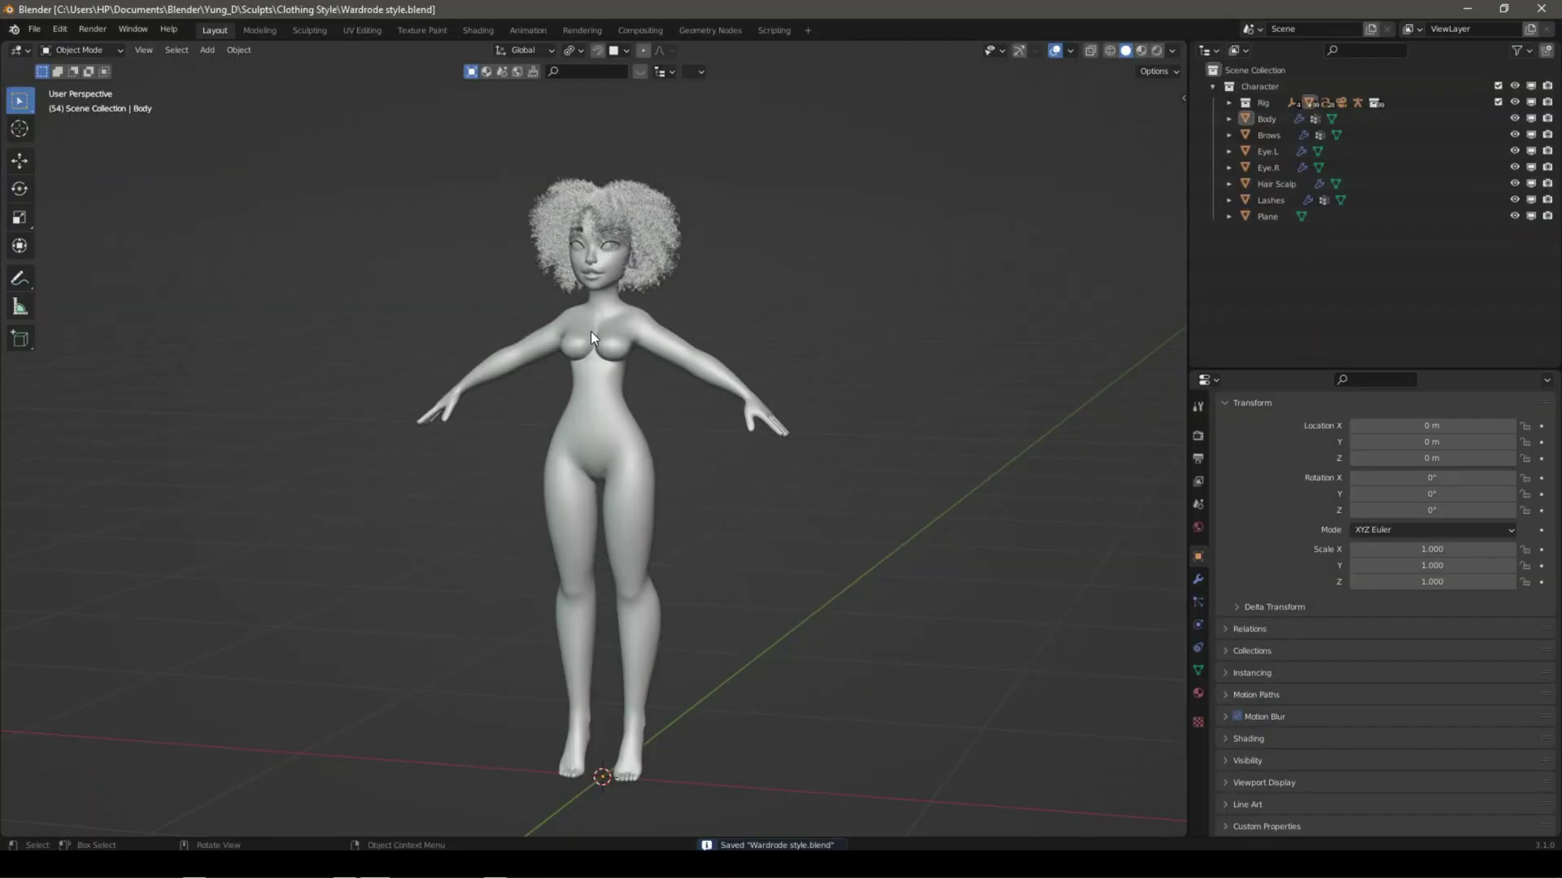
# - Export the selected Body mesh as Alembic to Blender Exports to Marv, selected objects only
pyautogui.click(590, 330)
pyautogui.click(34, 30)
pyautogui.moveTo(58, 265)
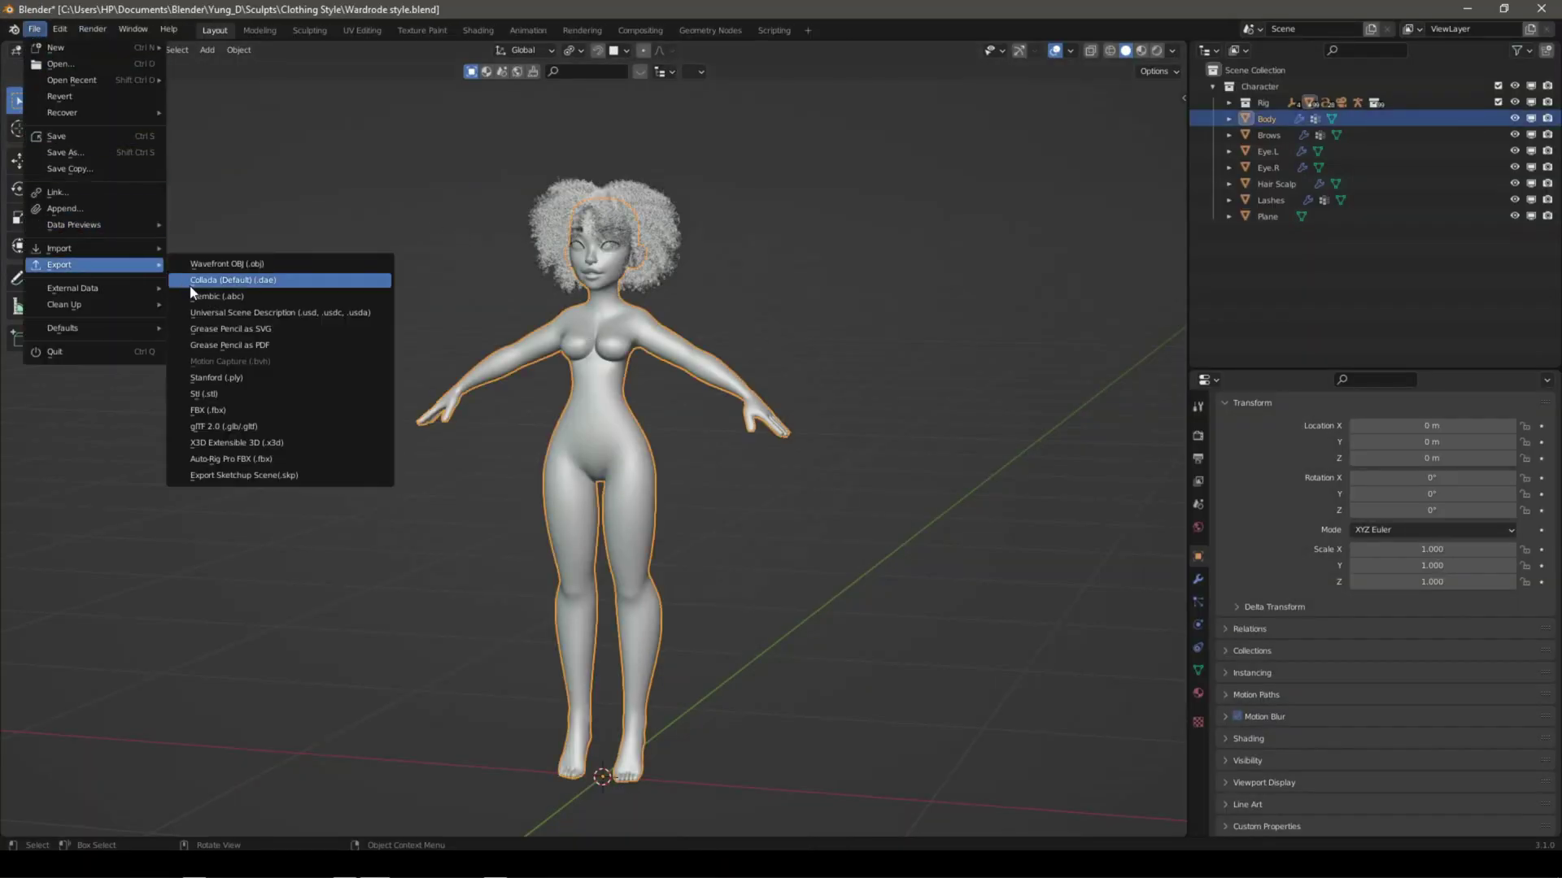
pyautogui.click(200, 295)
pyautogui.doubleClick(670, 377)
pyautogui.write('1')
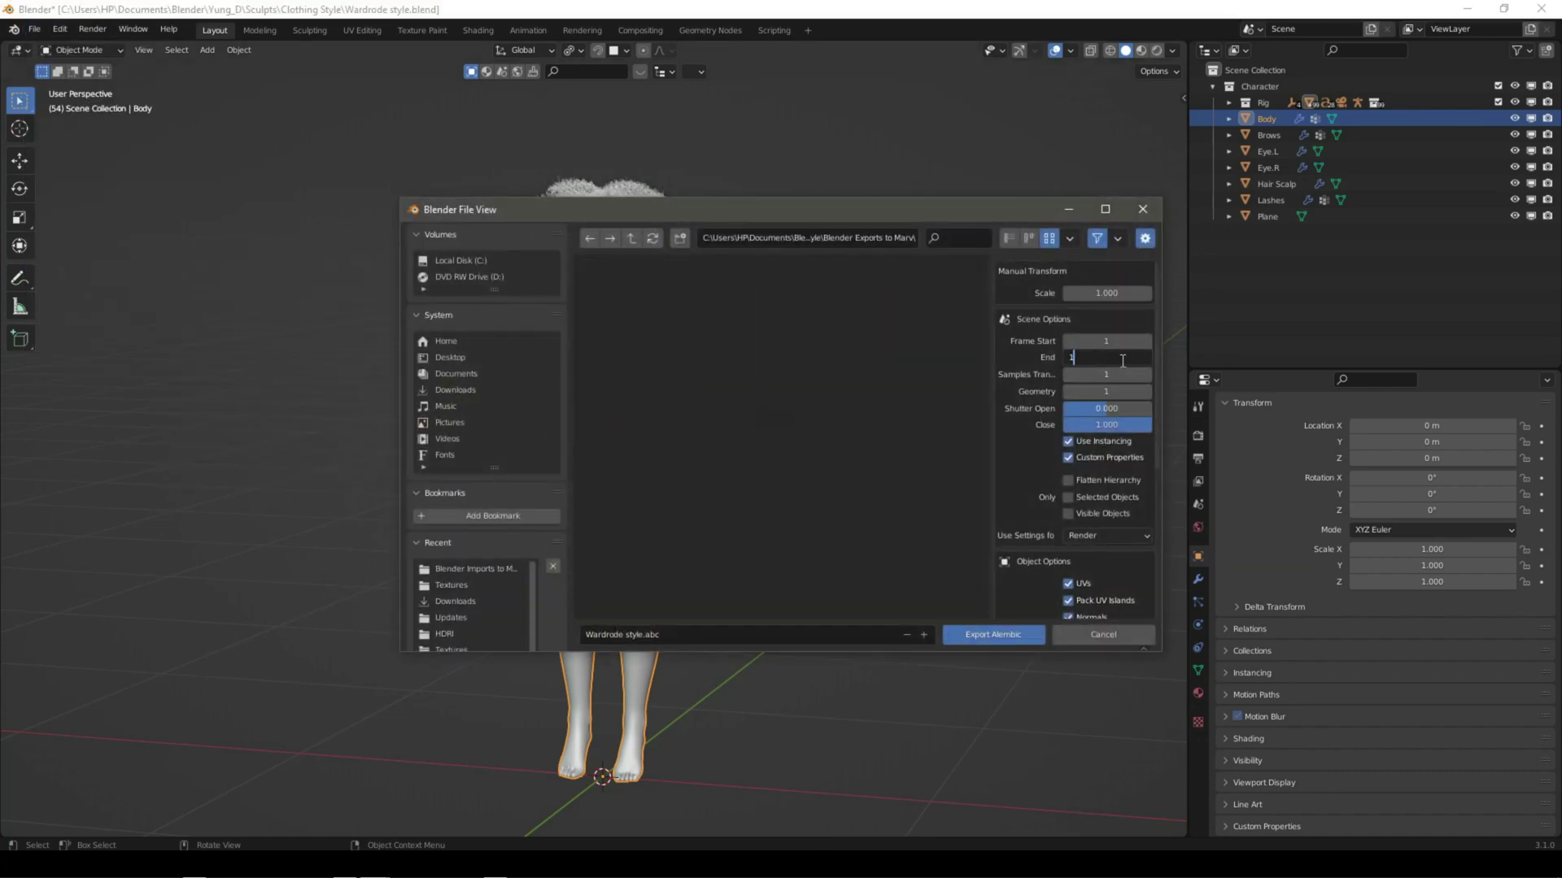
pyautogui.click(1069, 497)
pyautogui.scroll(-4, 1070, 488)
pyautogui.scroll(-3, 1067, 488)
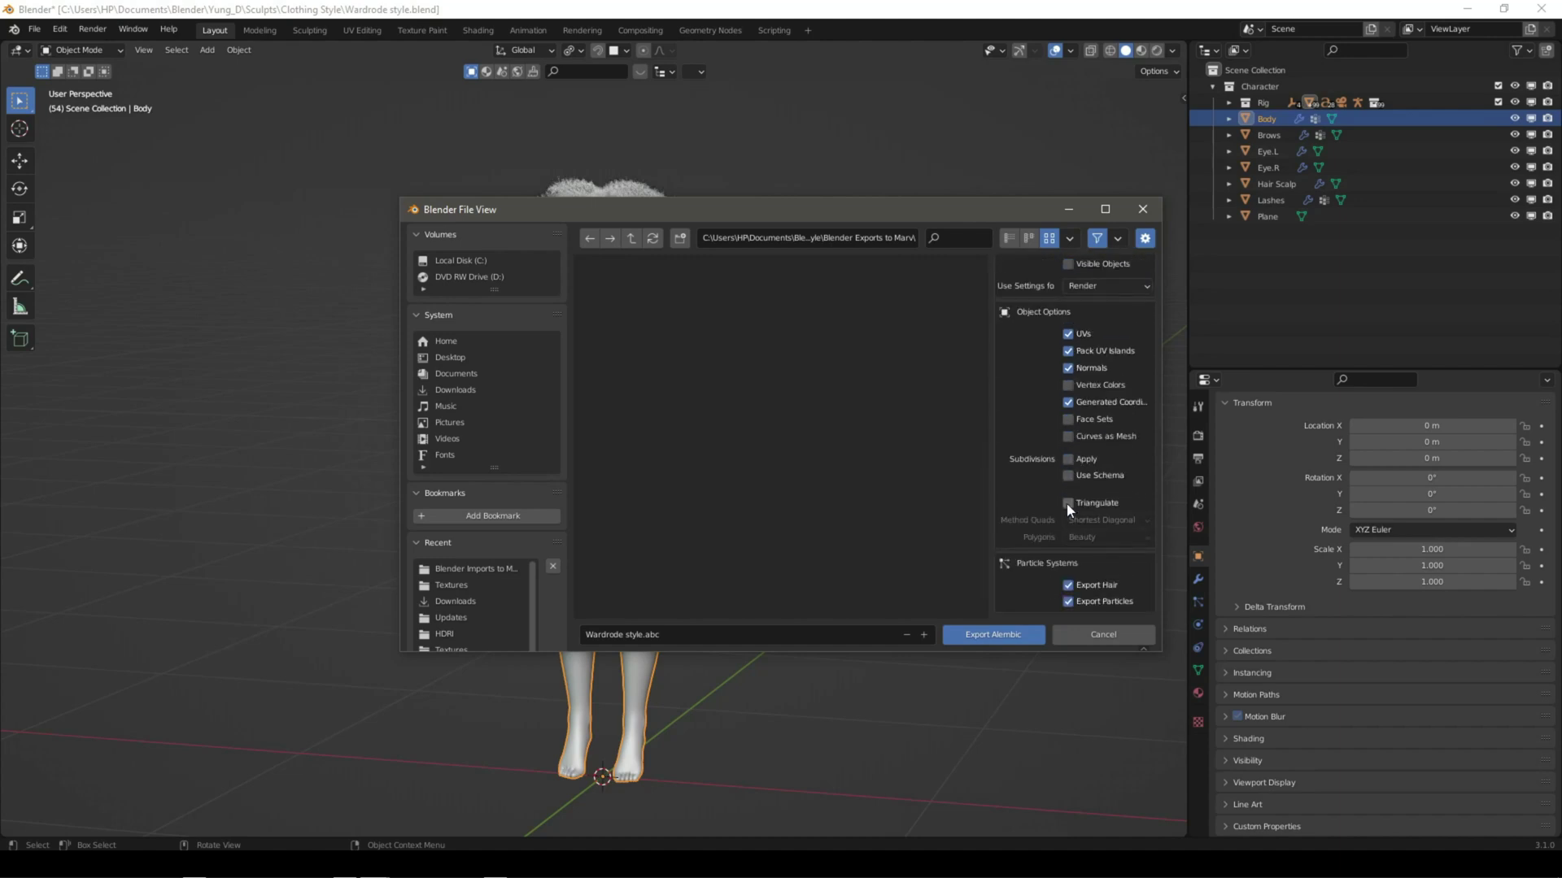
pyautogui.click(1018, 633)
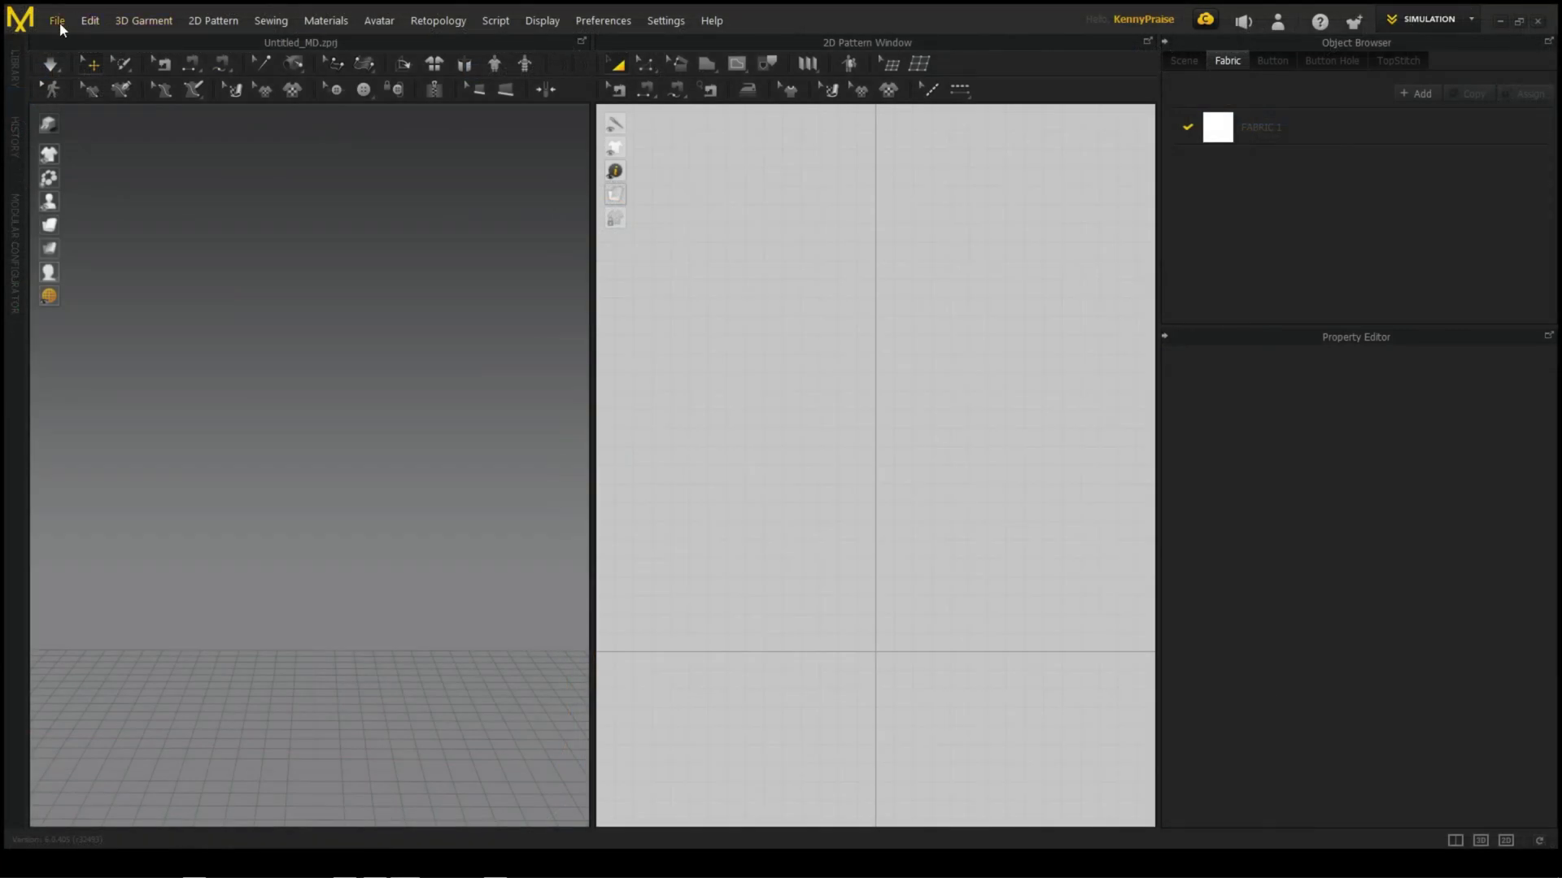
# - Import the Alembic body file from Blender Exports to Marv as the avatar and view it from above
pyautogui.click(56, 22)
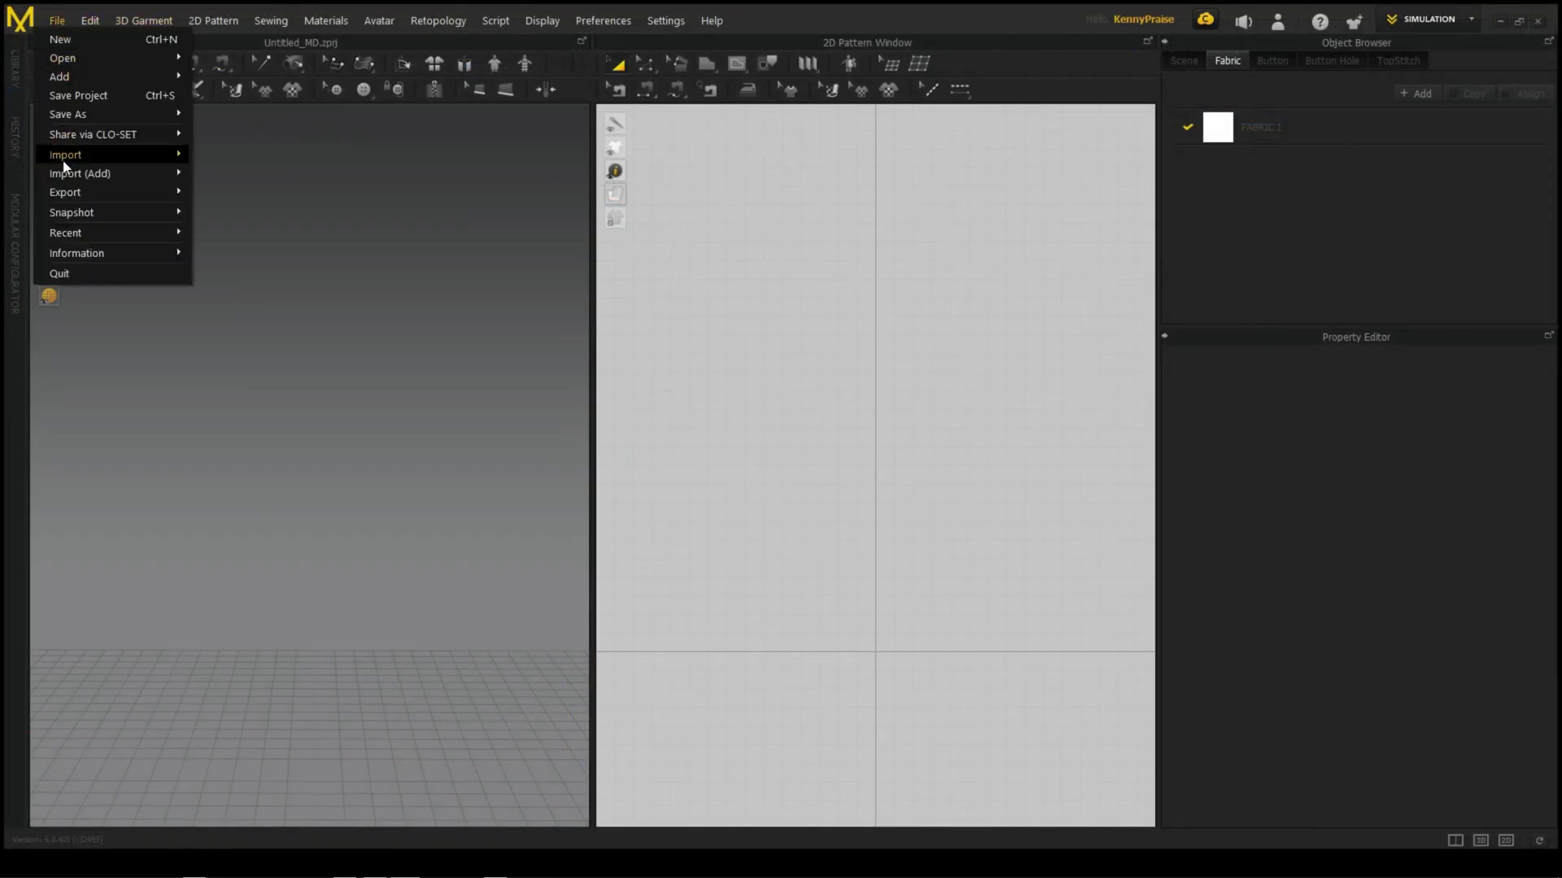
pyautogui.moveTo(66, 155)
pyautogui.click(220, 214)
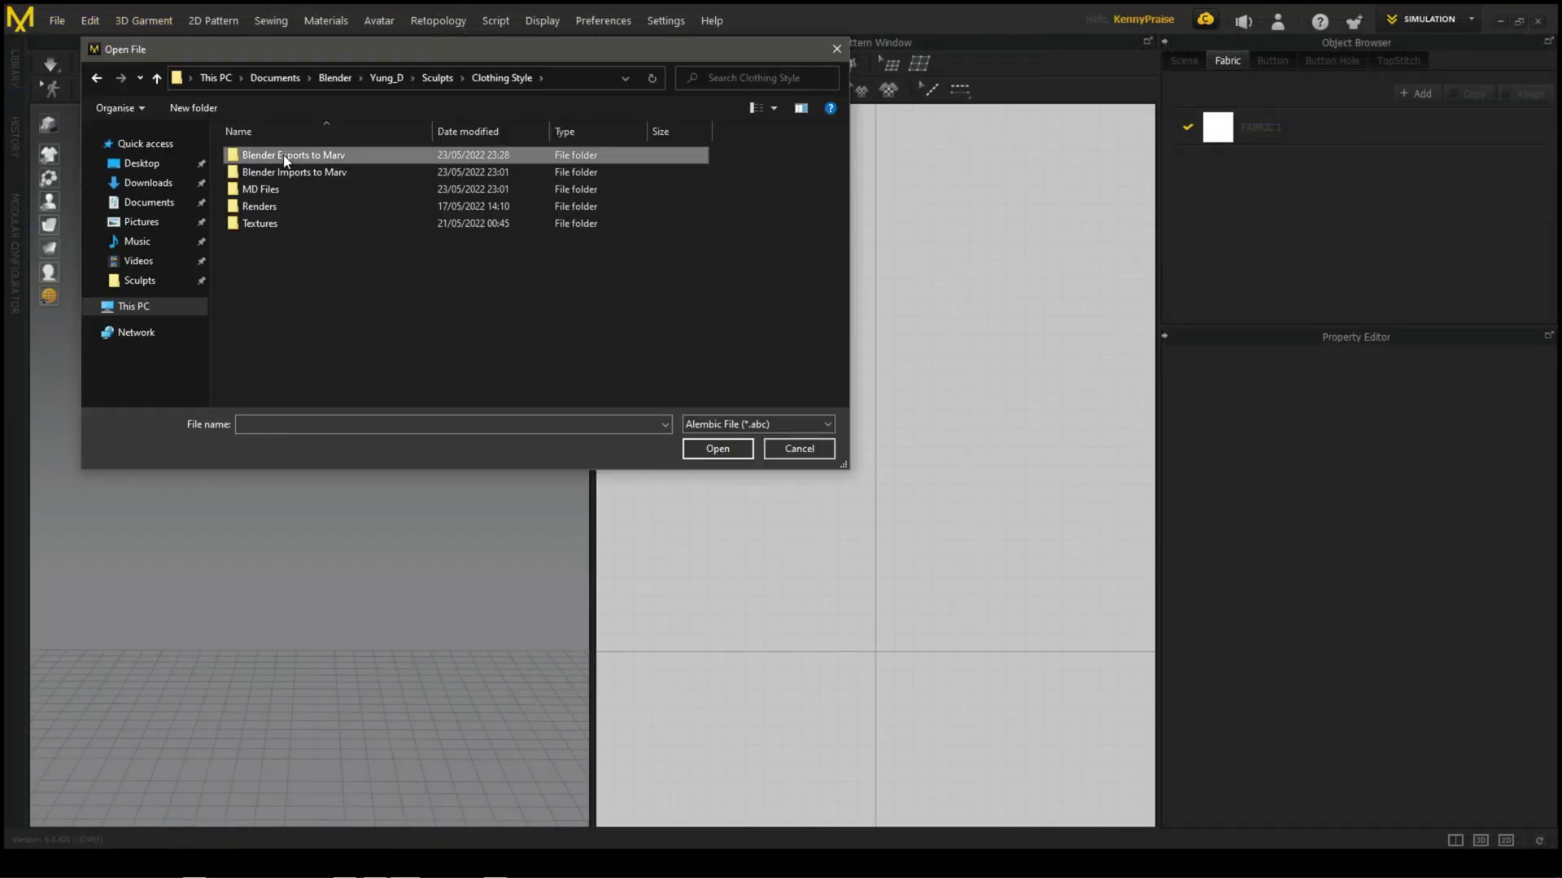
pyautogui.doubleClick(283, 159)
pyautogui.click(285, 163)
pyautogui.click(705, 450)
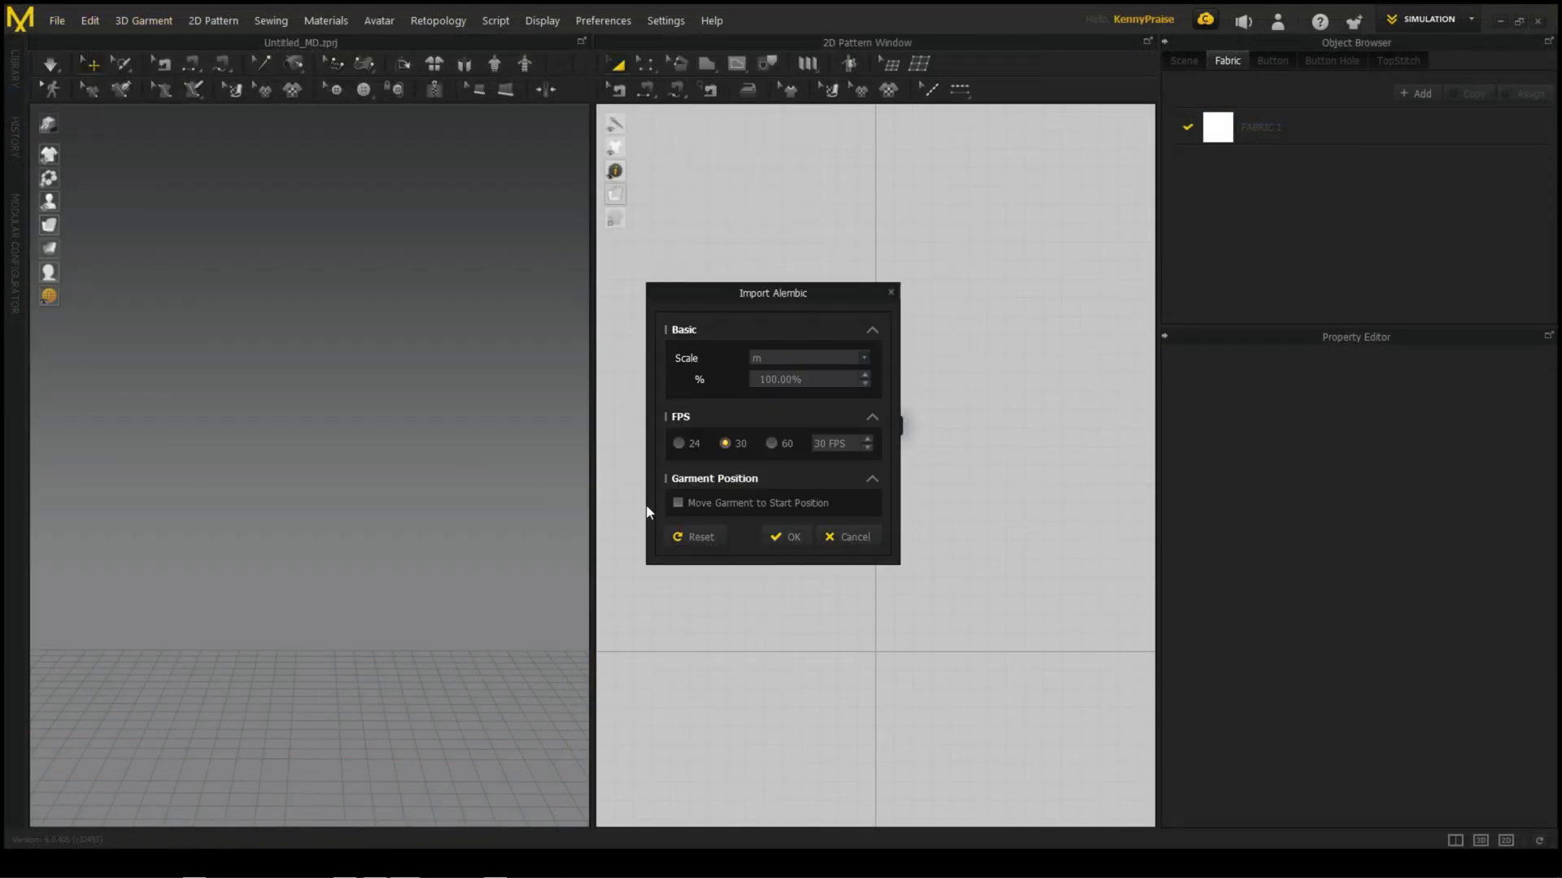
pyautogui.click(764, 533)
pyautogui.moveTo(439, 508); pyautogui.dragTo(439, 600, button='right')
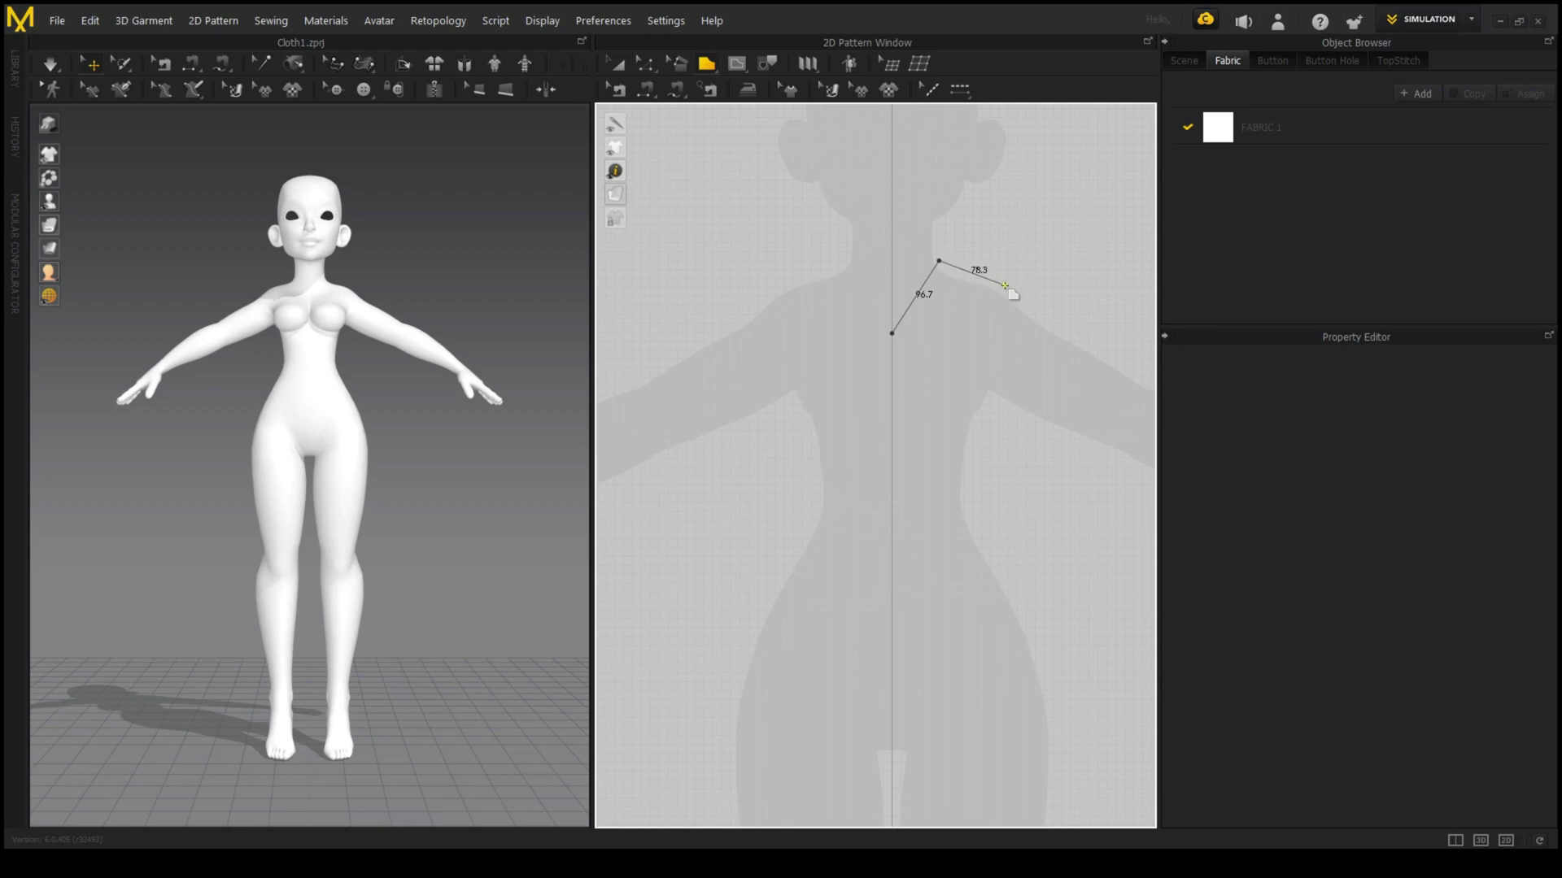
# - Close the front panel outline and shift its neck corner slightly right and down
pyautogui.click(1055, 443)
pyautogui.scroll(-5, 1064, 655)
pyautogui.click(1062, 713)
pyautogui.click(1002, 712)
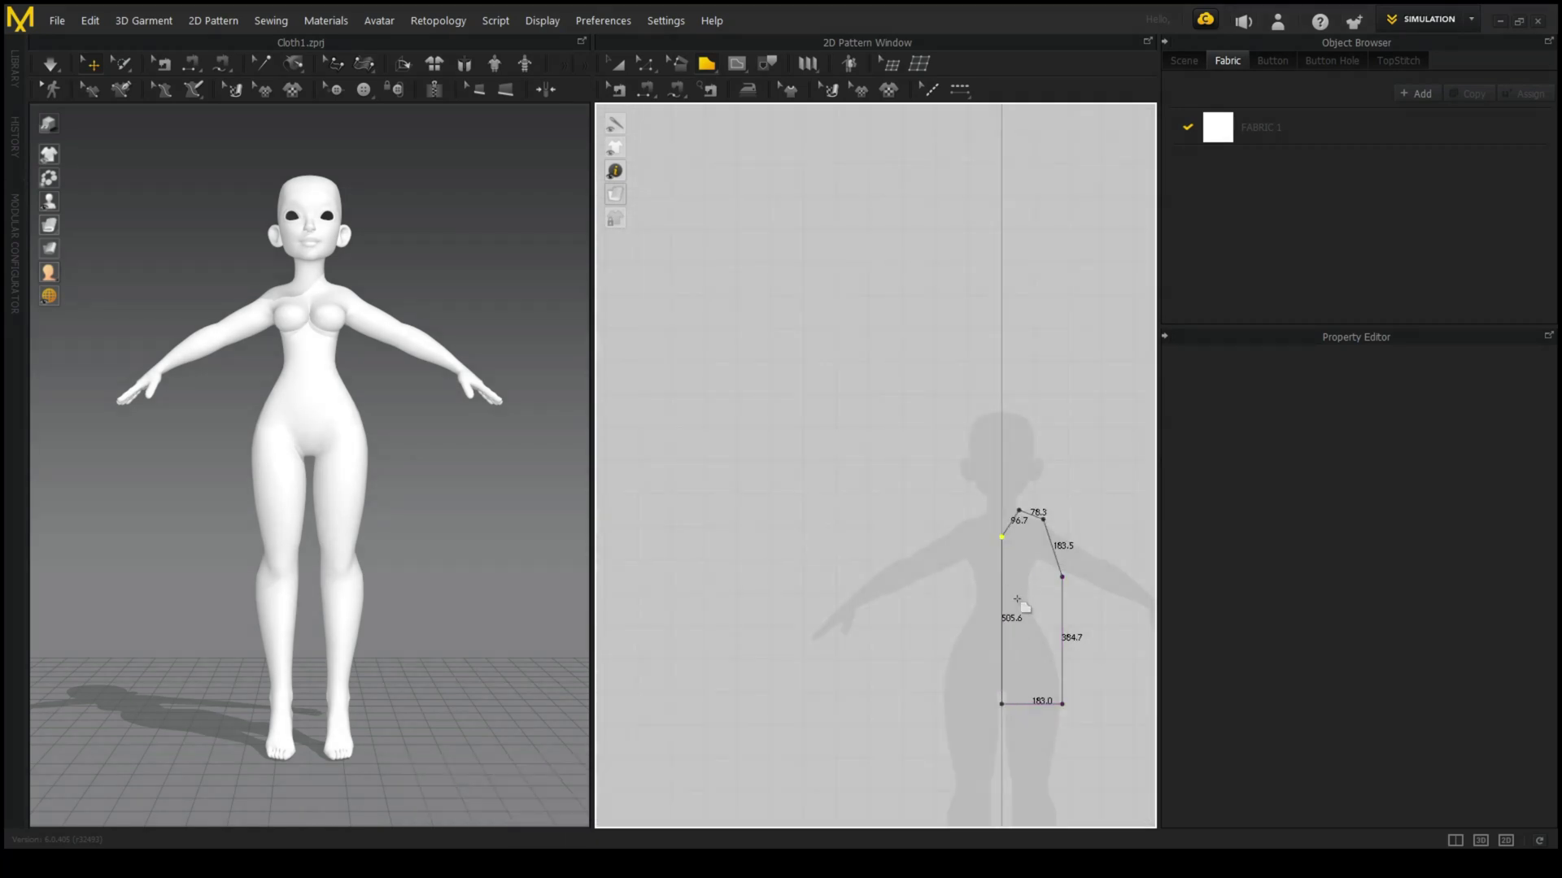
pyautogui.click(1001, 537)
pyautogui.scroll(5, 1117, 689)
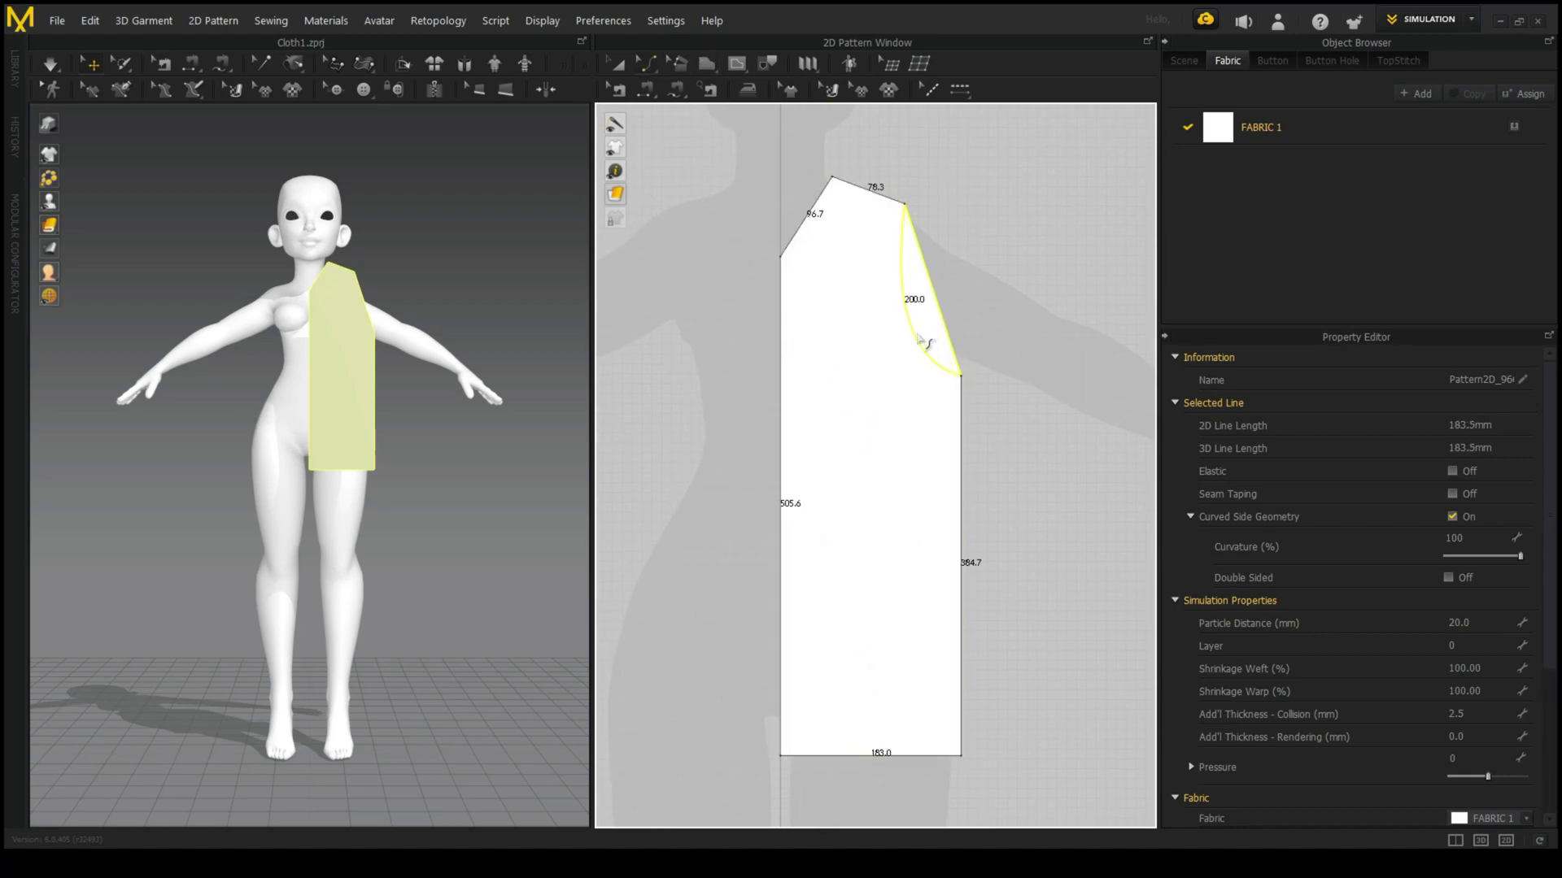
pyautogui.moveTo(835, 184); pyautogui.dragTo(846, 189)
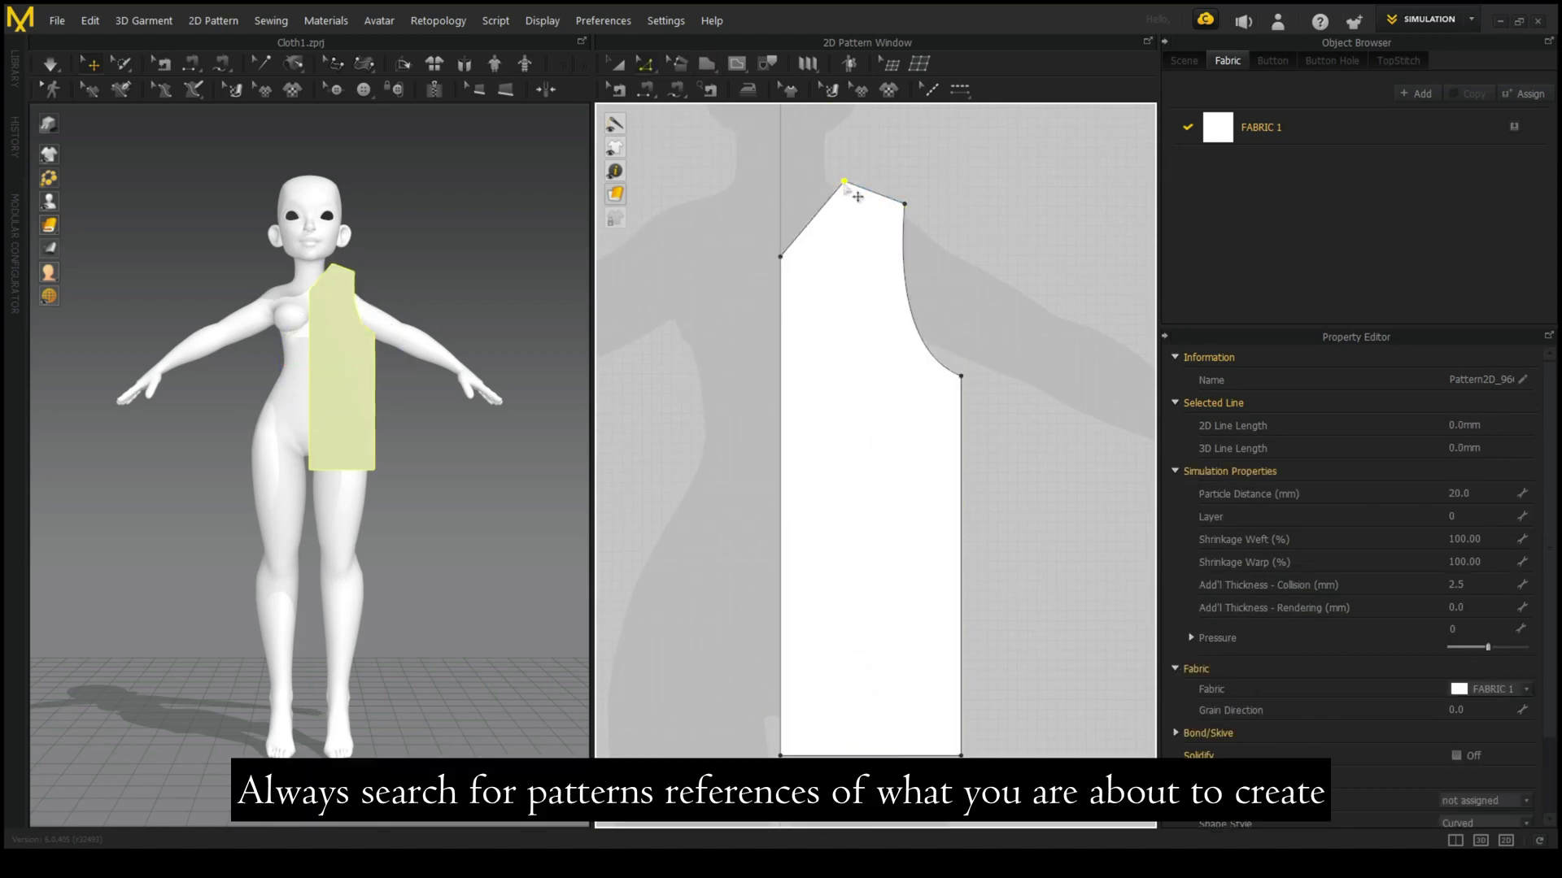
# - Curve the armhole, unfold the panel symmetrically along the centre-front edge, and select it
pyautogui.click(922, 309)
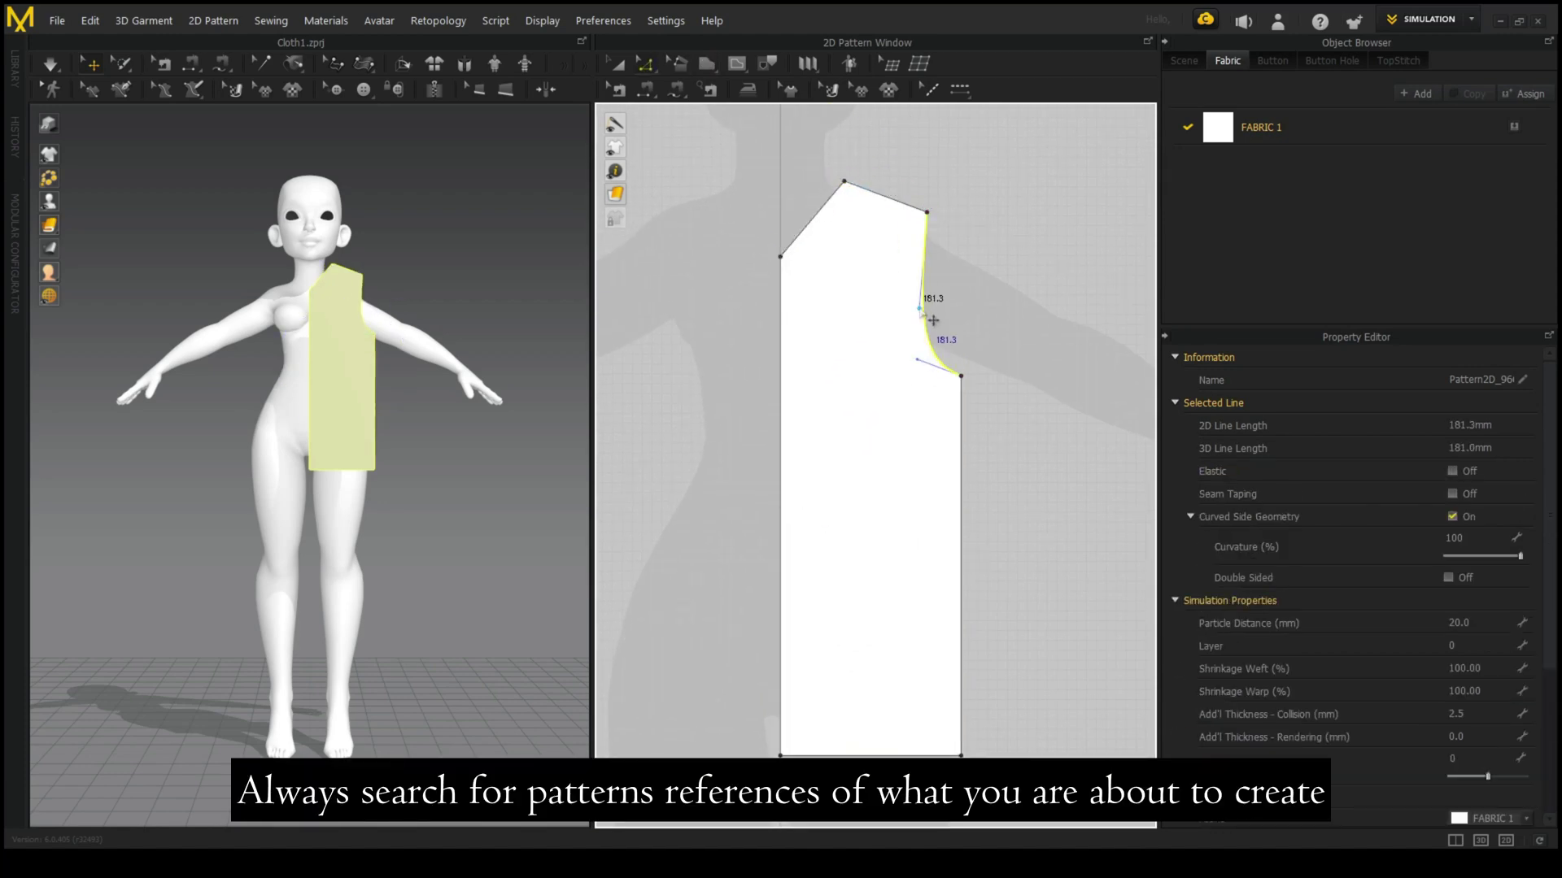
pyautogui.scroll(-3, 952, 301)
pyautogui.click(873, 345)
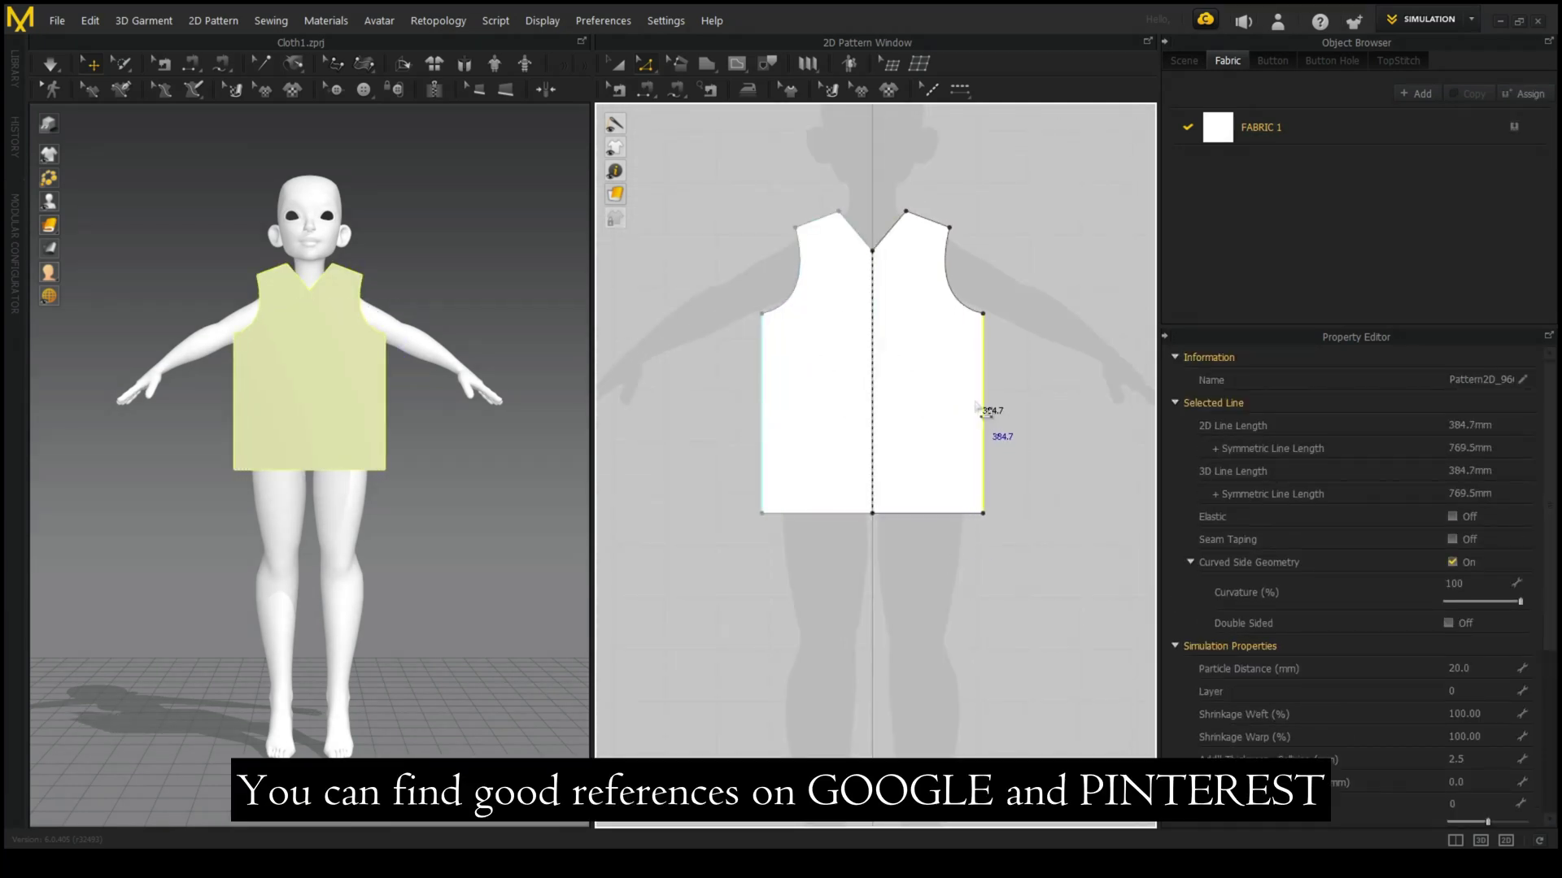
pyautogui.scroll(-2, 889, 471)
pyautogui.moveTo(889, 471); pyautogui.dragTo(857, 475)
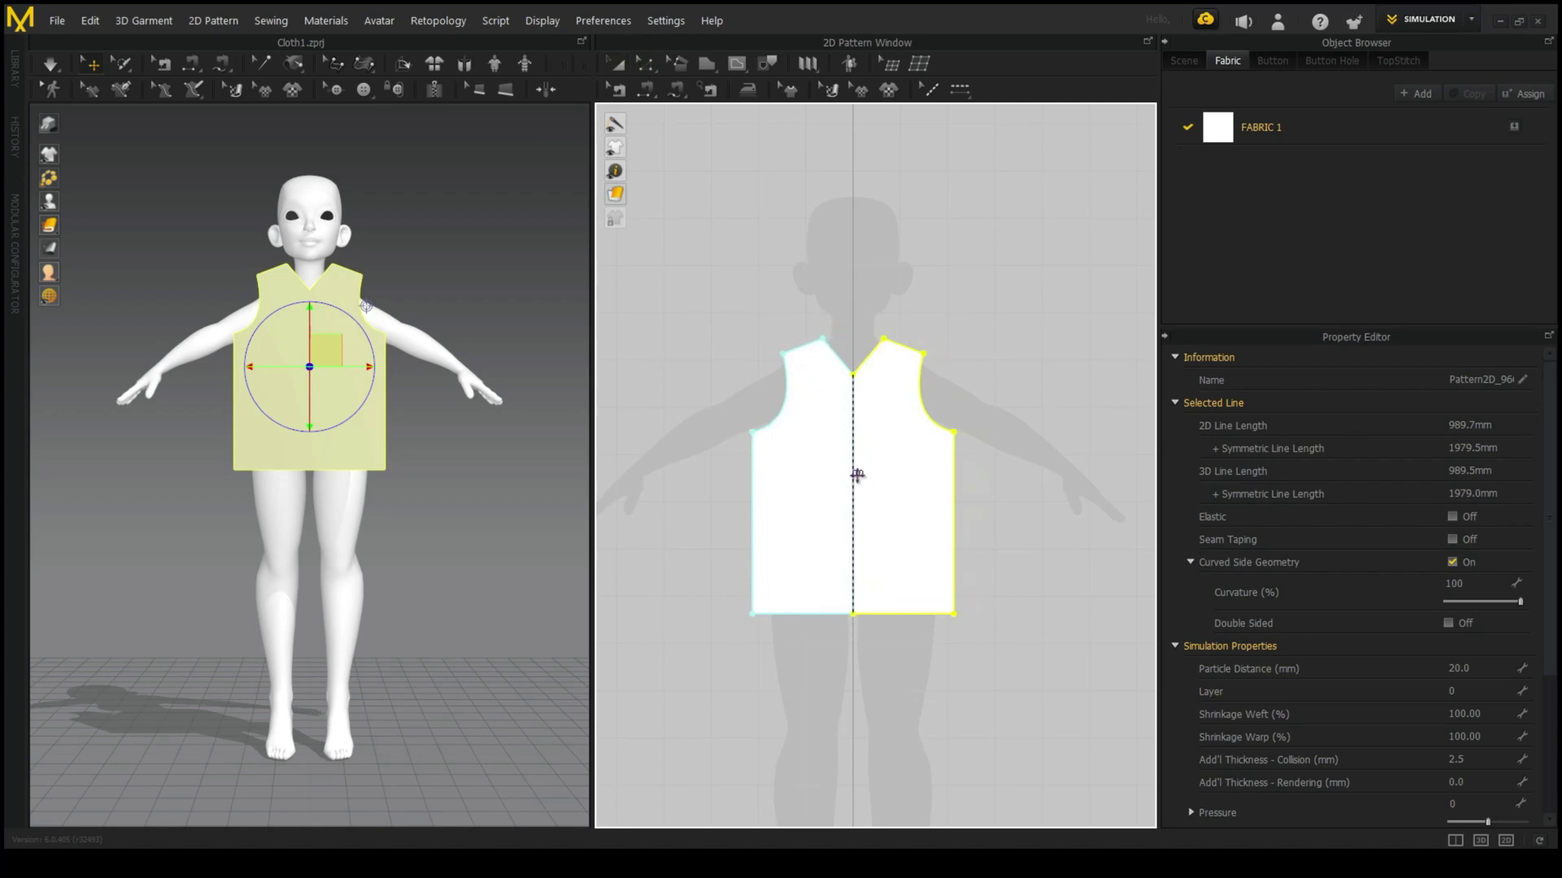
pyautogui.moveTo(448, 493); pyautogui.dragTo(329, 339, button='right')
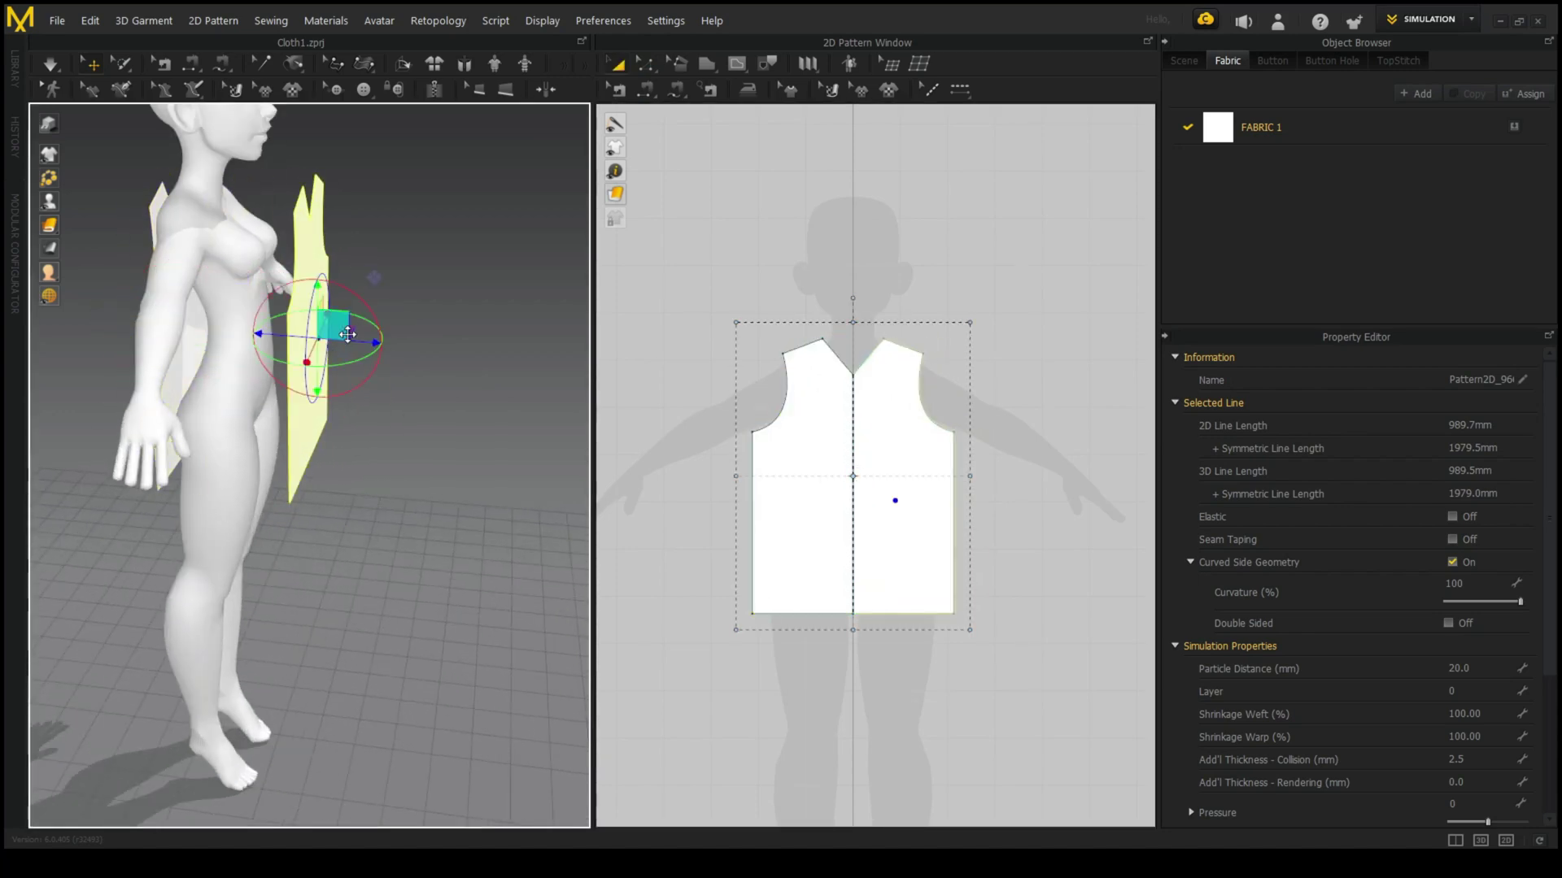
# - Duplicate the front panel as a back panel and sew their side edges together
pyautogui.hotkey('ctrl', 'c')
pyautogui.hotkey('ctrl', 'v')
pyautogui.click(1098, 463)
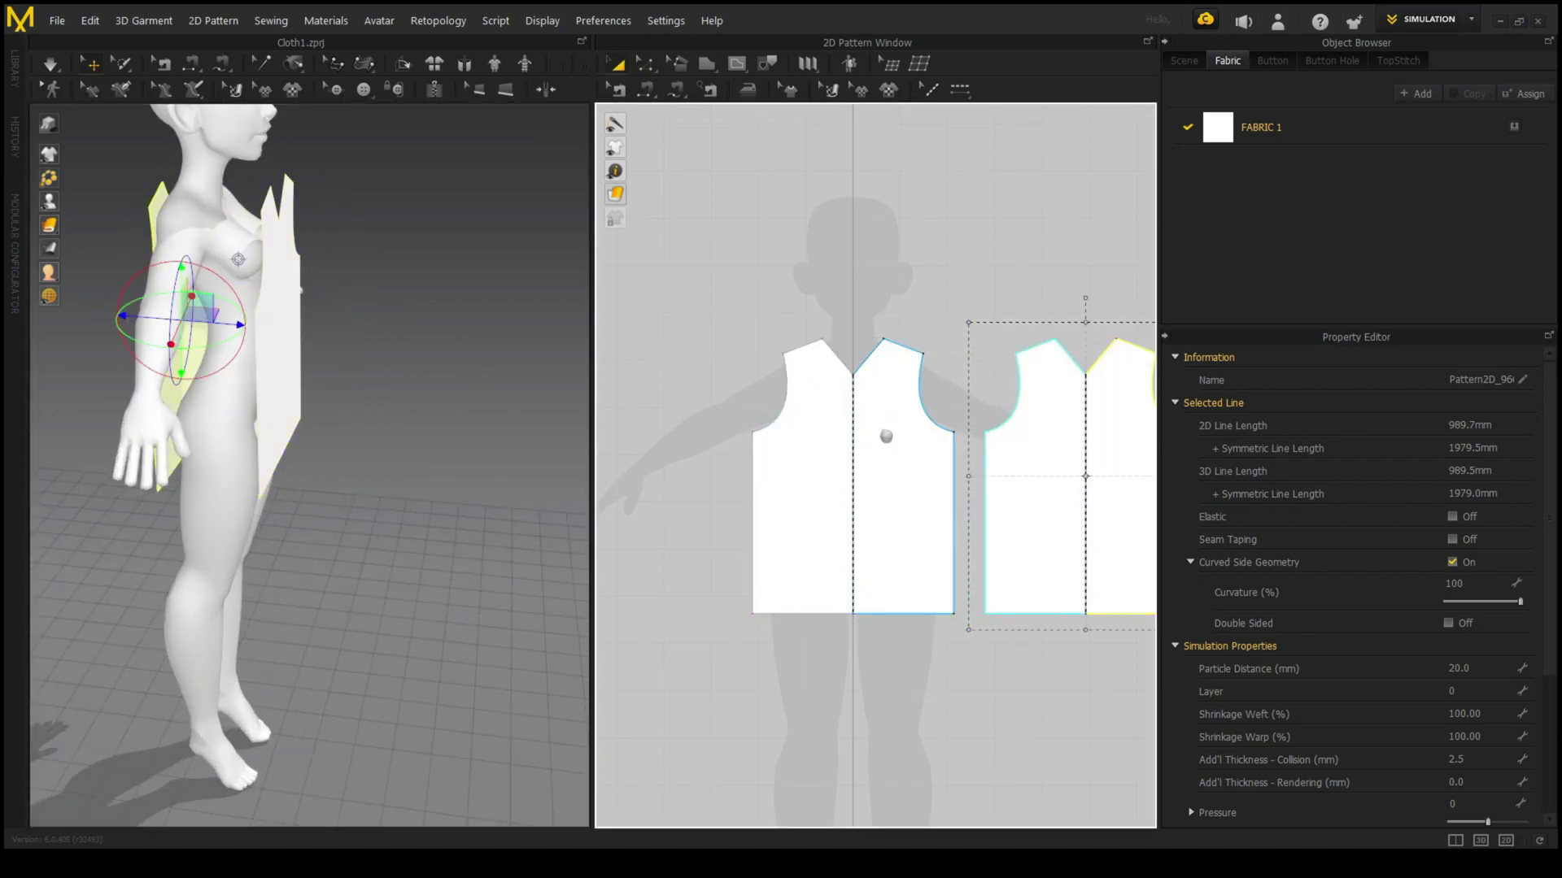
pyautogui.press('t')
pyautogui.click(928, 463)
pyautogui.moveTo(990, 488); pyautogui.dragTo(860, 472, button='right')
pyautogui.click(1029, 488)
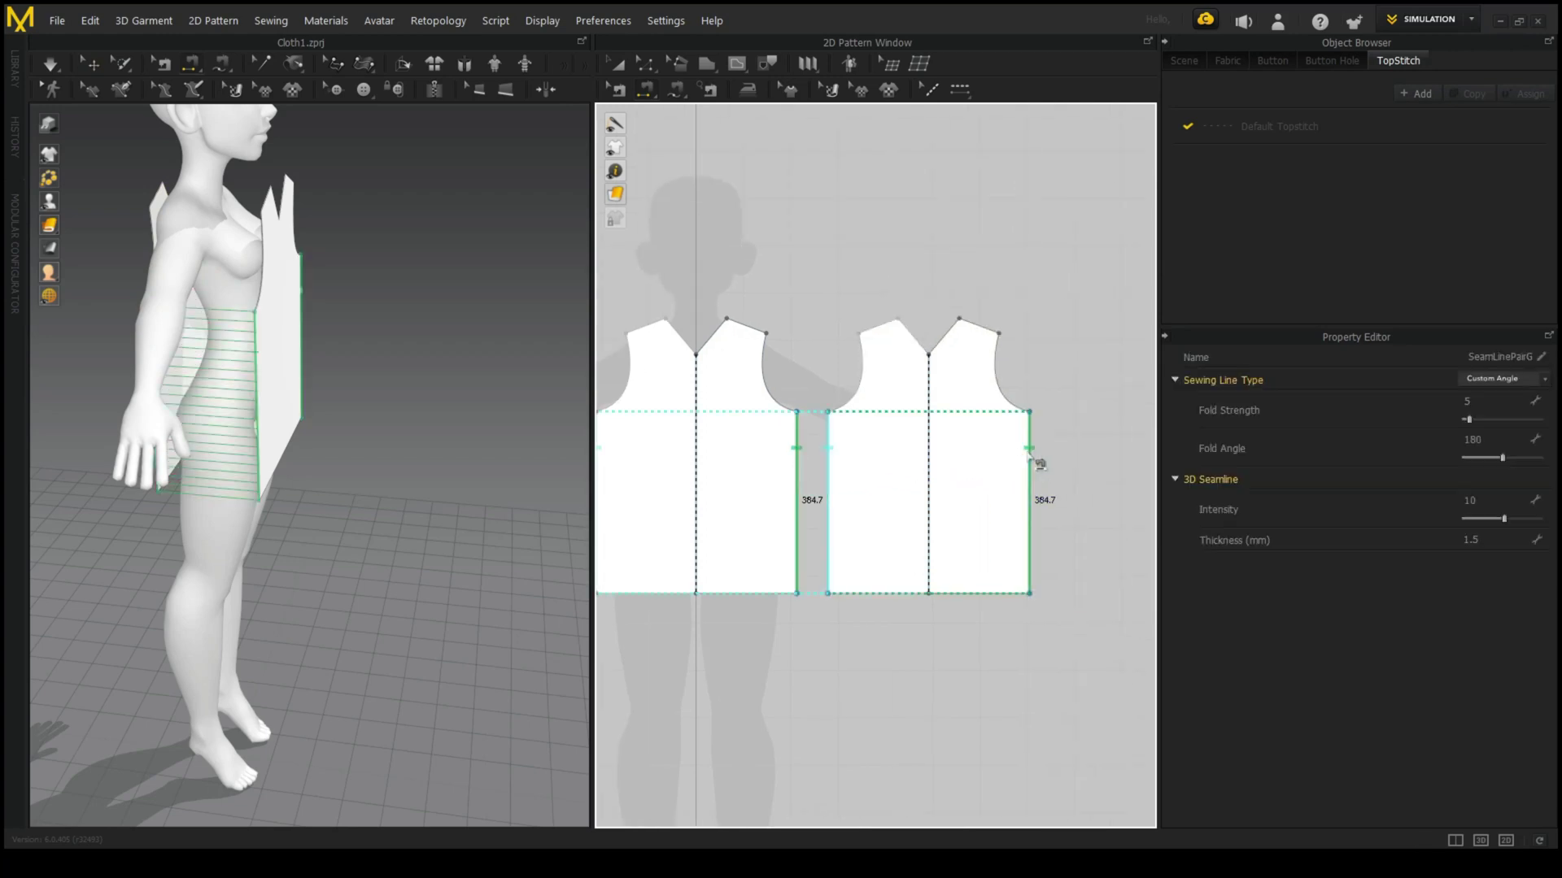
pyautogui.scroll(3, 851, 297)
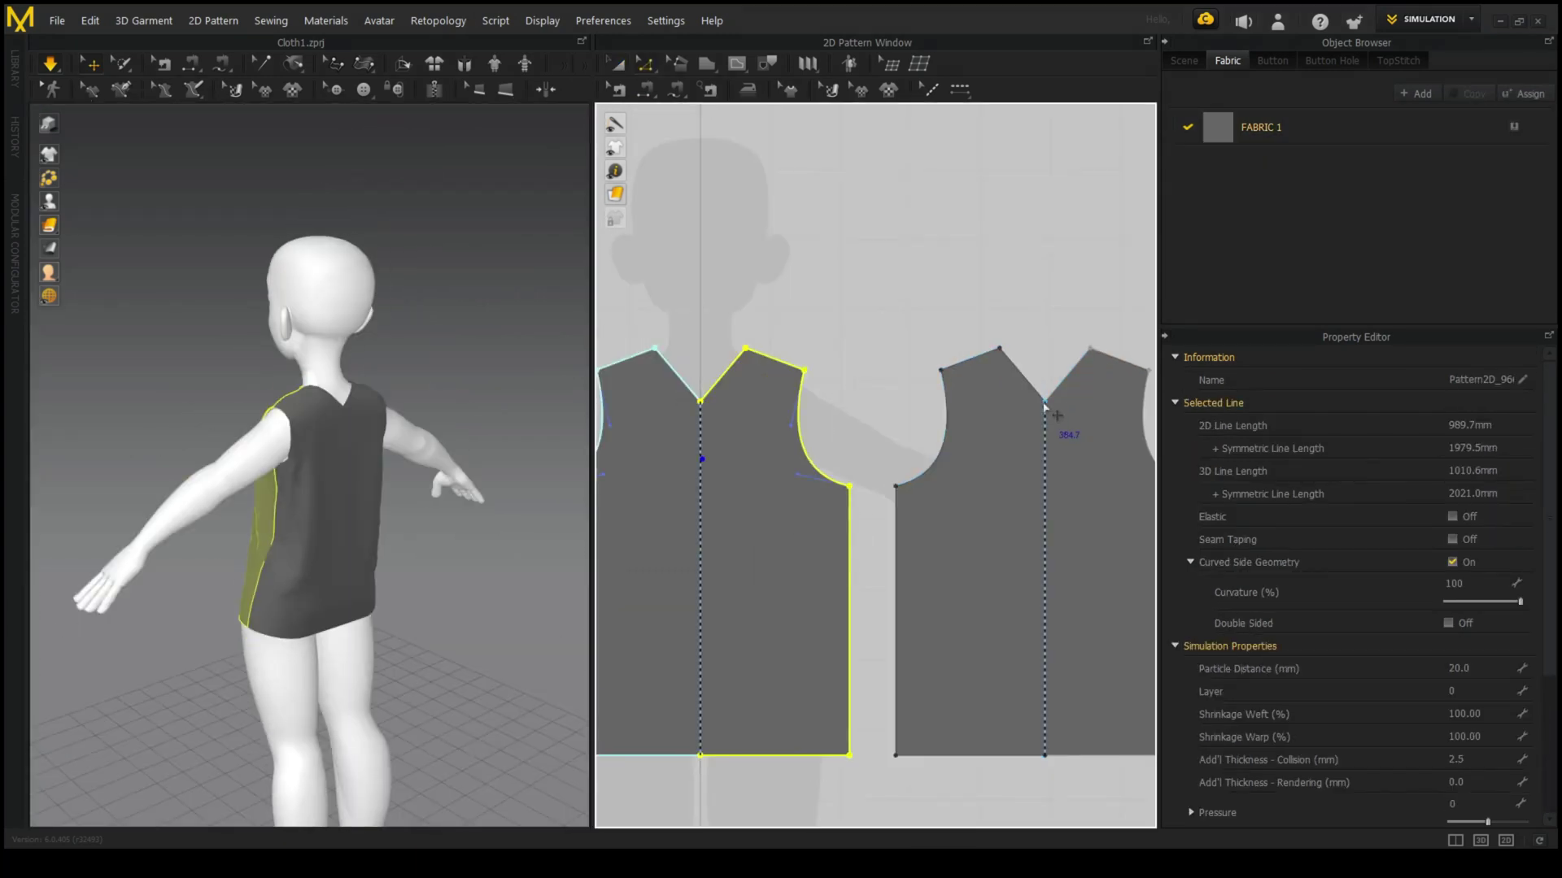
# - Bend the back neckline segment into a shallow curve with the Curve Point tool
pyautogui.click(1045, 402)
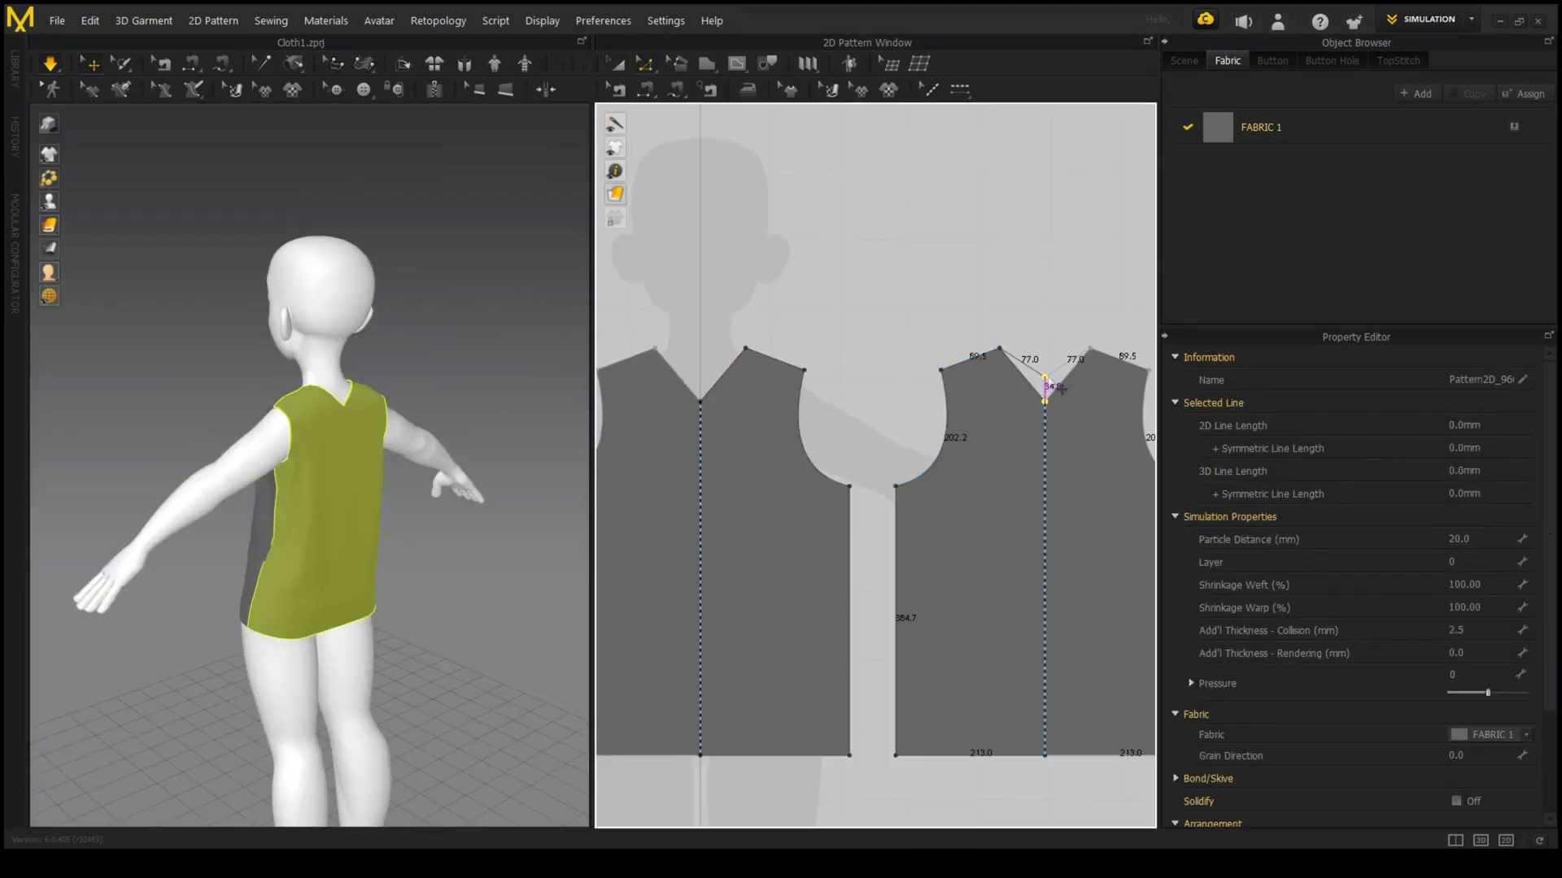
pyautogui.scroll(3, 1052, 372)
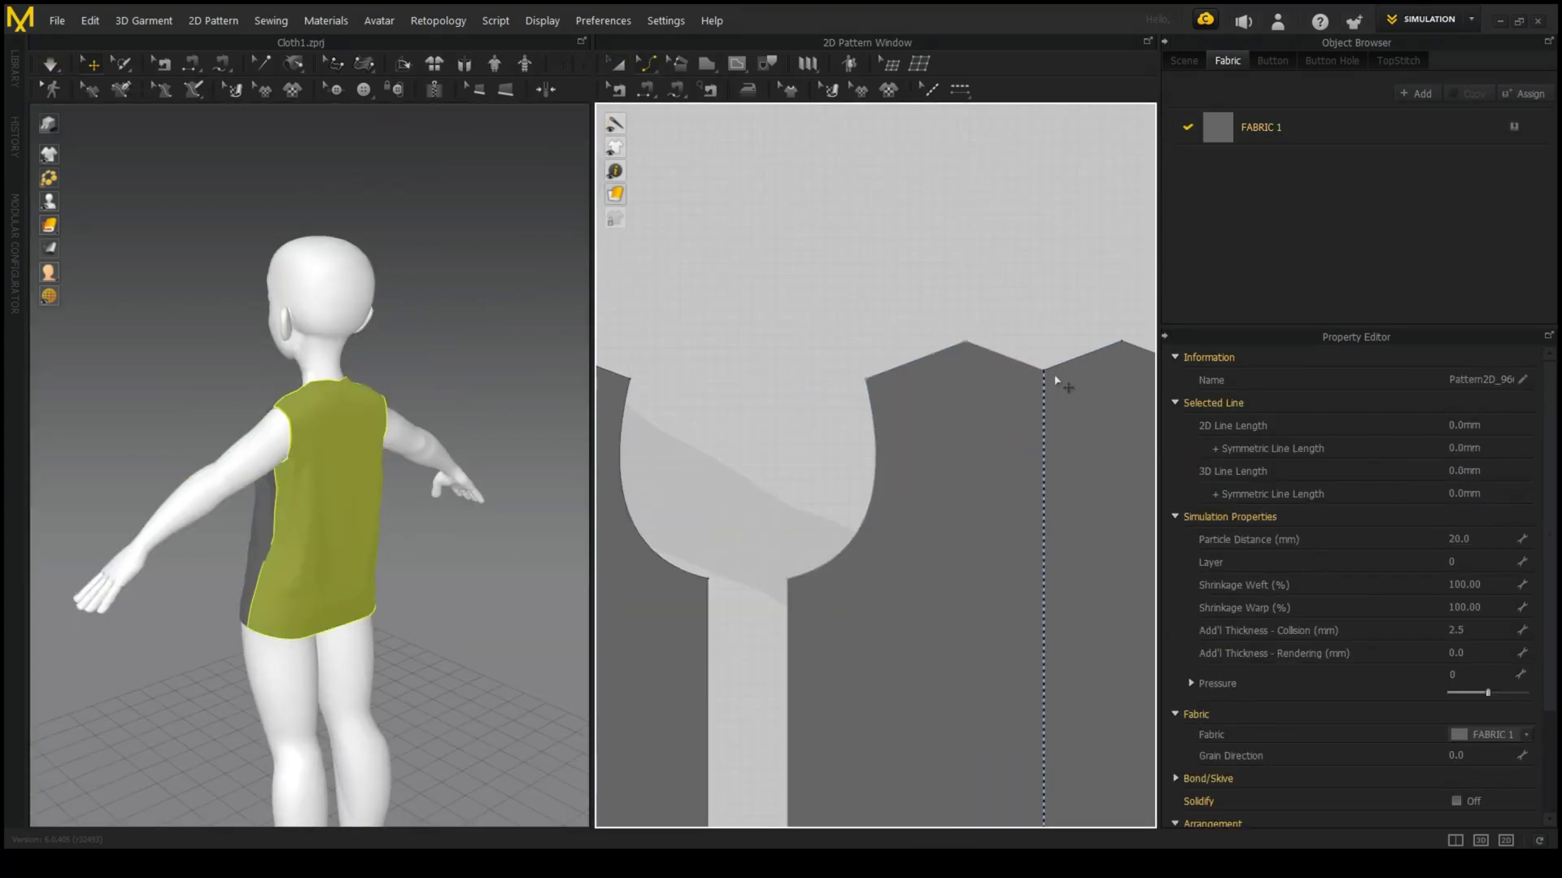
pyautogui.click(1011, 360)
pyautogui.moveTo(1136, 374); pyautogui.dragTo(809, 374, button='right')
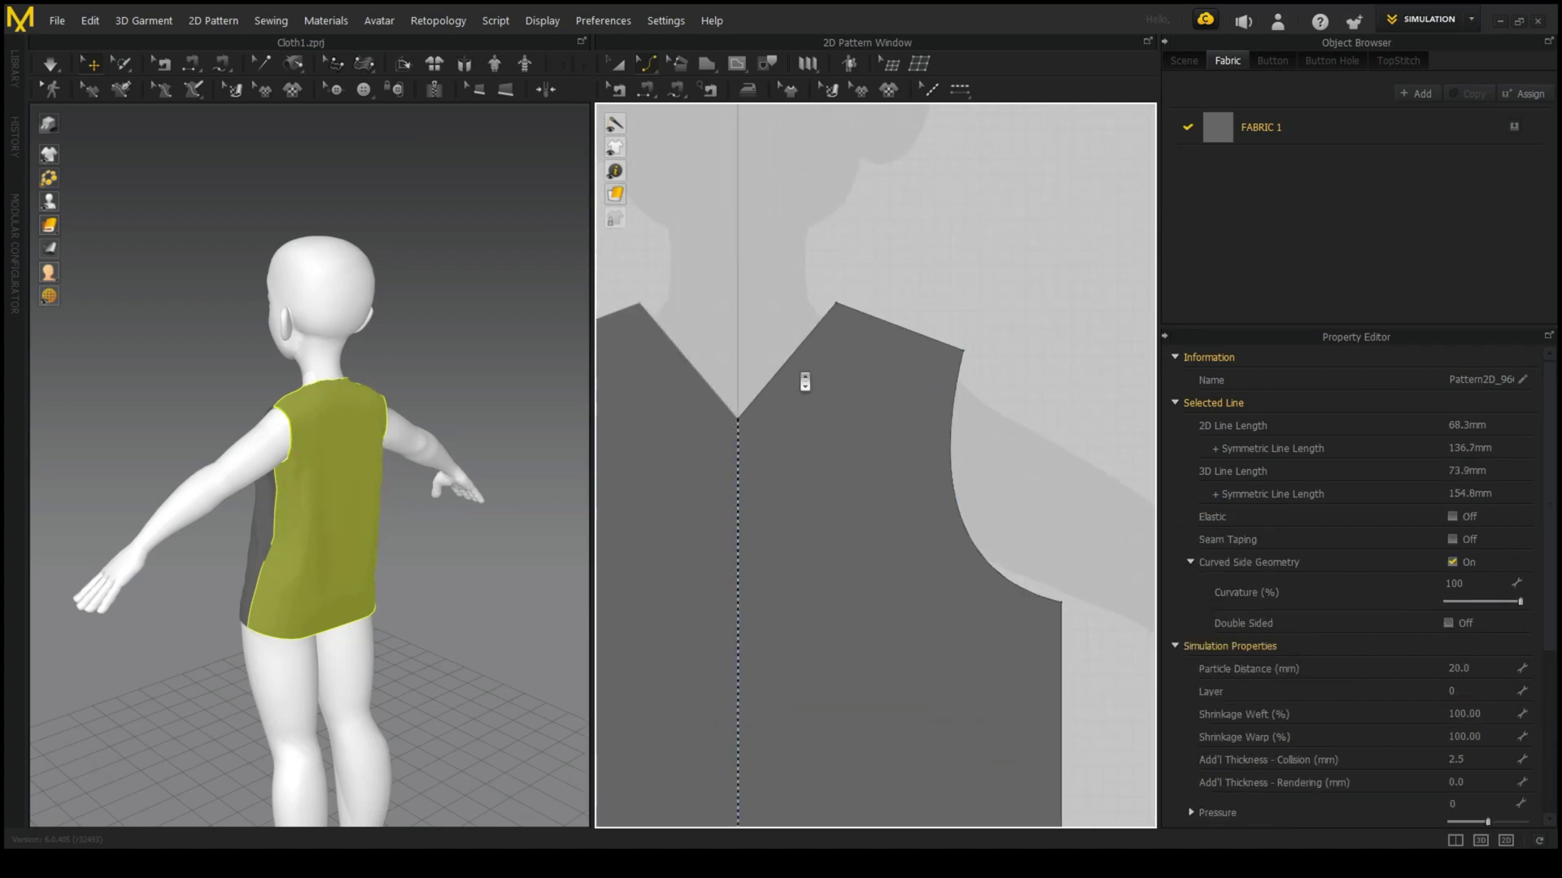
pyautogui.click(792, 358)
pyautogui.press('v')
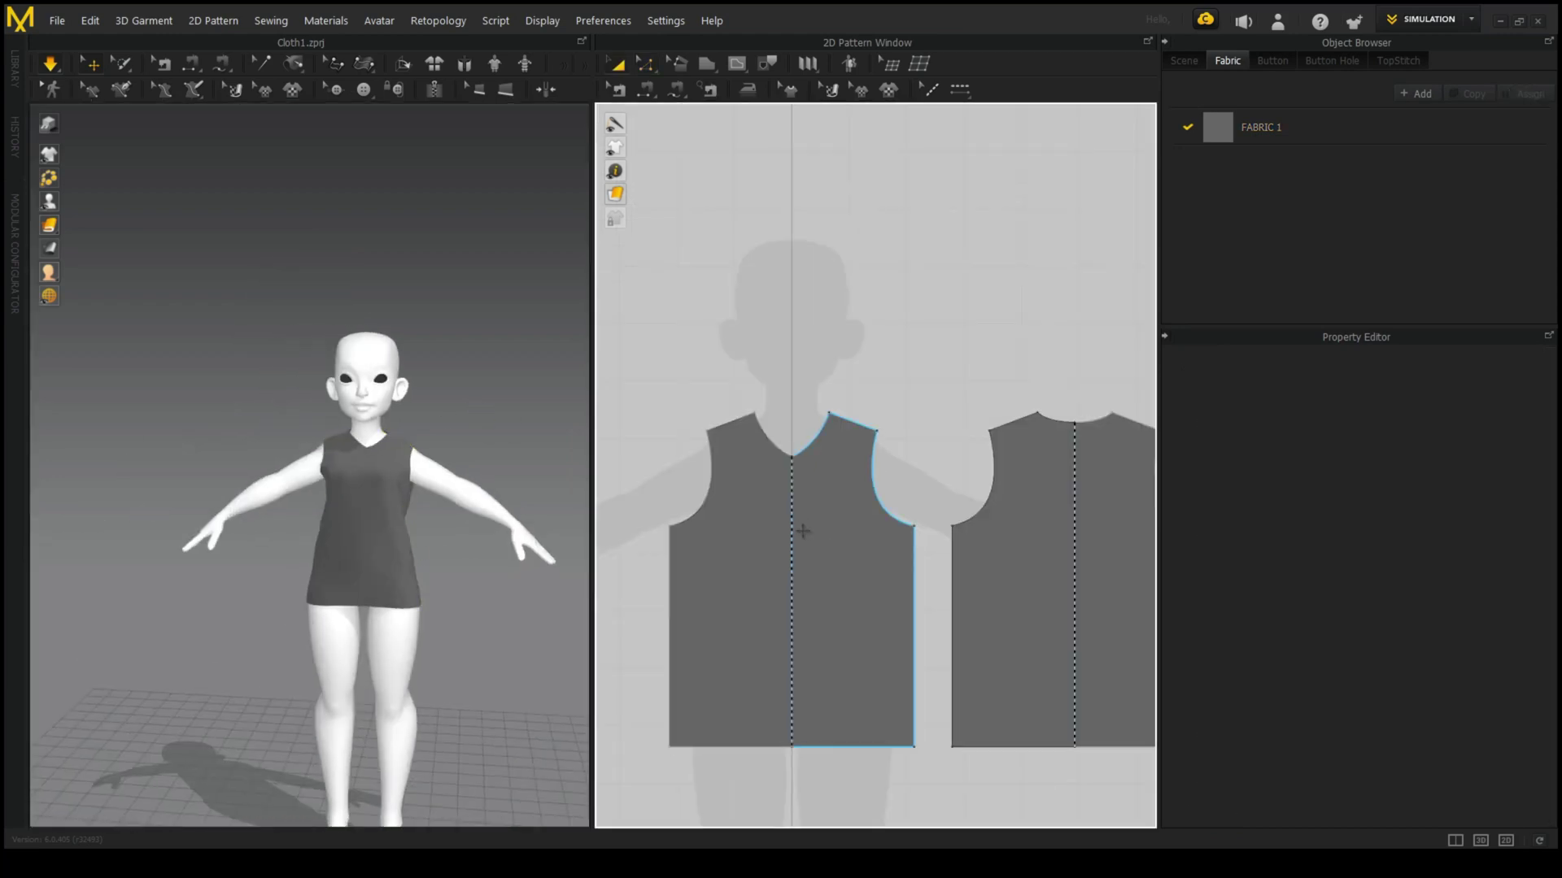
# - Move the back pattern above the front pattern in the 2D window
pyautogui.scroll(-2, 803, 531)
pyautogui.click(803, 531)
pyautogui.keyDown('shift'); pyautogui.click(923, 551); pyautogui.keyUp('shift')
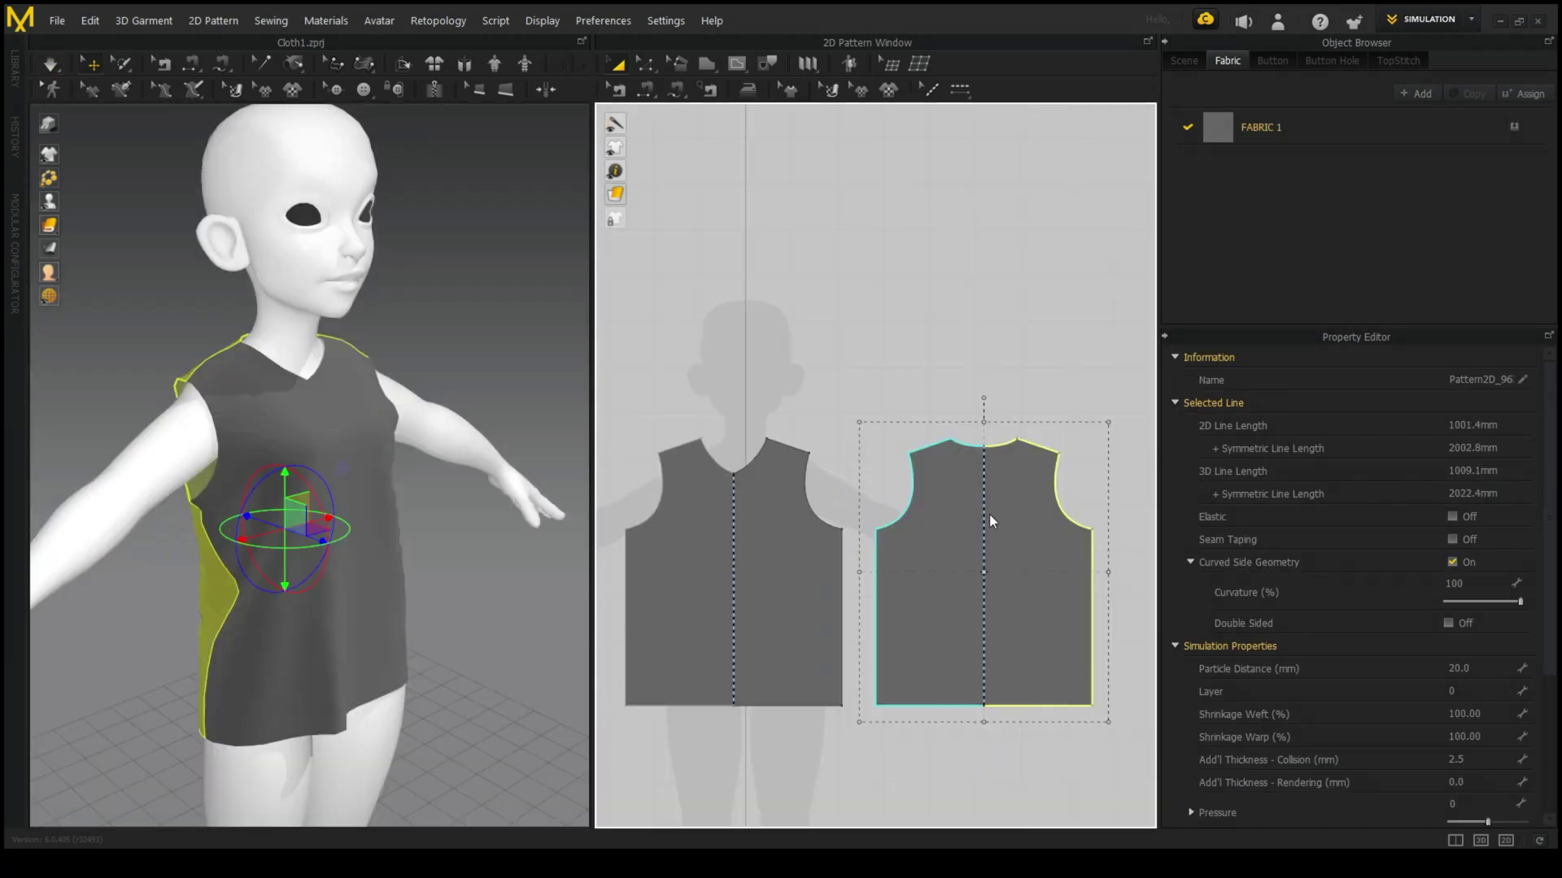
pyautogui.moveTo(723, 269); pyautogui.dragTo(717, 269)
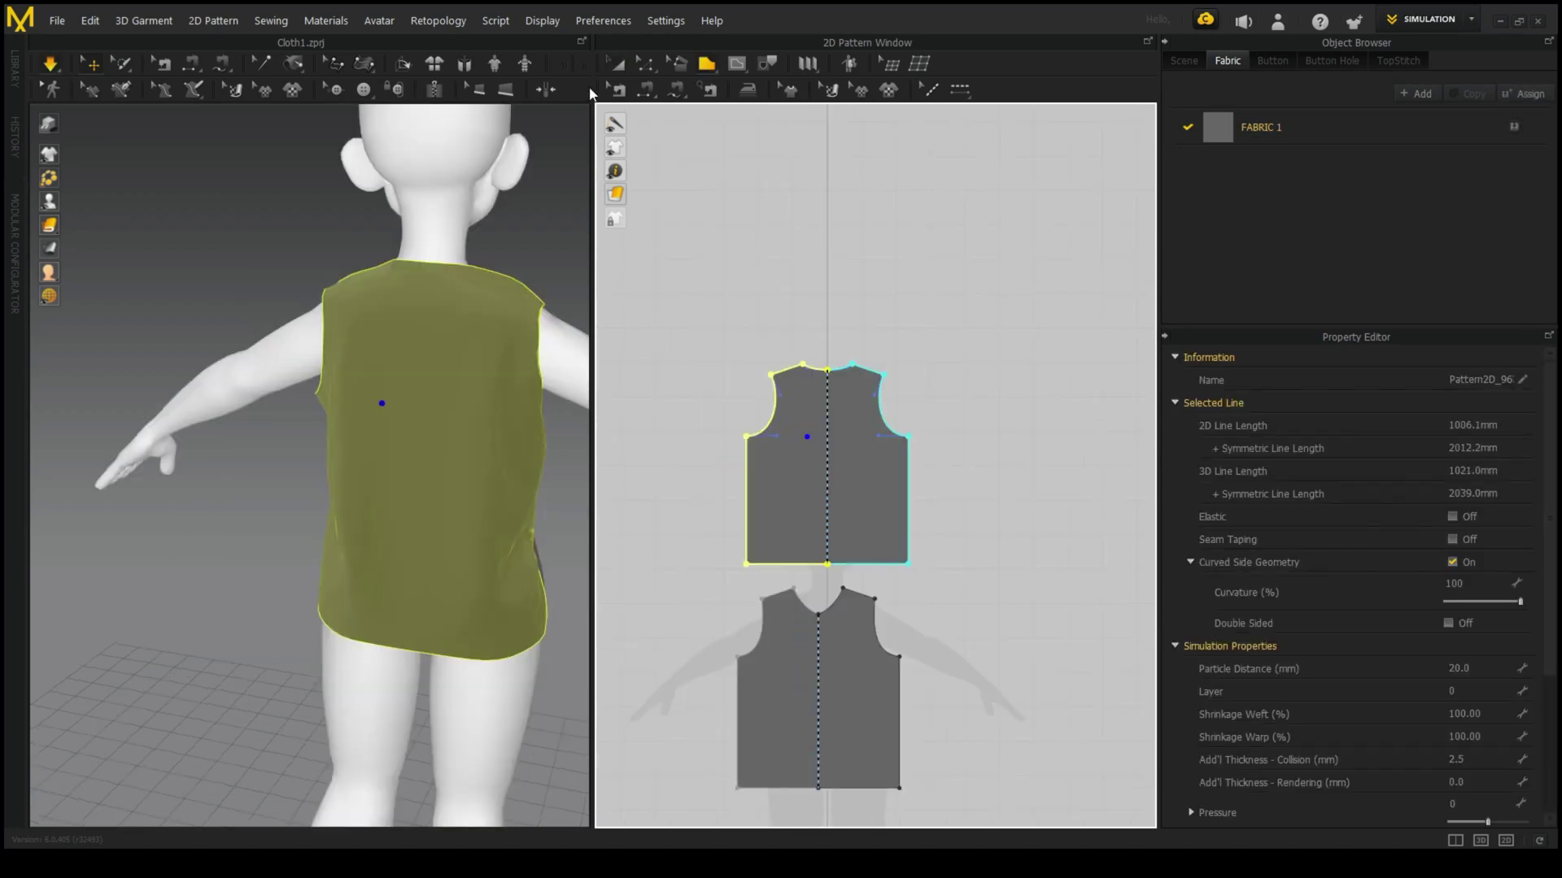
# - Finish the sleeve outline and select the new sleeve piece
pyautogui.scroll(3, 984, 416)
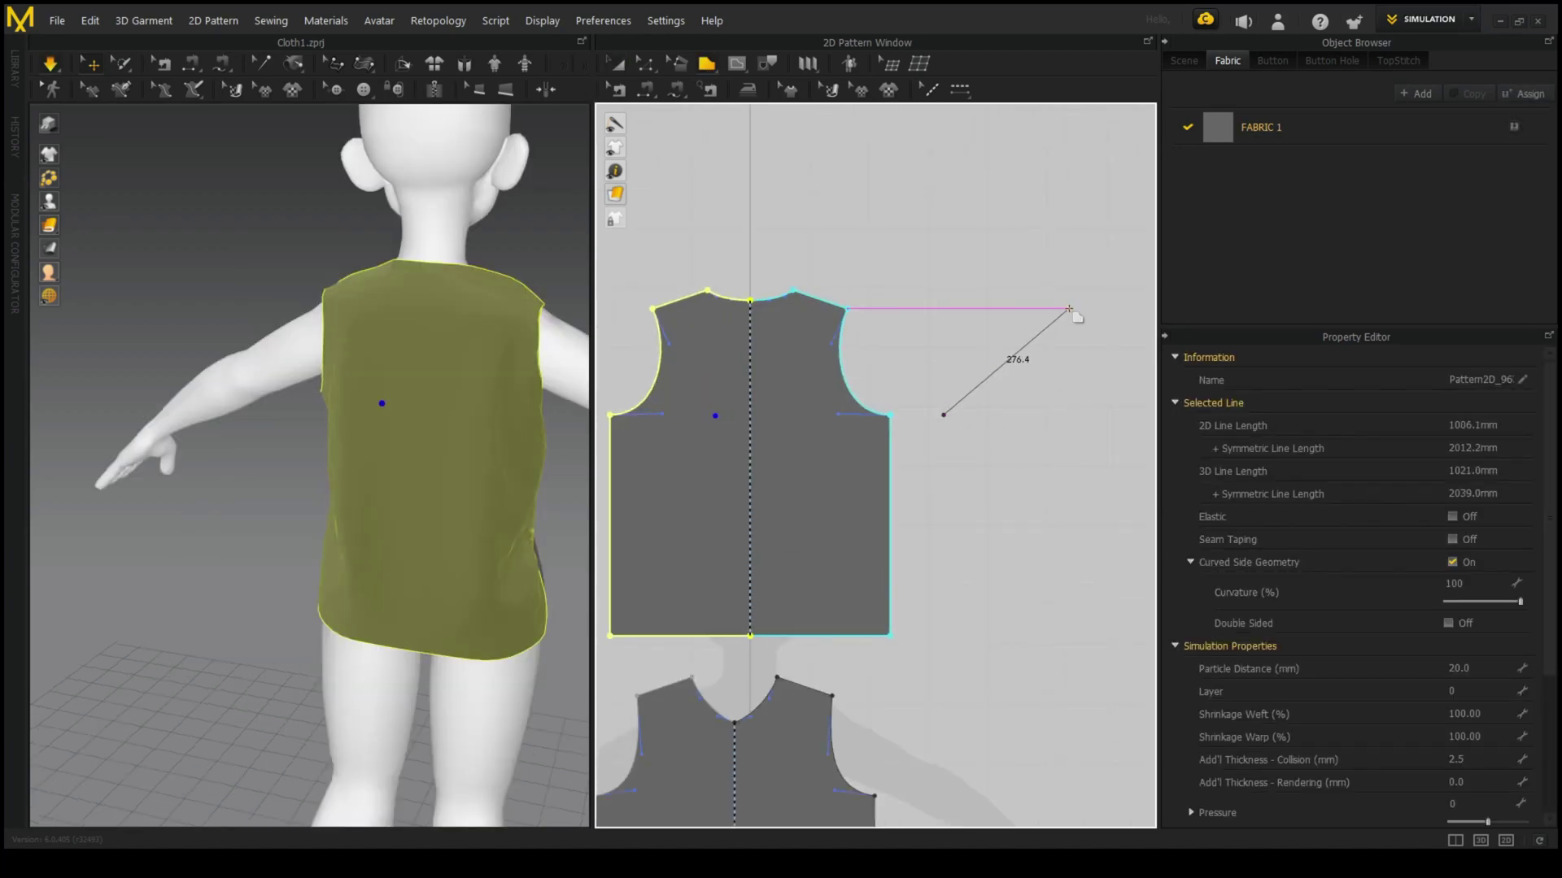
pyautogui.click(943, 508)
pyautogui.scroll(-1, 945, 423)
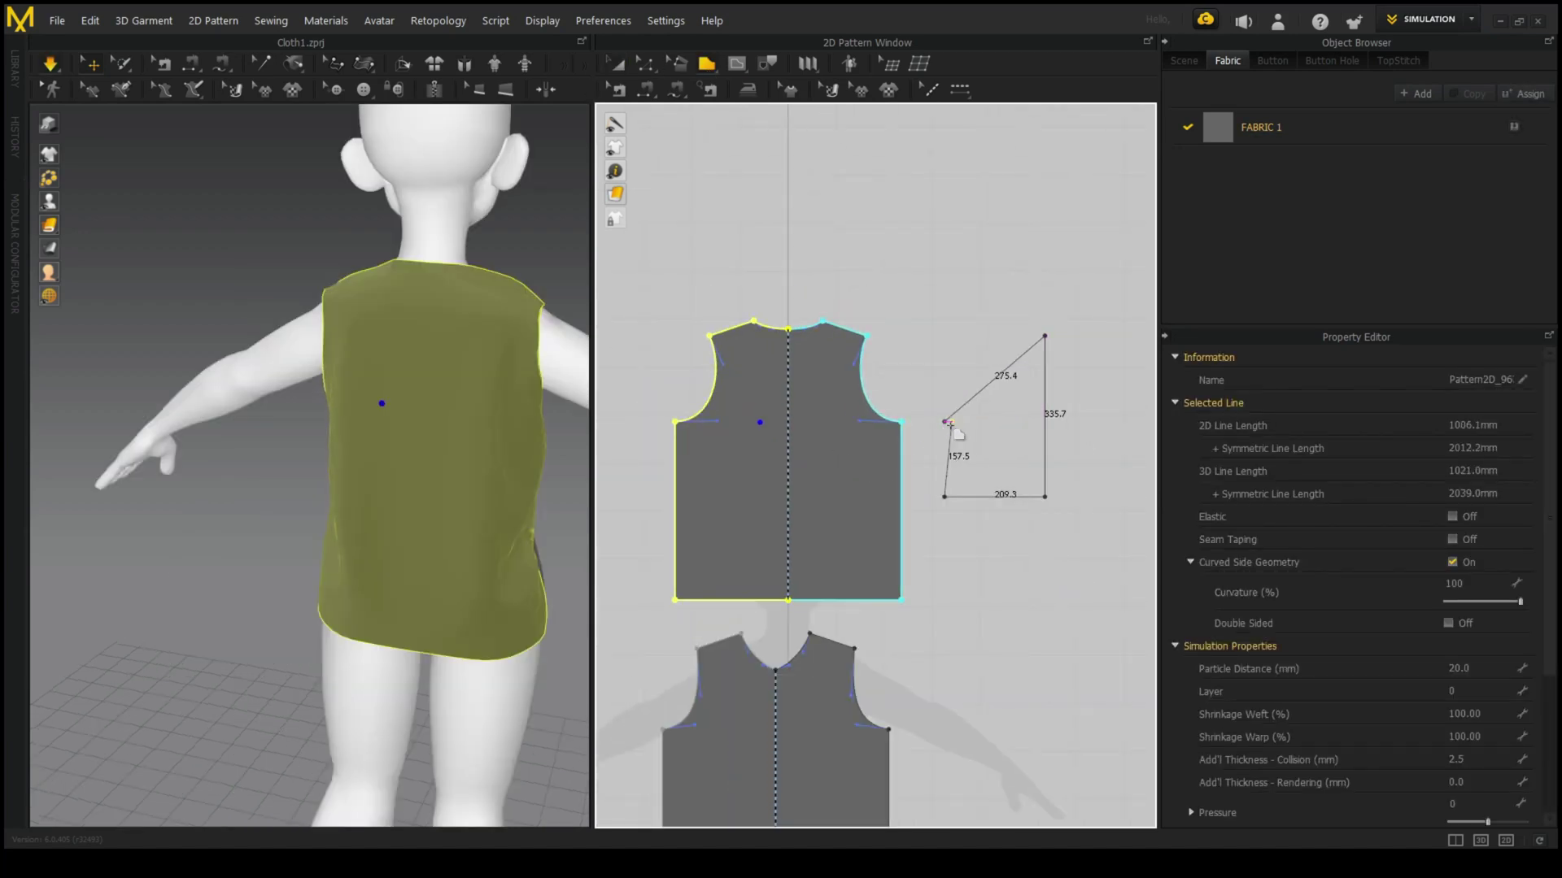
pyautogui.click(944, 422)
pyautogui.click(291, 389)
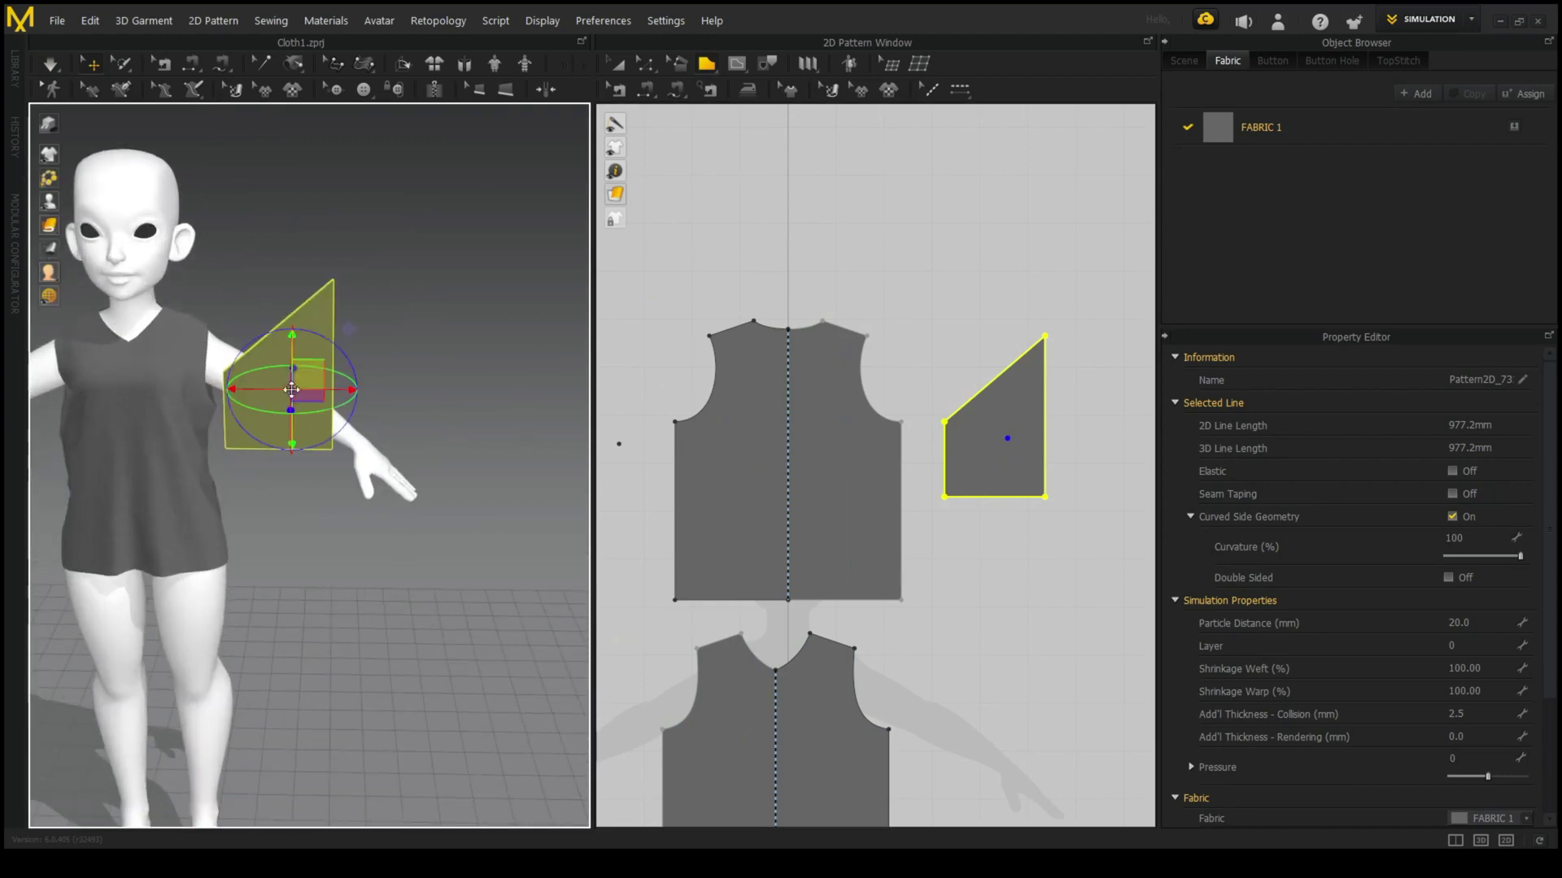
pyautogui.moveTo(297, 301)
pyautogui.mouseDown(button='right')
pyautogui.moveTo(249, 341)
pyautogui.moveTo(268, 383)
pyautogui.mouseUp(button='right')
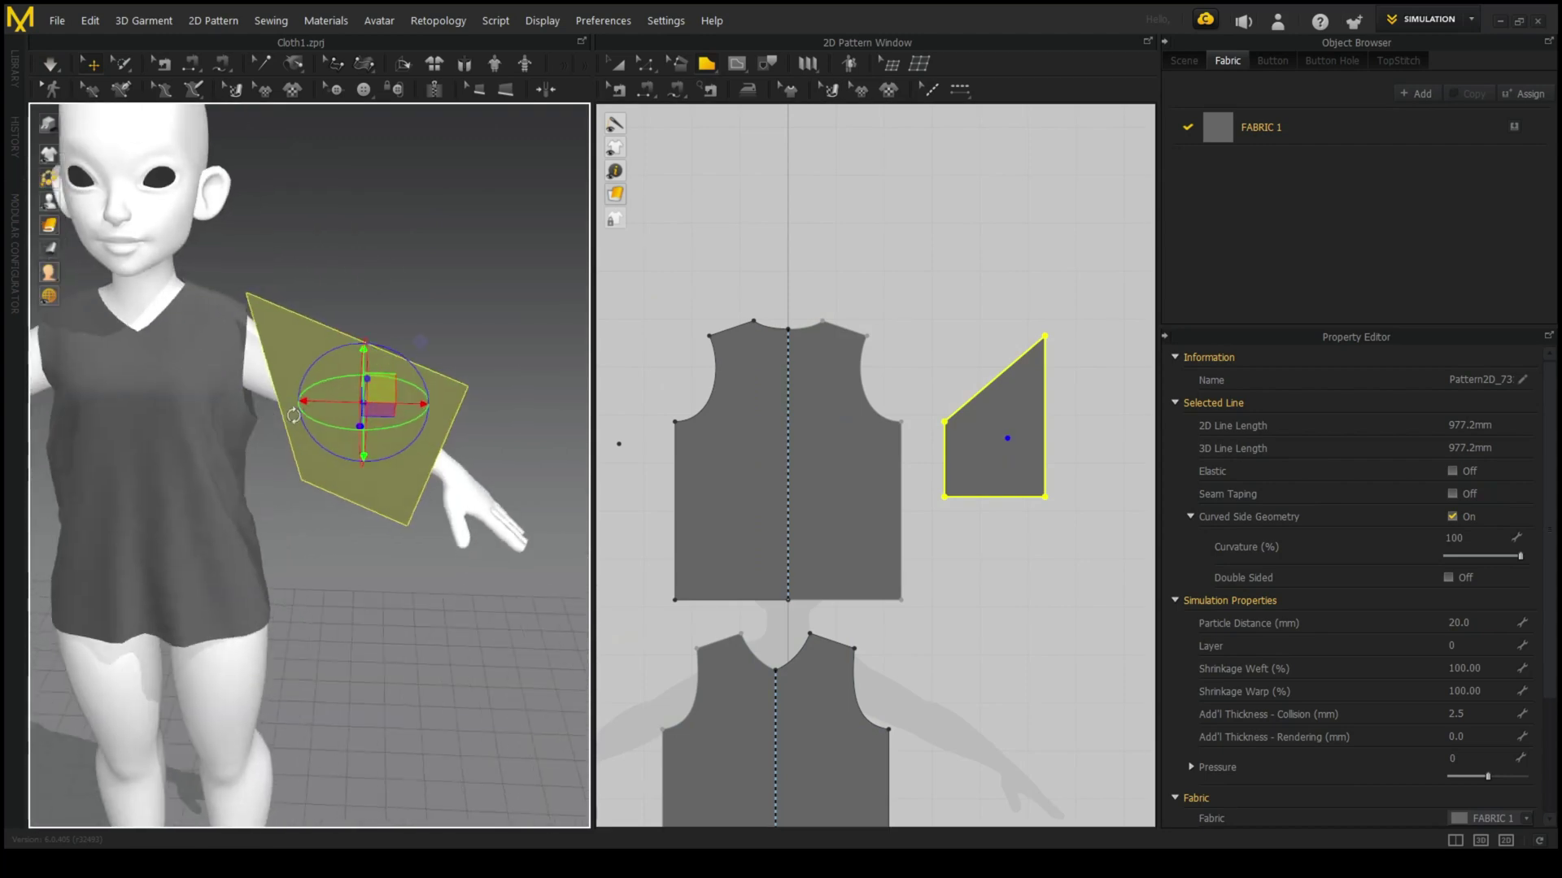
# - Sew the sleeve's top edge to the armhole and curve its slanted edge
pyautogui.press('n')
pyautogui.click(301, 341)
pyautogui.click(320, 407)
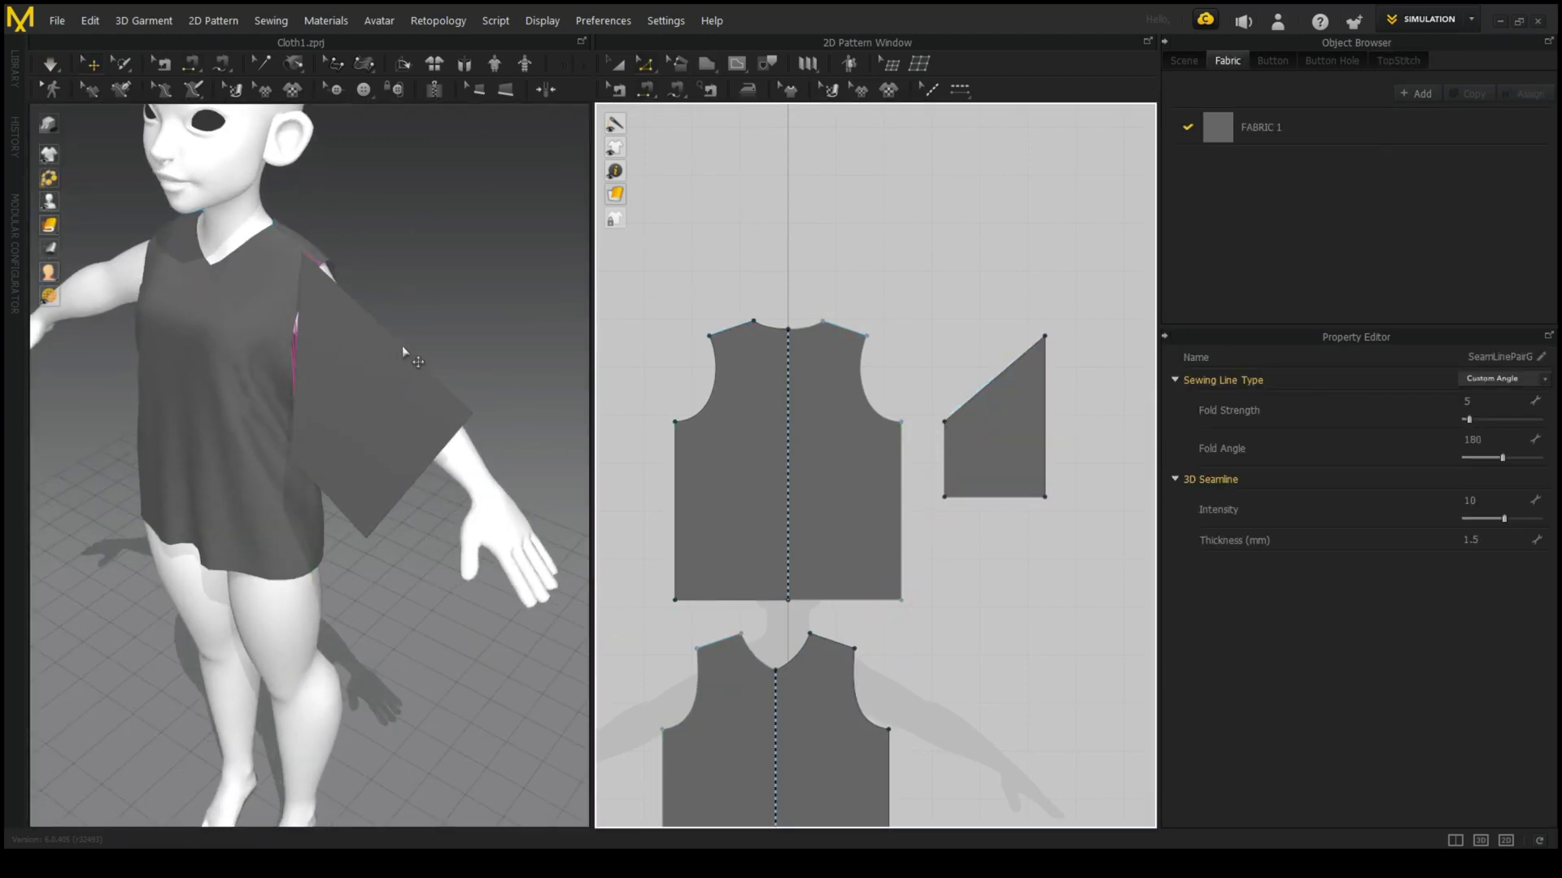
pyautogui.scroll(3, 427, 383)
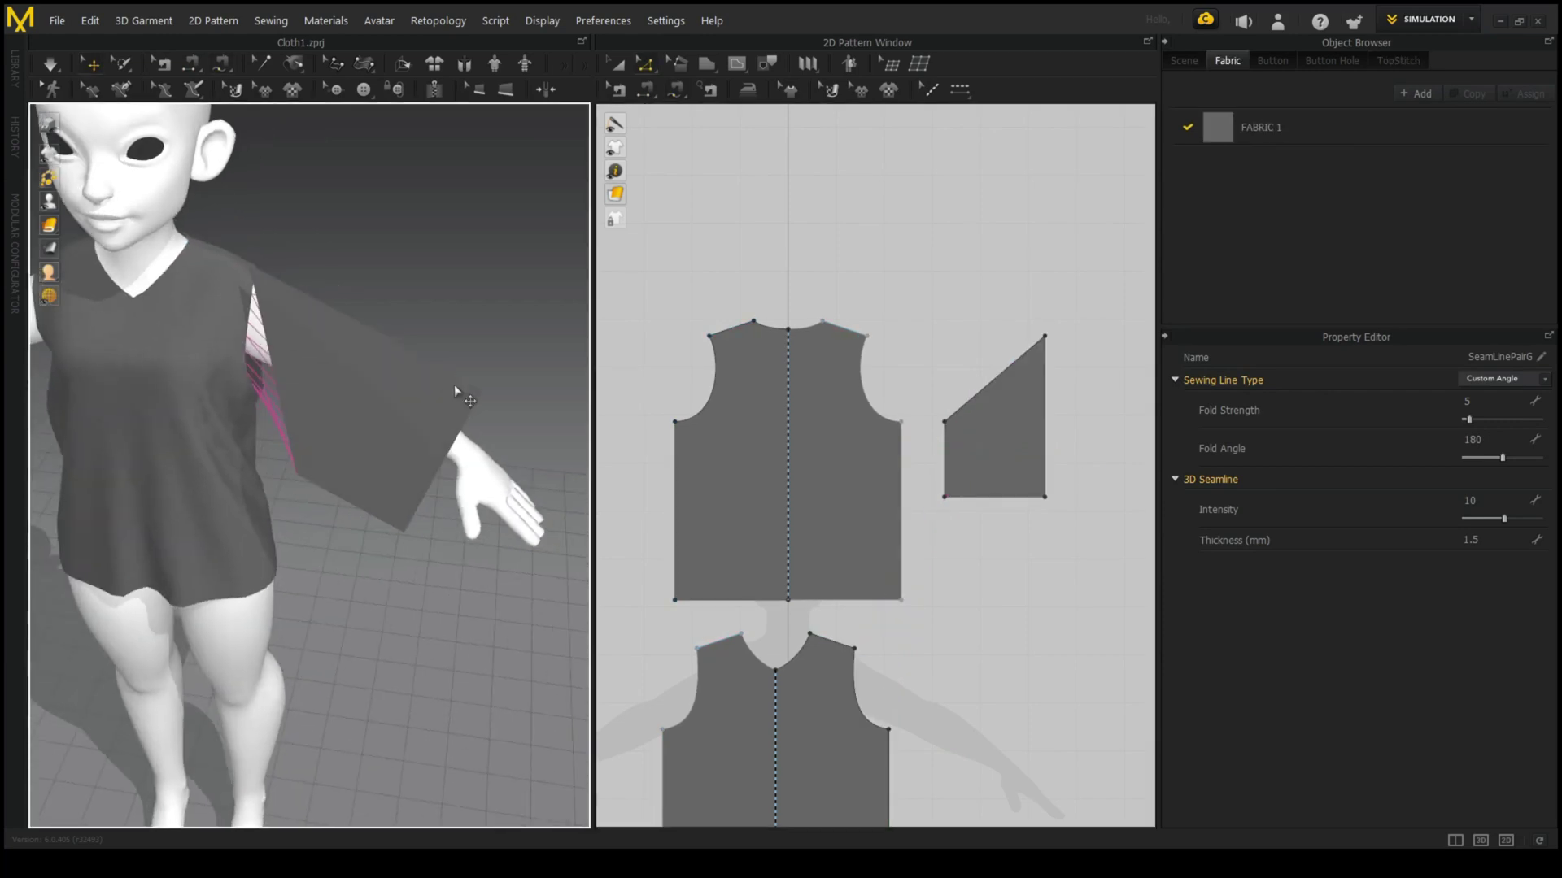
pyautogui.click(991, 419)
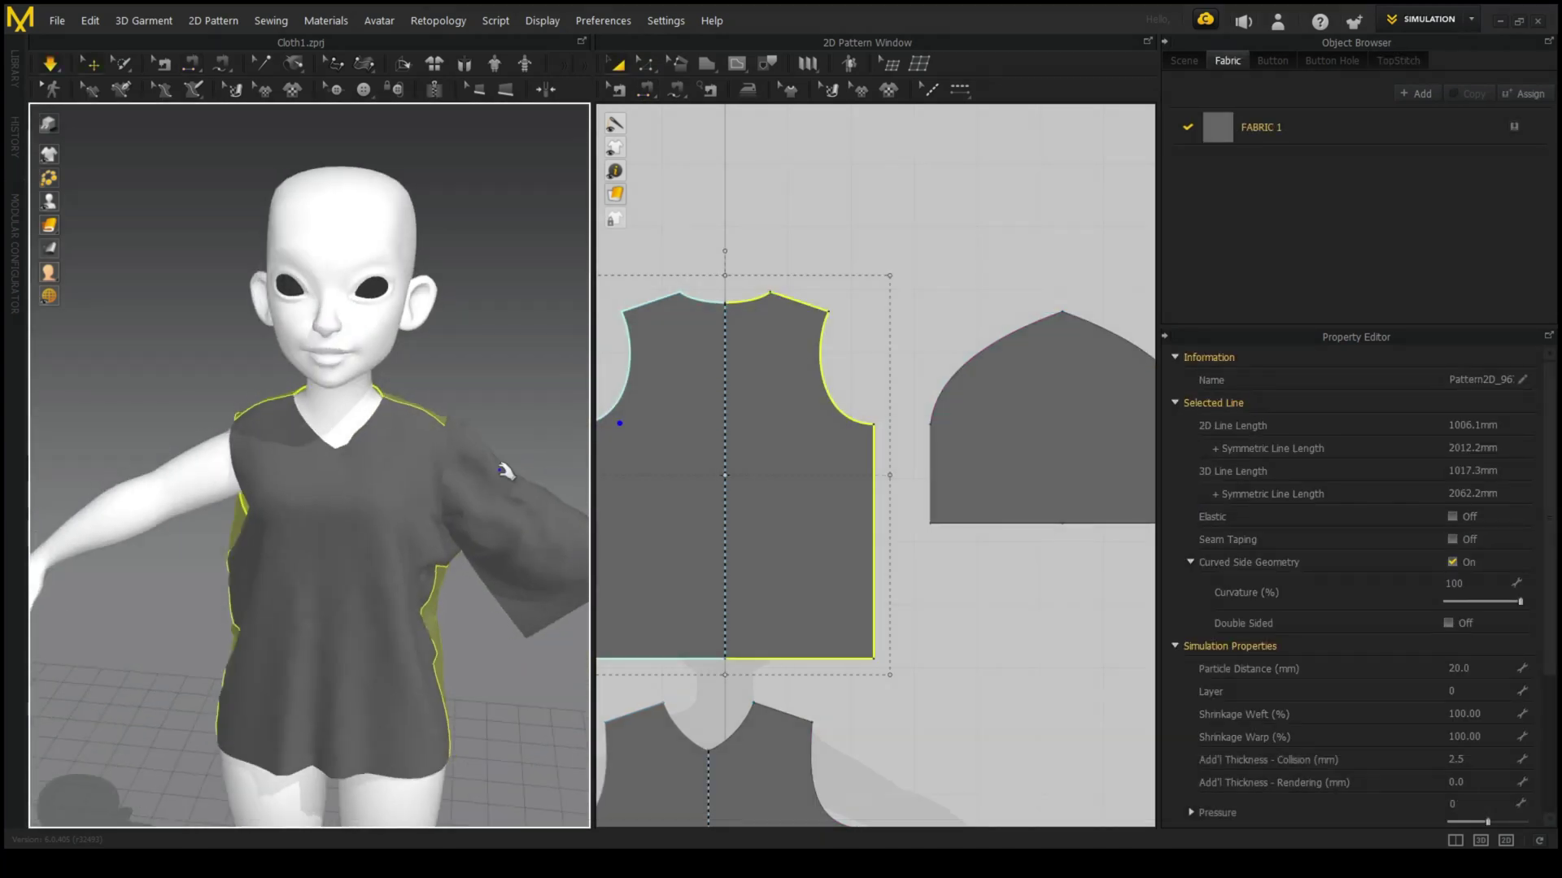
# - Lower the sleeve cap's top point to flatten the cap
pyautogui.click(1006, 311)
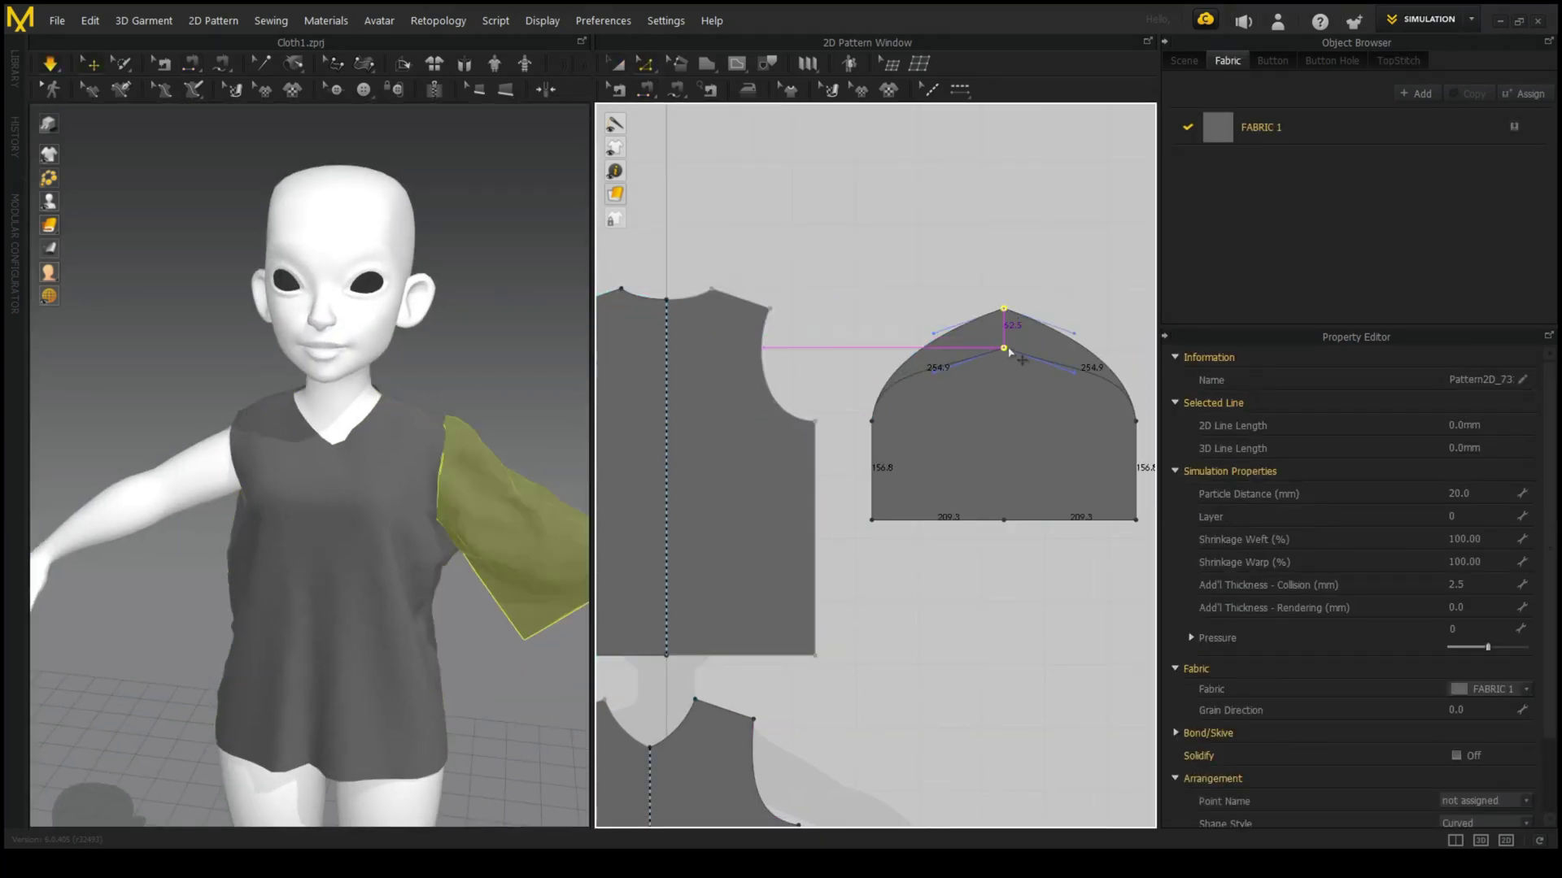
pyautogui.click(1074, 368)
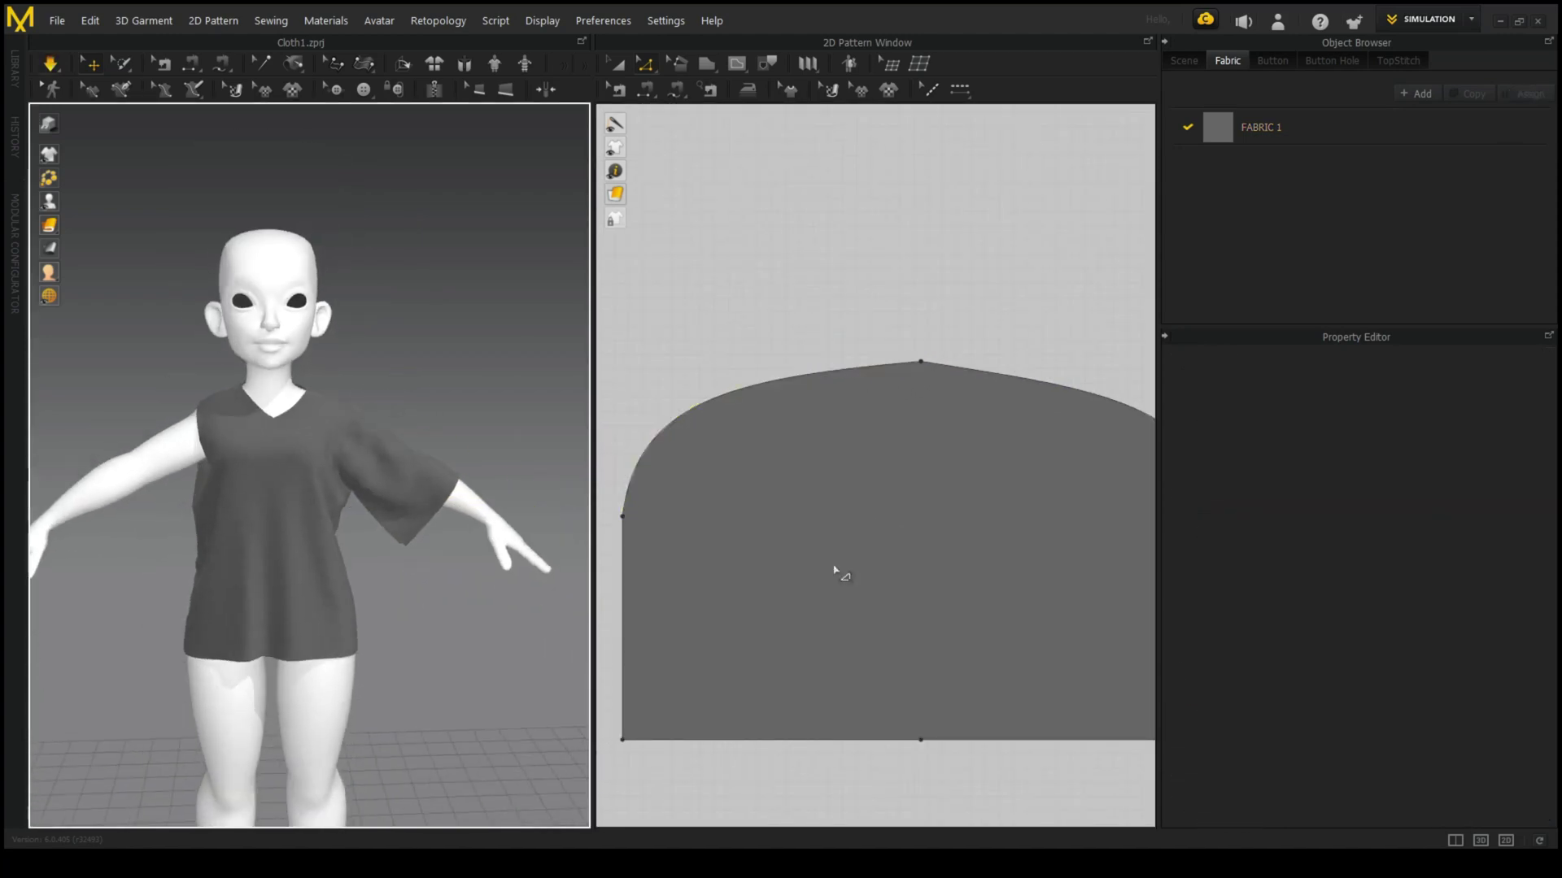
pyautogui.moveTo(847, 674); pyautogui.dragTo(1026, 669)
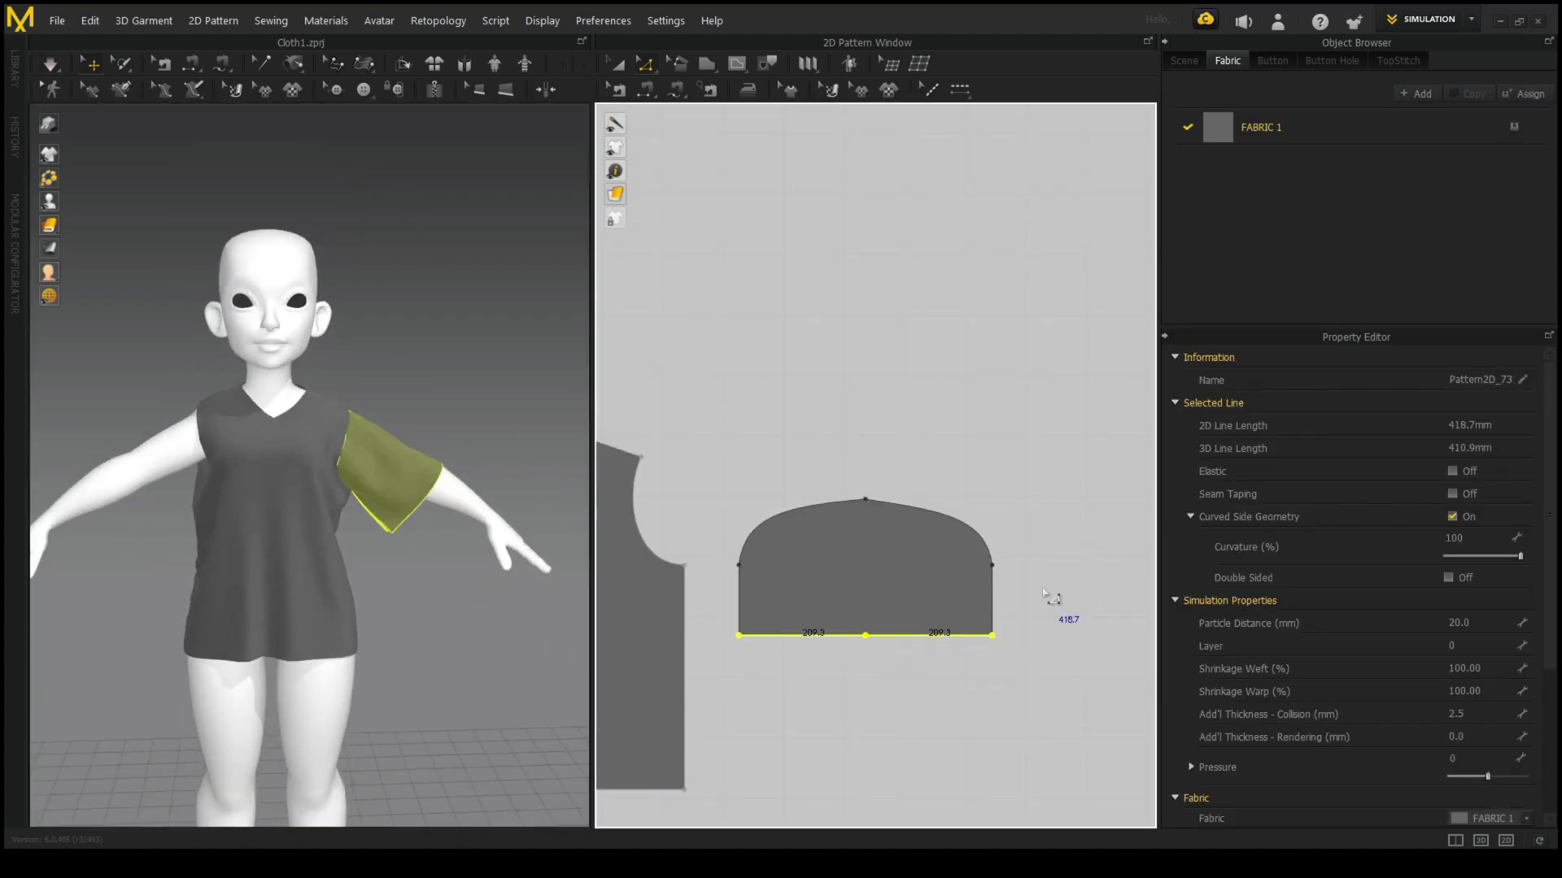
pyautogui.click(865, 500)
pyautogui.click(866, 499)
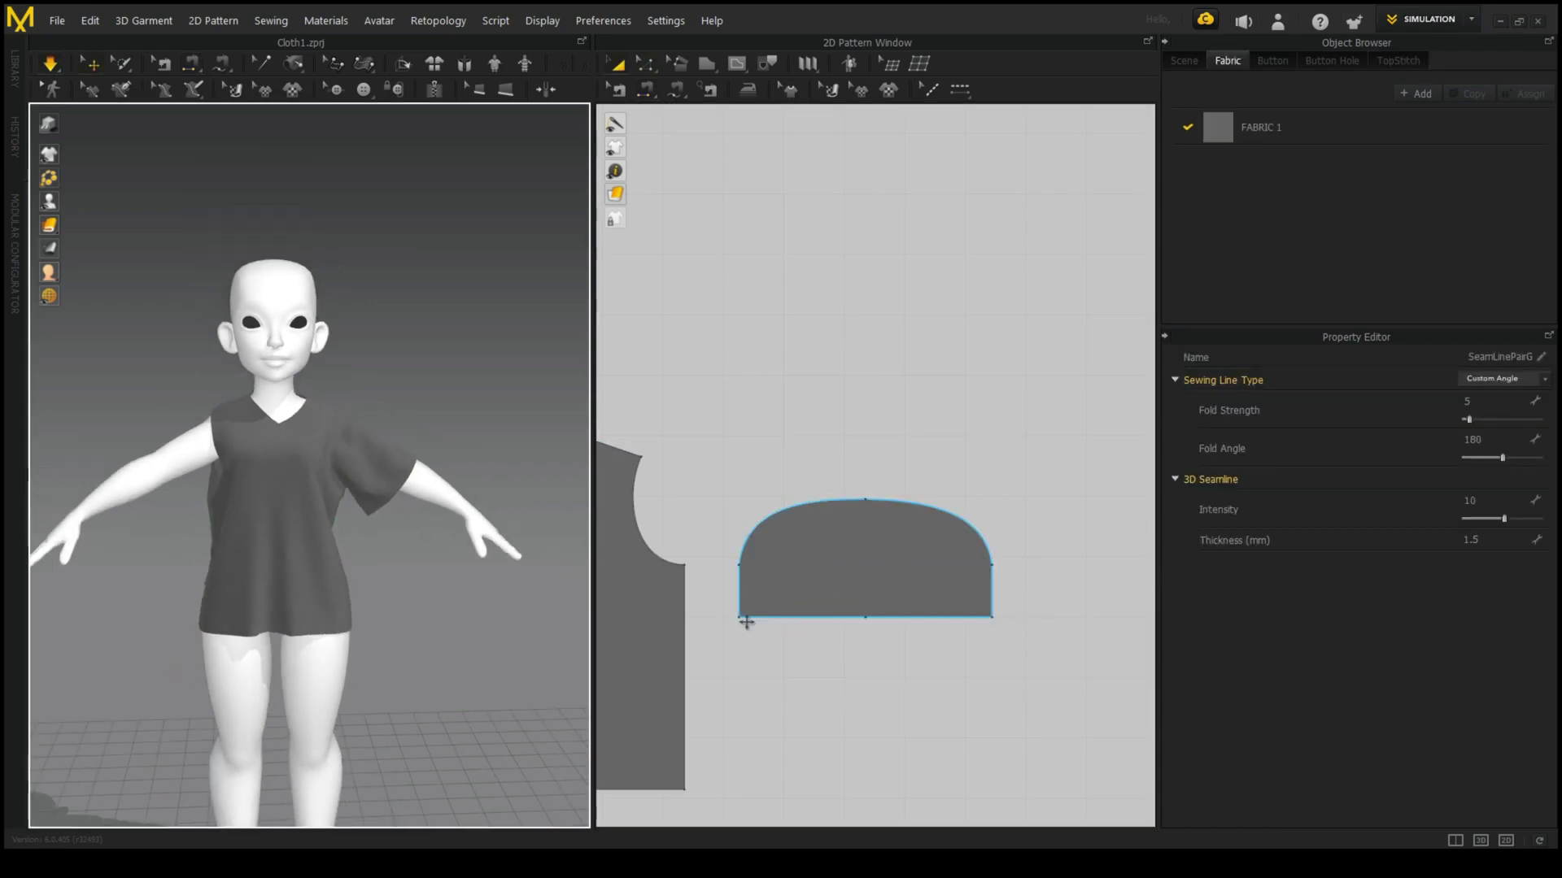
# - Nudge the sleeve's bottom-left corner inward and check the sleeve in 3D
pyautogui.click(738, 618)
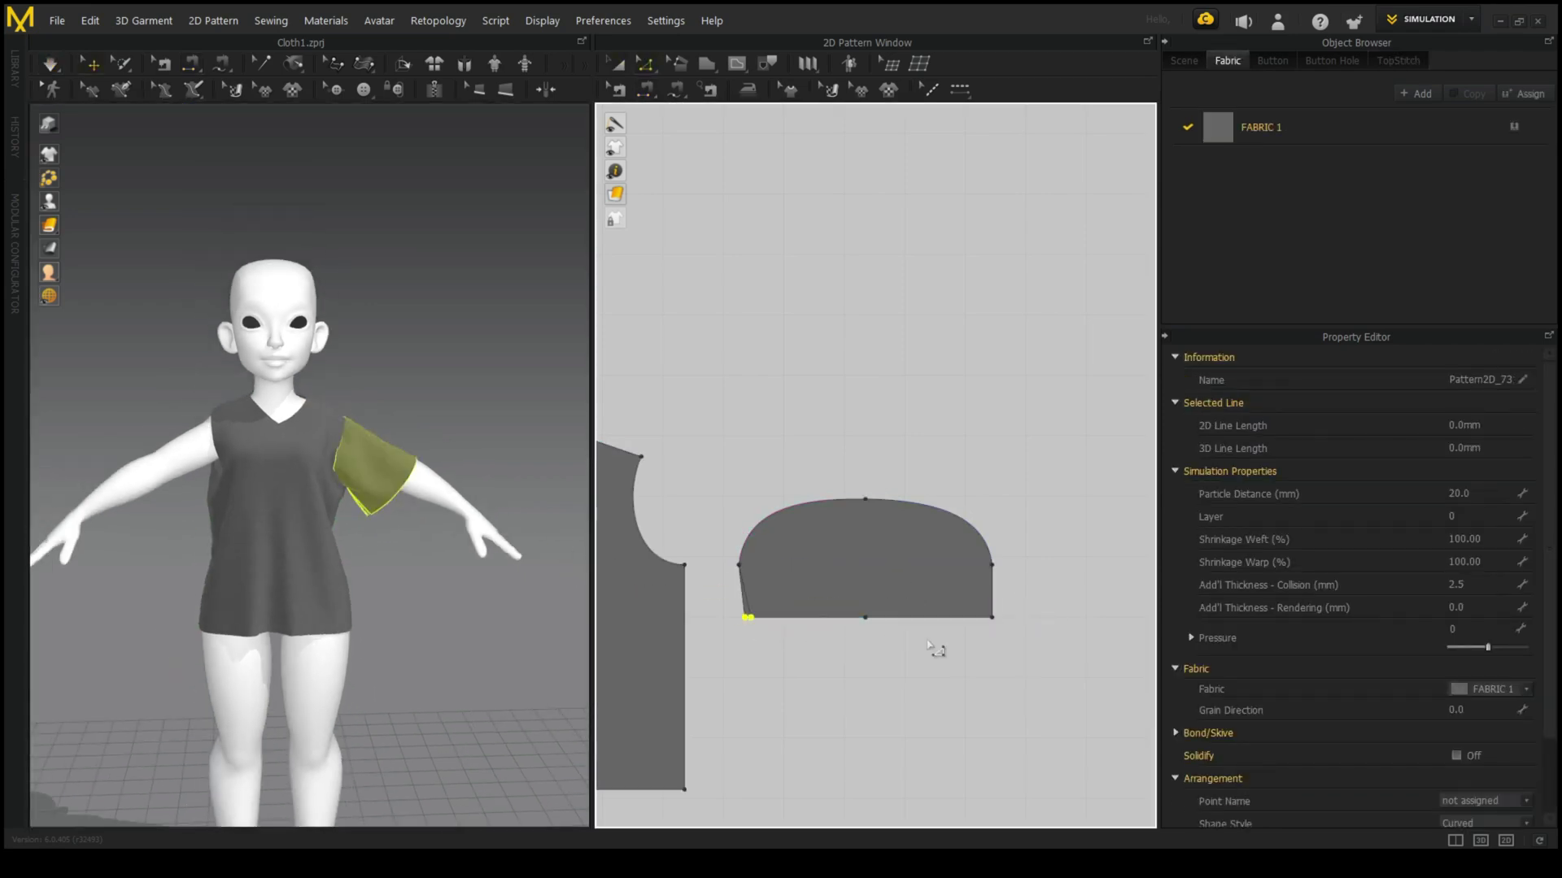
pyautogui.press('Right')
pyautogui.press('Right')
pyautogui.press('Right')
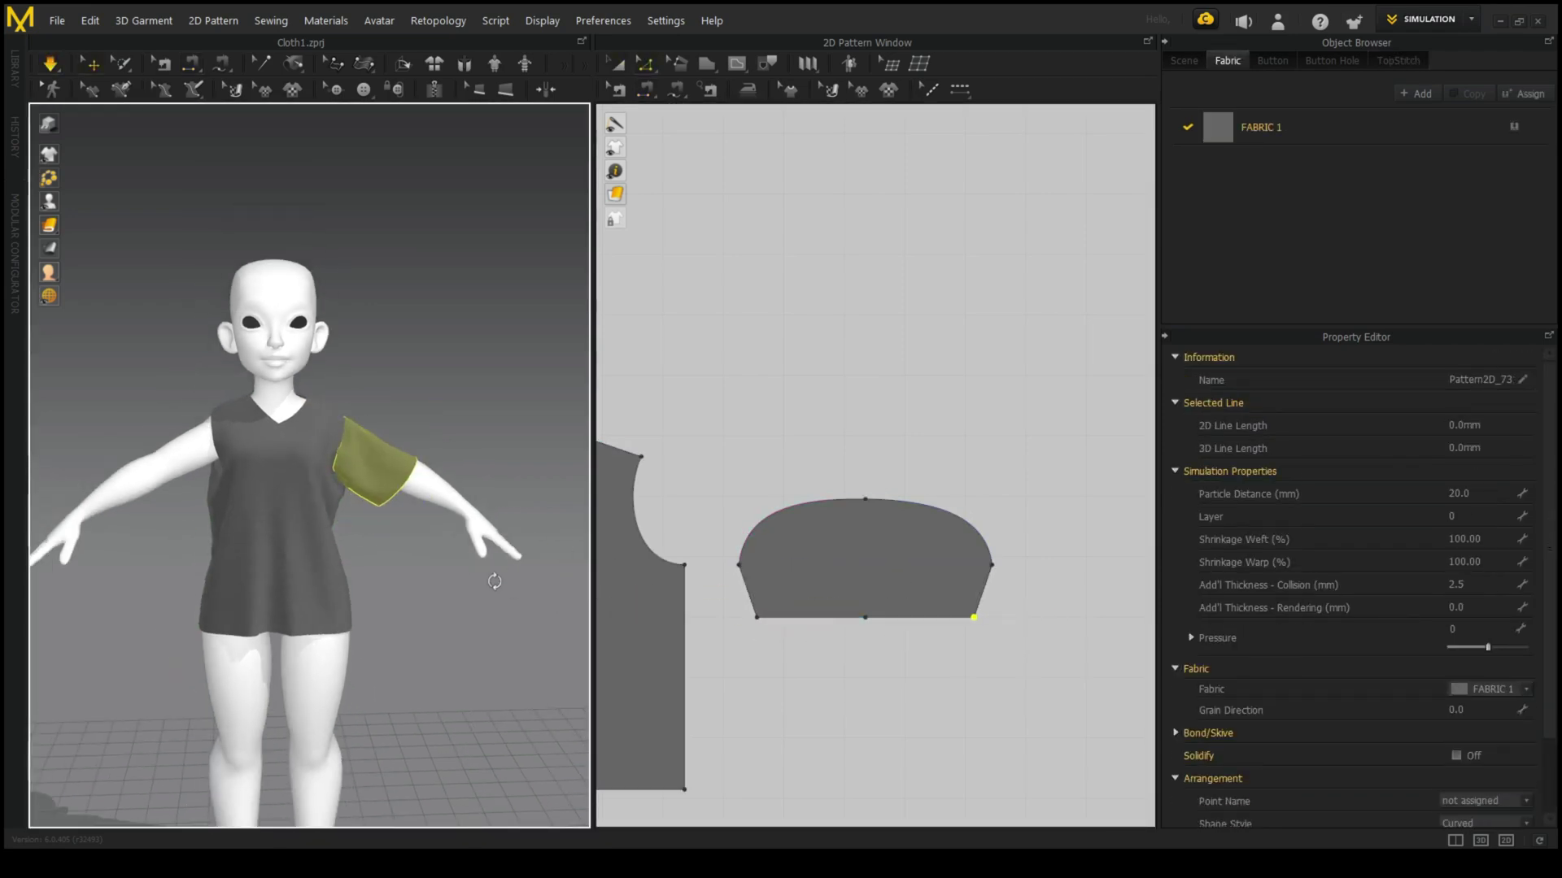
pyautogui.moveTo(491, 578)
pyautogui.mouseDown(button='right')
pyautogui.moveTo(338, 464)
pyautogui.moveTo(212, 437)
pyautogui.mouseUp(button='right')
pyautogui.scroll(2, 211, 366)
pyautogui.click(320, 244)
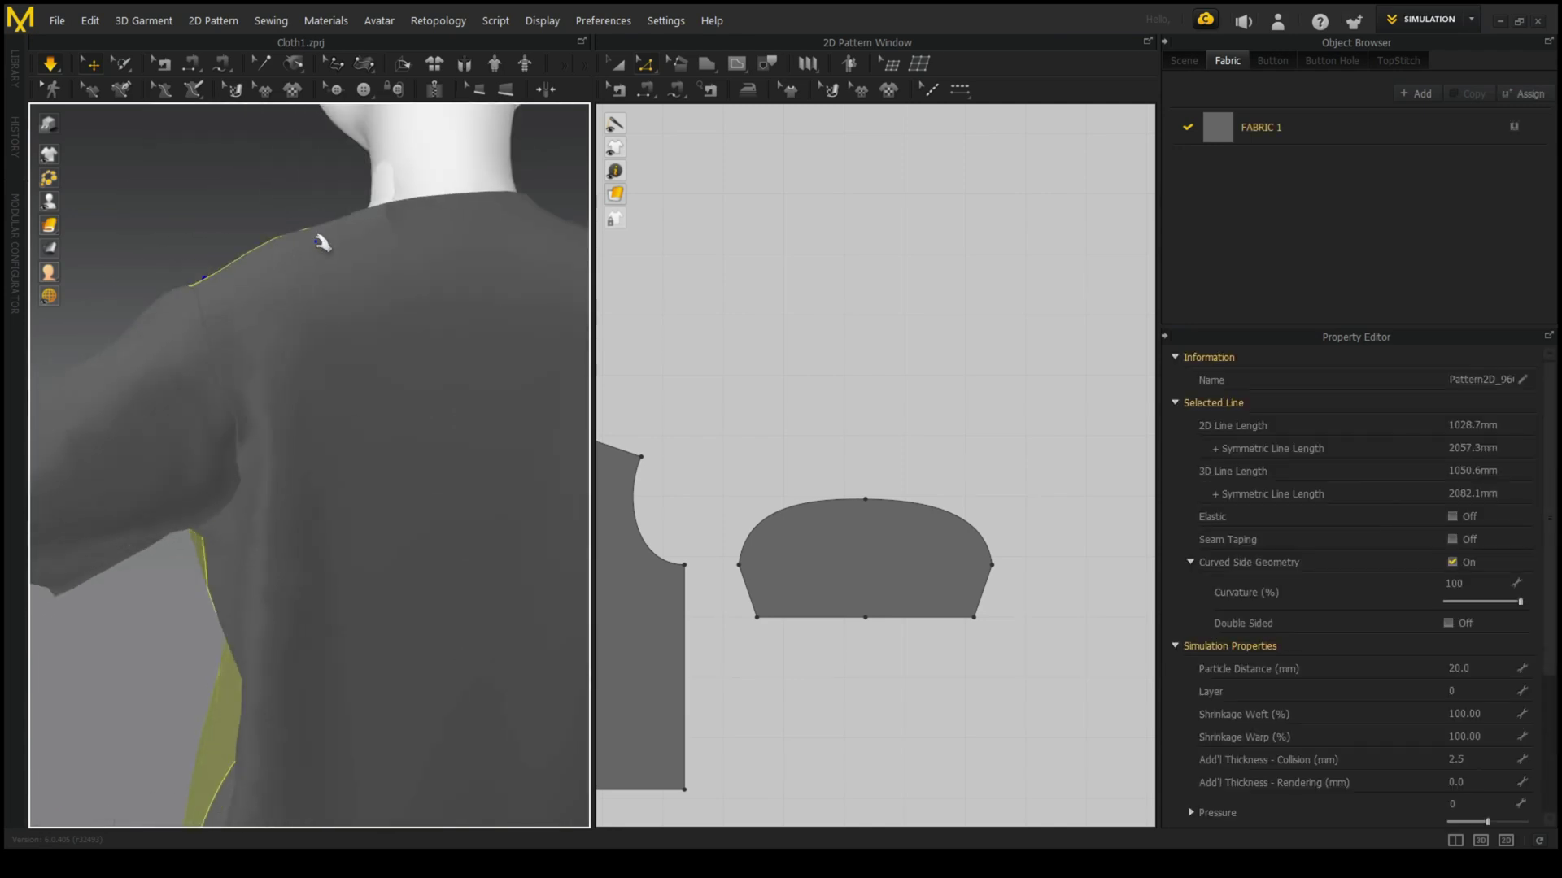
pyautogui.click(300, 307)
pyautogui.press('2')
pyautogui.click(764, 546)
pyautogui.scroll(-4, 765, 546)
# - Drag the front panel's neckline point to reshape the front neck
pyautogui.moveTo(922, 540); pyautogui.dragTo(1047, 482, button='right')
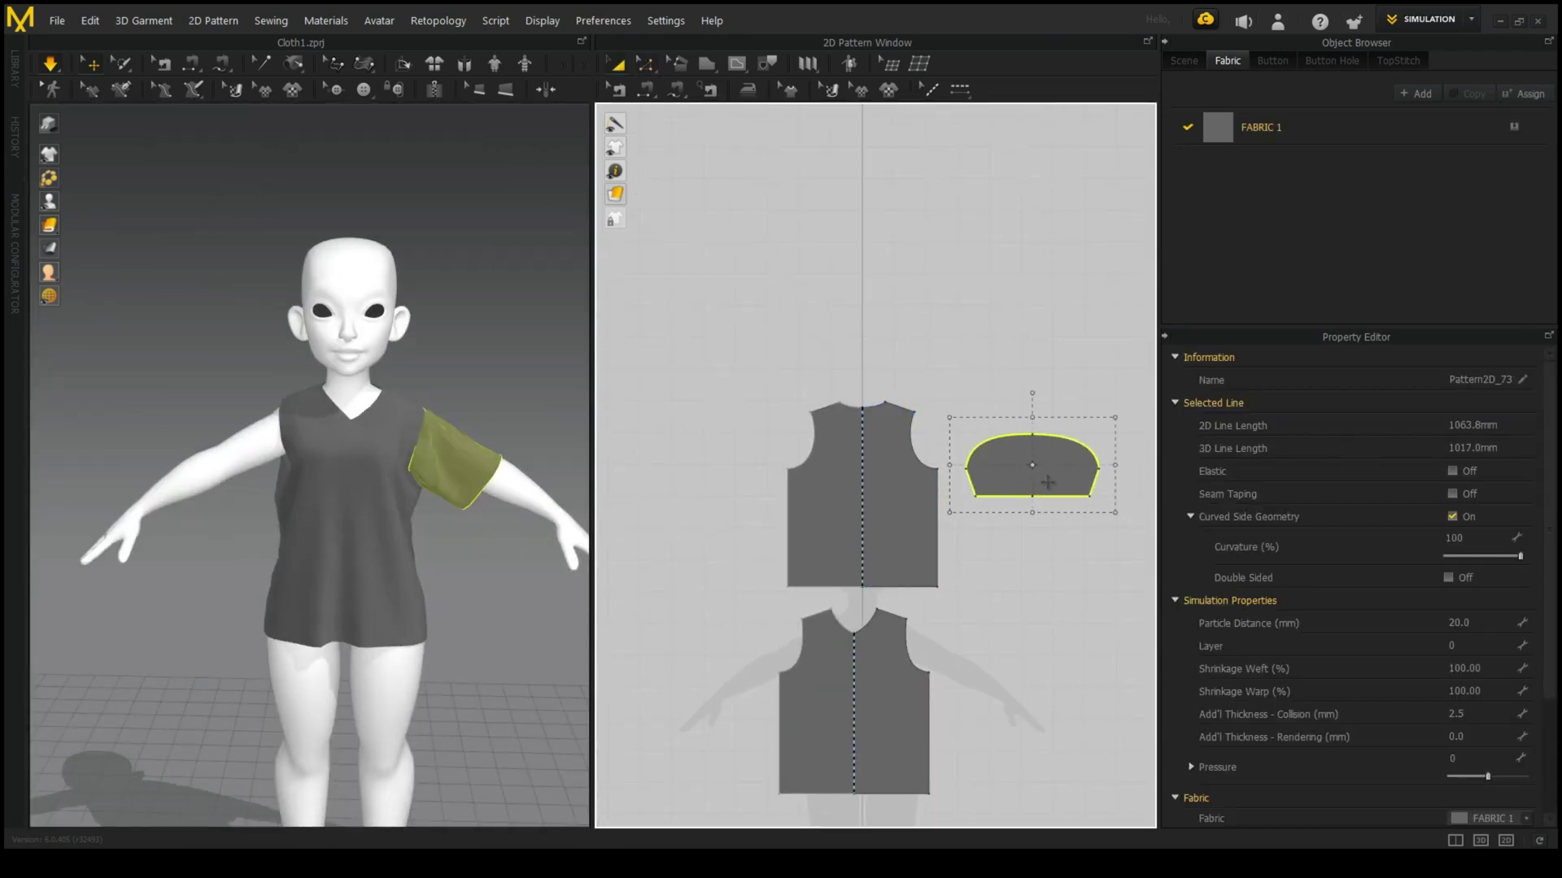
pyautogui.press('w')
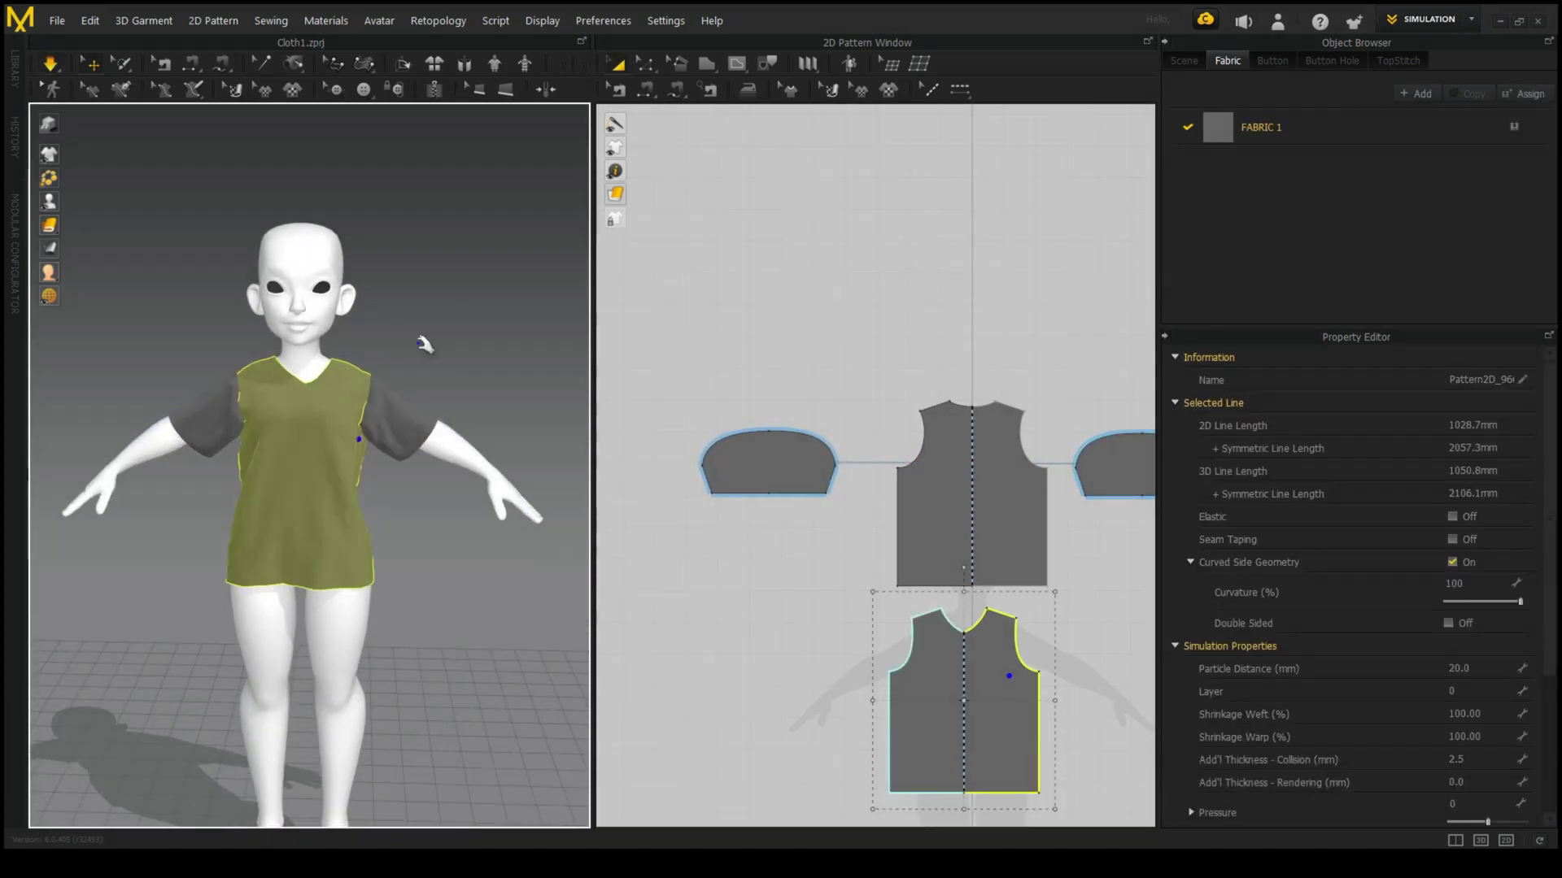
pyautogui.click(349, 351)
pyautogui.scroll(5, 881, 484)
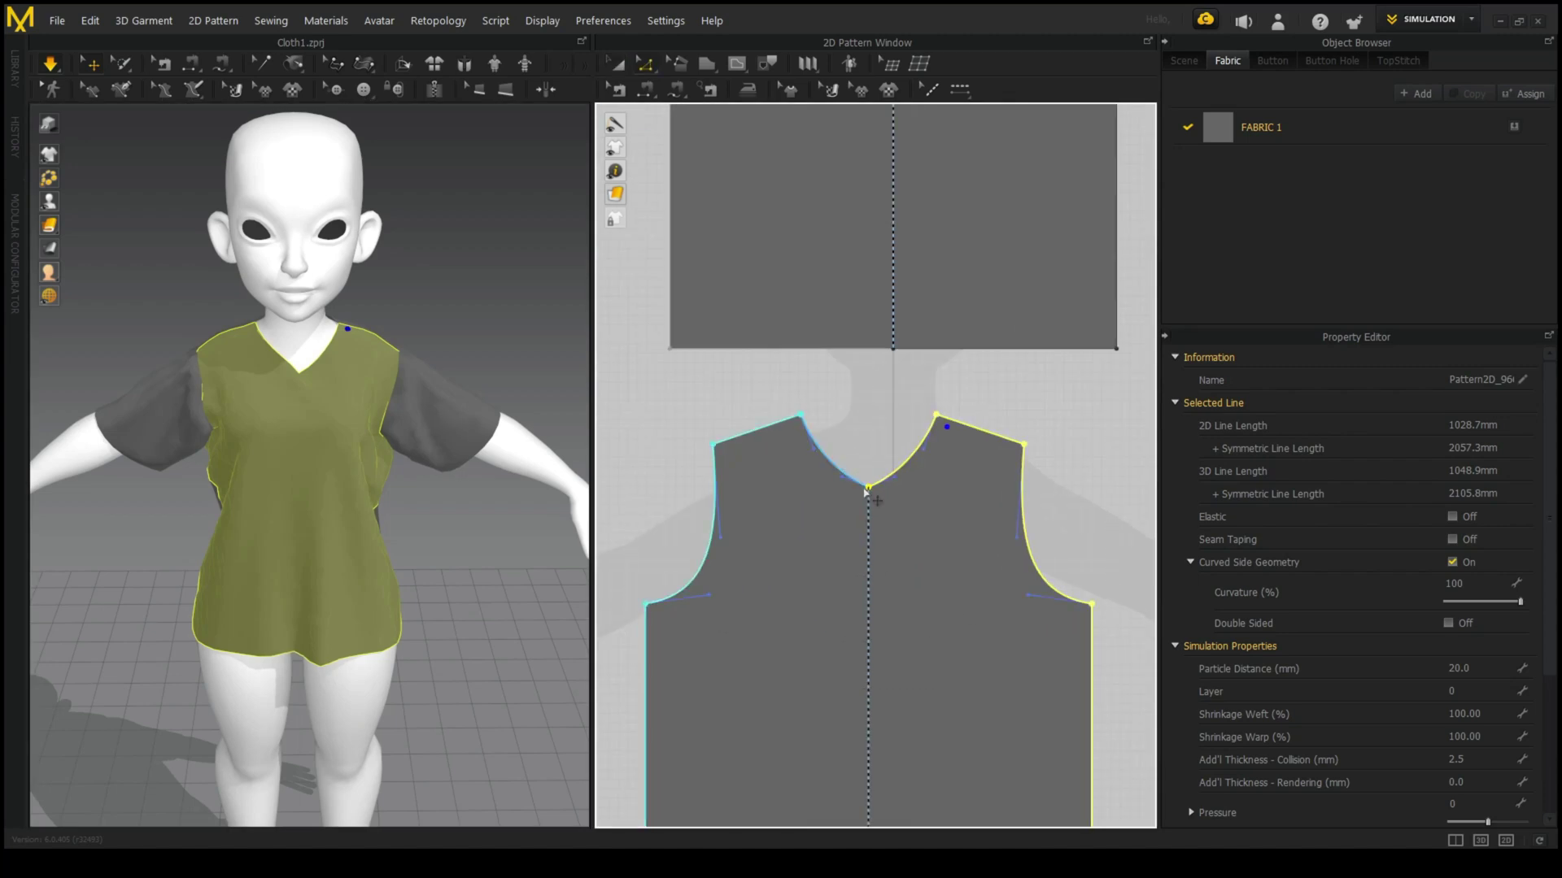
pyautogui.moveTo(869, 486); pyautogui.dragTo(869, 464)
pyautogui.scroll(4, 929, 436)
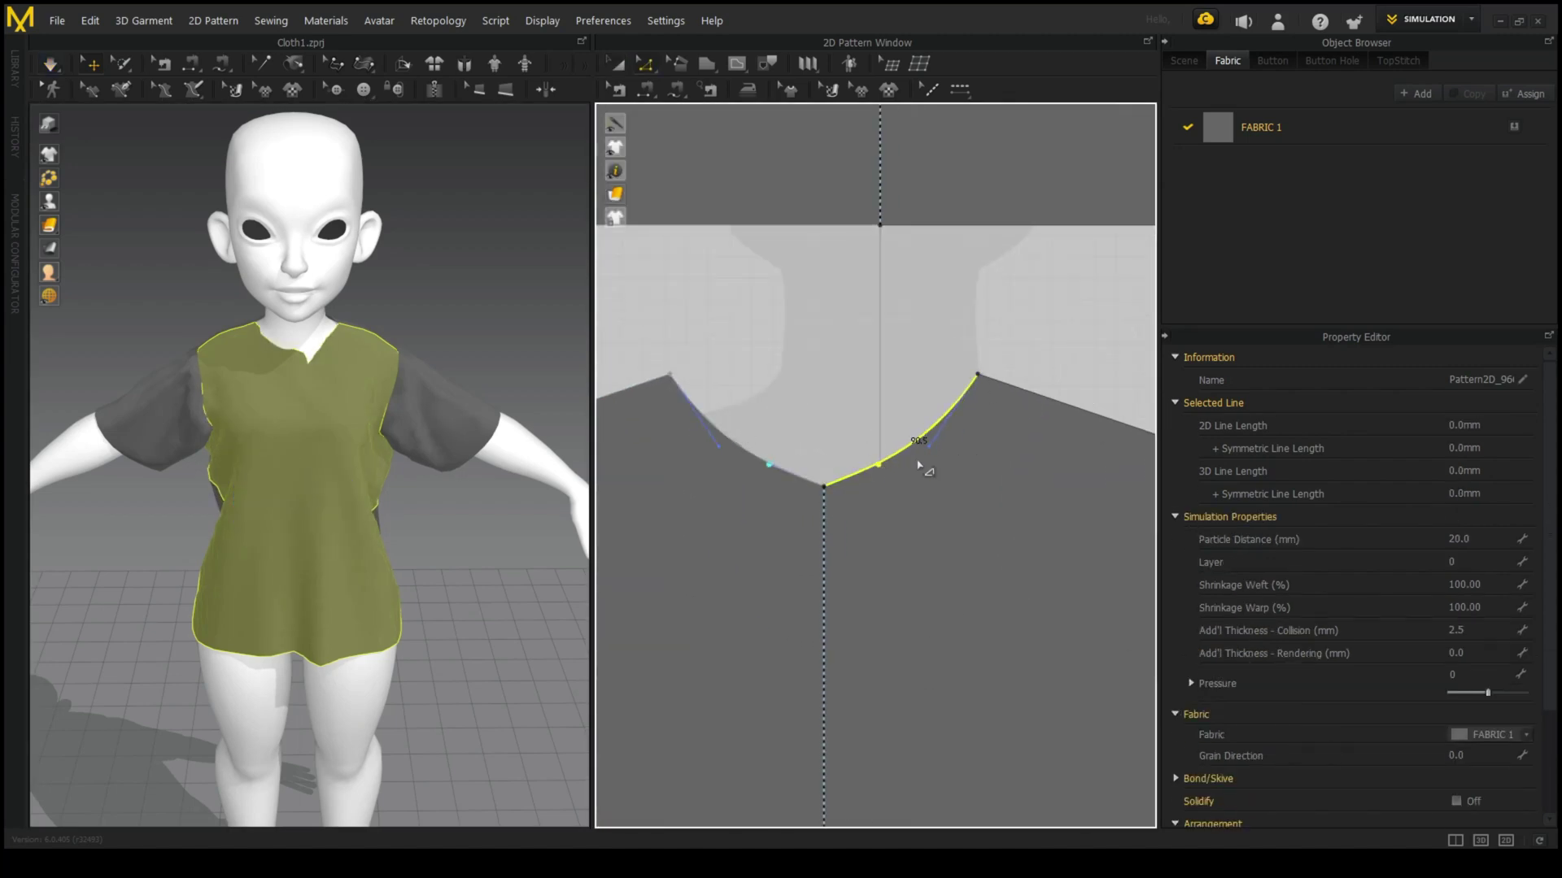
# - Curve the right side of the front neckline and check both sleeves from the back
pyautogui.click(300, 376)
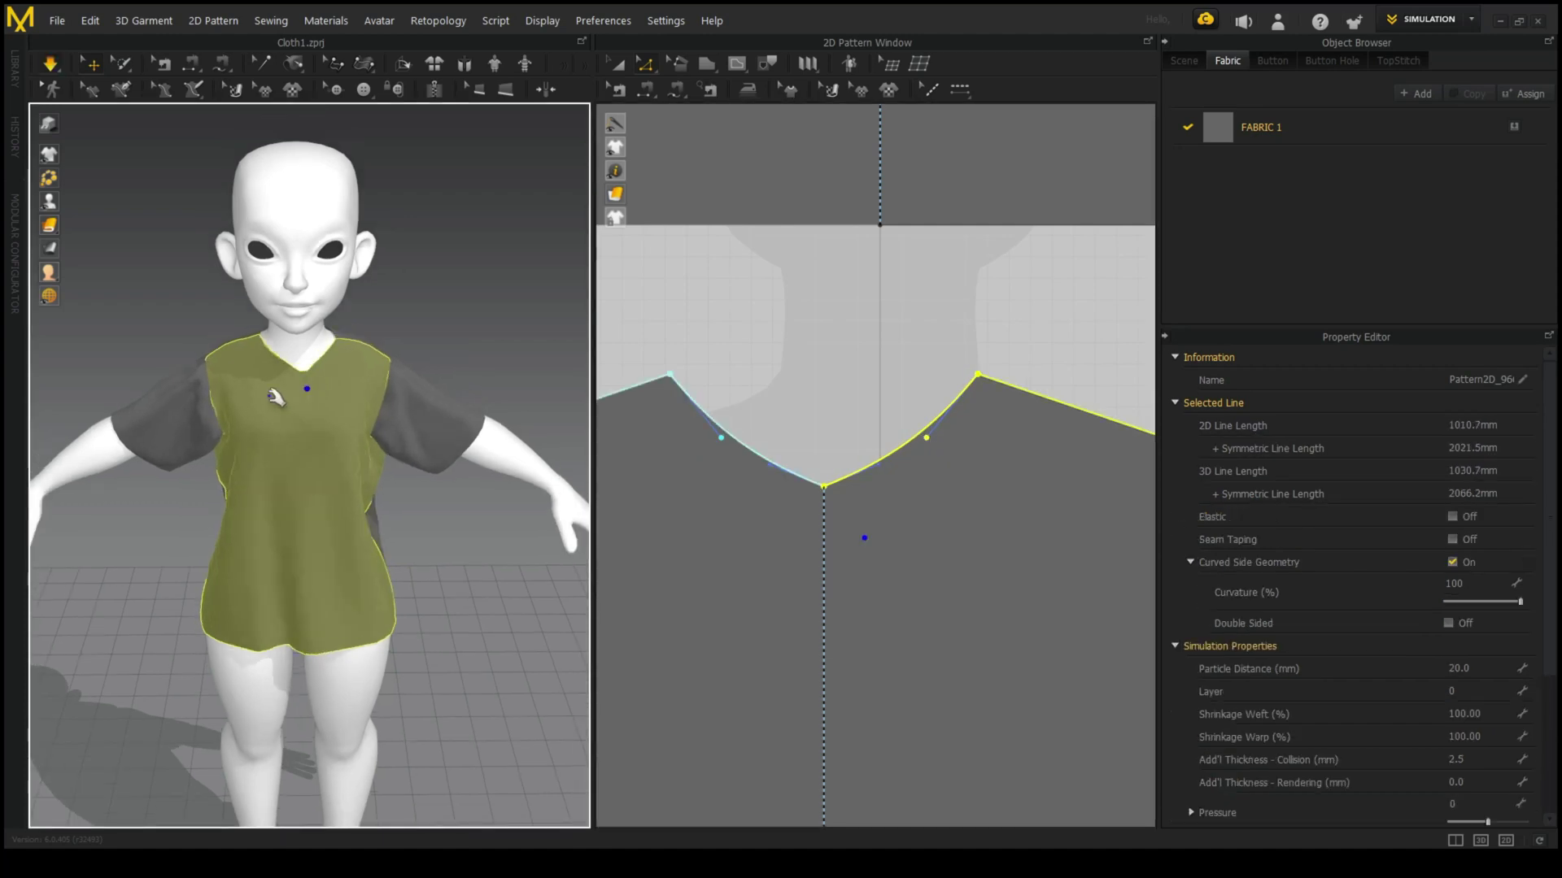
pyautogui.moveTo(439, 373); pyautogui.dragTo(262, 459, button='right')
pyautogui.press('Escape')
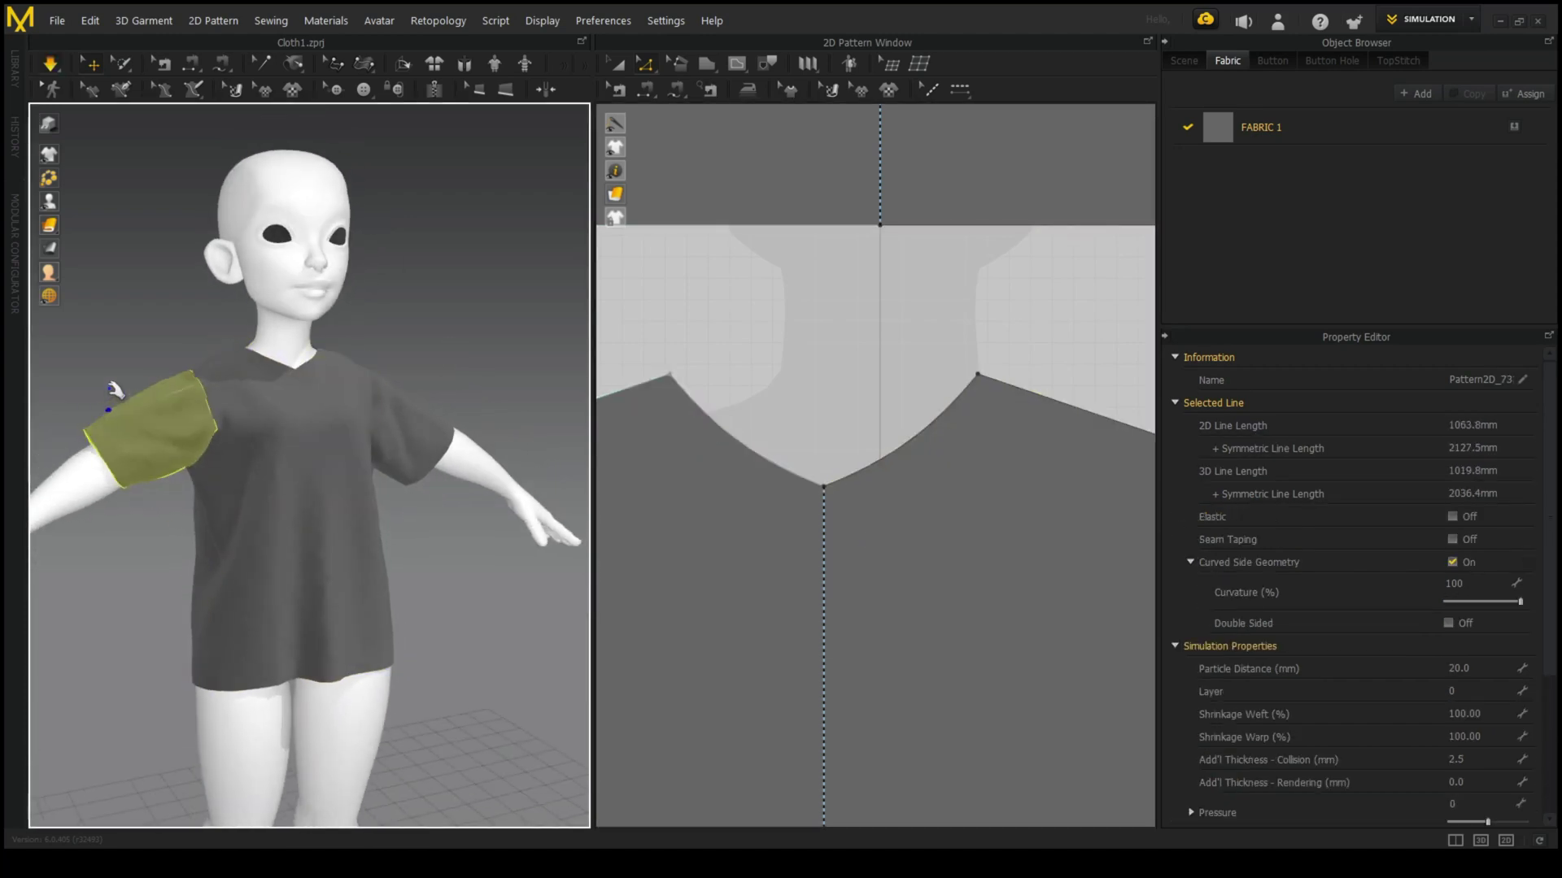
pyautogui.scroll(-3, 292, 455)
pyautogui.moveTo(162, 439); pyautogui.dragTo(447, 376, button='right')
pyautogui.scroll(-4, 816, 470)
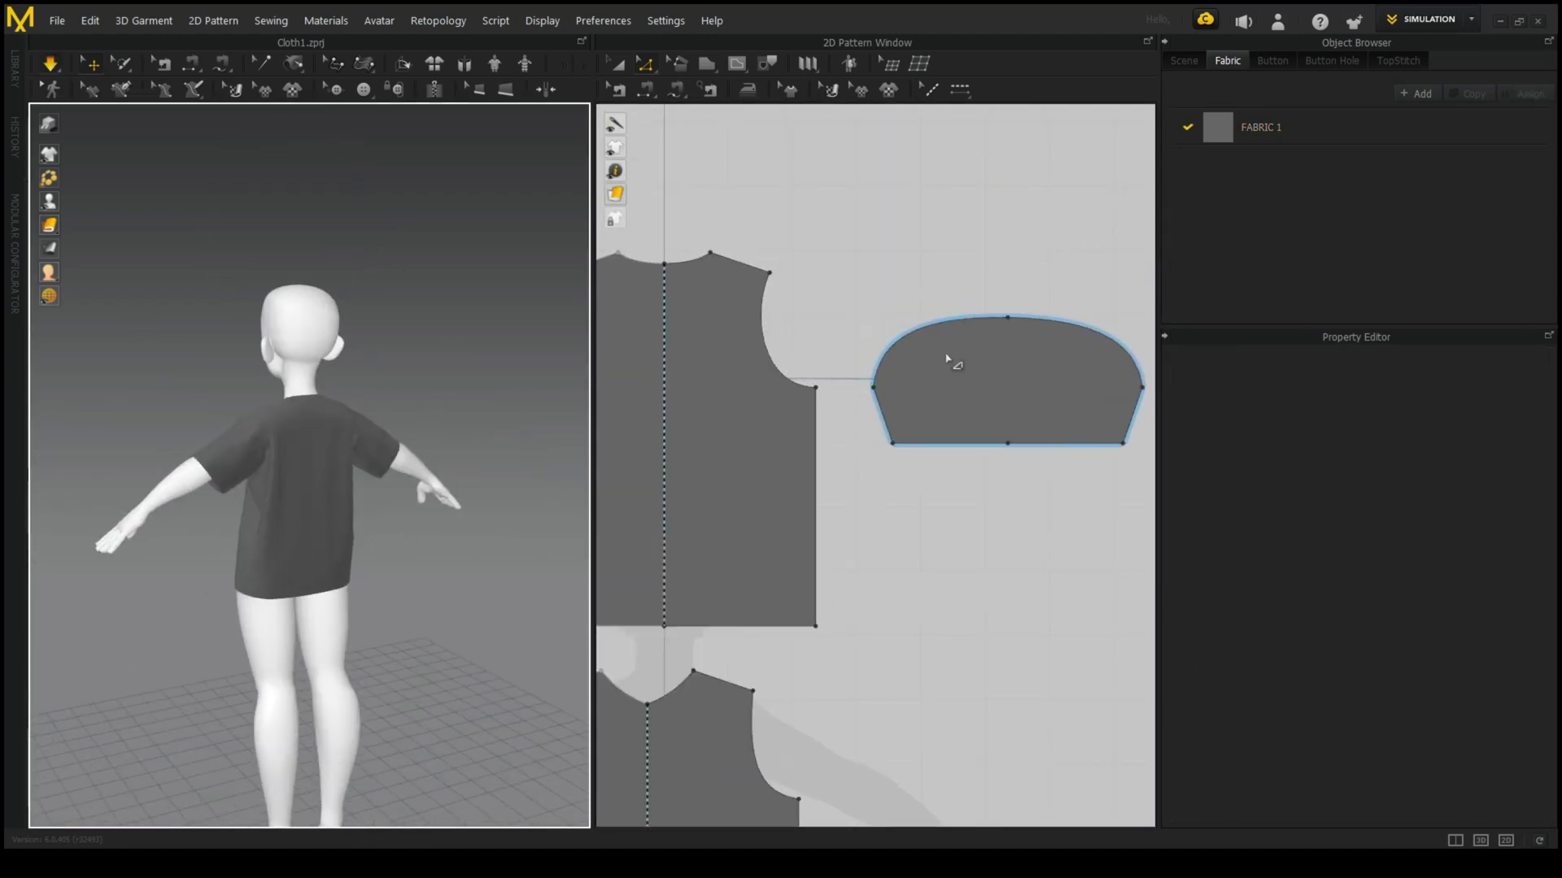
pyautogui.scroll(-3, 952, 362)
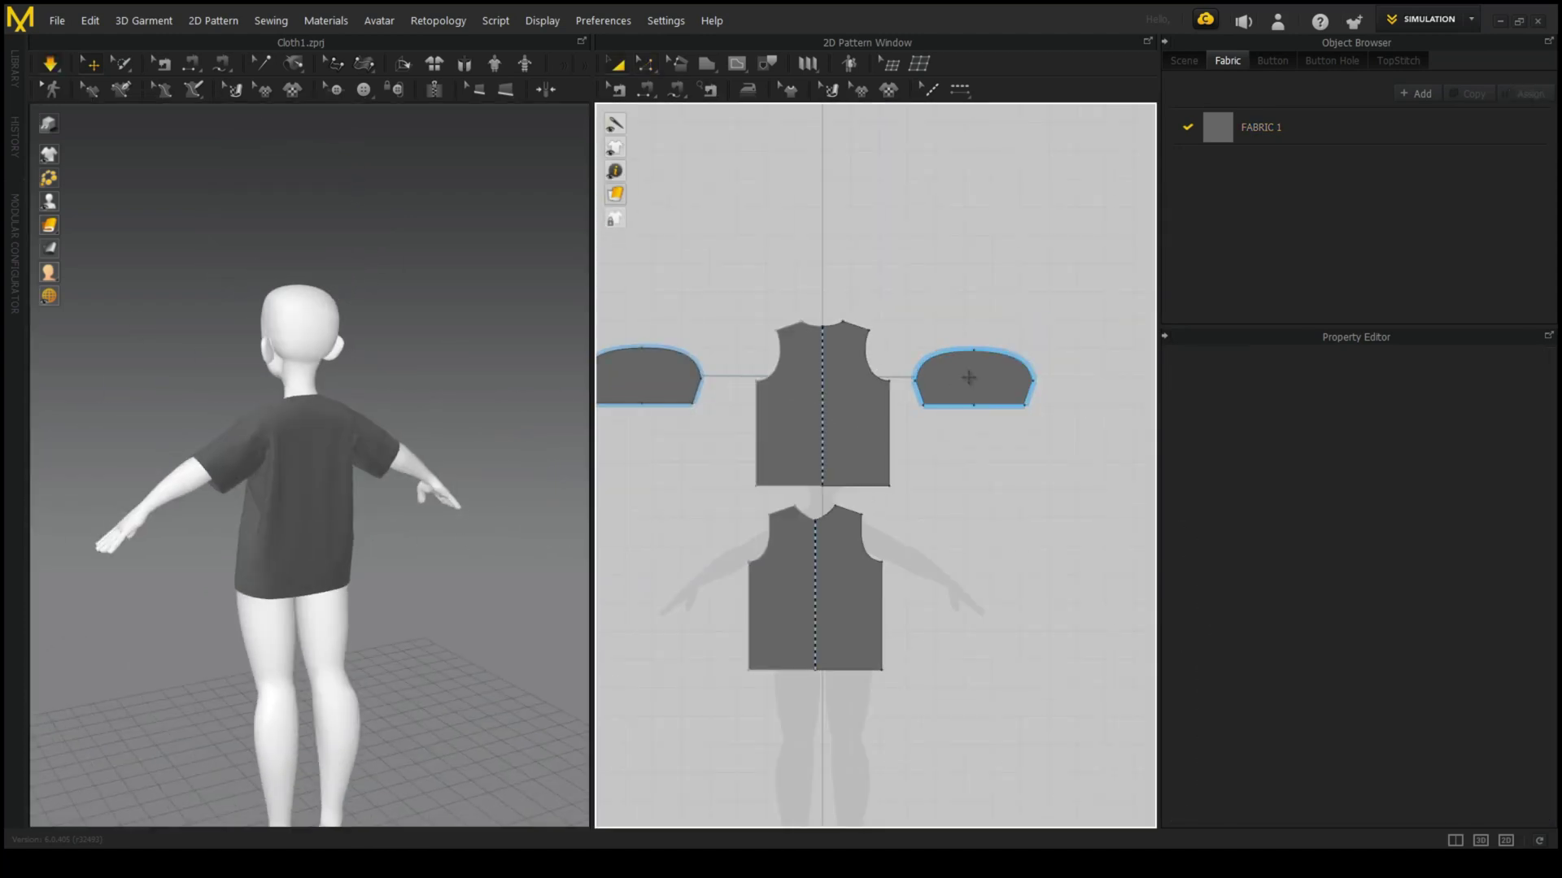
pyautogui.click(959, 374)
# - Draw a long, thin 1944 mm rectangle strip across the bare avatar from the front view
pyautogui.click(192, 366)
pyautogui.press('2')
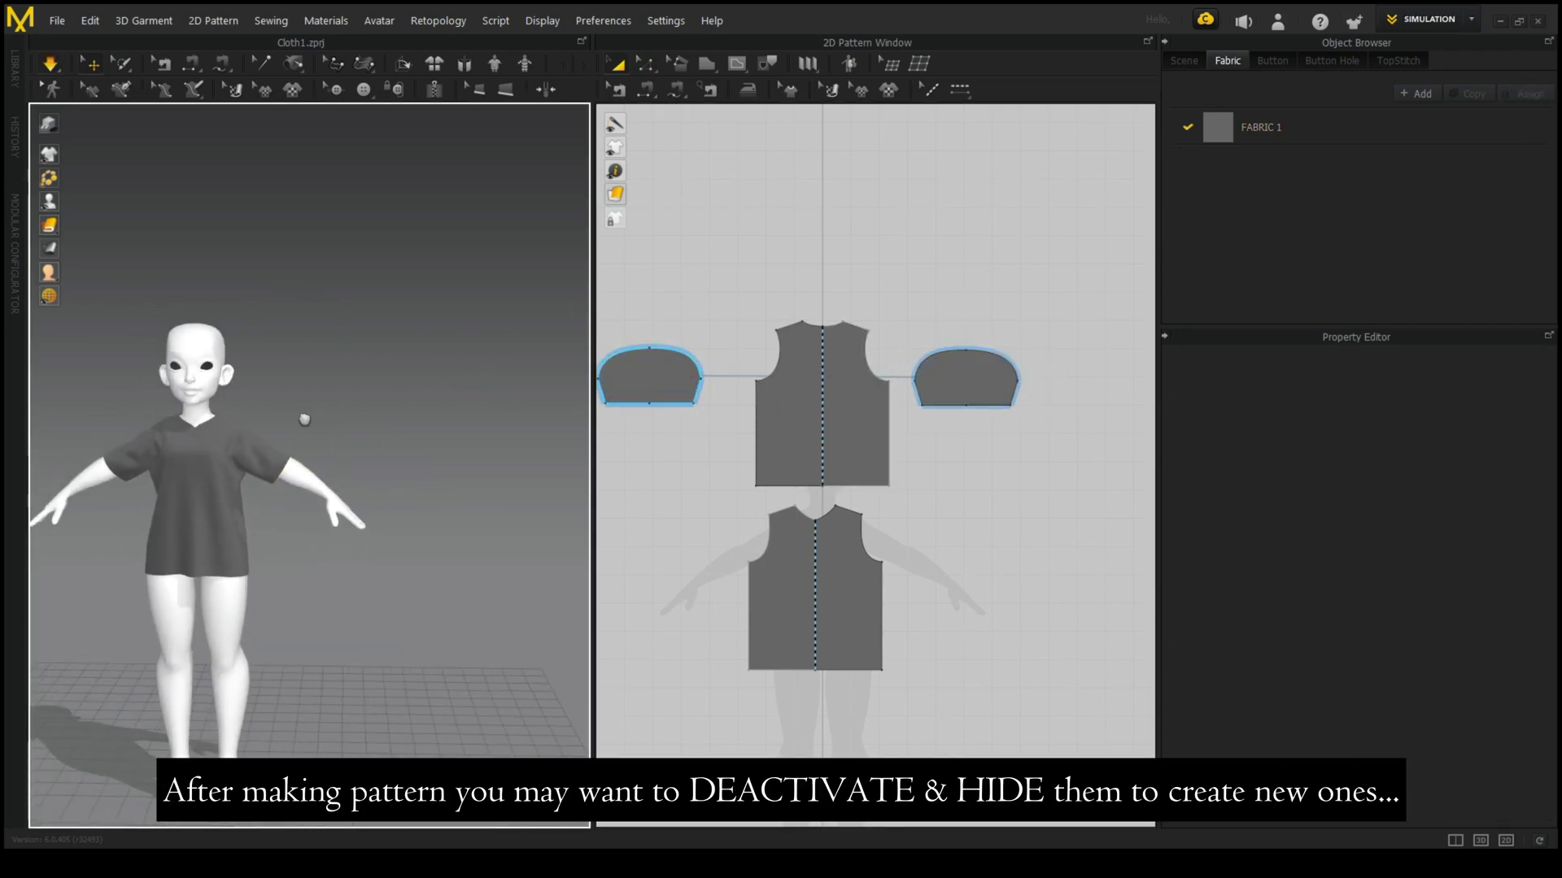
pyautogui.scroll(3, 303, 419)
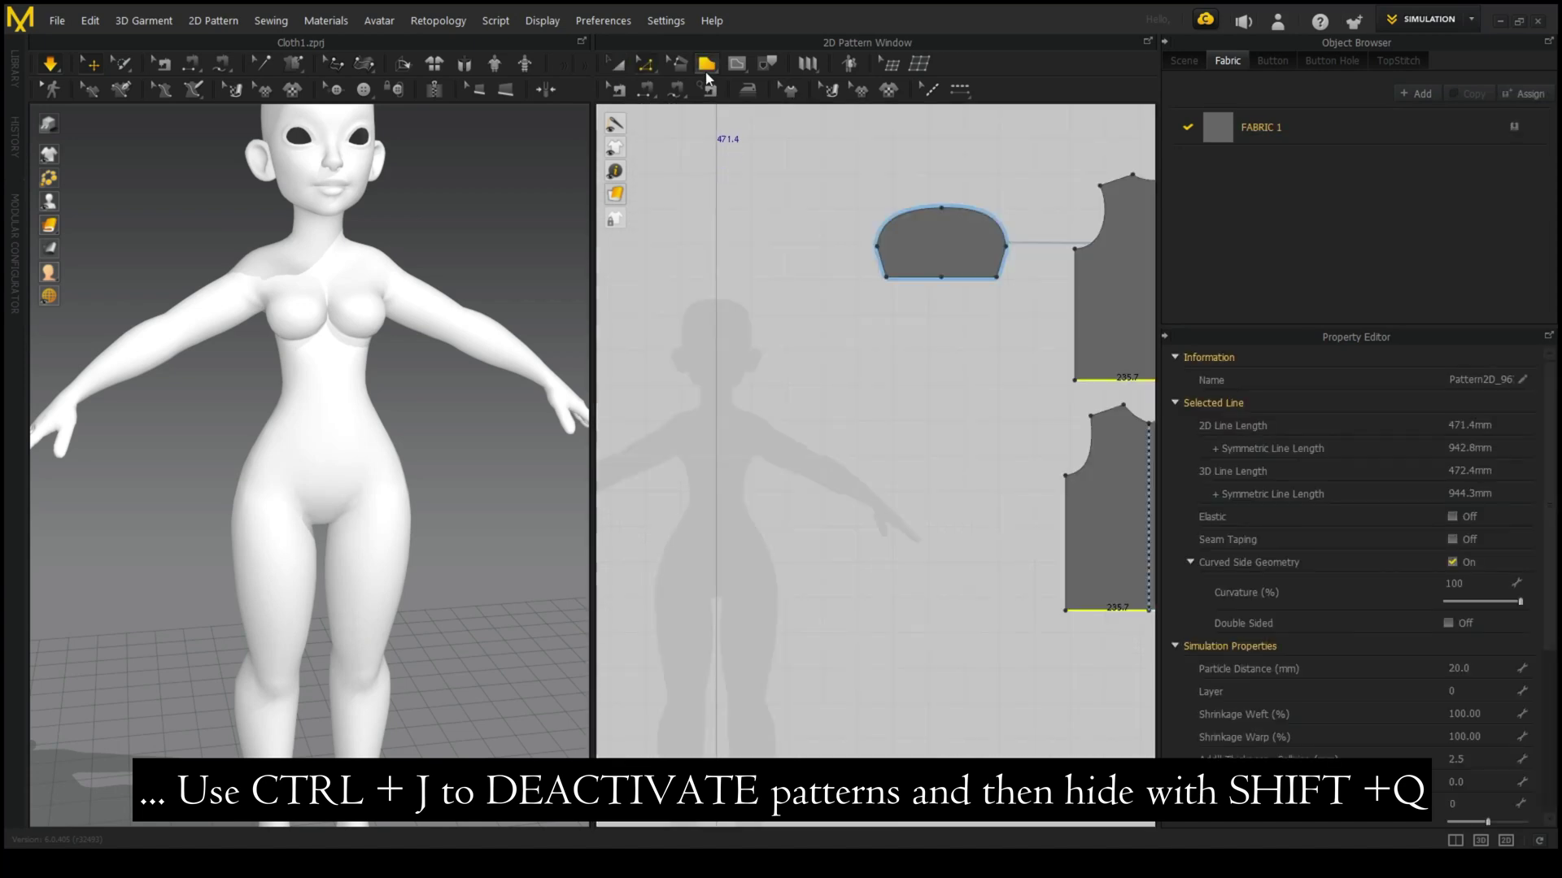
pyautogui.click(707, 63)
pyautogui.moveTo(681, 327); pyautogui.dragTo(858, 505)
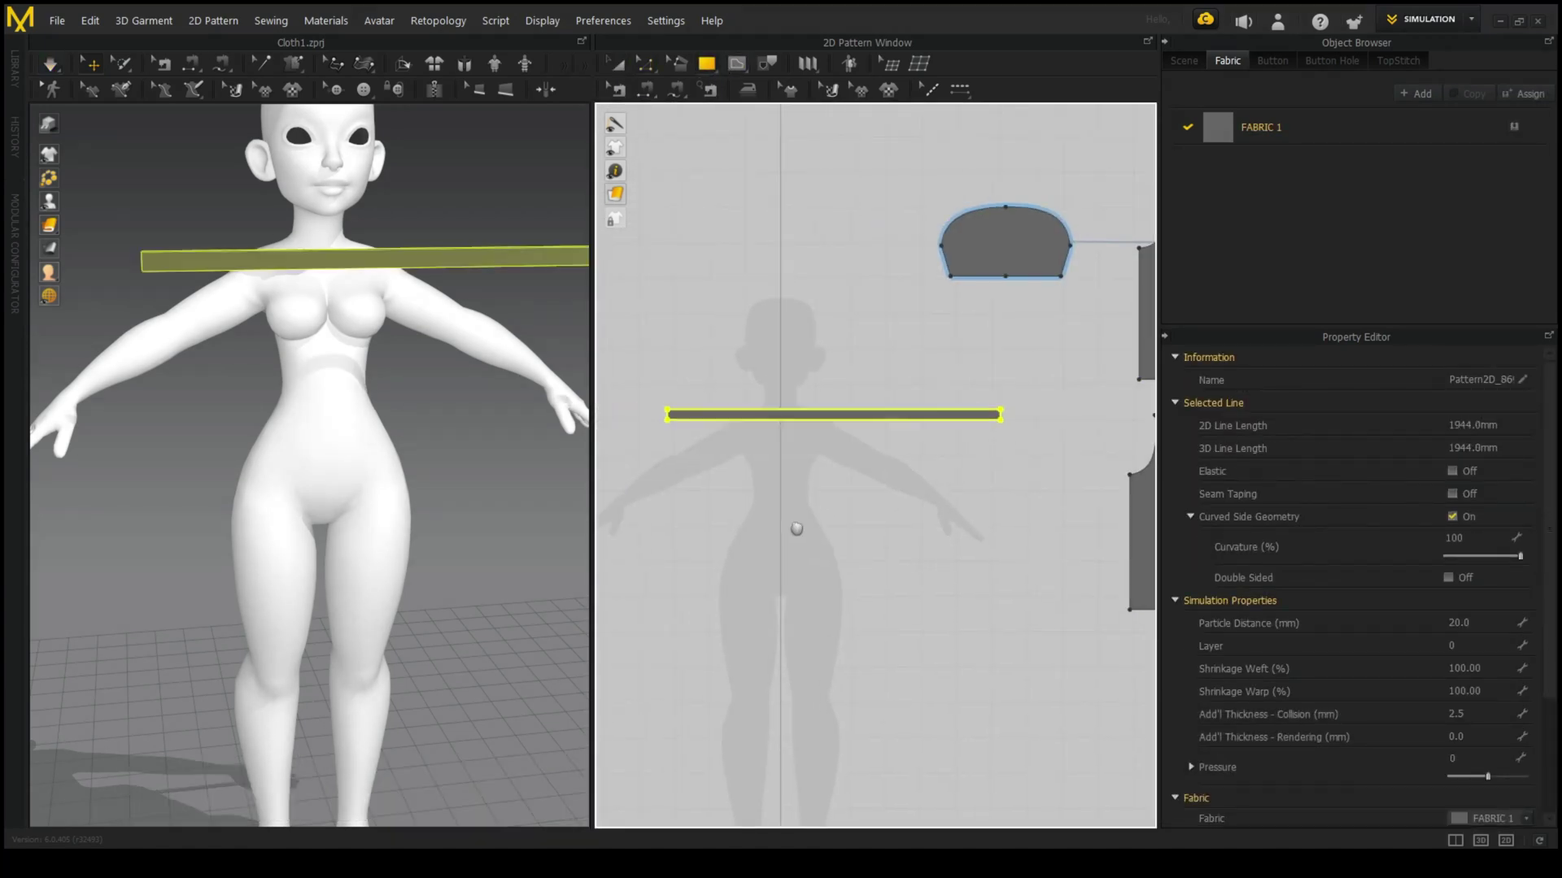
# - Add an internal fold line across the middle of the strip and select it in 3D
pyautogui.scroll(2, 359, 421)
pyautogui.scroll(2, 893, 405)
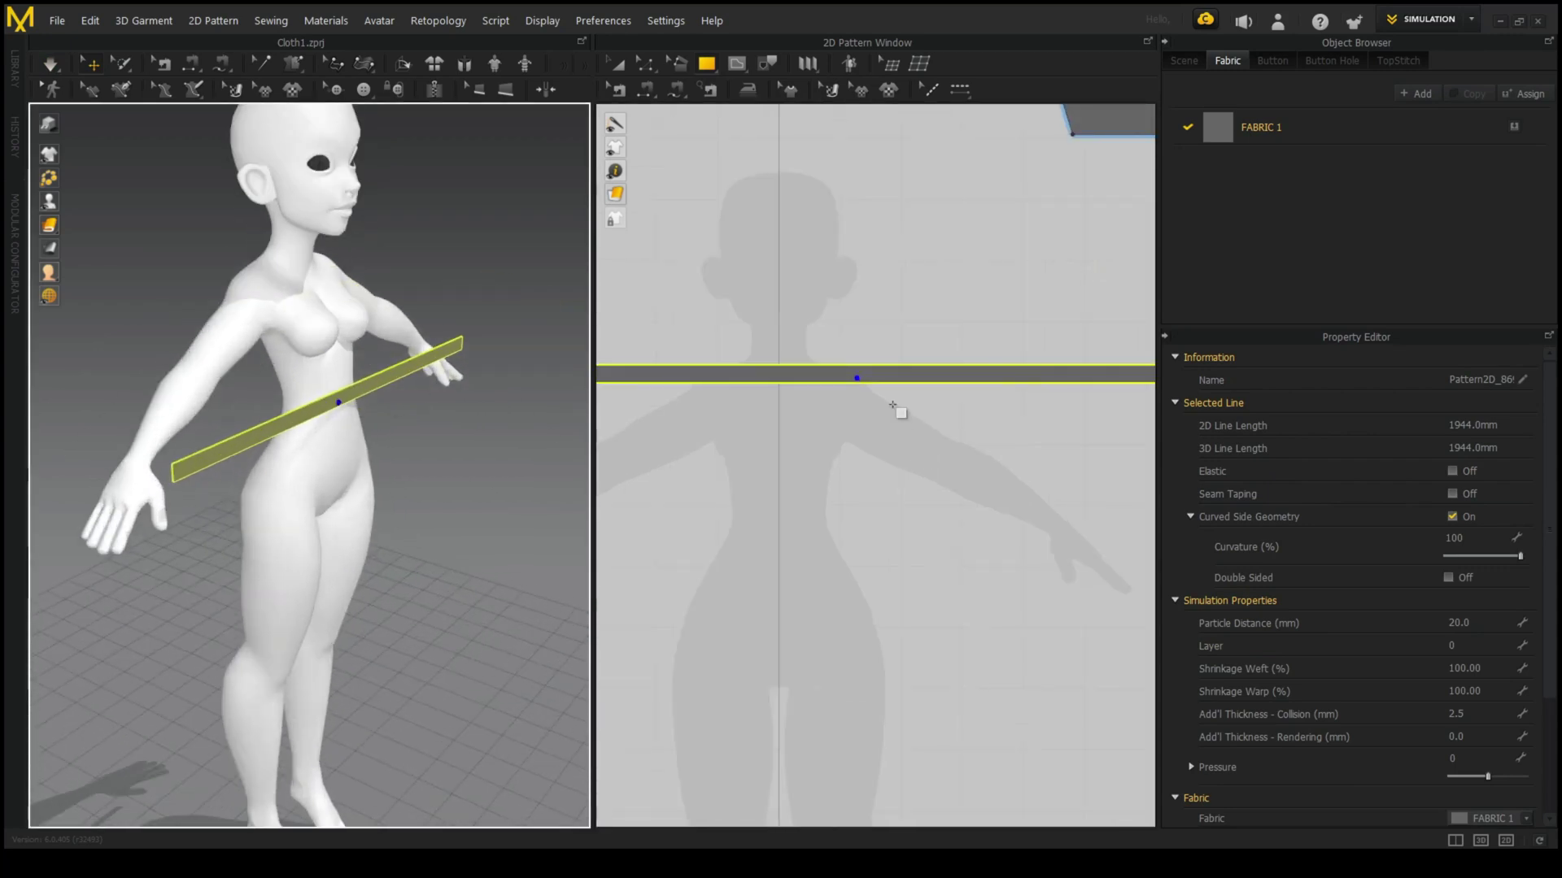
pyautogui.click(759, 69)
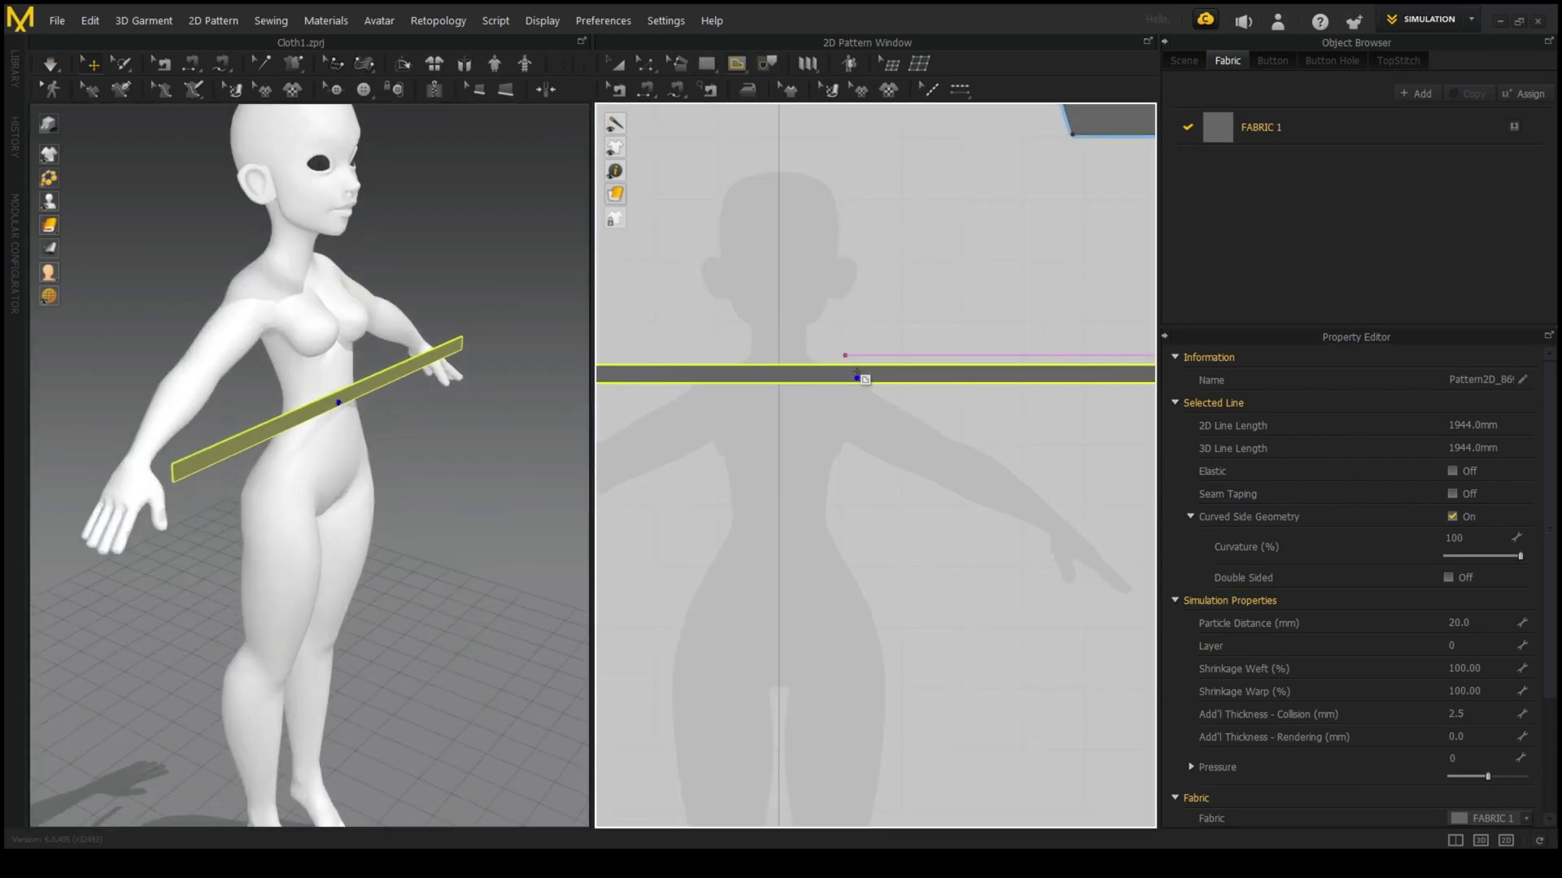
pyautogui.click(901, 347)
pyautogui.click(396, 65)
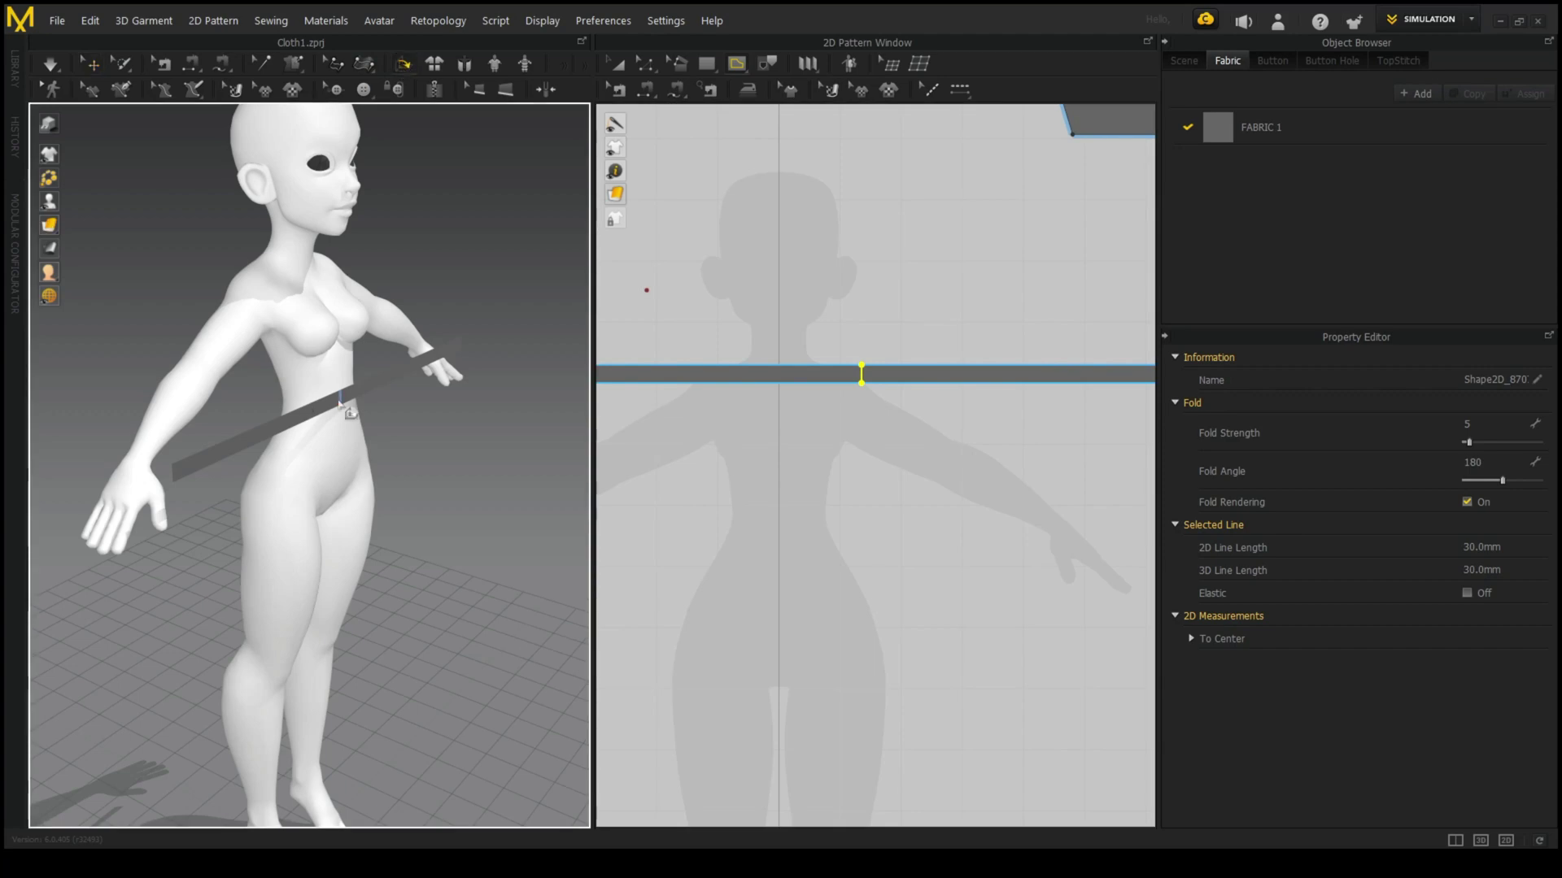
pyautogui.scroll(2, 383, 259)
pyautogui.click(383, 258)
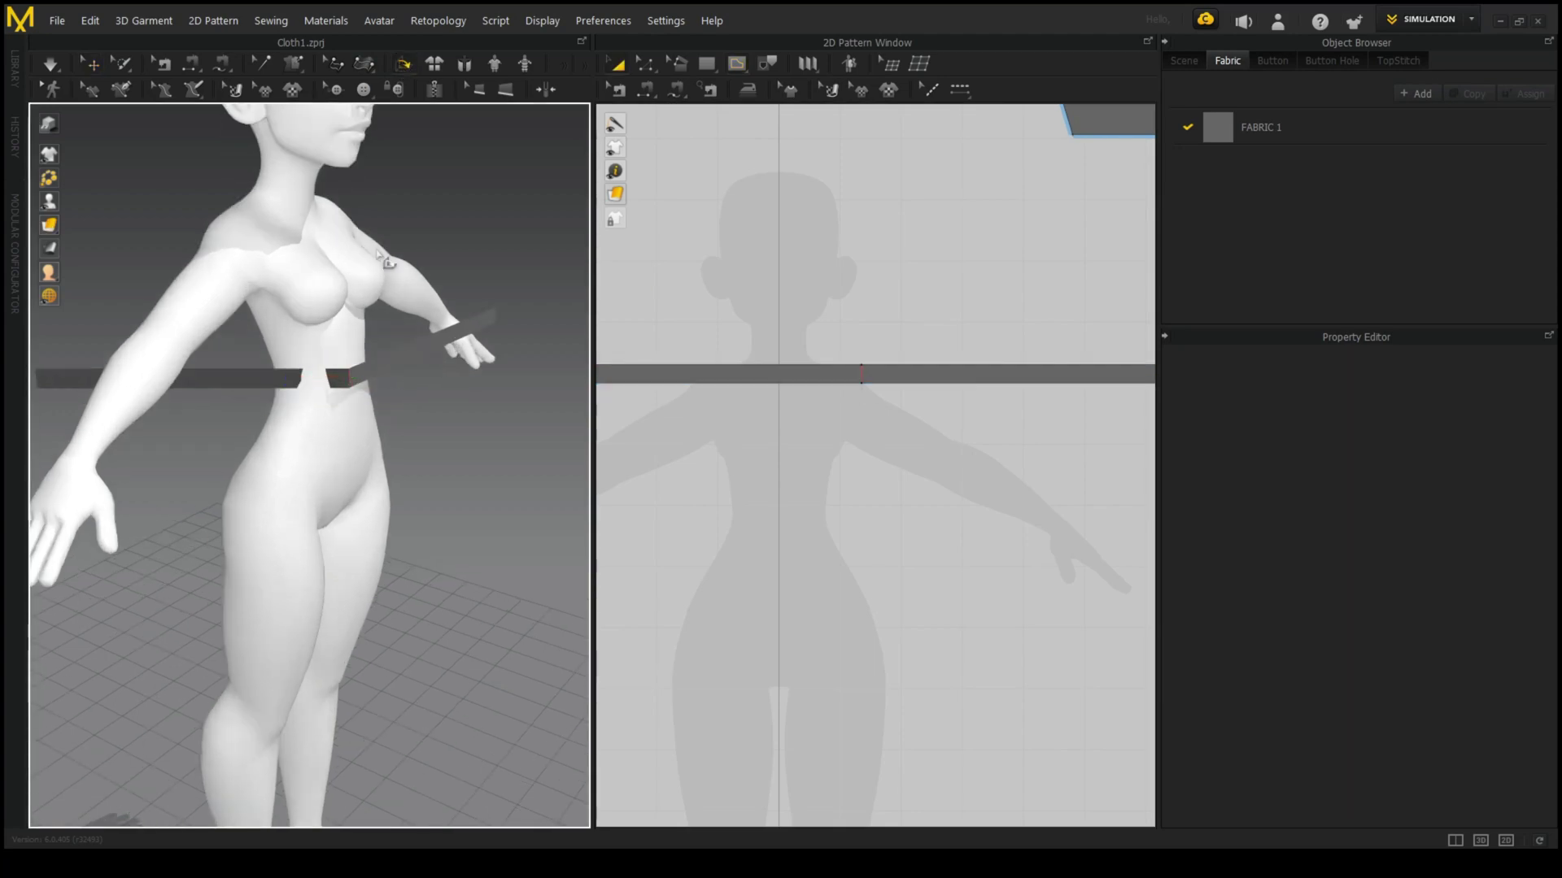
pyautogui.click(349, 376)
pyautogui.moveTo(350, 376)
pyautogui.mouseDown(button='right')
pyautogui.moveTo(314, 423)
pyautogui.moveTo(512, 589)
pyautogui.moveTo(423, 569)
pyautogui.mouseUp(button='right')
# - Shorten the strip to about 1073 mm and move it up around the waist
pyautogui.press('t')
pyautogui.press('q')
pyautogui.click(573, 570)
pyautogui.scroll(-3, 935, 415)
pyautogui.scroll(-2, 944, 419)
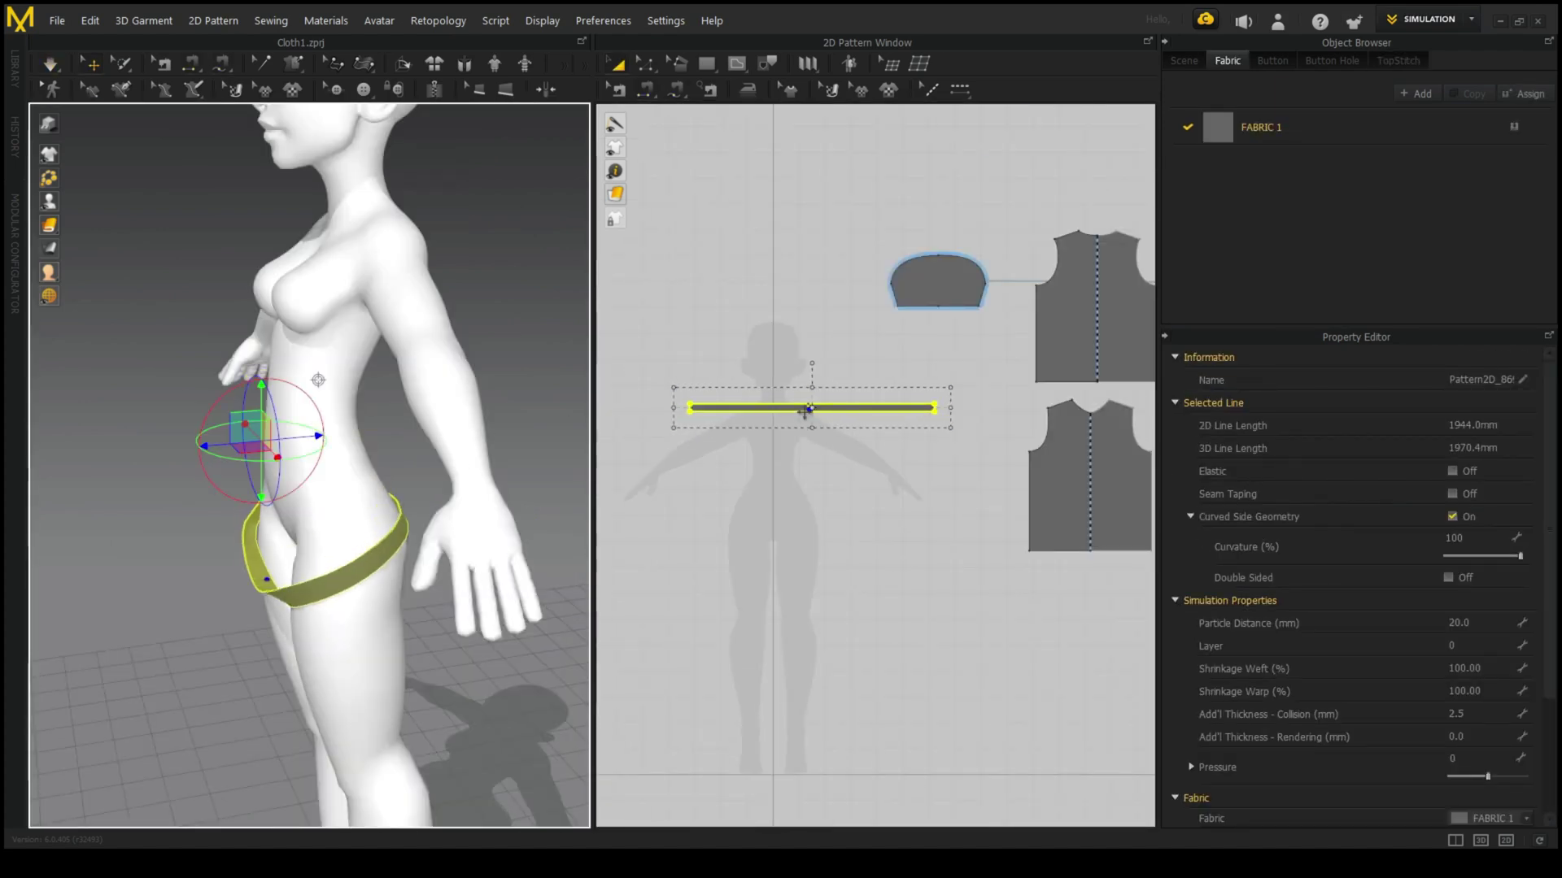
pyautogui.scroll(3, 812, 408)
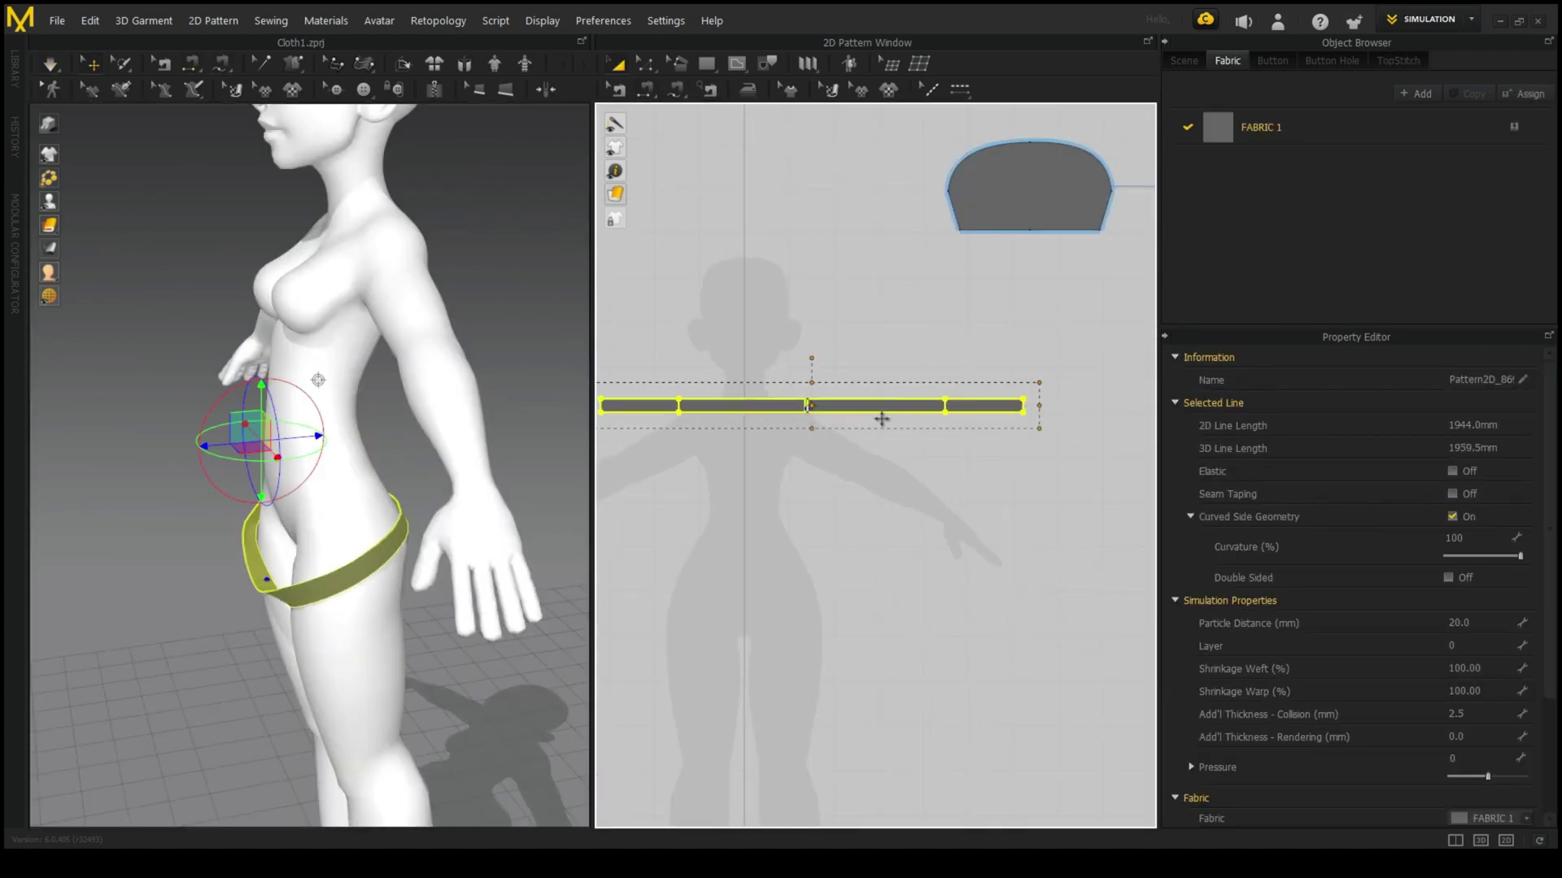
pyautogui.hotkey('ctrl', 'z')
pyautogui.moveTo(456, 406); pyautogui.dragTo(300, 407, button='right')
pyautogui.moveTo(300, 553); pyautogui.dragTo(300, 407)
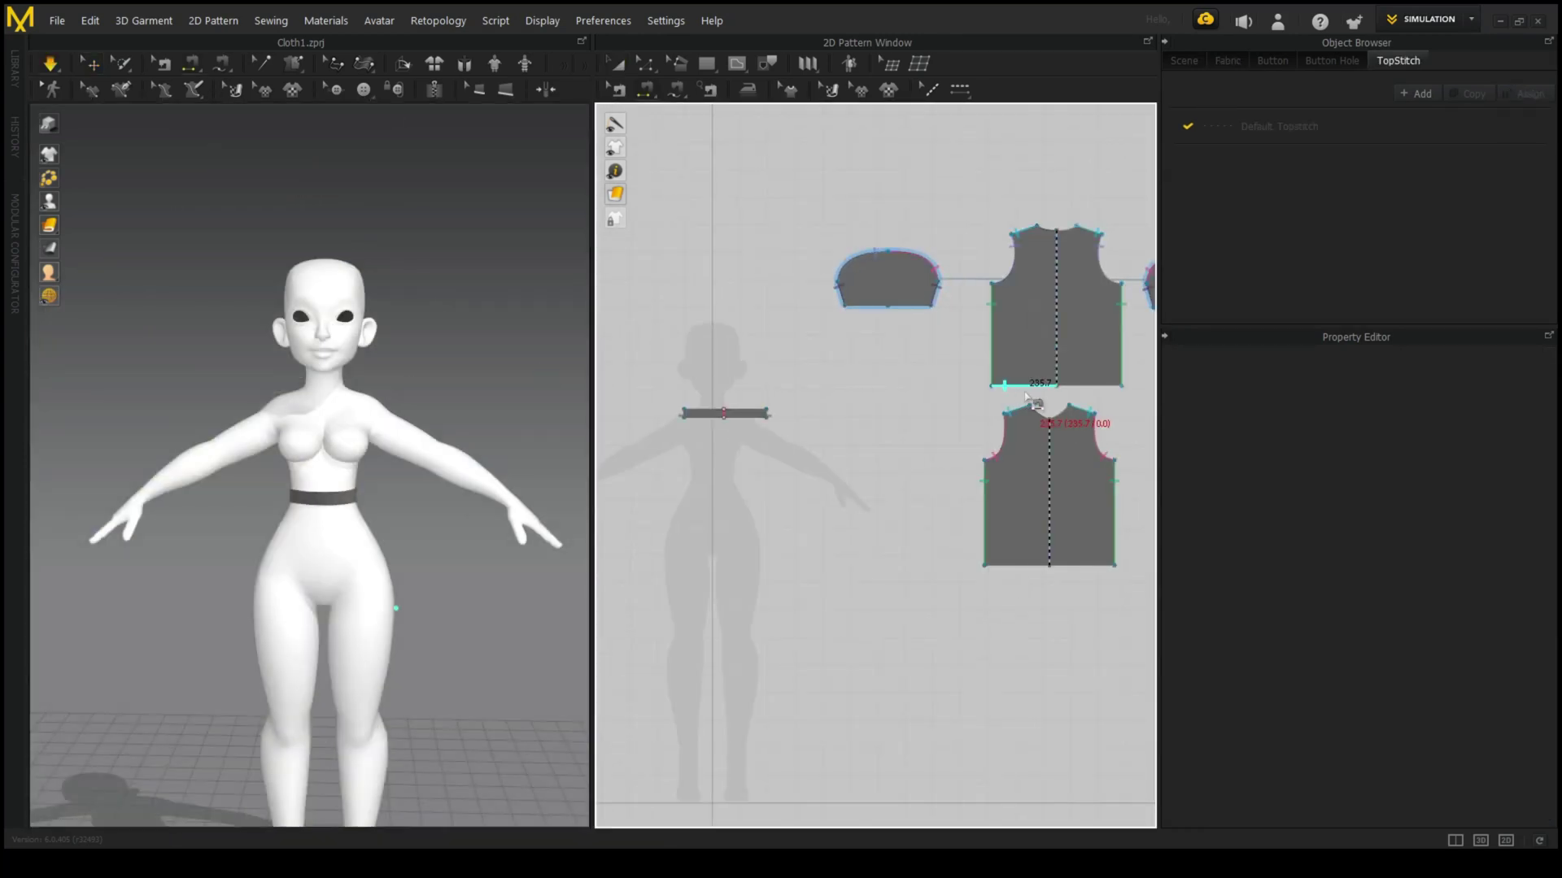
# - Place the bodice pieces on the avatar's torso and simulate the T-shirt drape
pyautogui.scroll(-3, 780, 358)
pyautogui.click(1041, 380)
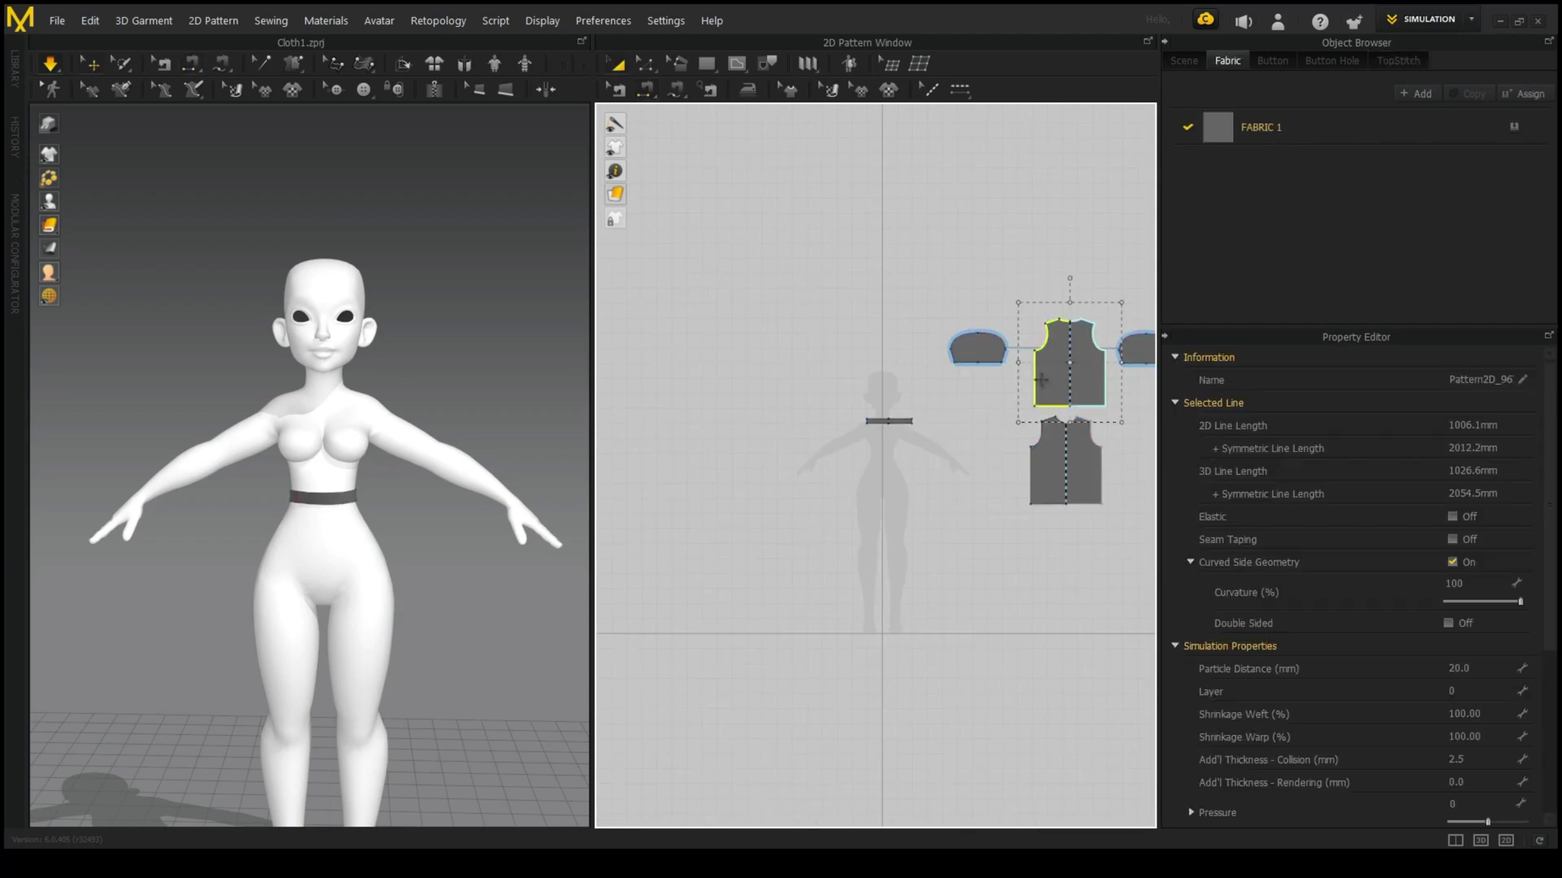
pyautogui.click(307, 420)
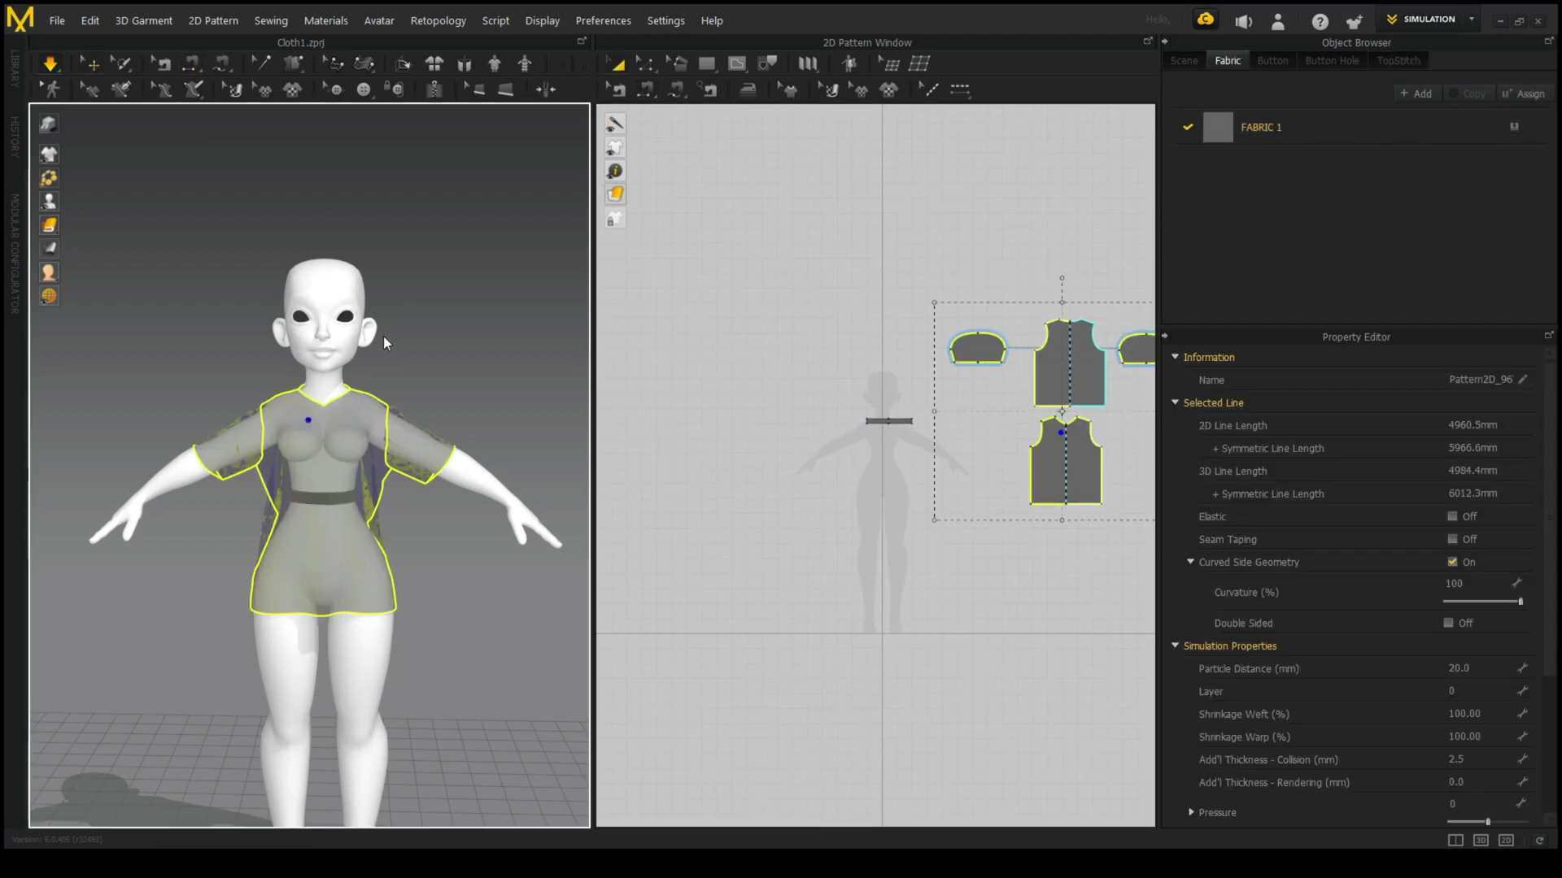
pyautogui.press('space')
pyautogui.scroll(3, 325, 350)
pyautogui.scroll(5, 884, 370)
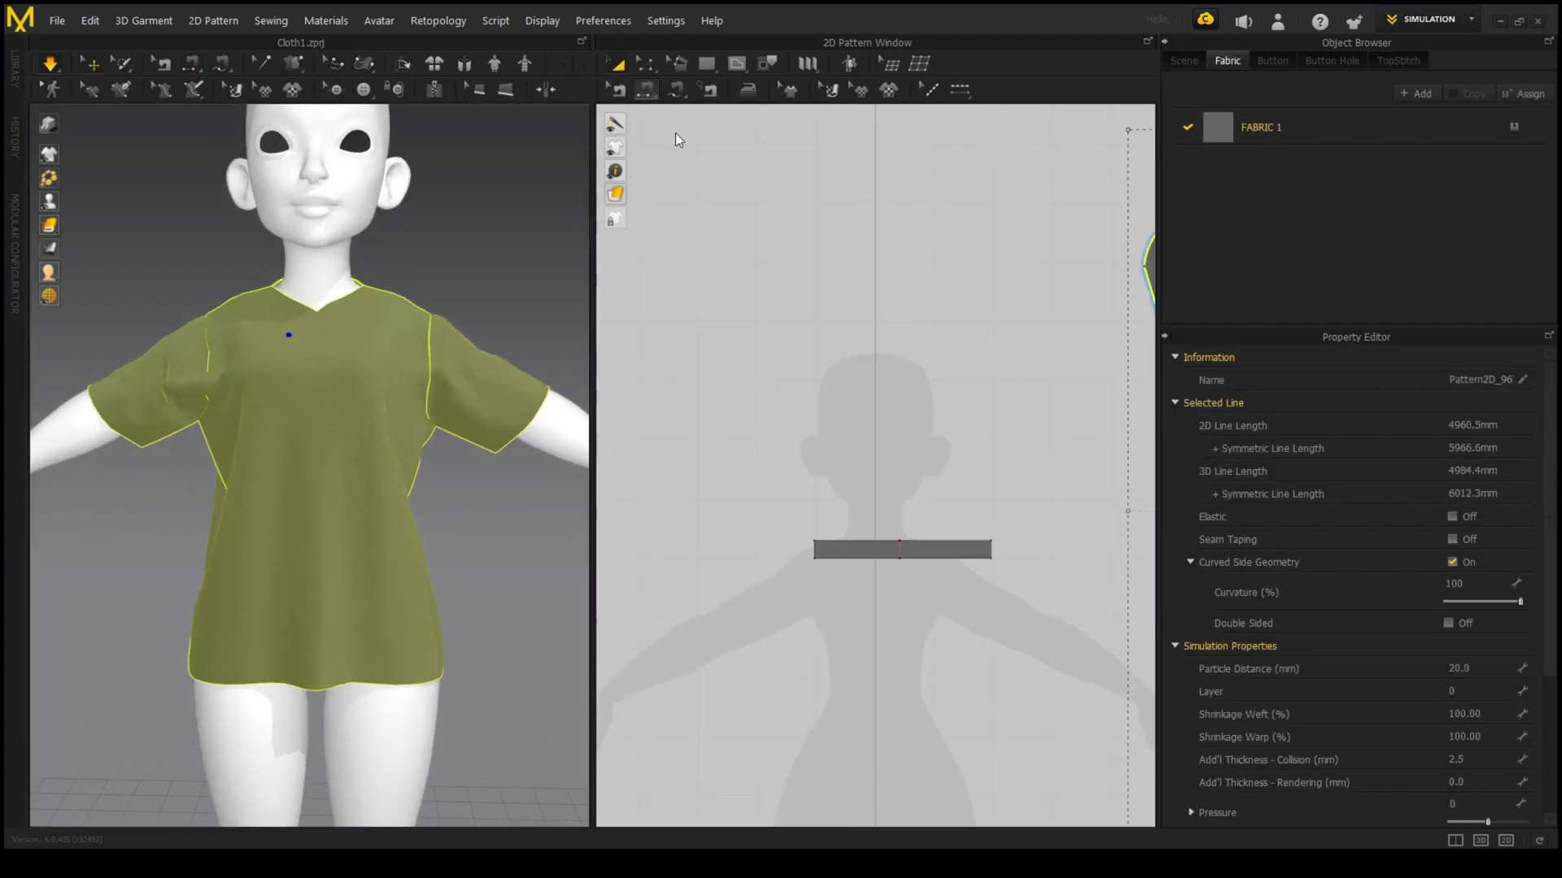
# - M-sew the first set of shirt hem edges to the waistband
pyautogui.press('m')
pyautogui.scroll(3, 745, 437)
pyautogui.scroll(-5, 960, 455)
pyautogui.moveTo(1036, 457); pyautogui.dragTo(814, 456, button='middle')
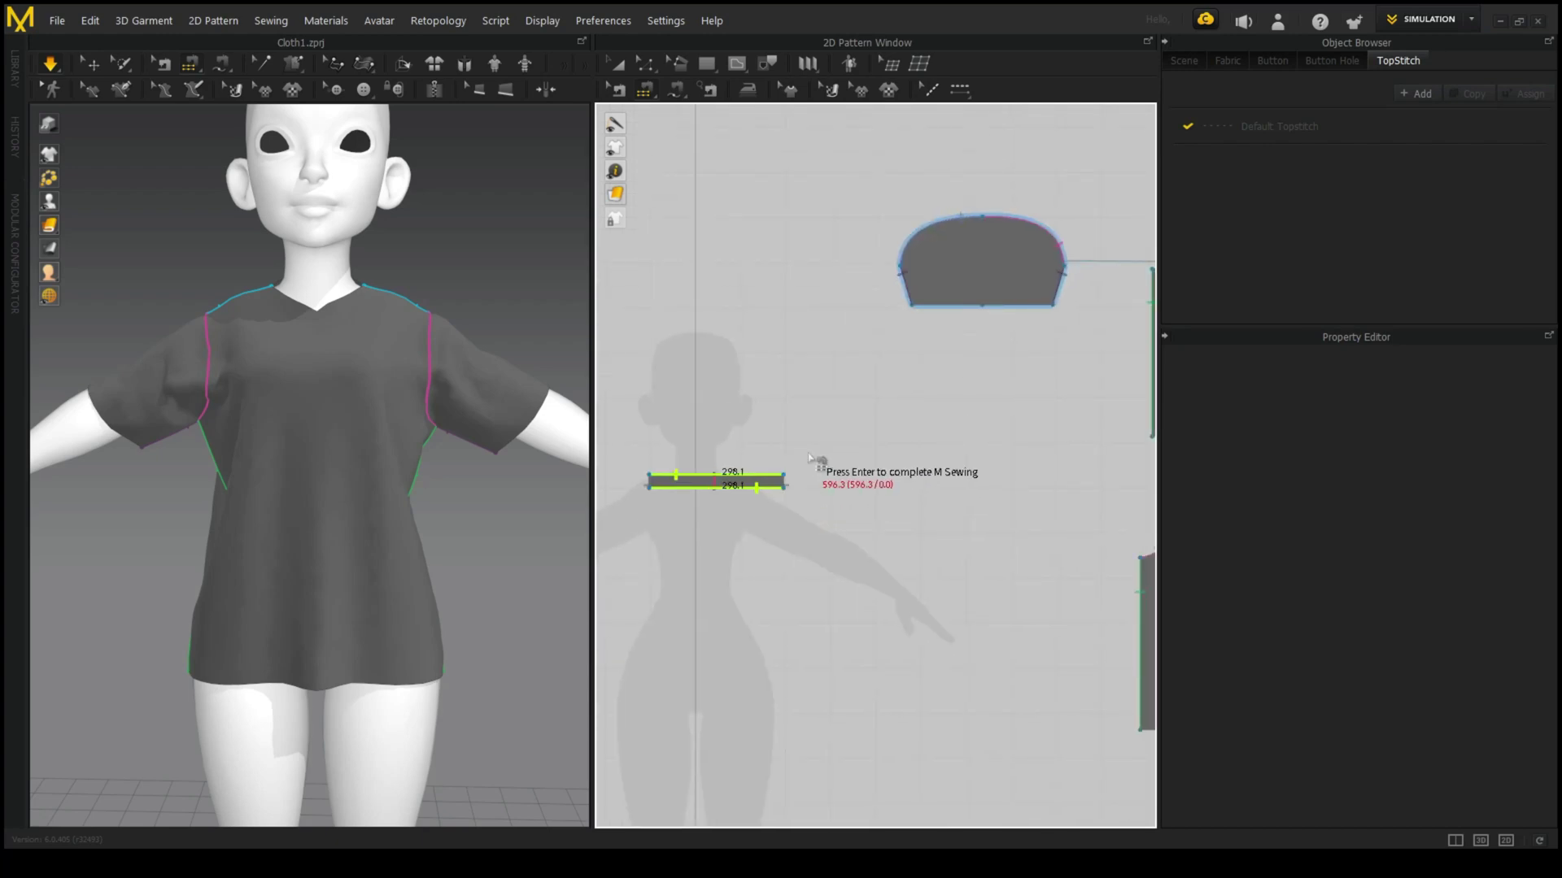
pyautogui.press('Return')
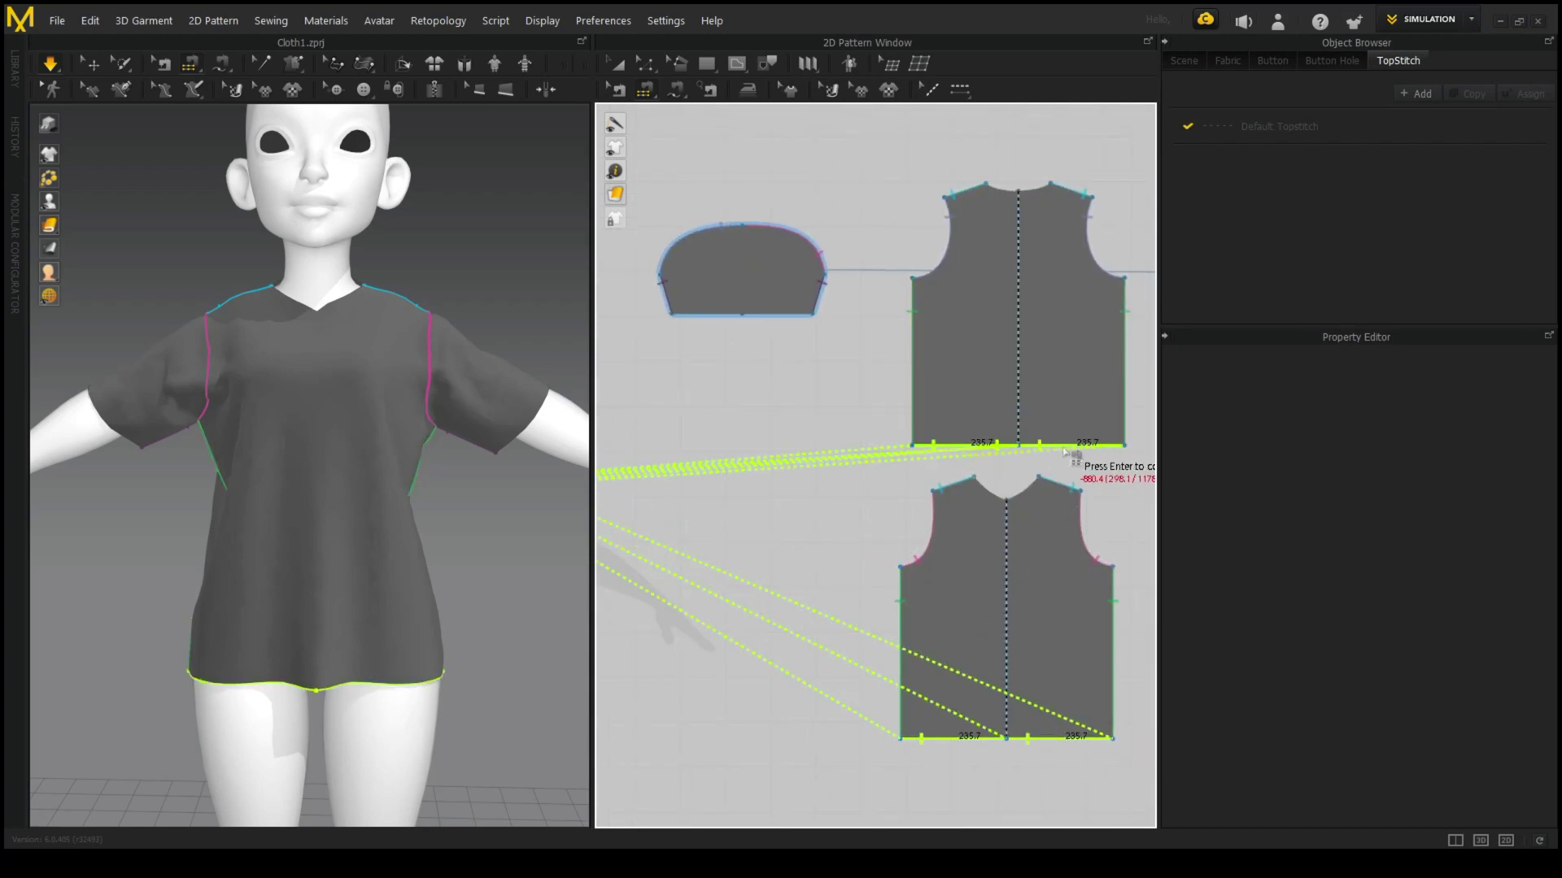
pyautogui.scroll(-5, 549, 649)
pyautogui.scroll(4, 374, 518)
pyautogui.press('Return')
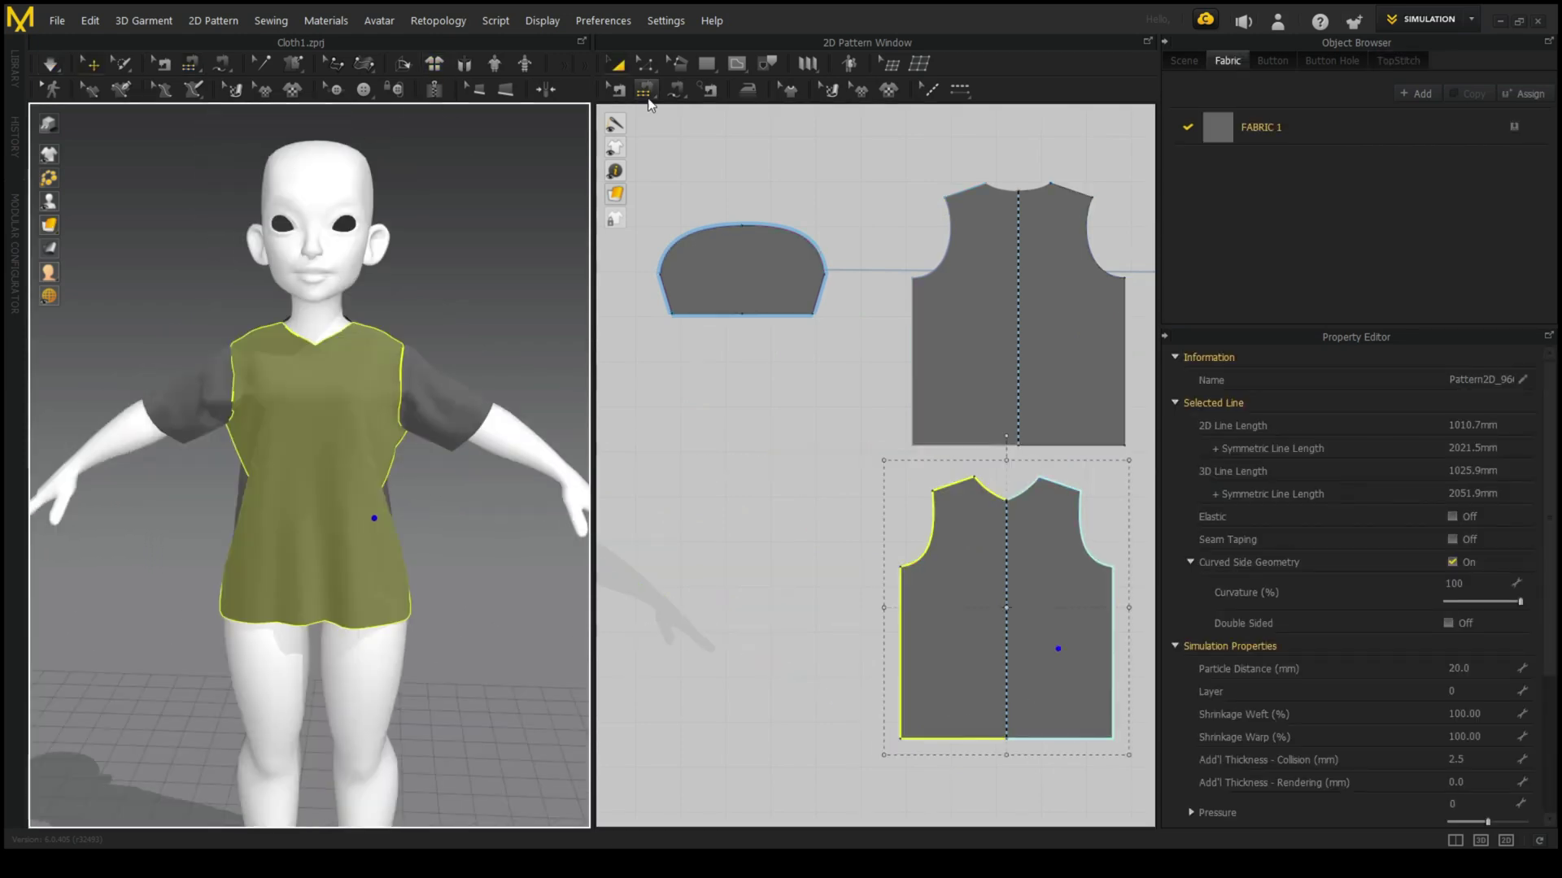
# - Add the collar and upper hem's right half to the sewing, then simulate
pyautogui.scroll(-3, 881, 484)
pyautogui.press('Return')
pyautogui.scroll(4, 841, 432)
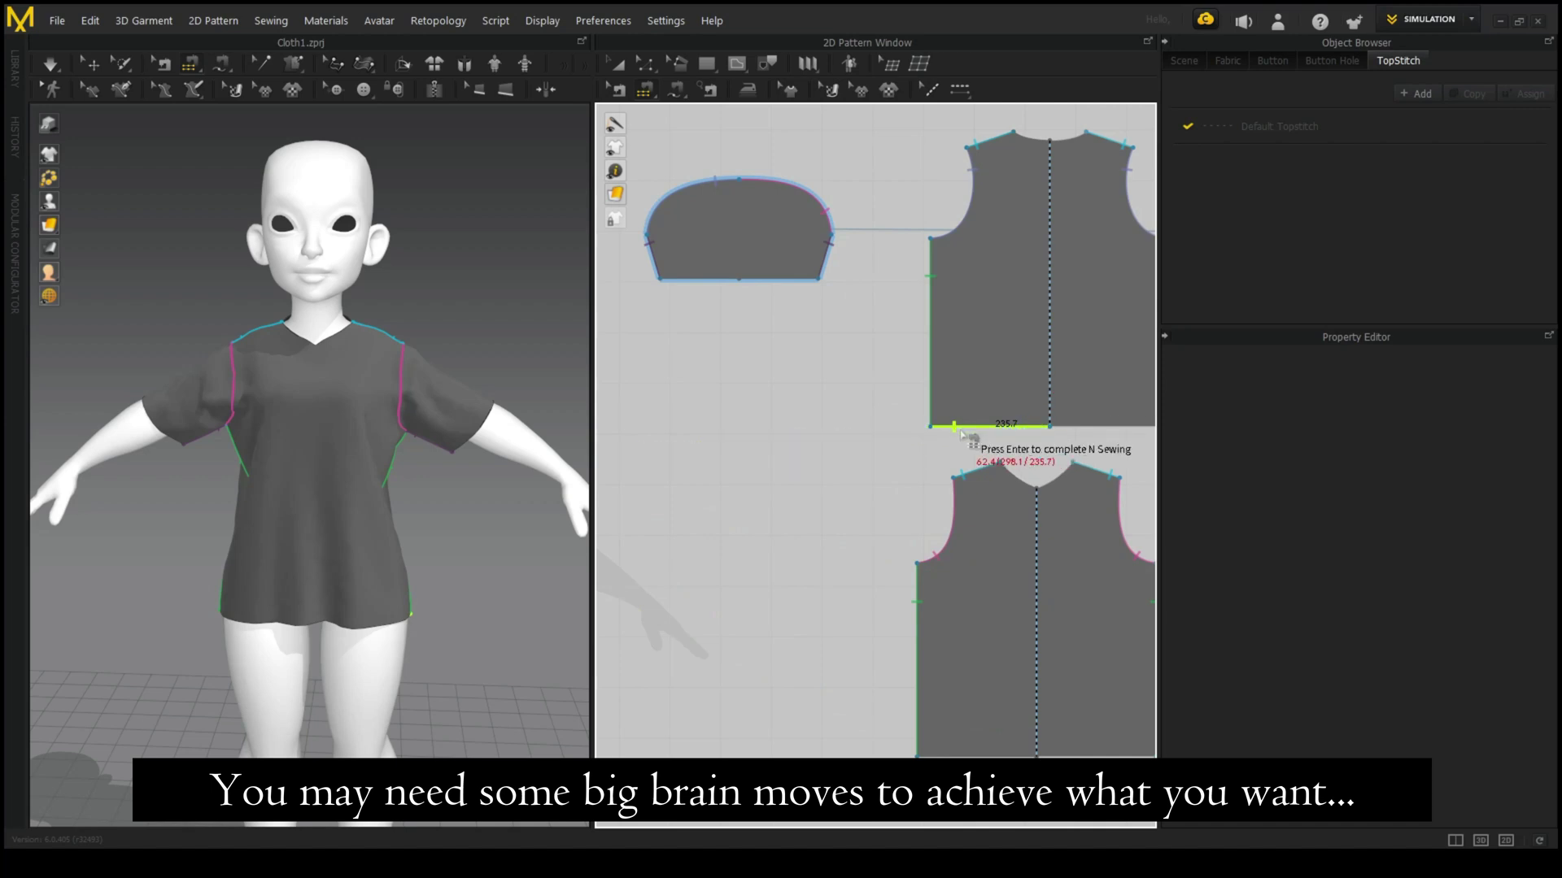
pyautogui.click(1076, 427)
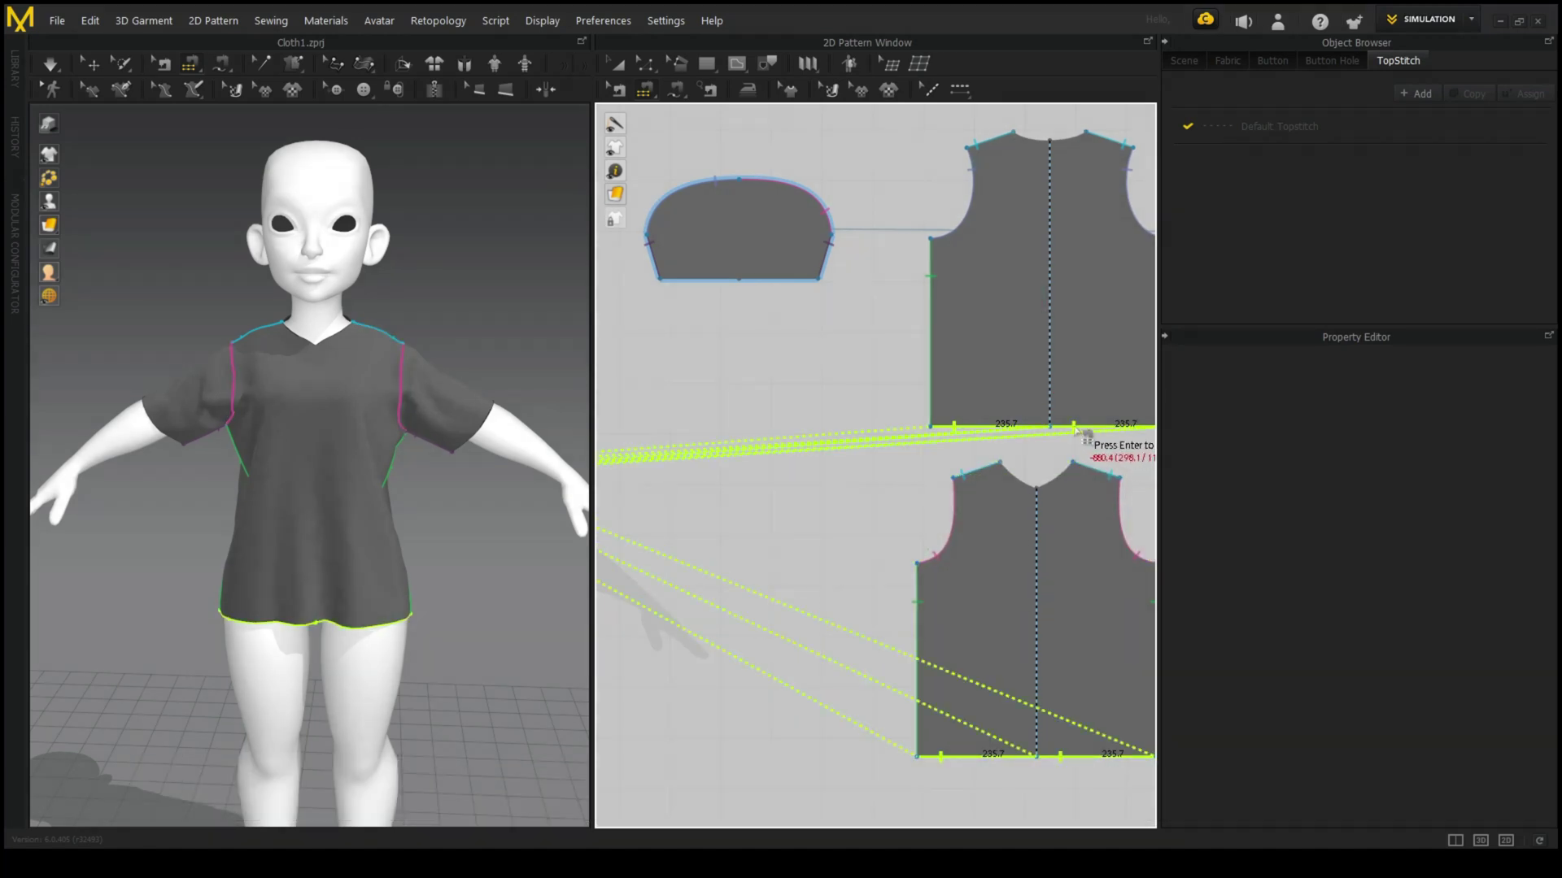
pyautogui.press('Return')
pyautogui.scroll(3, 314, 481)
pyautogui.press('space')
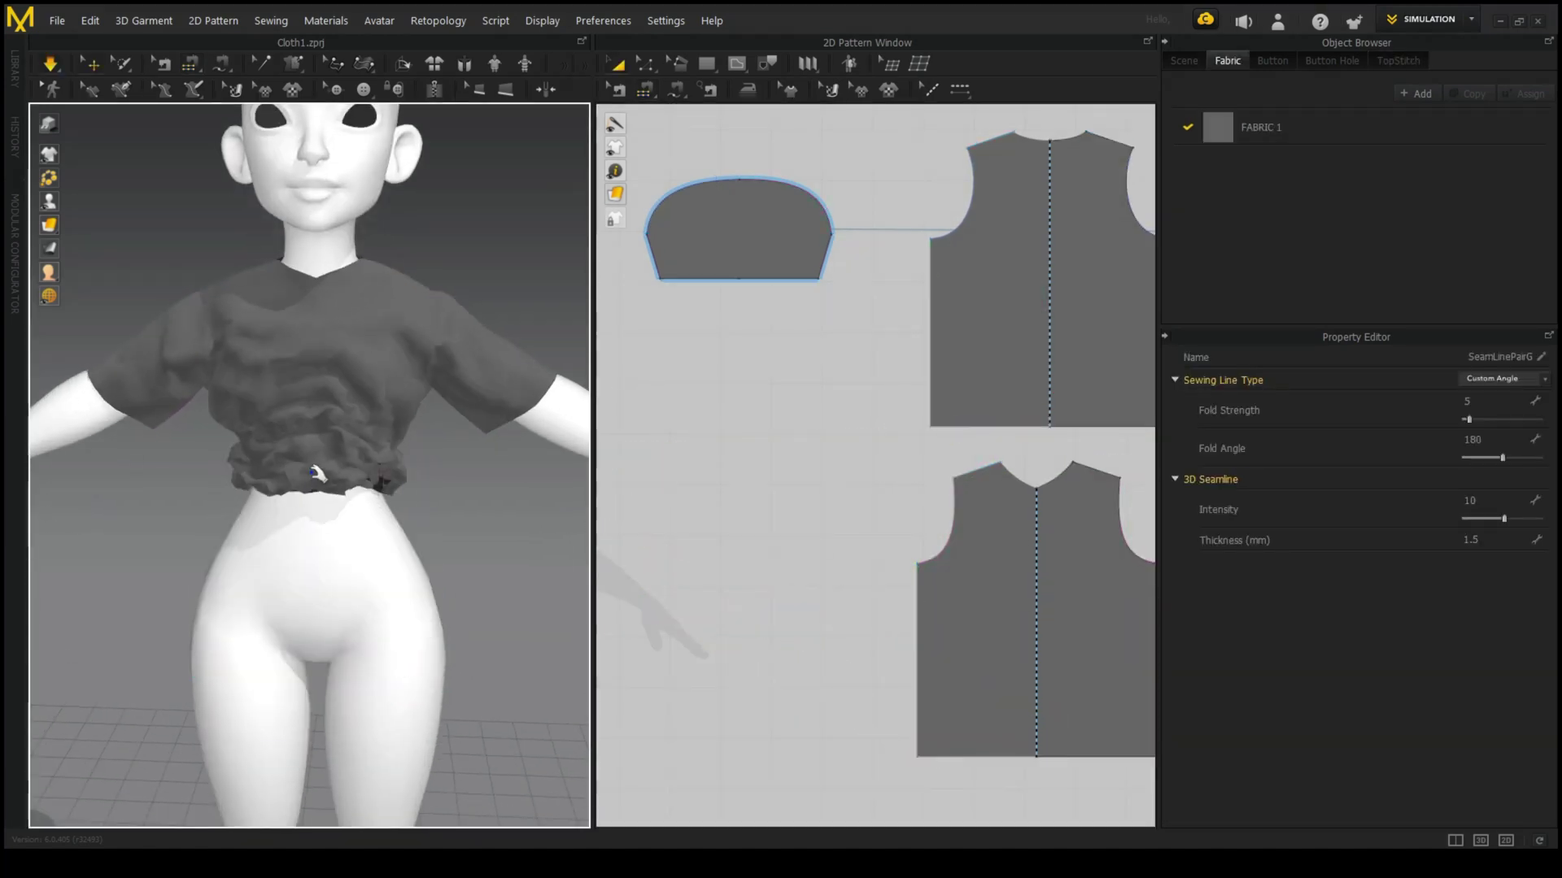
# - Orbit the shirt to check its back and front, selecting its lower, upper and front pieces
pyautogui.click(423, 471)
pyautogui.moveTo(423, 471); pyautogui.dragTo(572, 563, button='right')
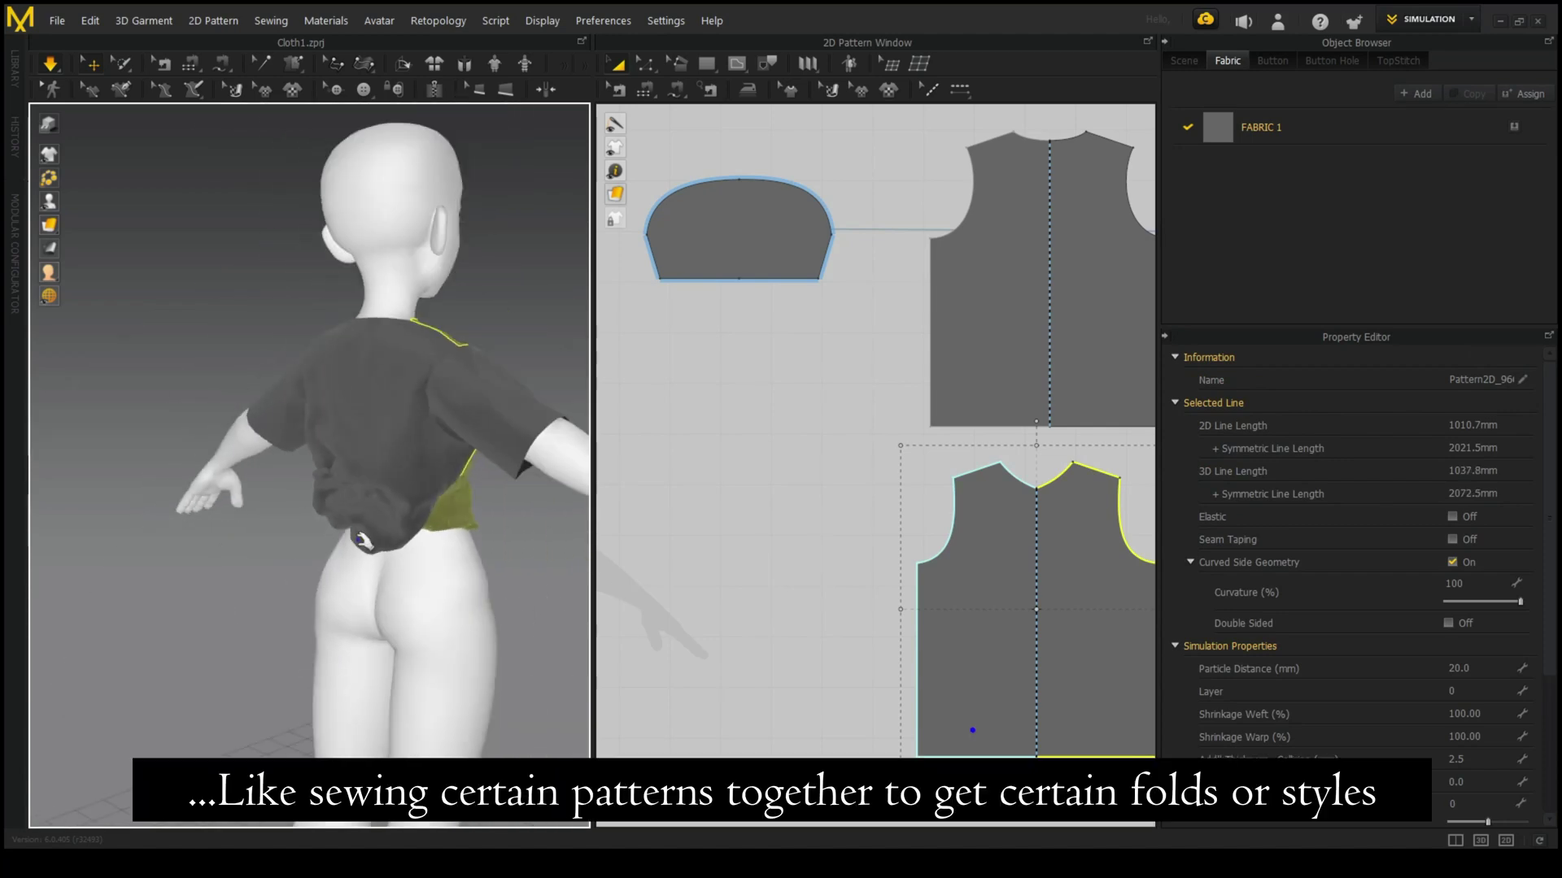
pyautogui.click(488, 488)
pyautogui.moveTo(488, 488)
pyautogui.mouseDown(button='right')
pyautogui.moveTo(306, 502)
pyautogui.moveTo(475, 659)
pyautogui.moveTo(355, 506)
pyautogui.mouseUp(button='right')
pyautogui.click(307, 501)
pyautogui.scroll(2, 306, 502)
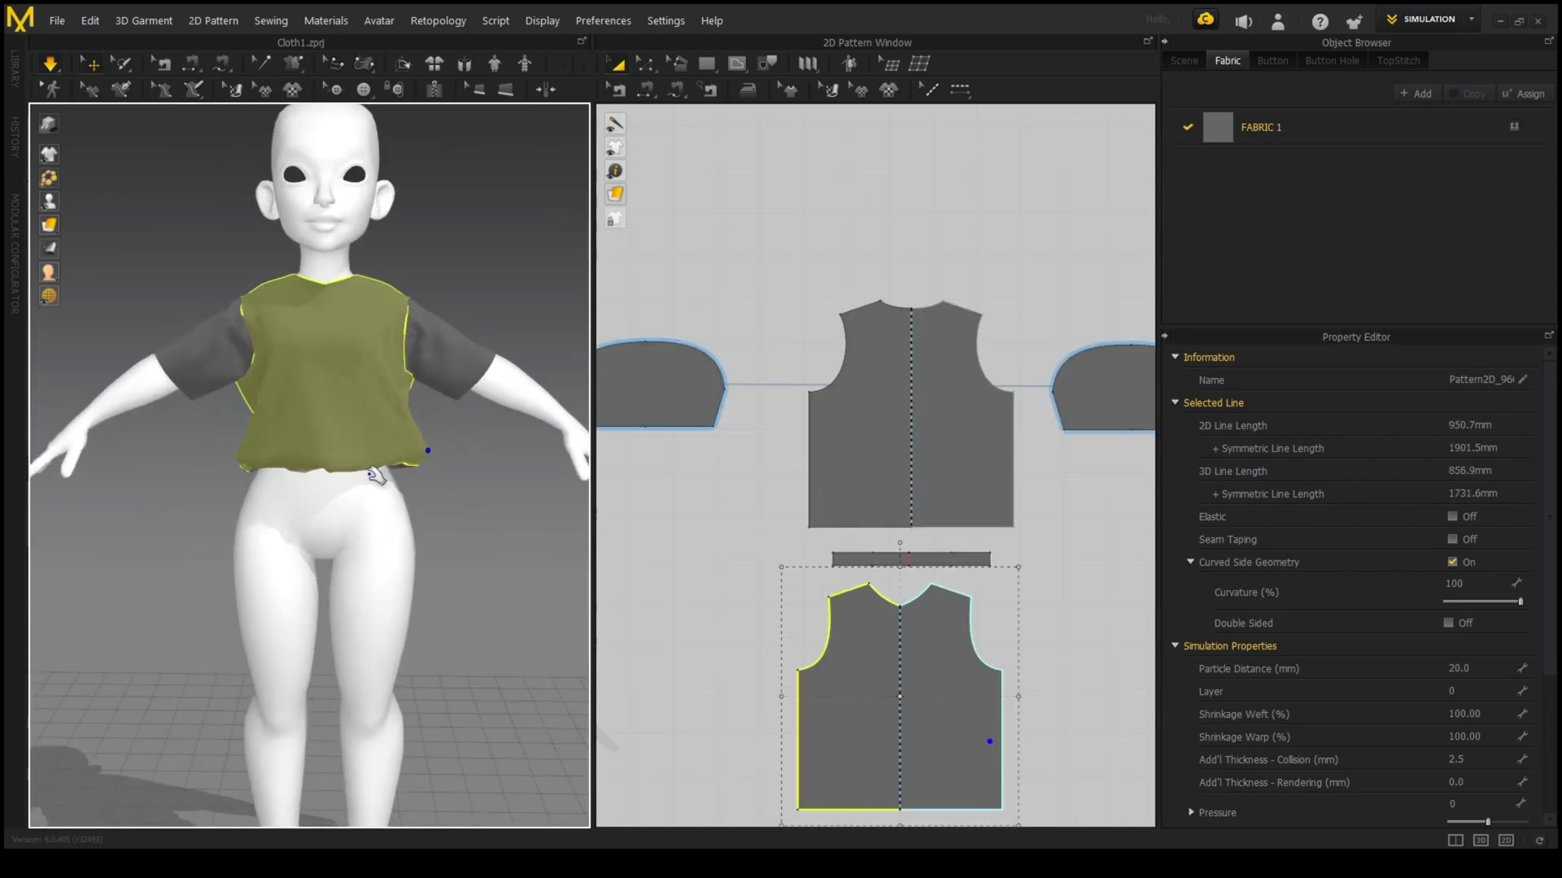
pyautogui.press('Escape')
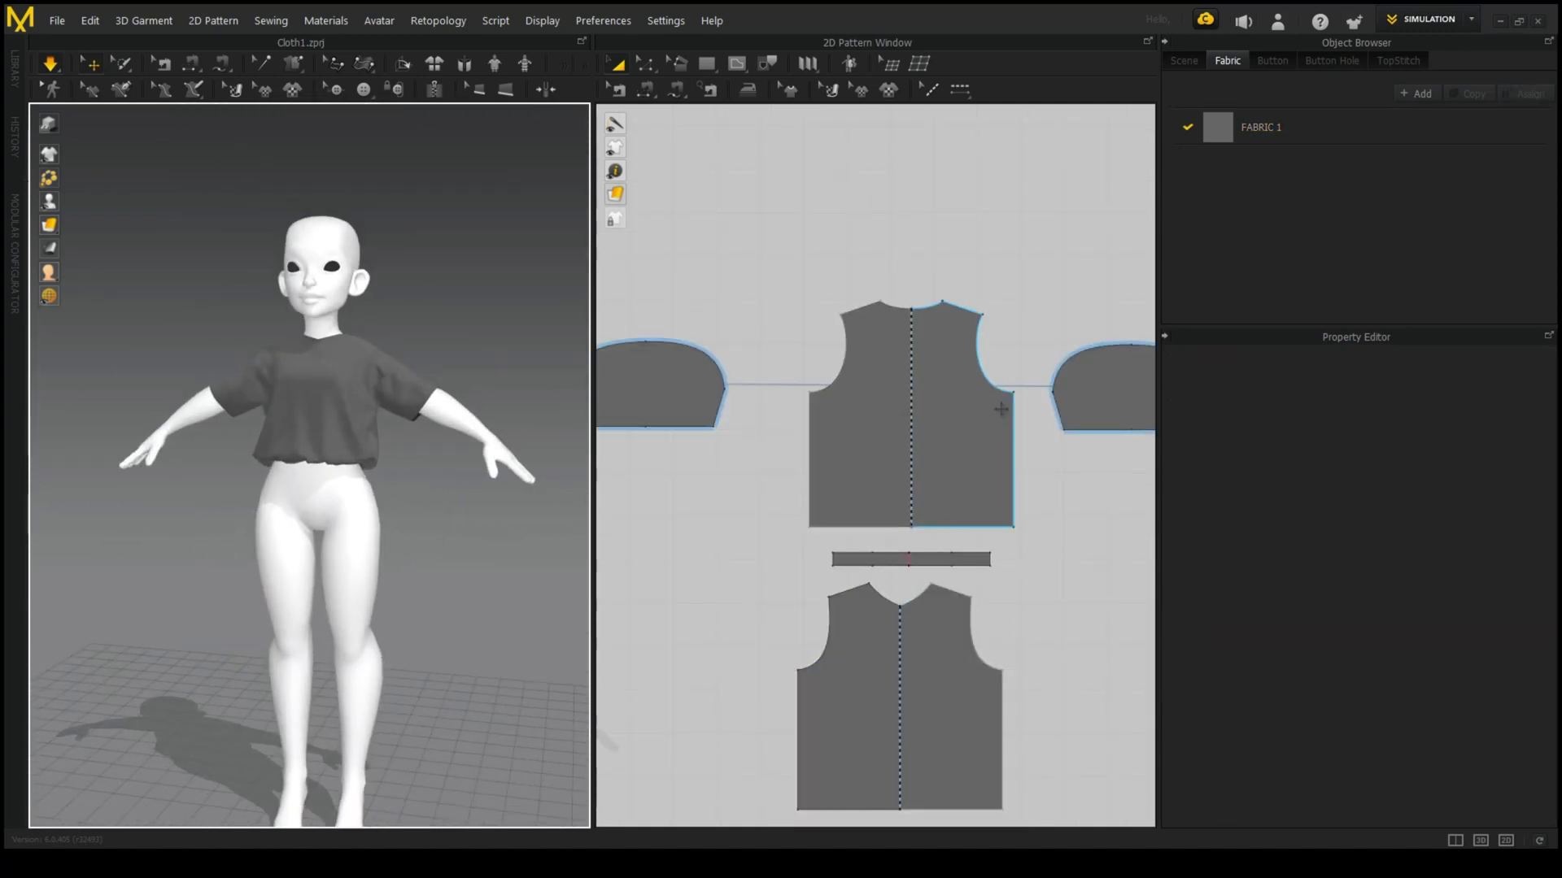
# - Check the sleeve and back piece from both sides, then select all shirt patterns with Ctrl+A
pyautogui.moveTo(1079, 443); pyautogui.dragTo(905, 468, button='right')
pyautogui.click(893, 458)
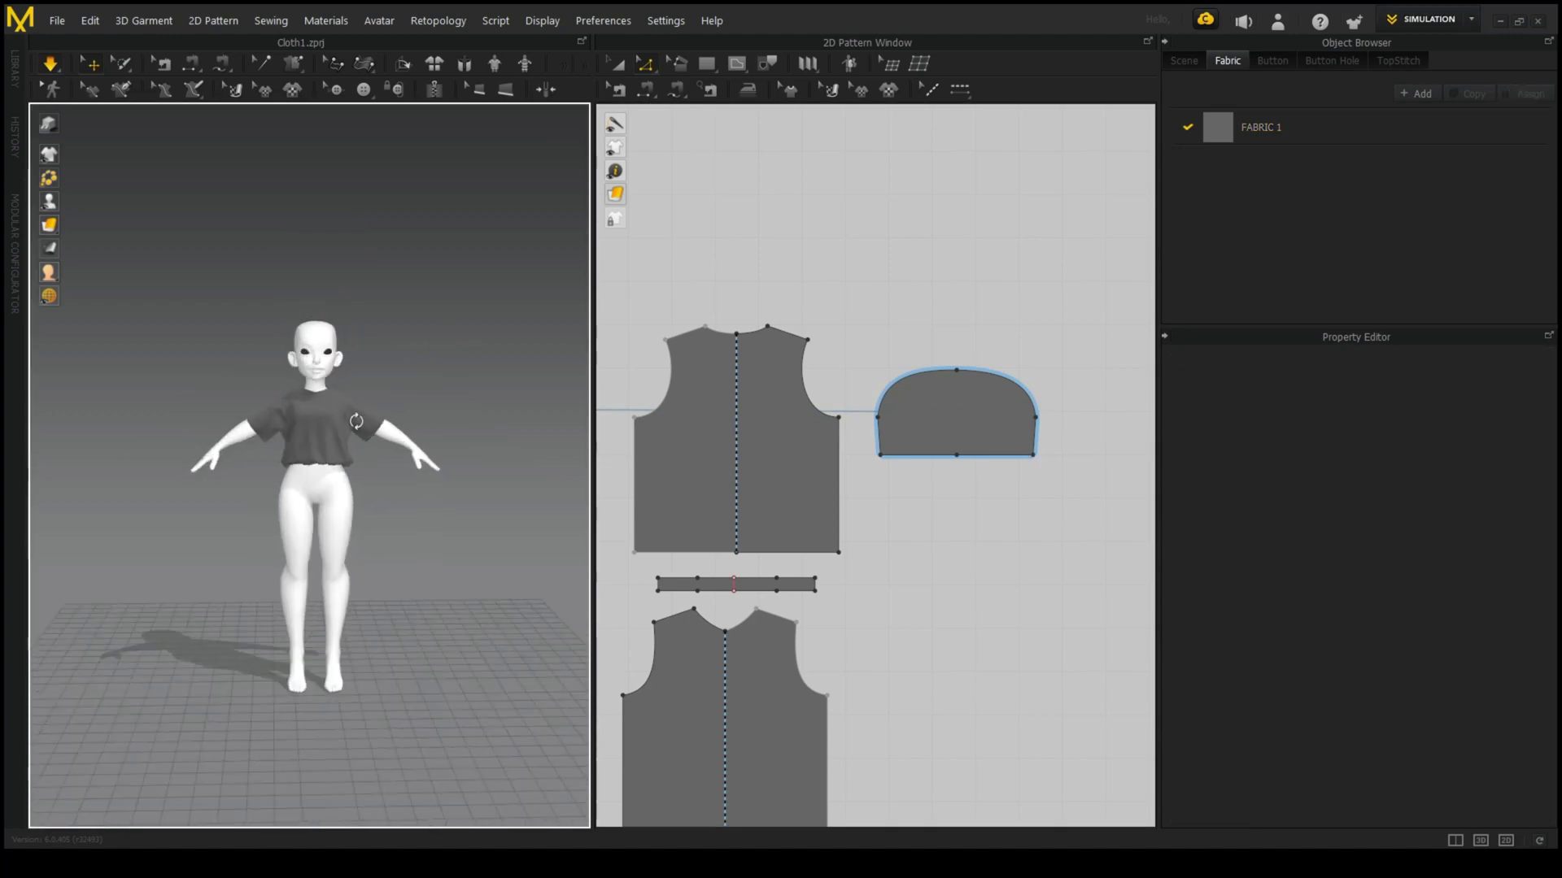
pyautogui.scroll(5, 456, 473)
pyautogui.moveTo(513, 481); pyautogui.dragTo(342, 513, button='right')
pyautogui.click(325, 498)
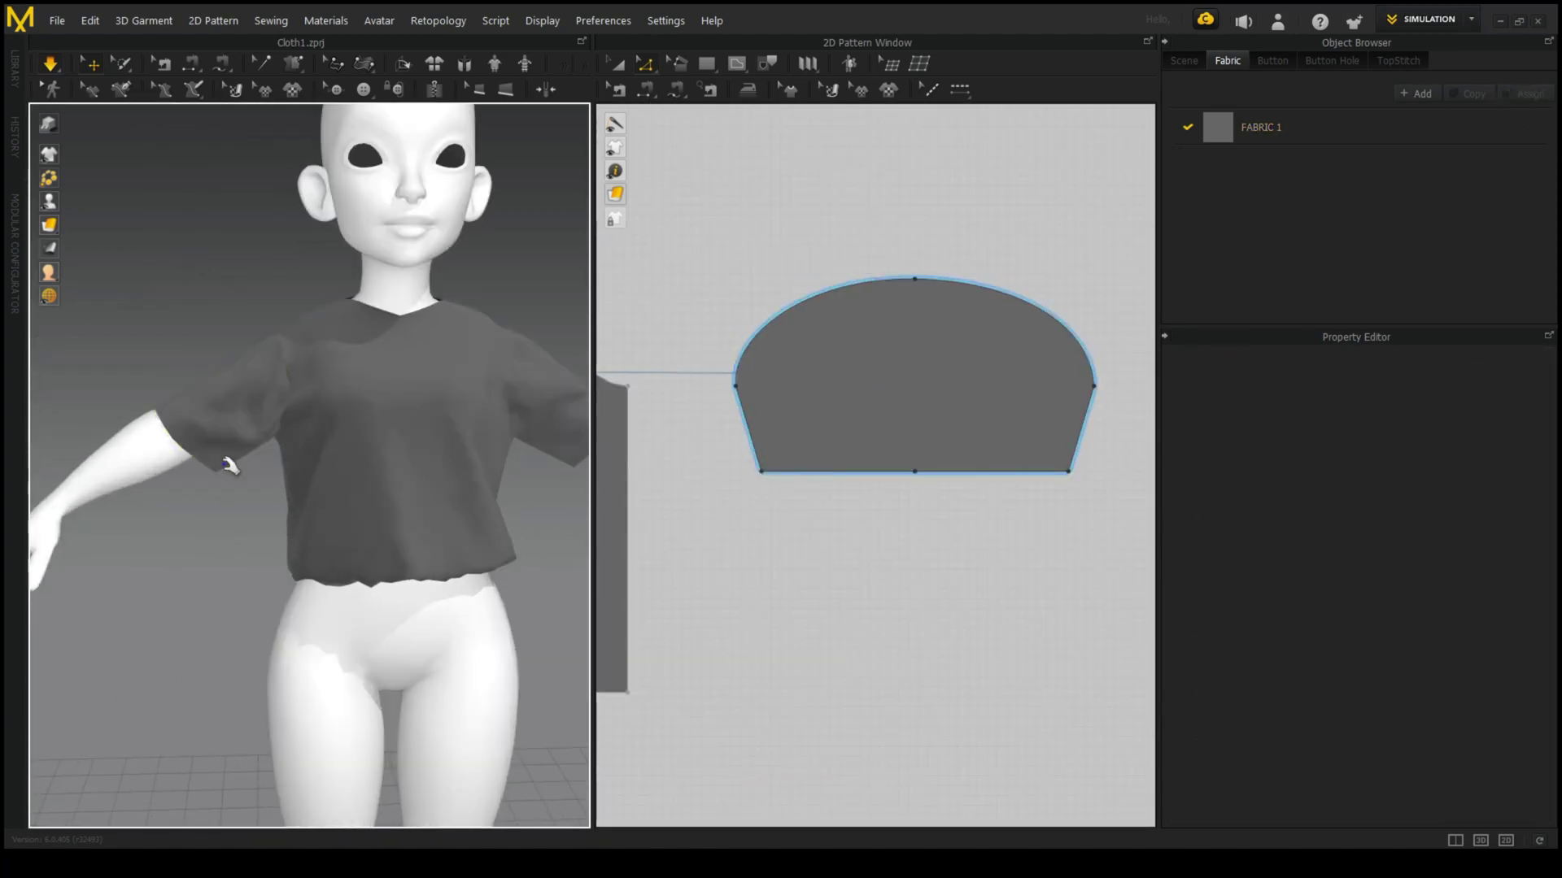
pyautogui.scroll(-5, 394, 451)
pyautogui.moveTo(284, 529); pyautogui.dragTo(594, 431, button='right')
pyautogui.scroll(-5, 781, 423)
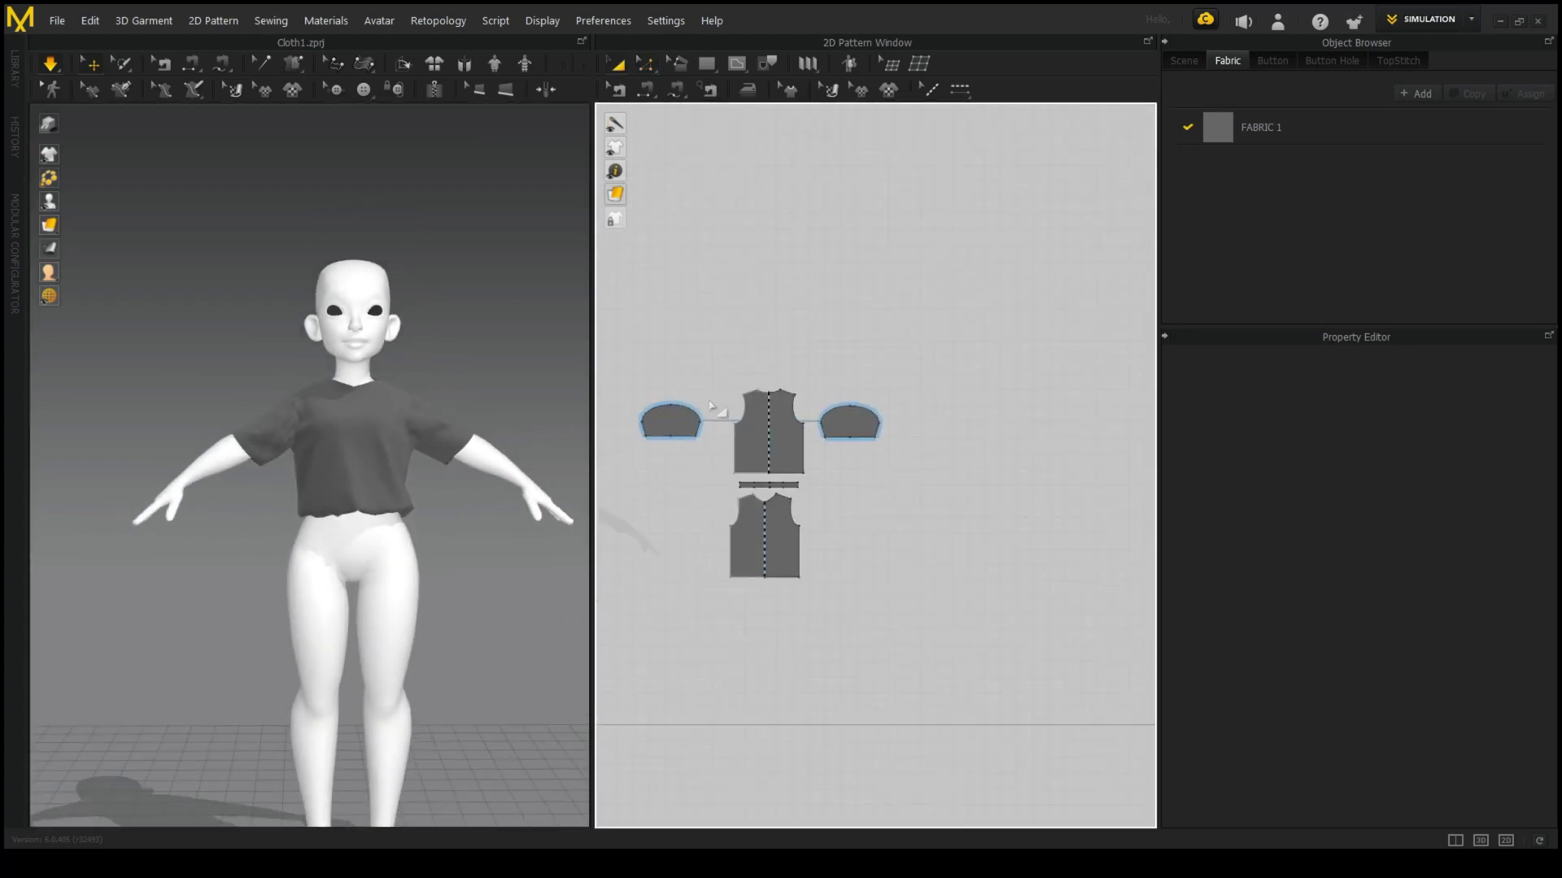
pyautogui.hotkey('ctrl', 'a')
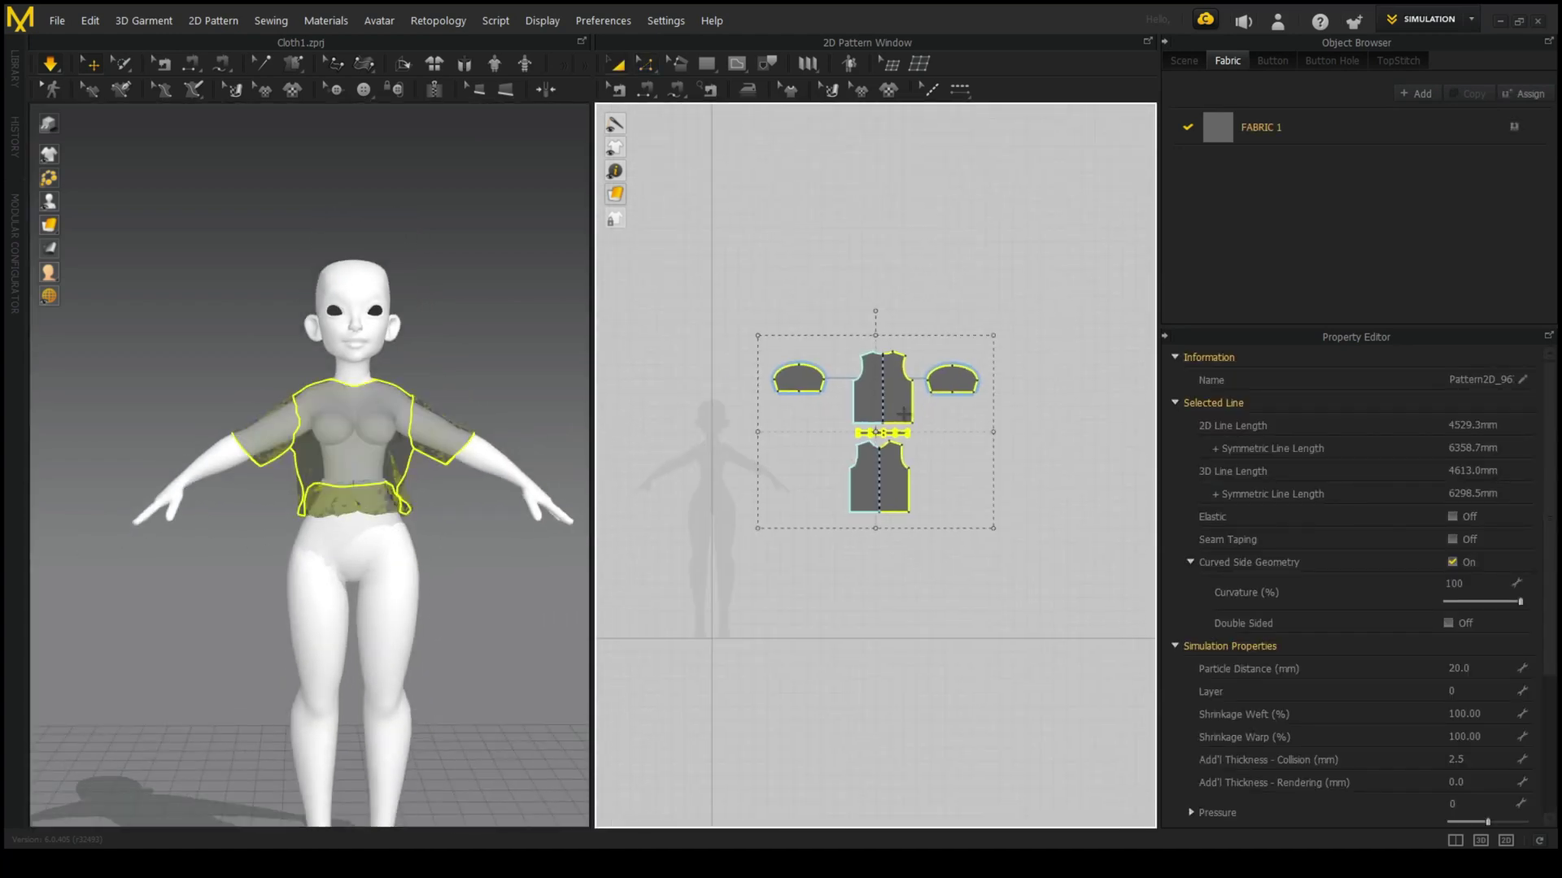
pyautogui.scroll(5, 818, 463)
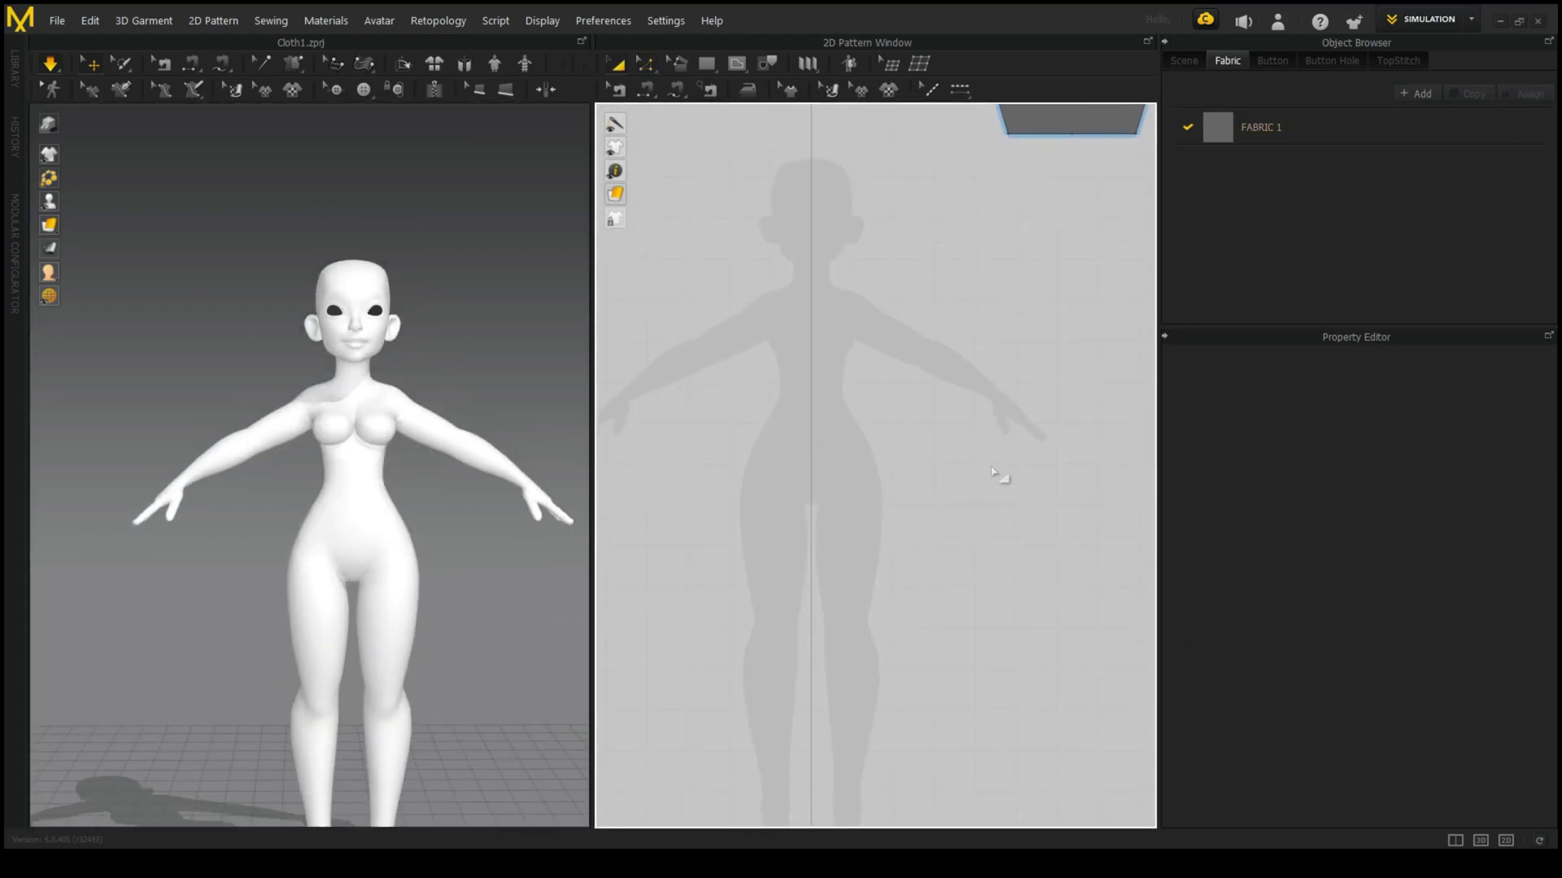
# - Draw a new shorts panel outline with the Polygon tool and close it
pyautogui.scroll(2, 684, 355)
pyautogui.press('s')
pyautogui.scroll(2, 773, 412)
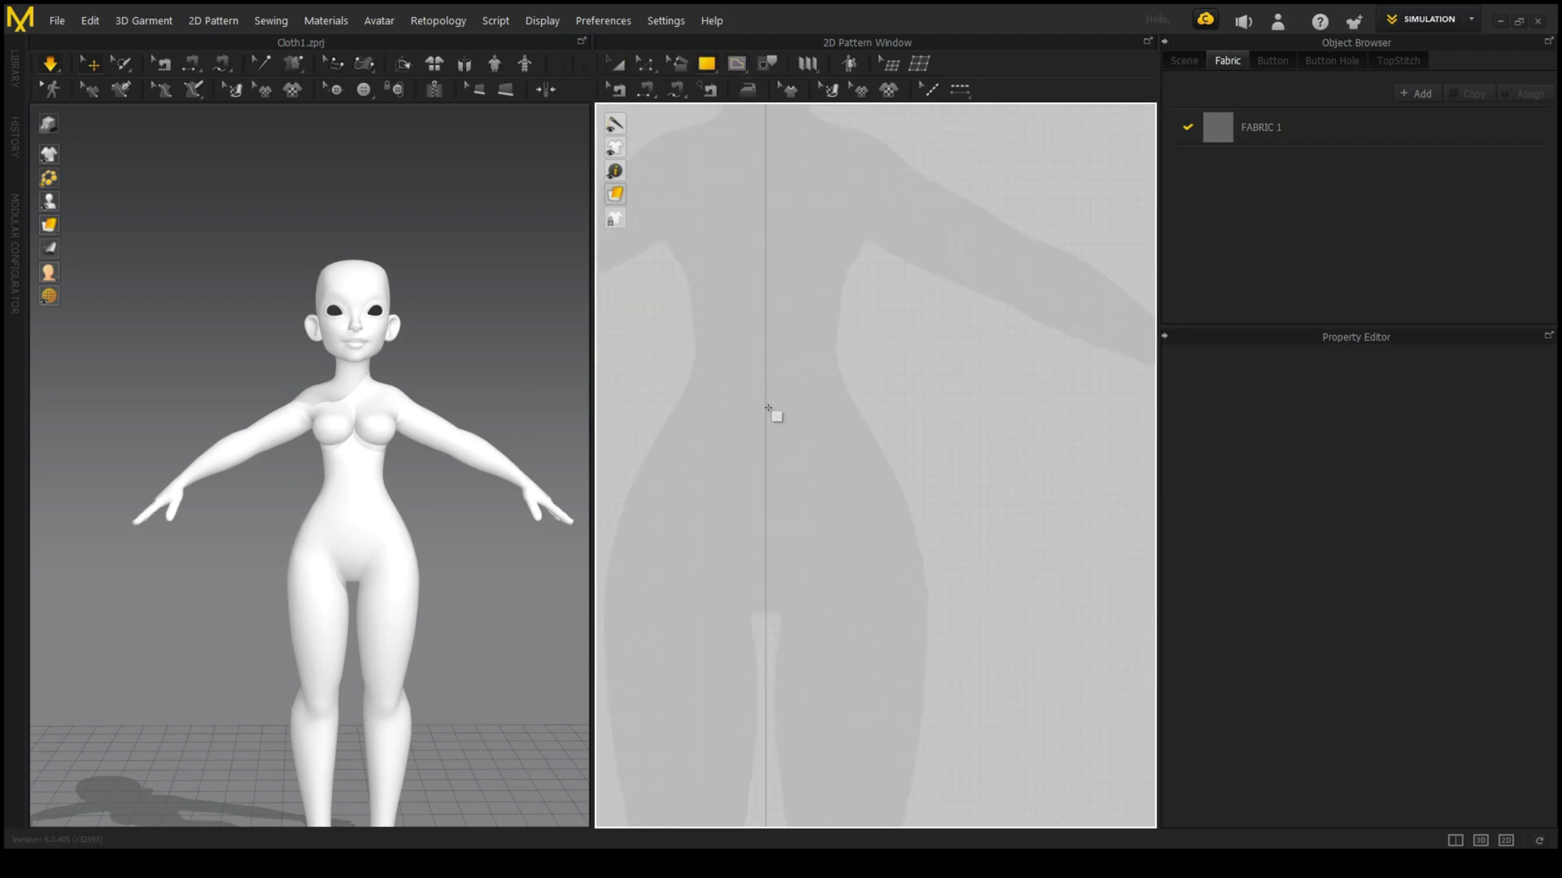
pyautogui.click(926, 412)
pyautogui.scroll(-3, 928, 414)
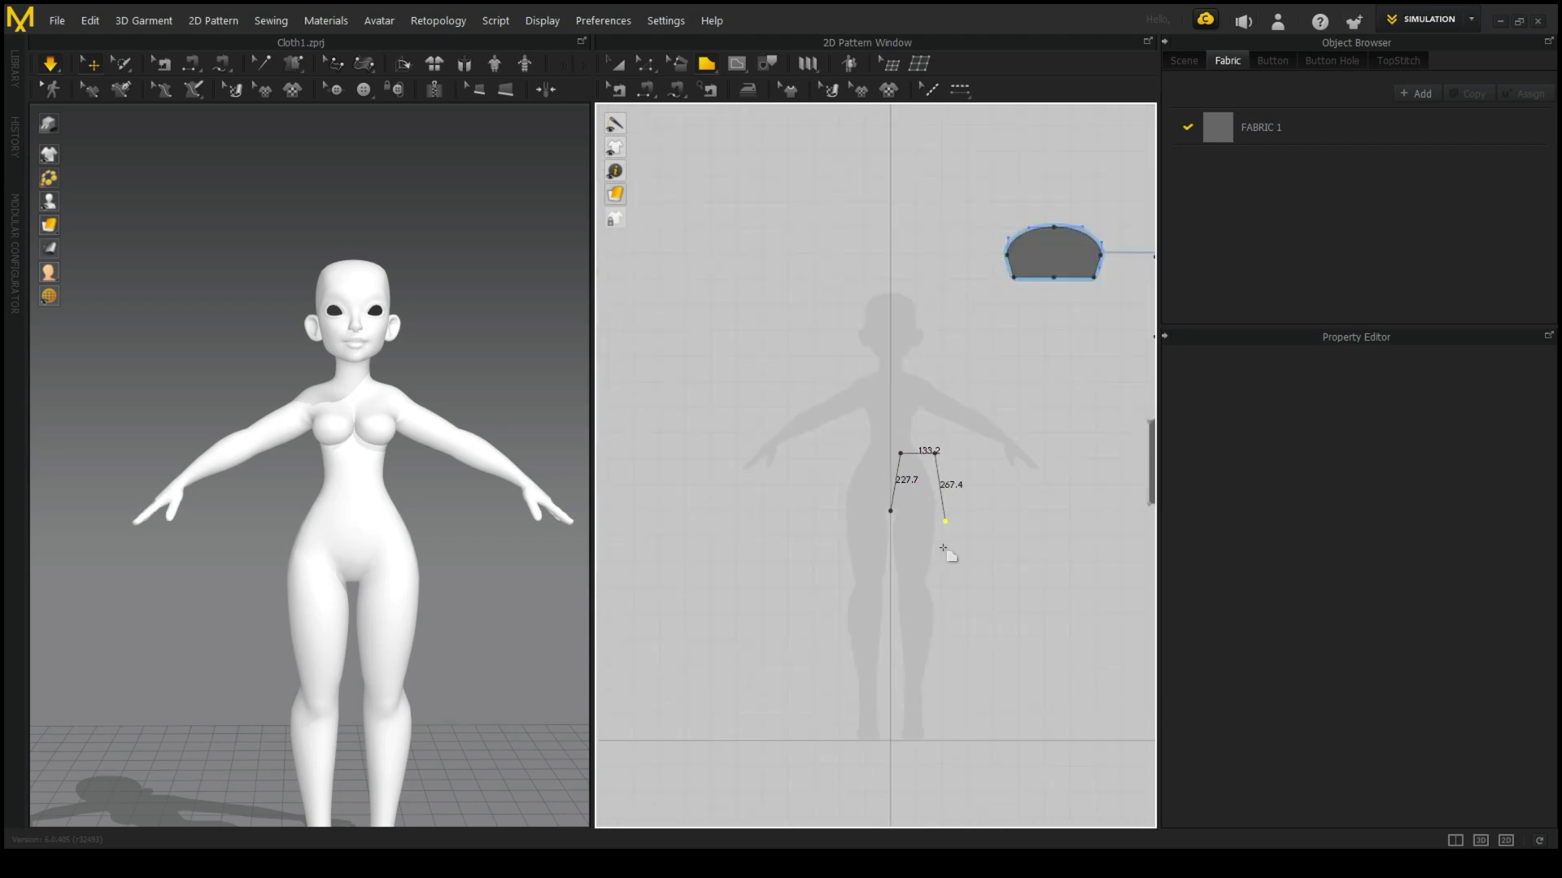
pyautogui.scroll(3, 911, 555)
pyautogui.click(776, 389)
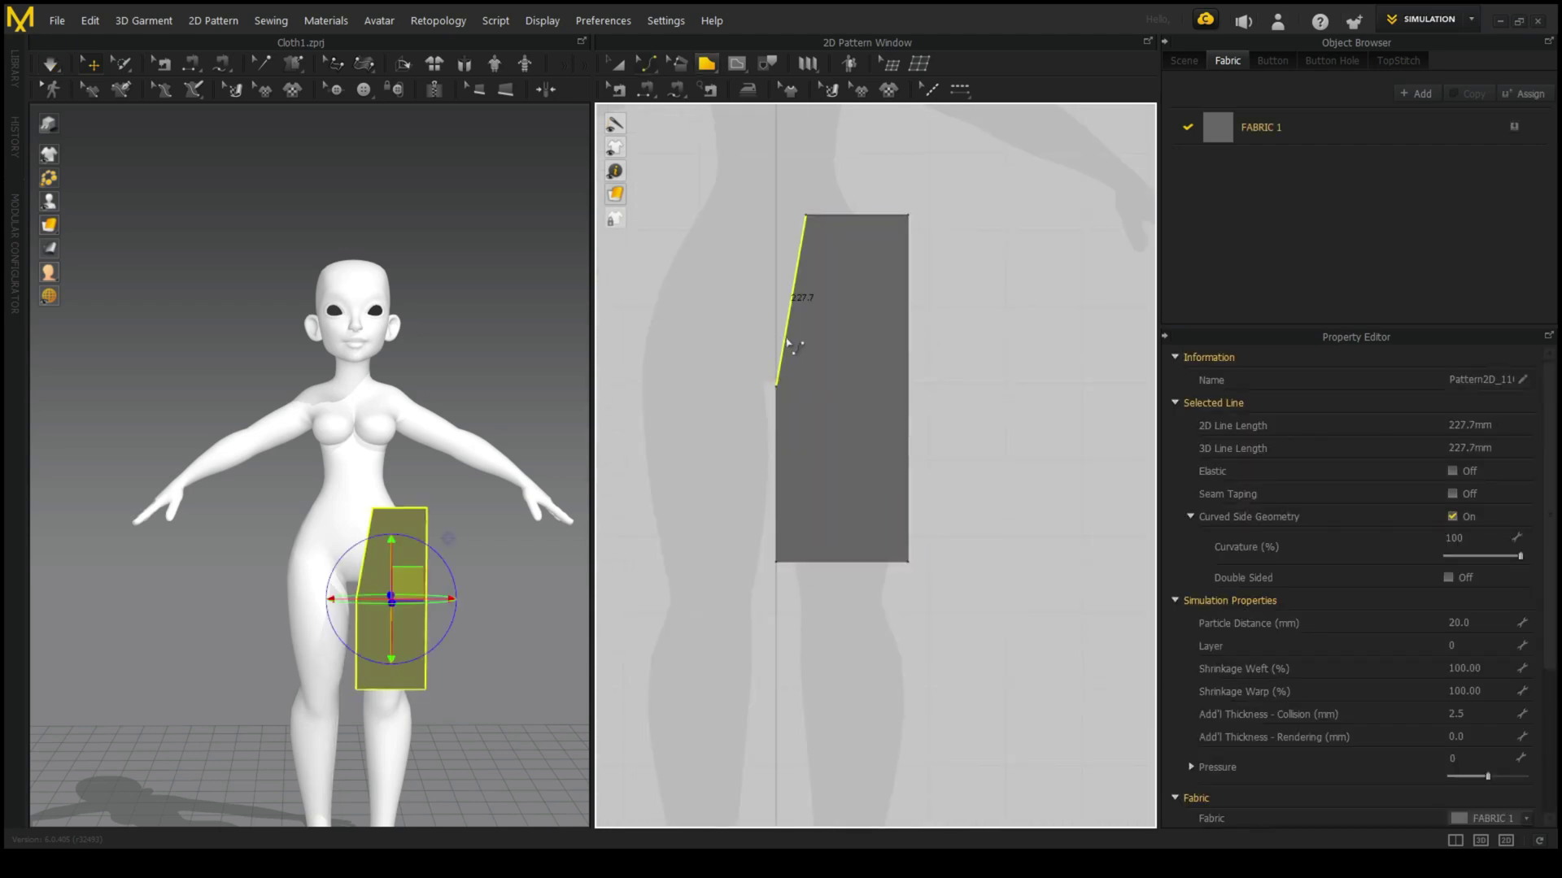
# - Select the curved-crotch shorts panel and place its mirrored copy as the left panel
pyautogui.click(806, 216)
pyautogui.click(843, 424)
pyautogui.scroll(-1, 843, 423)
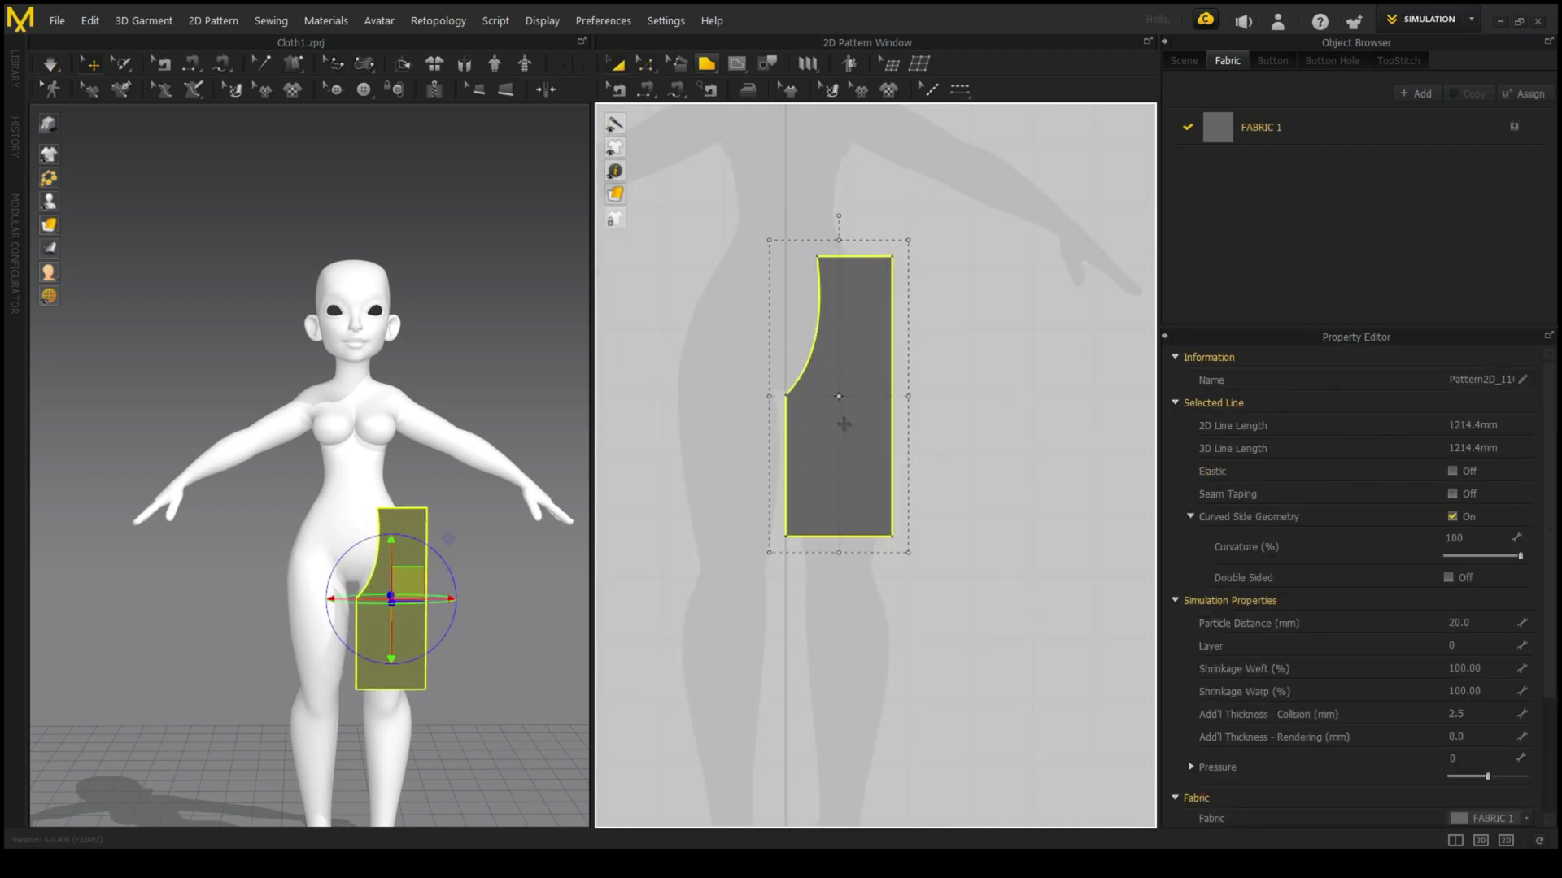
pyautogui.click(724, 391)
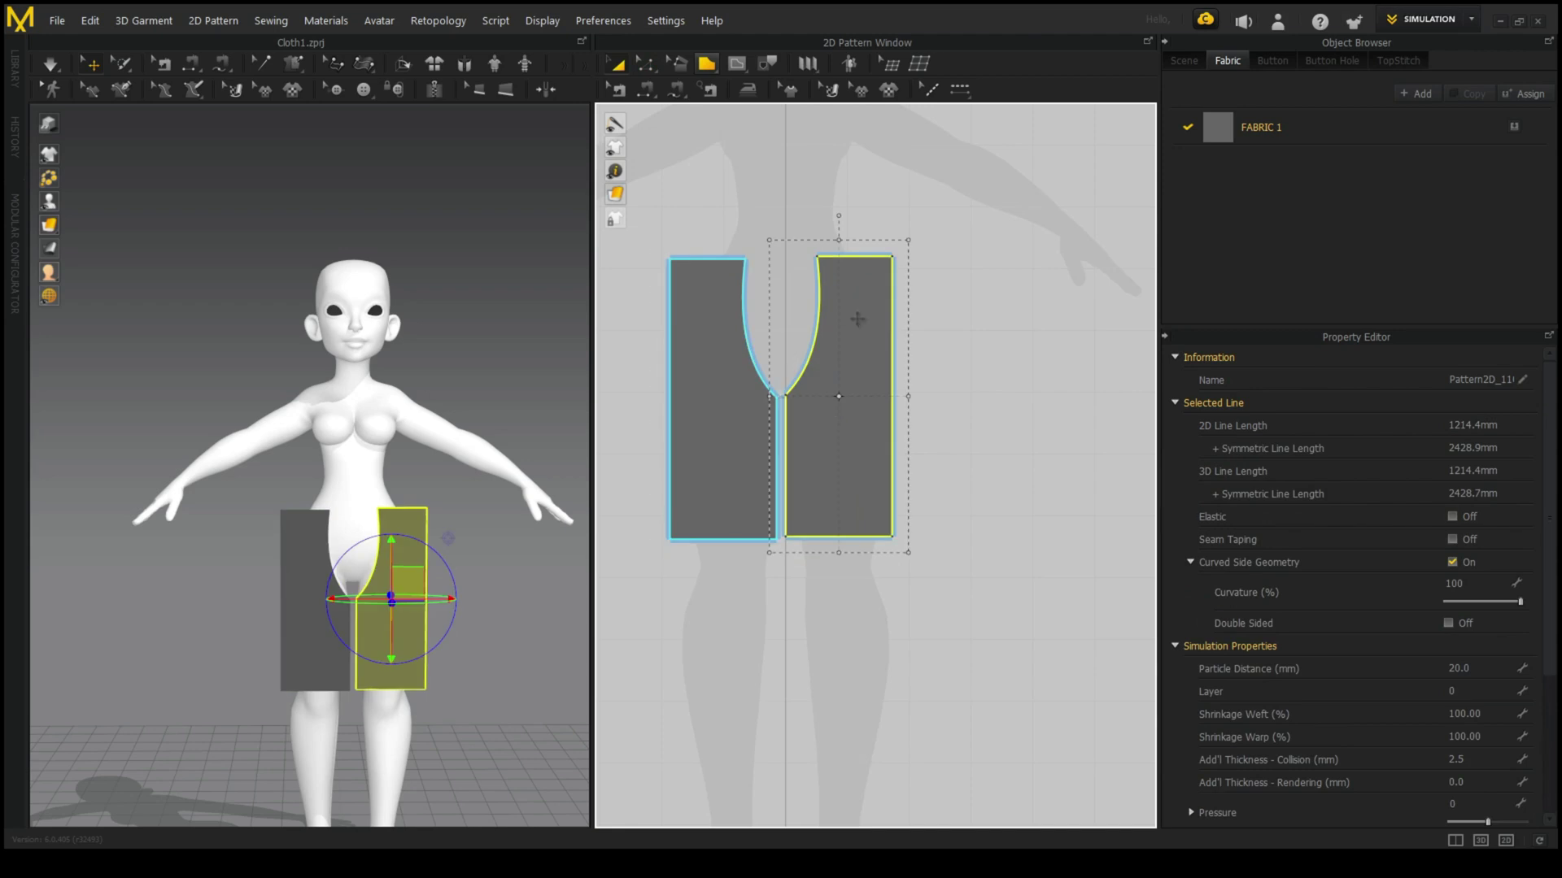
# - Copy the pair of shorts panels and paste the copy to the right
pyautogui.click(716, 406)
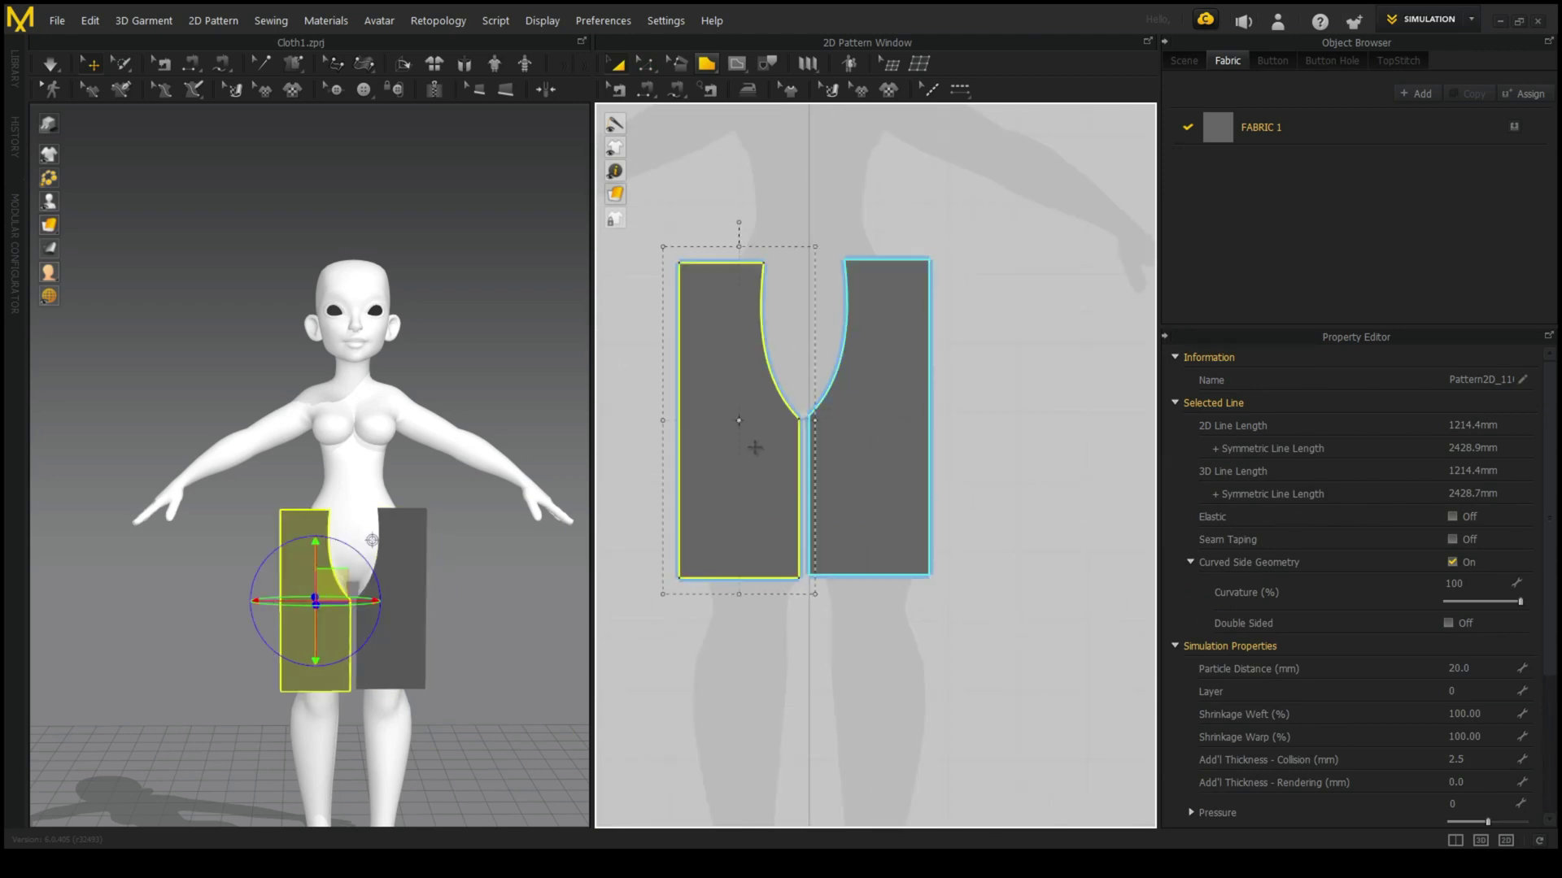
pyautogui.keyDown('shift'); pyautogui.click(846, 406); pyautogui.keyUp('shift')
pyautogui.hotkey('ctrl', 'c')
pyautogui.hotkey('ctrl', 'v')
pyautogui.click(1001, 422)
# - Position the copied pair beside the avatar's left hip and sew it to the other panels
pyautogui.moveTo(533, 608); pyautogui.dragTo(281, 642)
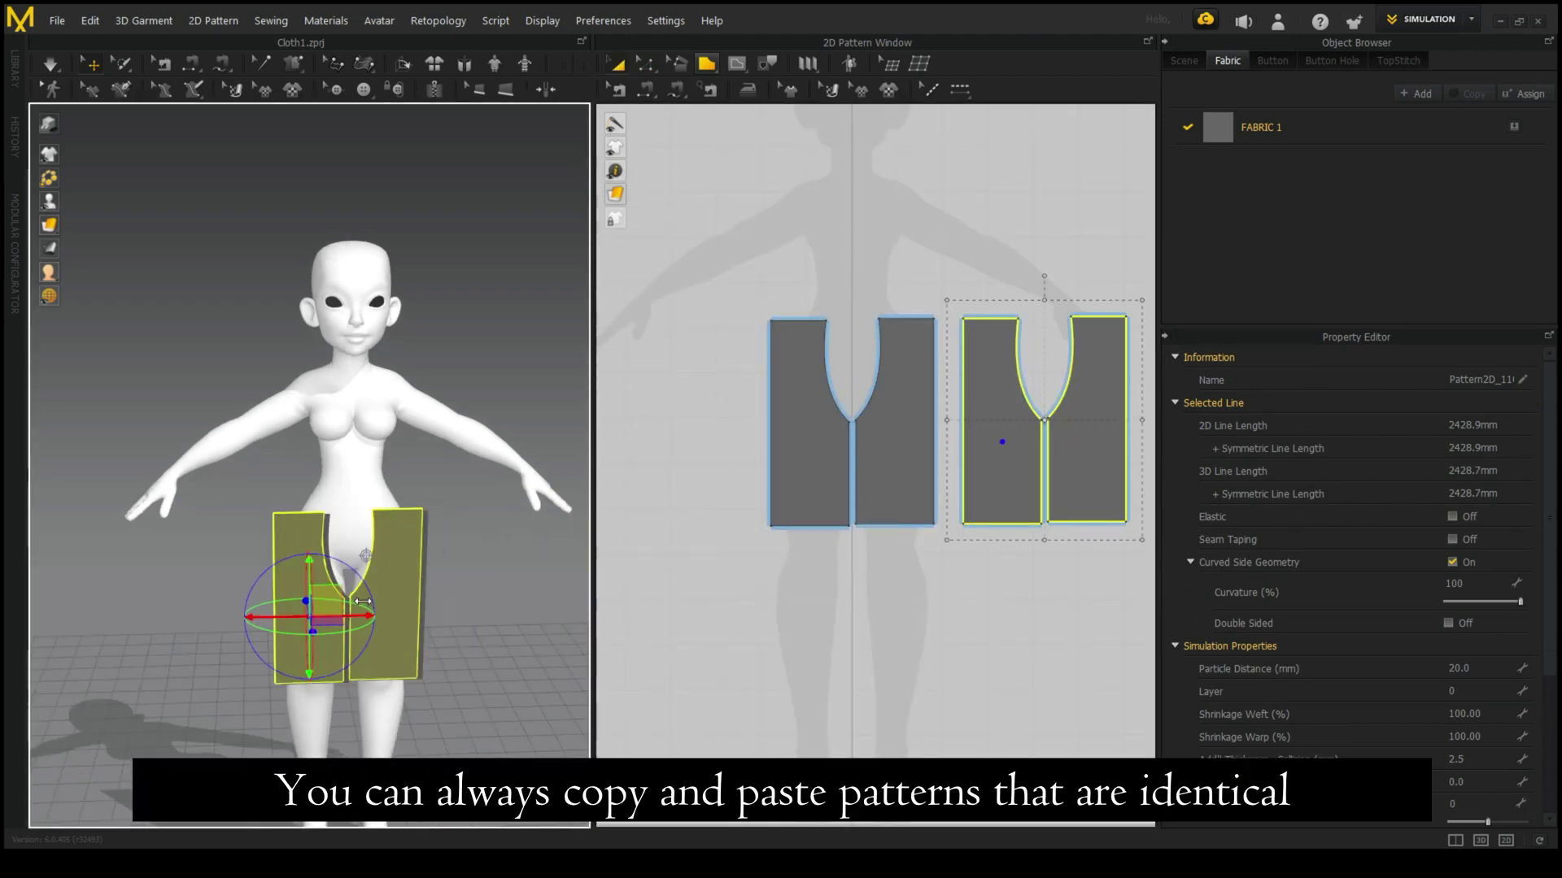
pyautogui.moveTo(415, 561); pyautogui.dragTo(342, 574)
pyautogui.moveTo(341, 573); pyautogui.dragTo(358, 571, button='right')
pyautogui.click(407, 593)
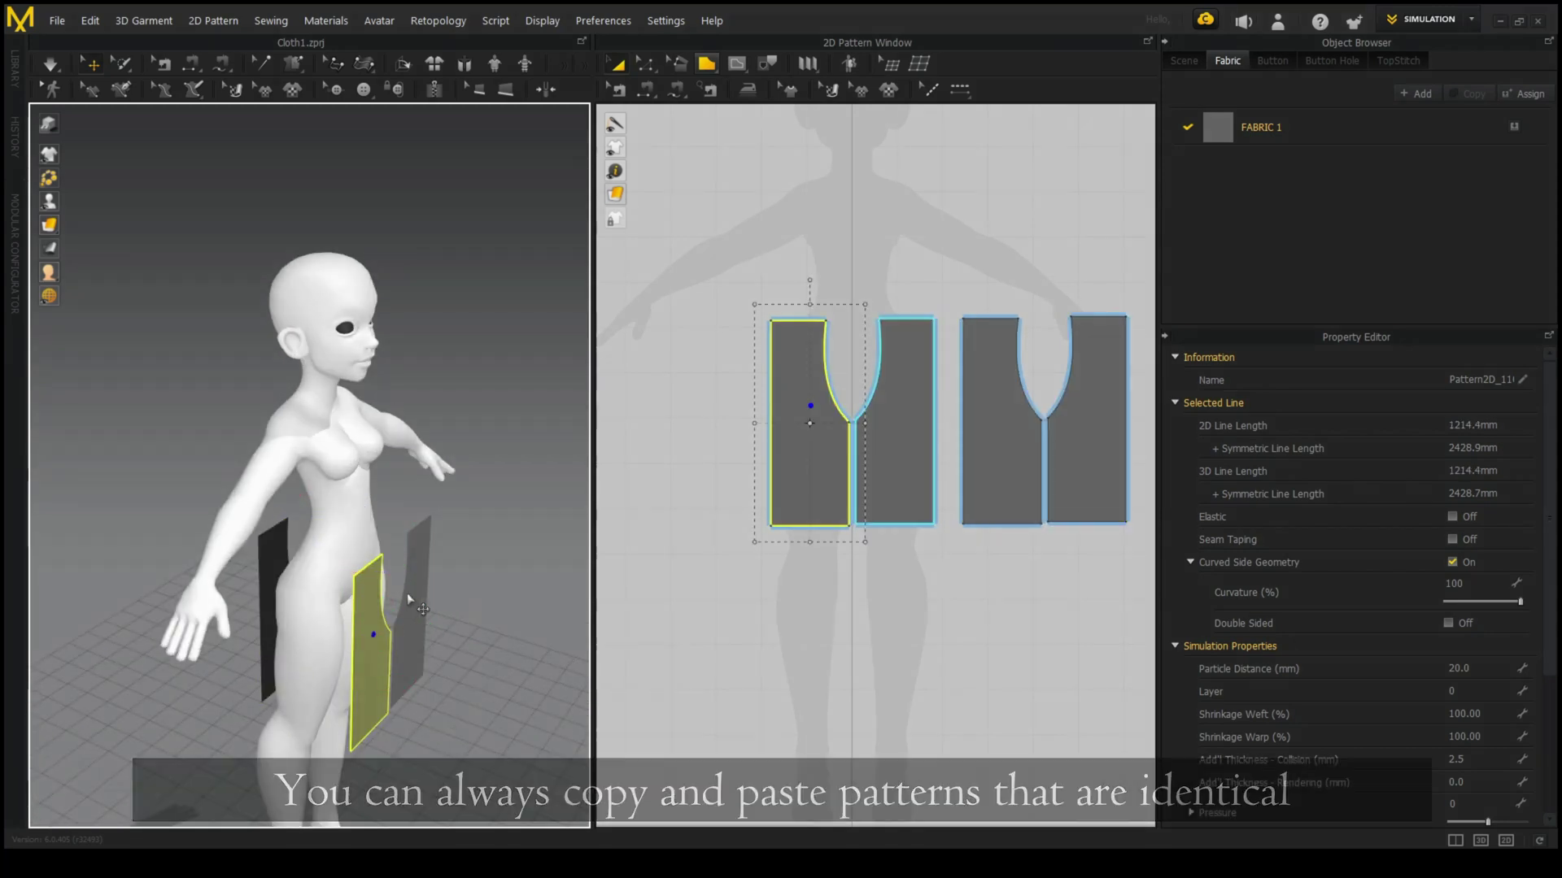
pyautogui.moveTo(419, 594); pyautogui.dragTo(366, 646)
pyautogui.press('n')
pyautogui.click(327, 614)
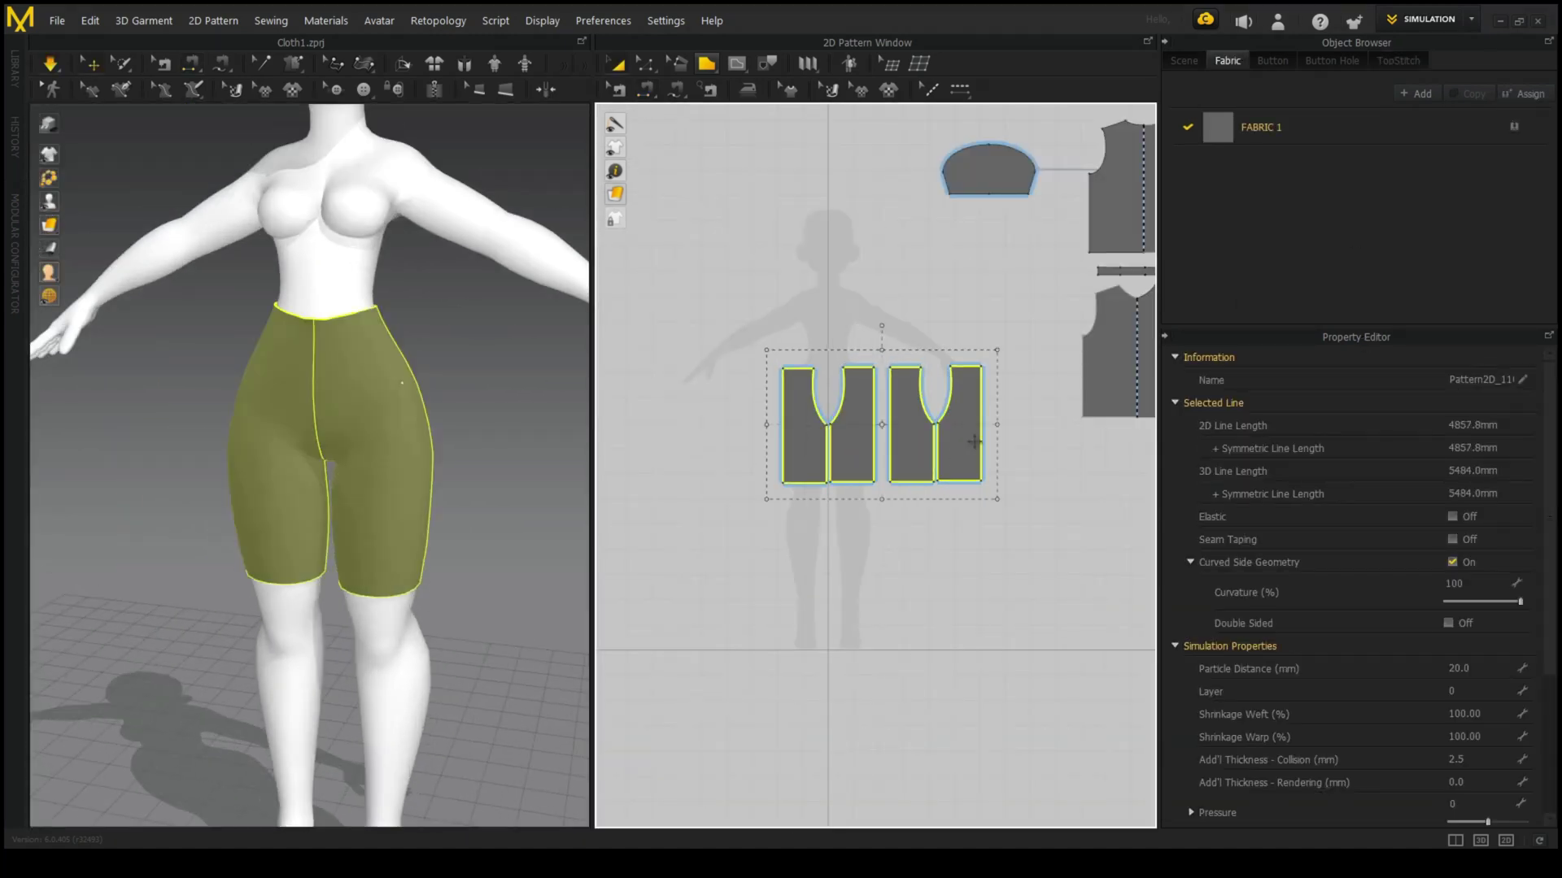
# - Select the shorts' hem lines and raise them
pyautogui.scroll(2, 888, 488)
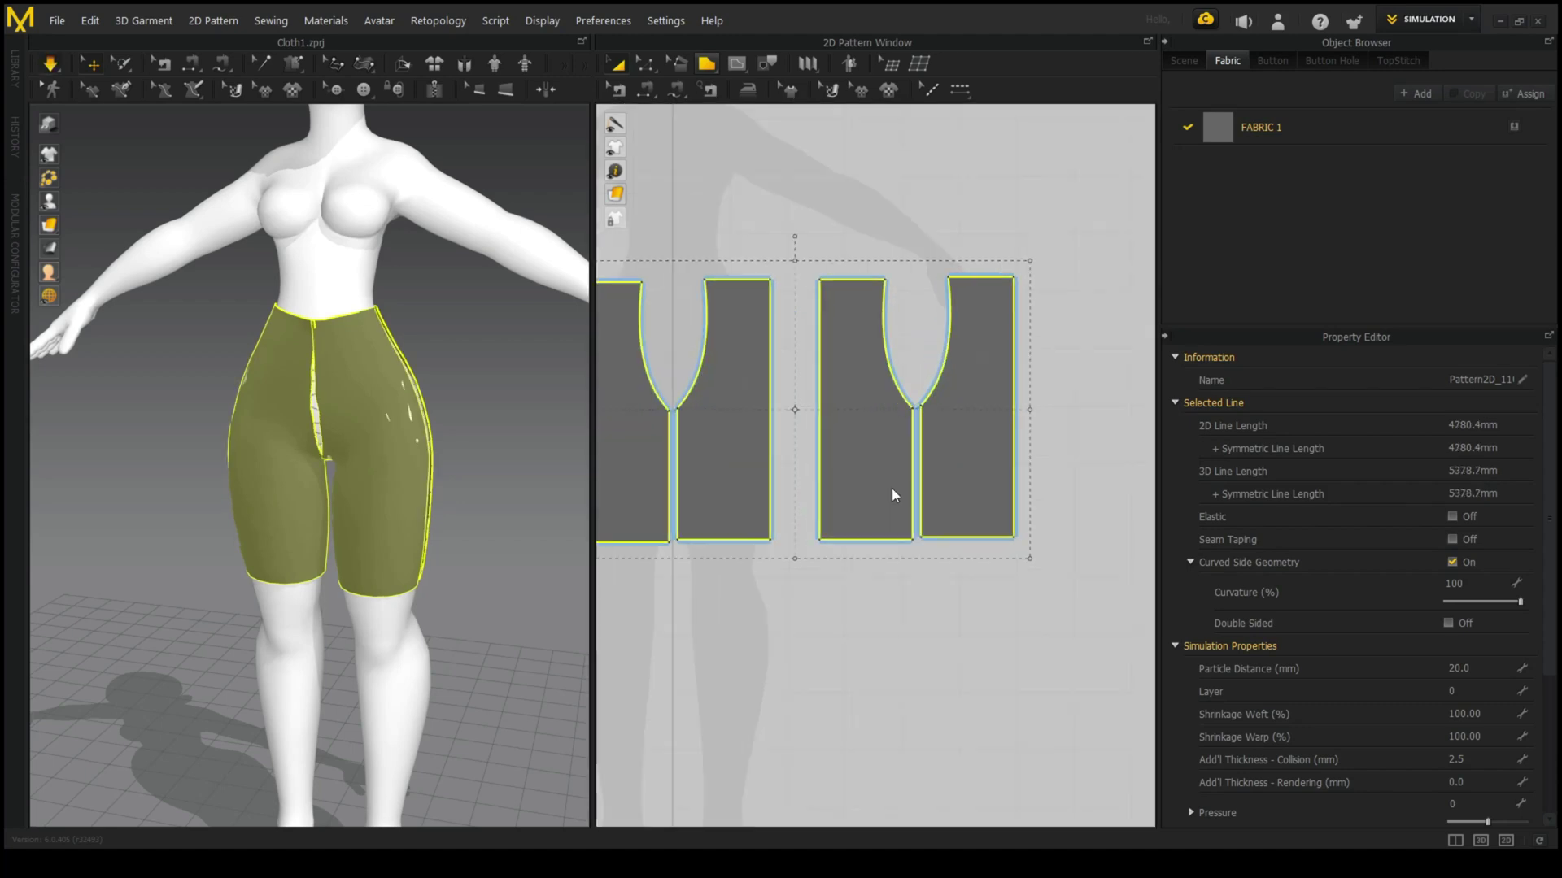
pyautogui.moveTo(1075, 590); pyautogui.dragTo(756, 516)
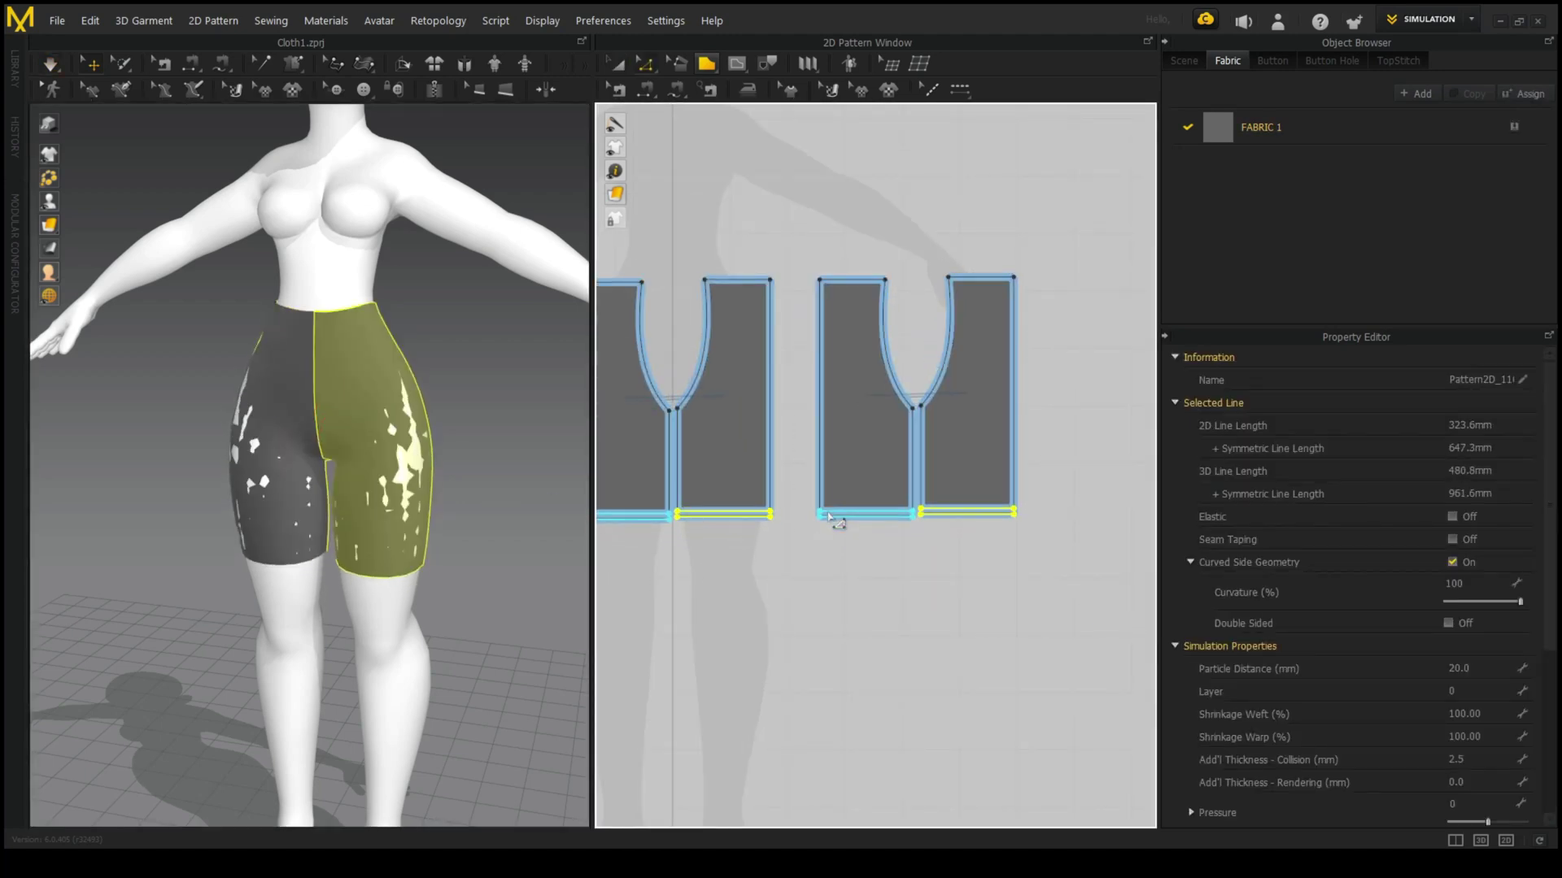
pyautogui.scroll(-3, 435, 463)
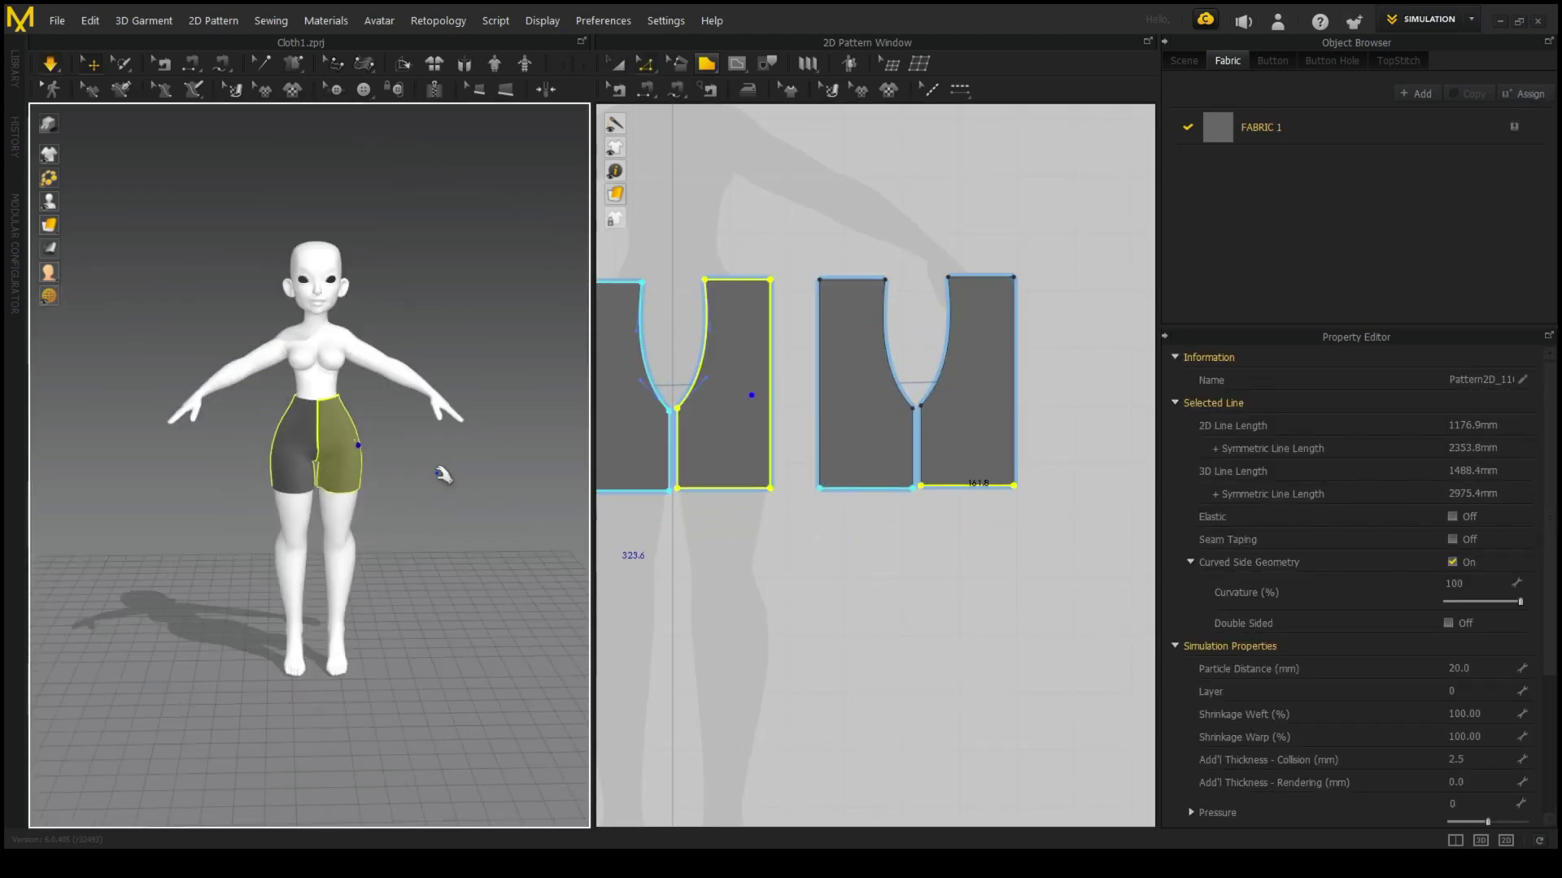
pyautogui.click(443, 468)
# - Lower the shorts' hem lines to mid-thigh and select the shirt's sleeves, front and band to show them
pyautogui.moveTo(443, 467)
pyautogui.mouseDown(button='right')
pyautogui.moveTo(296, 469)
pyautogui.moveTo(338, 499)
pyautogui.mouseUp(button='right')
pyautogui.click(296, 469)
pyautogui.click(325, 455)
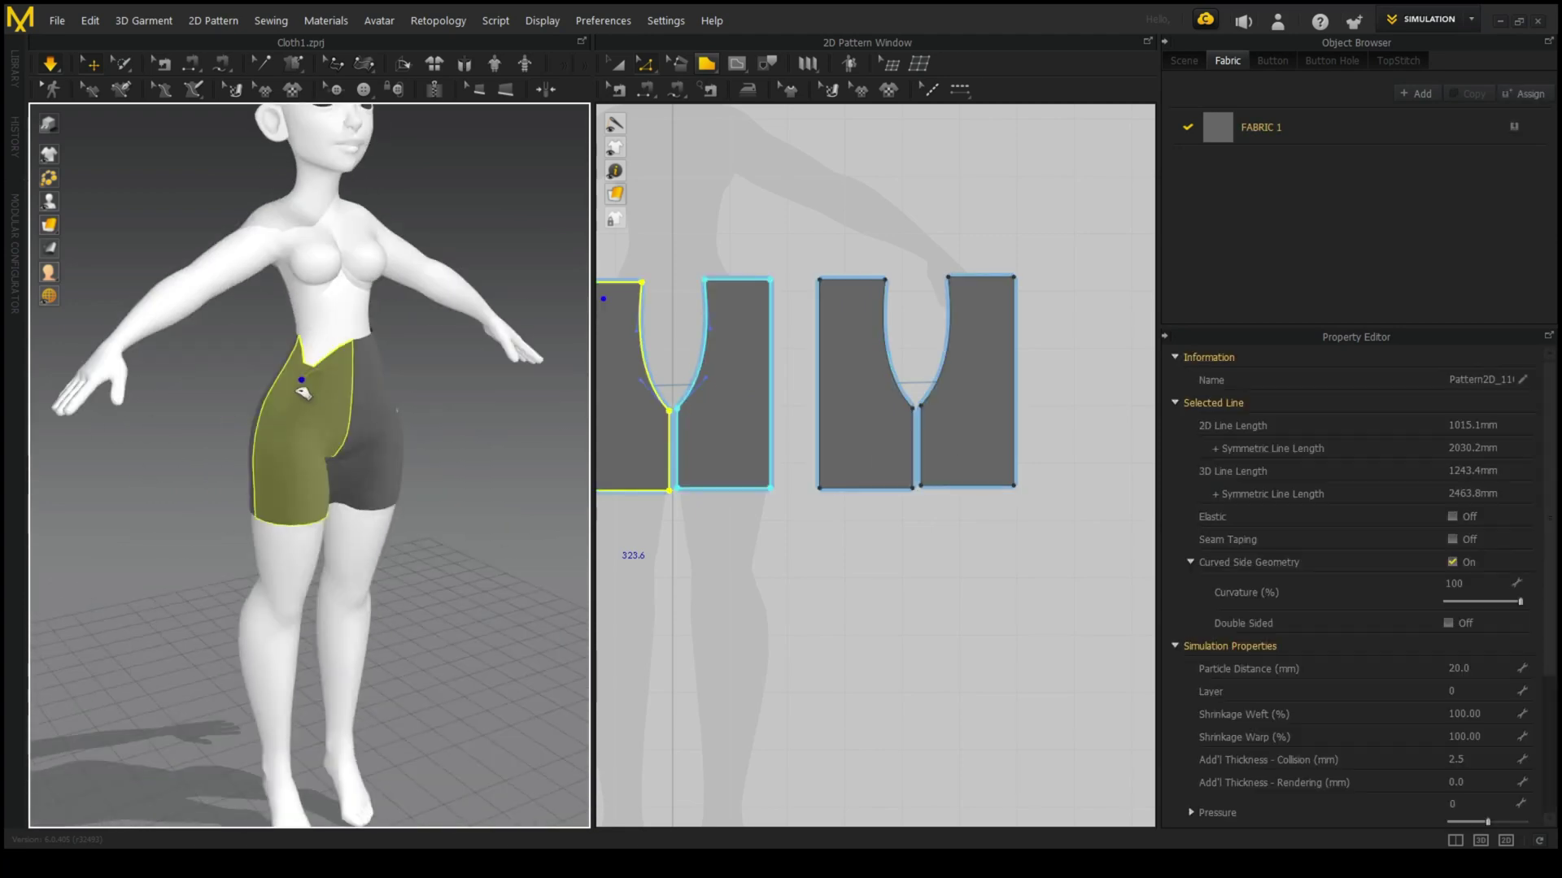
pyautogui.moveTo(1083, 613)
pyautogui.mouseDown()
pyautogui.moveTo(709, 482)
pyautogui.moveTo(709, 502)
pyautogui.mouseUp()
pyautogui.scroll(3, 309, 447)
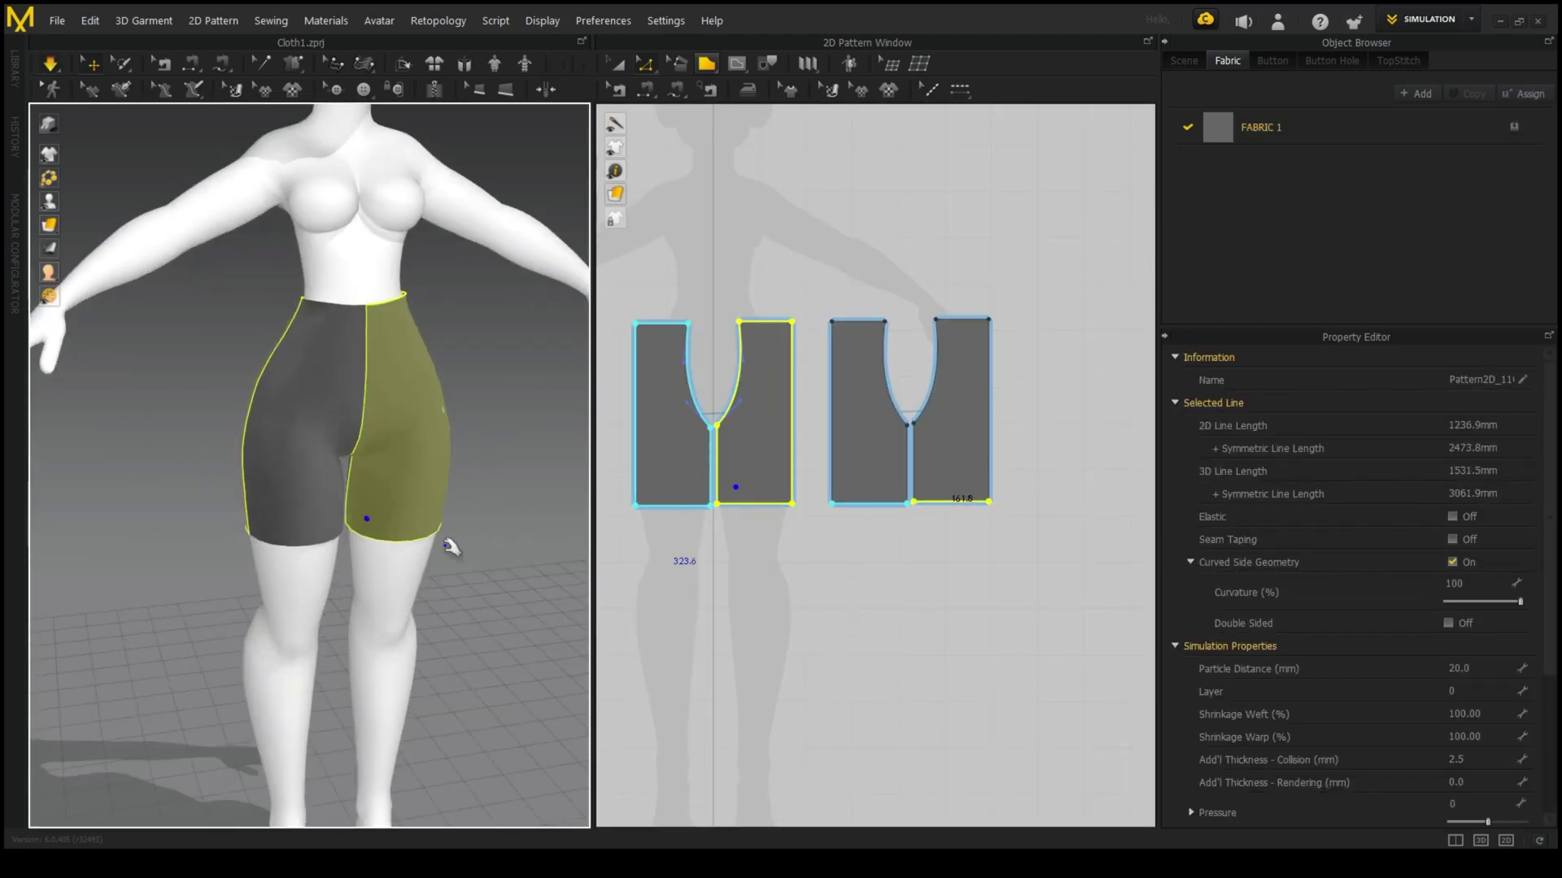
pyautogui.moveTo(714, 280)
pyautogui.mouseDown()
pyautogui.moveTo(1017, 351)
pyautogui.moveTo(1004, 366)
pyautogui.mouseUp()
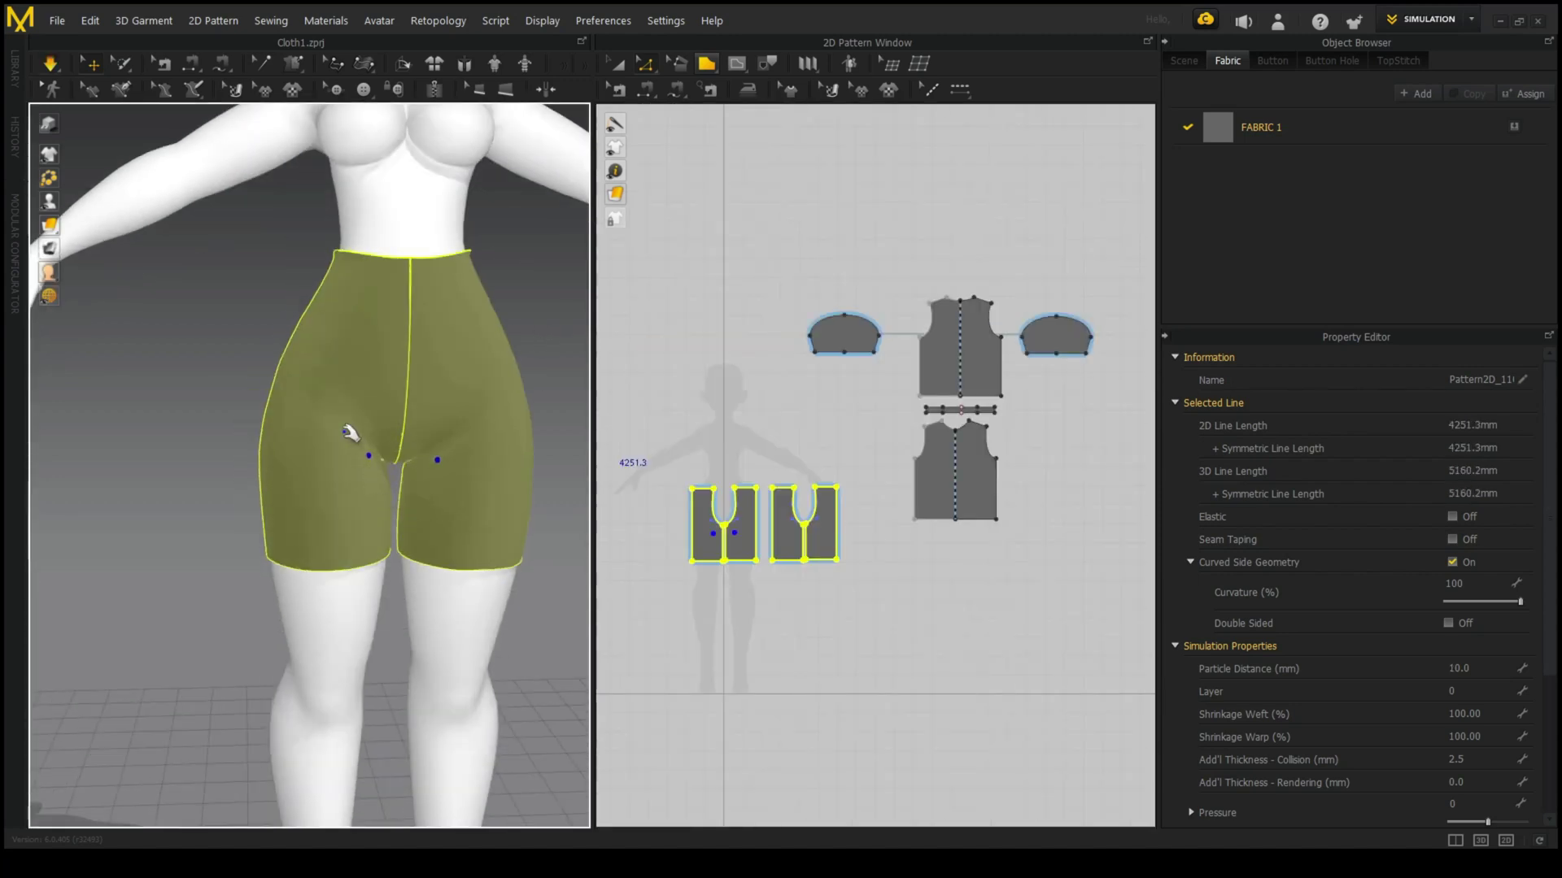
pyautogui.scroll(-2, 352, 430)
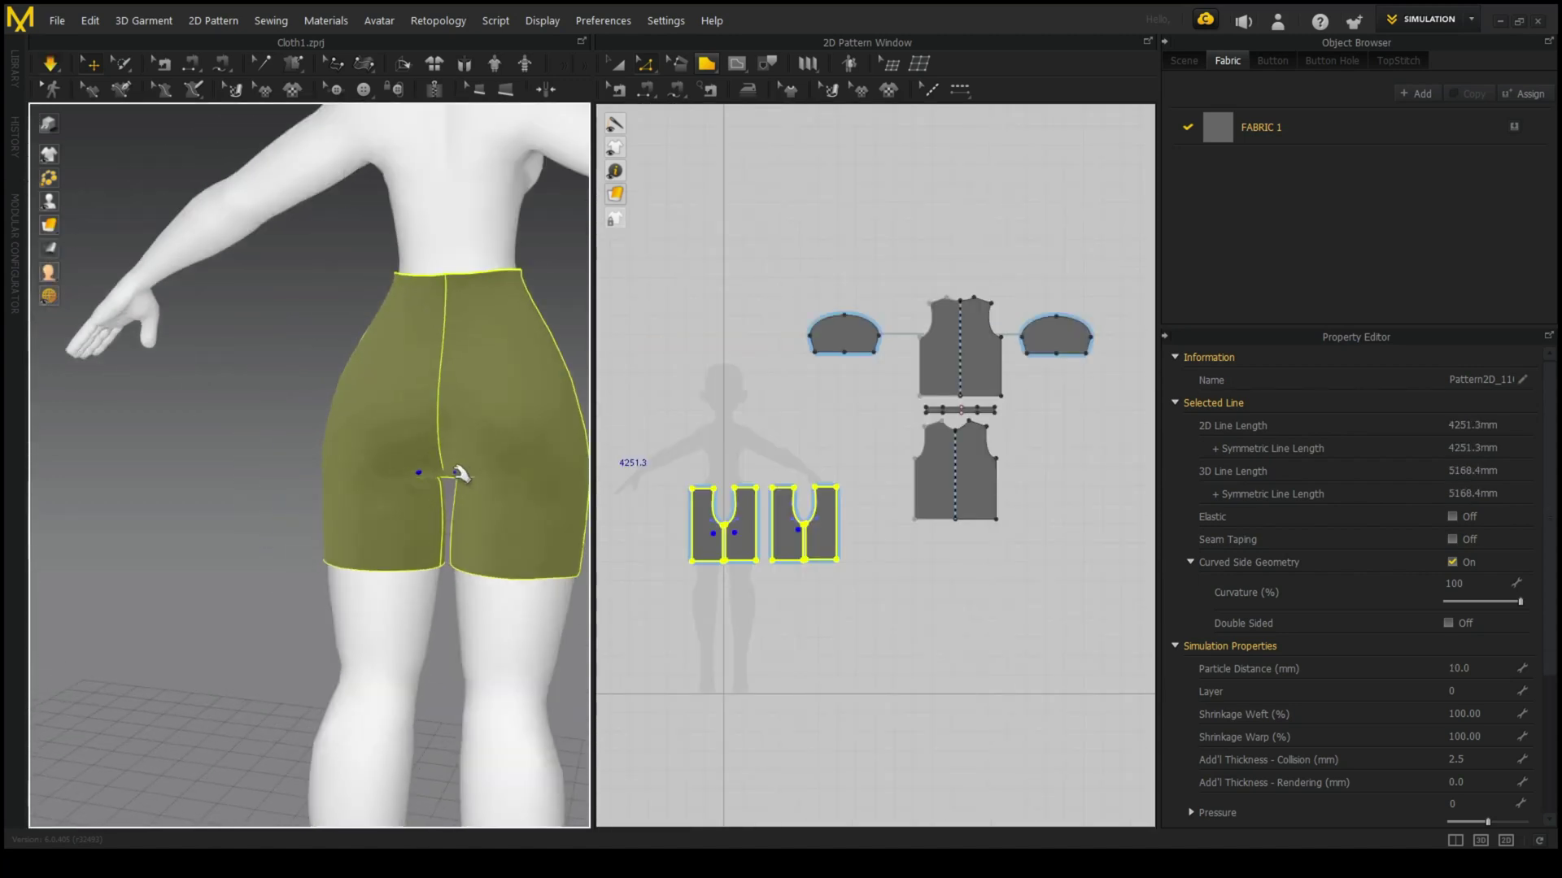
pyautogui.moveTo(789, 268); pyautogui.dragTo(1098, 519)
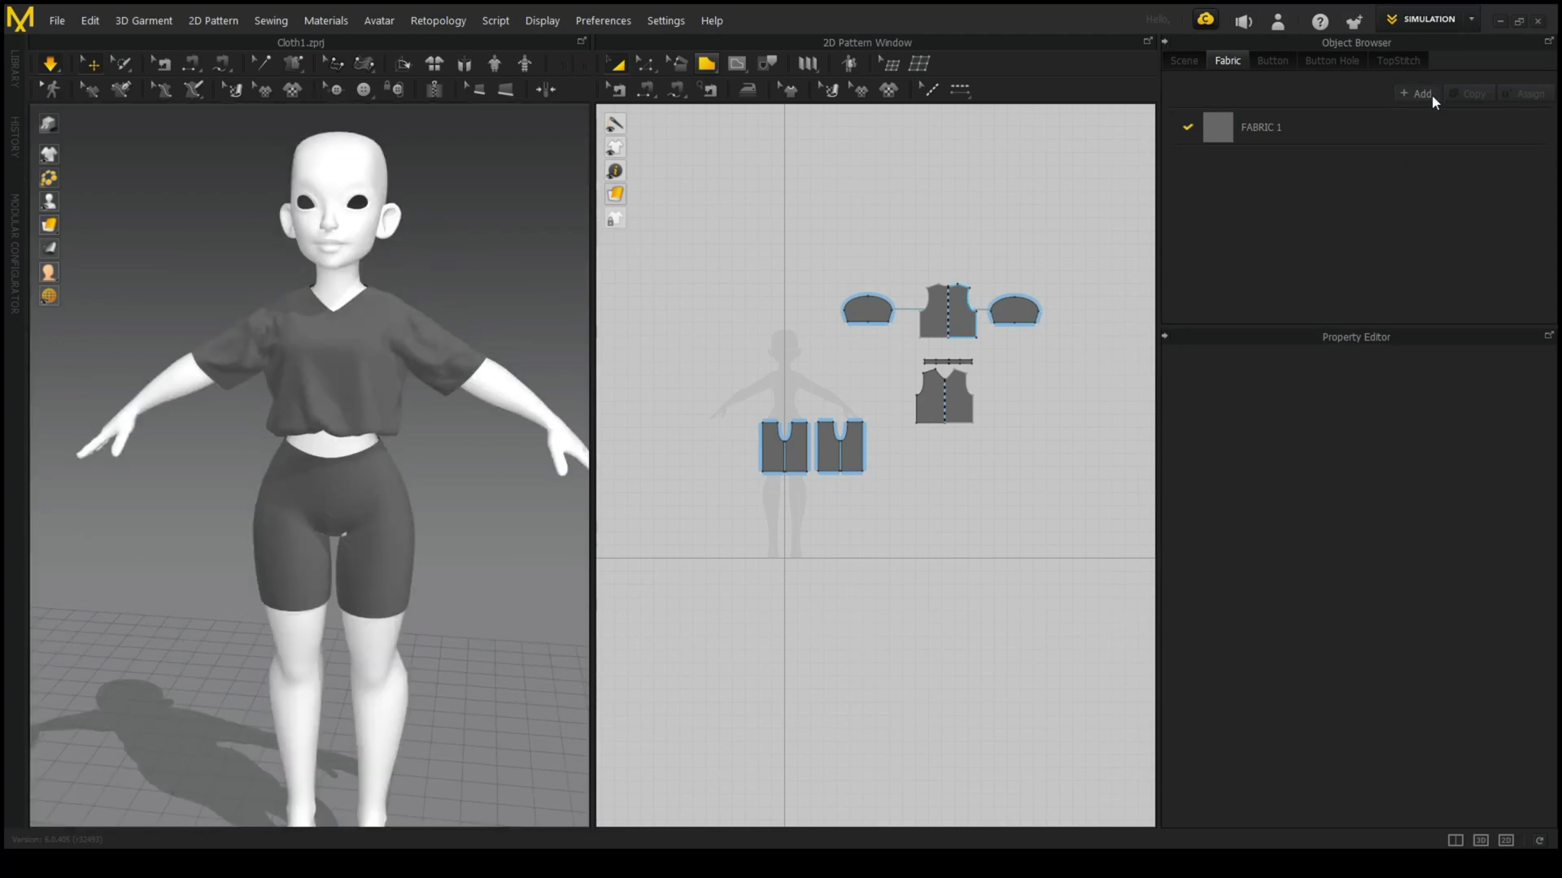
# - Add a second fabric and rename the two fabrics for the shirt and the shorts
pyautogui.click(1421, 94)
pyautogui.doubleClick(1277, 128)
pyautogui.write('Shirt 1')
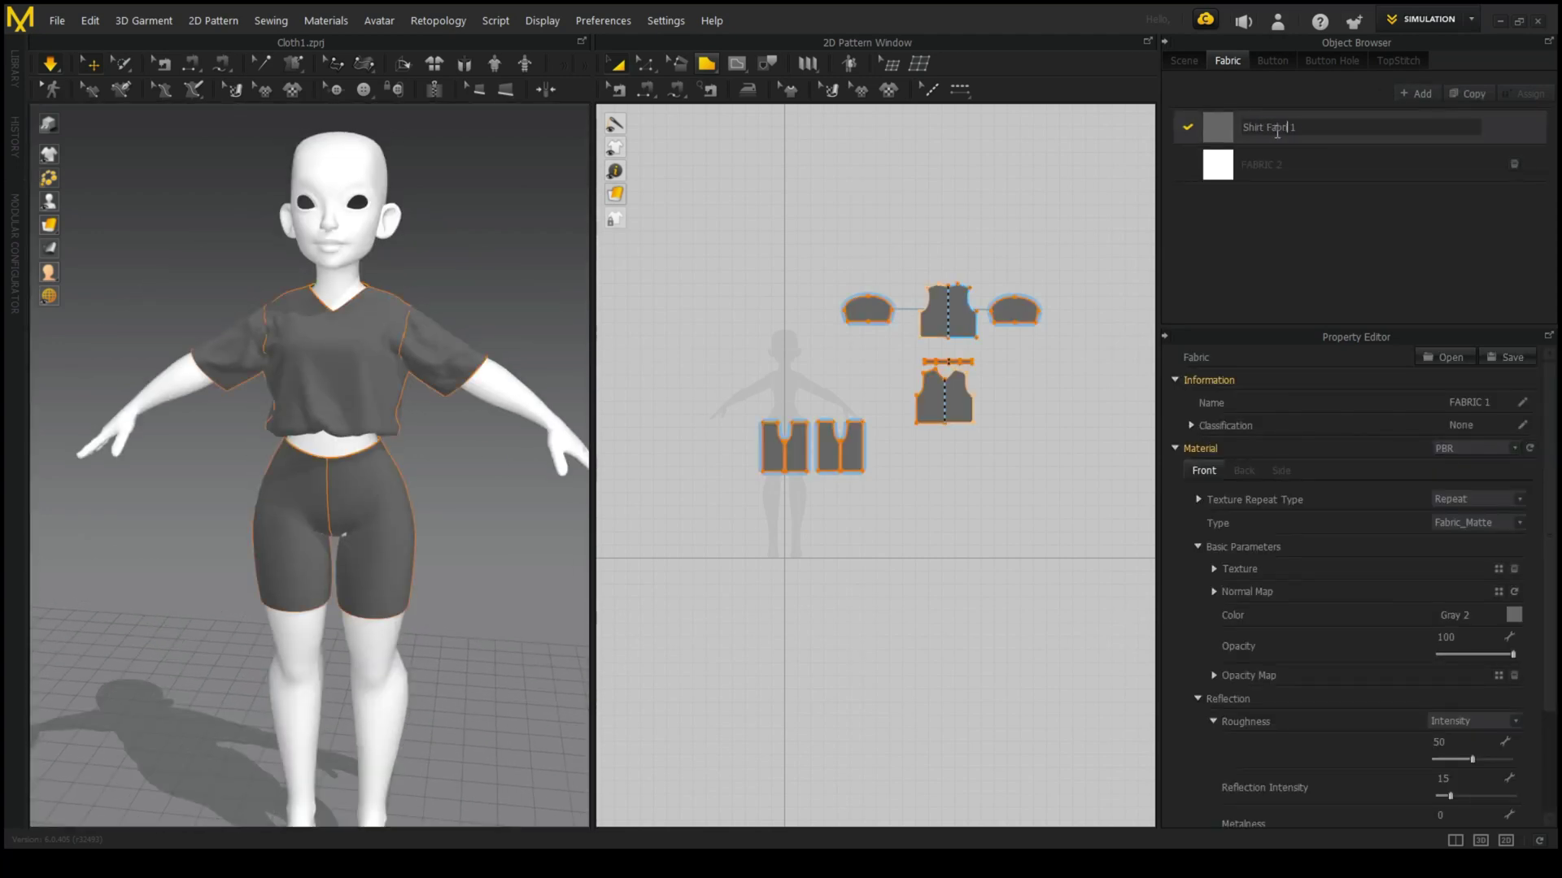
pyautogui.doubleClick(1273, 166)
pyautogui.write('Shorts Fabric')
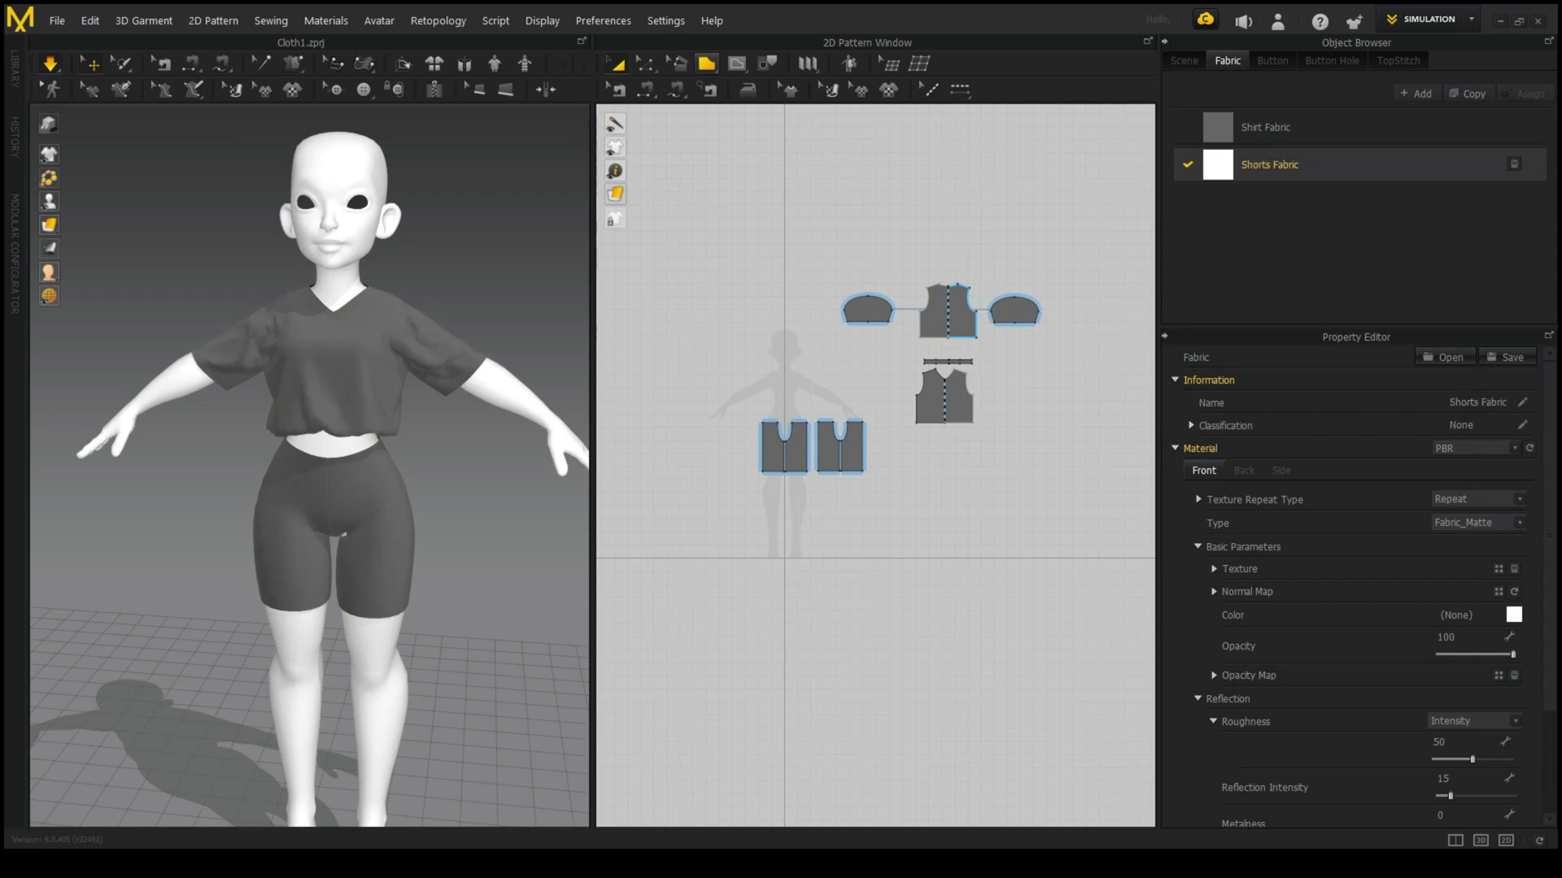
# - Enter 5 in Shirt Fabric's settings and apply Shorts Fabric to the shorts patterns
pyautogui.click(1317, 127)
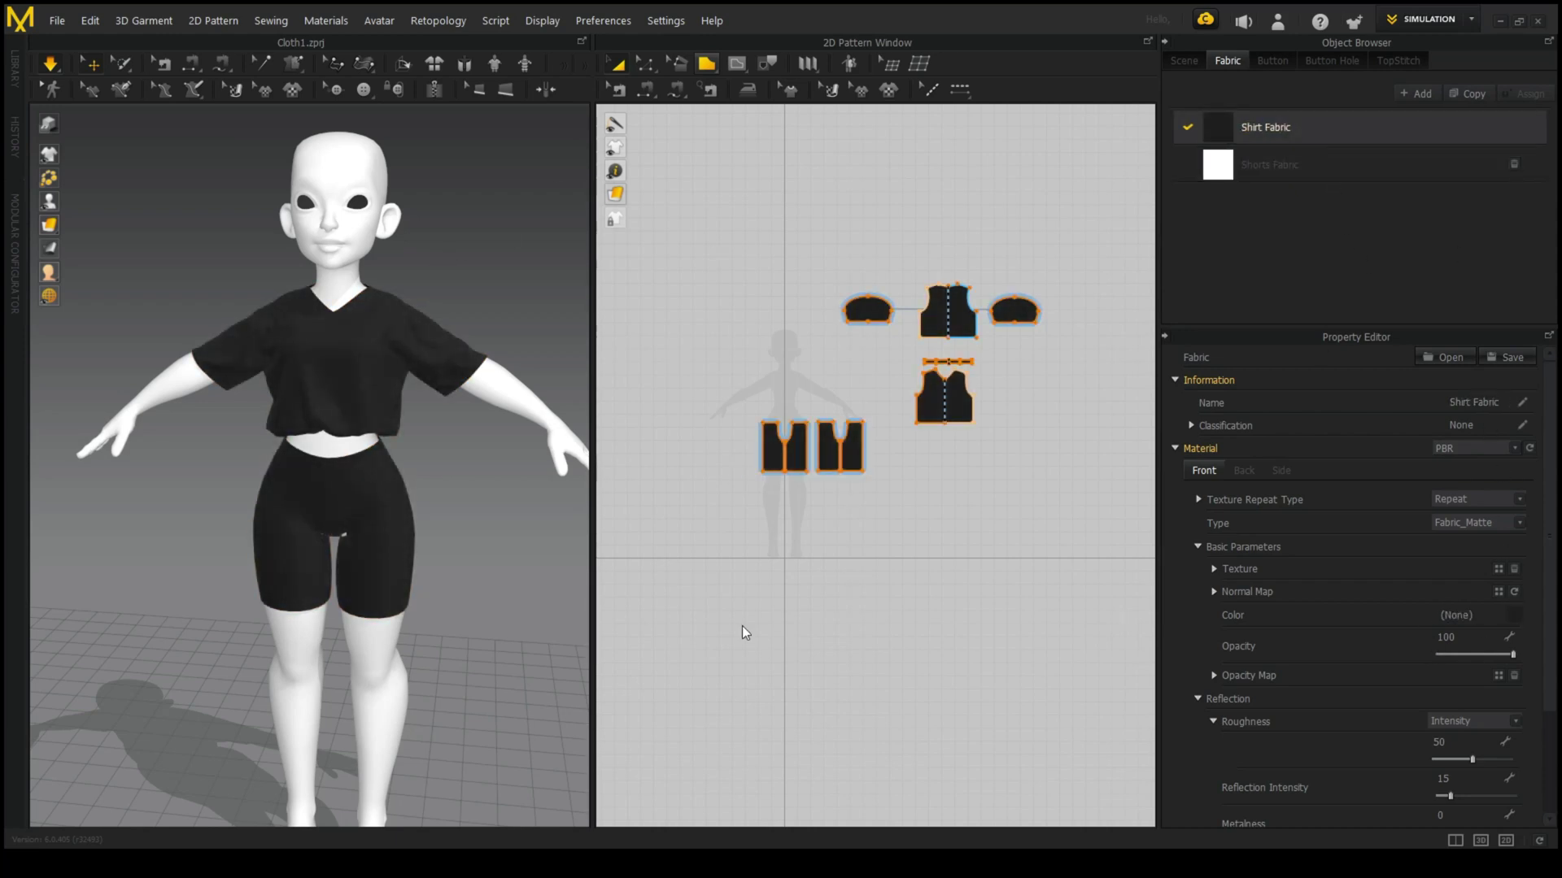
pyautogui.scroll(-3, 1481, 622)
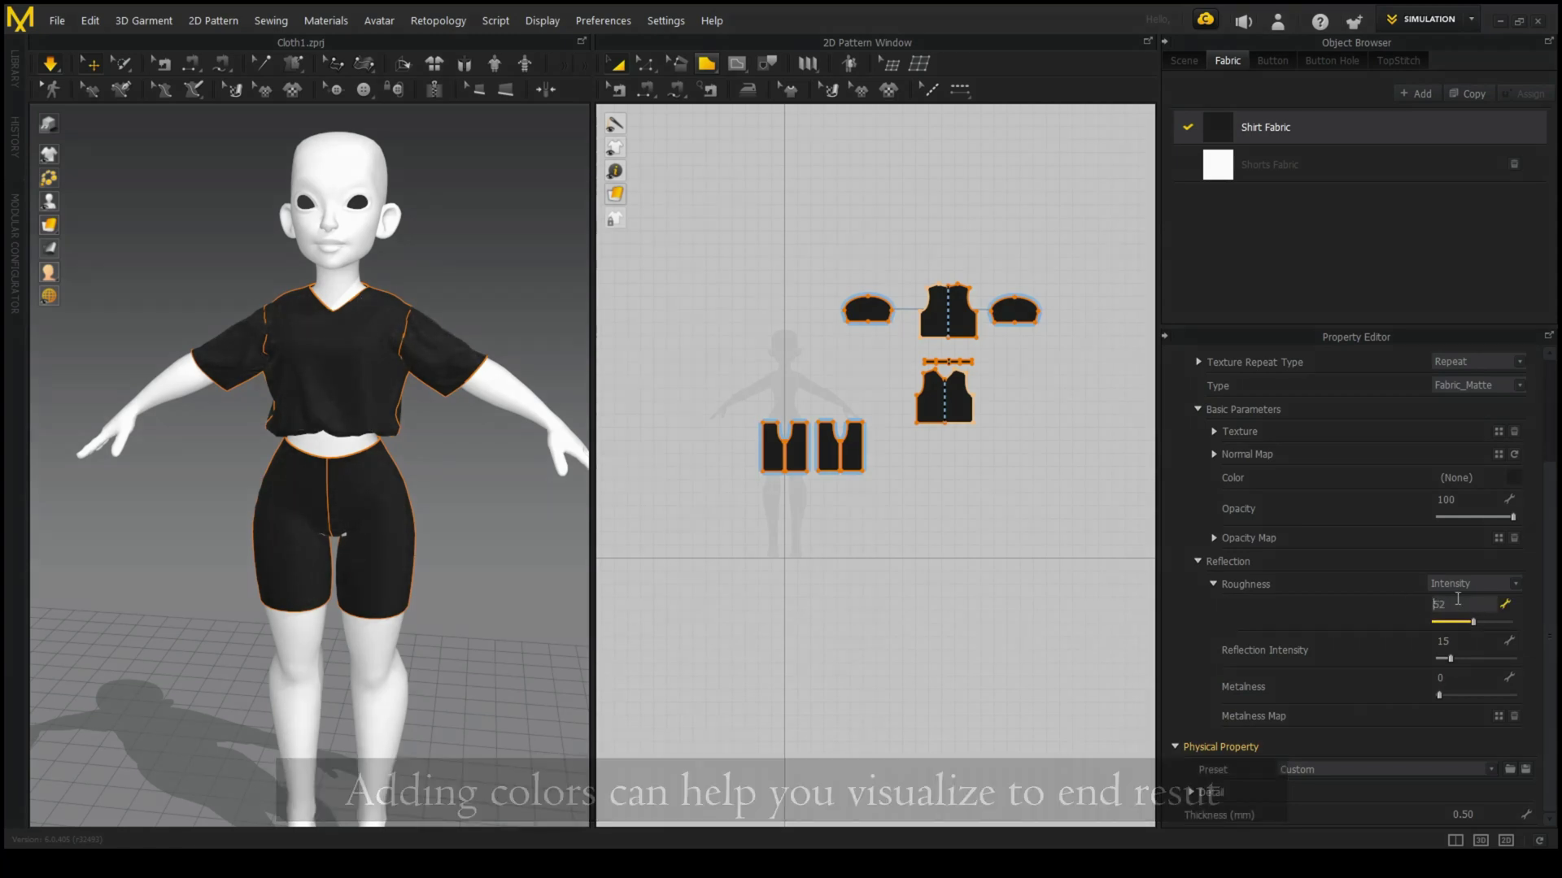
pyautogui.write('5')
pyautogui.click(1268, 164)
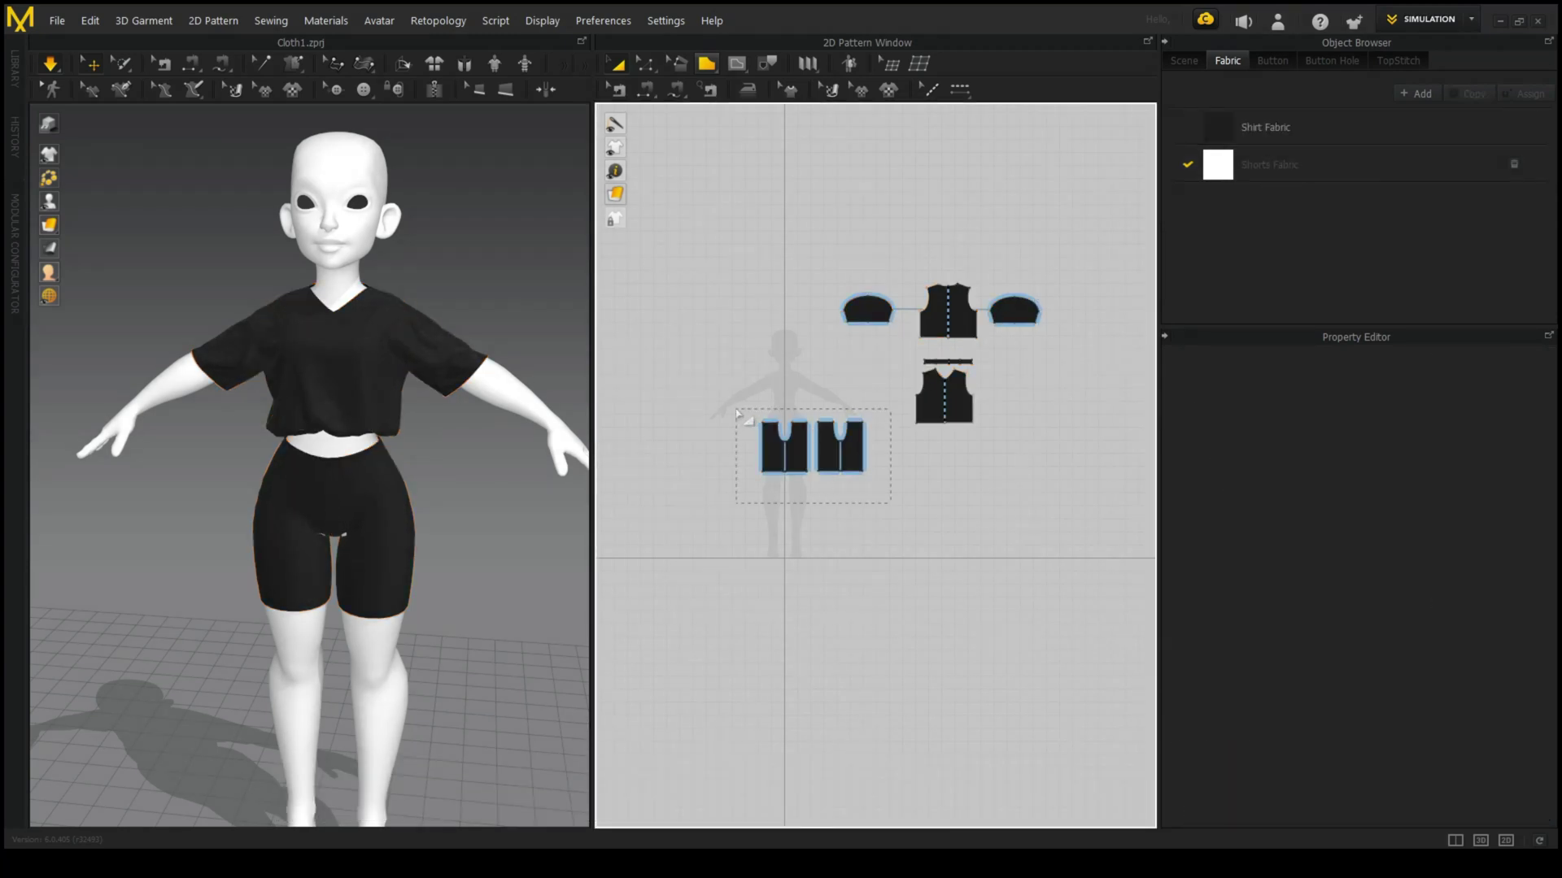
pyautogui.click(1326, 163)
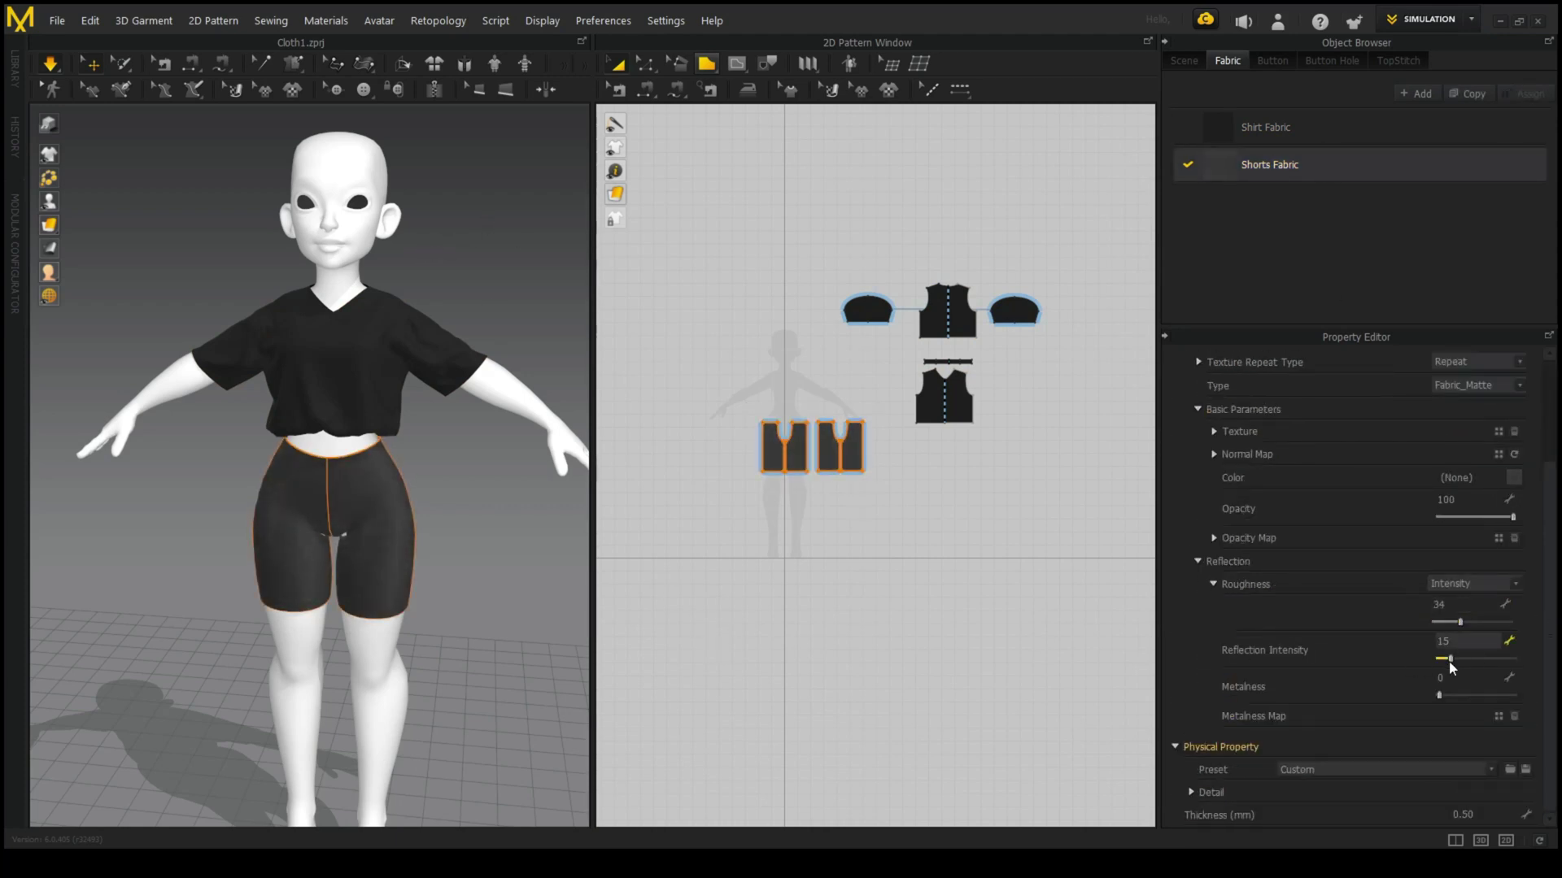
# - Select the shirt's body piece and display the Shirt Fabric material settings
pyautogui.moveTo(502, 565); pyautogui.dragTo(488, 521, button='right')
pyautogui.click(395, 400)
pyautogui.click(1357, 141)
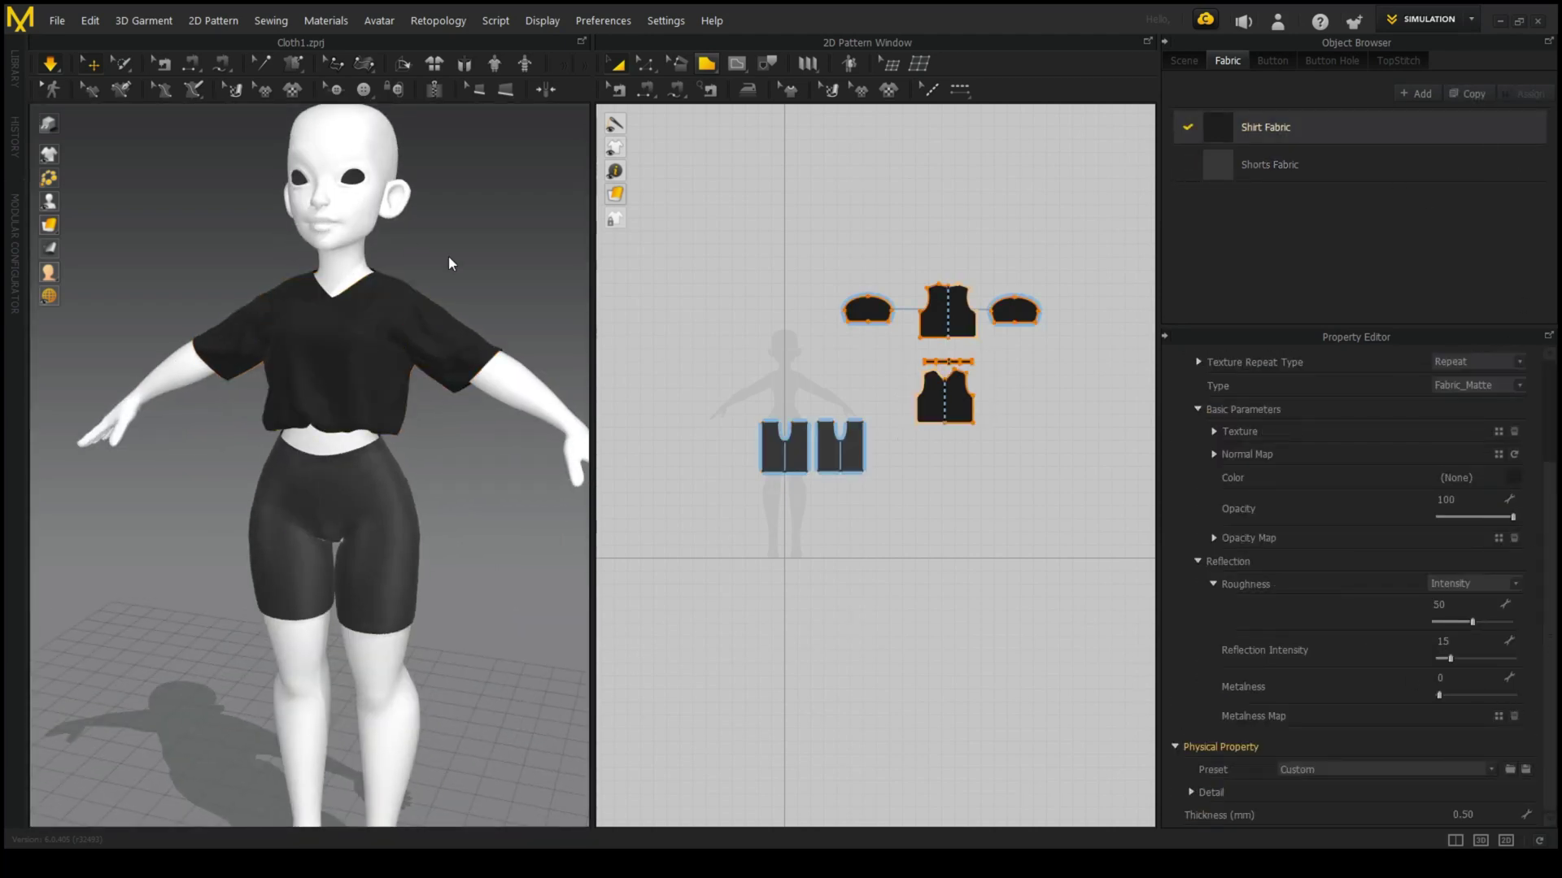
pyautogui.scroll(-2, 390, 392)
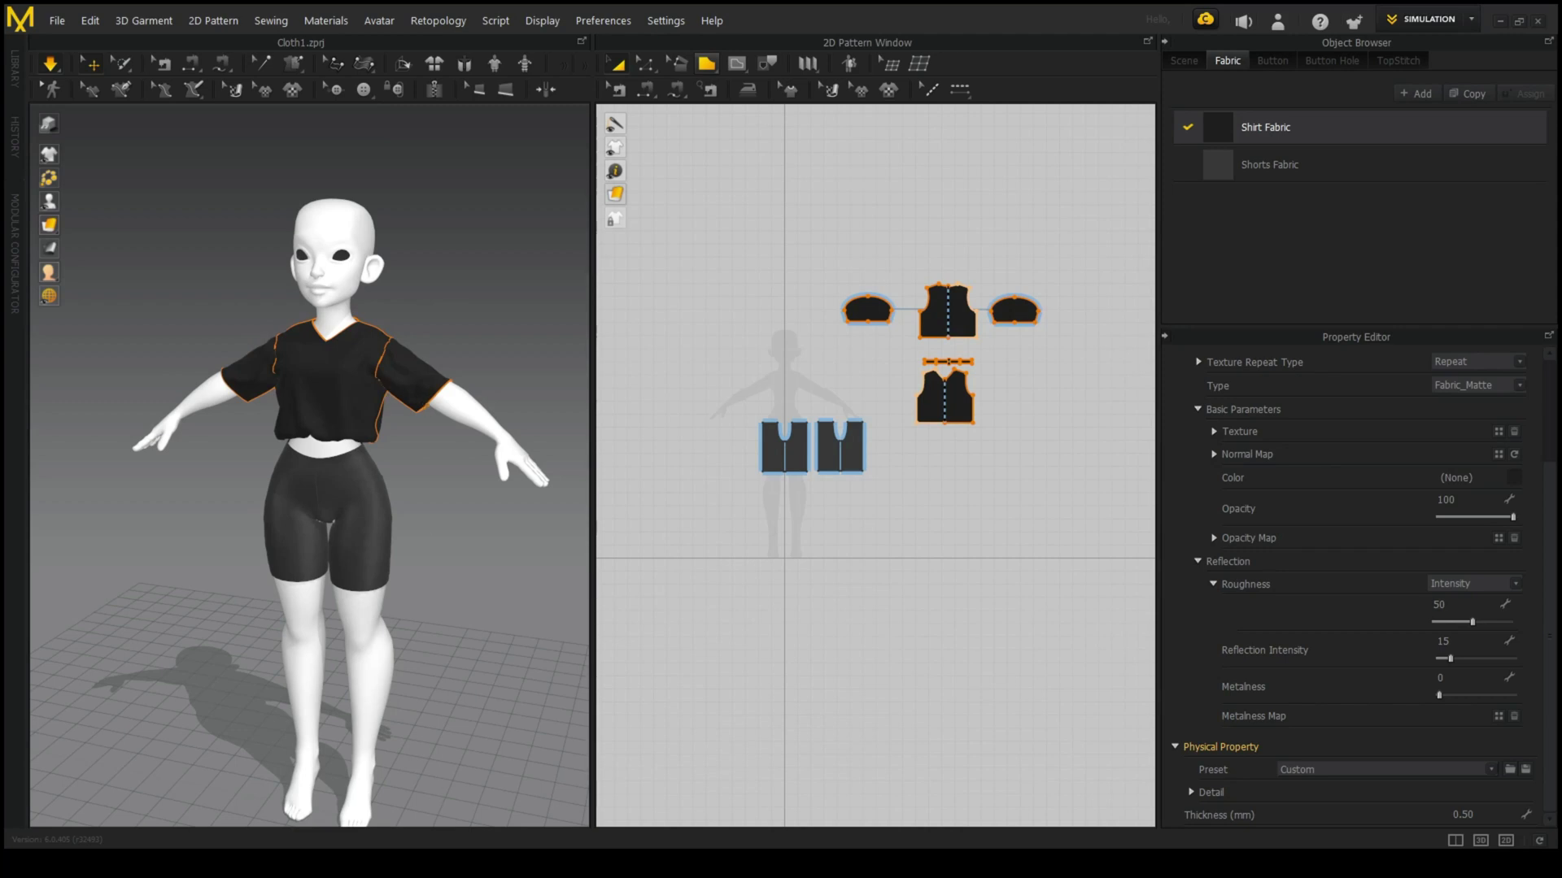
# - Select the front shirt body, the sleeve hem line and a shorts panel edge
pyautogui.scroll(5, 943, 326)
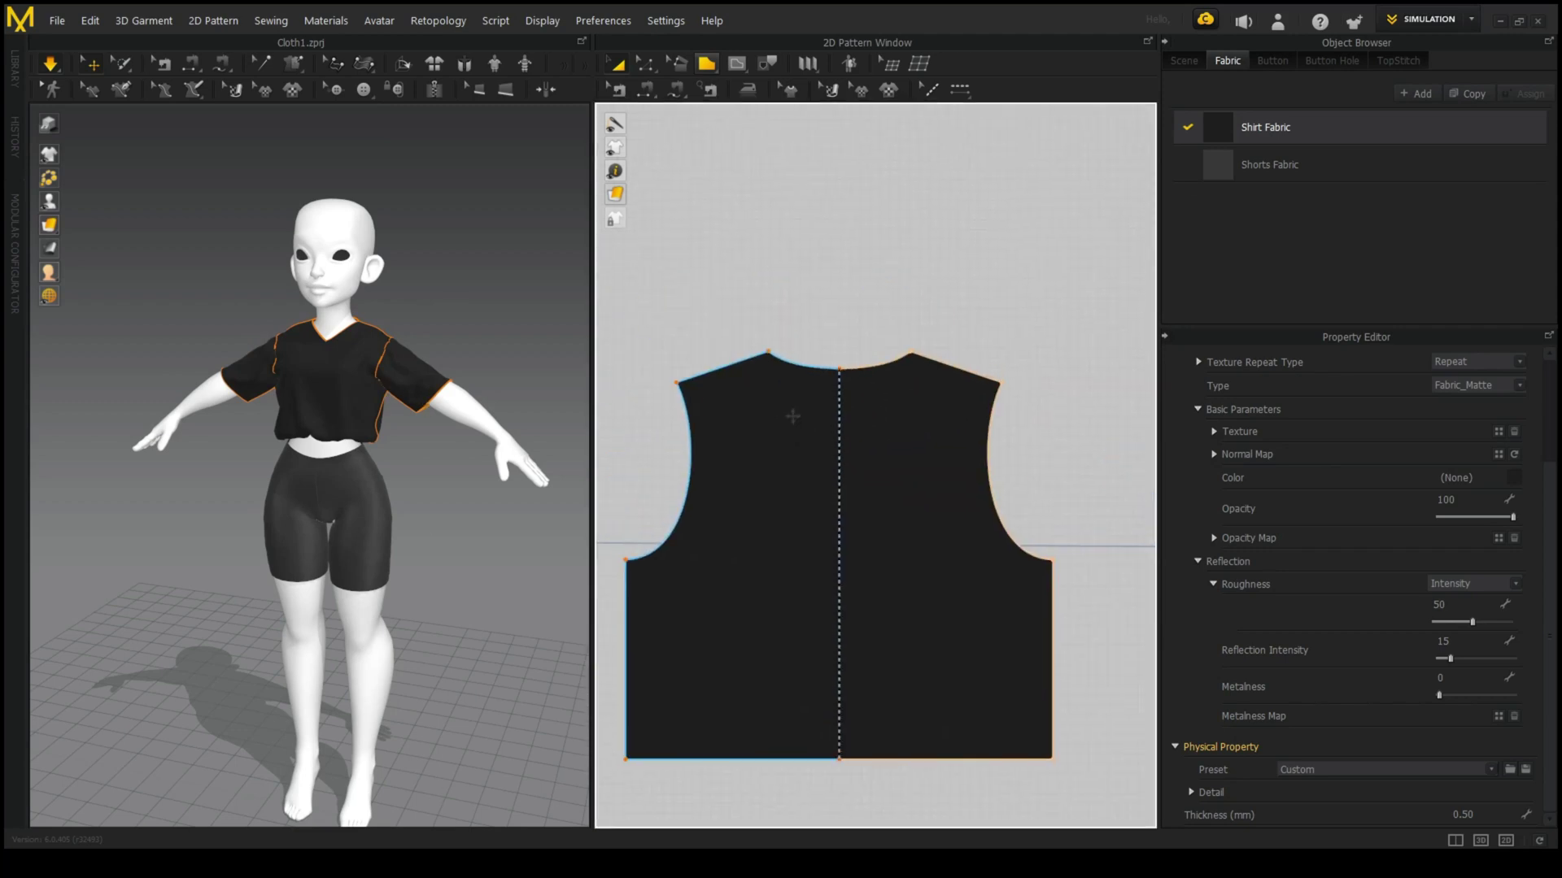
pyautogui.click(944, 569)
pyautogui.scroll(-2, 943, 714)
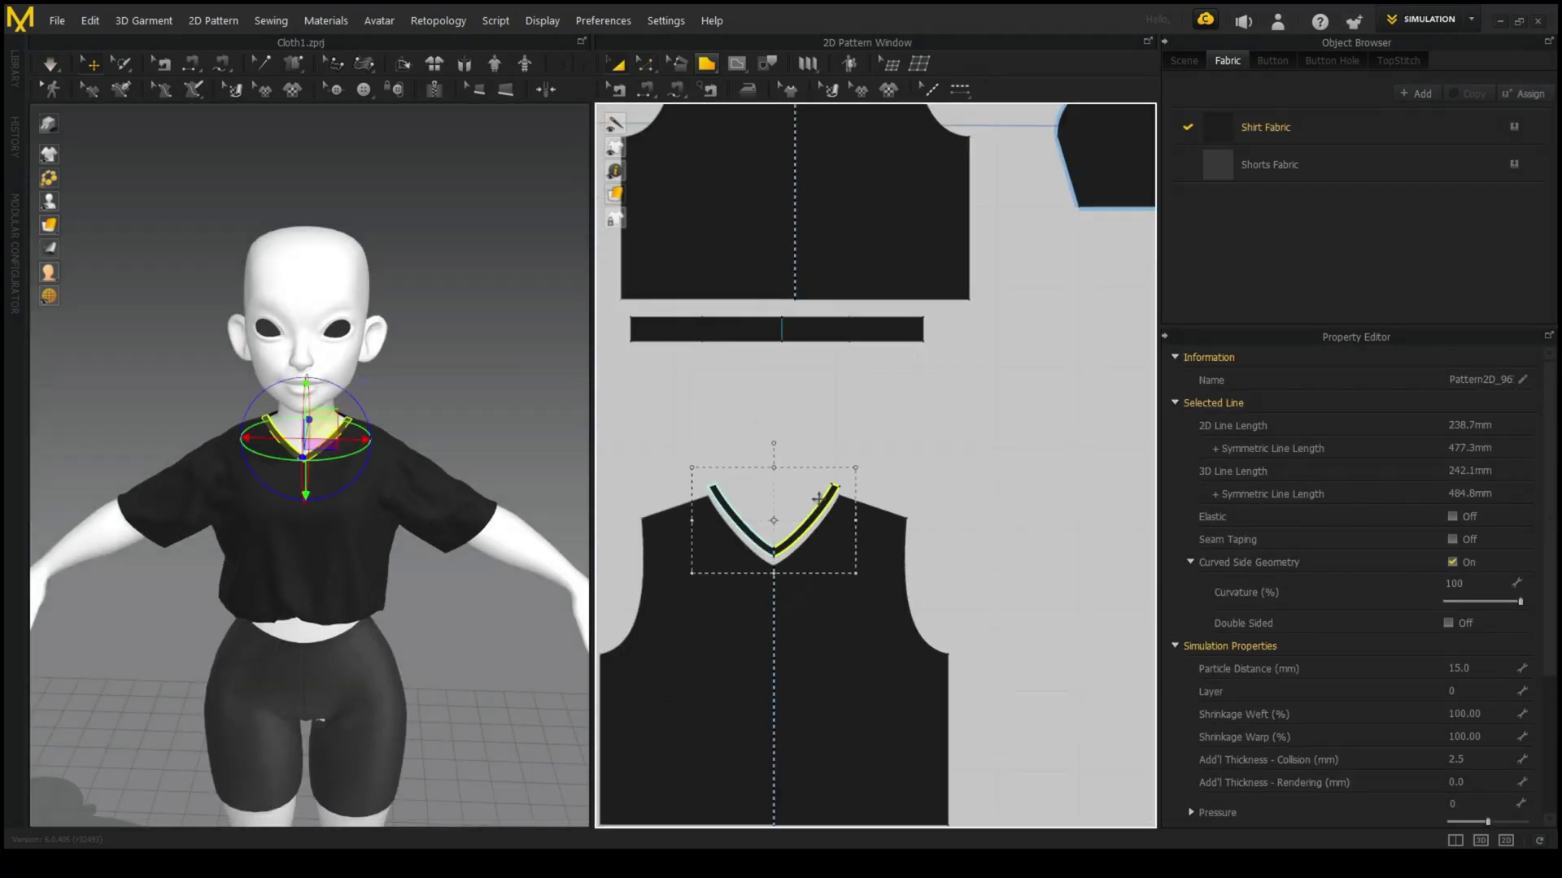
pyautogui.click(1005, 425)
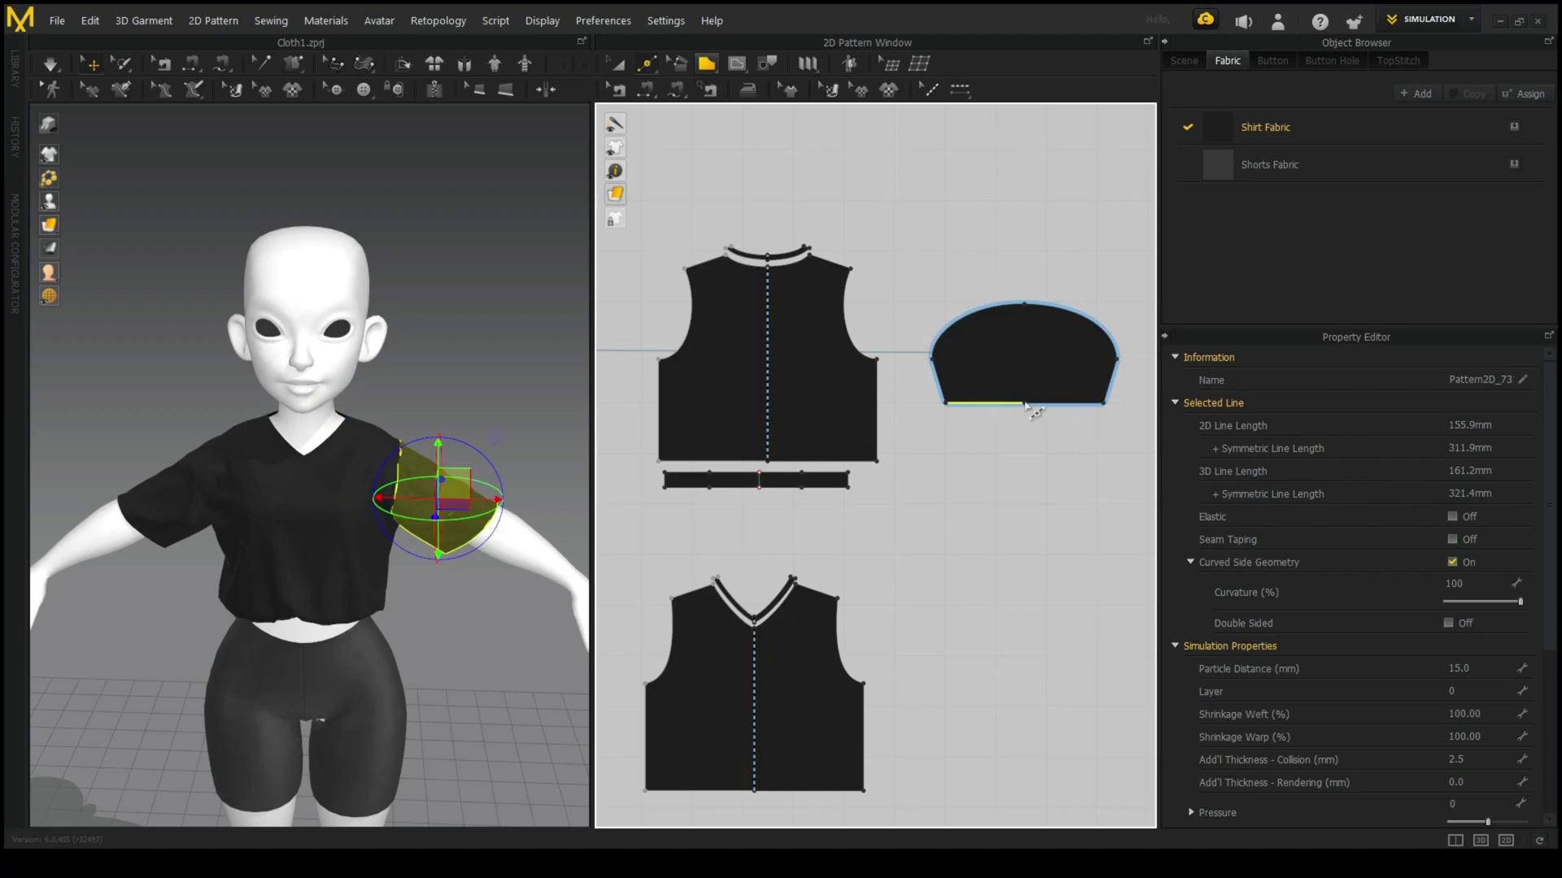
pyautogui.click(1012, 422)
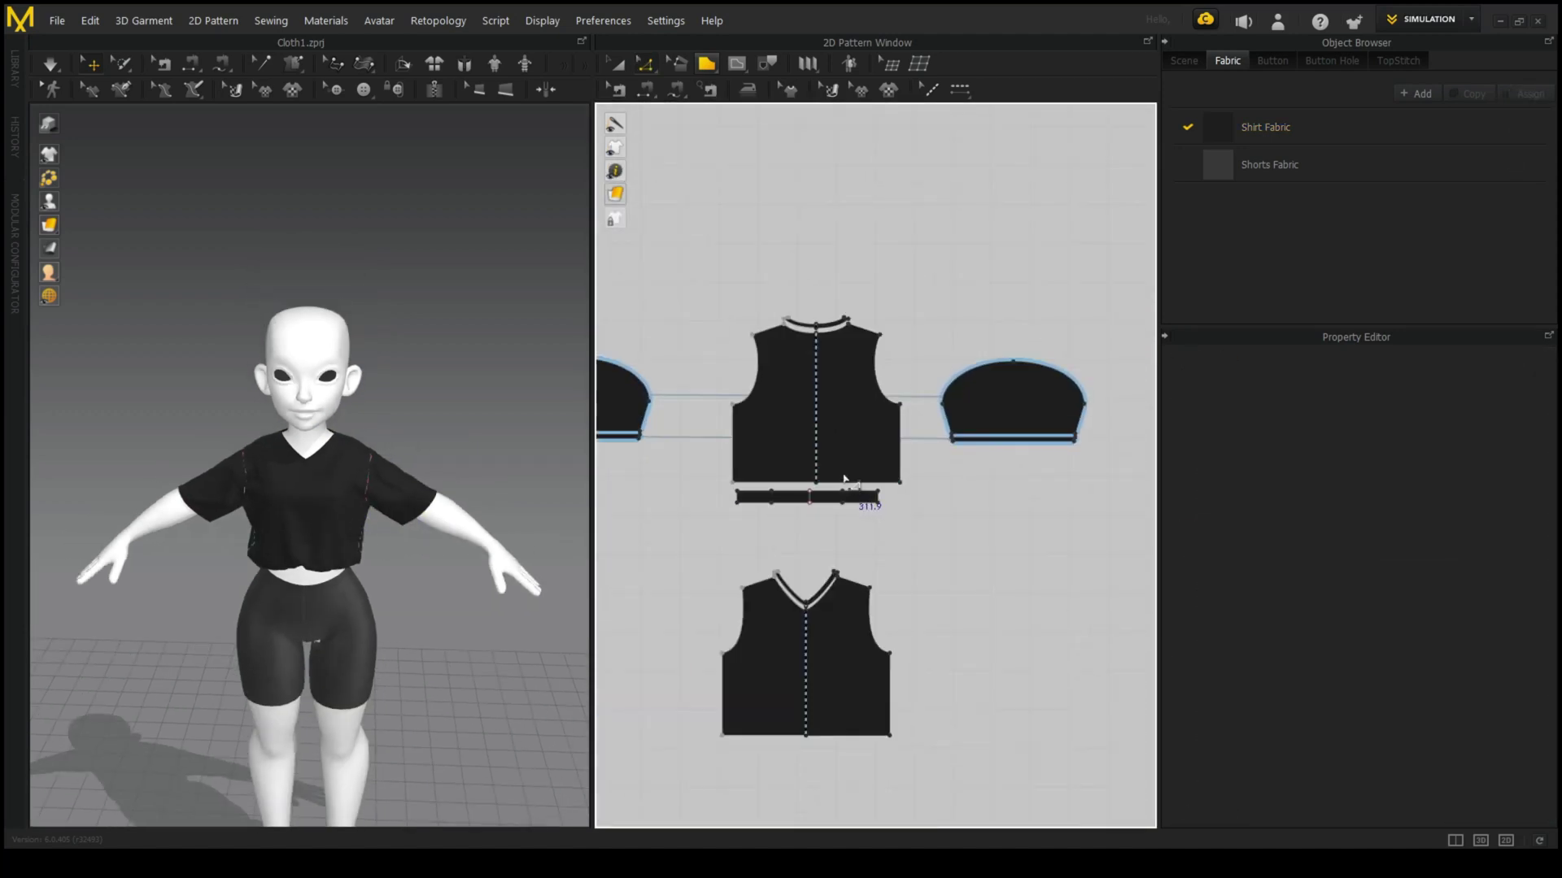
pyautogui.scroll(3, 512, 456)
pyautogui.scroll(3, 437, 459)
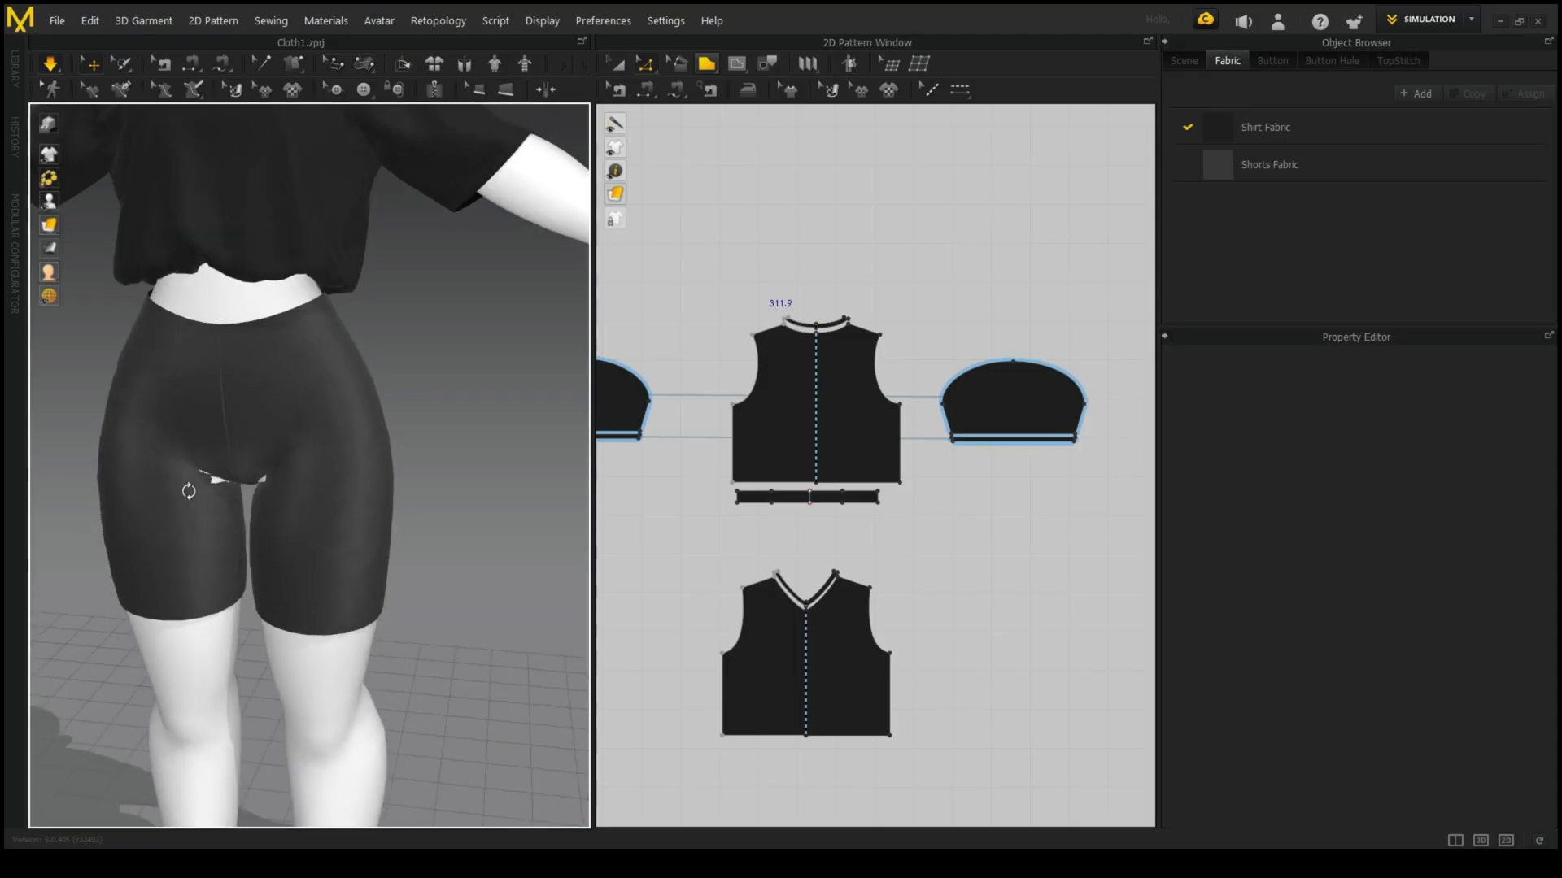
pyautogui.click(244, 482)
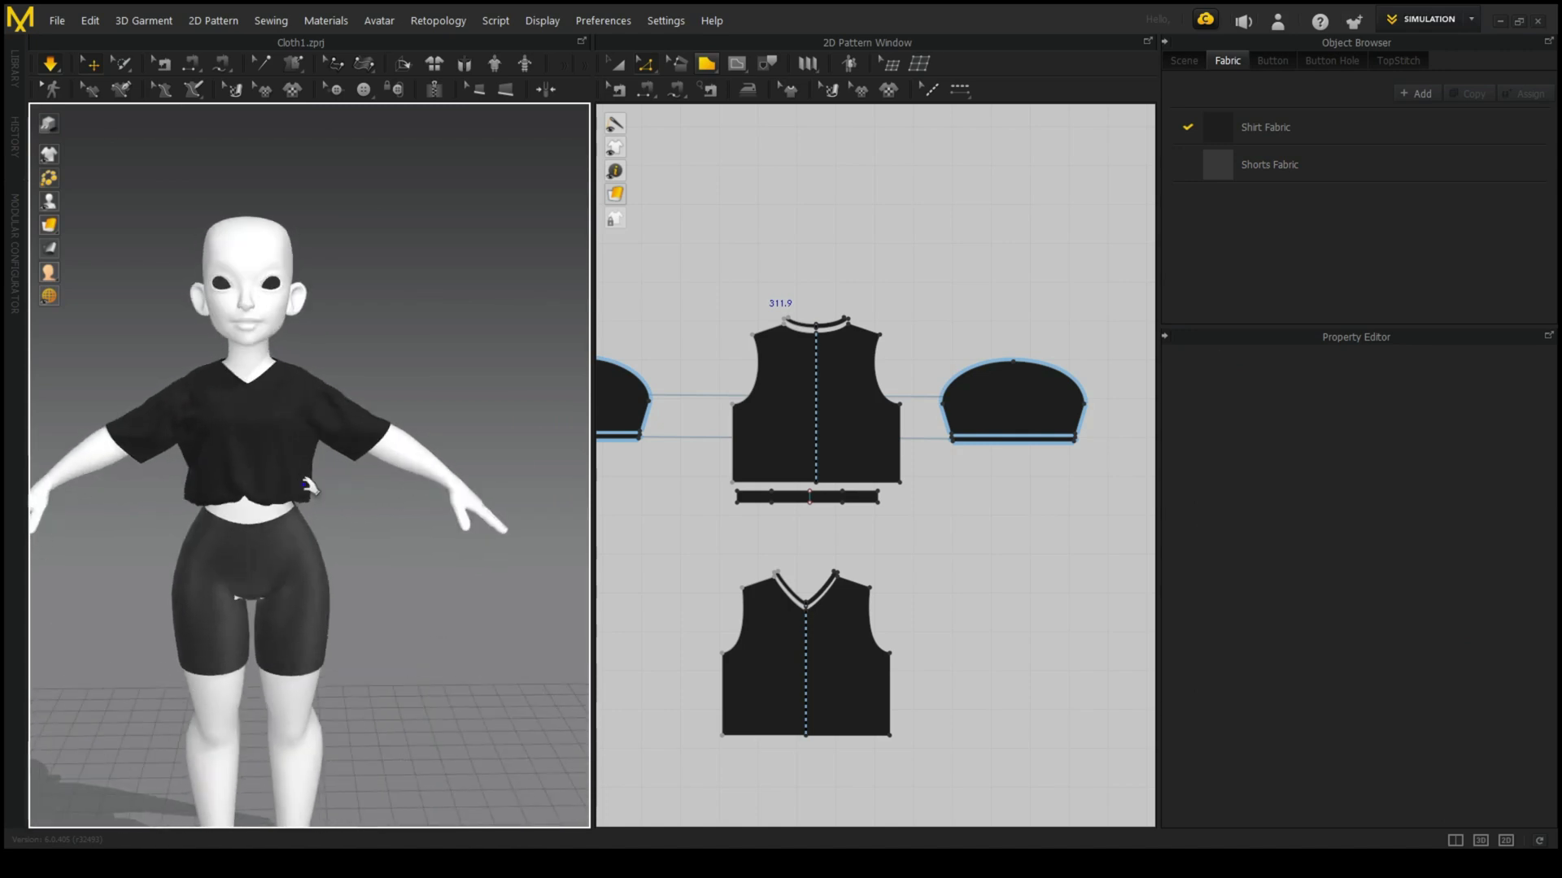
# - Move the band strip so it sits just above the V-neck front piece
pyautogui.click(890, 691)
pyautogui.scroll(2, 784, 505)
pyautogui.click(782, 506)
pyautogui.scroll(-3, 814, 635)
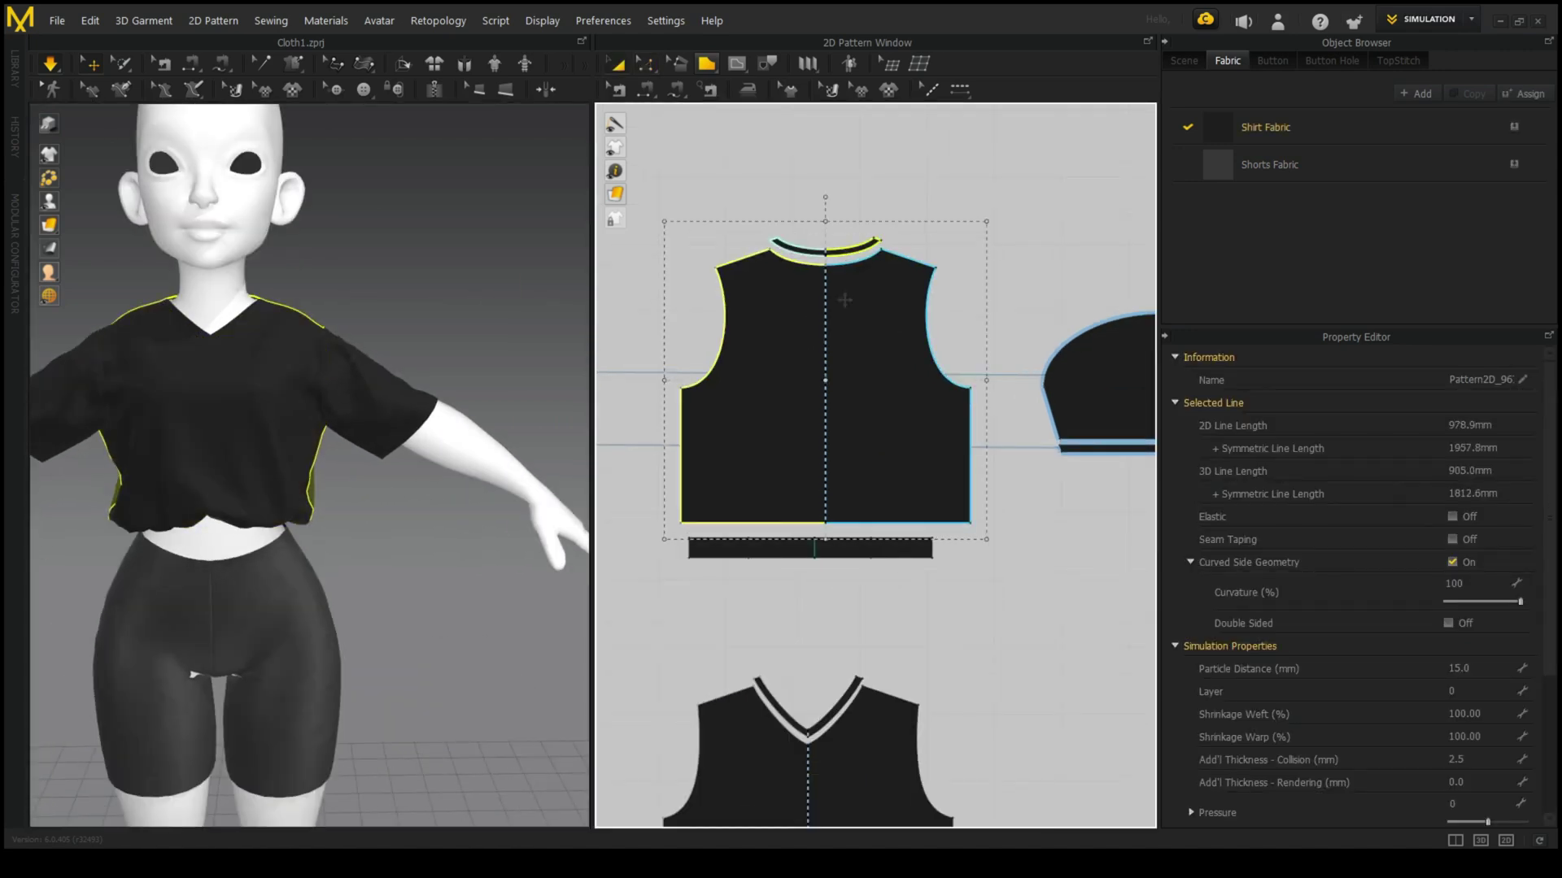
pyautogui.moveTo(848, 745); pyautogui.dragTo(846, 740)
pyautogui.moveTo(834, 409); pyautogui.dragTo(836, 477)
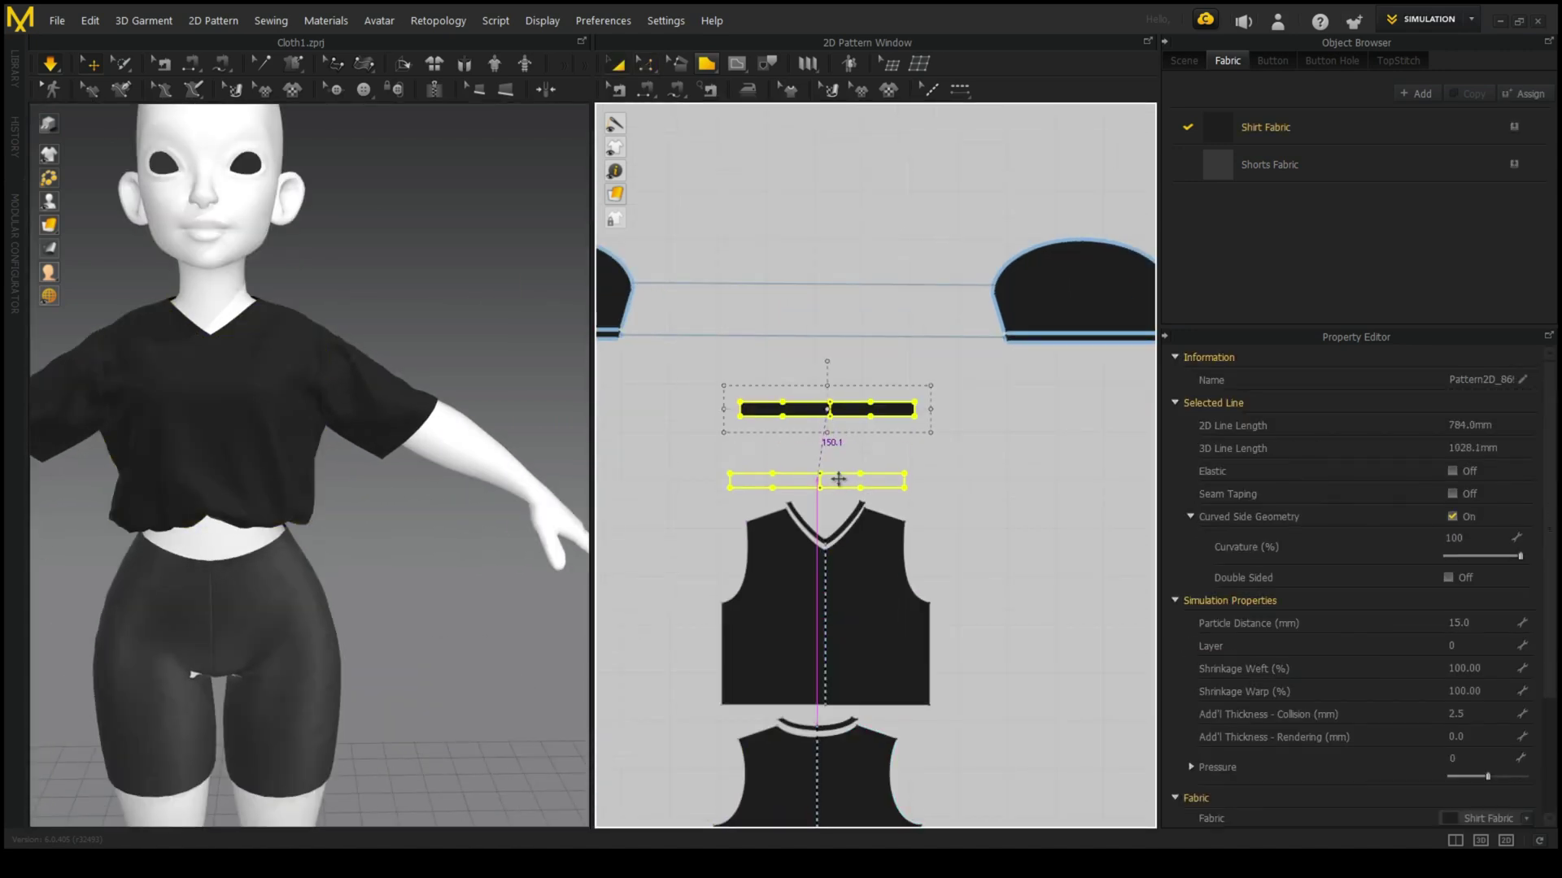
pyautogui.scroll(4, 824, 487)
pyautogui.scroll(1, 810, 487)
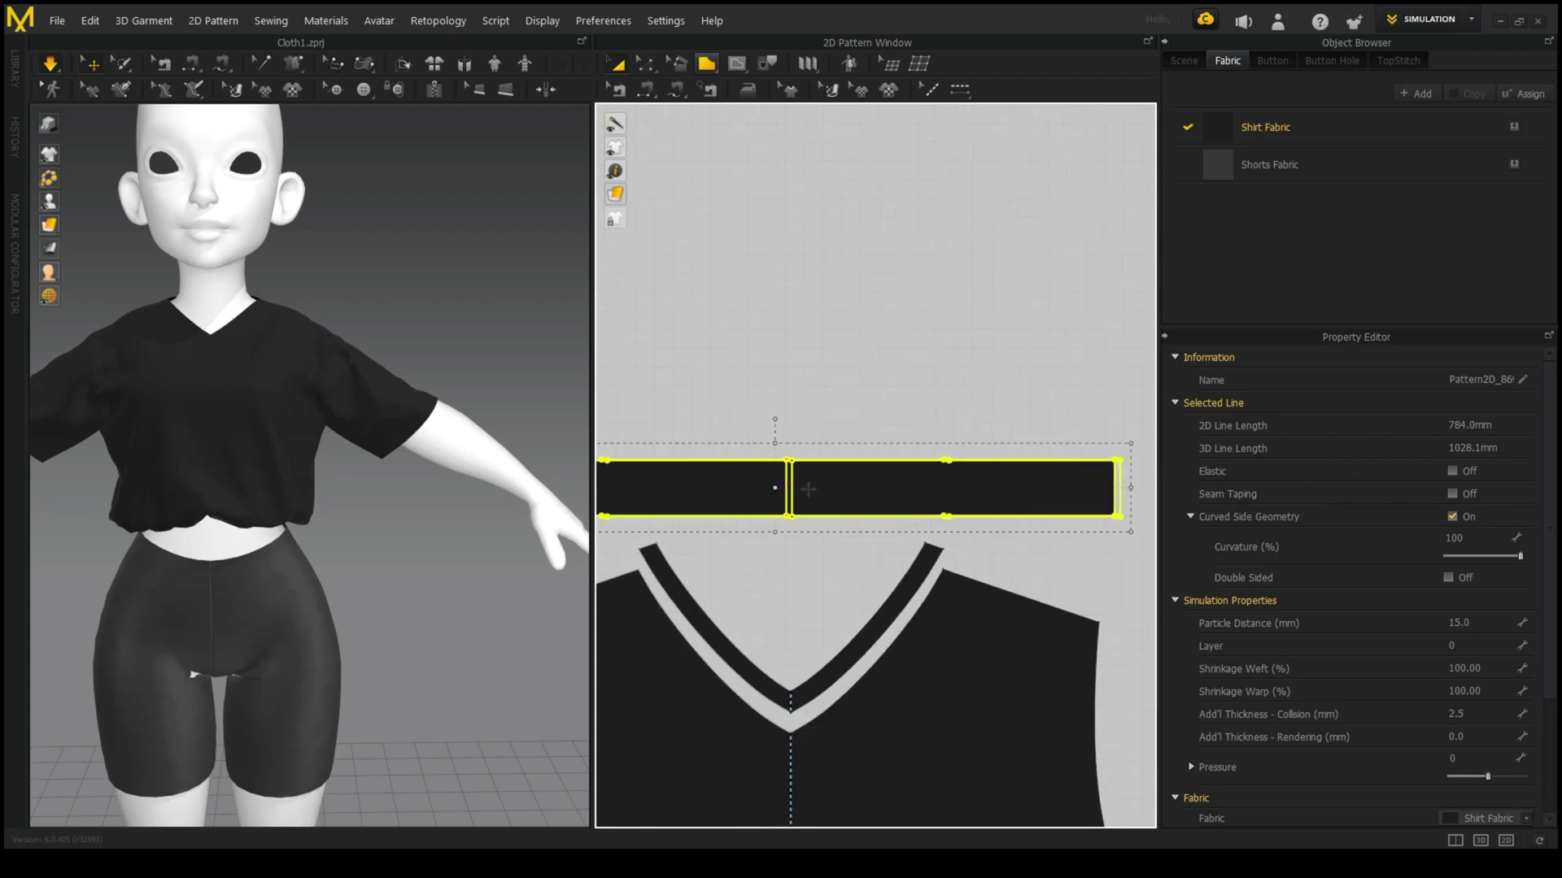
pyautogui.scroll(-3, 811, 488)
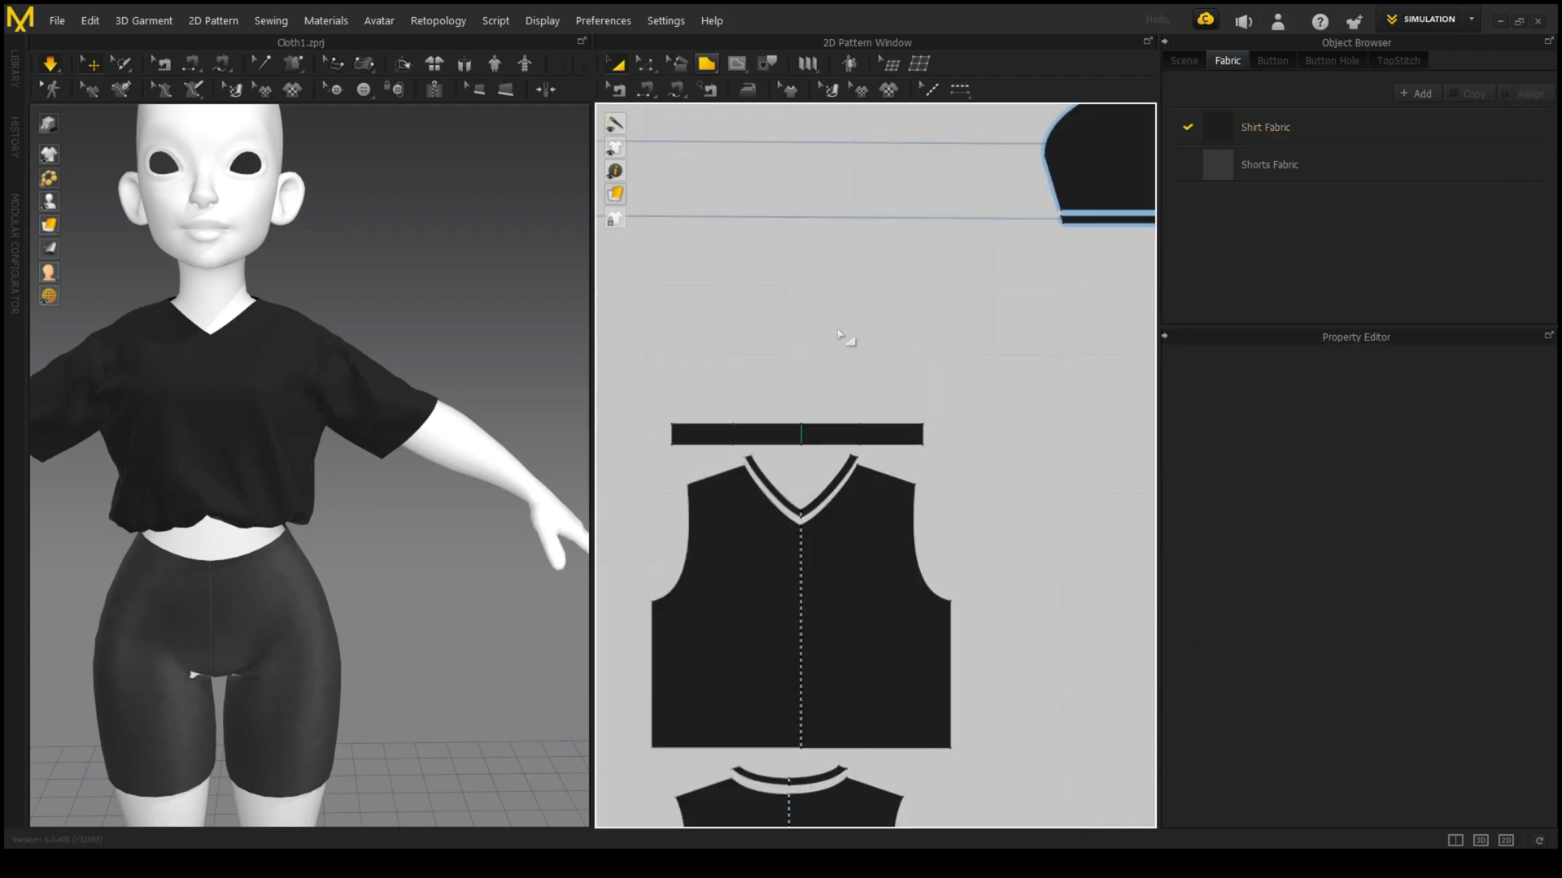
pyautogui.scroll(-2, 847, 338)
# - Select the left sleeve and front piece and show Shirt Fabric's settings for all shirt pieces
pyautogui.click(683, 281)
pyautogui.scroll(2, 935, 293)
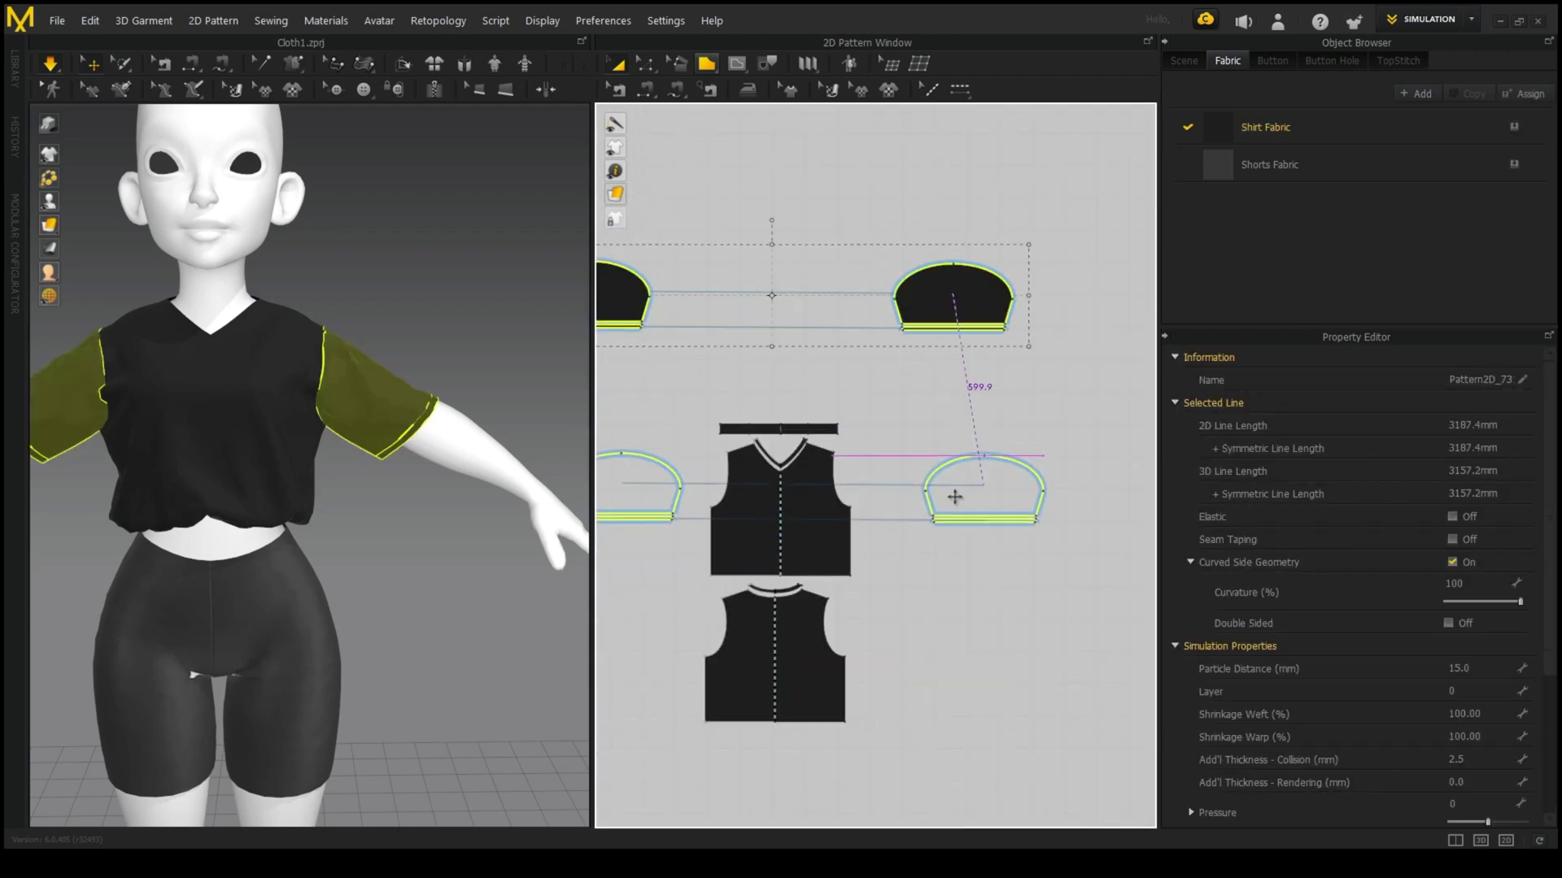
pyautogui.scroll(-2, 955, 497)
pyautogui.scroll(-2, 941, 401)
pyautogui.click(336, 559)
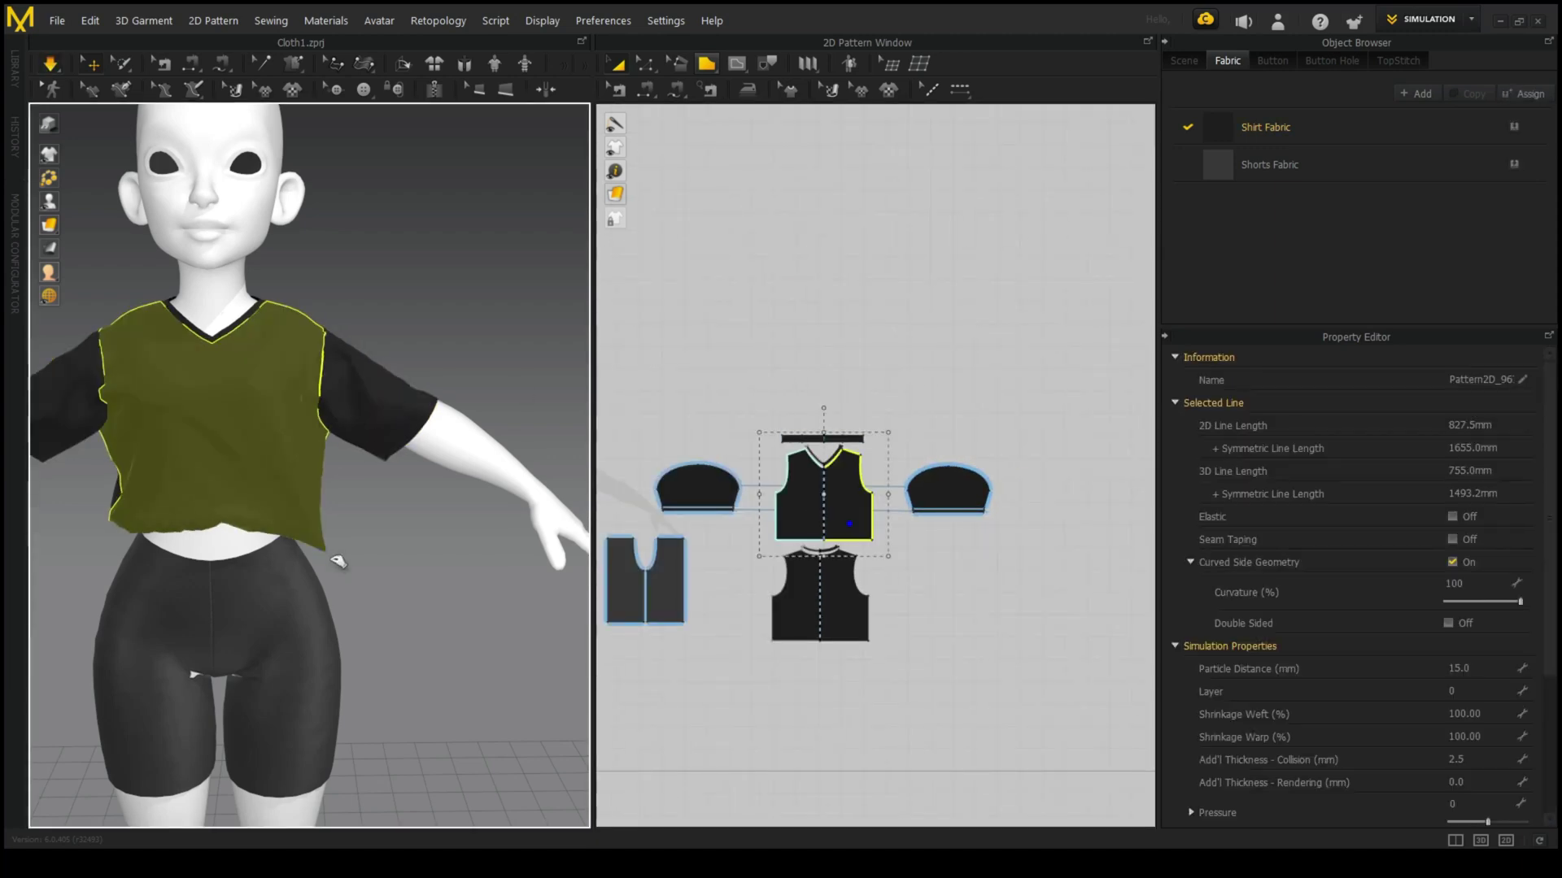
pyautogui.click(1265, 127)
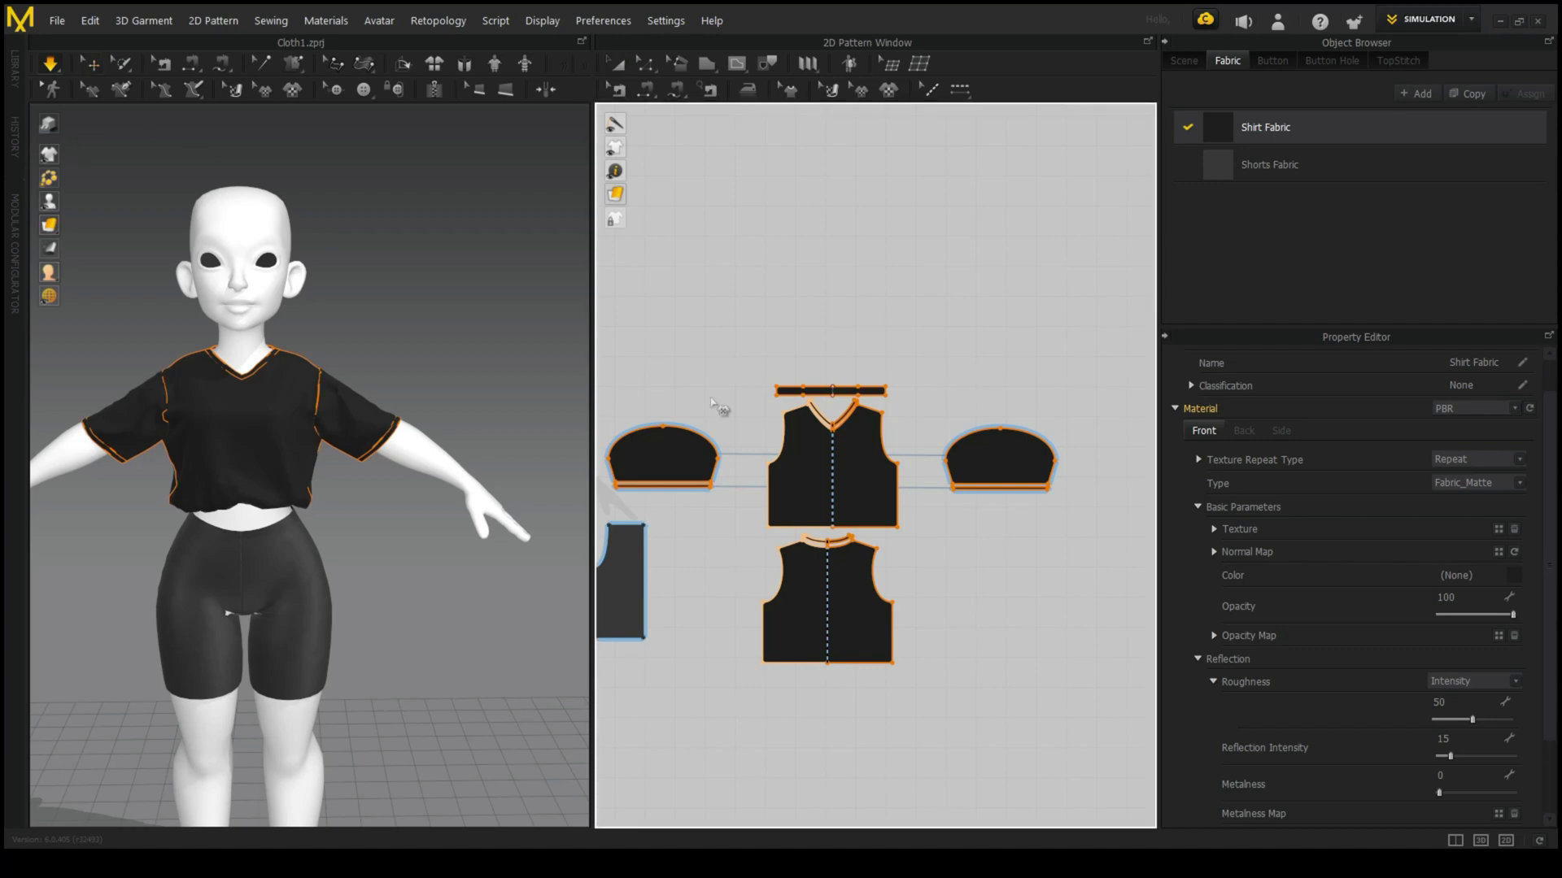
# - Enlarge the Champion logo on the front piece and move it up the chest
pyautogui.scroll(3, 805, 447)
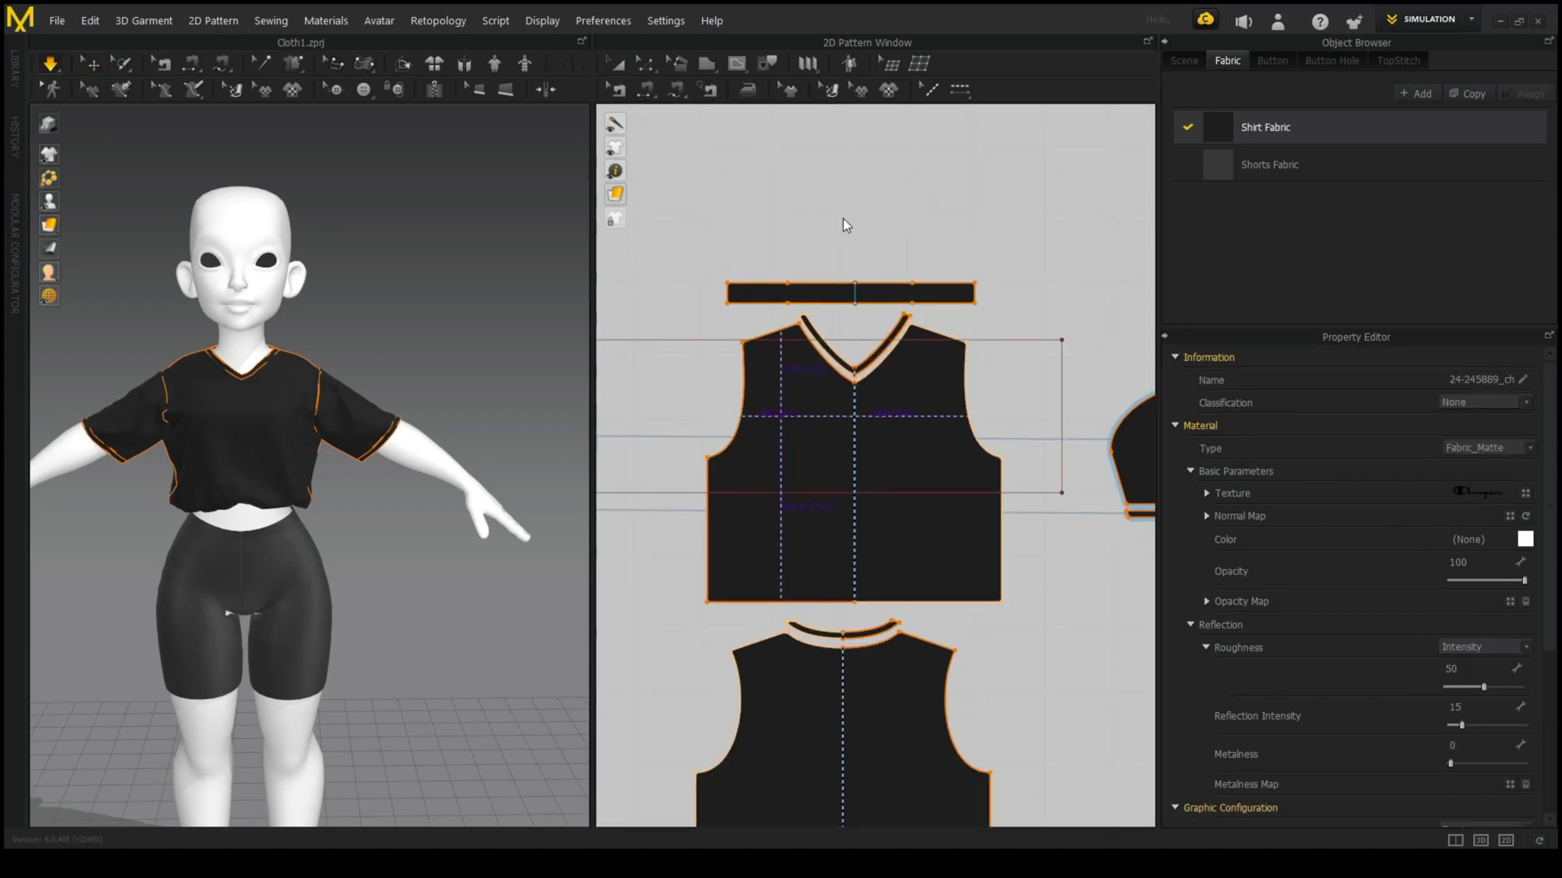
pyautogui.scroll(-2, 866, 180)
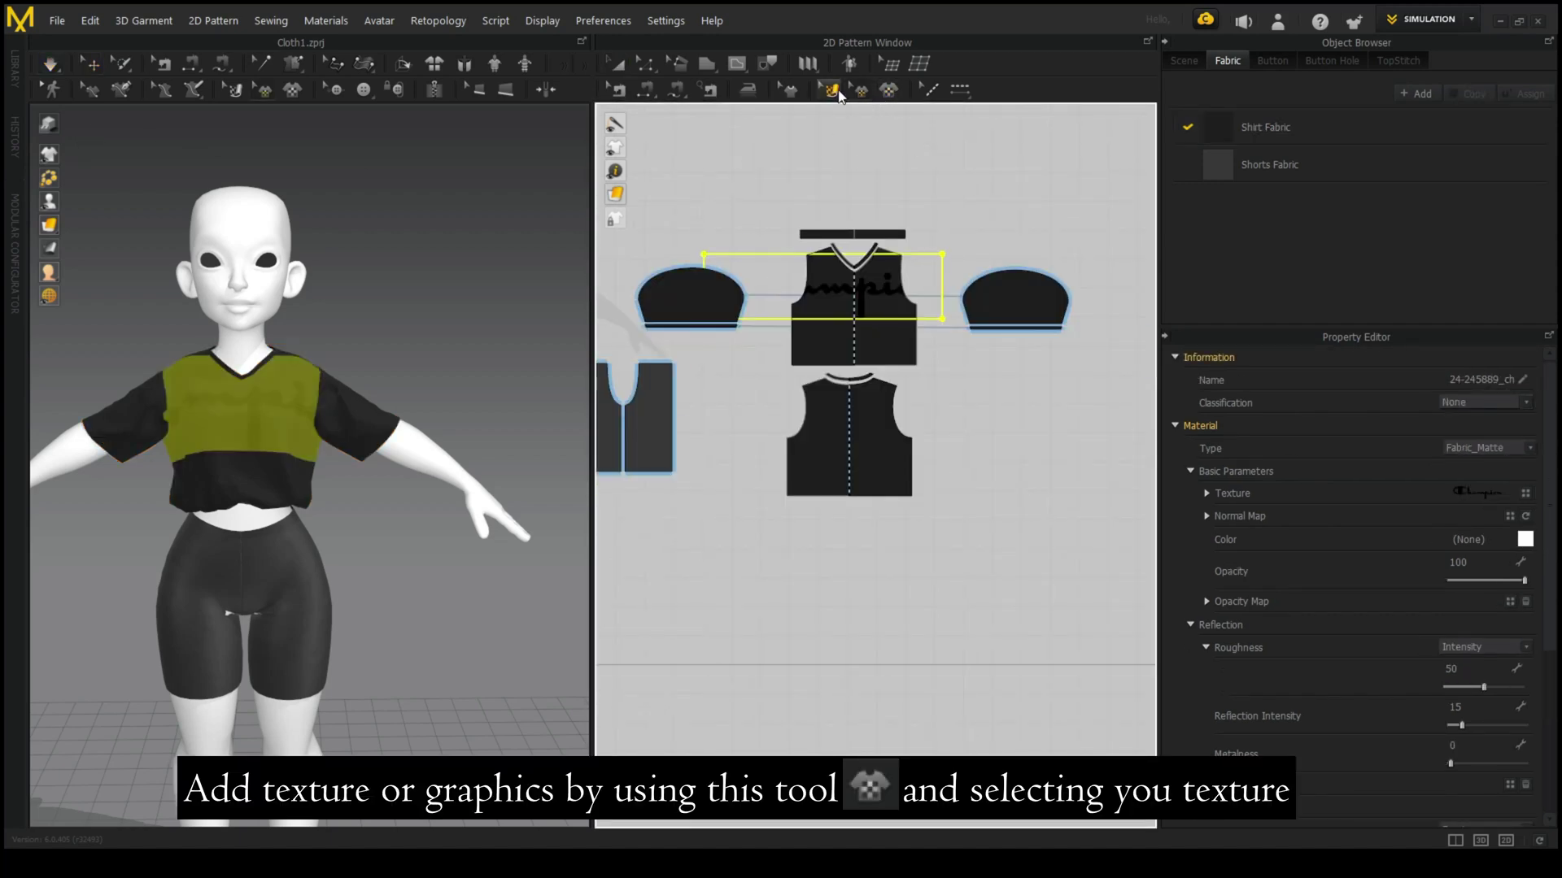
pyautogui.scroll(2, 968, 249)
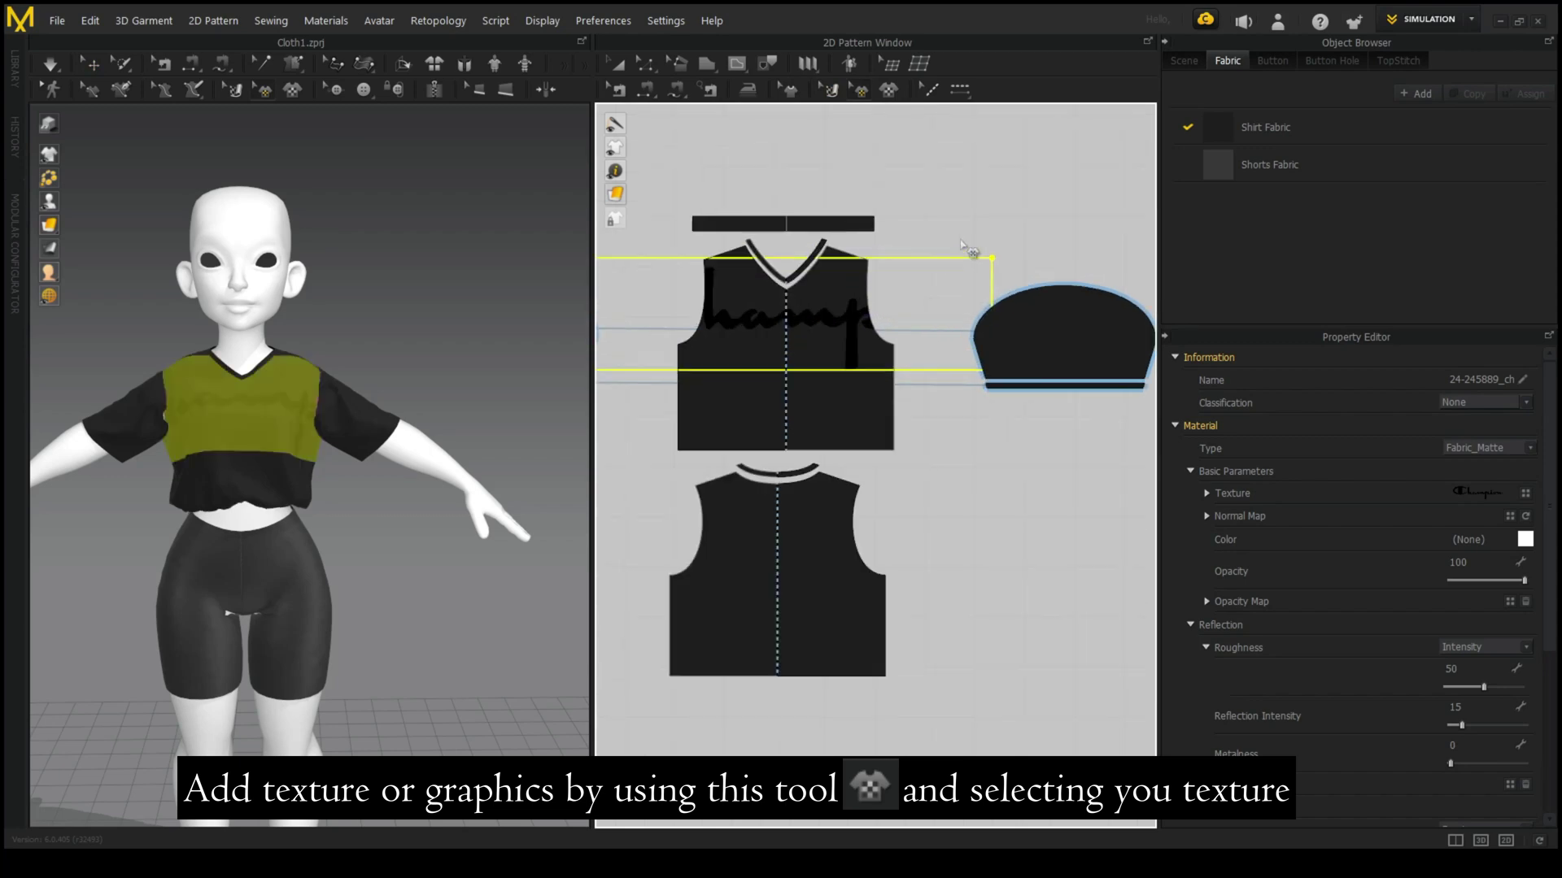
pyautogui.click(805, 313)
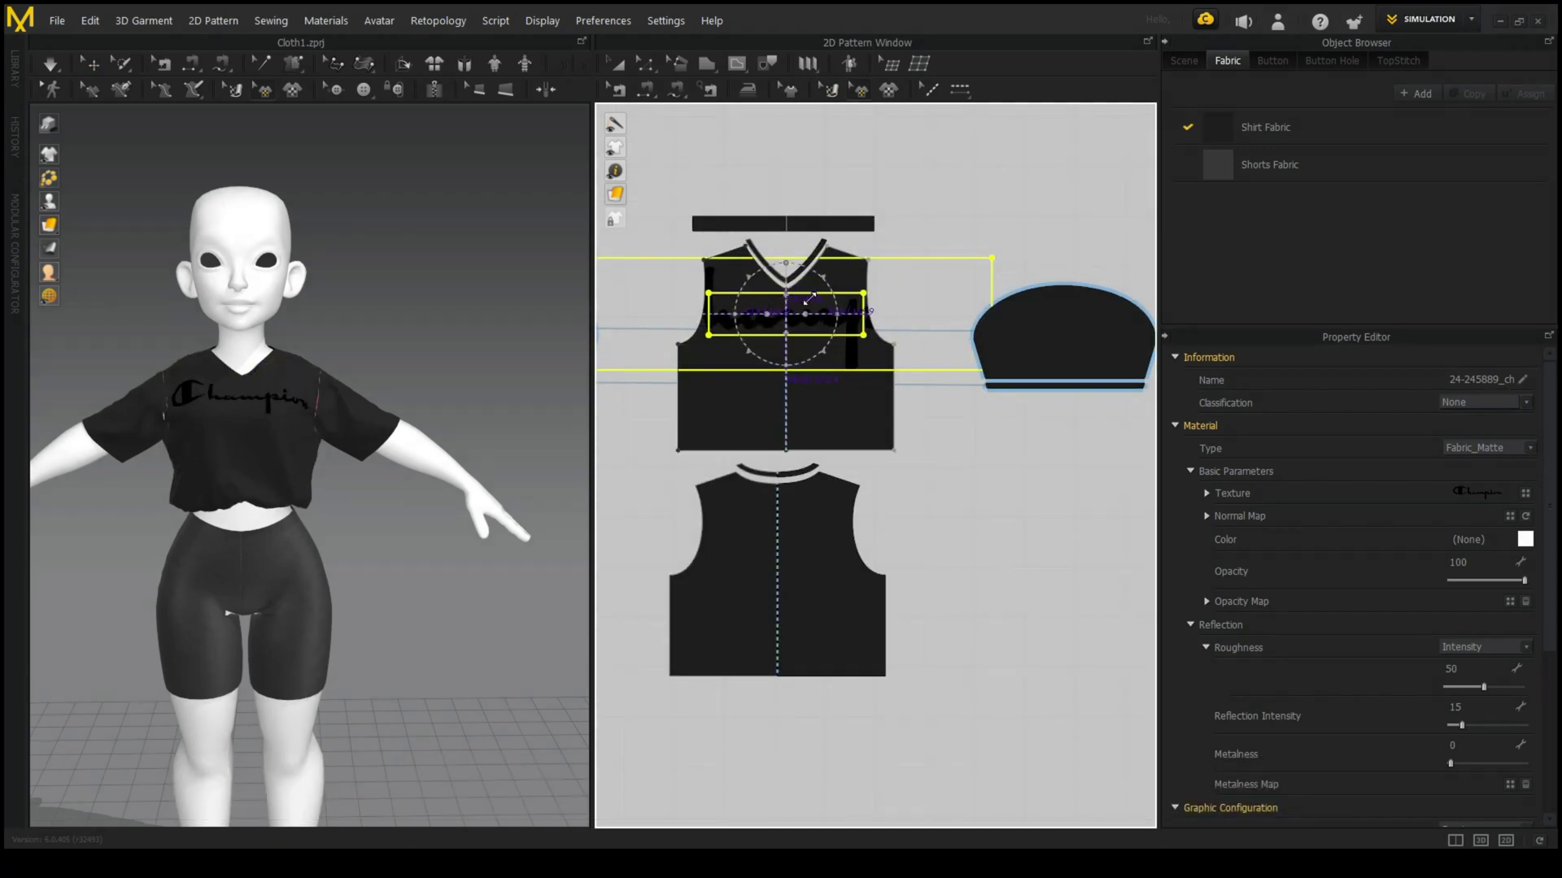
pyautogui.click(366, 342)
pyautogui.scroll(2, 366, 341)
pyautogui.click(837, 359)
pyautogui.scroll(2, 810, 338)
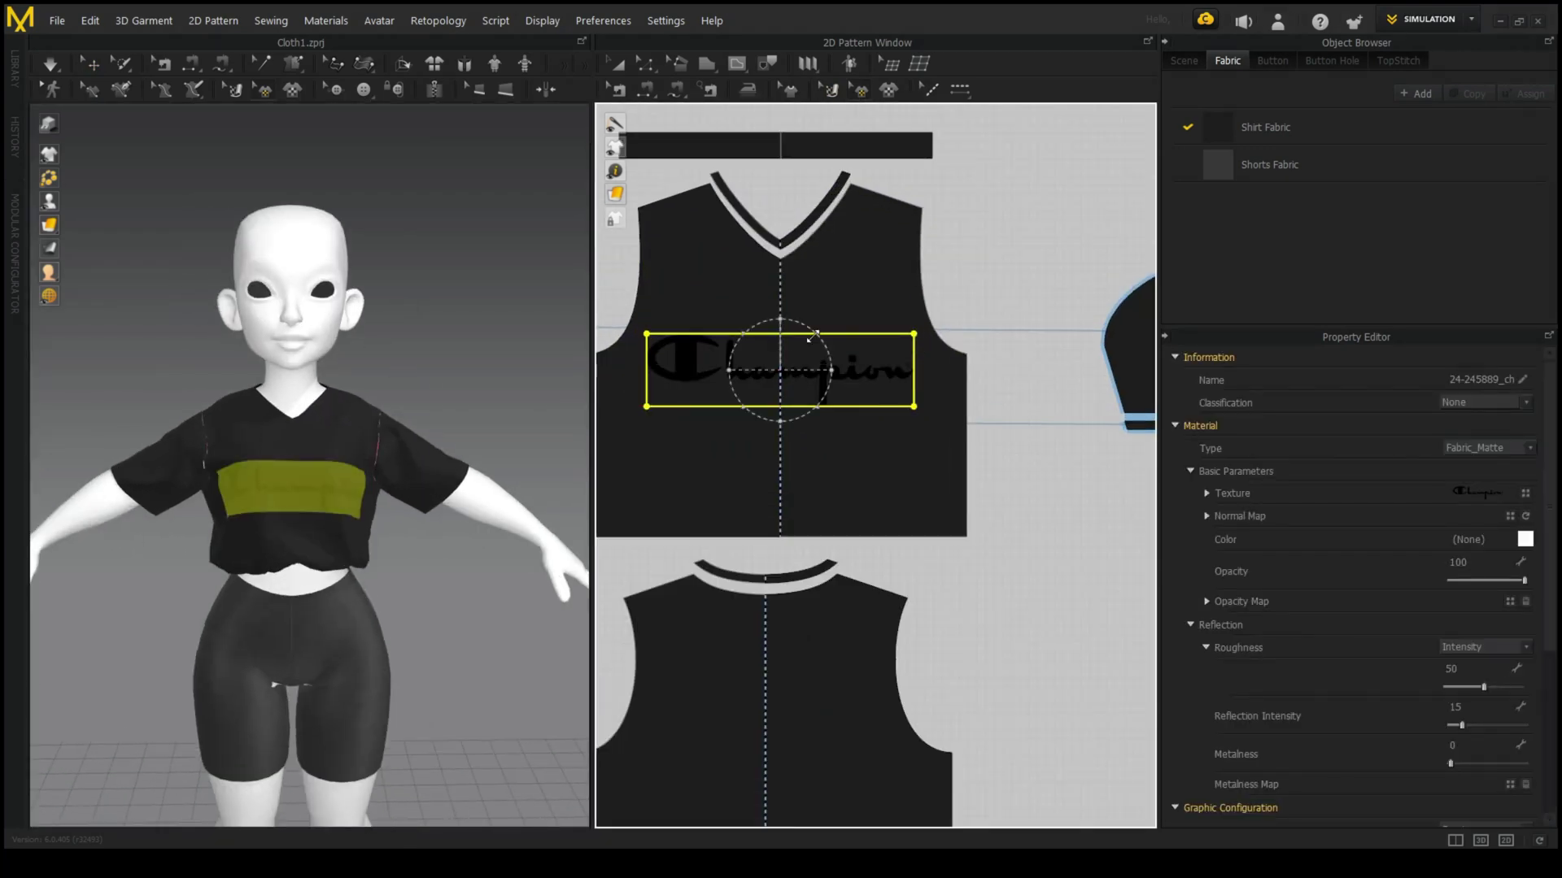
pyautogui.moveTo(810, 336); pyautogui.dragTo(794, 345)
pyautogui.click(988, 258)
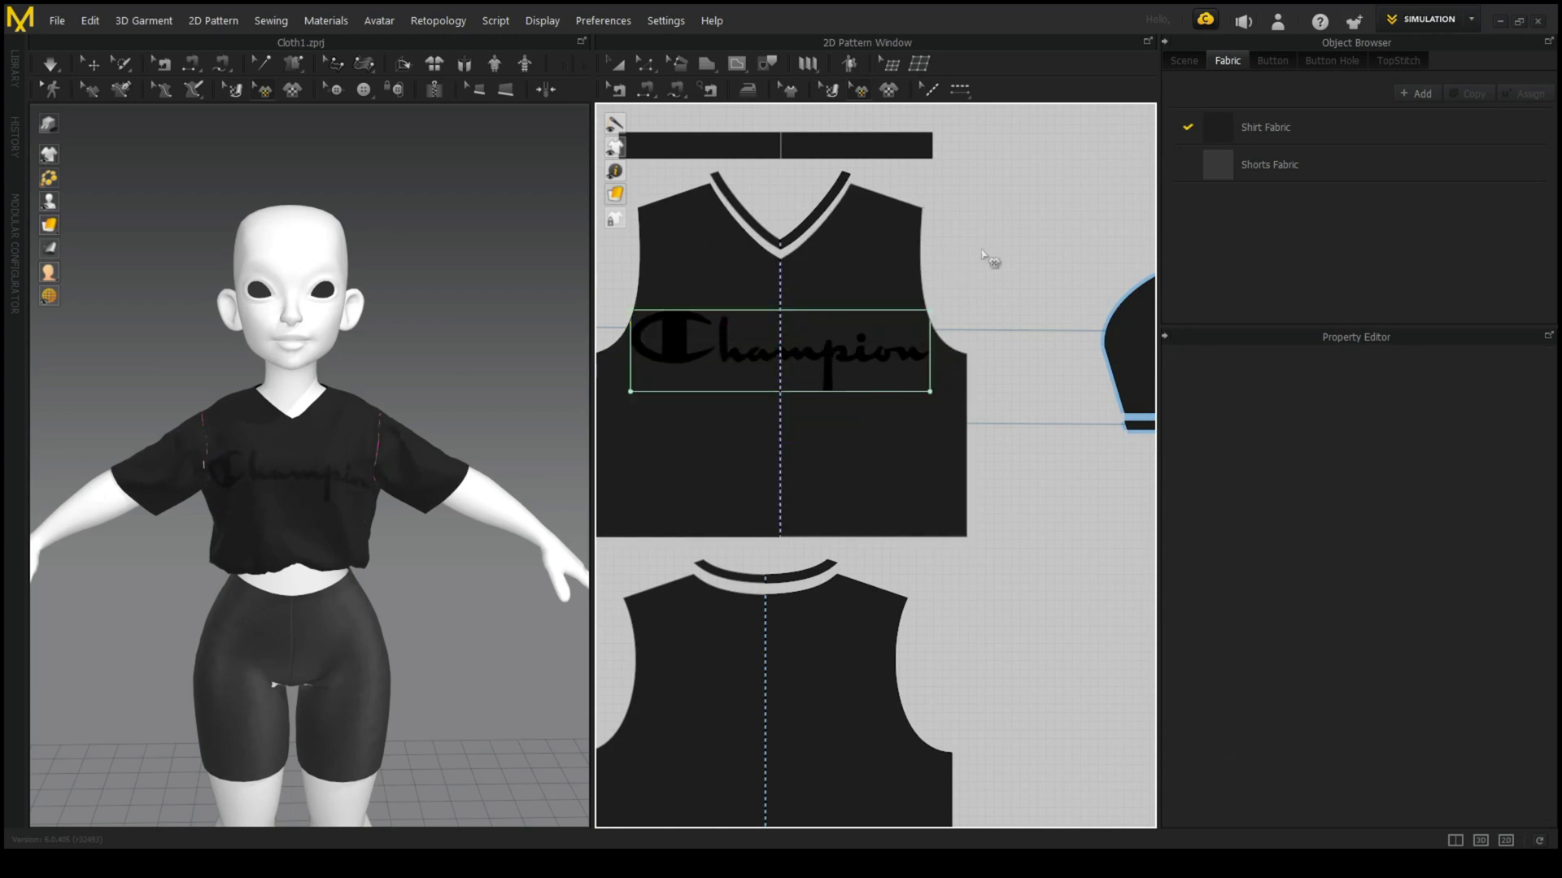
# - Orbit the 3D view to inspect the Champion logo on the draped shirt
pyautogui.scroll(3, 453, 394)
pyautogui.moveTo(488, 352); pyautogui.dragTo(401, 439, button='right')
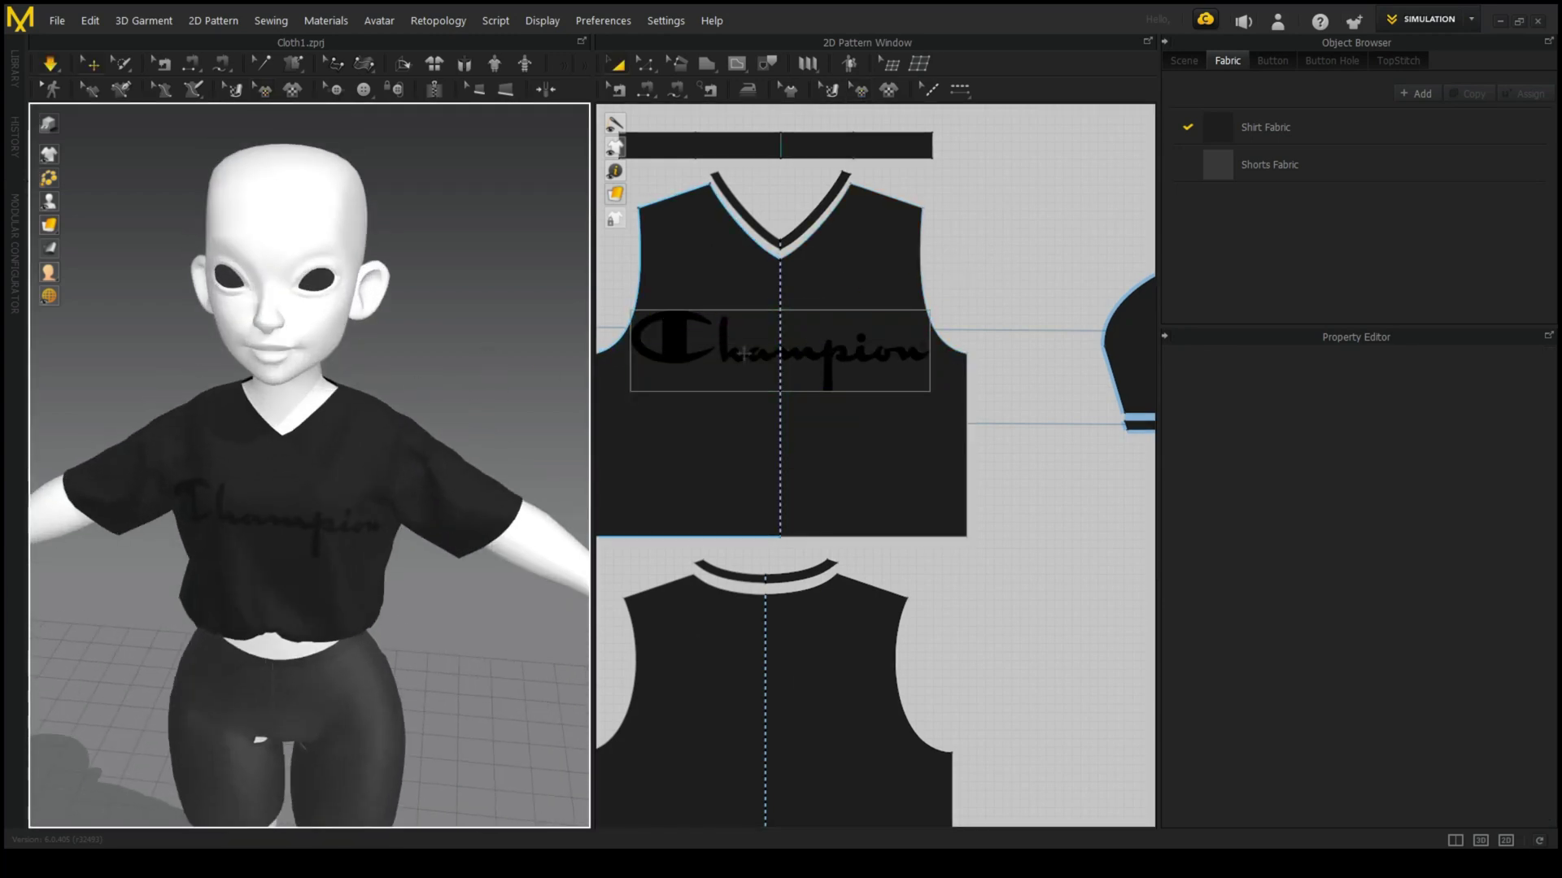
pyautogui.click(744, 354)
pyautogui.scroll(-1, 887, 372)
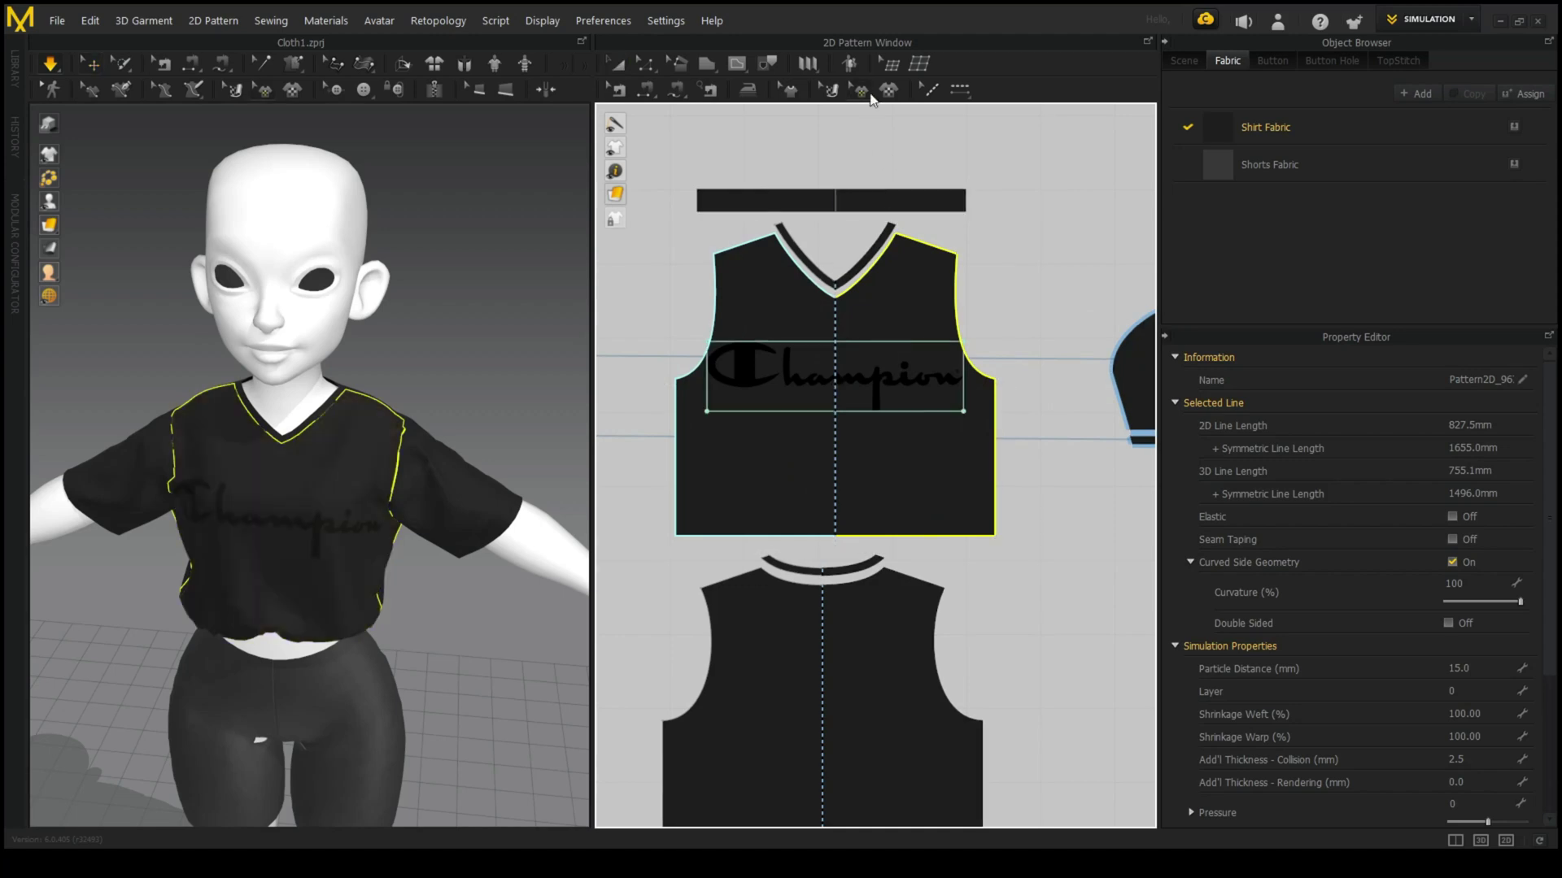
pyautogui.click(866, 378)
pyautogui.click(1014, 320)
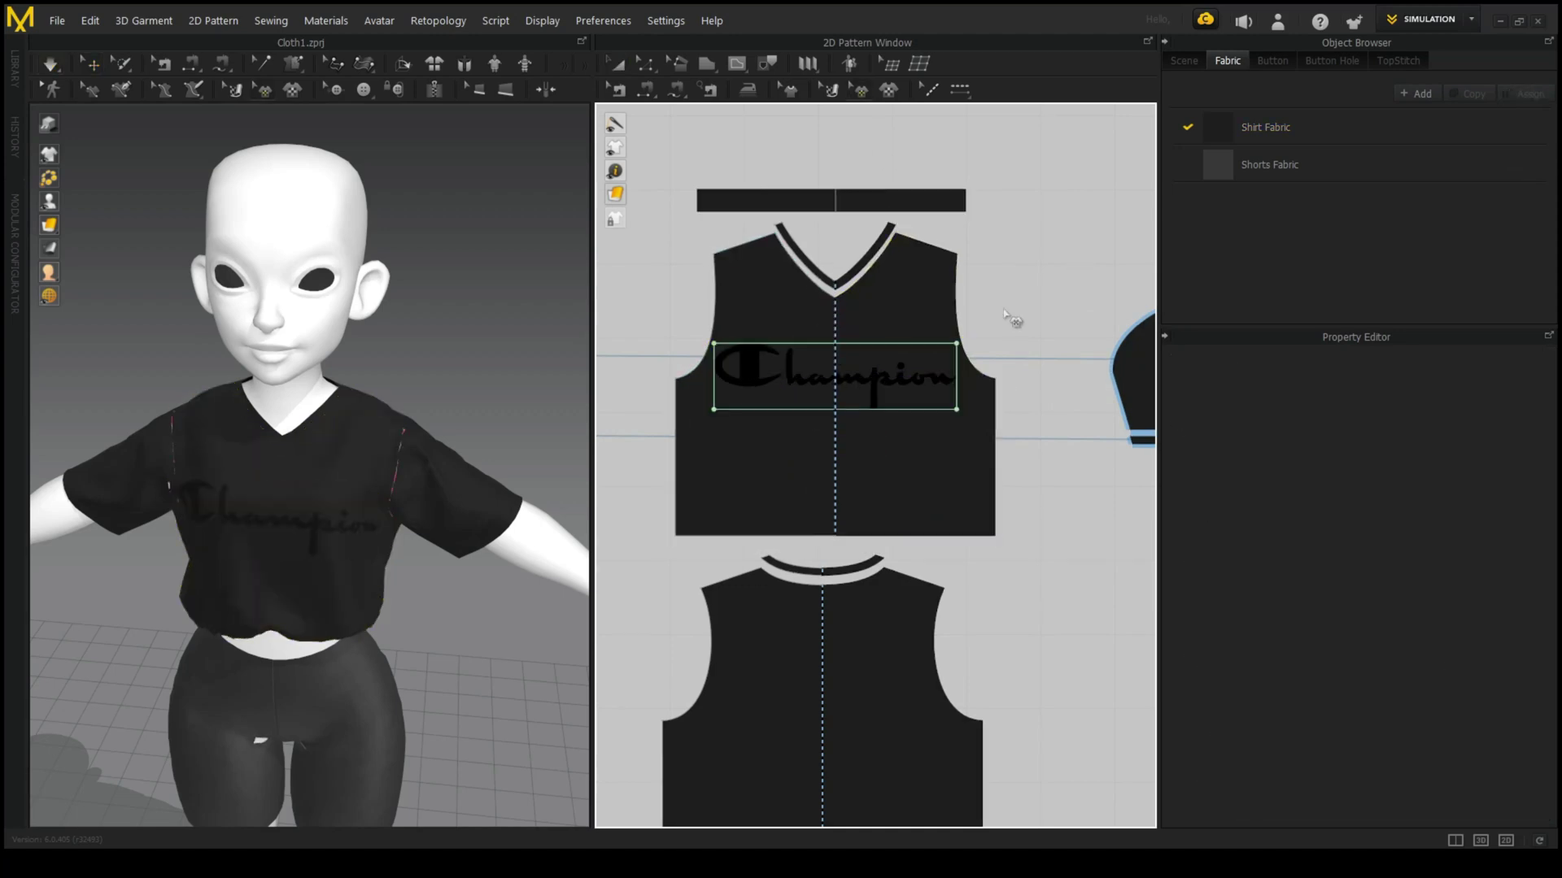
pyautogui.click(457, 338)
pyautogui.moveTo(457, 338)
pyautogui.mouseDown(button='right')
pyautogui.moveTo(437, 483)
pyautogui.moveTo(200, 492)
pyautogui.mouseUp(button='right')
pyautogui.scroll(3, 200, 492)
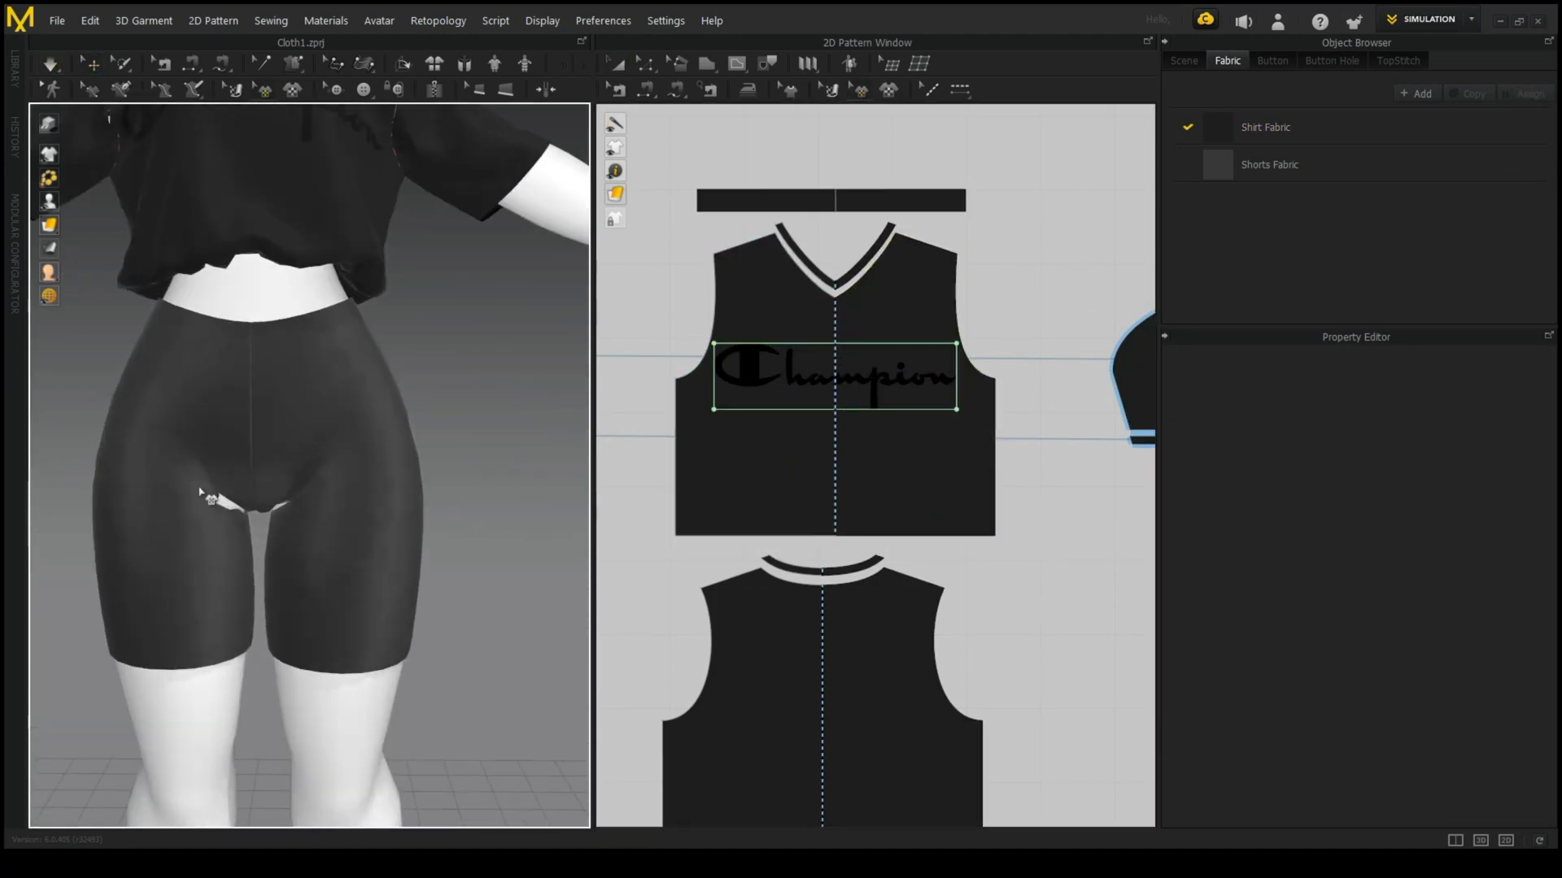
pyautogui.click(257, 543)
pyautogui.click(286, 502)
pyautogui.scroll(-5, 801, 429)
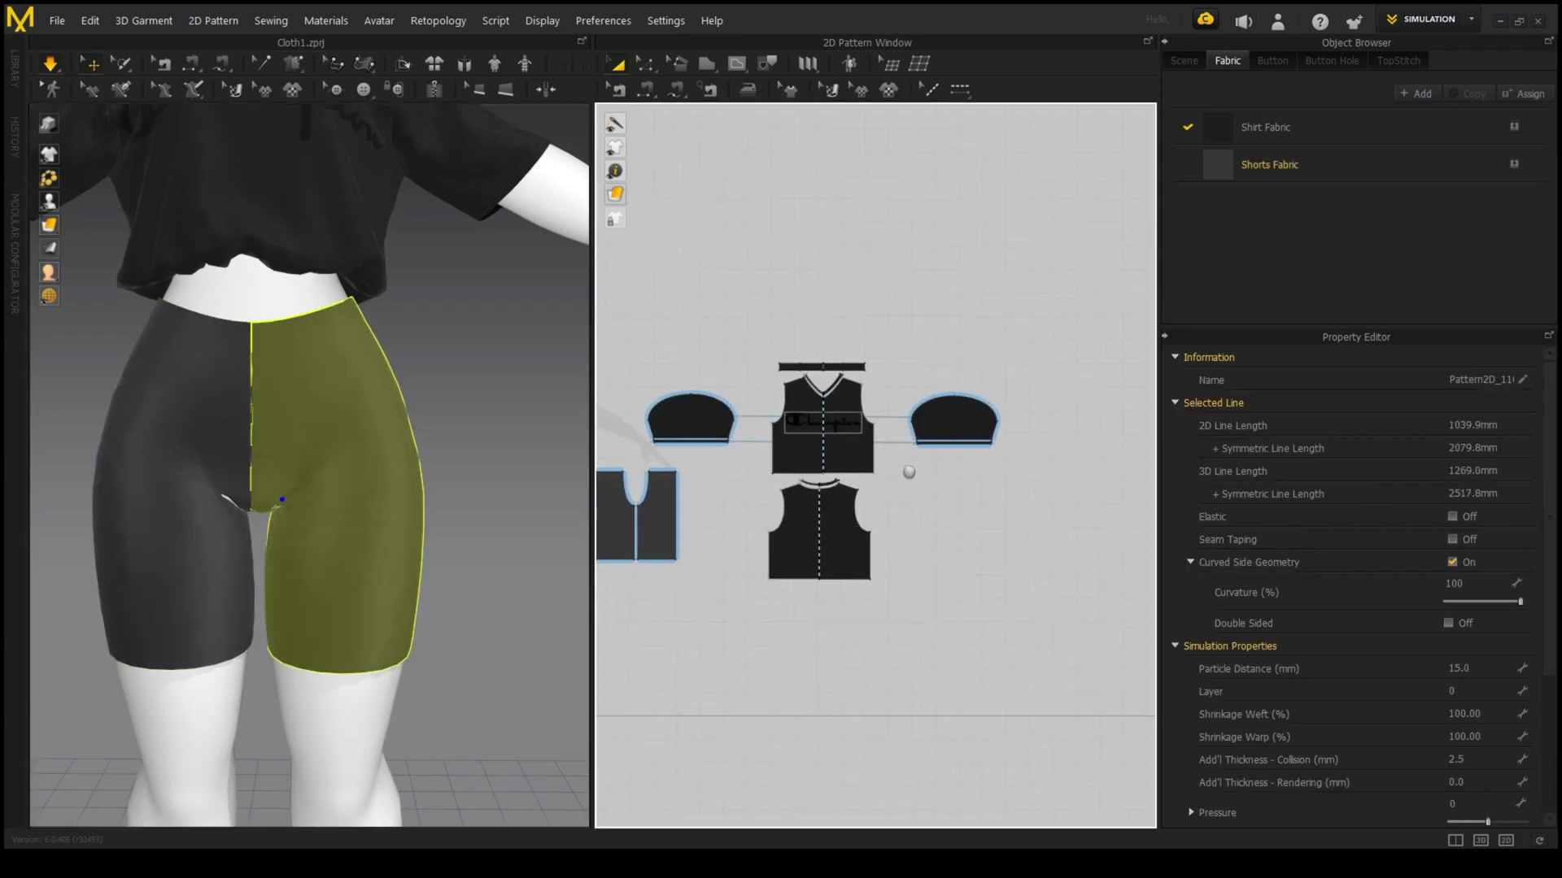
pyautogui.scroll(5, 802, 429)
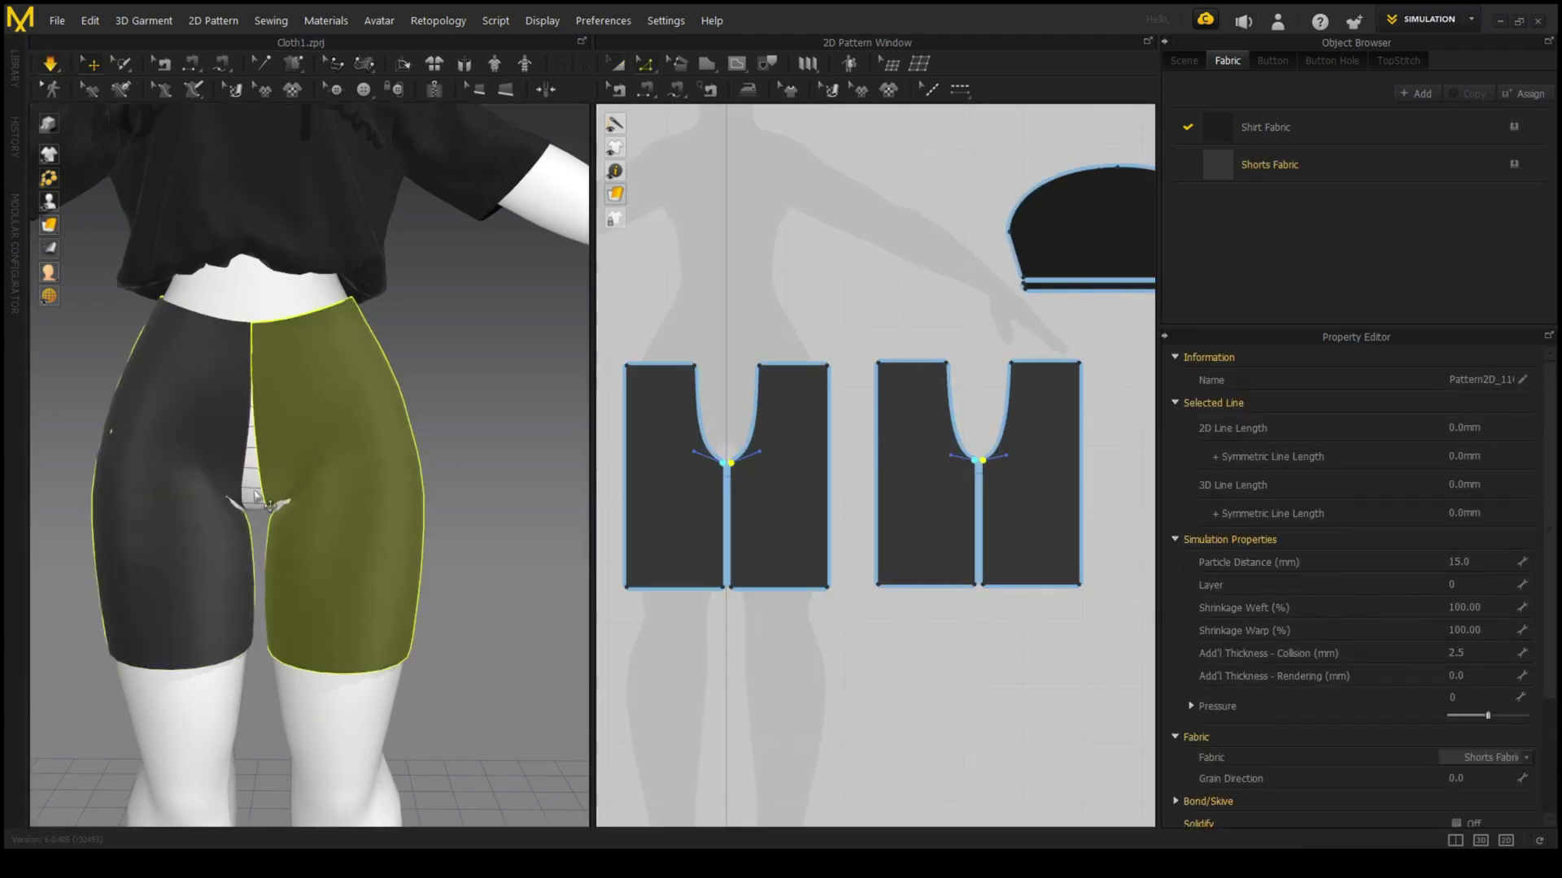
pyautogui.click(222, 511)
pyautogui.click(300, 506)
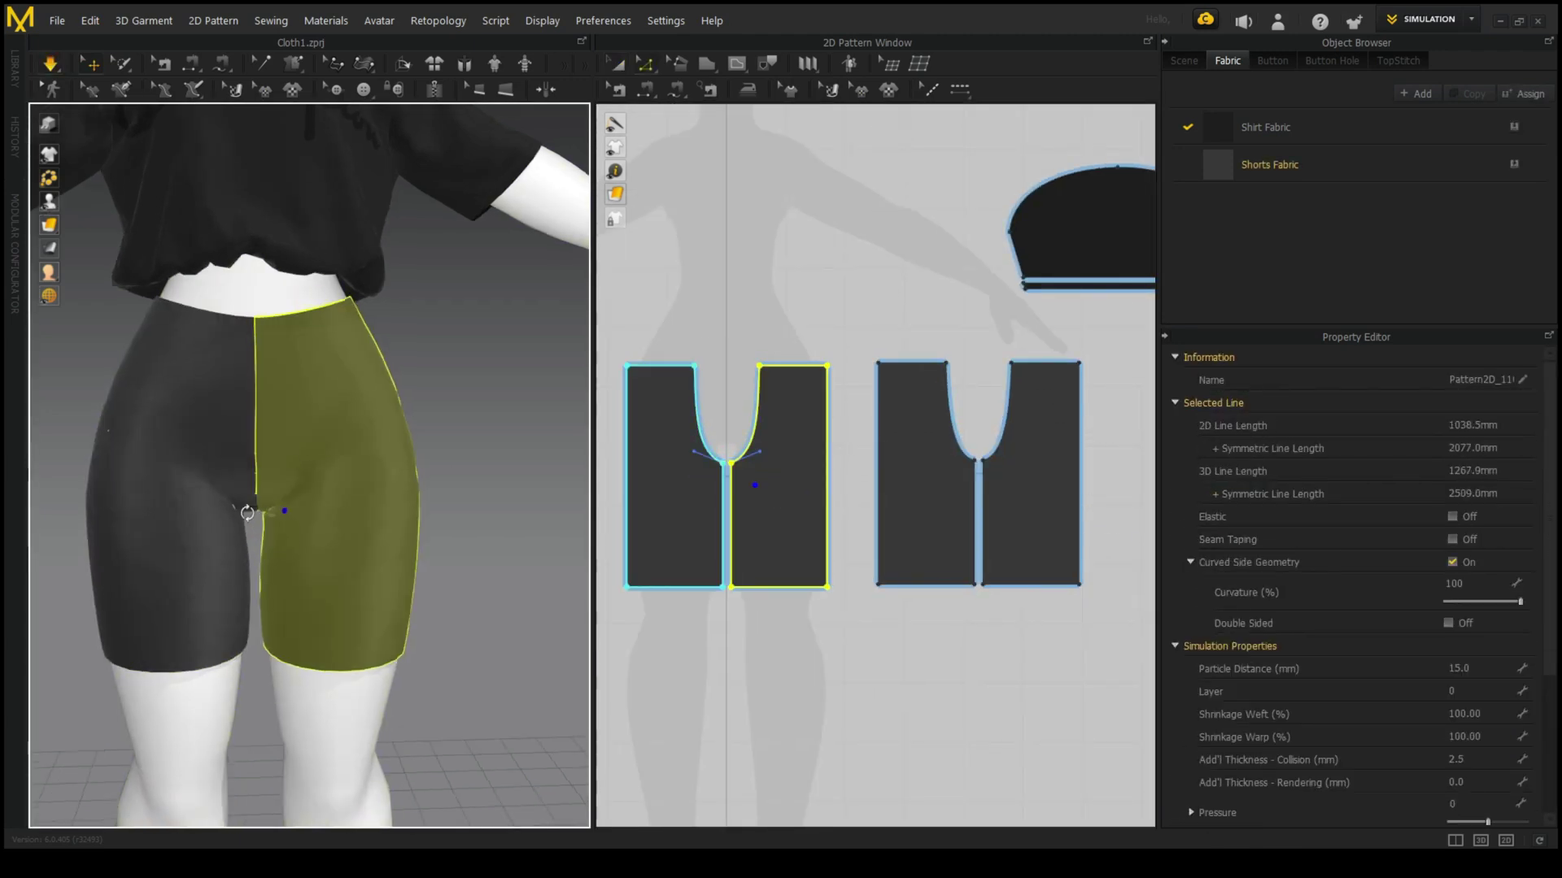
pyautogui.press('8')
pyautogui.click(310, 504)
pyautogui.click(383, 488)
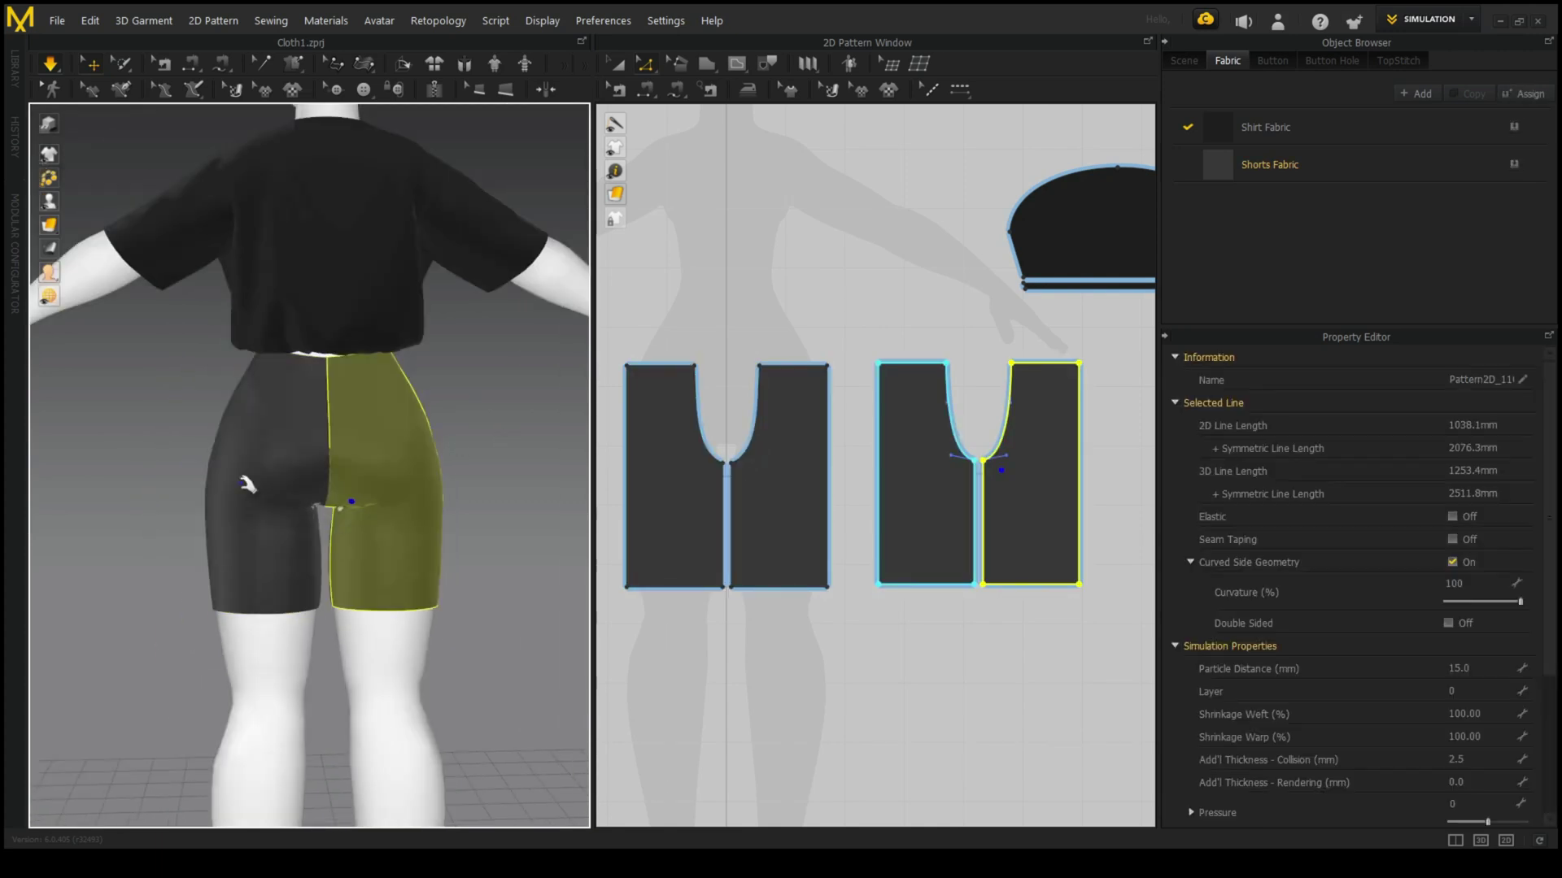
pyautogui.press('2')
pyautogui.click(312, 399)
pyautogui.press('Escape')
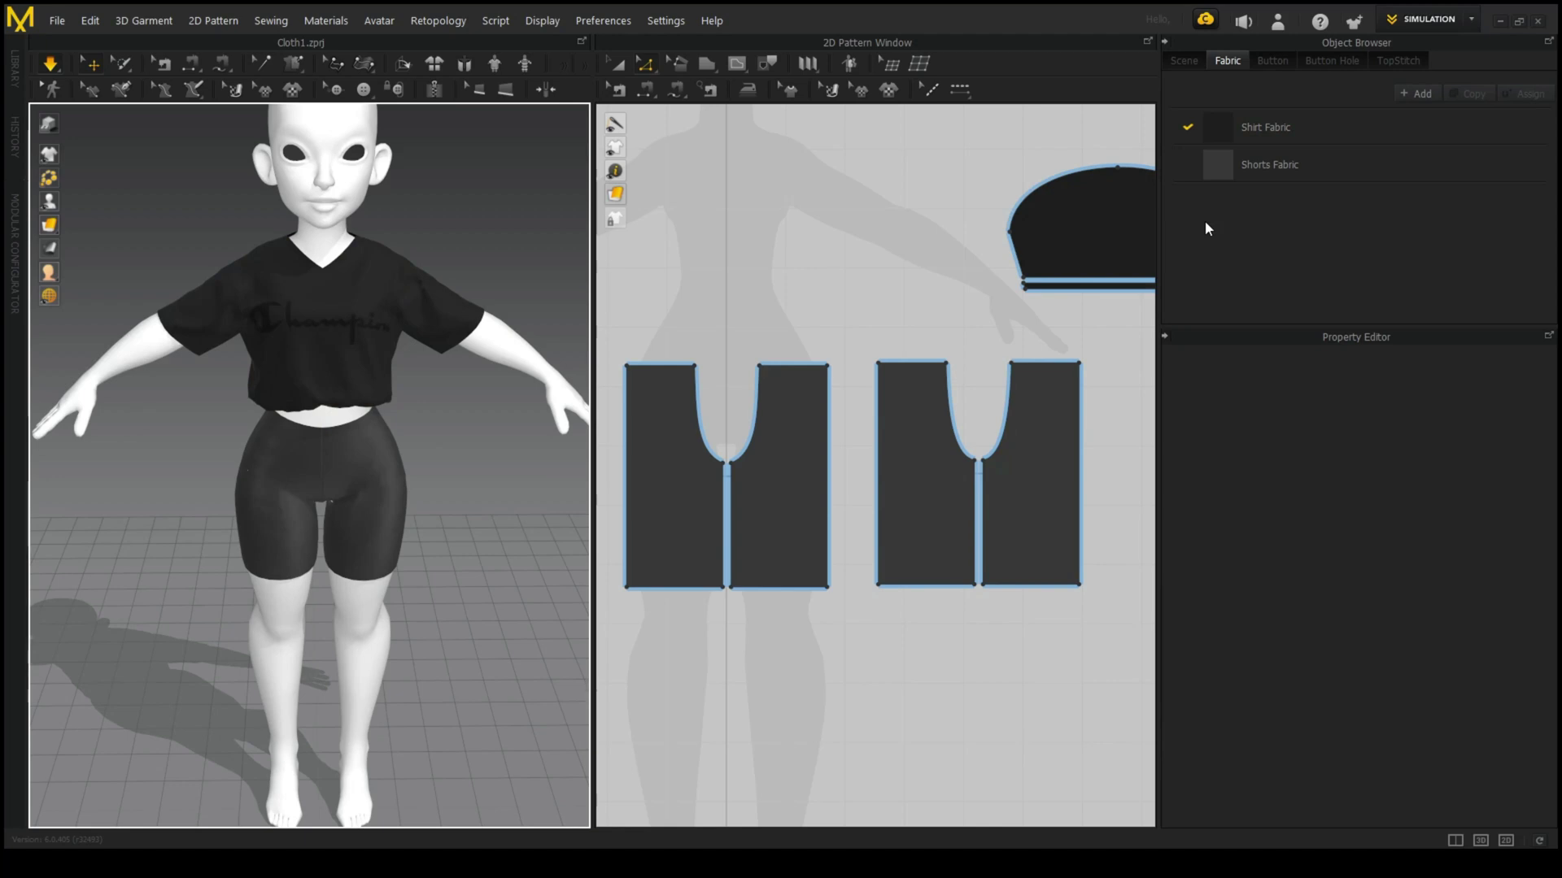
pyautogui.scroll(-5, 819, 357)
pyautogui.scroll(-3, 399, 277)
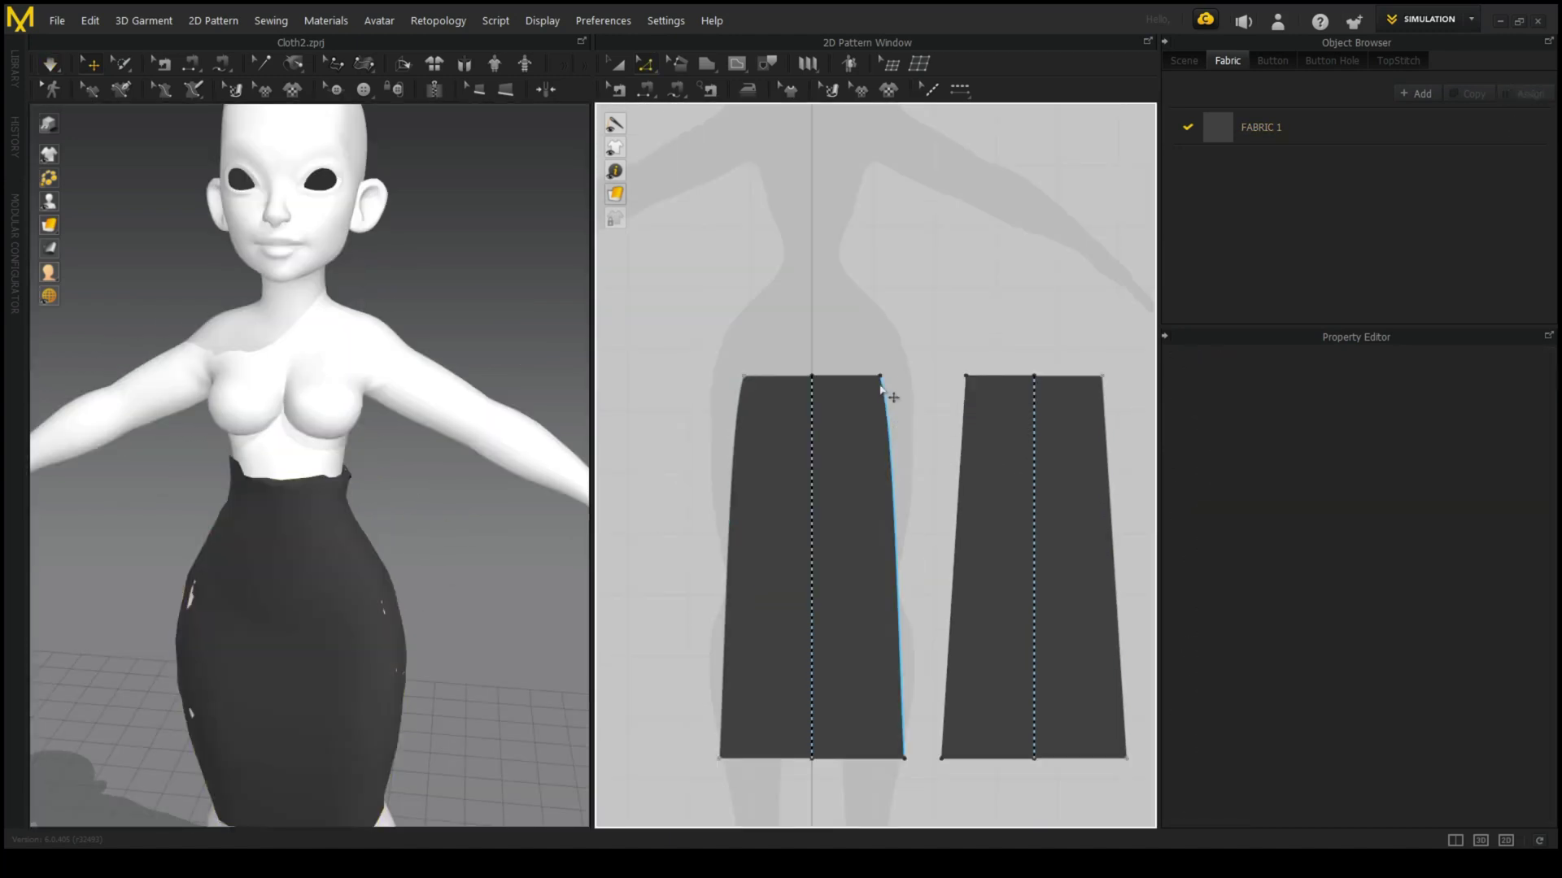
# - Select the right panel's left side line and the left skirt piece, viewing the avatar from the side
pyautogui.click(957, 423)
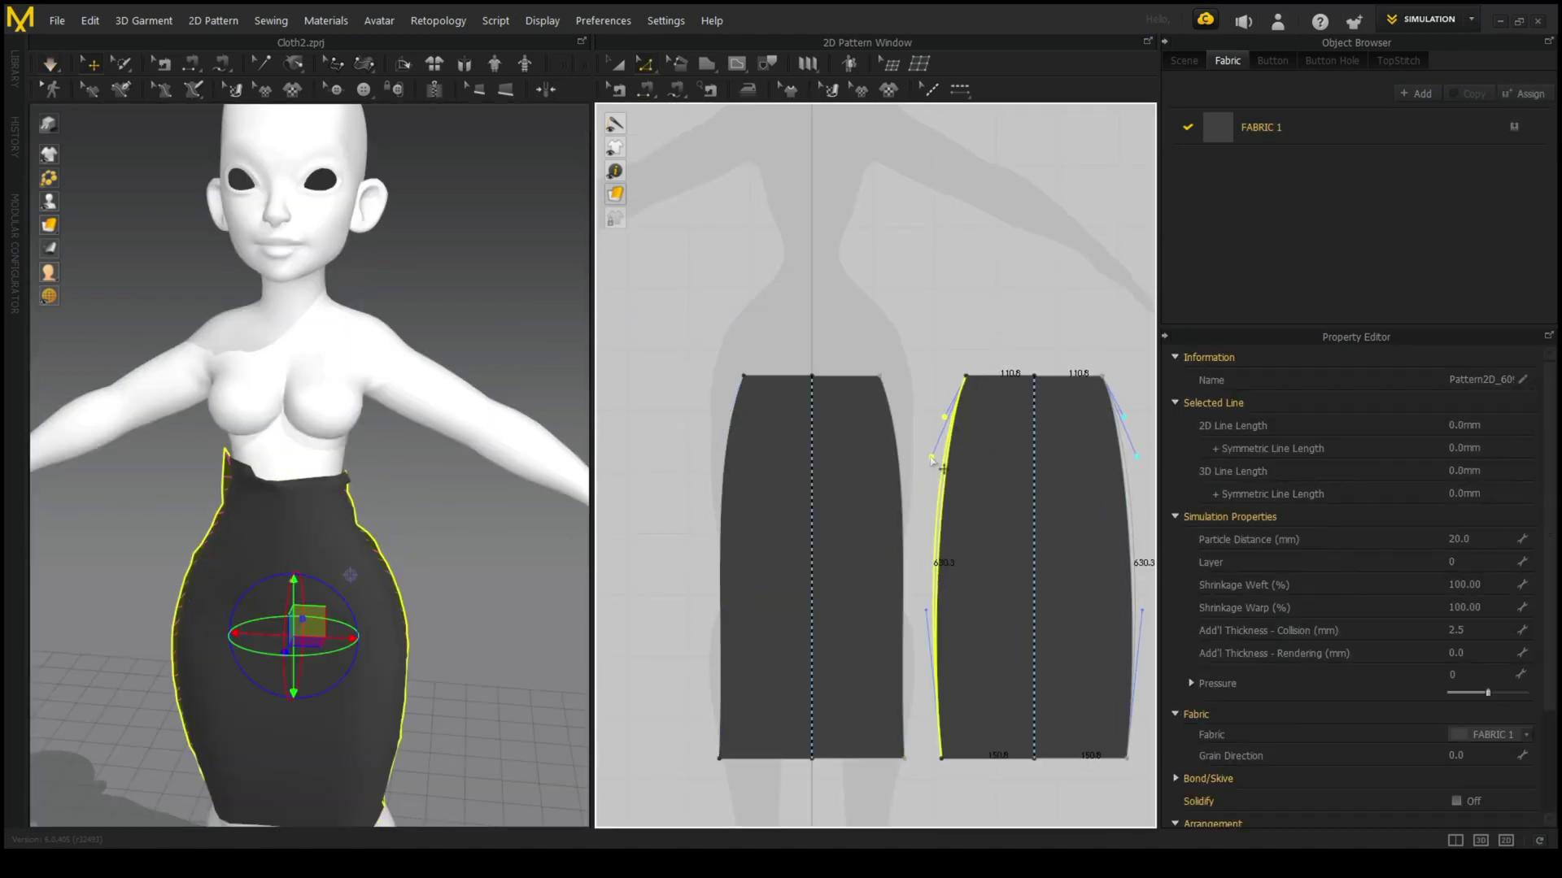
pyautogui.click(907, 760)
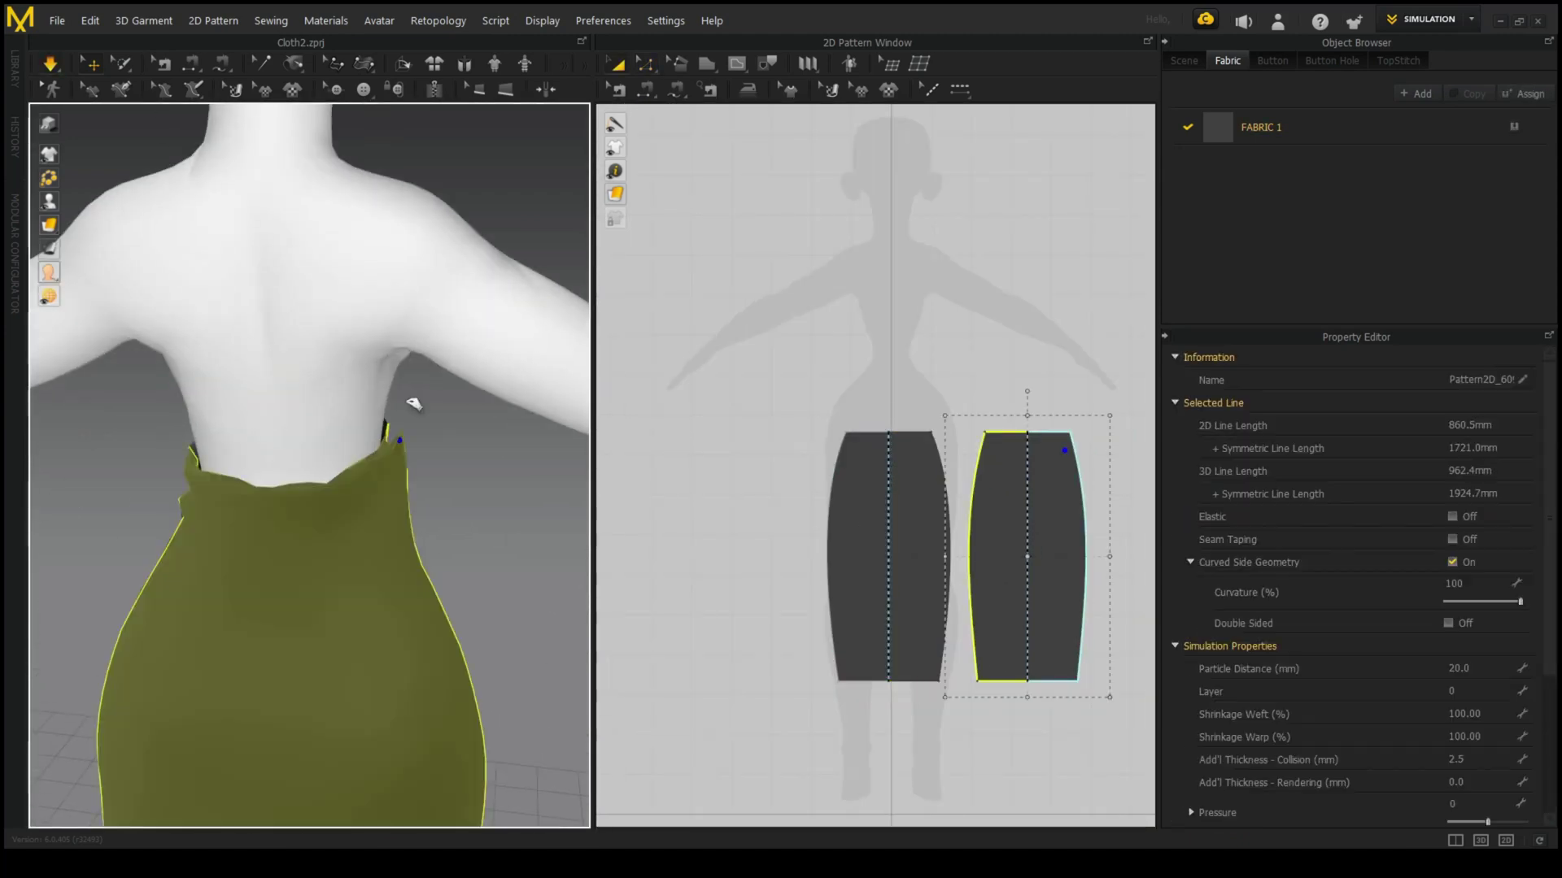
pyautogui.moveTo(412, 402); pyautogui.dragTo(274, 469, button='right')
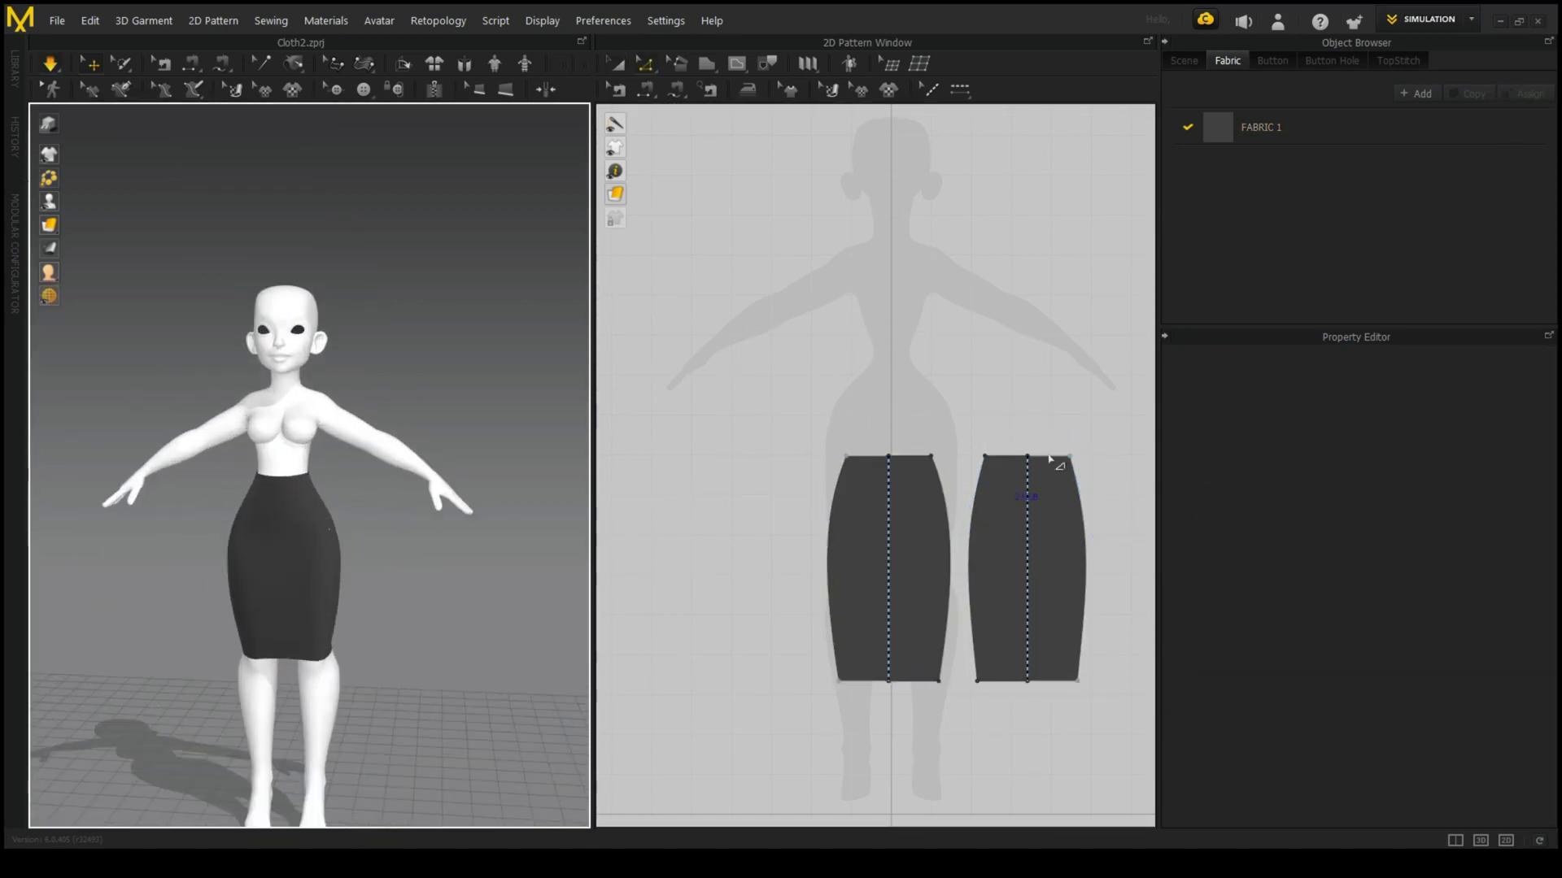
pyautogui.scroll(3, 1058, 464)
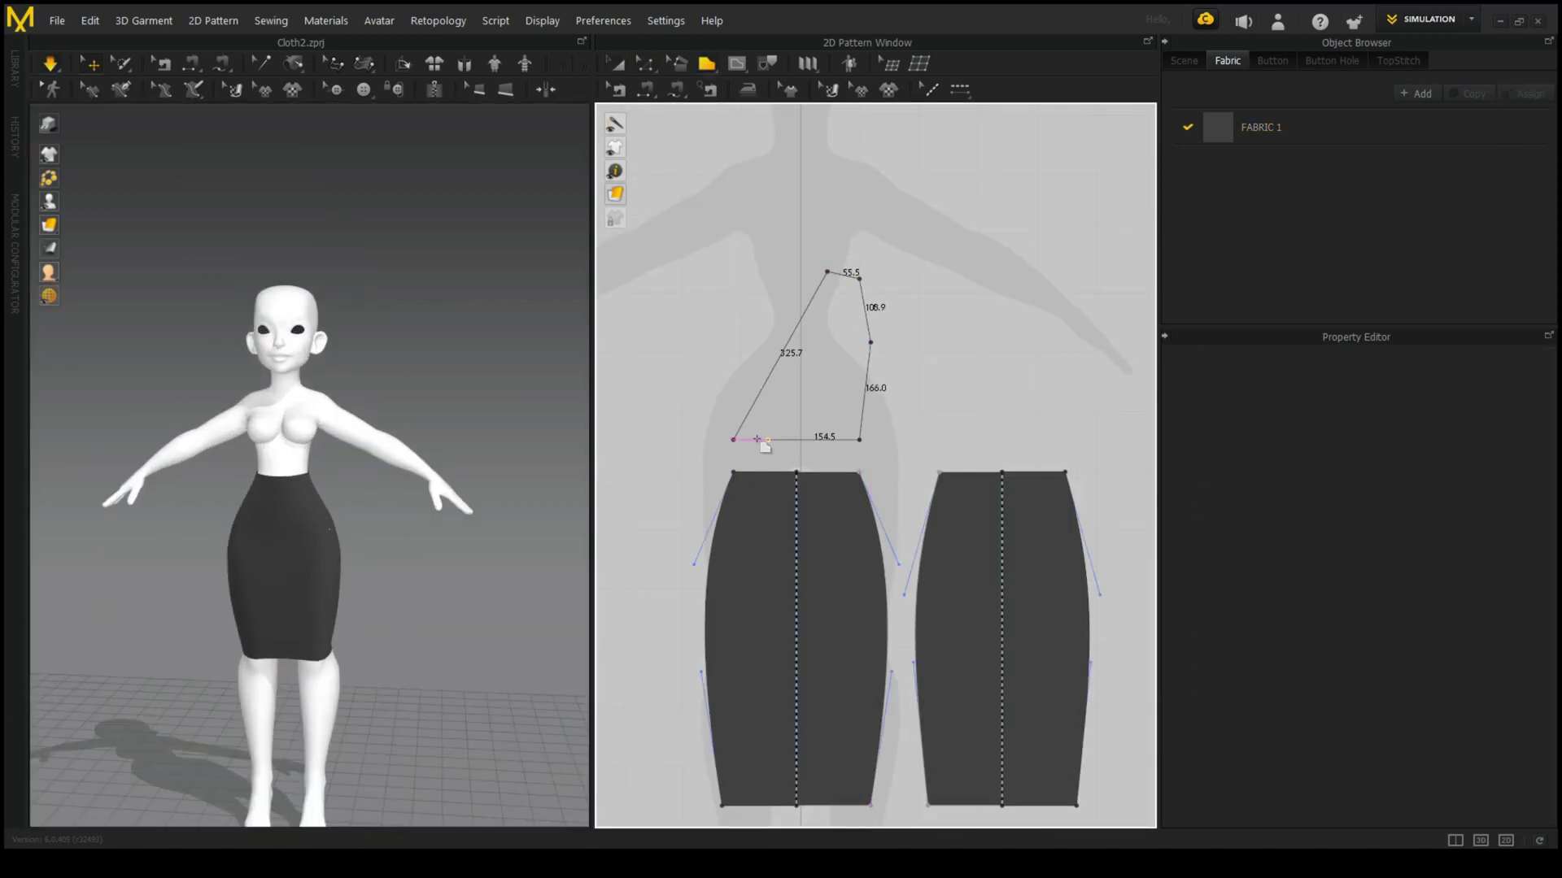
# - Close the bodice outline and place its mirrored copy
pyautogui.click(735, 440)
pyautogui.click(349, 504)
pyautogui.moveTo(349, 505); pyautogui.dragTo(385, 368, button='right')
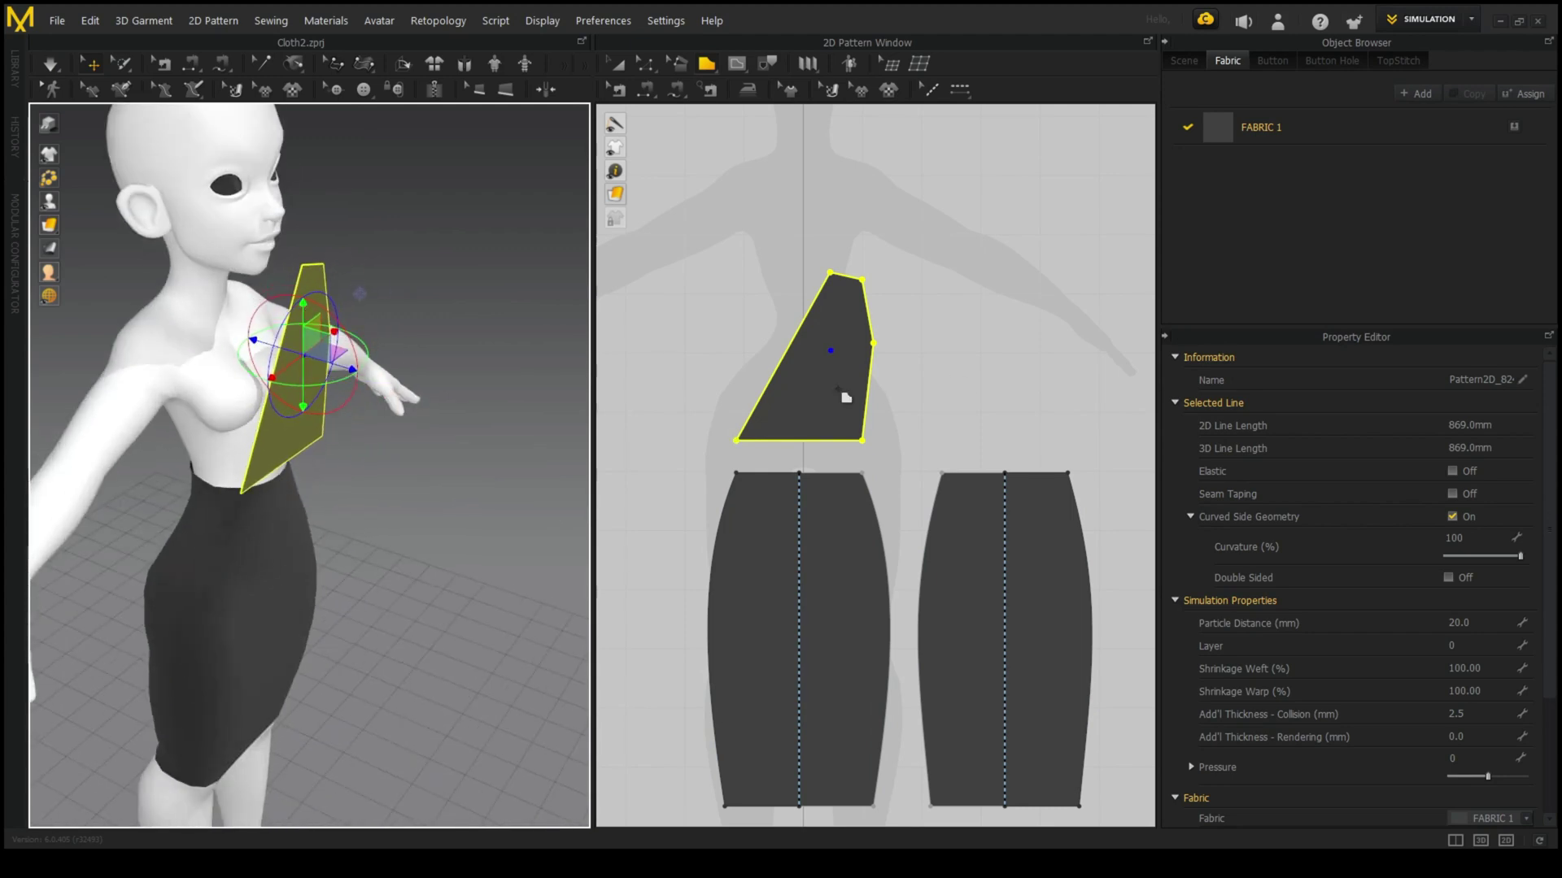
pyautogui.scroll(1, 911, 382)
pyautogui.click(989, 362)
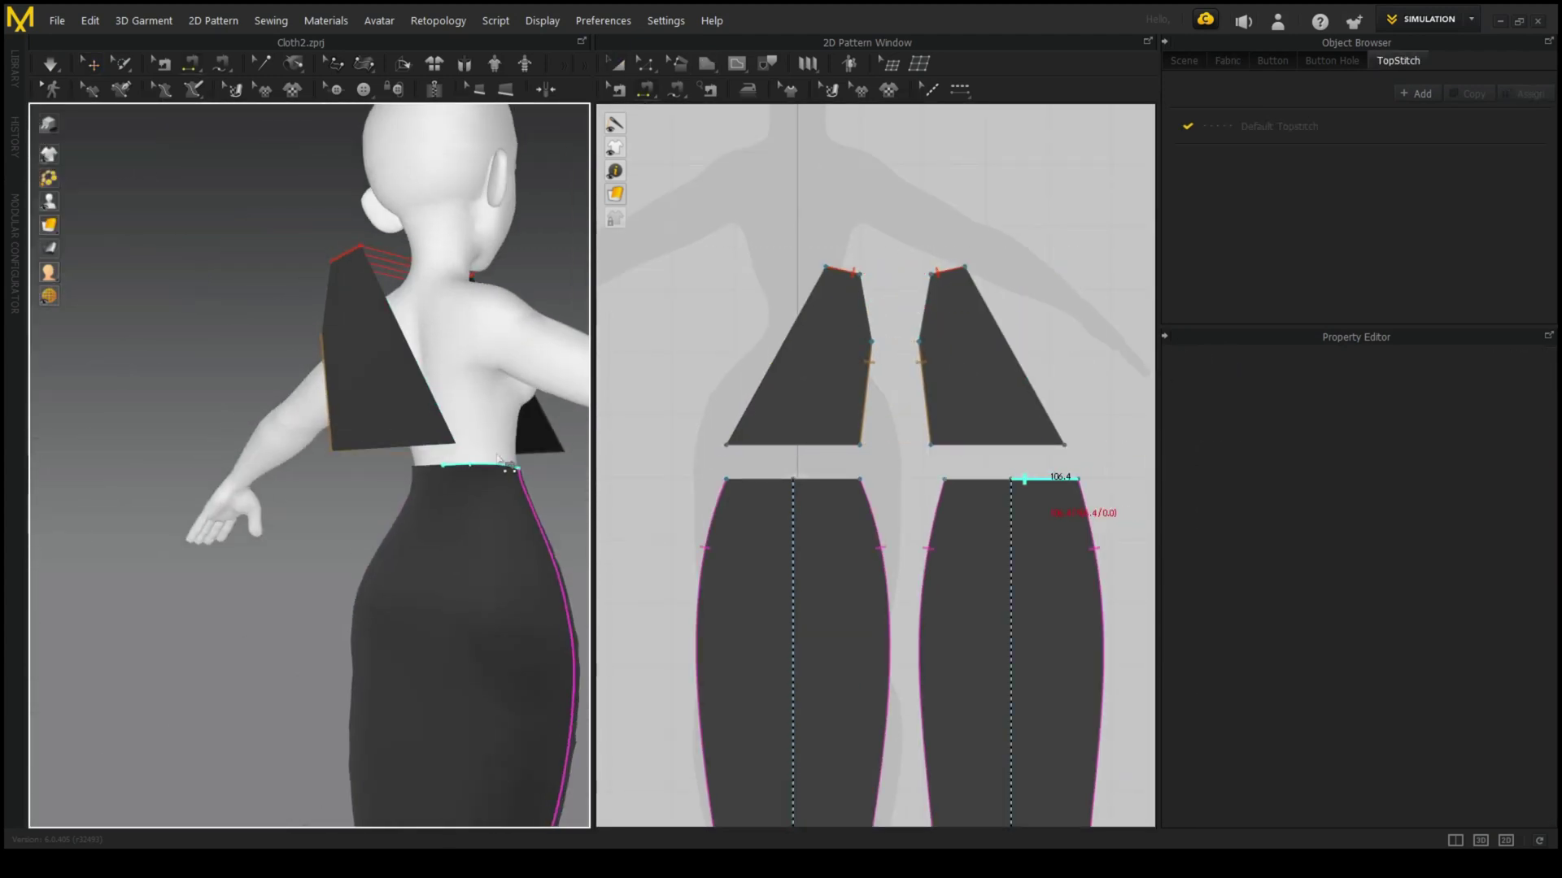
# - Sew the bodice's lower edge to the skirt waist
pyautogui.moveTo(498, 457); pyautogui.dragTo(442, 464, button='right')
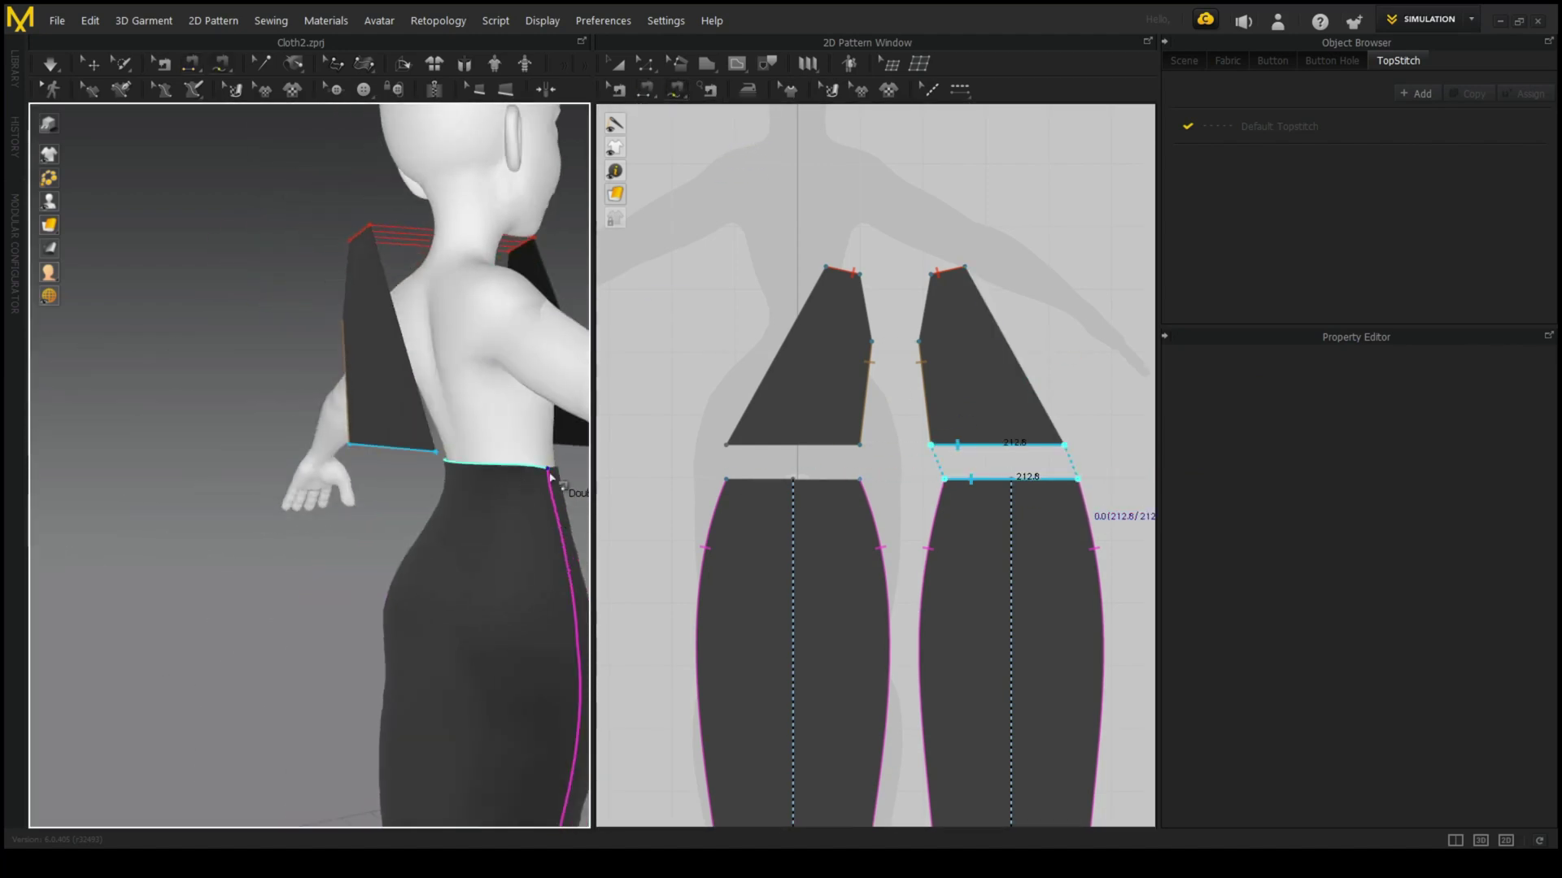
pyautogui.moveTo(486, 491); pyautogui.dragTo(417, 444, button='right')
pyautogui.click(416, 443)
pyautogui.moveTo(453, 575); pyautogui.dragTo(301, 455, button='right')
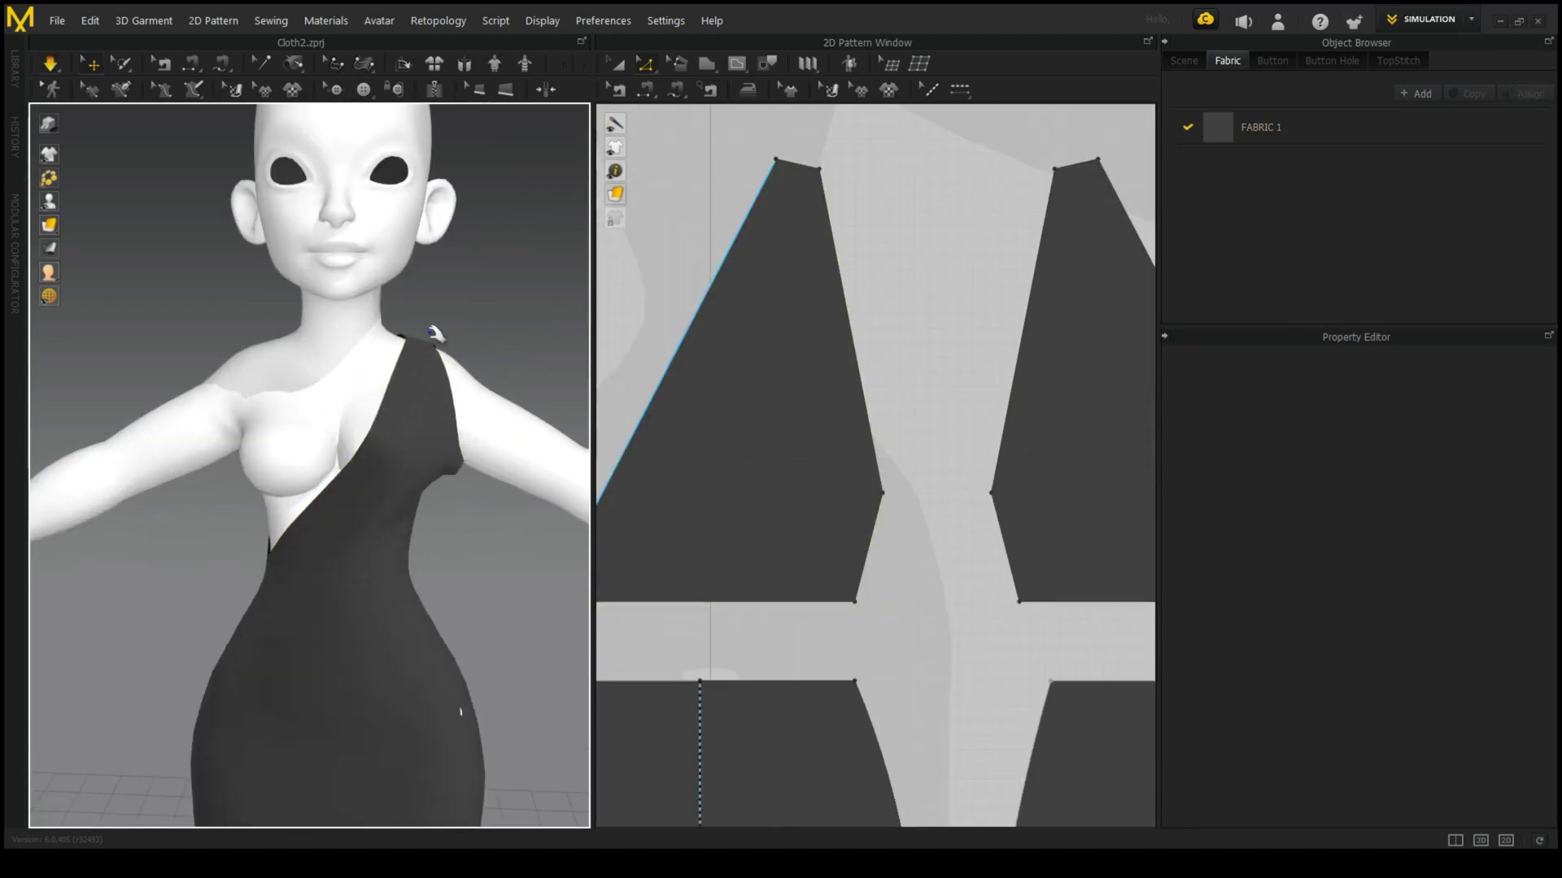
# - Drag the bodice panel's lower corner point outward to widen it
pyautogui.click(882, 493)
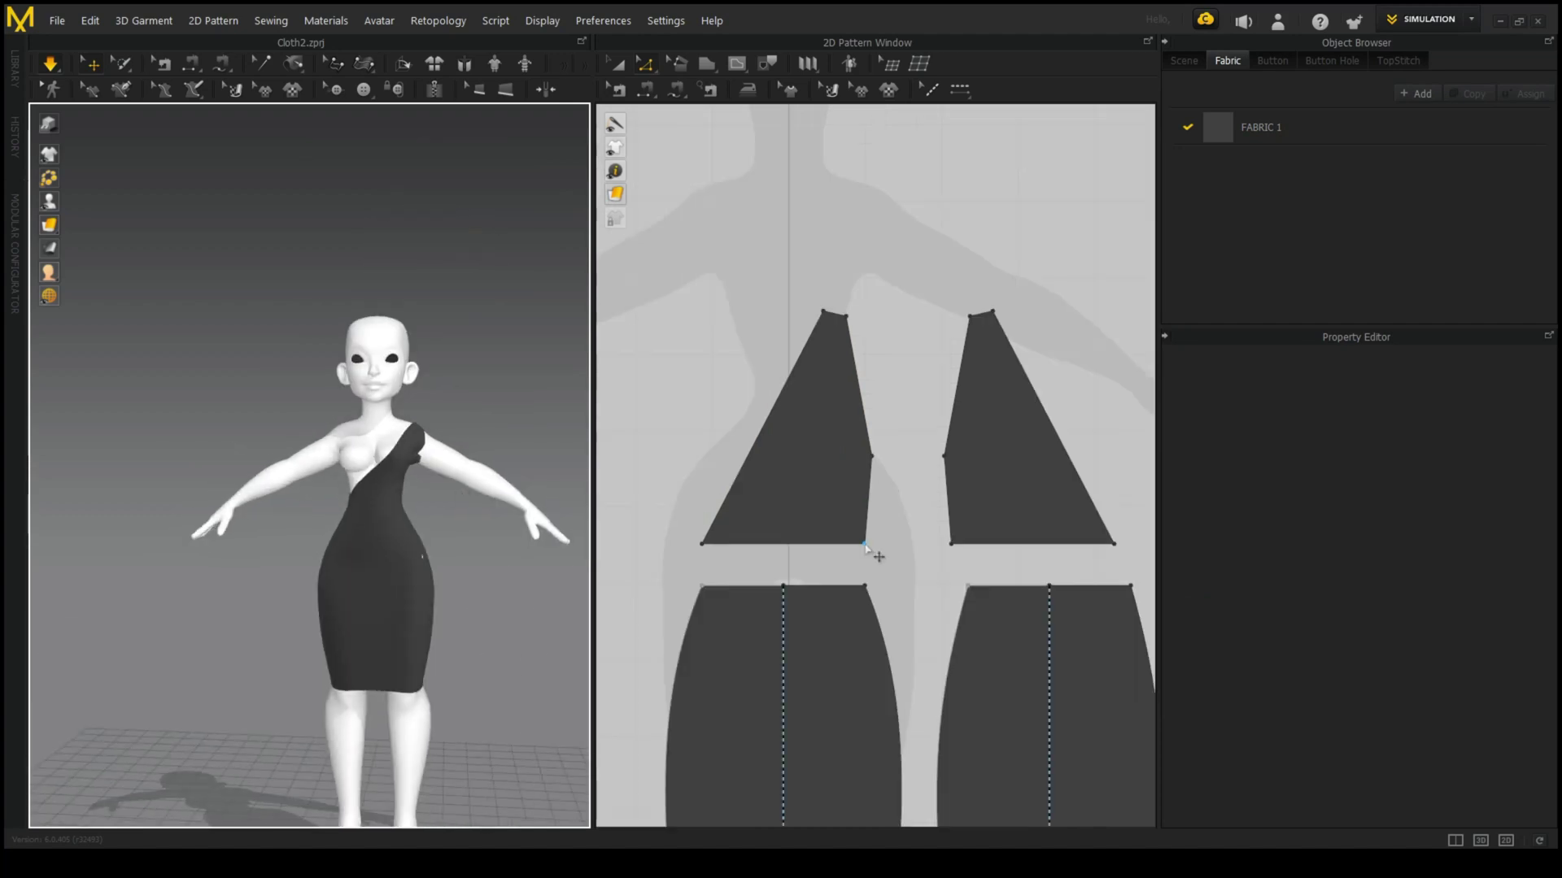
pyautogui.moveTo(864, 544); pyautogui.dragTo(887, 543)
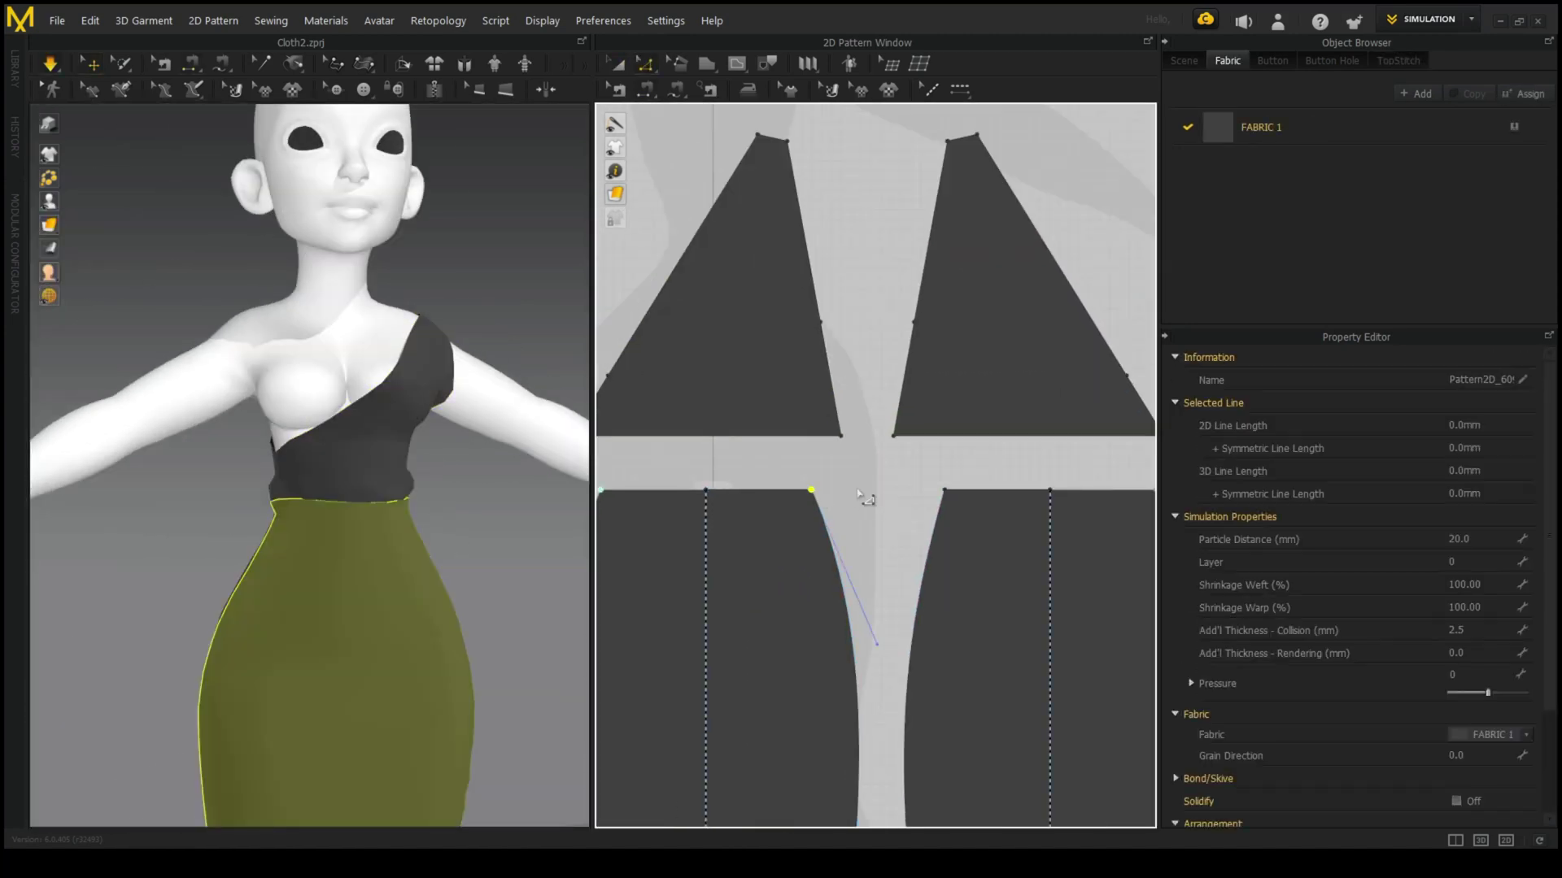
pyautogui.moveTo(431, 469)
pyautogui.mouseDown(button='right')
pyautogui.moveTo(192, 481)
pyautogui.moveTo(325, 382)
pyautogui.moveTo(401, 293)
pyautogui.moveTo(468, 409)
pyautogui.moveTo(405, 496)
pyautogui.mouseUp(button='right')
pyautogui.scroll(2, 405, 496)
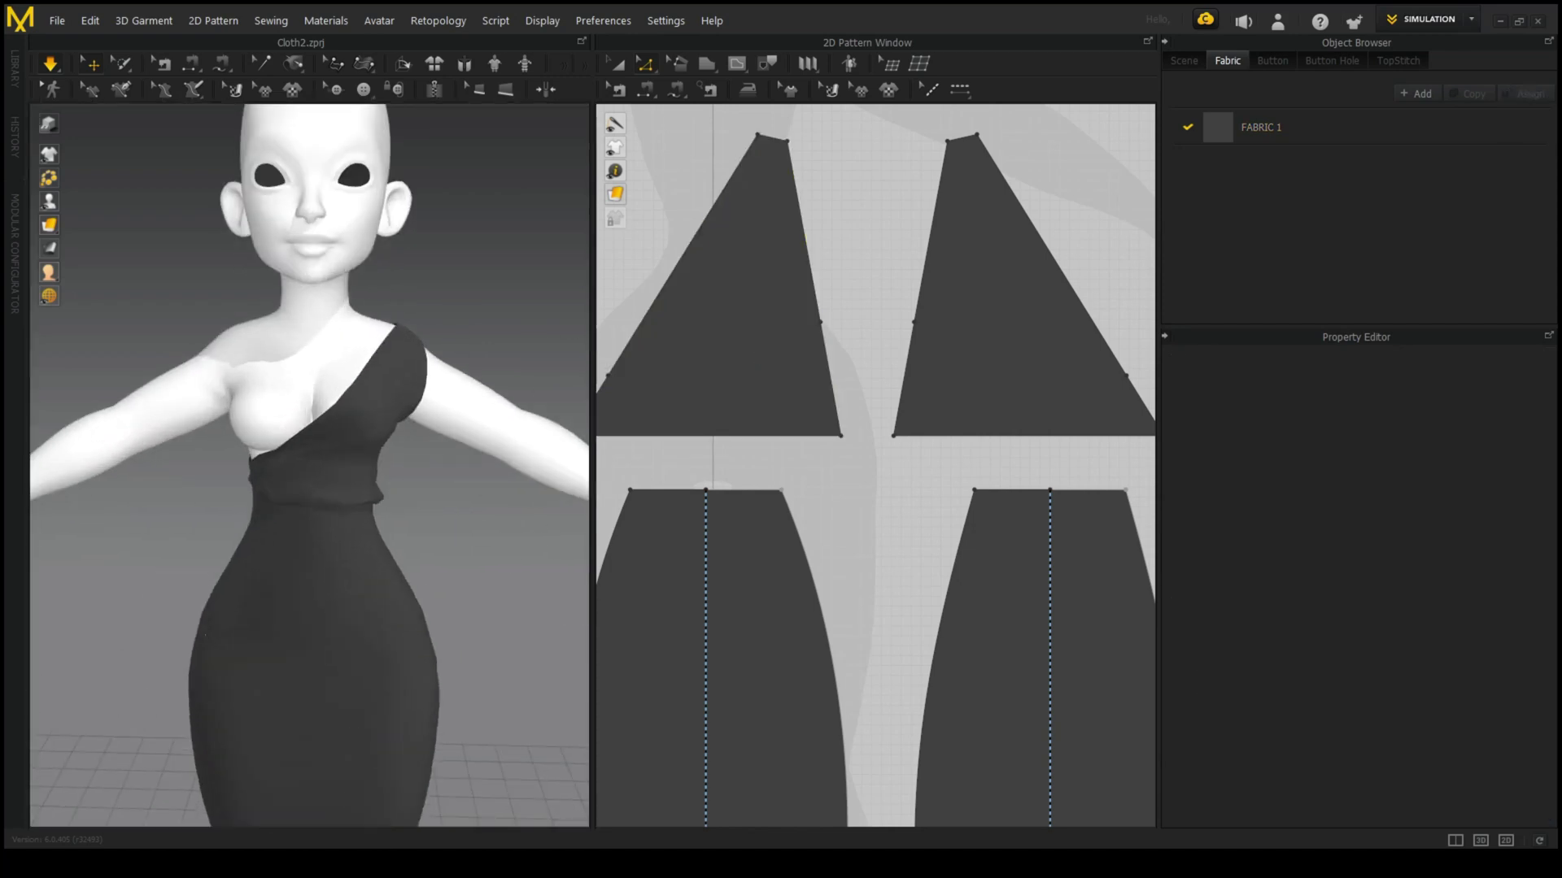
# - Select the left top panel and bring the top panels into view
pyautogui.click(688, 372)
pyautogui.moveTo(1069, 392); pyautogui.dragTo(895, 405, button='right')
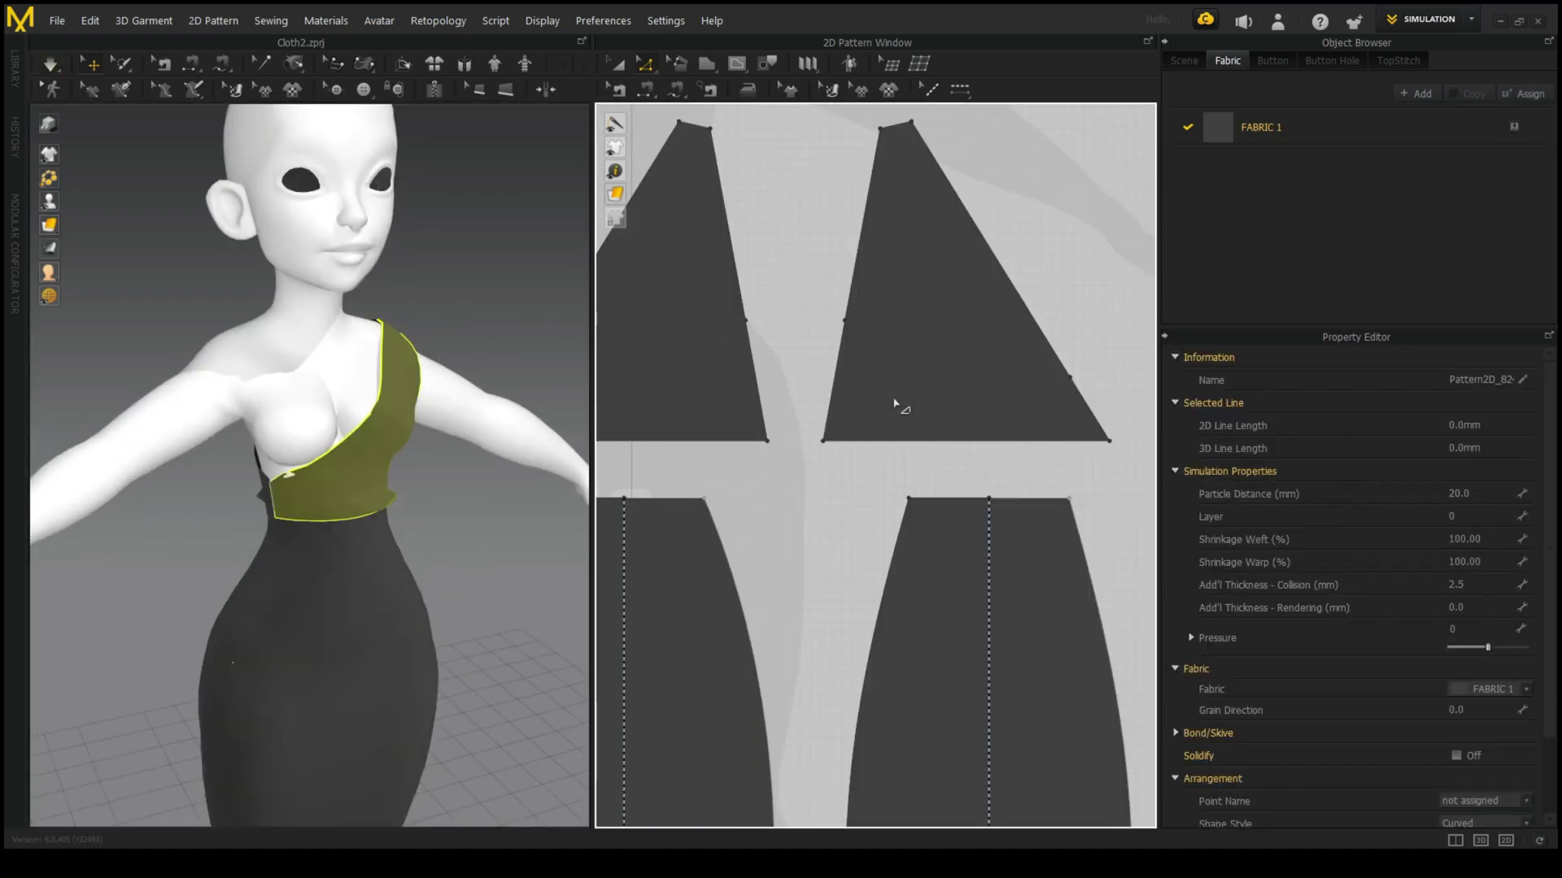
pyautogui.scroll(-3, 350, 432)
pyautogui.scroll(-3, 813, 366)
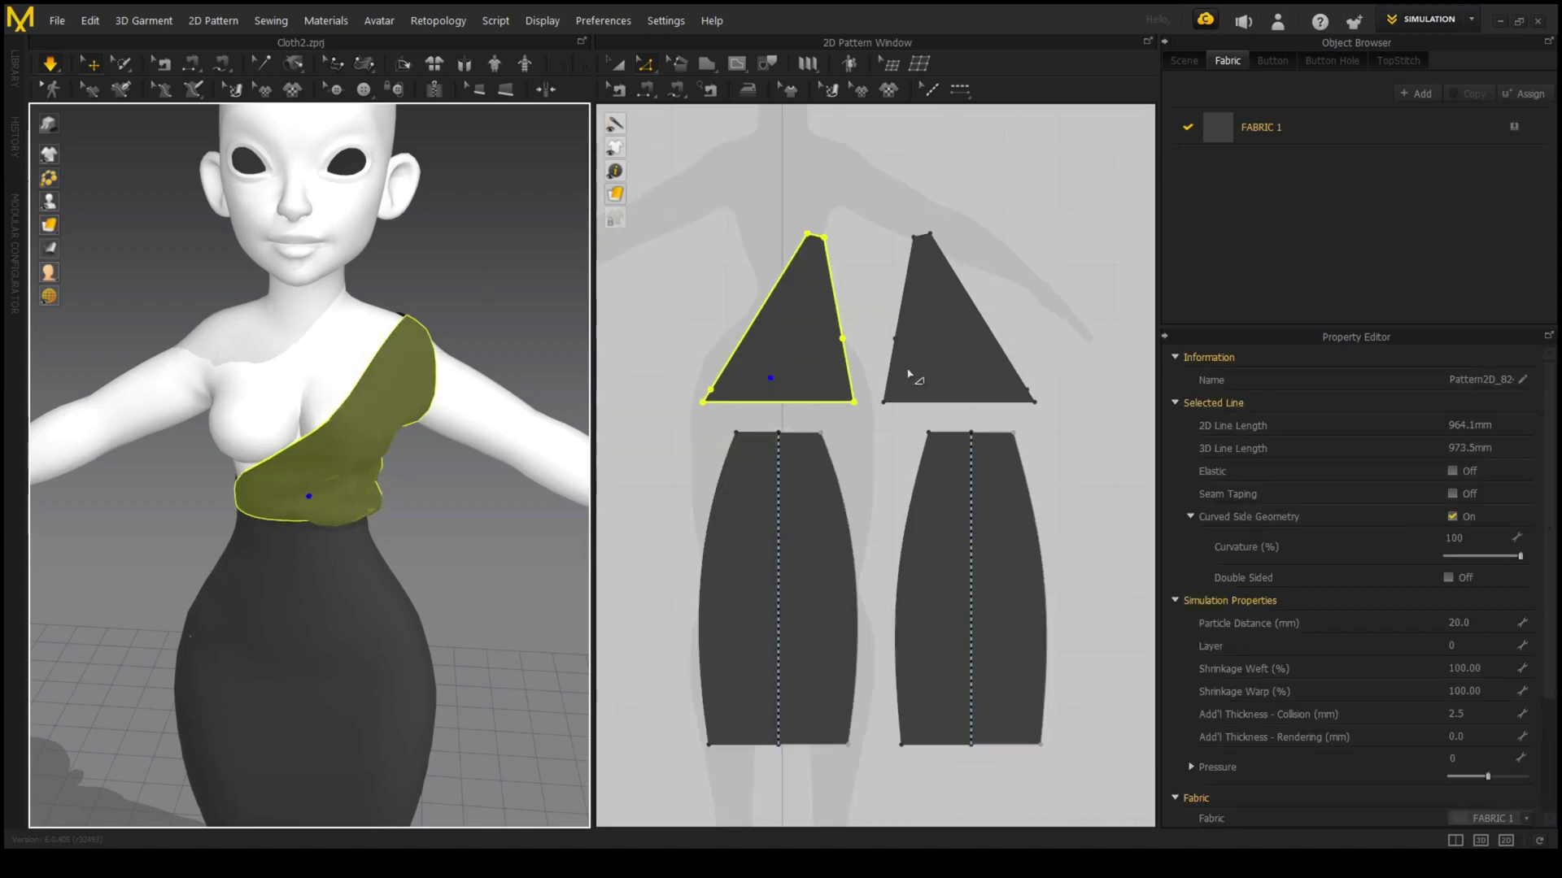
pyautogui.moveTo(407, 406); pyautogui.dragTo(285, 406, button='right')
pyautogui.scroll(3, 813, 325)
pyautogui.scroll(2, 325, 407)
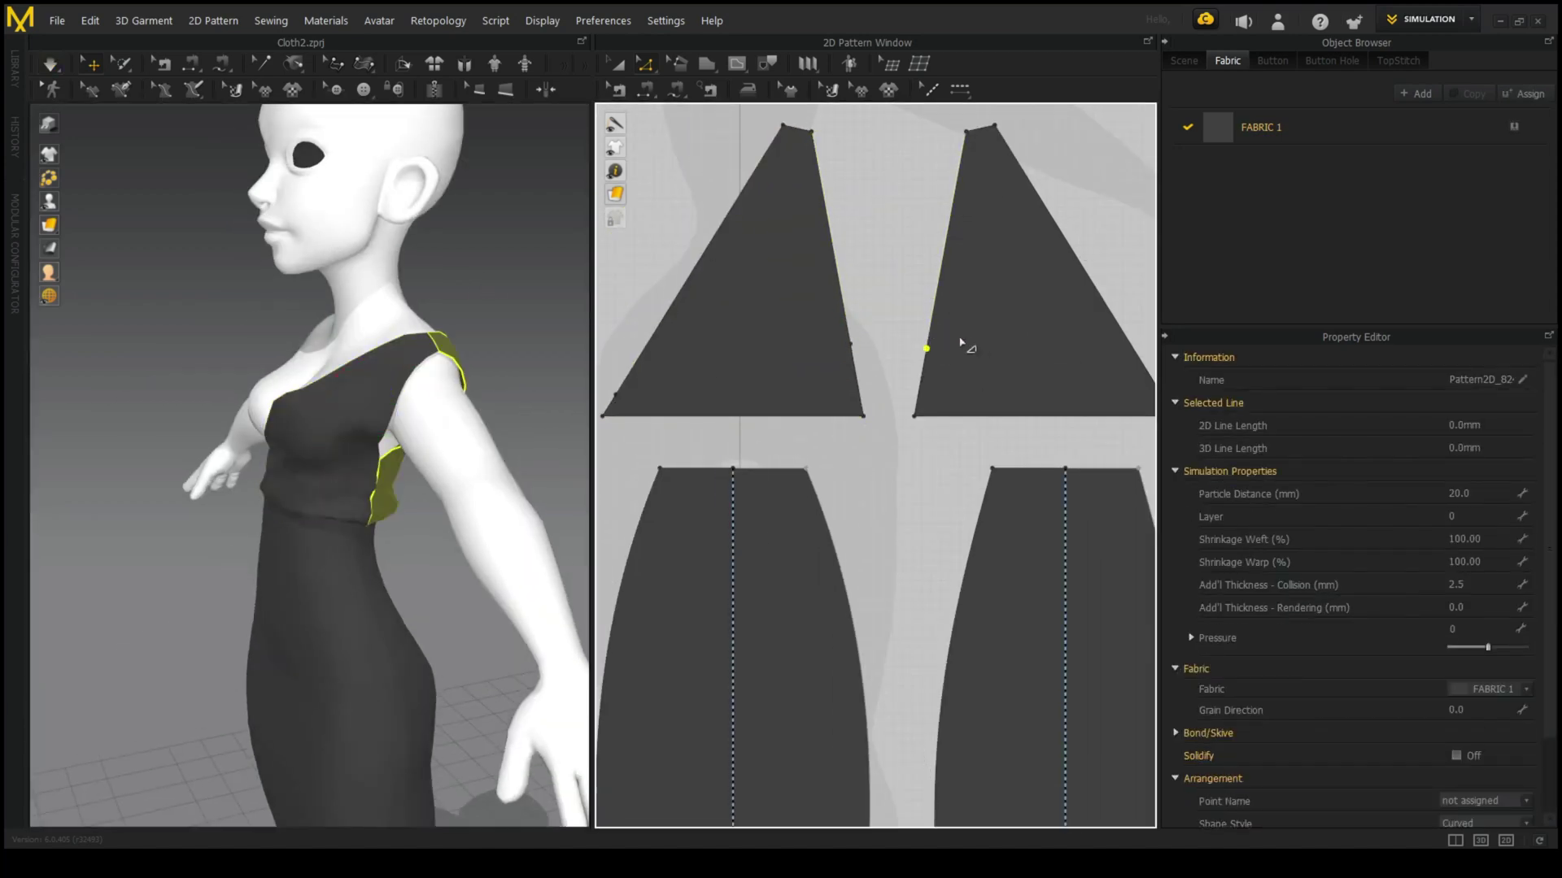
pyautogui.scroll(3, 895, 358)
pyautogui.scroll(-3, 871, 366)
# - Shift the right top panel further right and start a new pattern piece from its top corner
pyautogui.scroll(-2, 523, 314)
pyautogui.scroll(4, 512, 406)
pyautogui.click(508, 488)
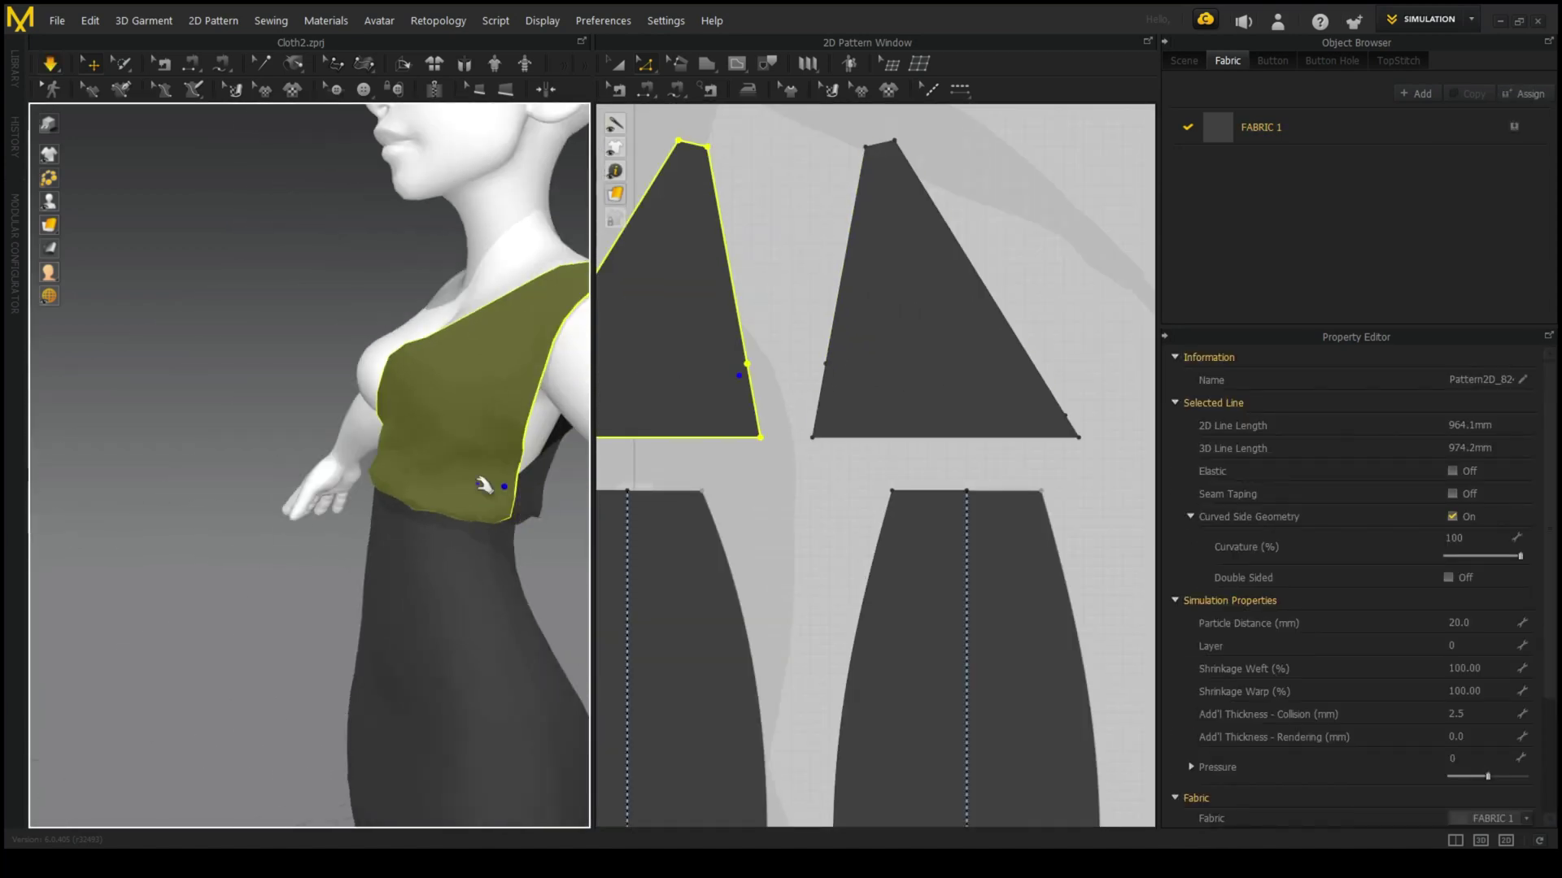
pyautogui.scroll(-3, 484, 485)
pyautogui.scroll(-2, 883, 401)
pyautogui.moveTo(882, 401); pyautogui.dragTo(1033, 401)
pyautogui.click(841, 188)
pyautogui.scroll(2, 892, 382)
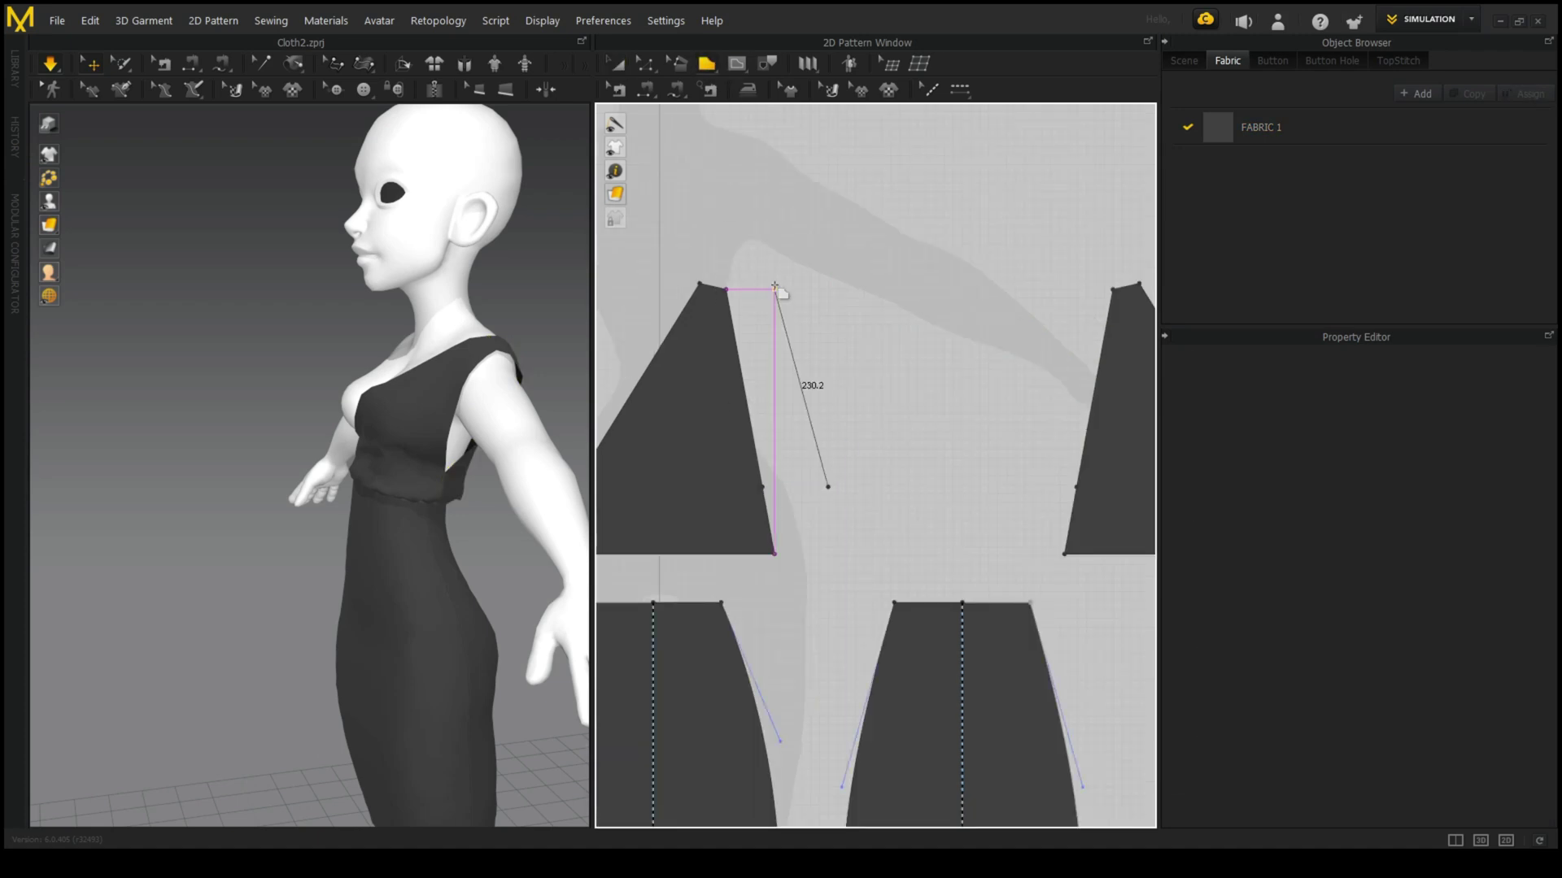
pyautogui.scroll(-3, 309, 464)
# - Complete the sleeve polygon and sew it to the bodice's shoulder
pyautogui.moveTo(309, 464)
pyautogui.mouseDown(button='right')
pyautogui.moveTo(203, 464)
pyautogui.moveTo(366, 464)
pyautogui.moveTo(514, 404)
pyautogui.mouseUp(button='right')
pyautogui.scroll(5, 370, 431)
pyautogui.press('z')
pyautogui.click(953, 326)
pyautogui.scroll(3, 953, 325)
pyautogui.scroll(-2, 894, 366)
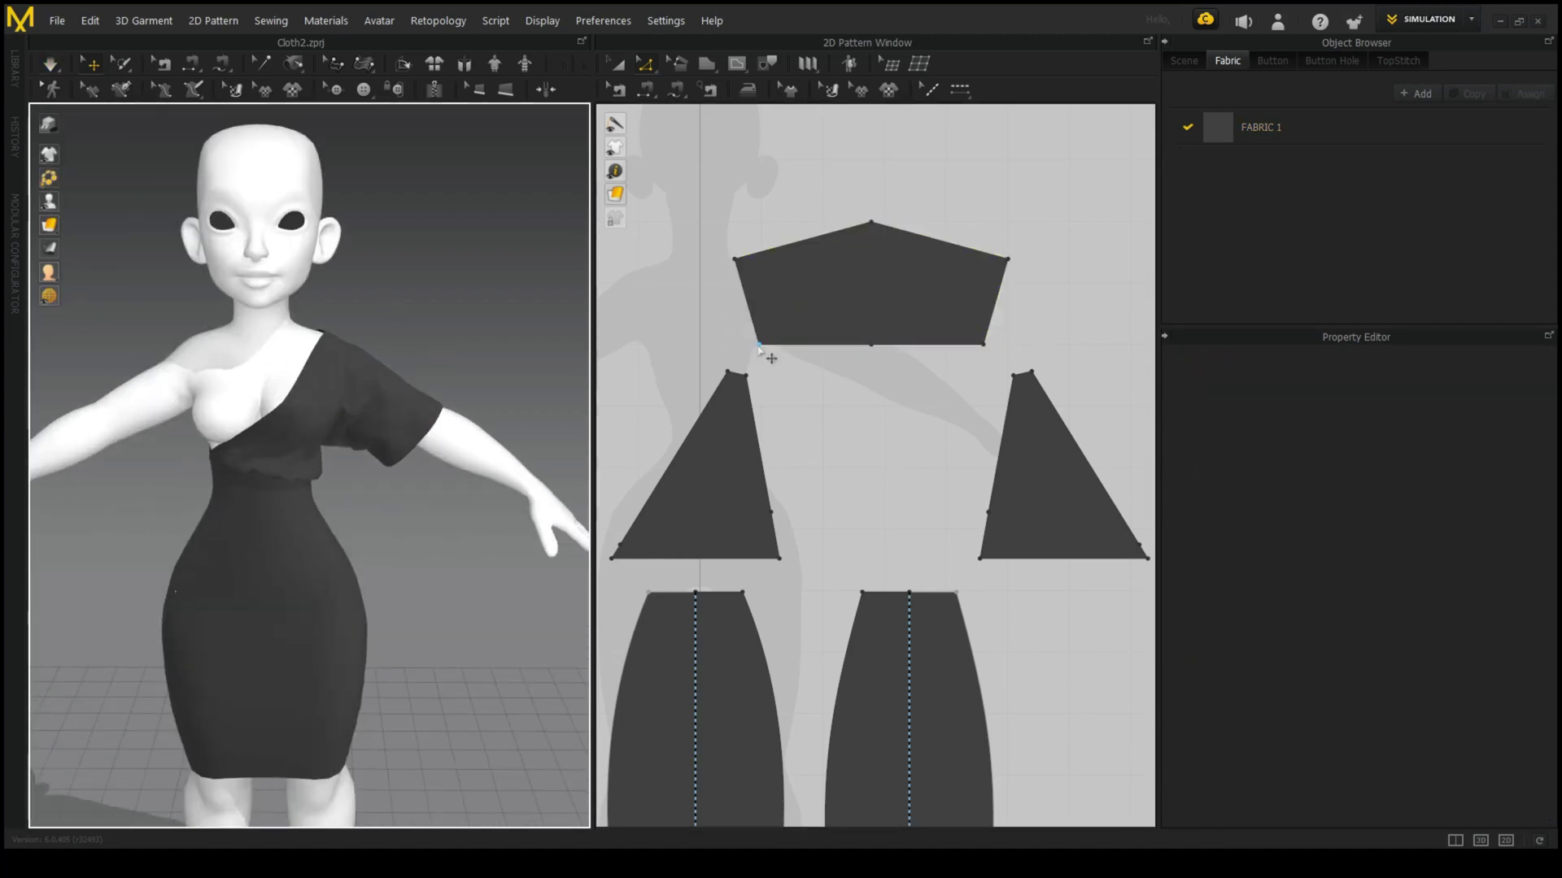
# - Pull the sleeve's bottom edge down into a full-length sleeve along the arm
pyautogui.click(924, 345)
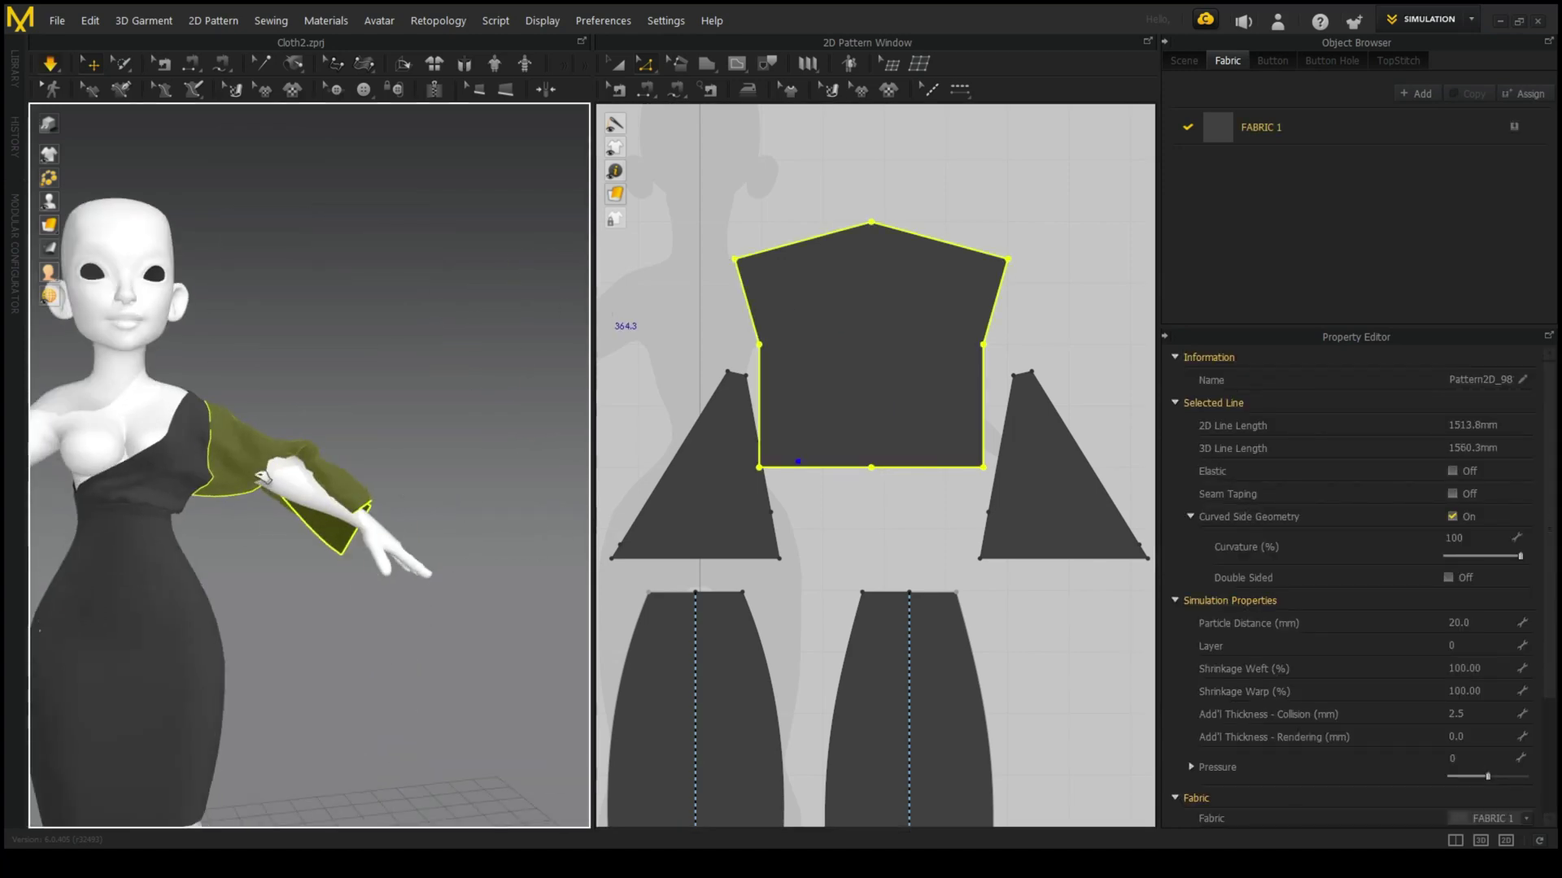
pyautogui.moveTo(262, 476); pyautogui.dragTo(321, 241)
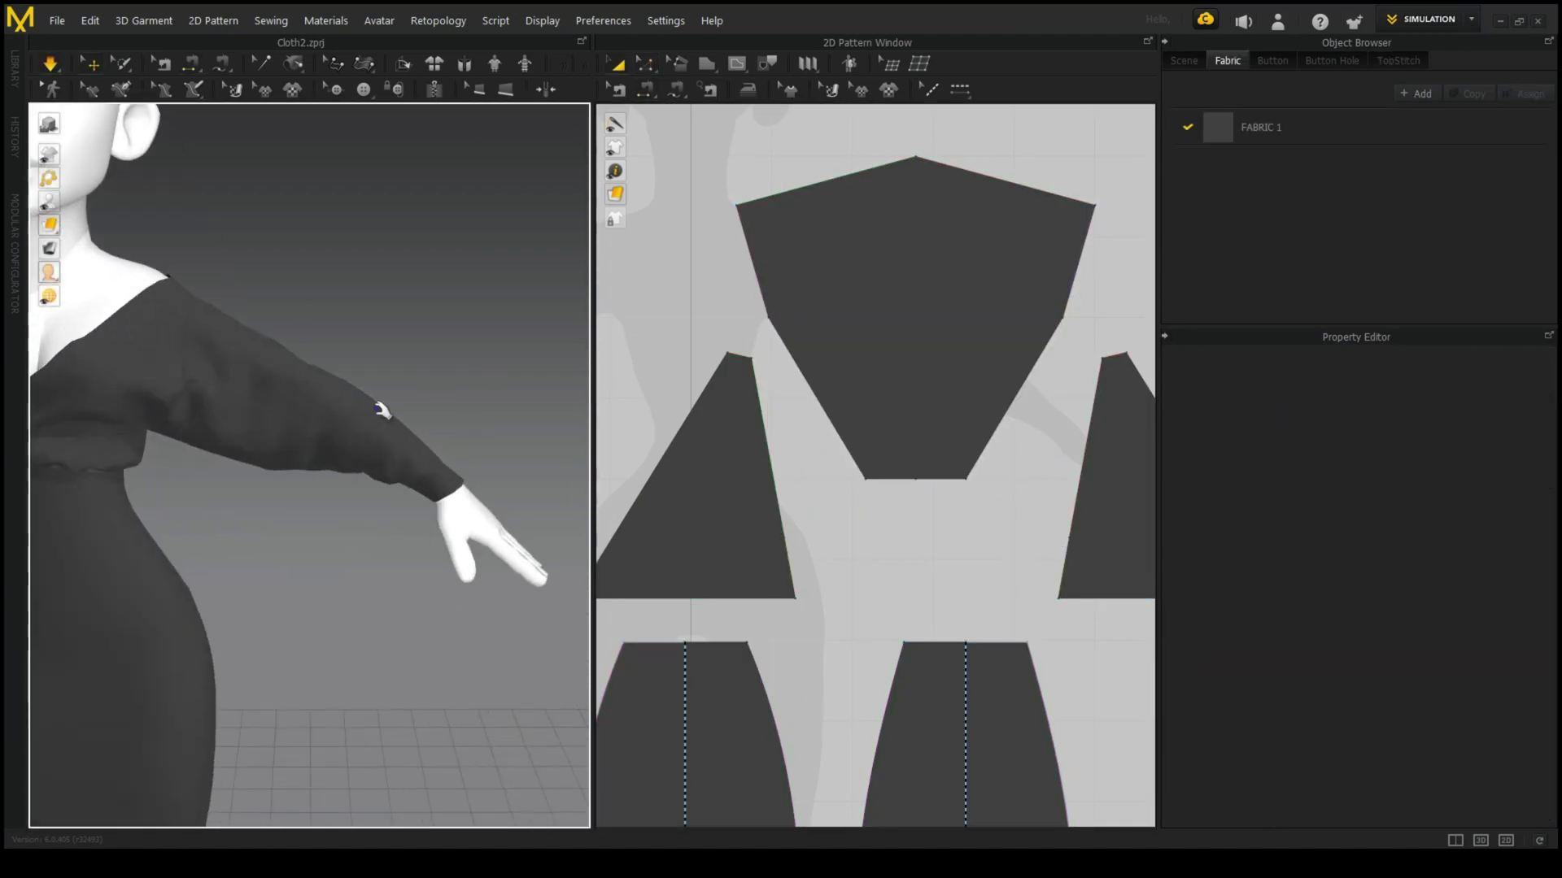
pyautogui.scroll(2, 814, 326)
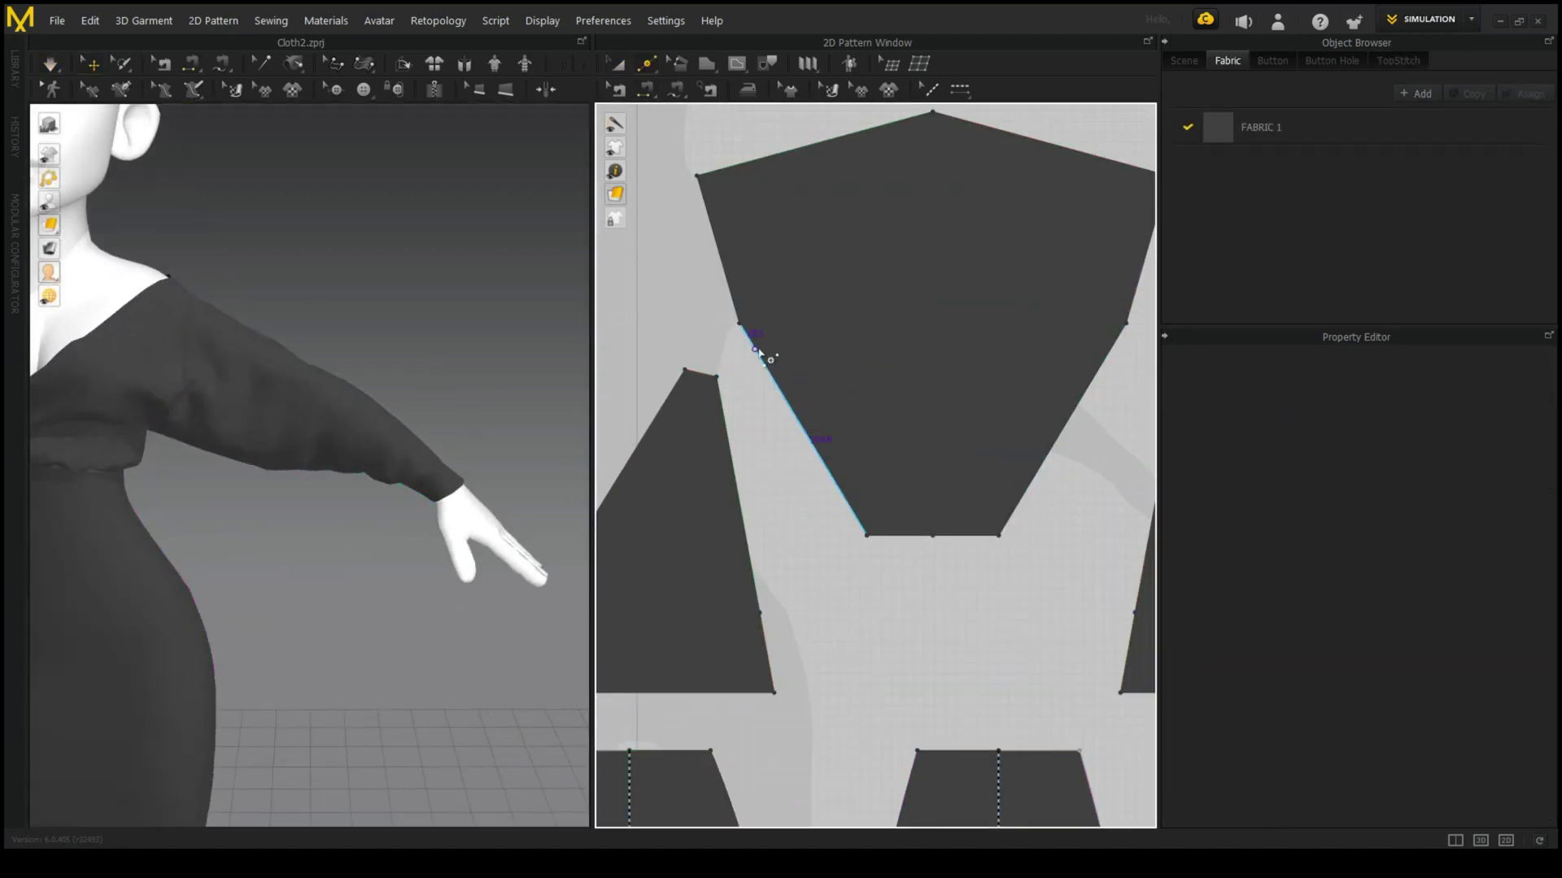
pyautogui.click(753, 346)
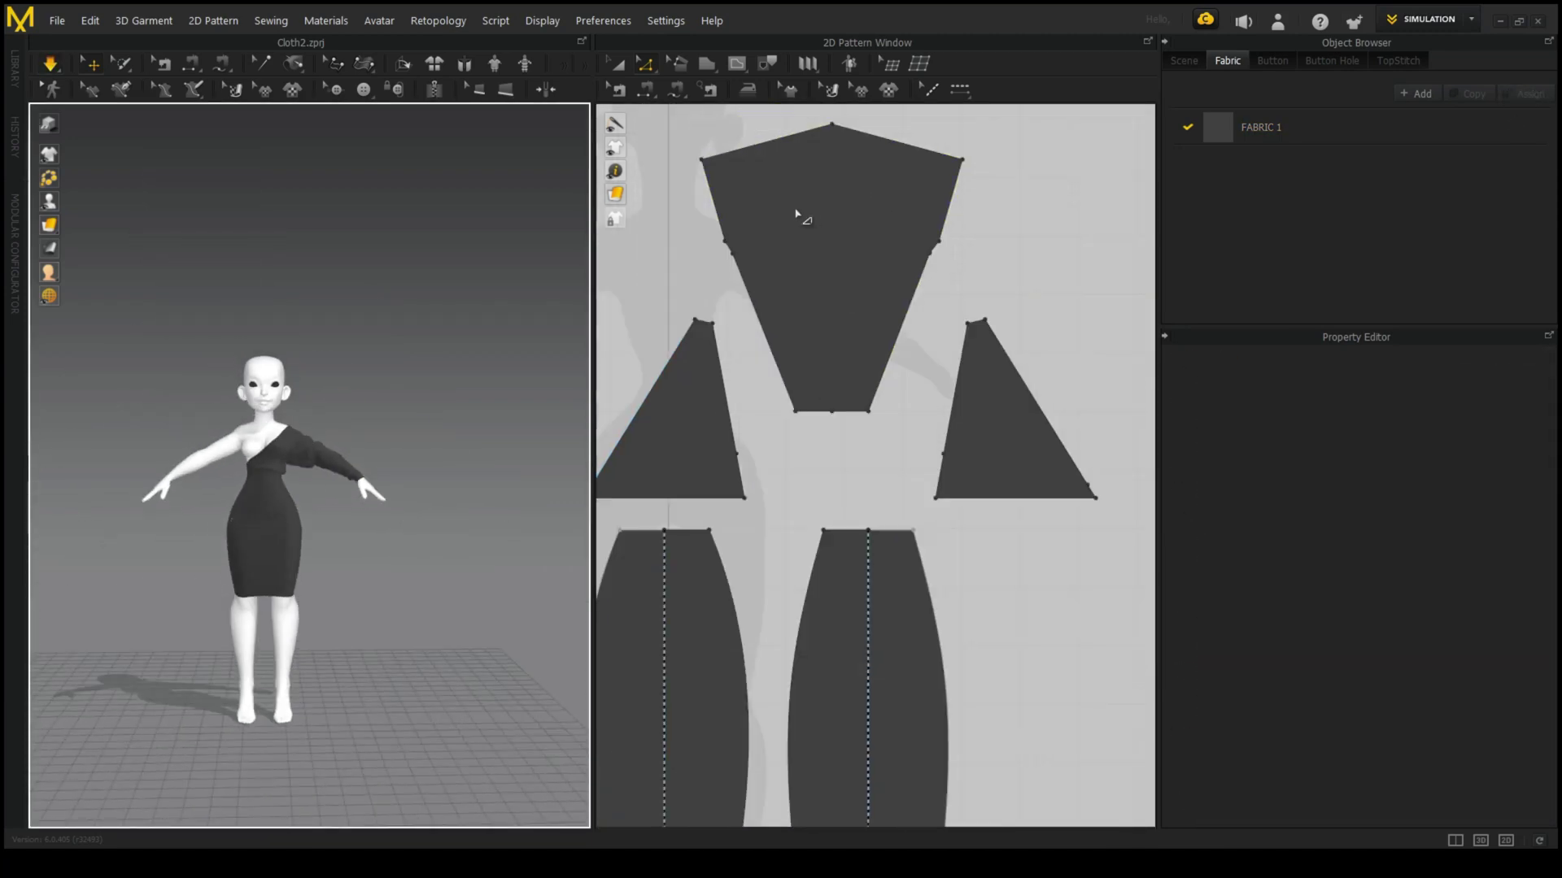
# - Adjust the corner point of the right triangle panel
pyautogui.click(1088, 511)
pyautogui.scroll(3, 1088, 512)
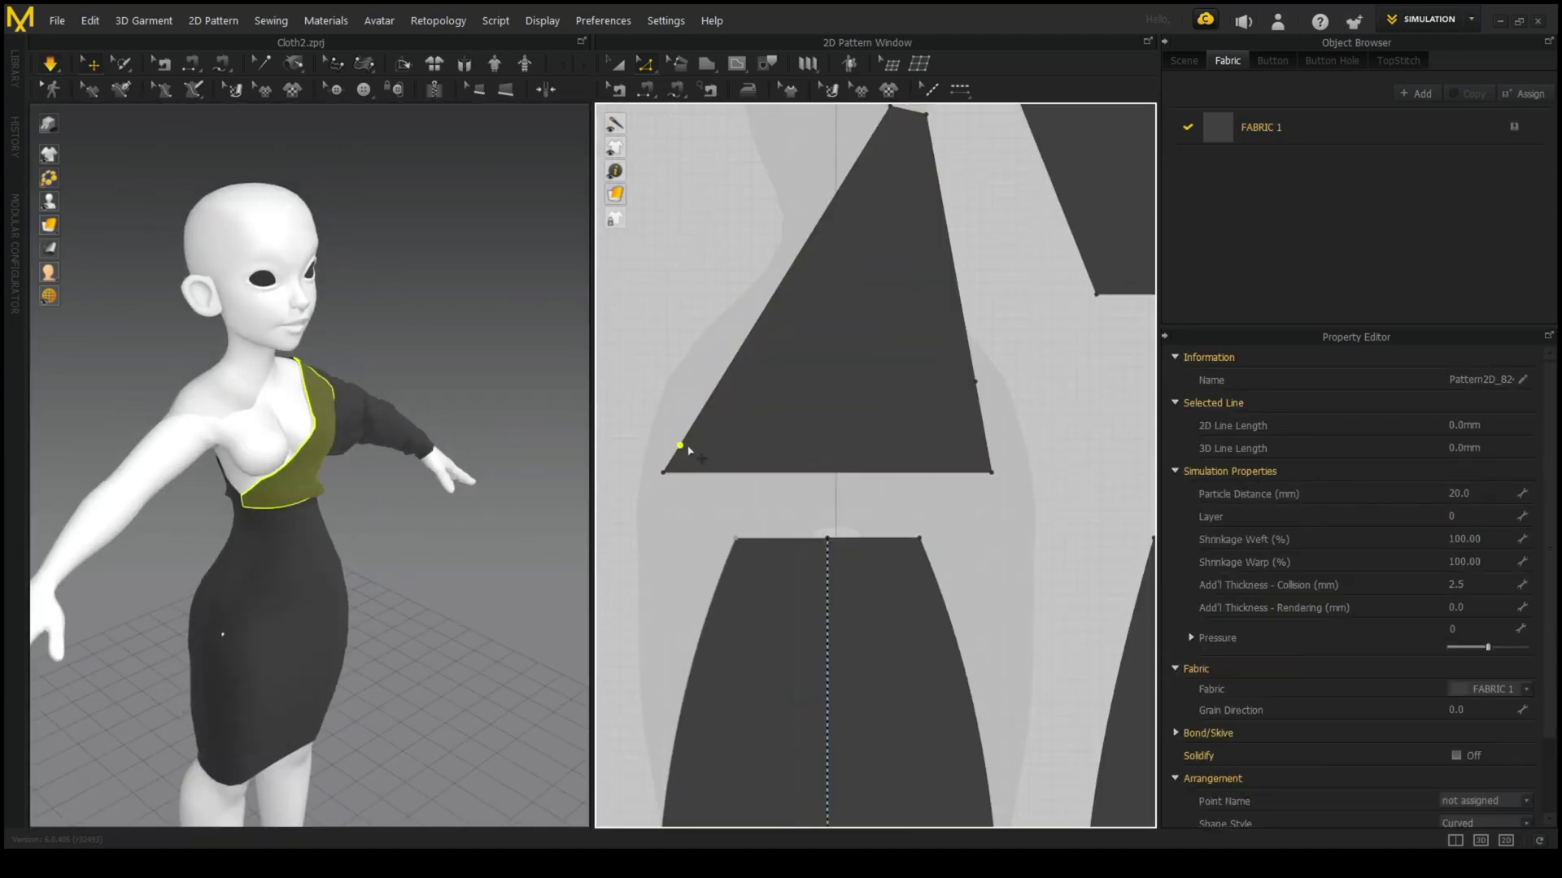
pyautogui.scroll(-2, 830, 412)
pyautogui.scroll(2, 943, 312)
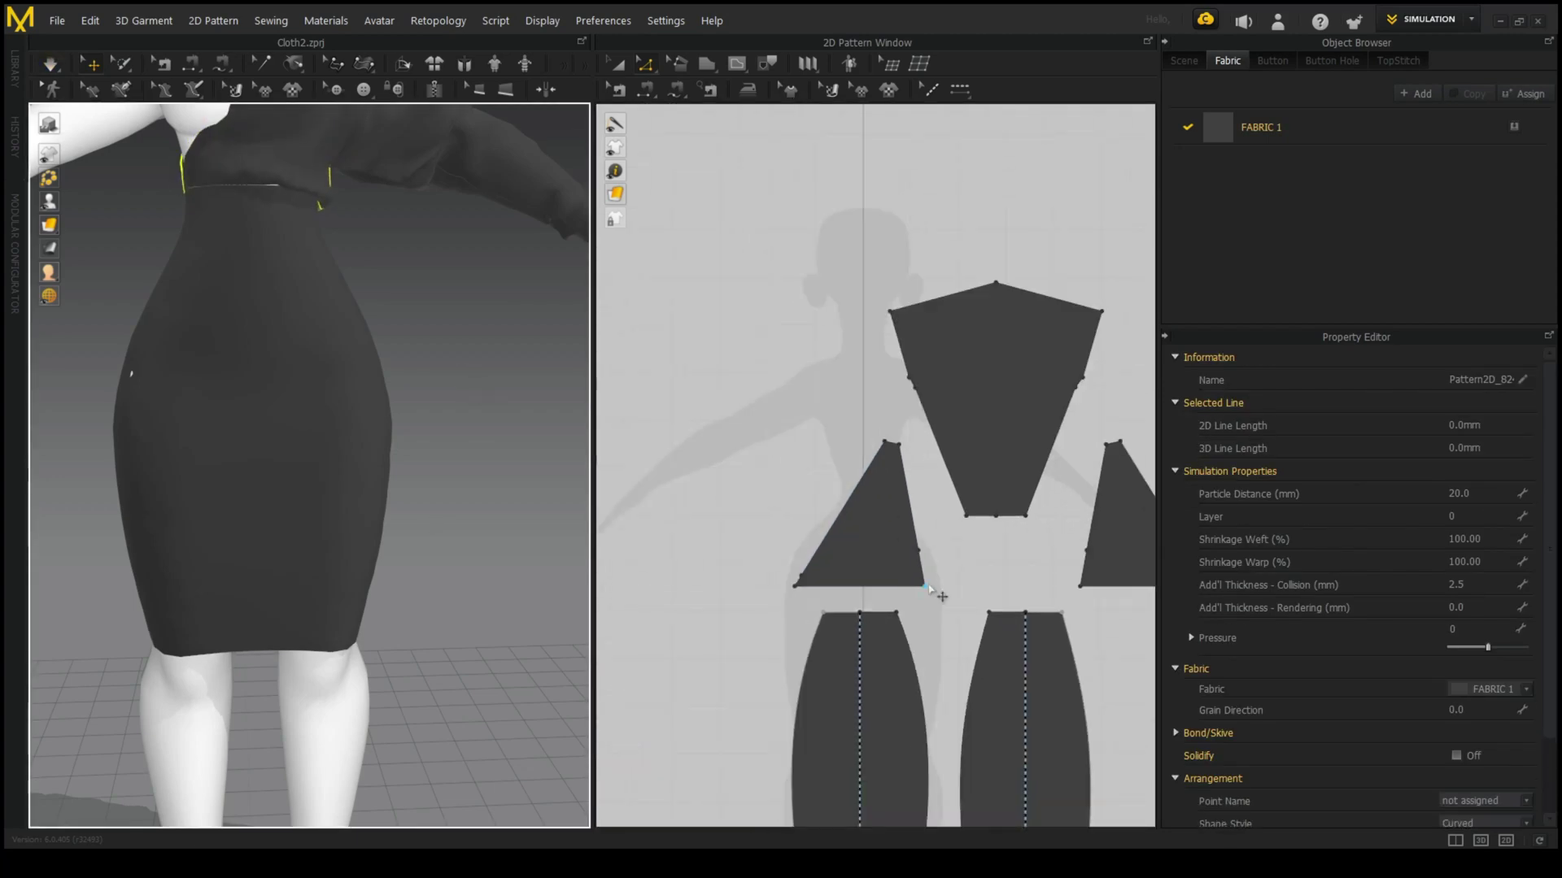
# - Adjust the left triangle's bottom edge and corners, then select the bodice panel for mirroring
pyautogui.click(754, 594)
pyautogui.doubleClick(852, 584)
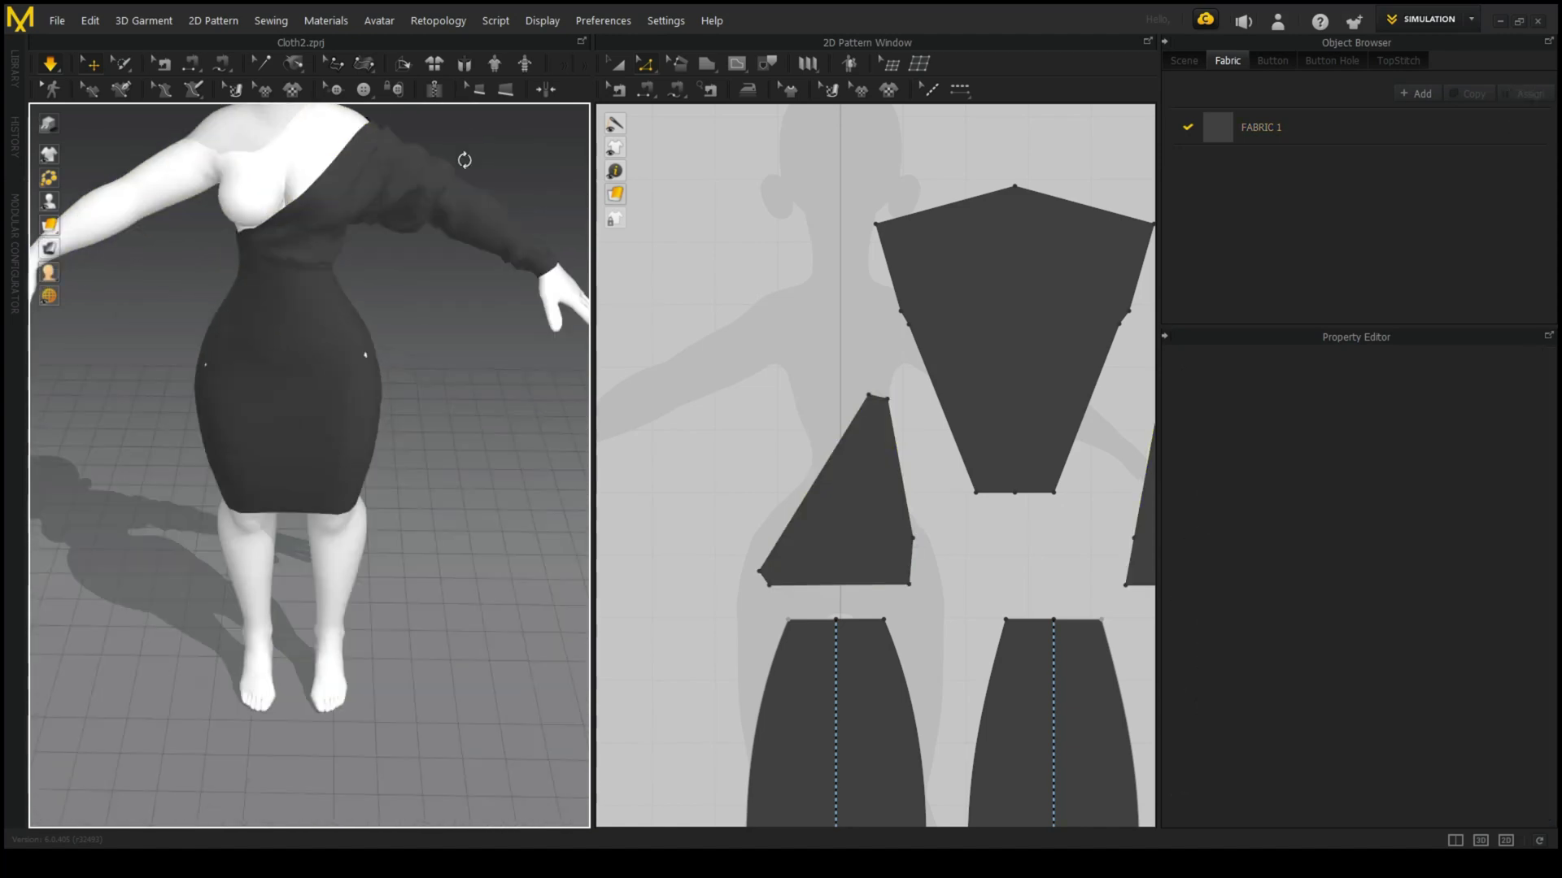
pyautogui.click(908, 584)
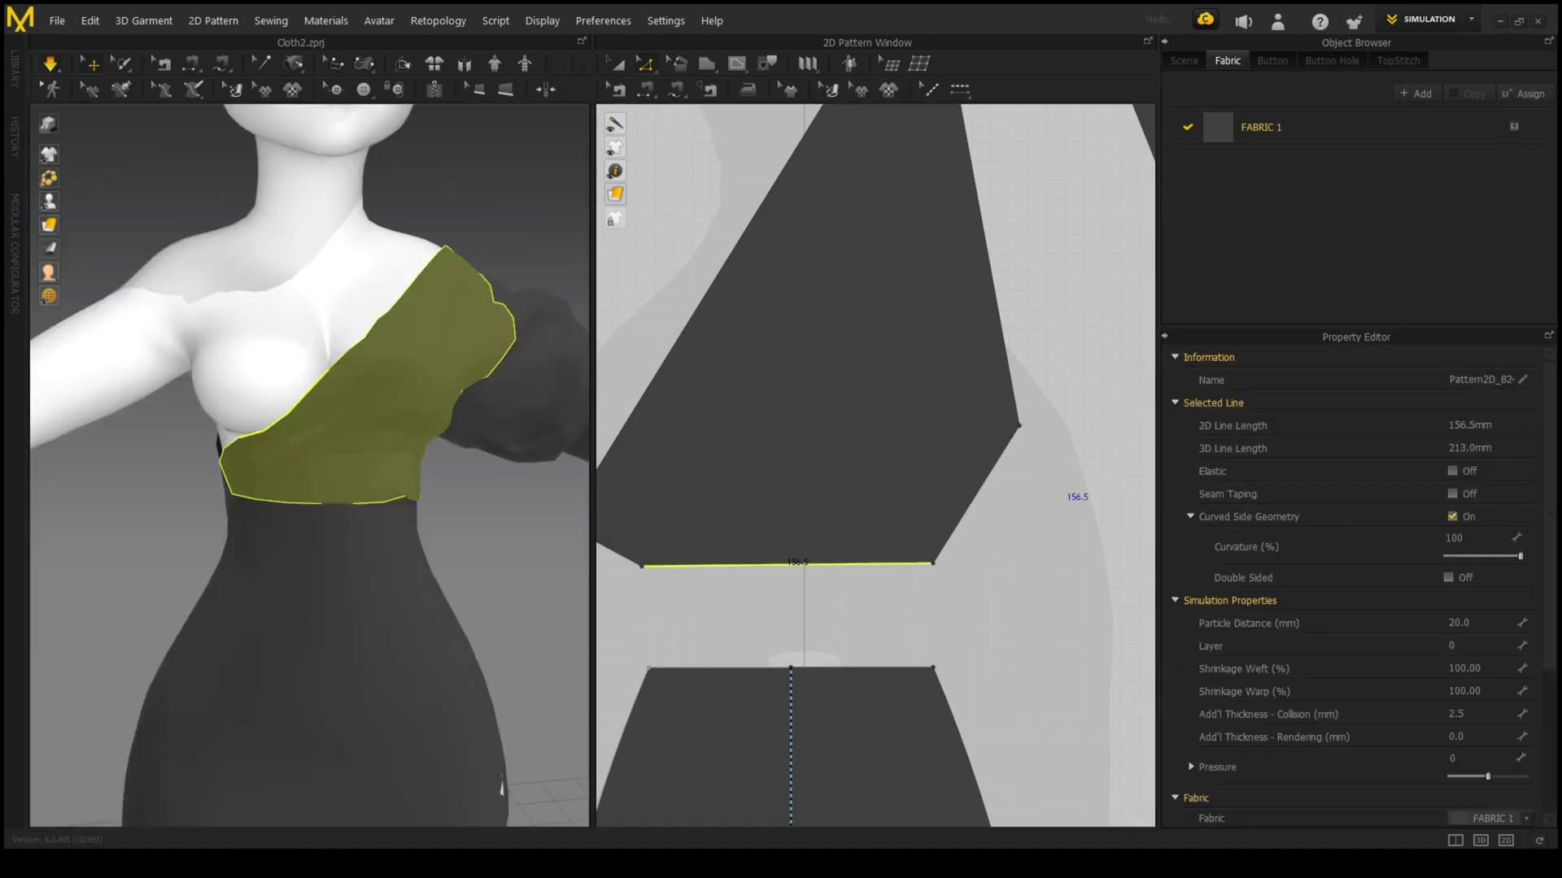
pyautogui.click(644, 566)
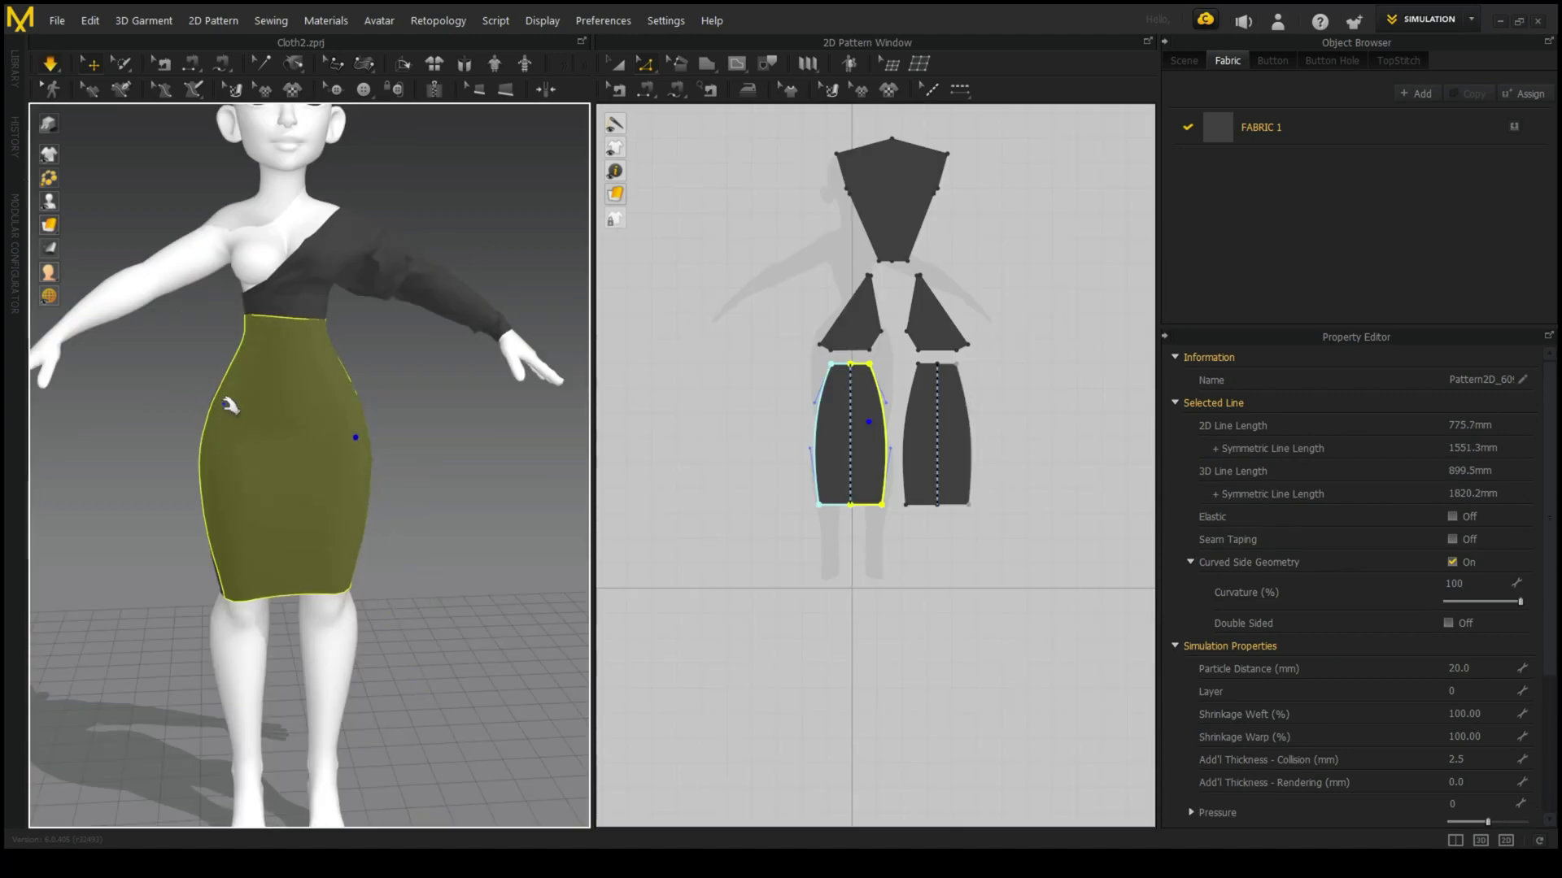
pyautogui.click(443, 530)
pyautogui.click(431, 333)
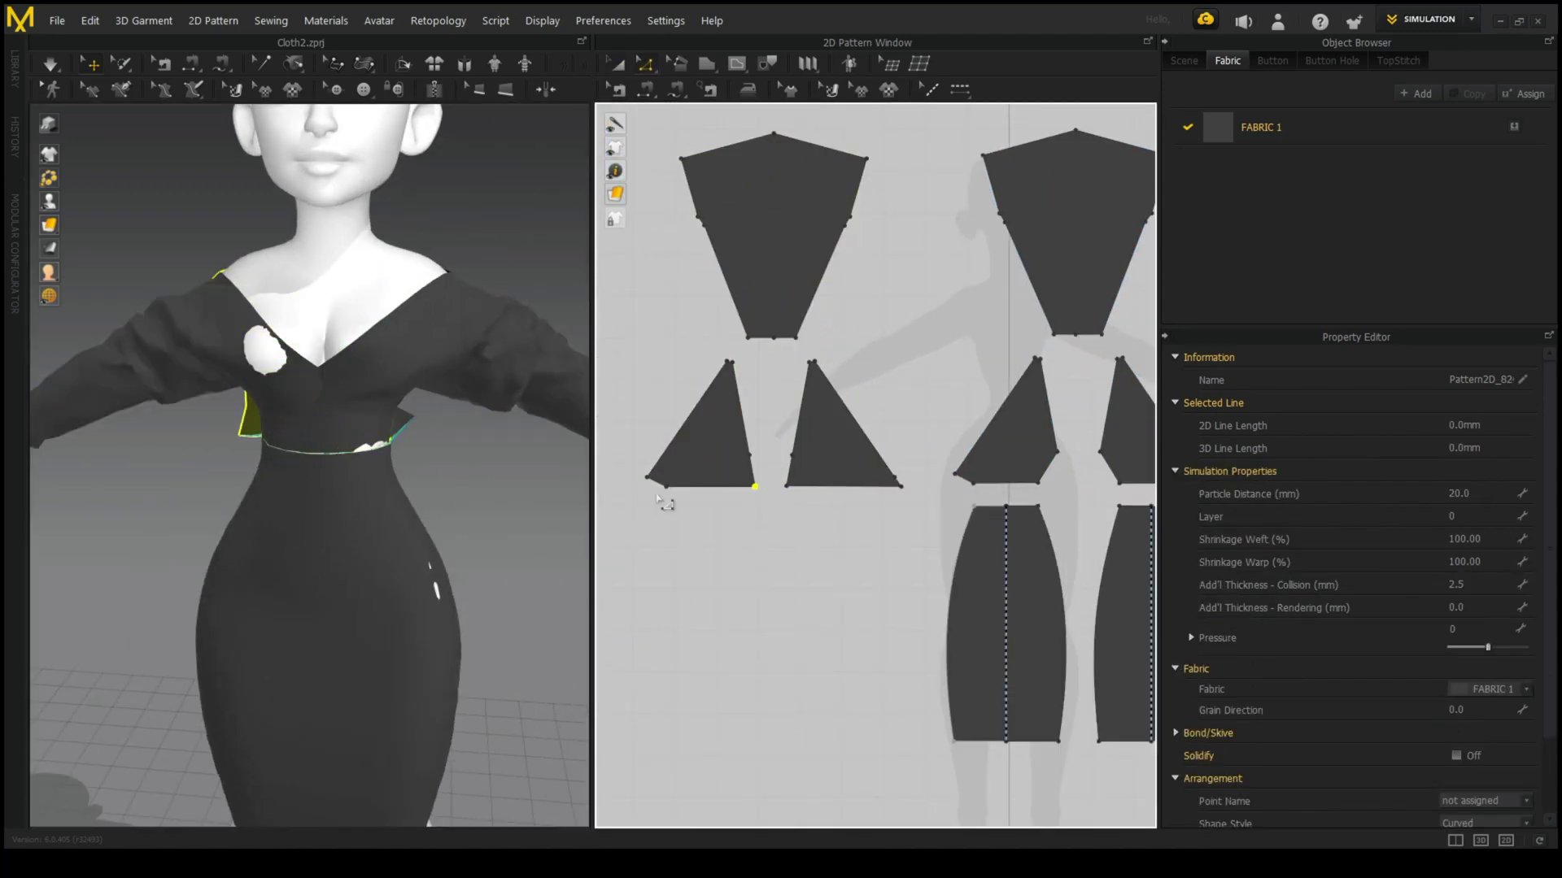
# - Run the cloth simulation and tweak the triangle panel's edge and corner points
pyautogui.press('space')
pyautogui.moveTo(400, 465); pyautogui.dragTo(277, 363, button='right')
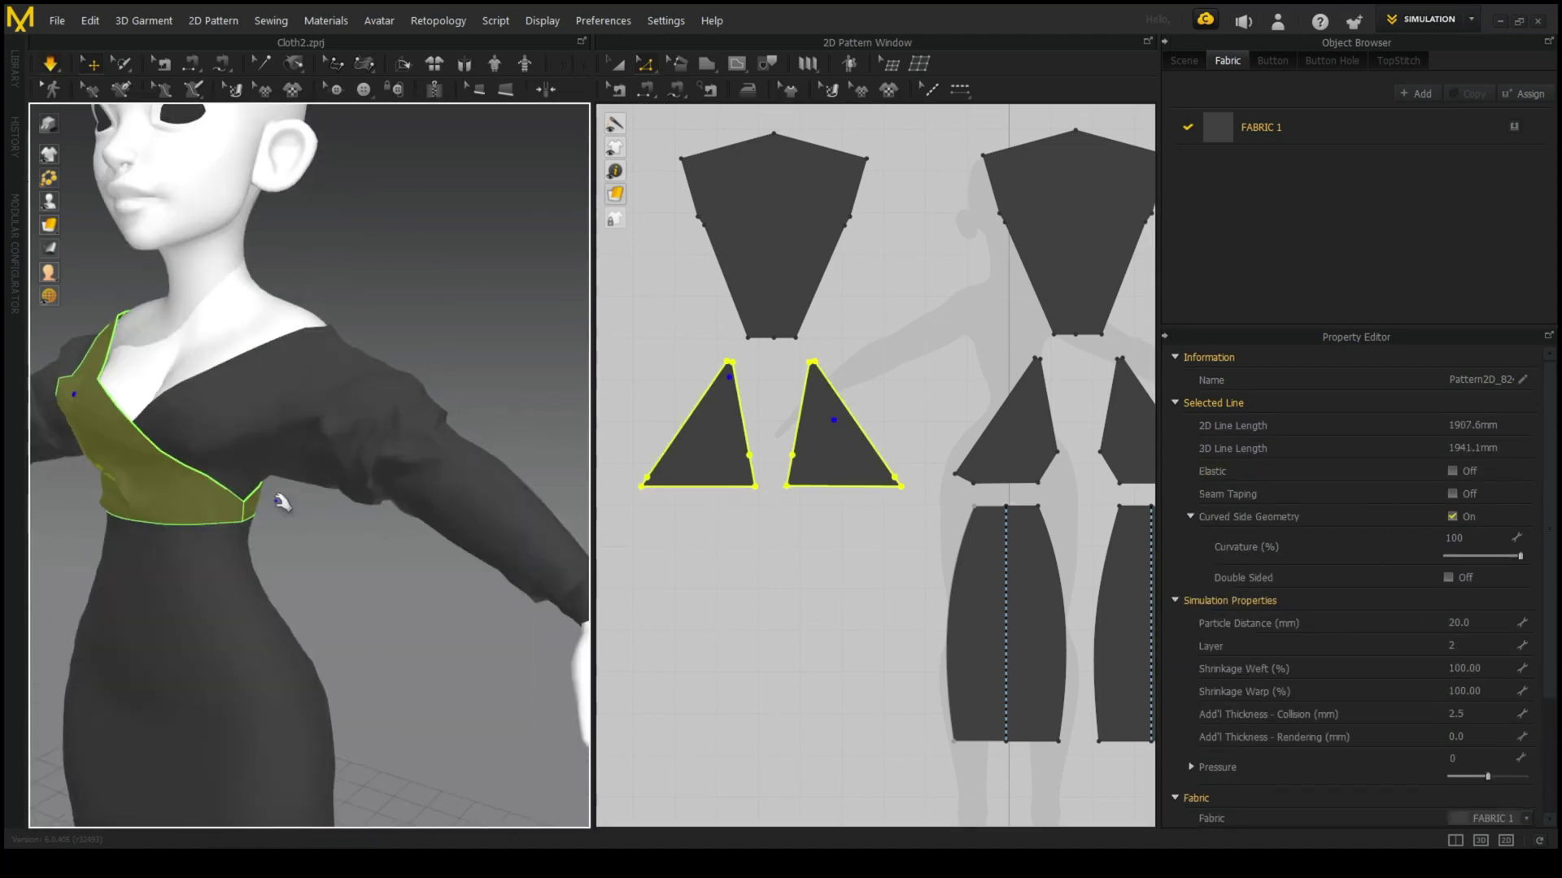
pyautogui.scroll(2, 827, 443)
pyautogui.scroll(5, 886, 522)
pyautogui.click(884, 517)
pyautogui.scroll(-5, 905, 548)
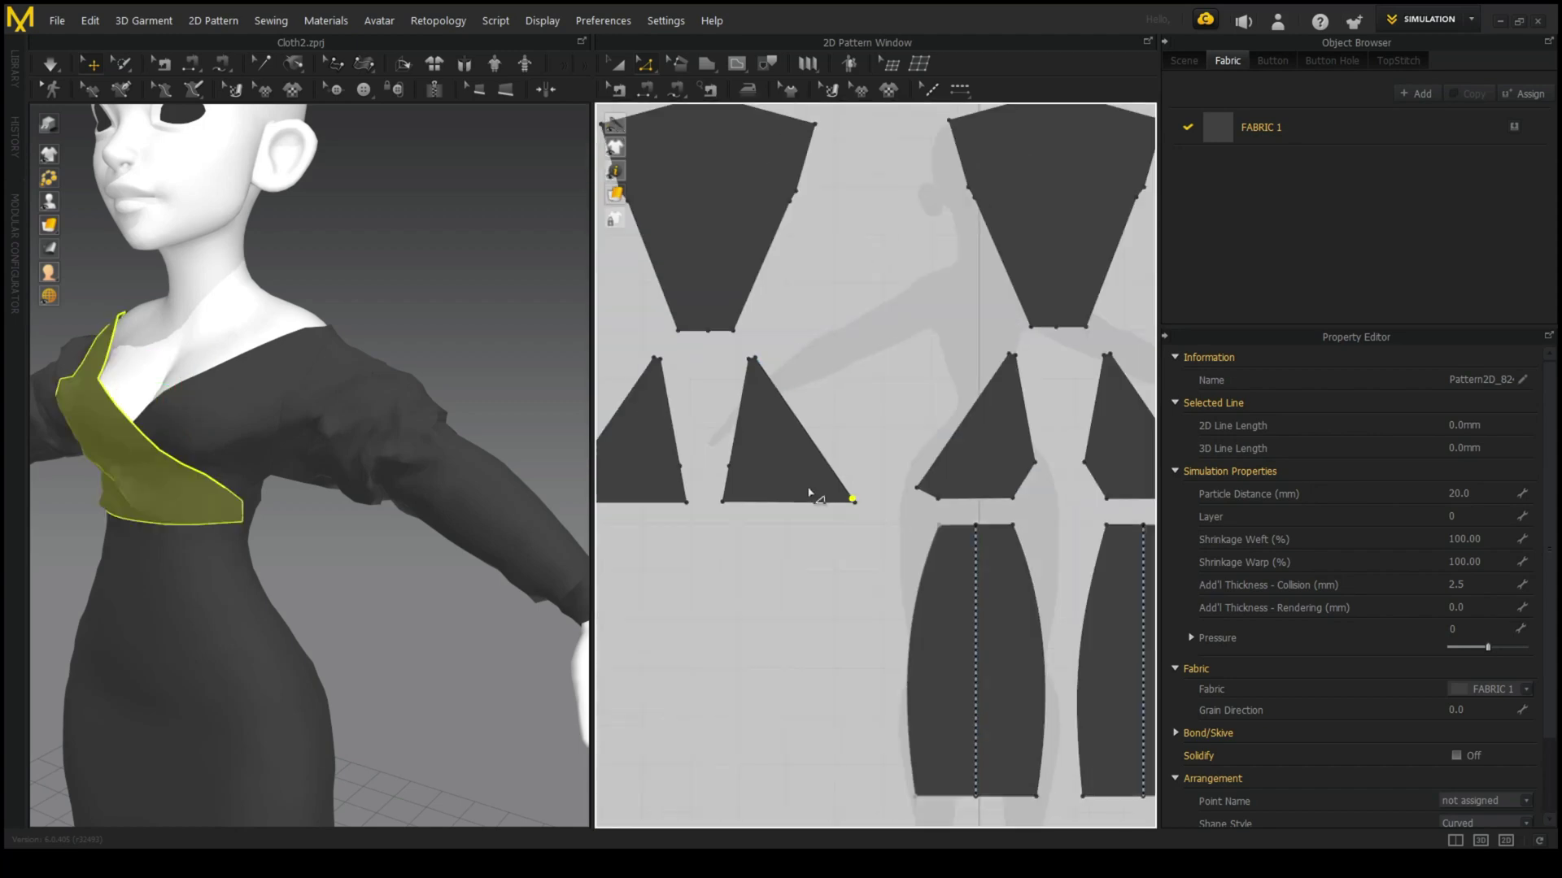
pyautogui.scroll(5, 830, 491)
pyautogui.click(721, 479)
# - Check the sleeve and bodice from a full-body front view, then clear the selection
pyautogui.click(136, 515)
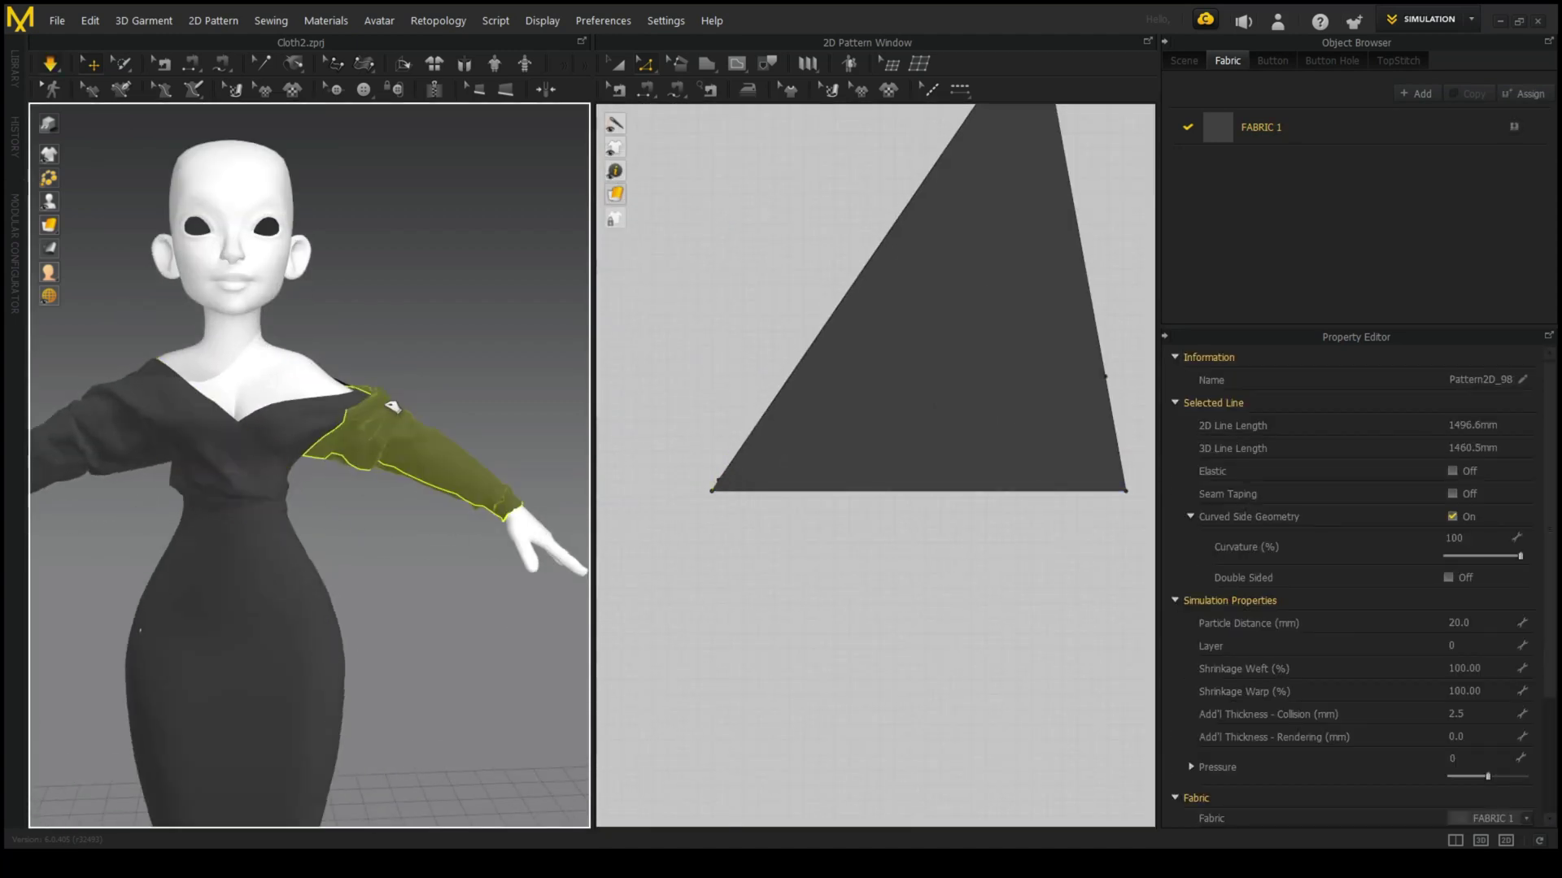
pyautogui.moveTo(392, 406); pyautogui.dragTo(303, 369, button='right')
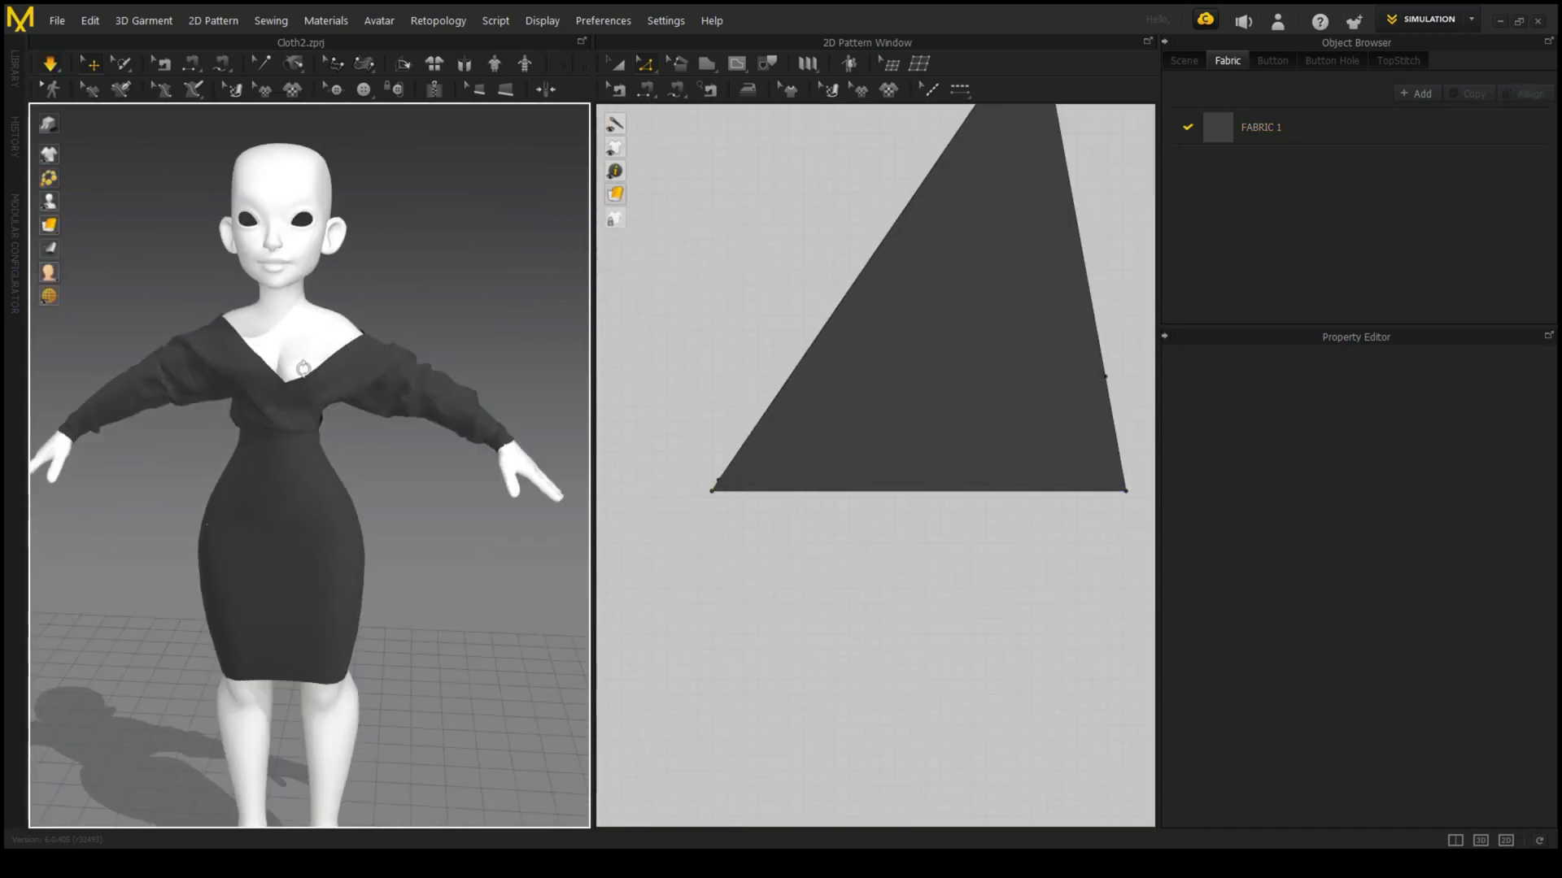
pyautogui.click(302, 368)
pyautogui.scroll(-5, 309, 374)
pyautogui.scroll(8, 358, 408)
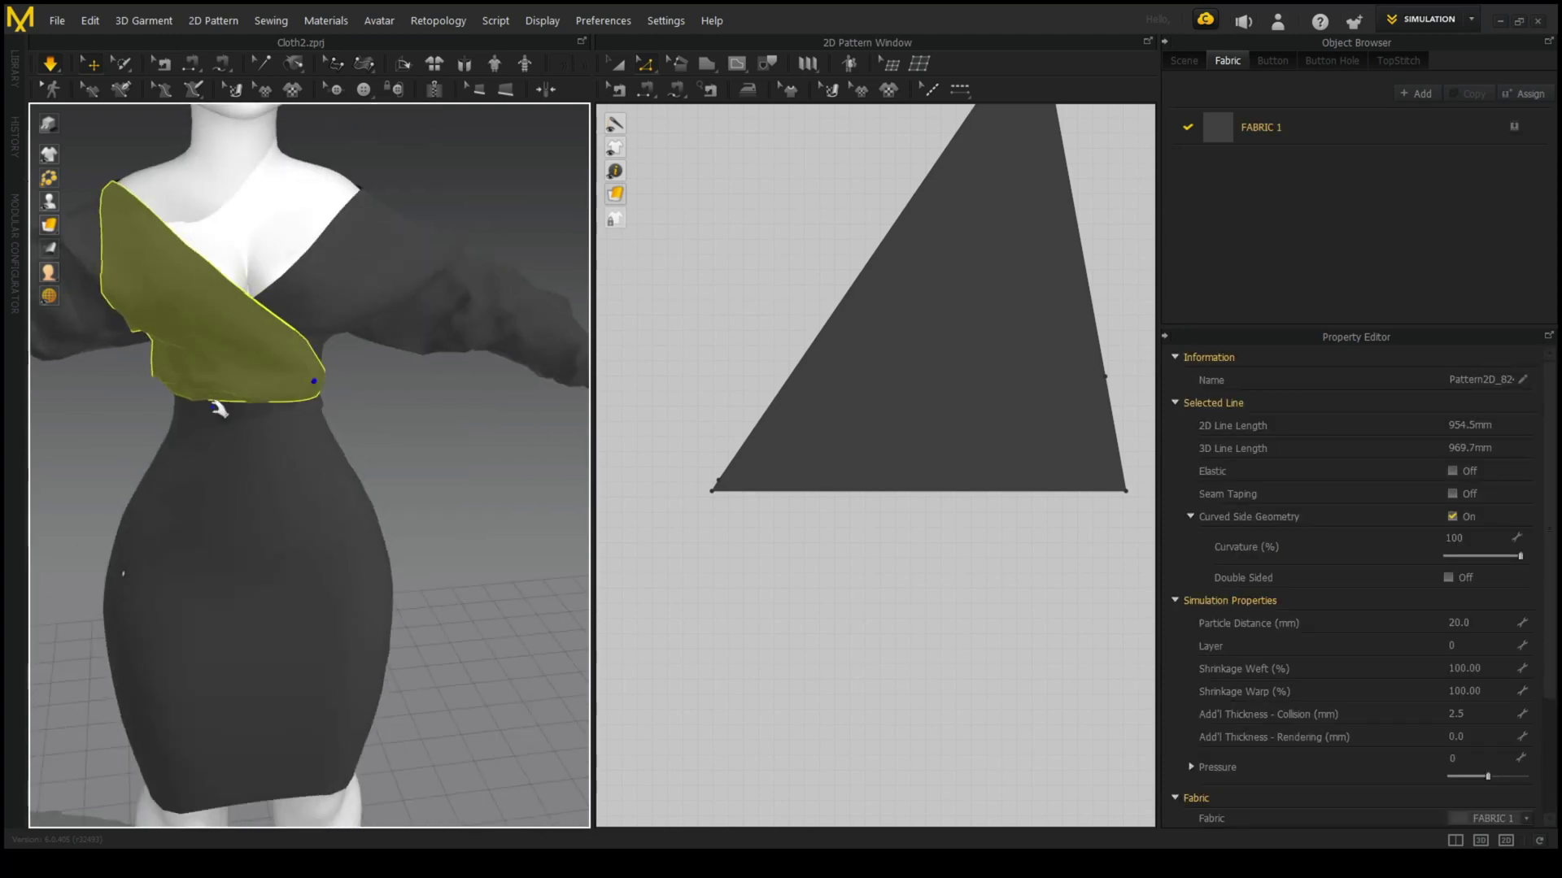
pyautogui.scroll(-5, 218, 409)
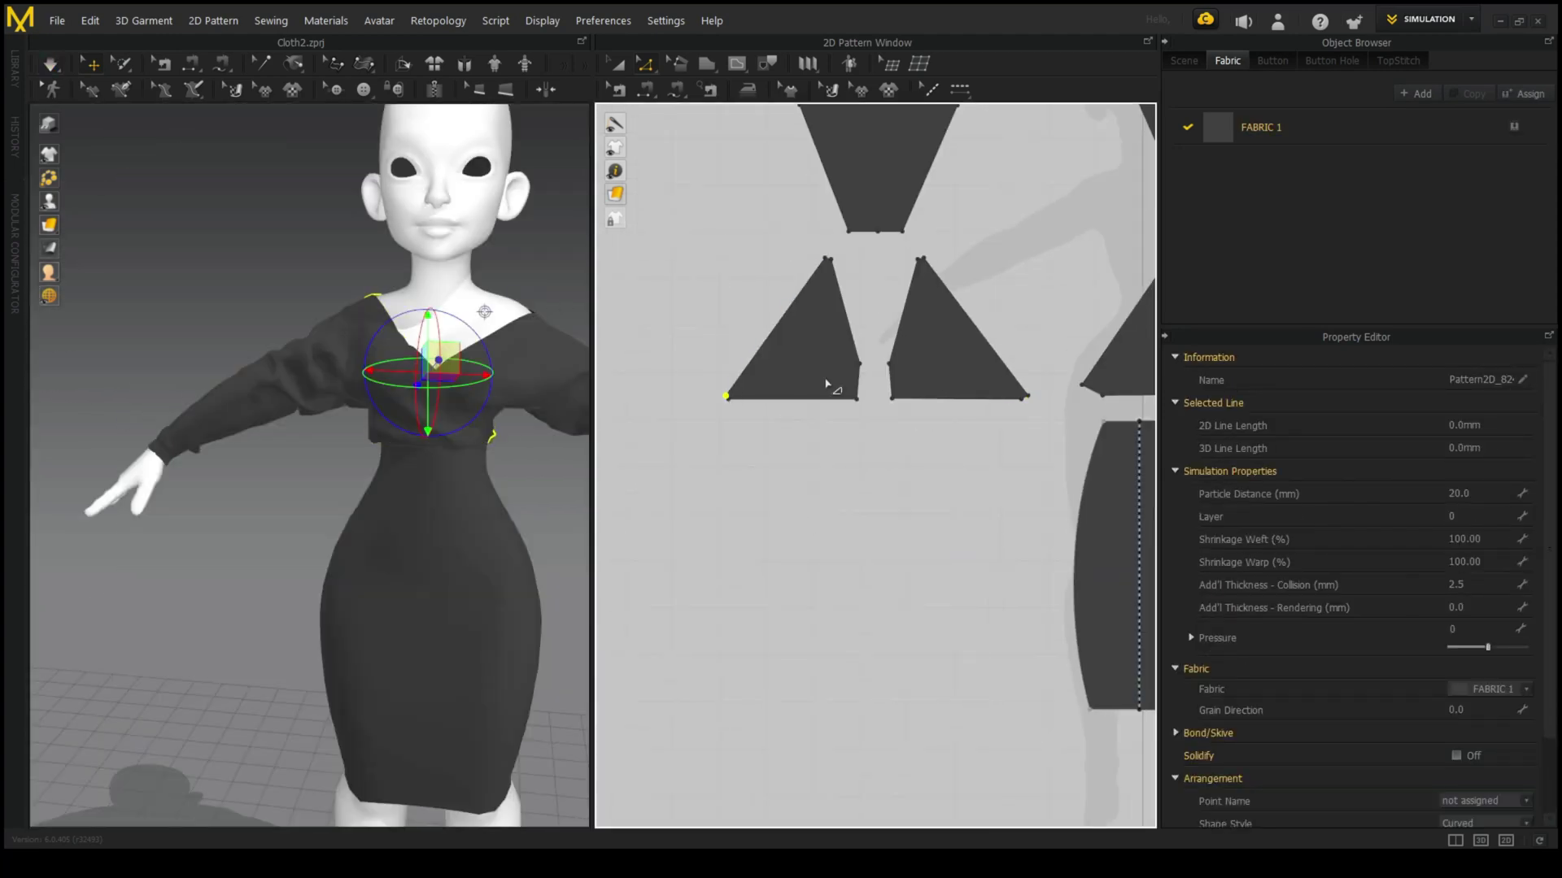
pyautogui.click(827, 385)
pyautogui.press('Escape')
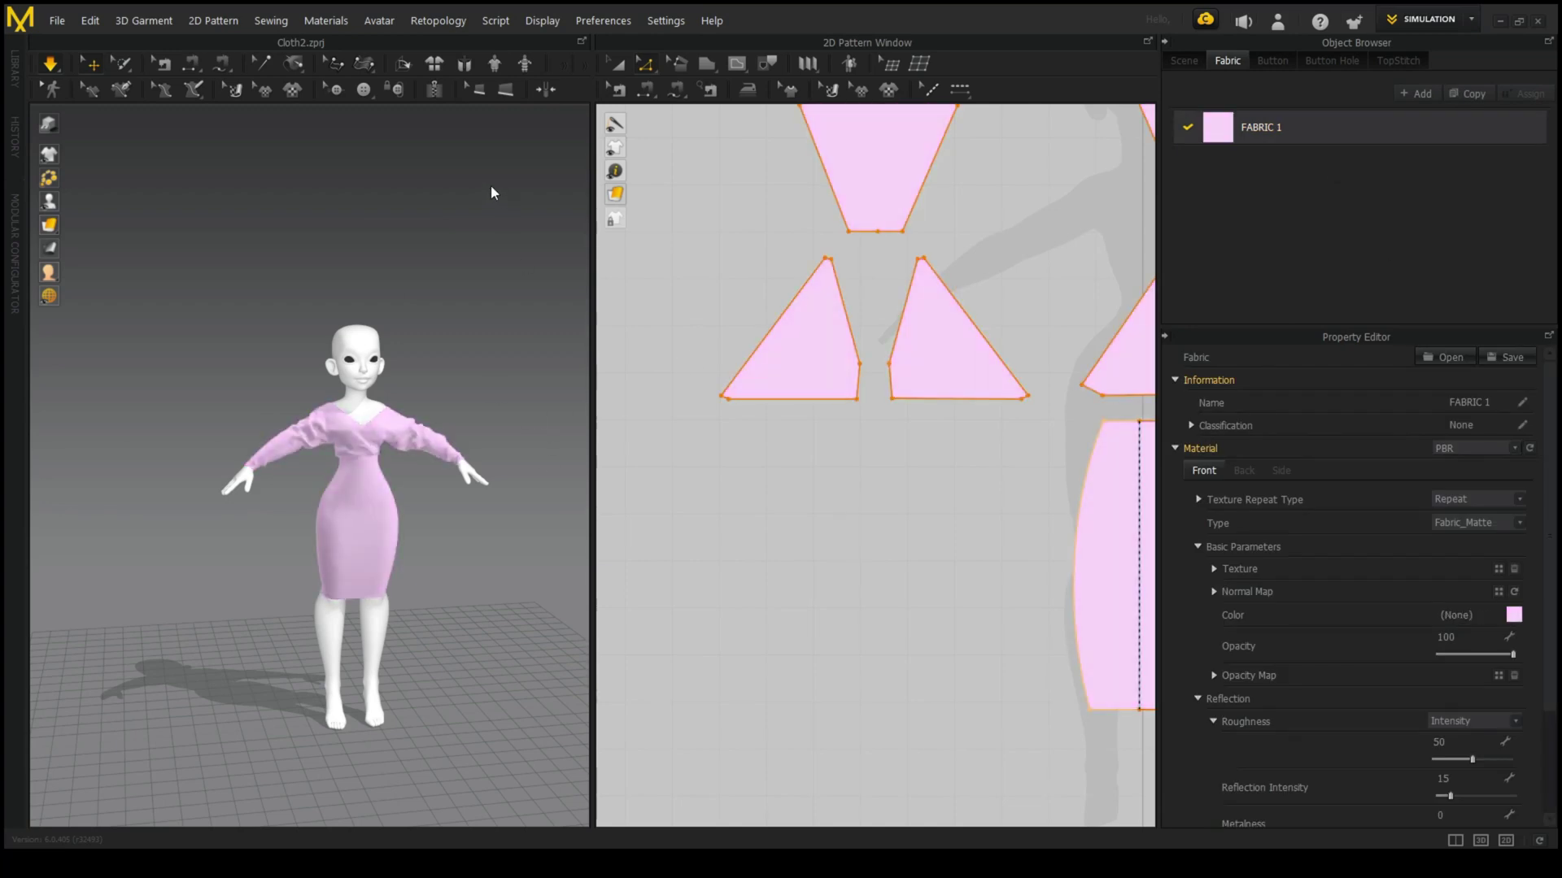
# - Add a point to the triangle edges between the left and right triangle panels
pyautogui.scroll(5, 515, 436)
pyautogui.click(722, 398)
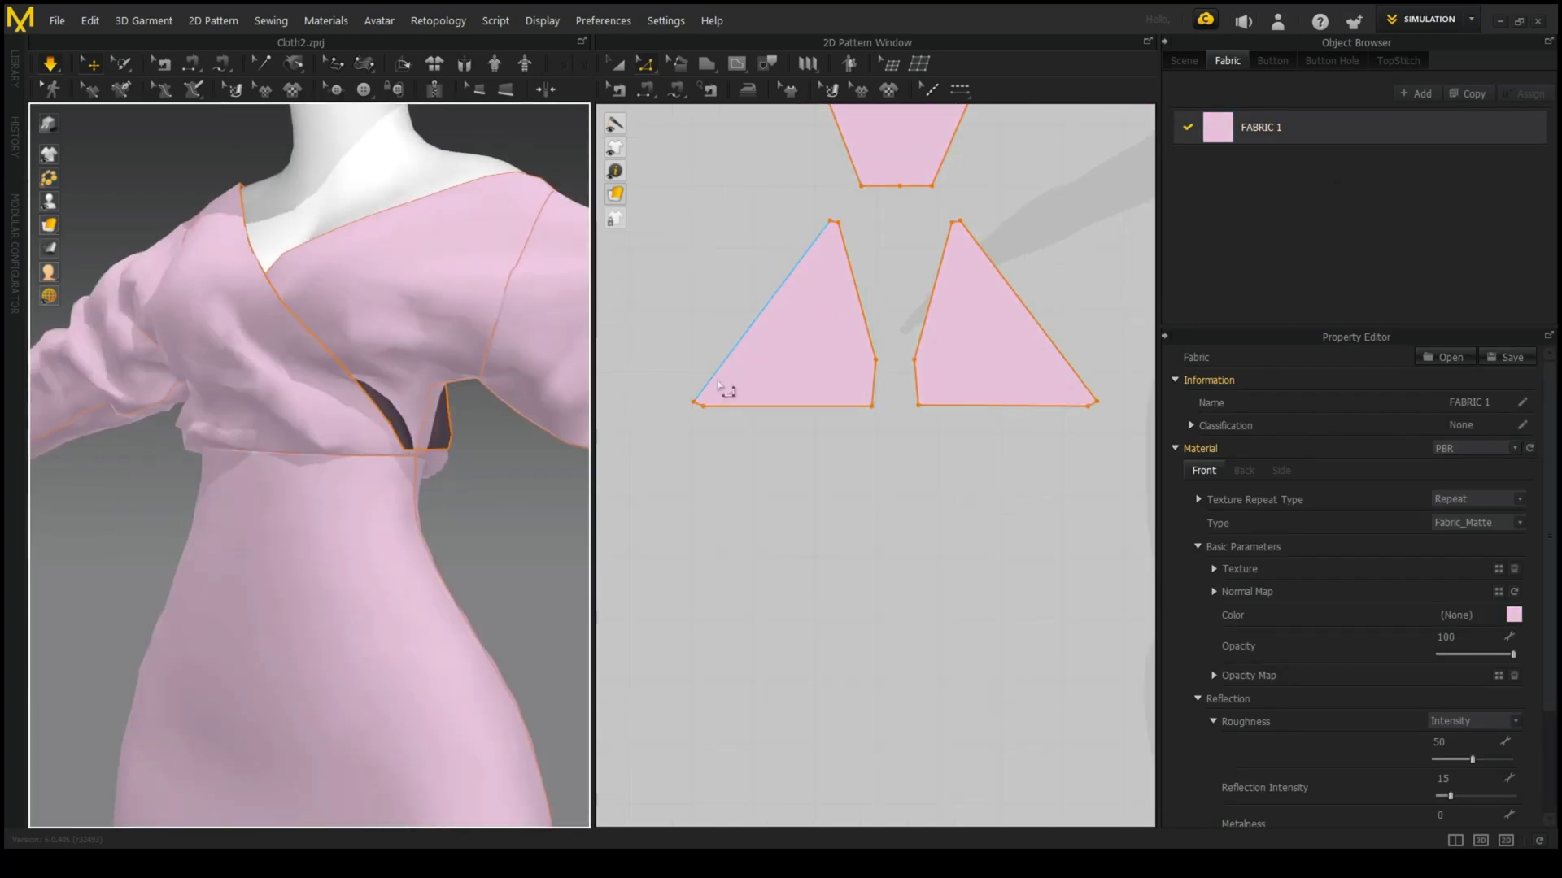
pyautogui.scroll(-2, 787, 349)
pyautogui.scroll(3, 748, 332)
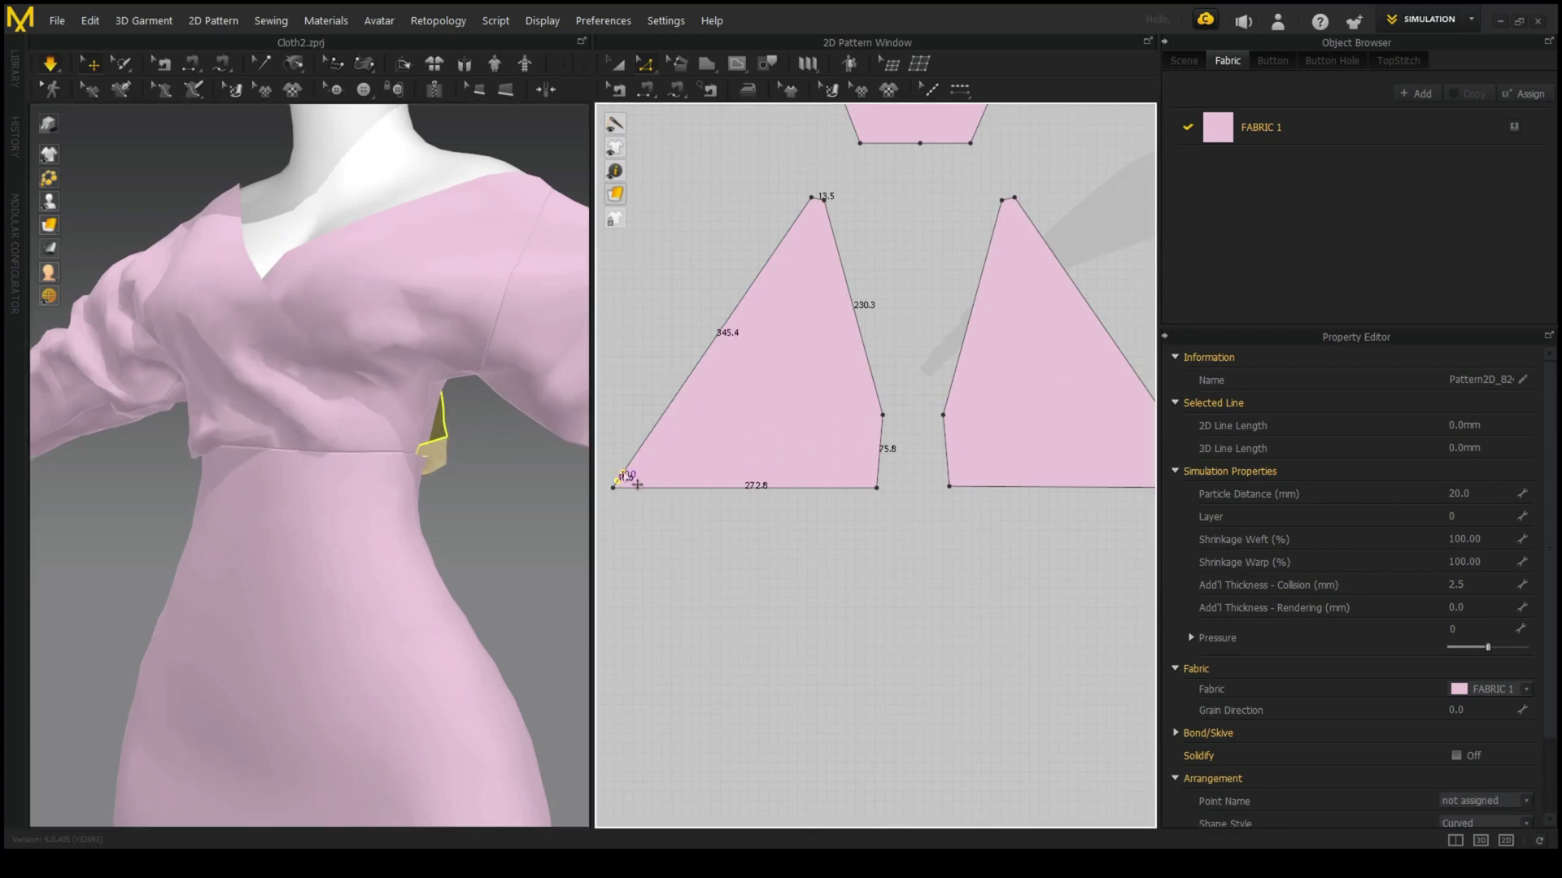
pyautogui.scroll(-2, 827, 399)
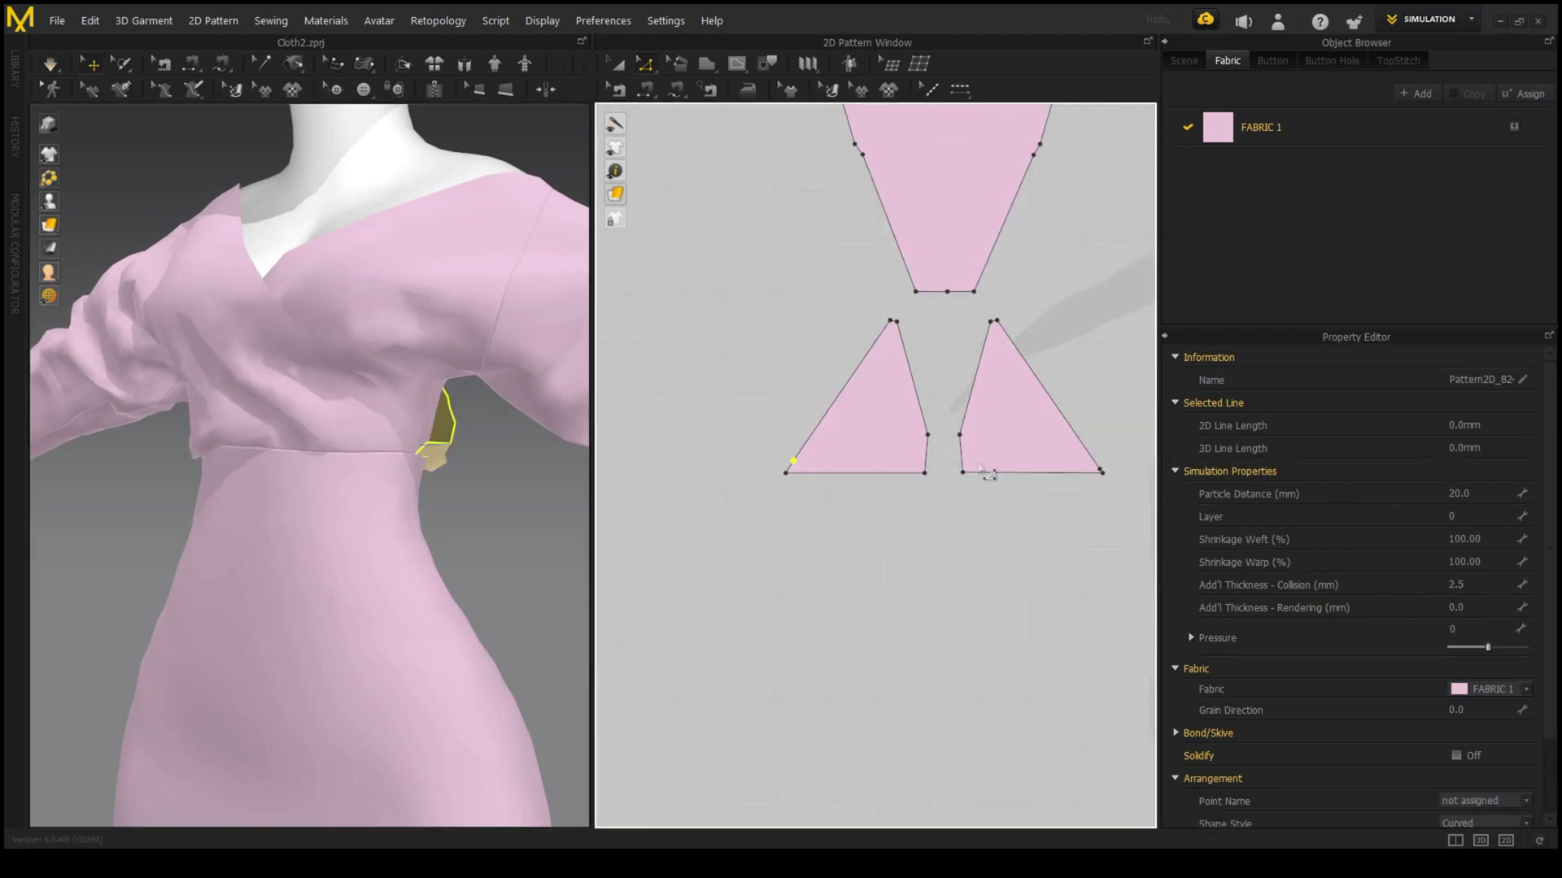
pyautogui.scroll(5, 1008, 463)
pyautogui.click(1009, 465)
pyautogui.scroll(-5, 455, 423)
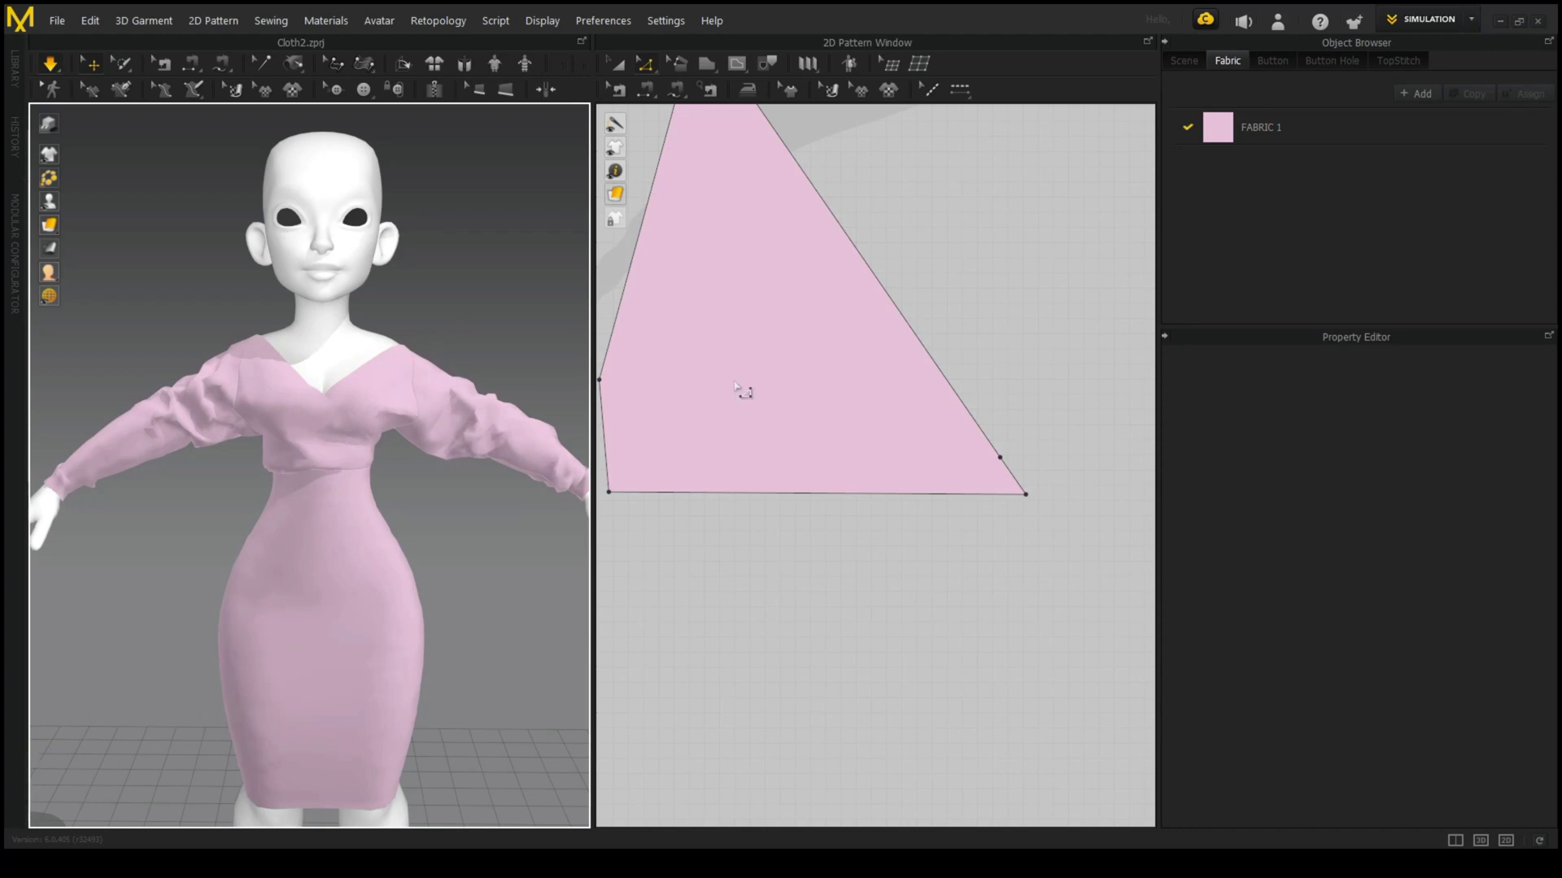
pyautogui.scroll(3, 325, 407)
# - Select and deselect the garment and skirt pieces, widening and orbiting the 3D view
pyautogui.click(314, 436)
pyautogui.click(454, 303)
pyautogui.scroll(-5, 453, 303)
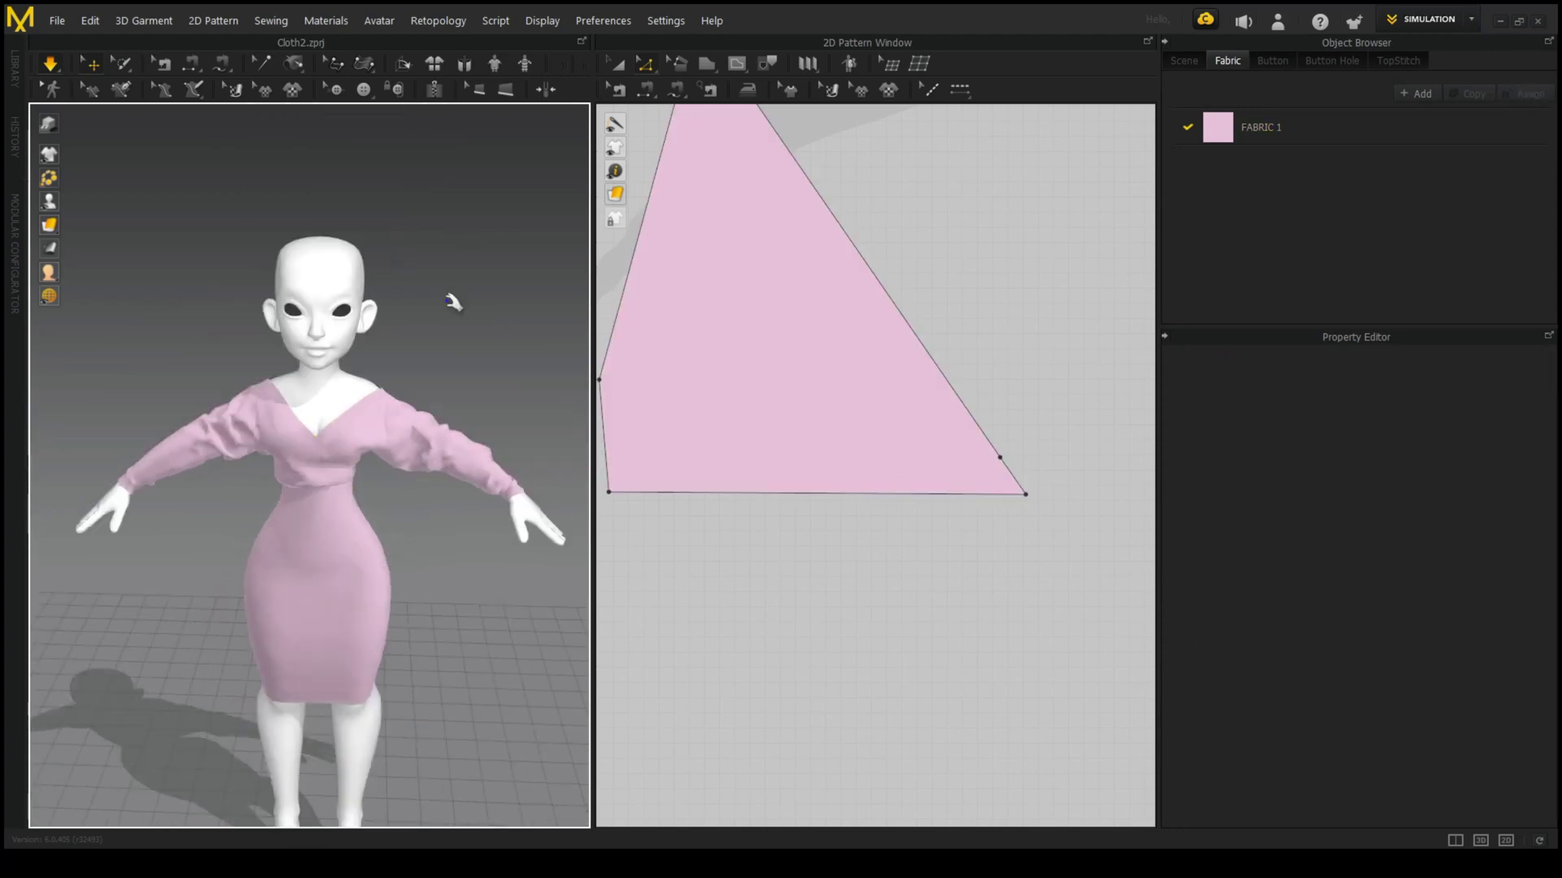
pyautogui.moveTo(593, 372); pyautogui.dragTo(714, 372)
pyautogui.click(436, 460)
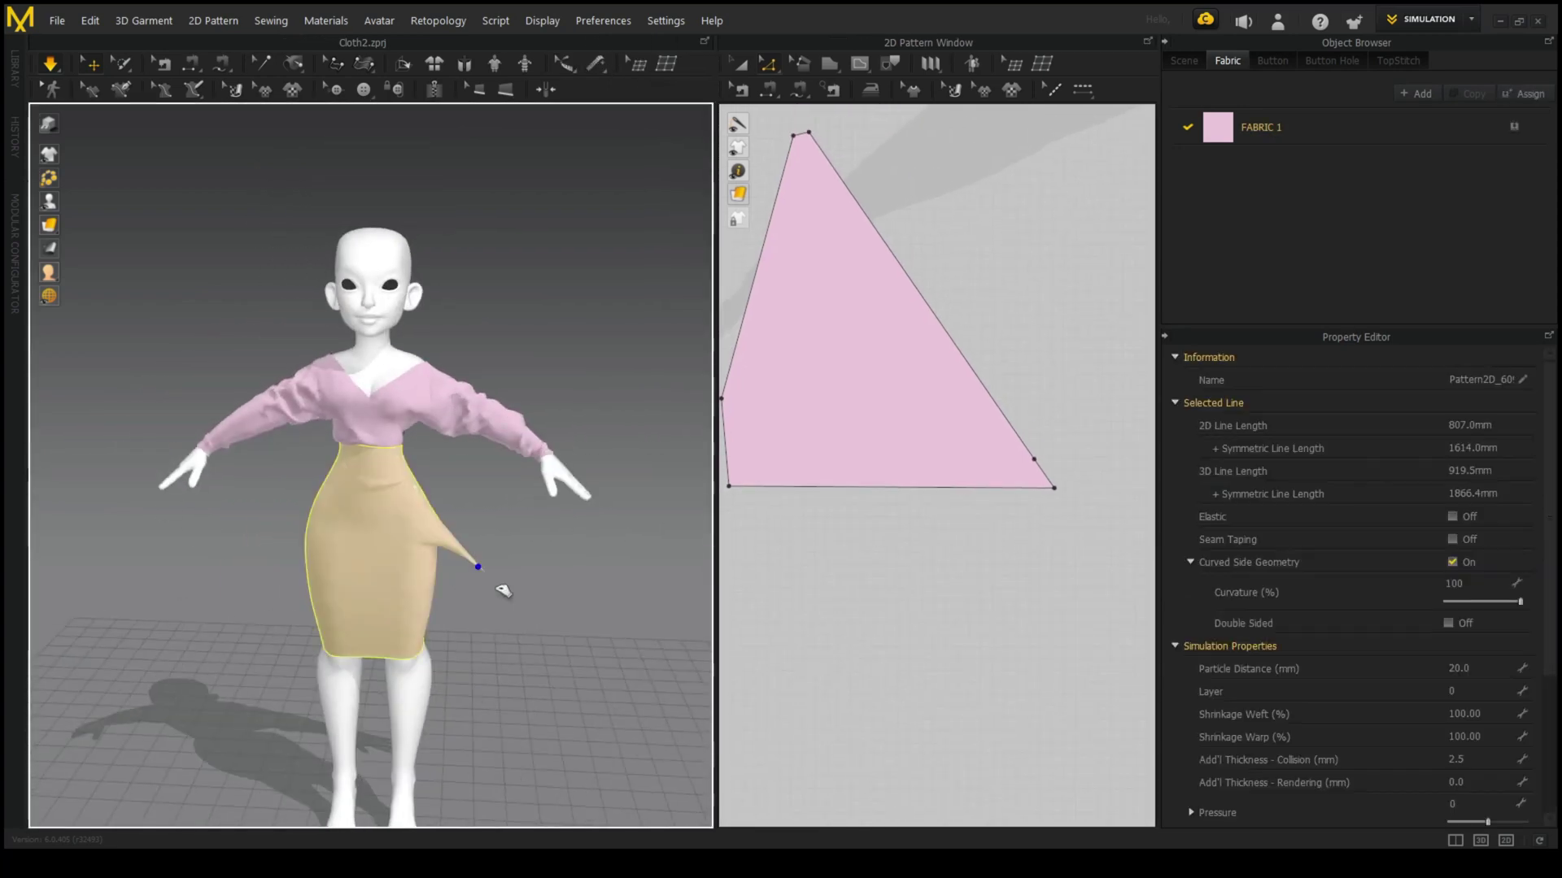
pyautogui.click(202, 634)
pyautogui.moveTo(202, 633)
pyautogui.mouseDown(button='right')
pyautogui.moveTo(413, 623)
pyautogui.moveTo(266, 645)
pyautogui.mouseUp(button='right')
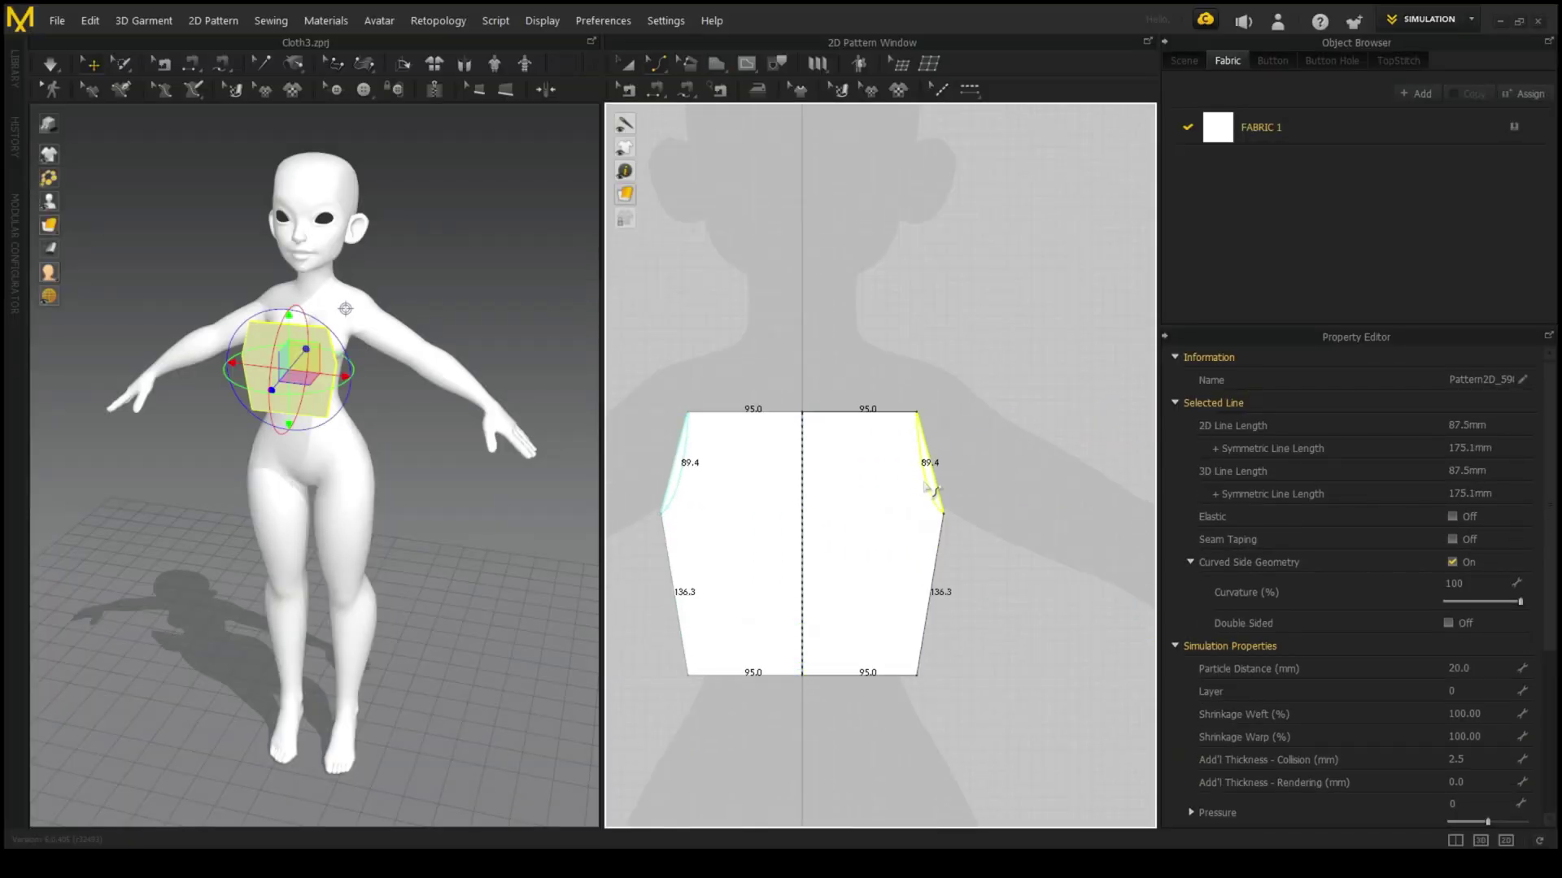
# - Adjust the bodice's right armhole point and inspect the shoulder and back
pyautogui.moveTo(1021, 578); pyautogui.dragTo(1021, 579)
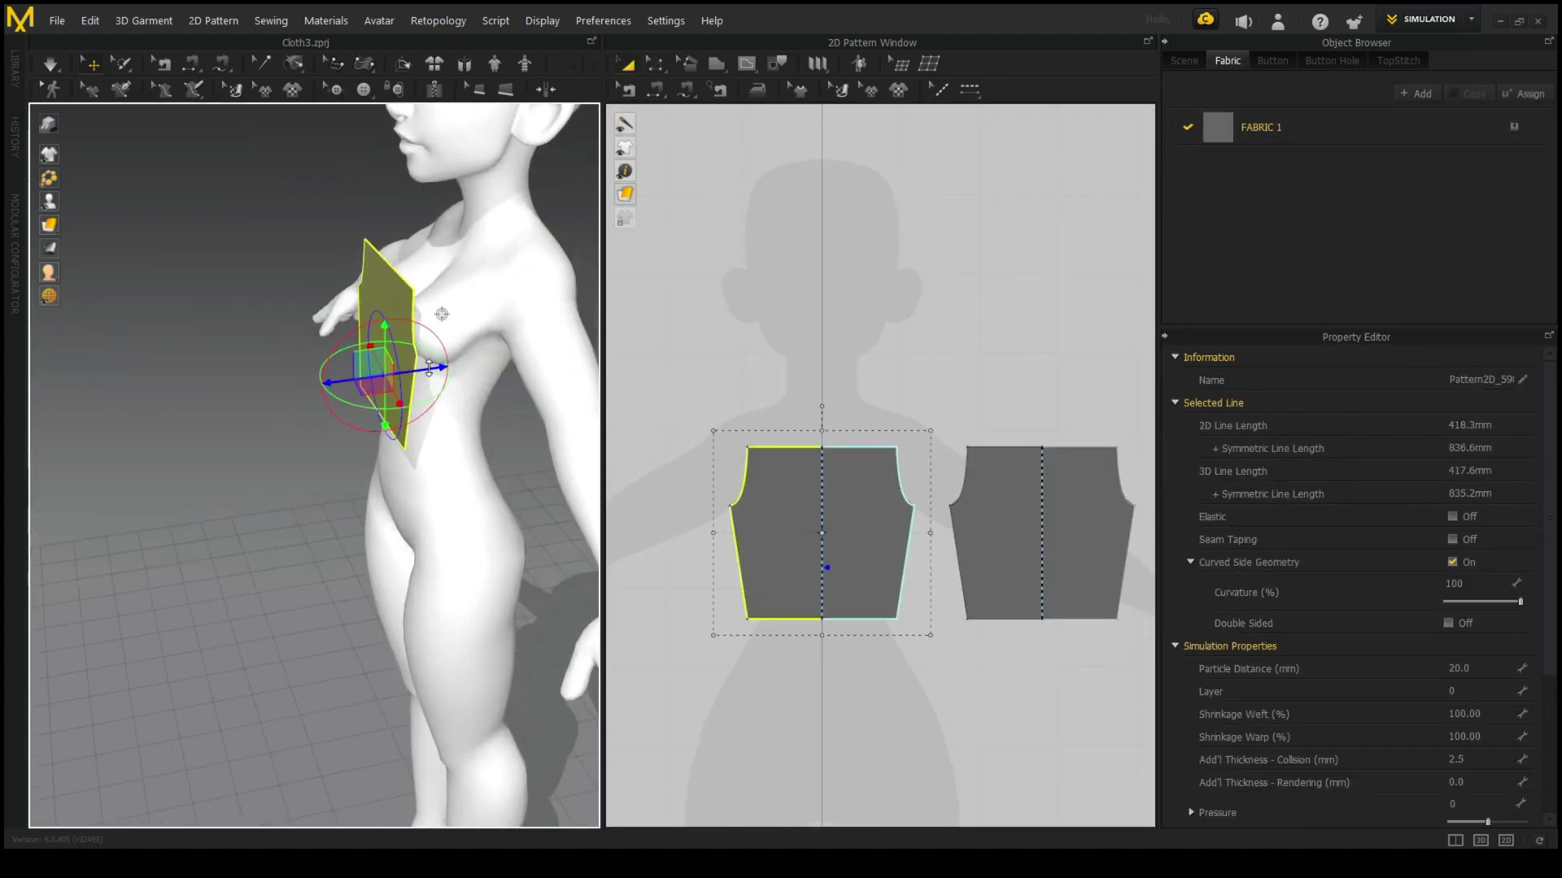
pyautogui.moveTo(445, 227); pyautogui.dragTo(530, 303, button='right')
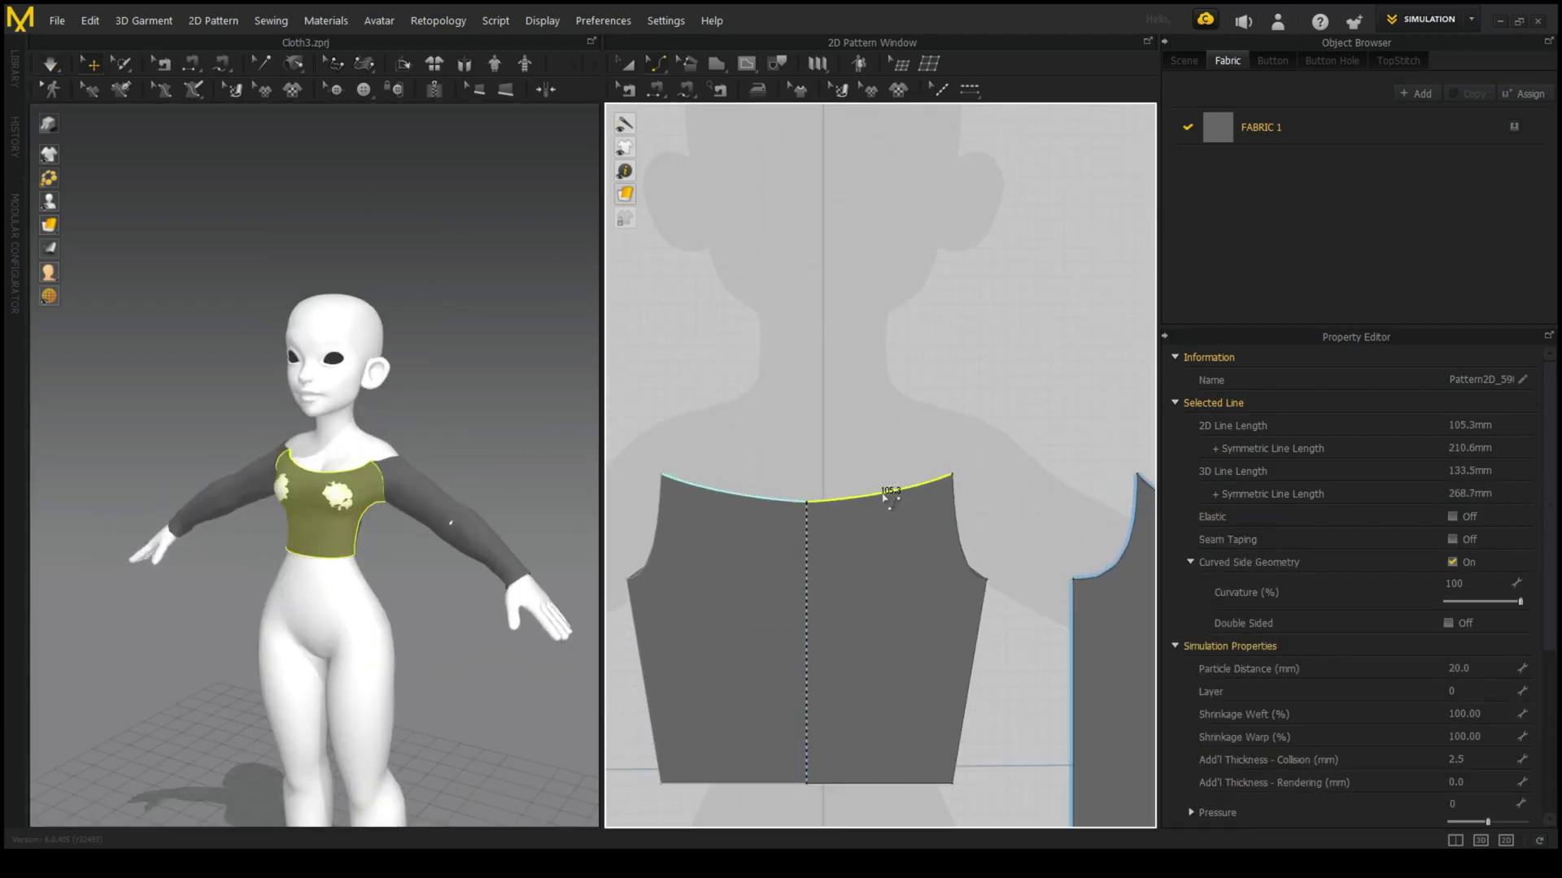
pyautogui.scroll(4, 886, 498)
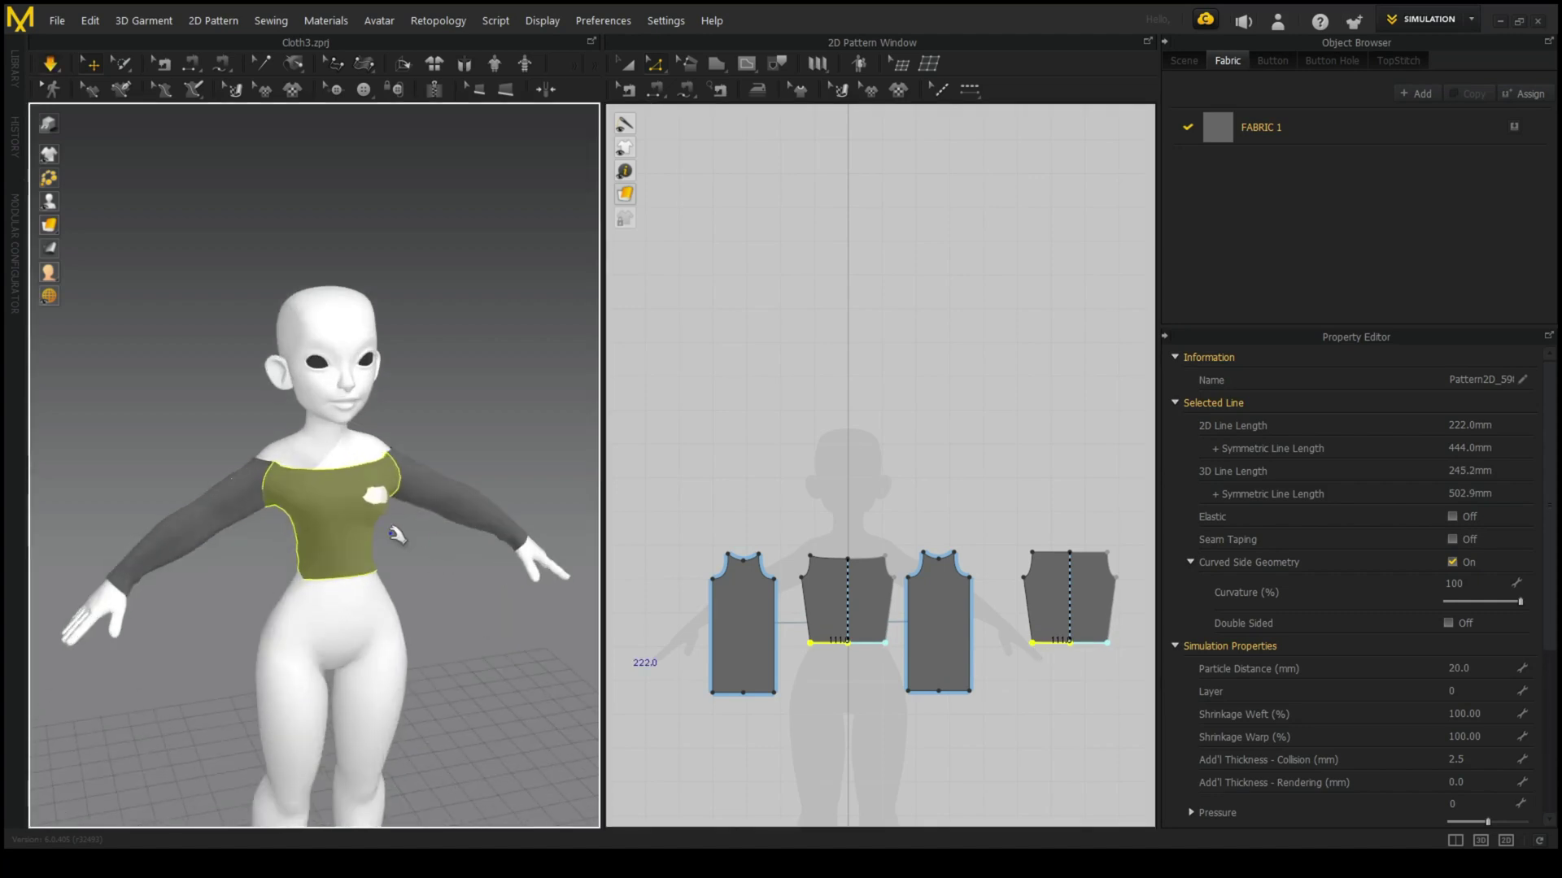
pyautogui.moveTo(163, 585)
pyautogui.mouseDown(button='right')
pyautogui.moveTo(411, 587)
pyautogui.moveTo(465, 643)
pyautogui.mouseUp(button='right')
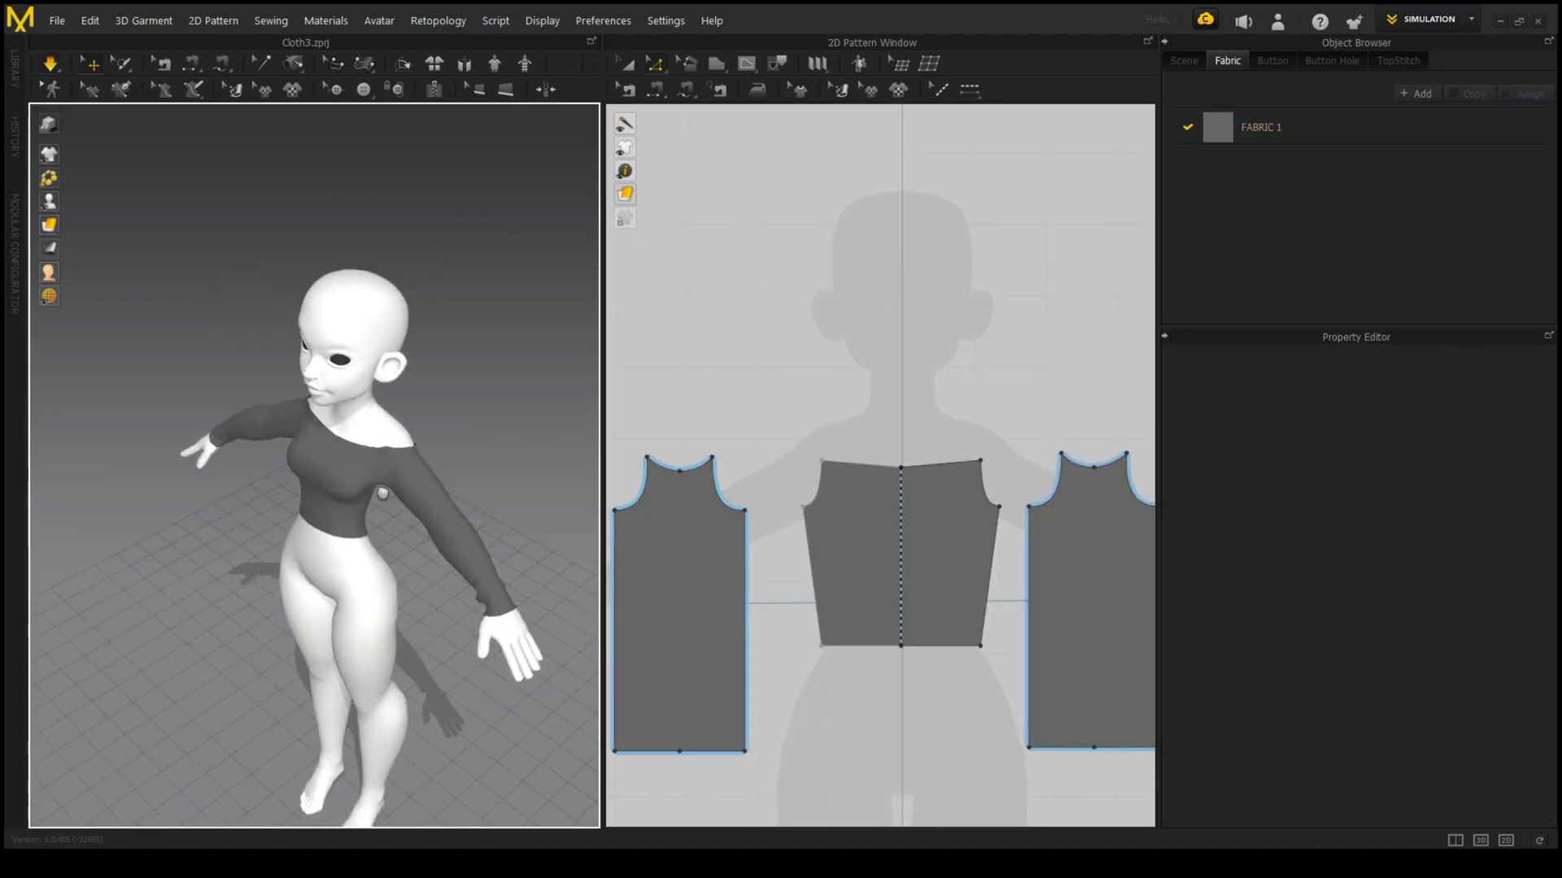
# - Check the front bodice and left sleeve from a straight front view
pyautogui.click(237, 462)
pyautogui.moveTo(236, 461)
pyautogui.mouseDown(button='right')
pyautogui.moveTo(515, 540)
pyautogui.moveTo(296, 488)
pyautogui.moveTo(361, 595)
pyautogui.mouseUp(button='right')
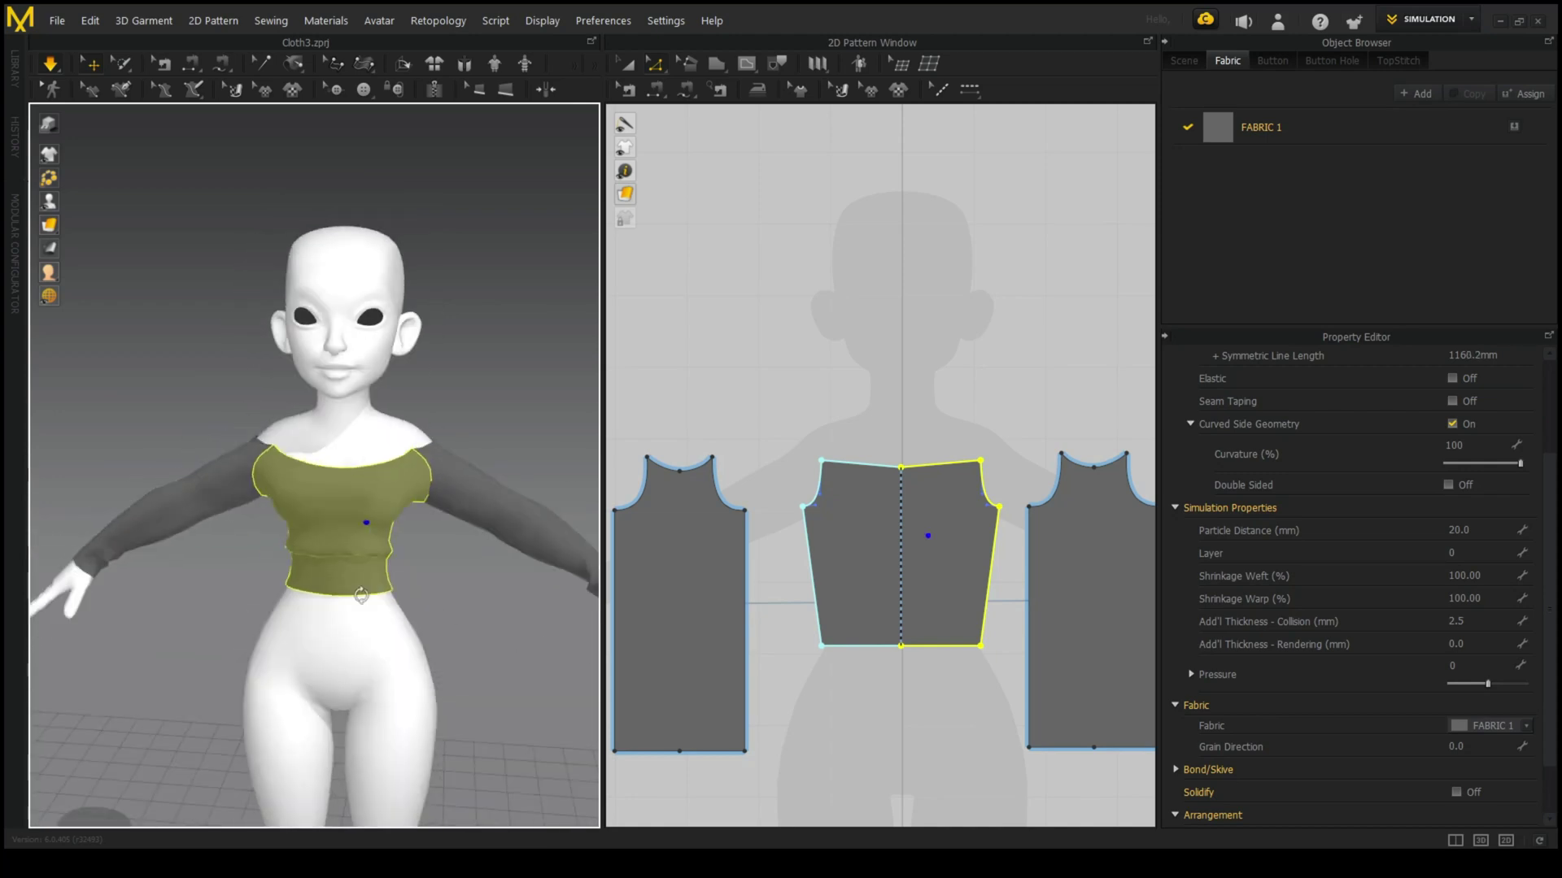
pyautogui.click(202, 480)
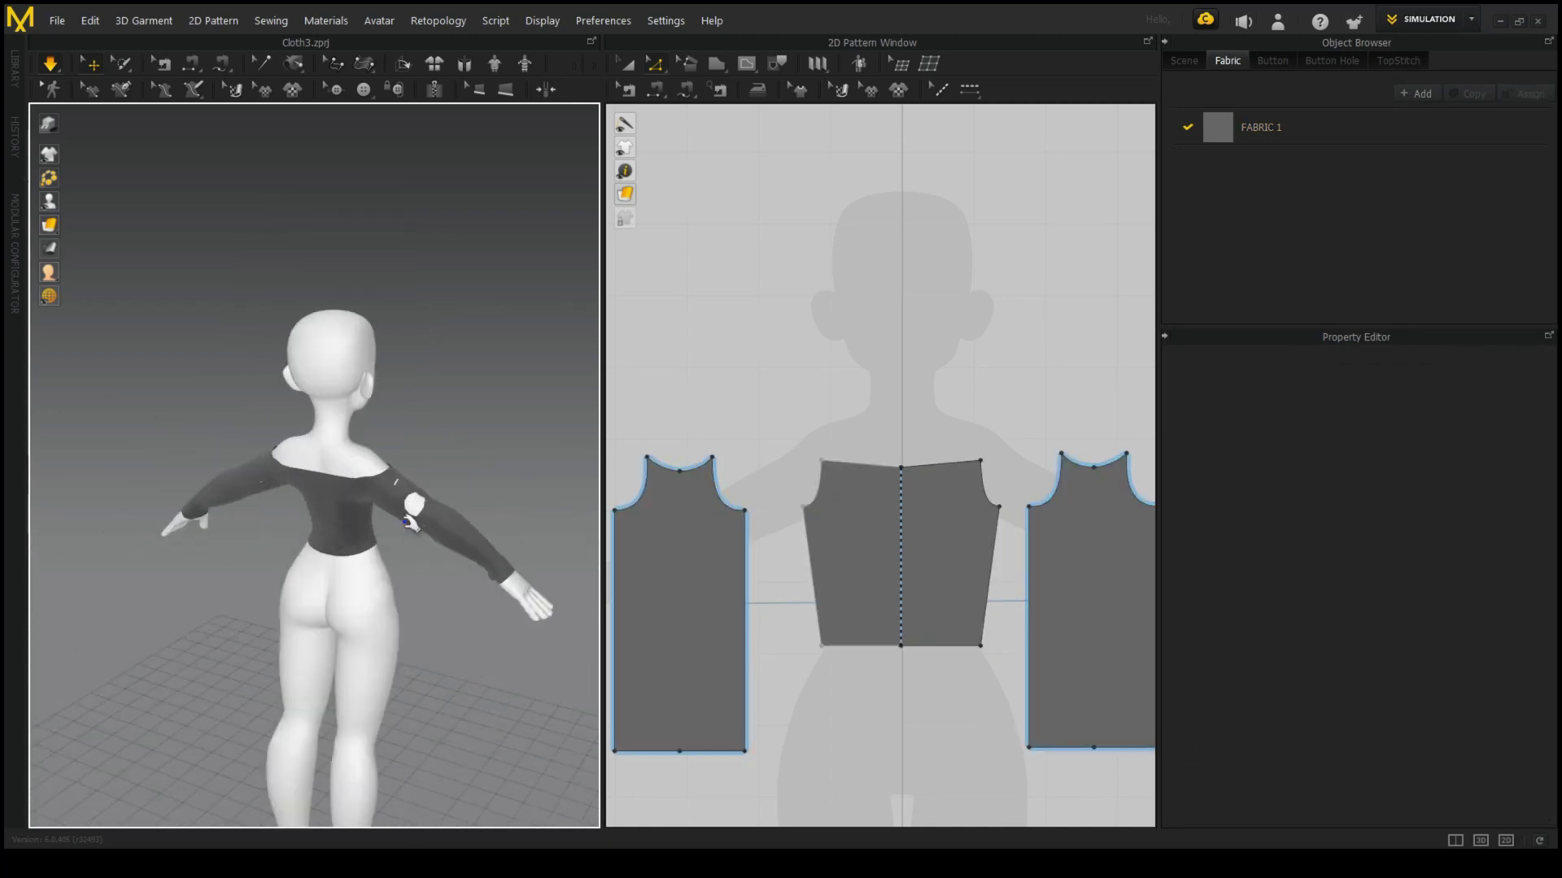
pyautogui.click(514, 510)
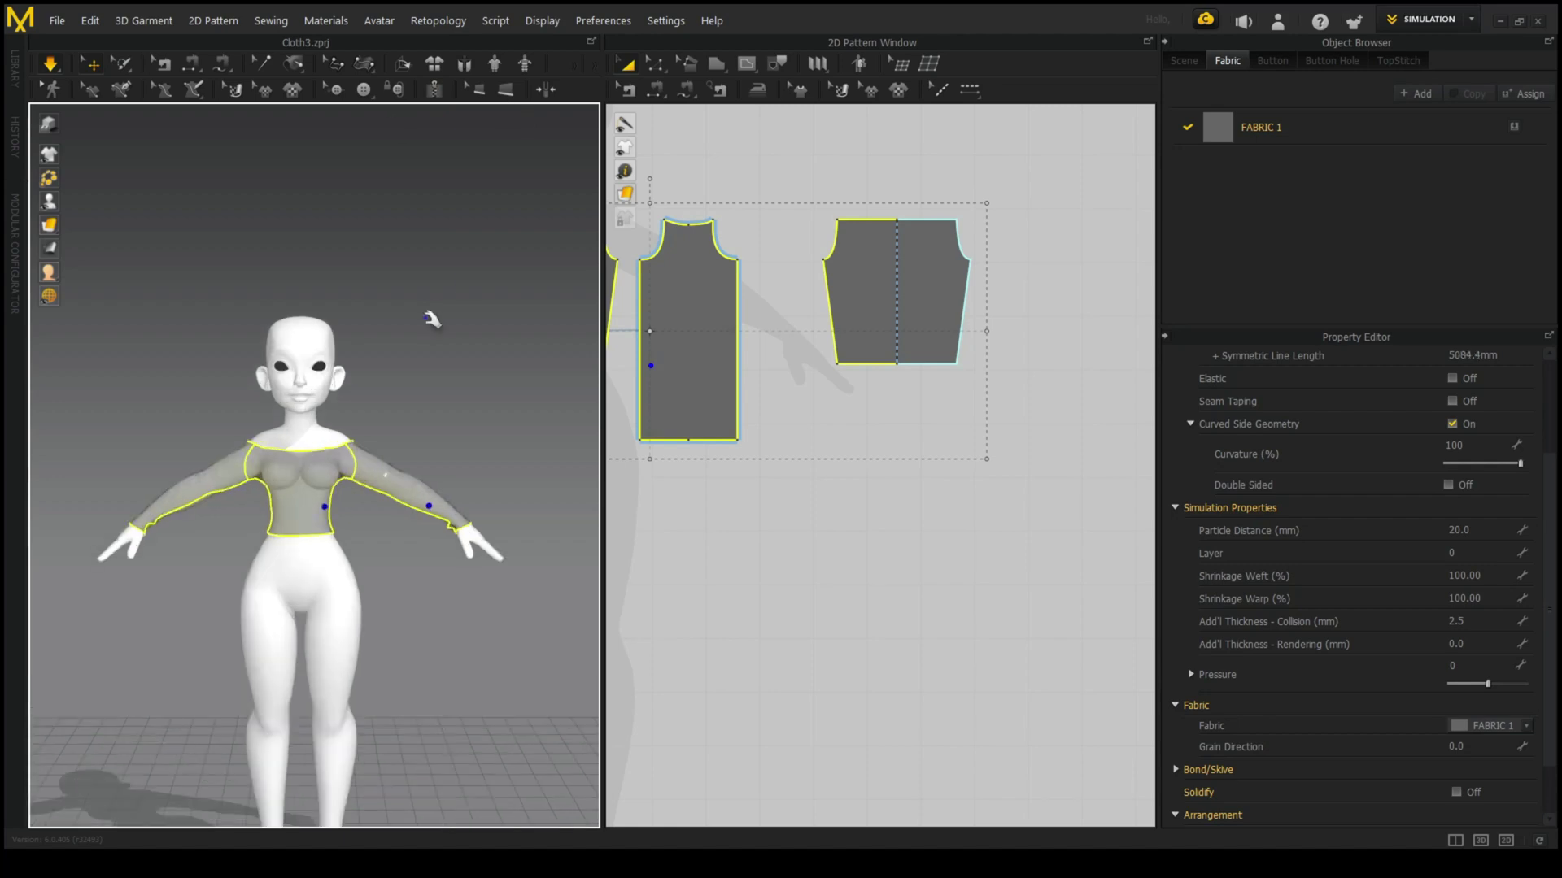
# - Draw a new leg panel outline with the Polygon tool
pyautogui.scroll(5, 884, 538)
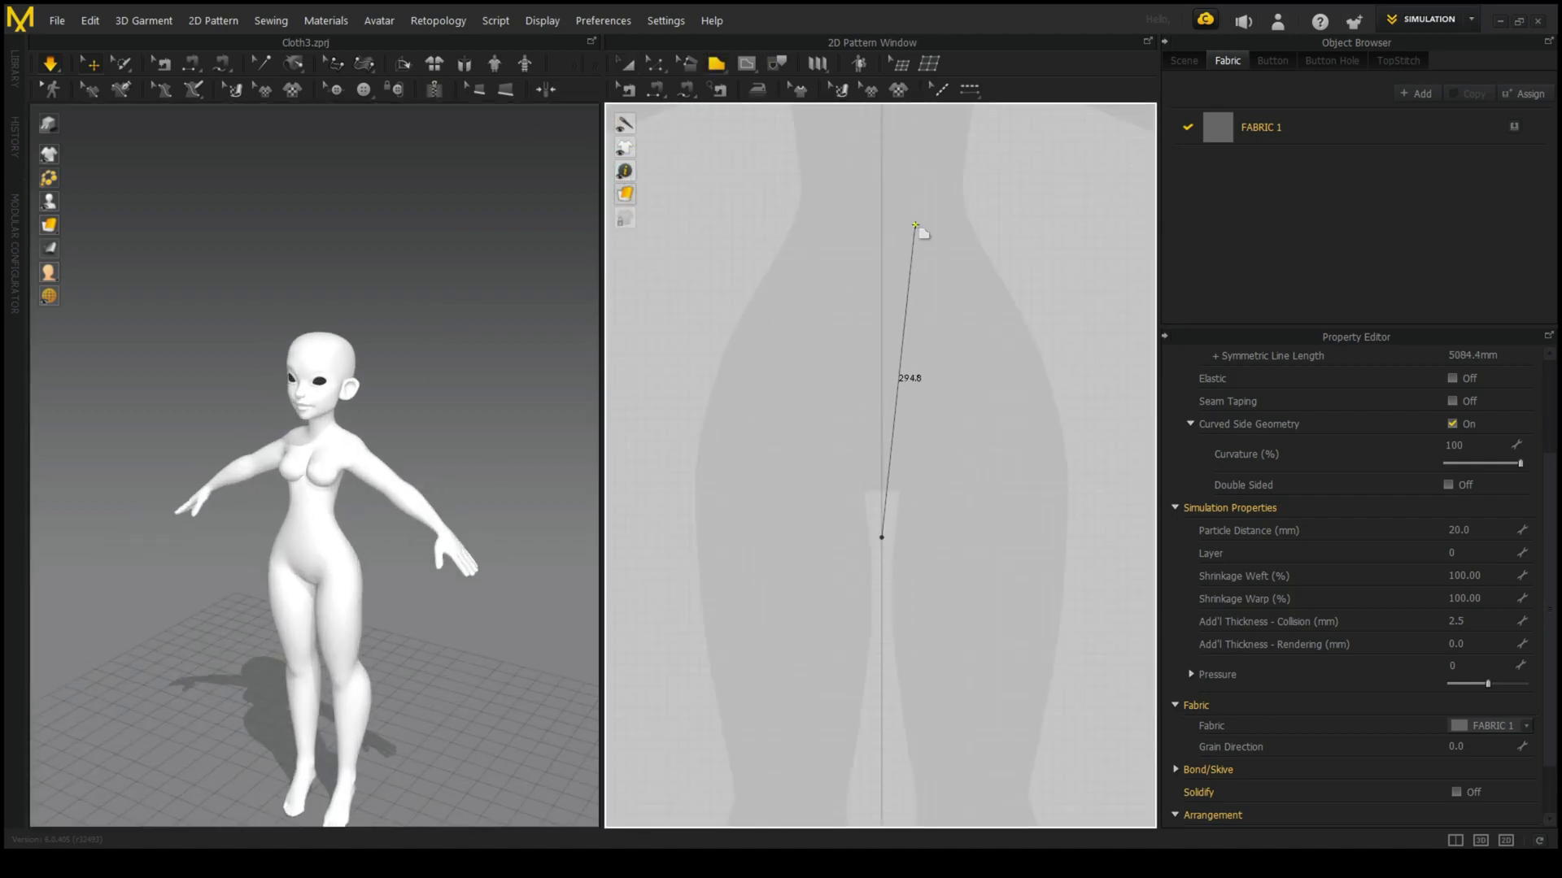
pyautogui.click(1038, 213)
pyautogui.scroll(-5, 1037, 213)
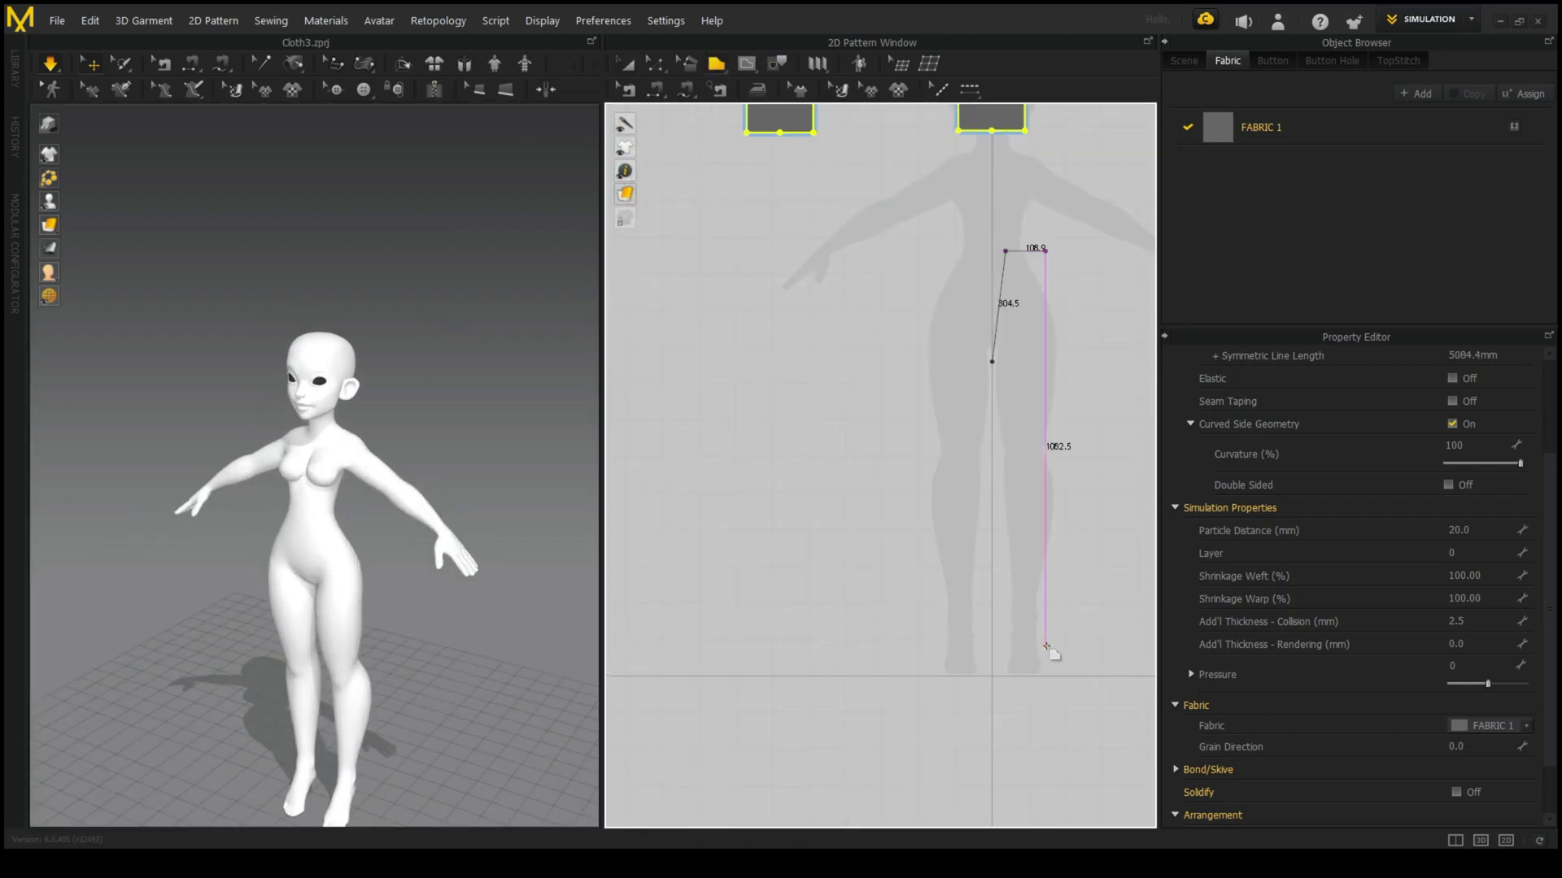
pyautogui.click(993, 361)
pyautogui.scroll(4, 999, 364)
# - Place two mirrored pairs of leg panels and pull the waist corner outward to shape the hip
pyautogui.scroll(-2, 1013, 363)
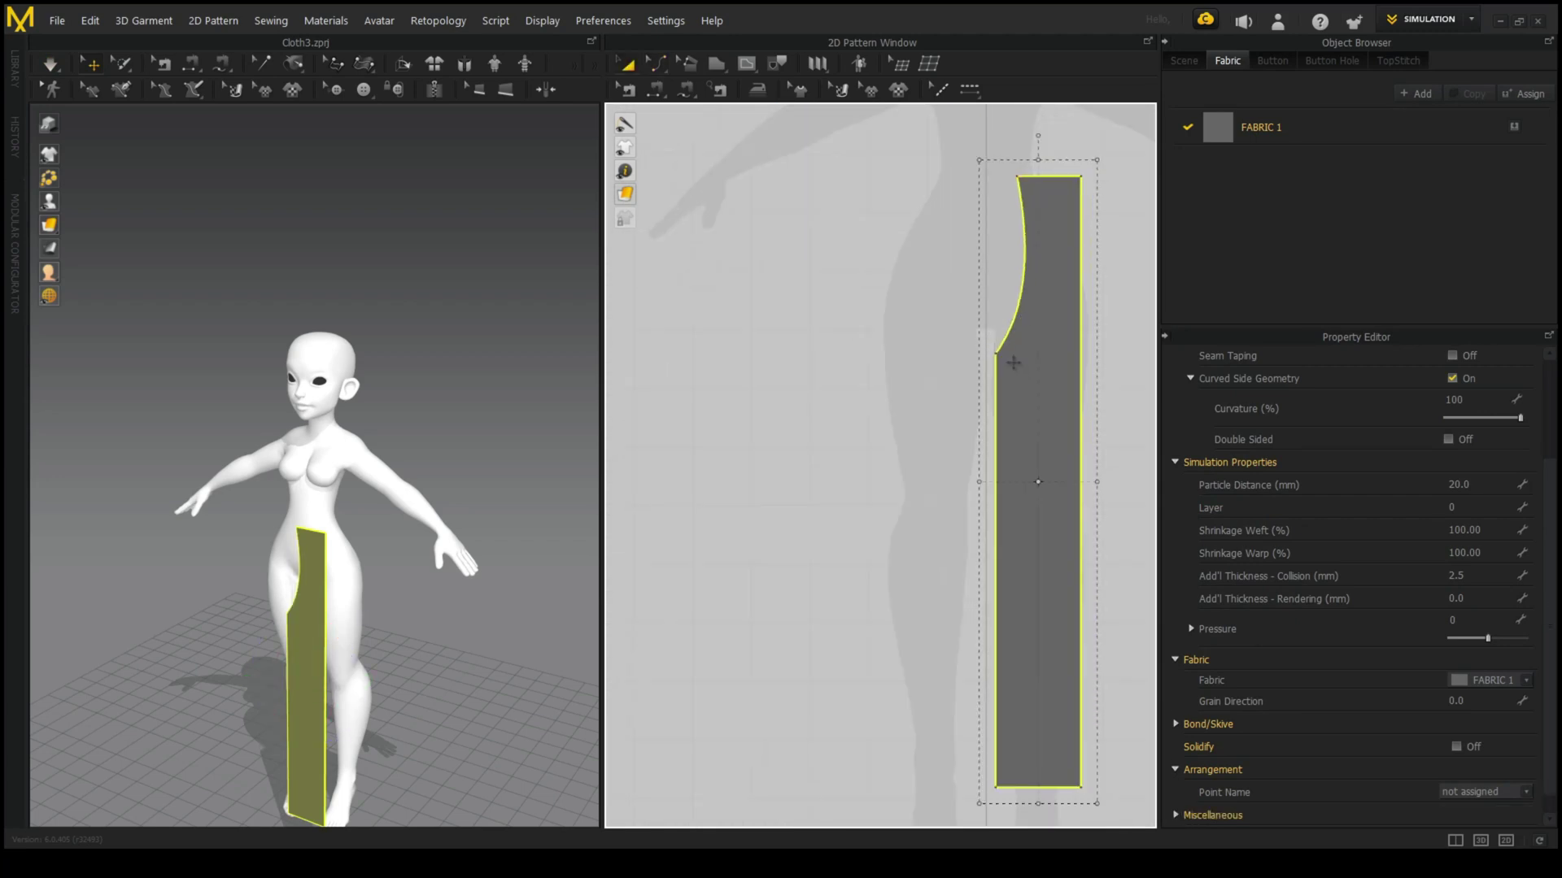
pyautogui.click(938, 497)
pyautogui.scroll(-2, 951, 480)
pyautogui.click(1058, 493)
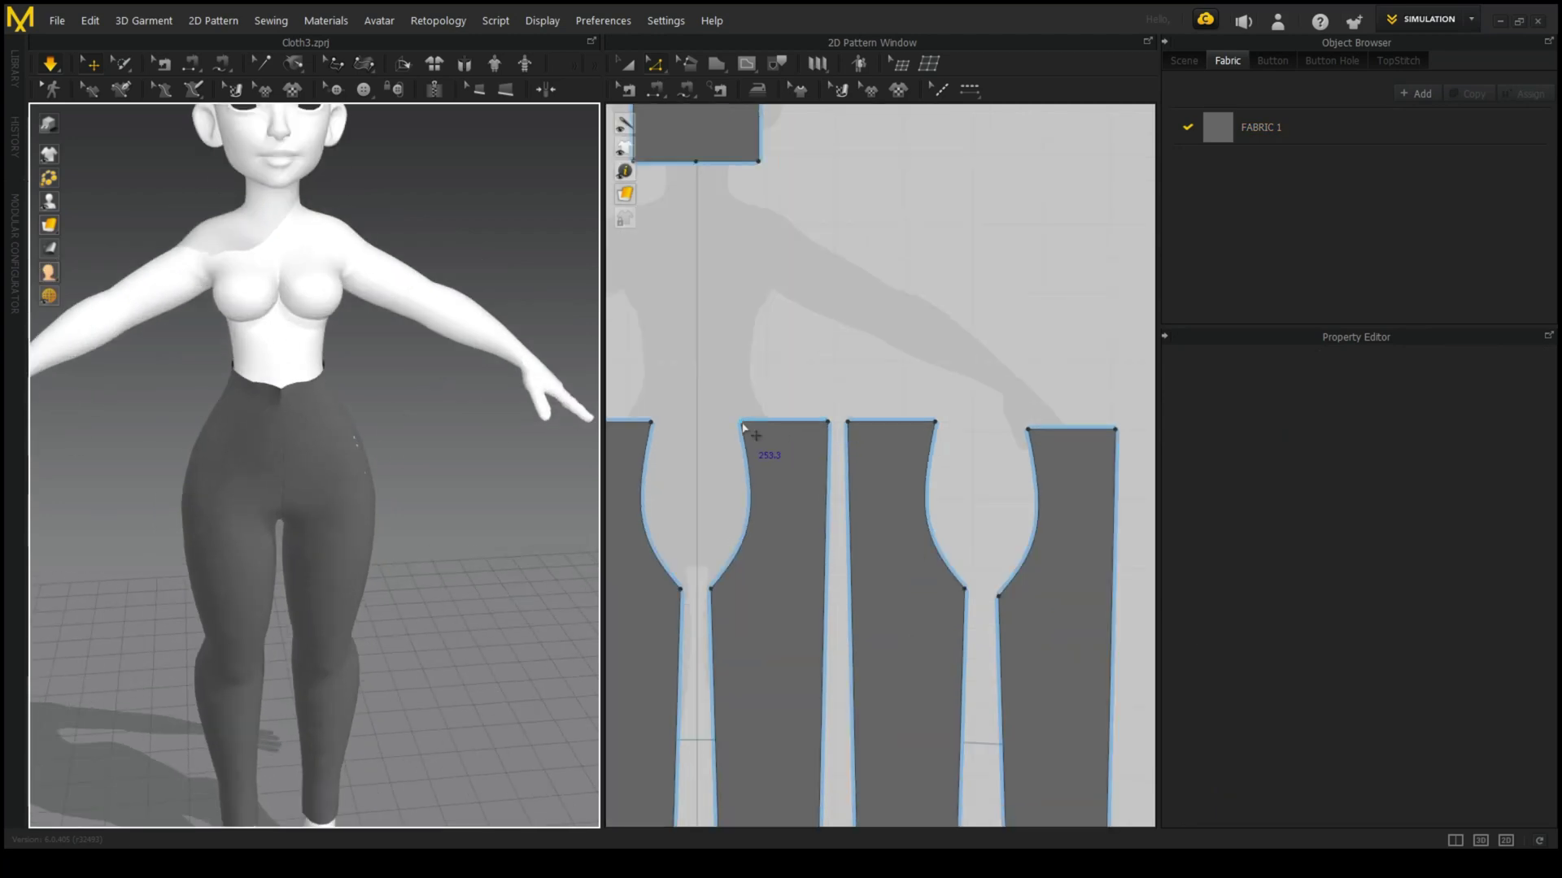
pyautogui.moveTo(743, 423); pyautogui.dragTo(754, 421)
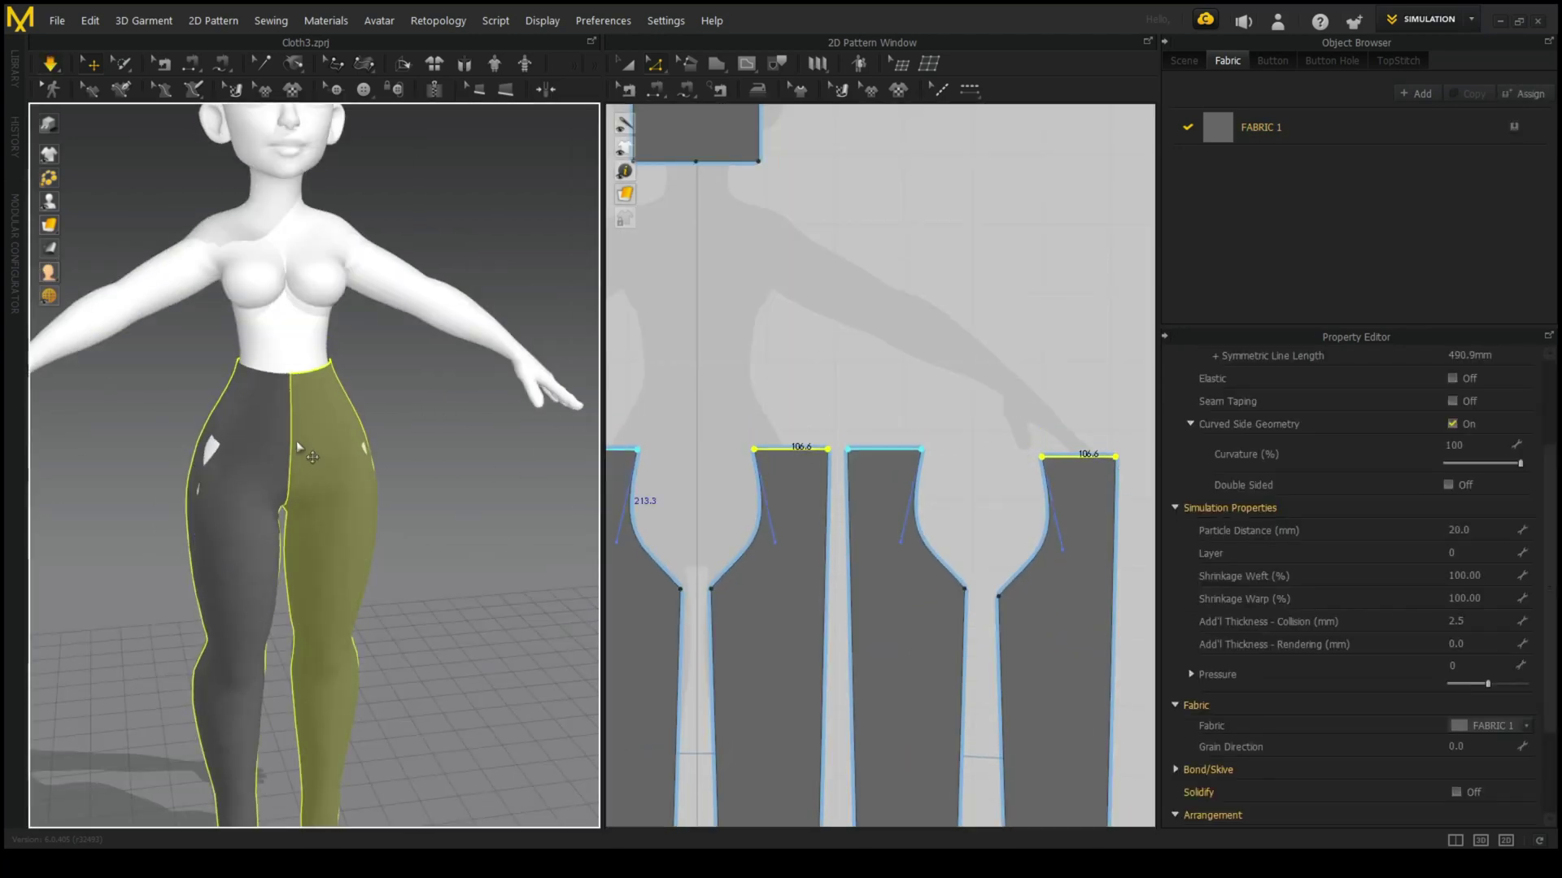
pyautogui.click(711, 588)
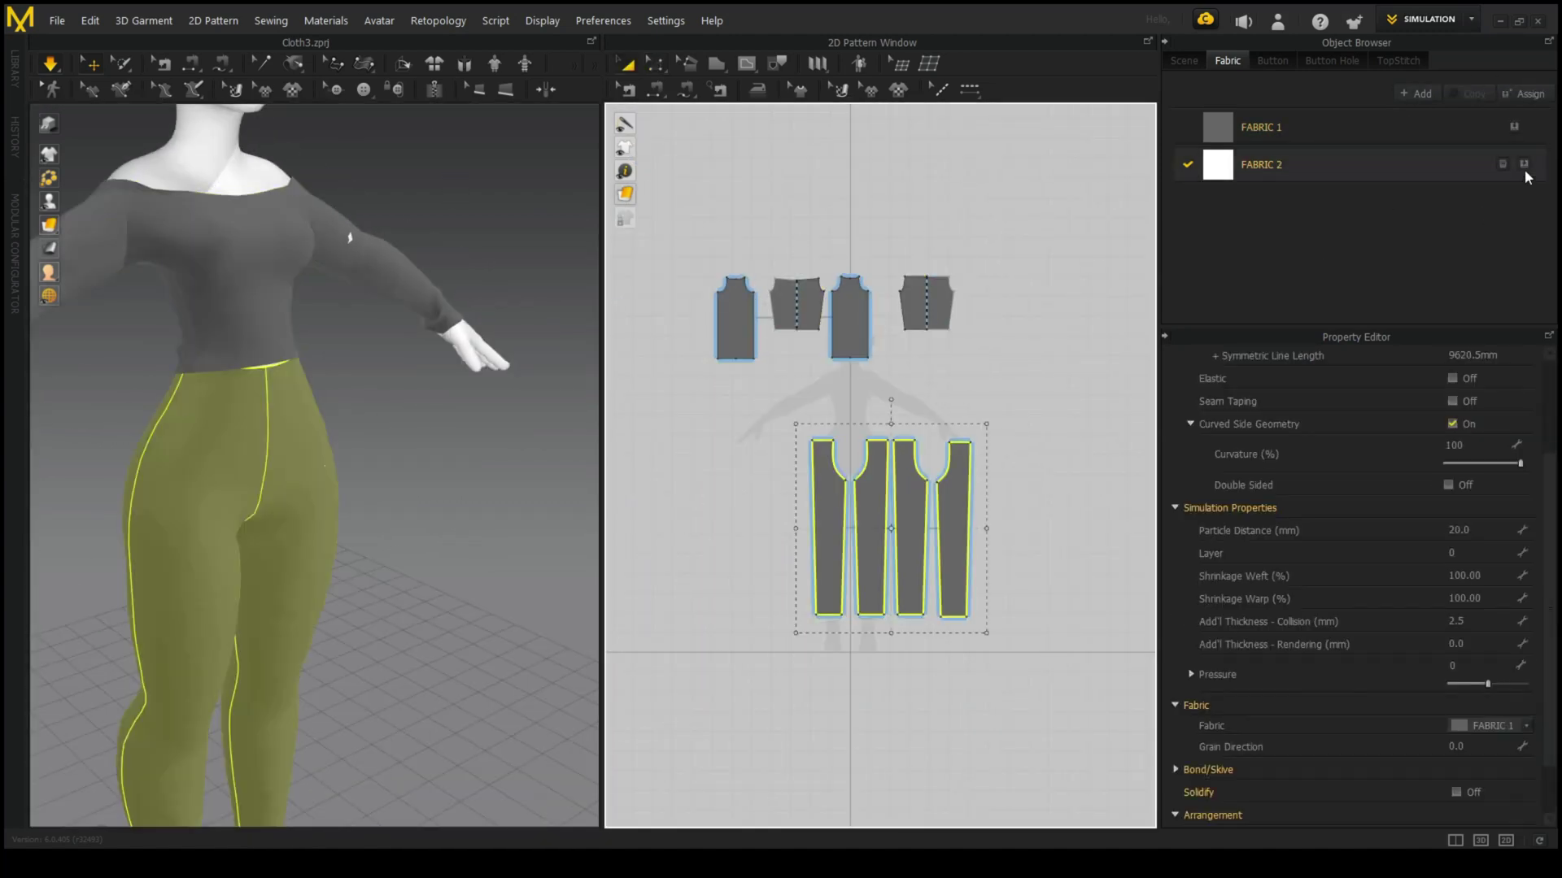
# - Assign FABRIC 2 to the pants and finish the curved front pocket line
pyautogui.click(1524, 167)
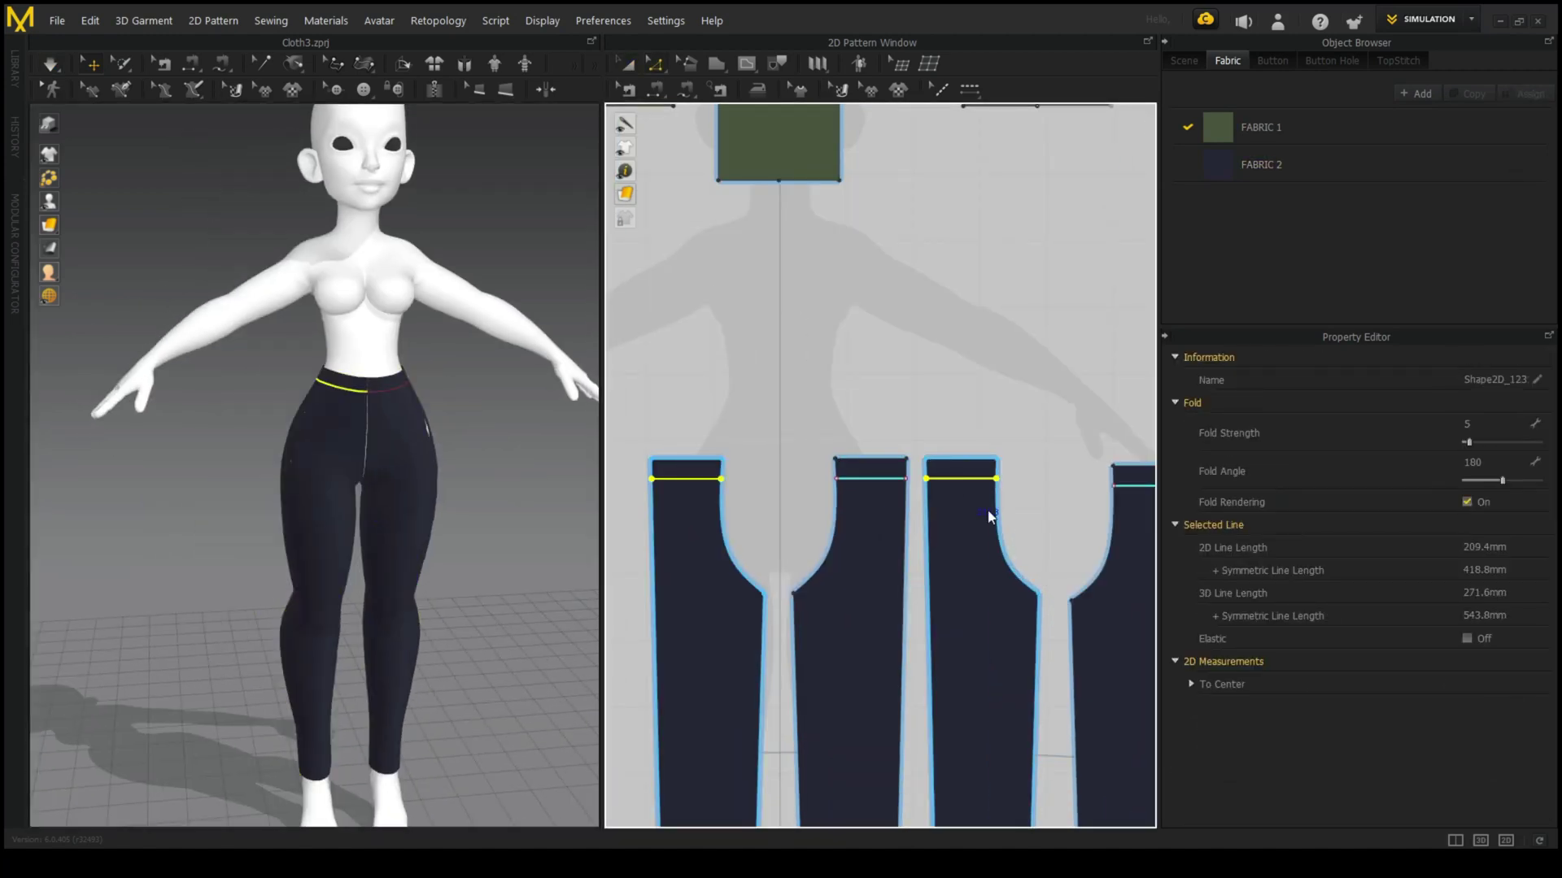
pyautogui.scroll(3, 889, 430)
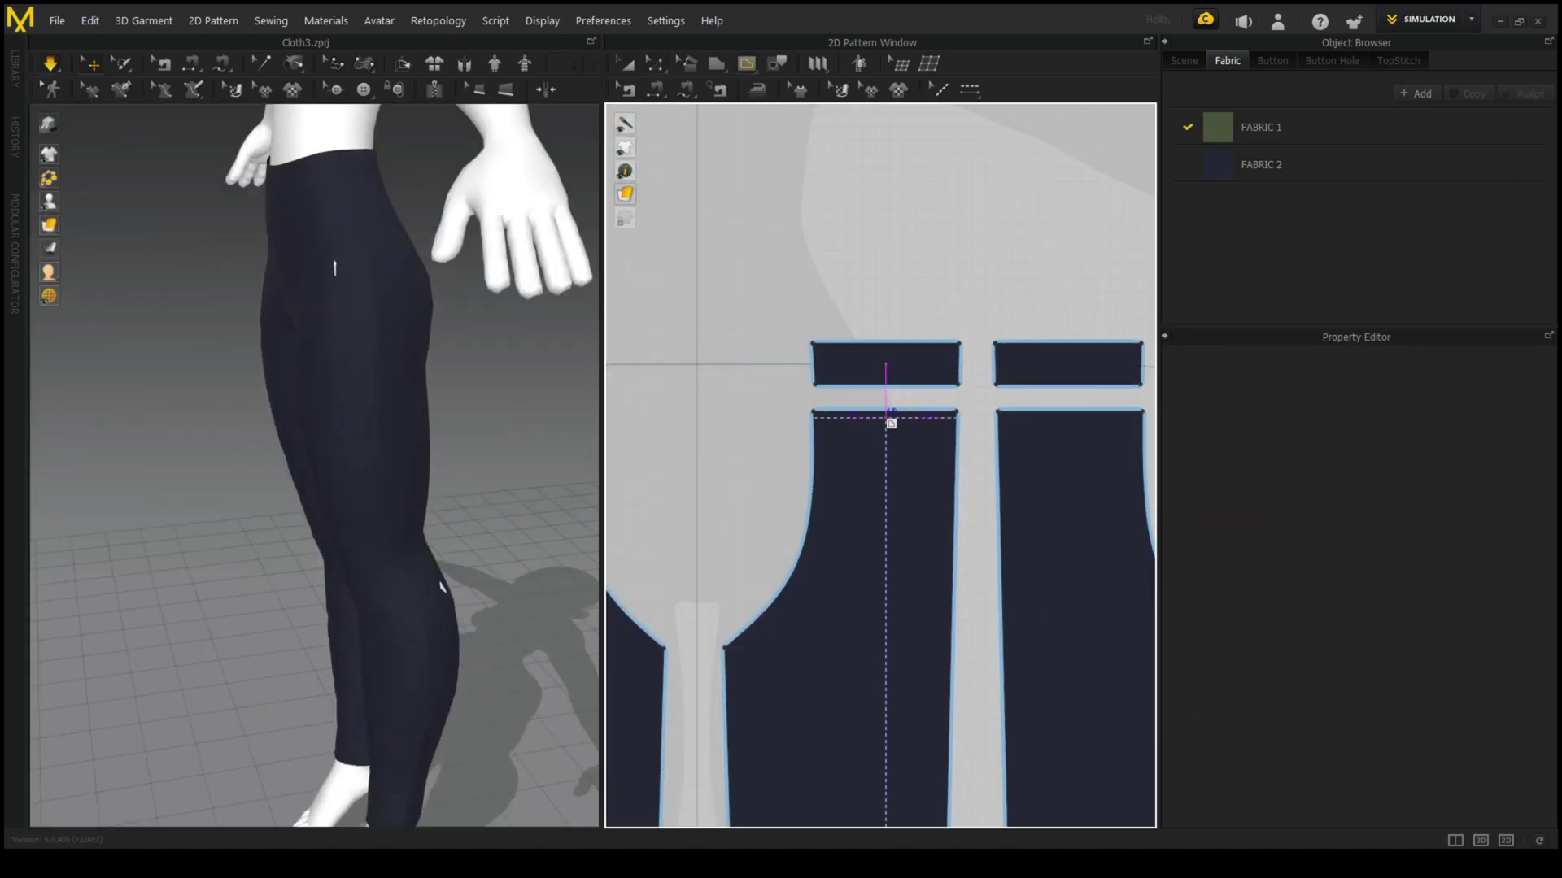
pyautogui.scroll(3, 964, 557)
pyautogui.click(932, 513)
pyautogui.scroll(-2, 936, 511)
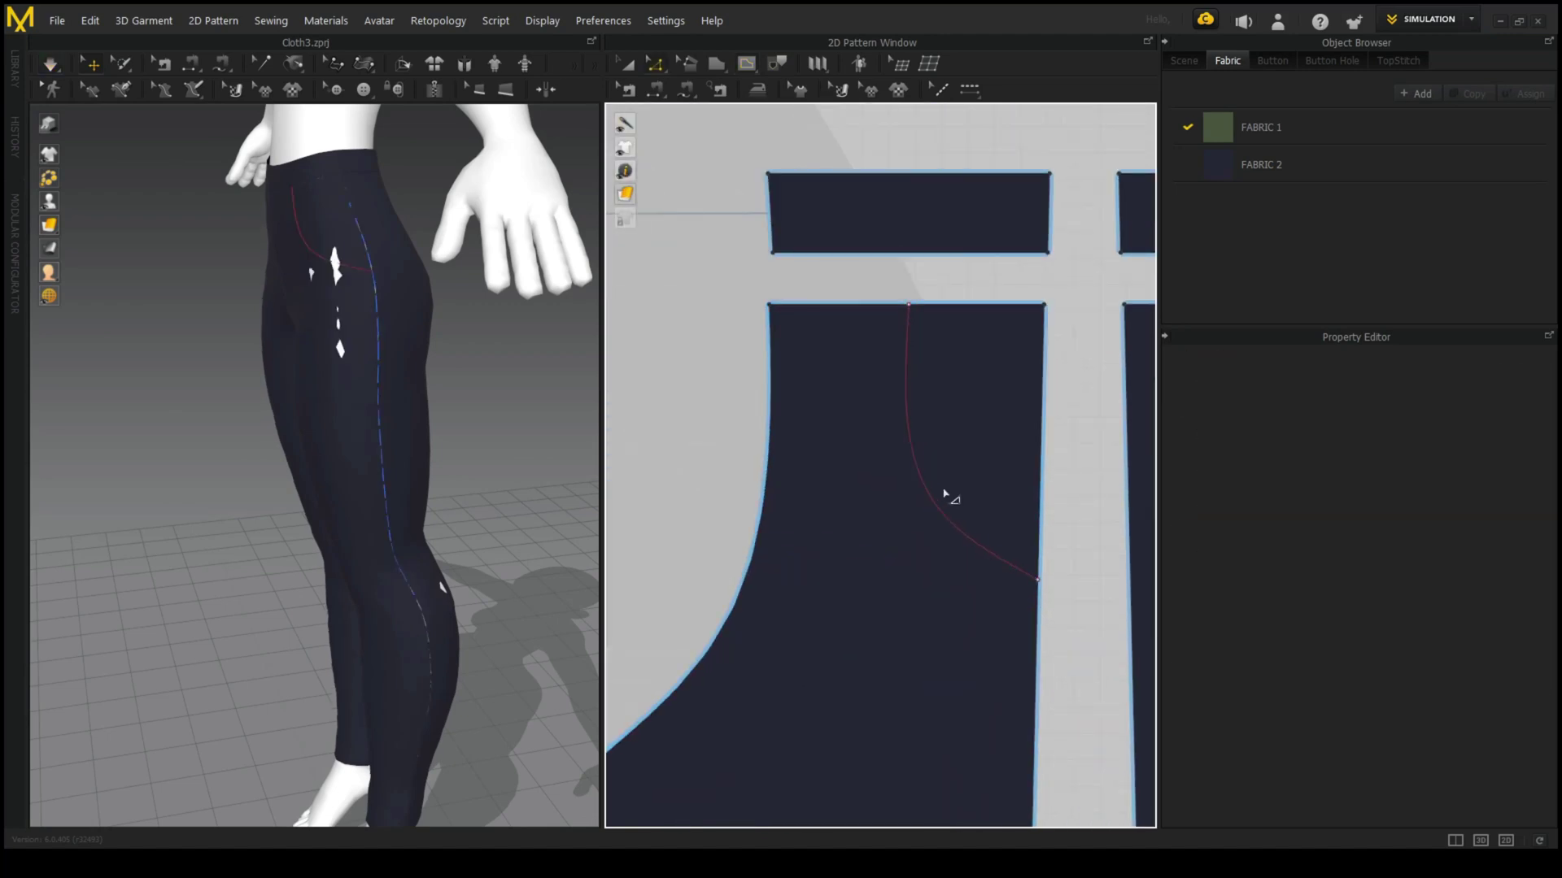
pyautogui.scroll(-1, 972, 534)
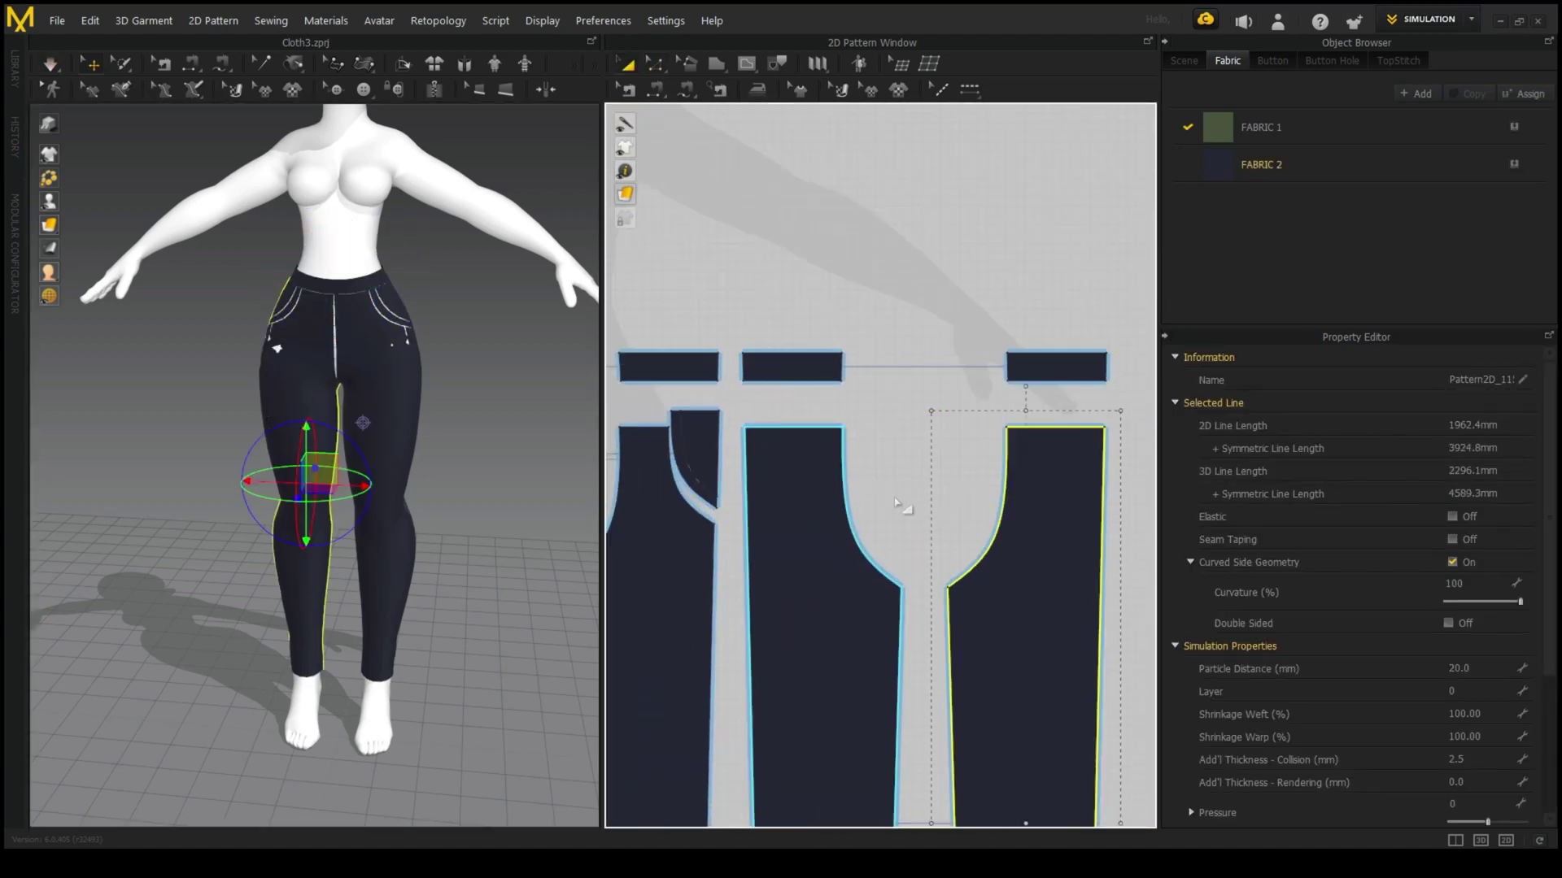
pyautogui.scroll(3, 827, 411)
# - Select the back pocket piece, a front pant panel and the pocket curve line
pyautogui.click(827, 411)
pyautogui.scroll(-2, 828, 411)
pyautogui.scroll(-2, 924, 394)
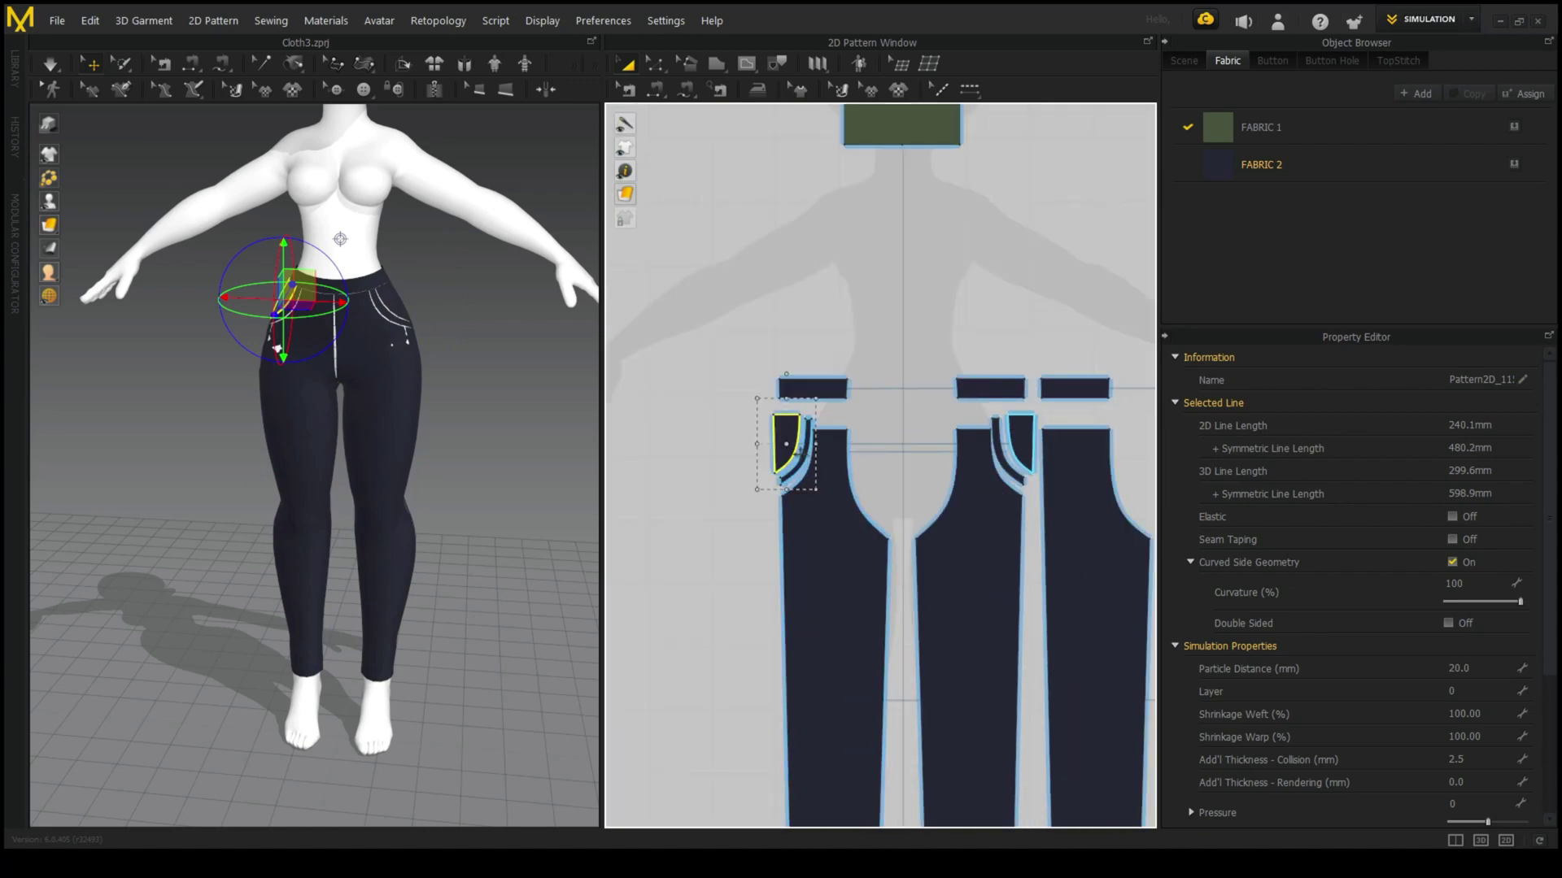
pyautogui.scroll(-2, 895, 431)
pyautogui.click(893, 494)
pyautogui.scroll(3, 894, 431)
pyautogui.click(822, 426)
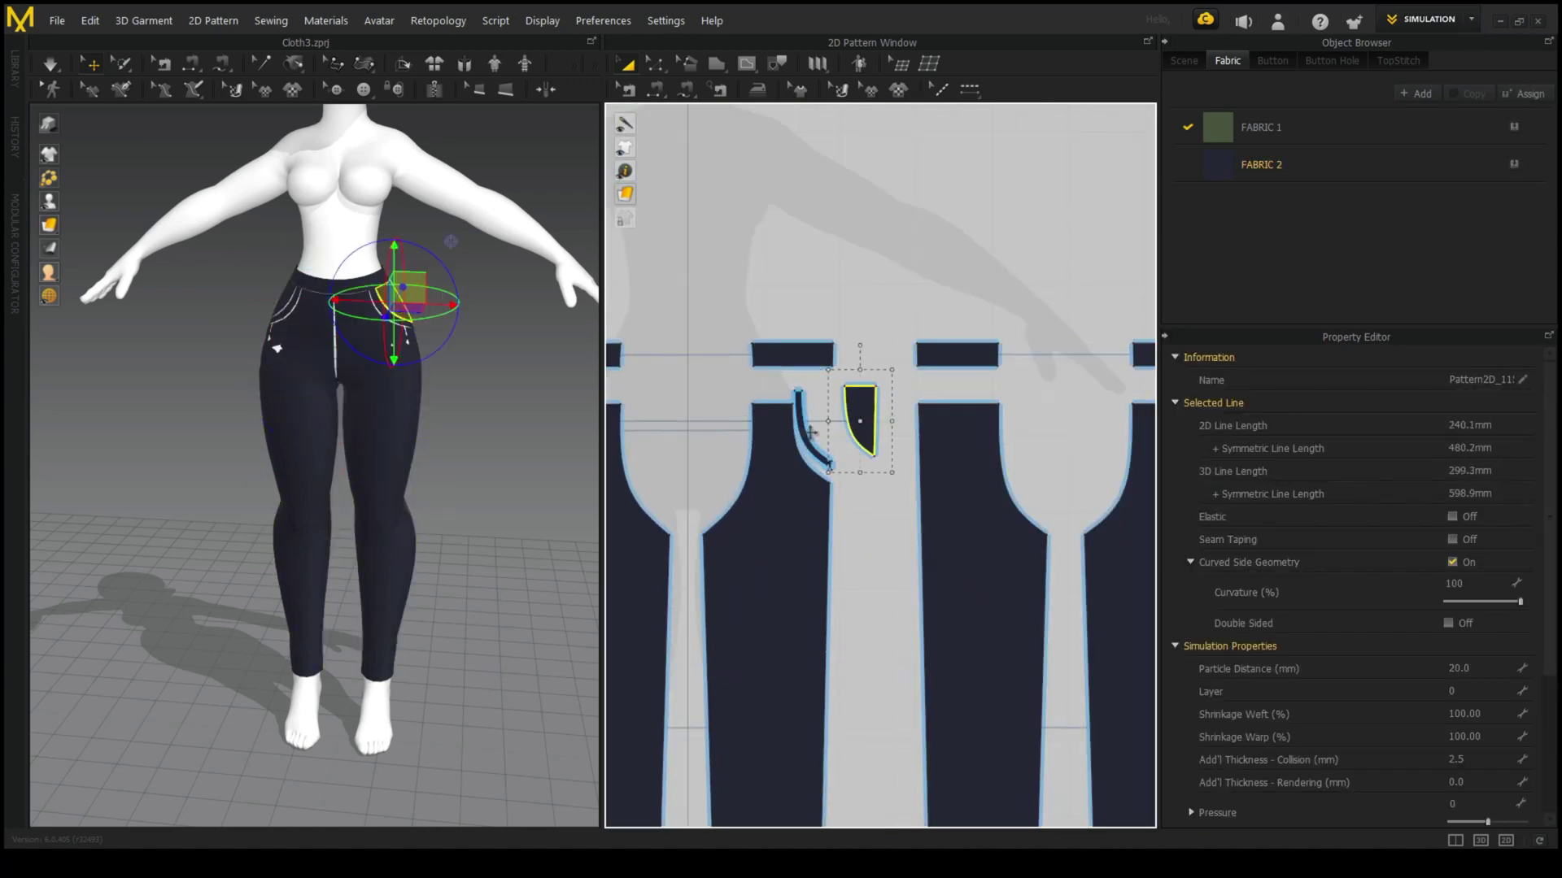
pyautogui.scroll(-2, 820, 285)
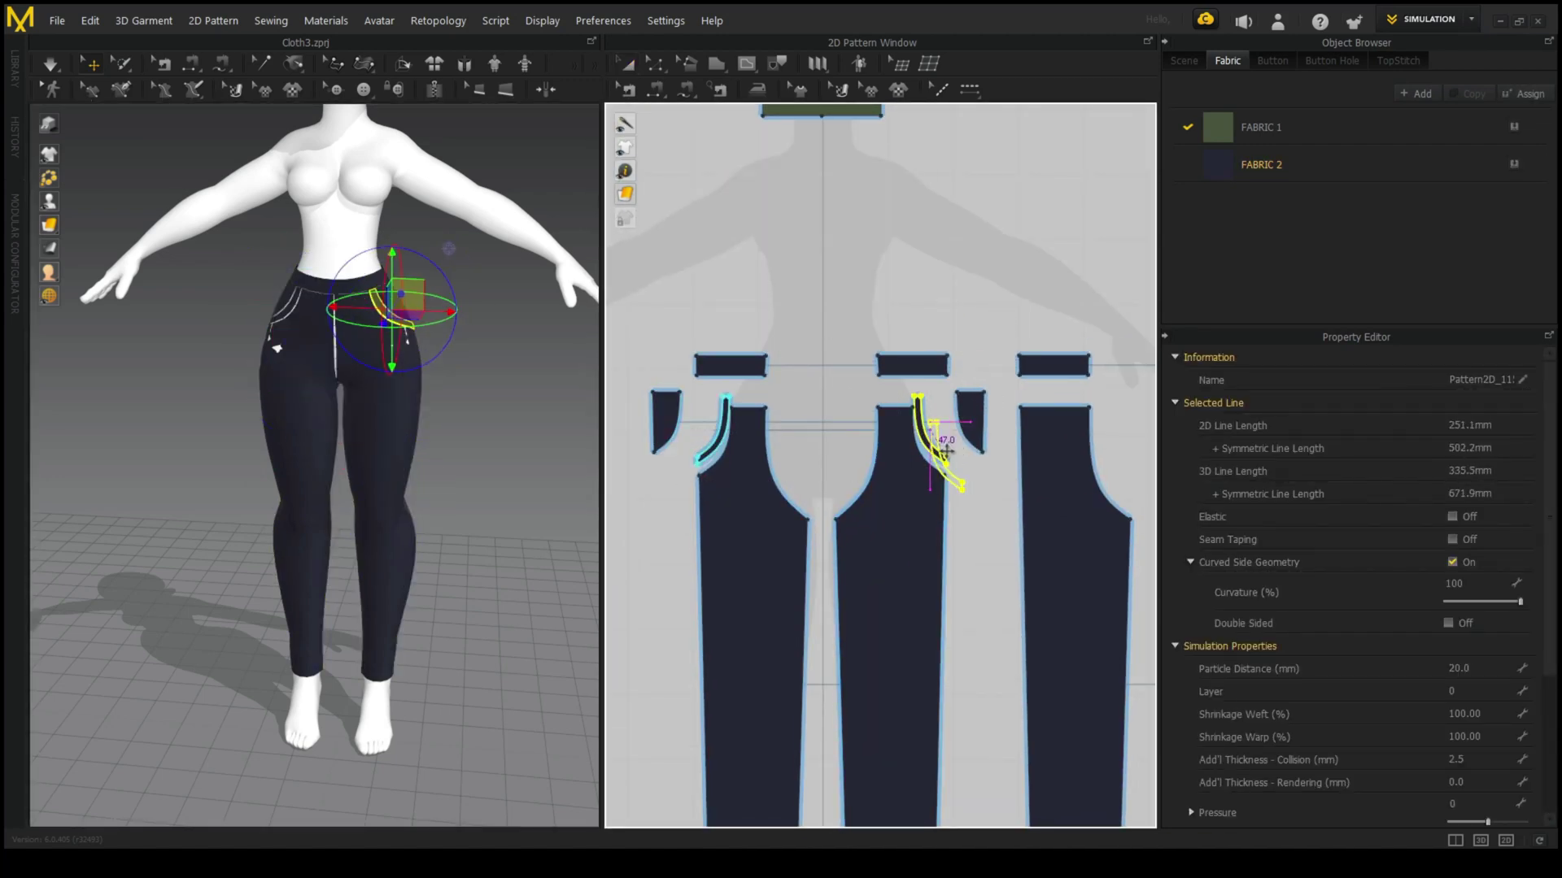
pyautogui.scroll(5, 693, 419)
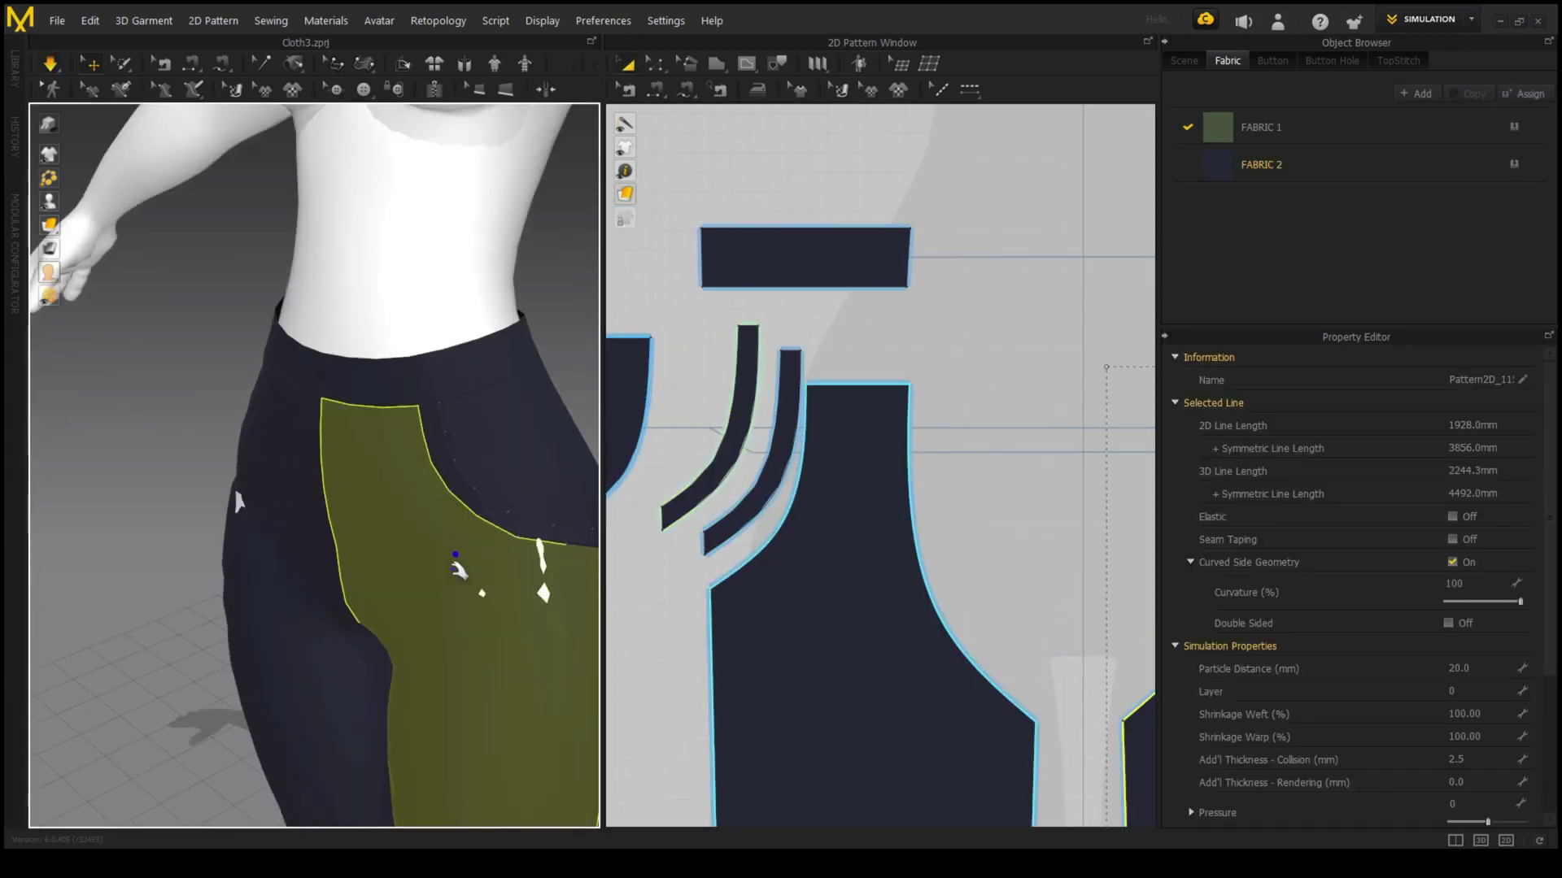
pyautogui.scroll(-5, 871, 424)
# - Select the pants' hem lines and the waistband's edge line
pyautogui.click(835, 393)
pyautogui.scroll(5, 856, 553)
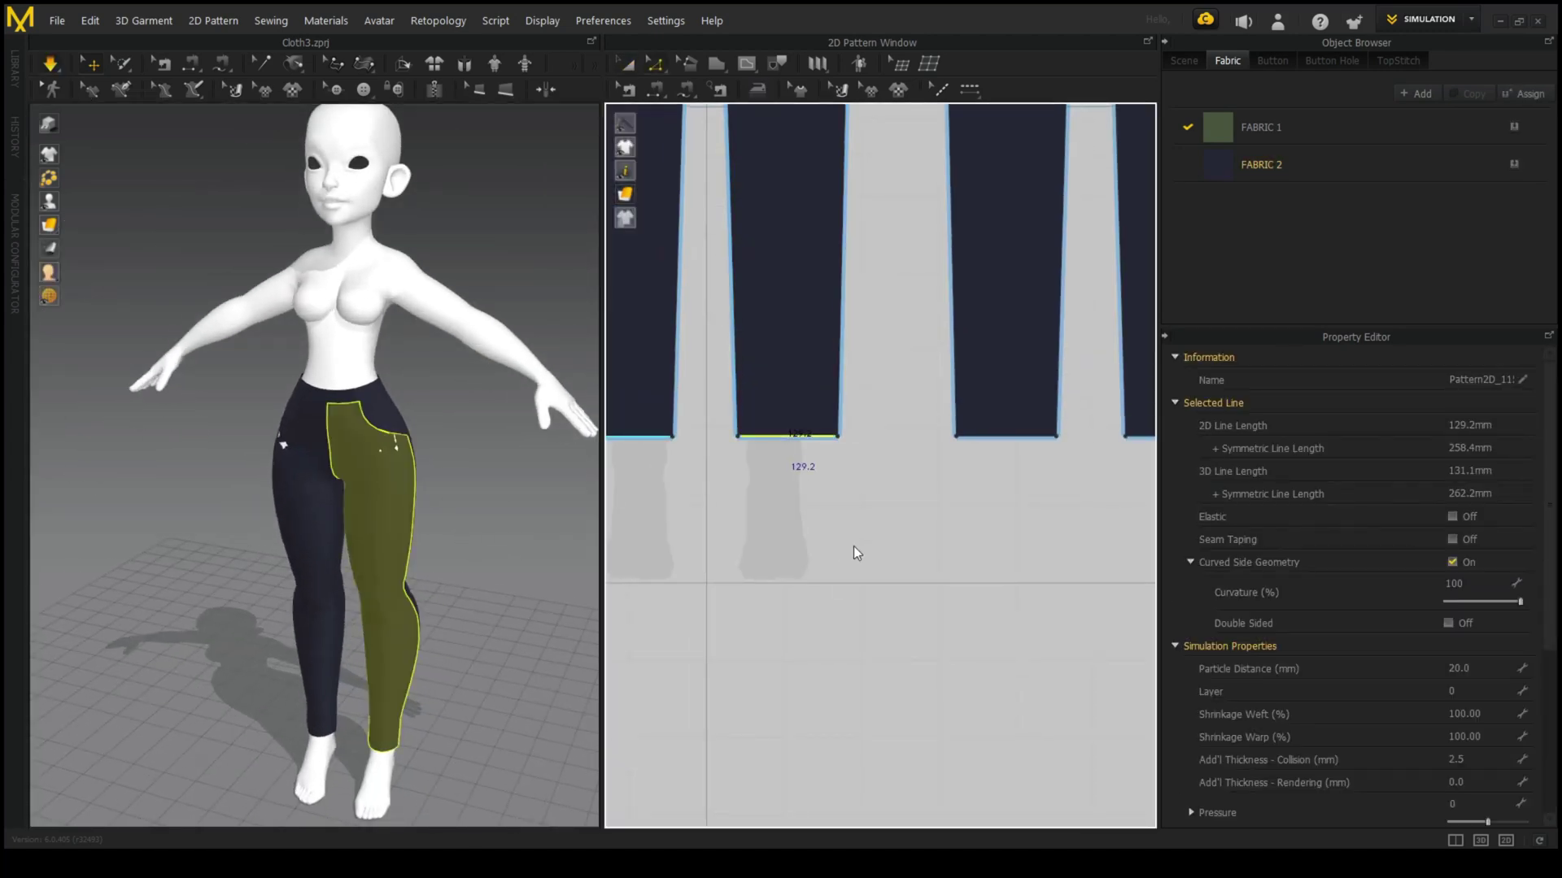
pyautogui.scroll(-2, 840, 600)
pyautogui.keyDown('shift'); pyautogui.click(741, 488); pyautogui.keyUp('shift')
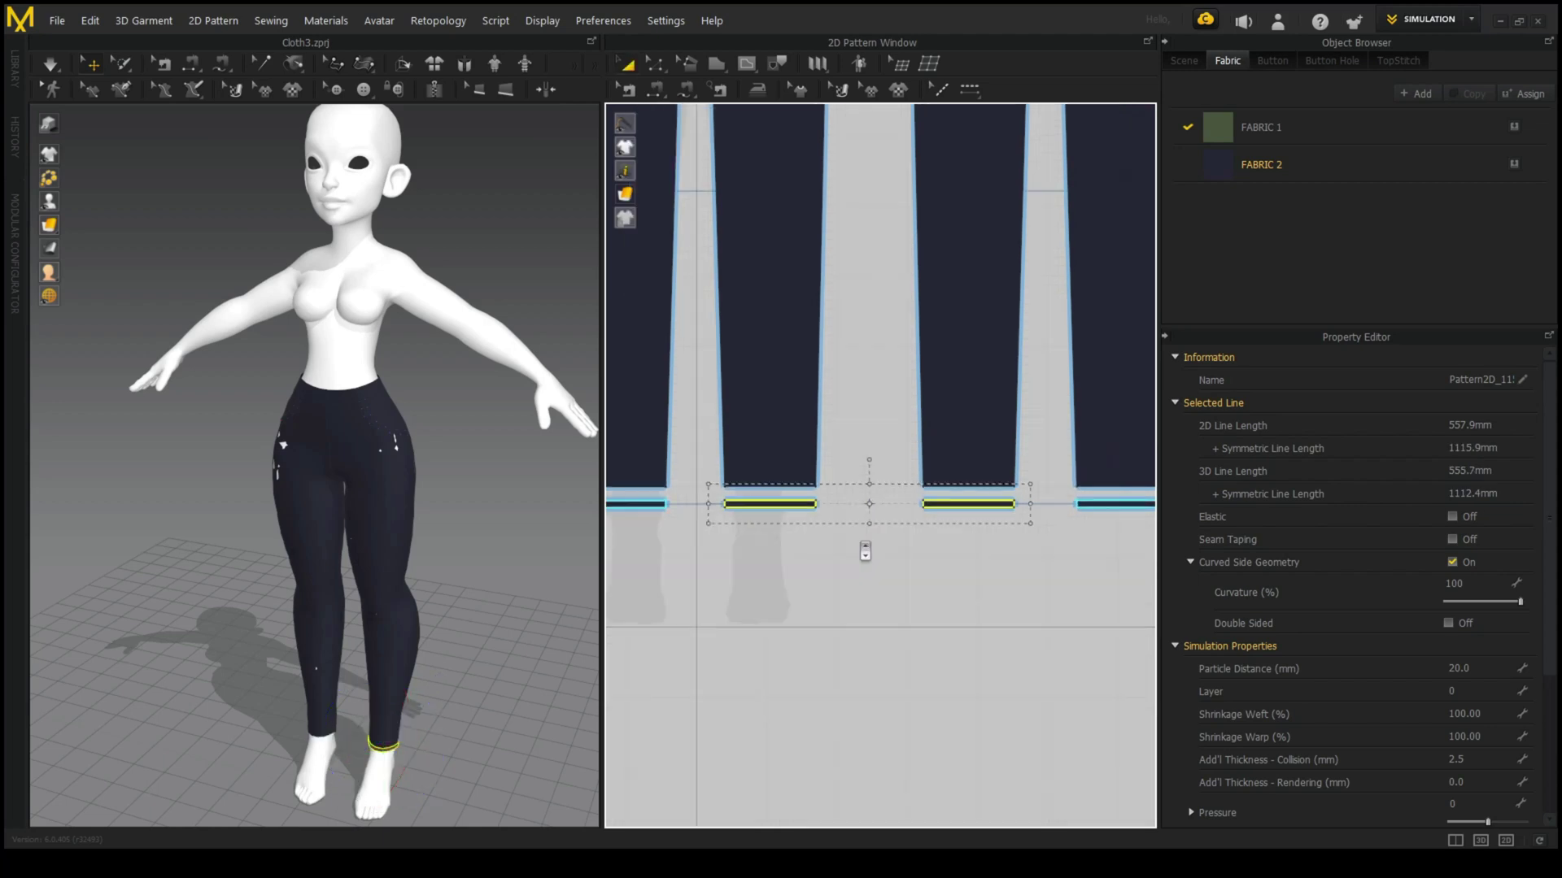
pyautogui.scroll(-3, 861, 540)
pyautogui.scroll(5, 326, 488)
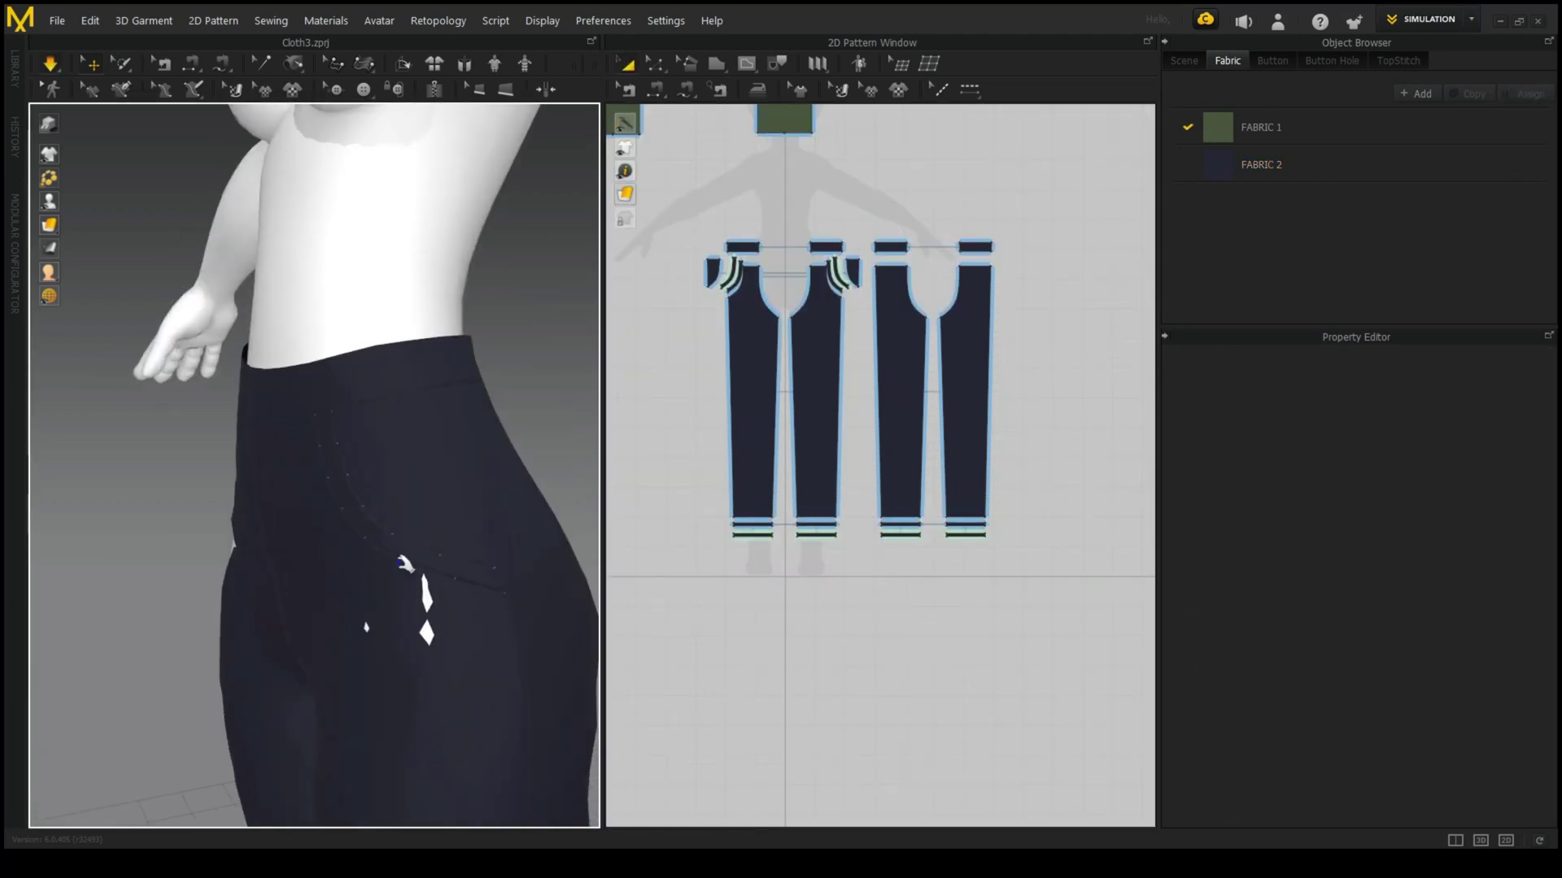
pyautogui.scroll(5, 715, 388)
pyautogui.click(716, 389)
pyautogui.scroll(3, 922, 417)
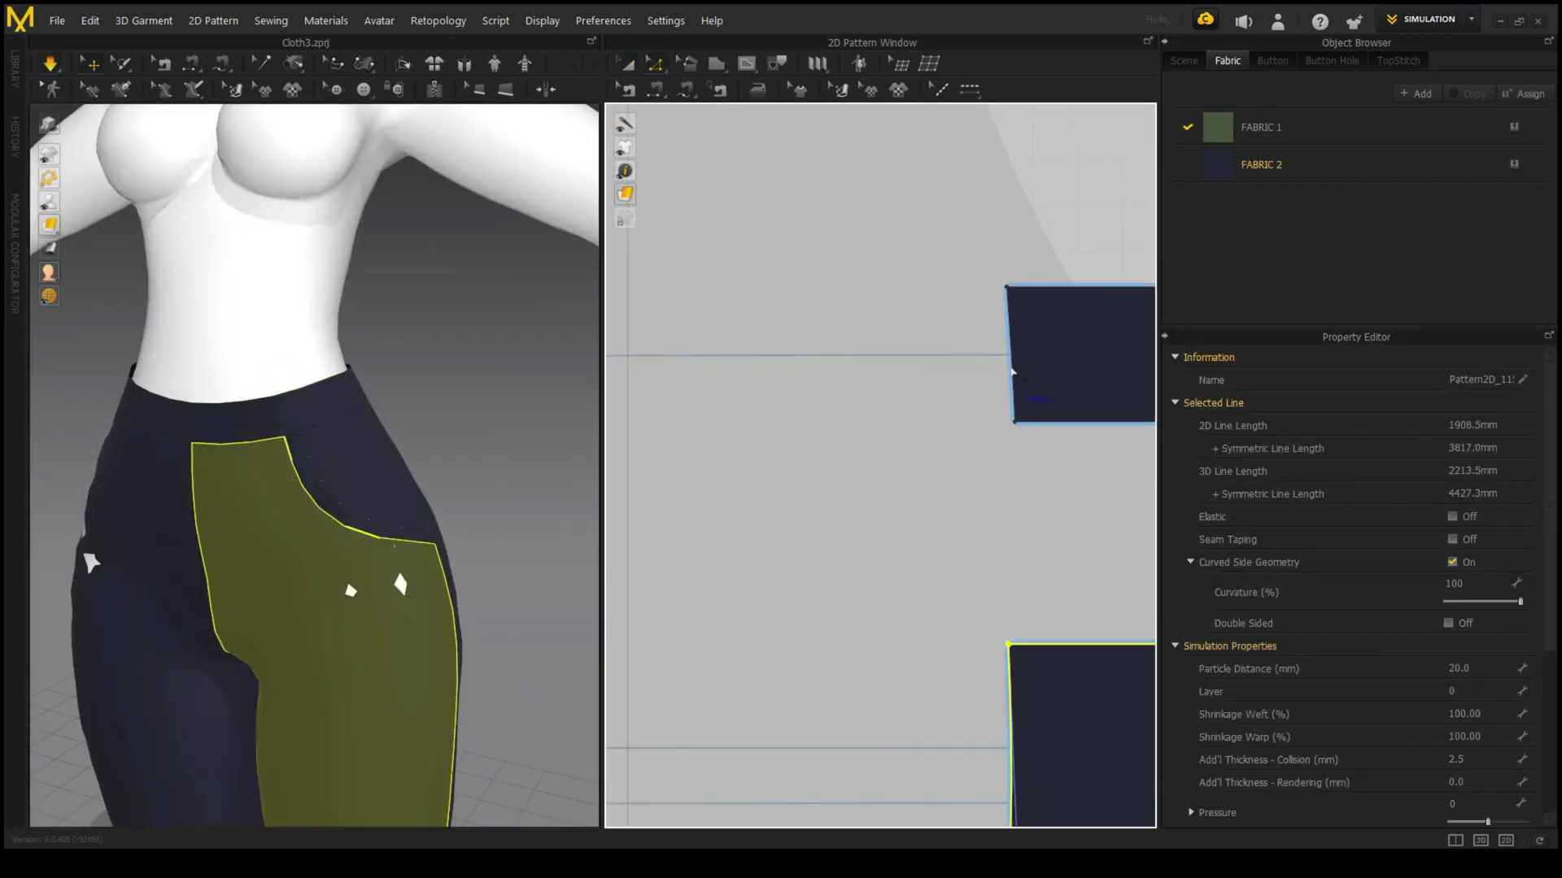
pyautogui.scroll(-3, 927, 513)
pyautogui.scroll(-3, 806, 417)
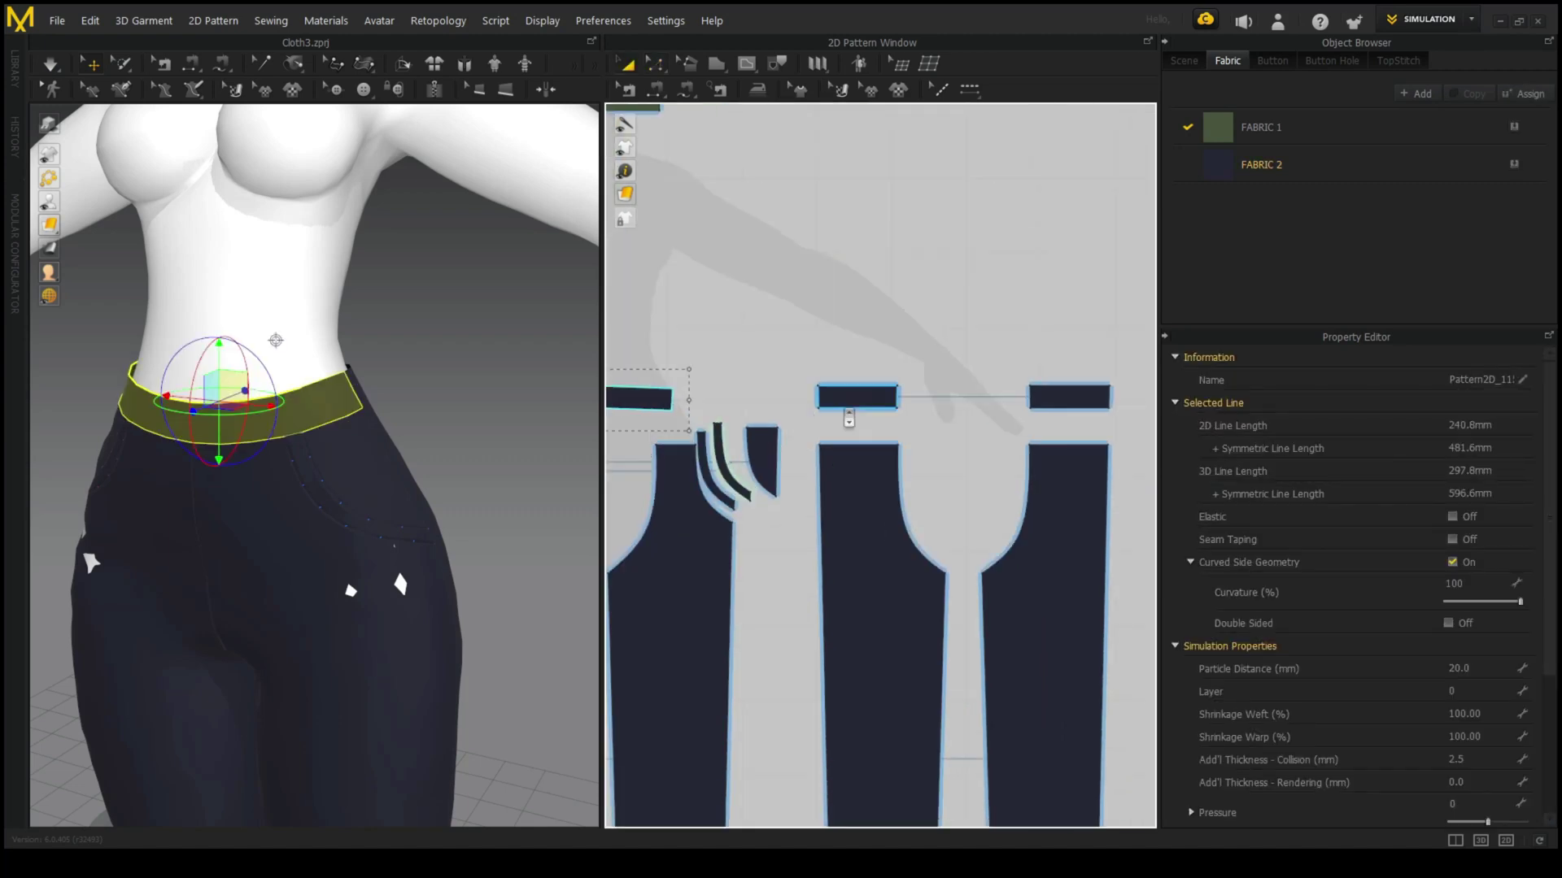
pyautogui.scroll(5, 847, 418)
pyautogui.scroll(-3, 914, 429)
pyautogui.scroll(-1, 951, 638)
# - Move the left waistband piece right so it lines up with the right one
pyautogui.moveTo(874, 538); pyautogui.dragTo(984, 522)
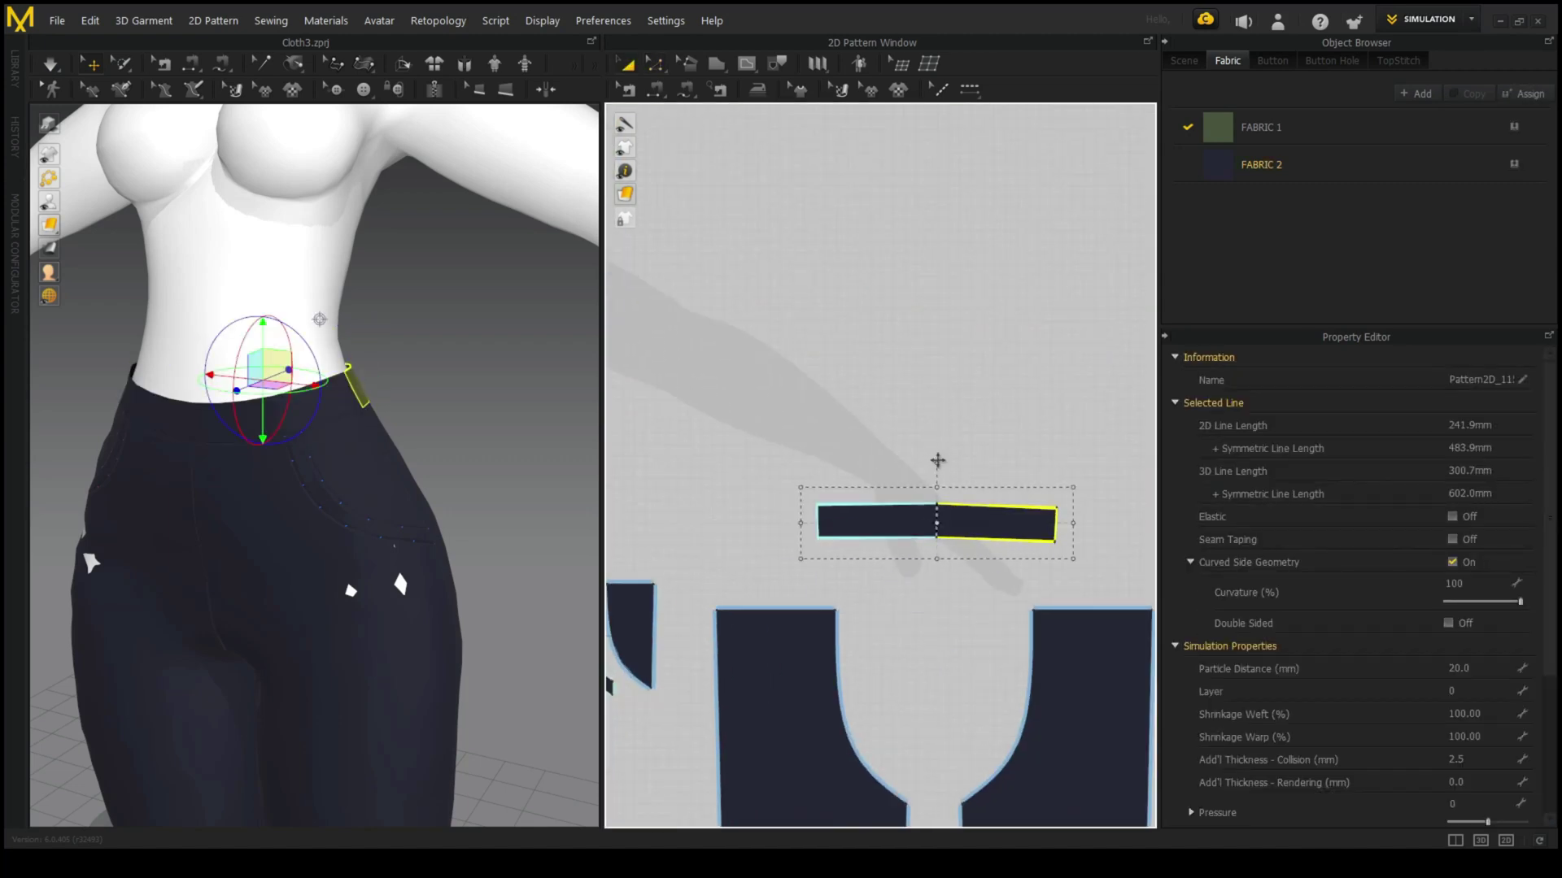
pyautogui.click(936, 460)
pyautogui.scroll(2, 895, 455)
pyautogui.scroll(-3, 401, 484)
pyautogui.scroll(2, 366, 448)
pyautogui.scroll(2, 734, 446)
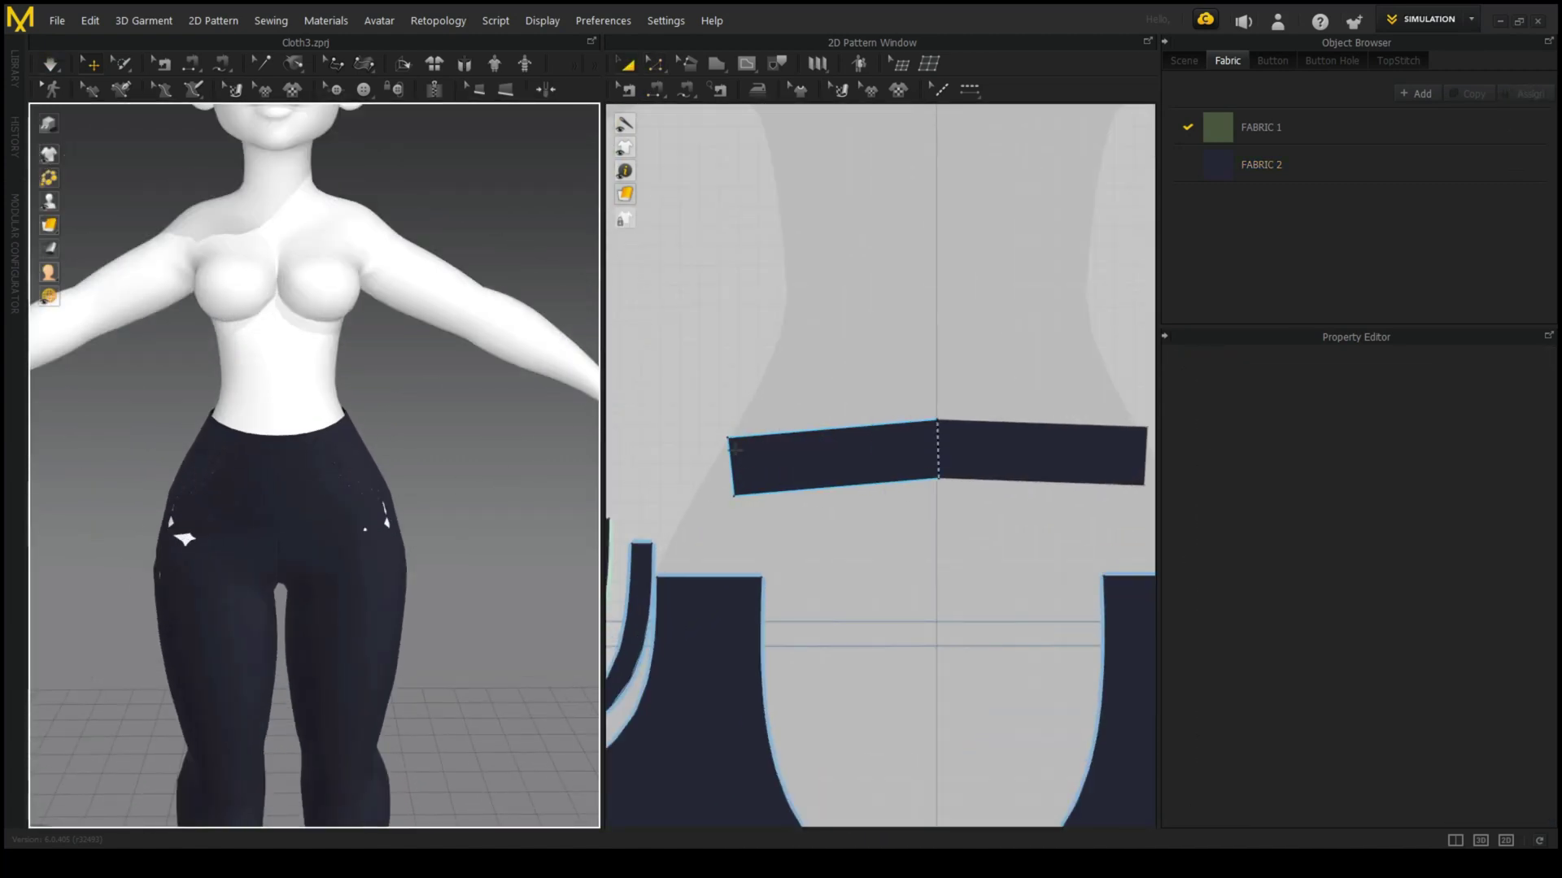
# - In Edit Pattern, select the right waistband's bottom edge and the pocket's edge line
pyautogui.press('z')
pyautogui.click(1041, 481)
pyautogui.scroll(-3, 895, 455)
pyautogui.scroll(3, 1041, 452)
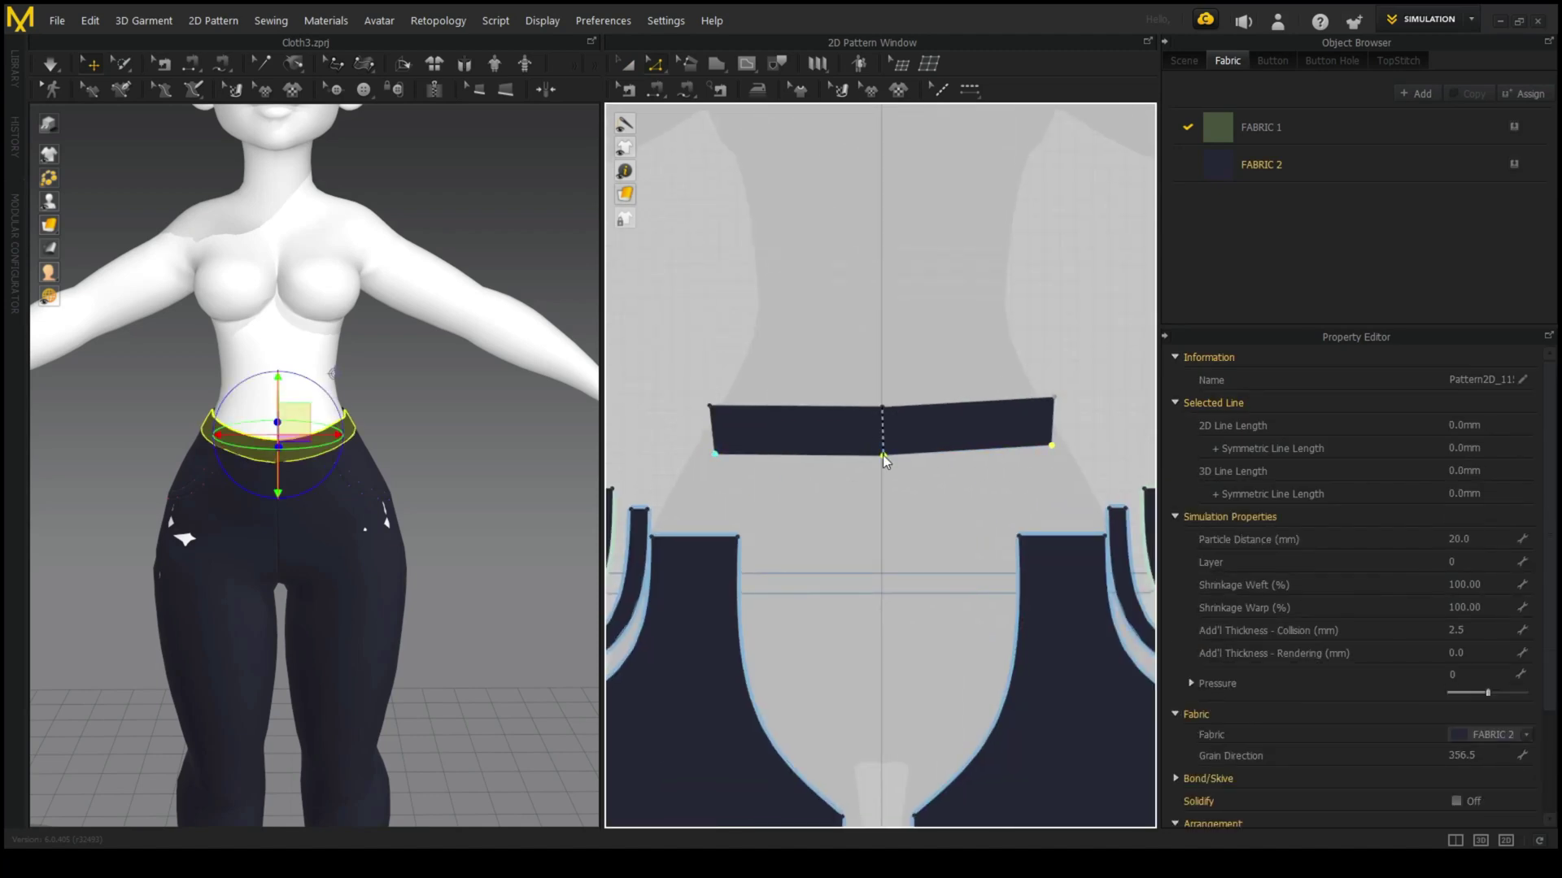
pyautogui.scroll(-5, 943, 455)
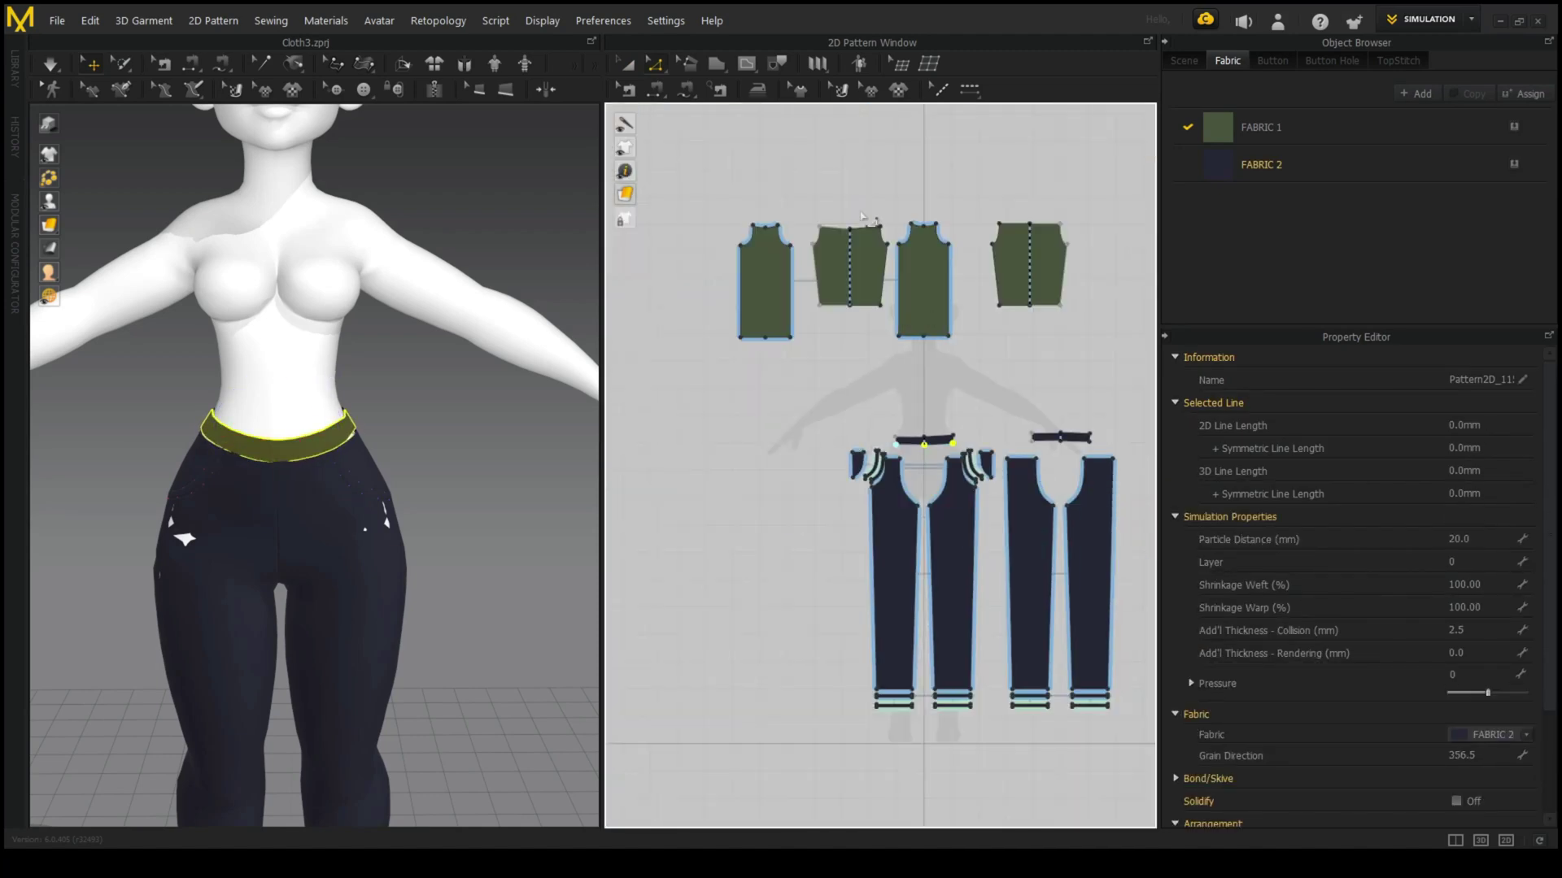
pyautogui.scroll(5, 1058, 379)
pyautogui.click(968, 618)
# - Zoom in on the waistband pattern and select its right edge for the fold lines
pyautogui.scroll(3, 854, 423)
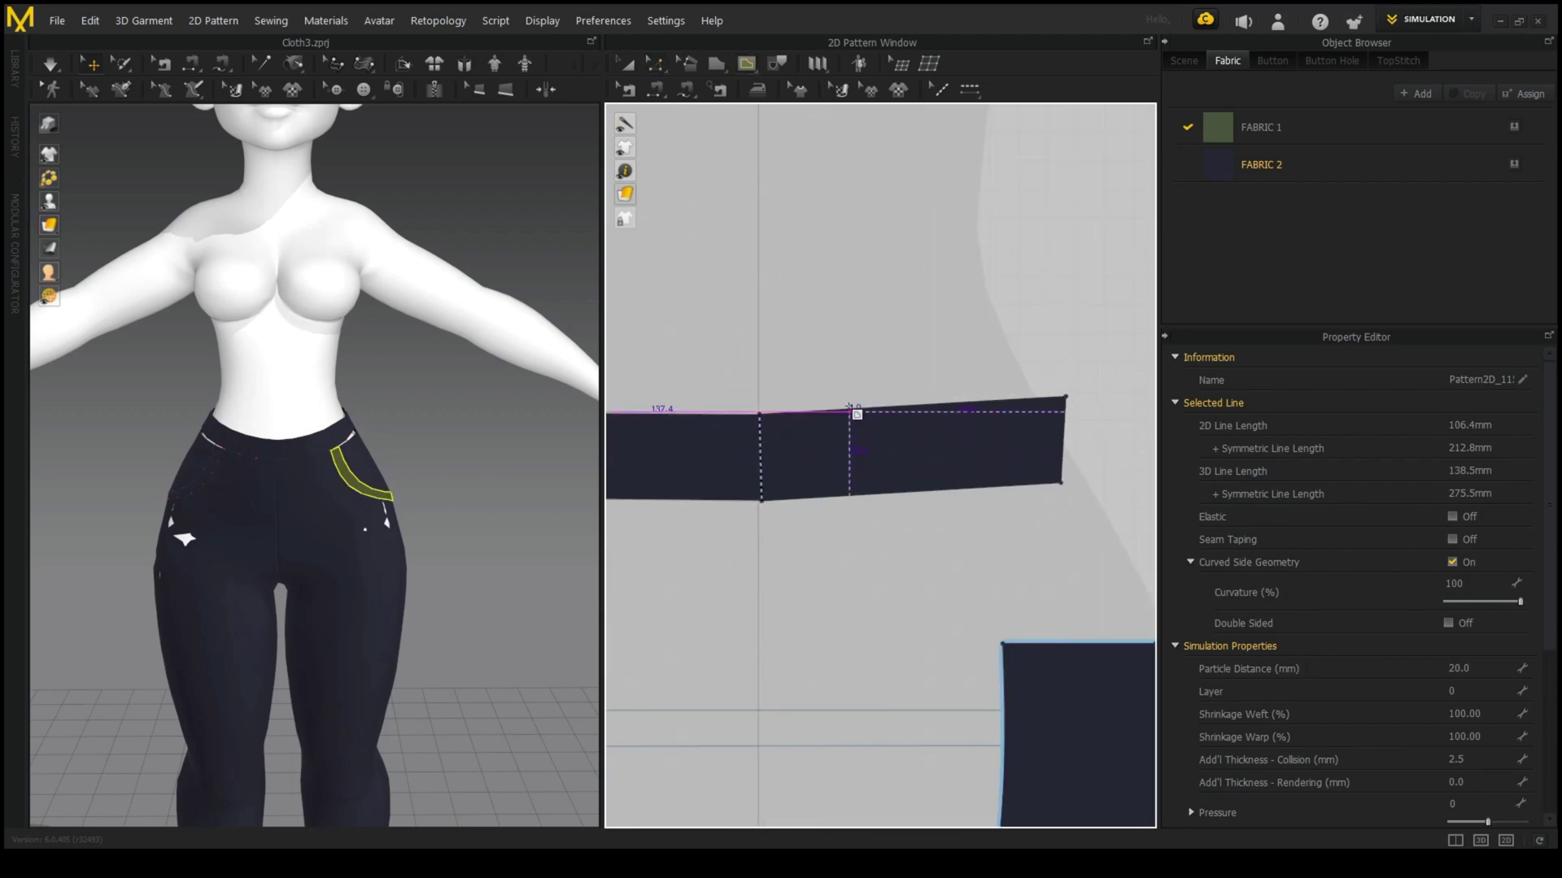
pyautogui.scroll(2, 919, 550)
pyautogui.scroll(-1, 862, 521)
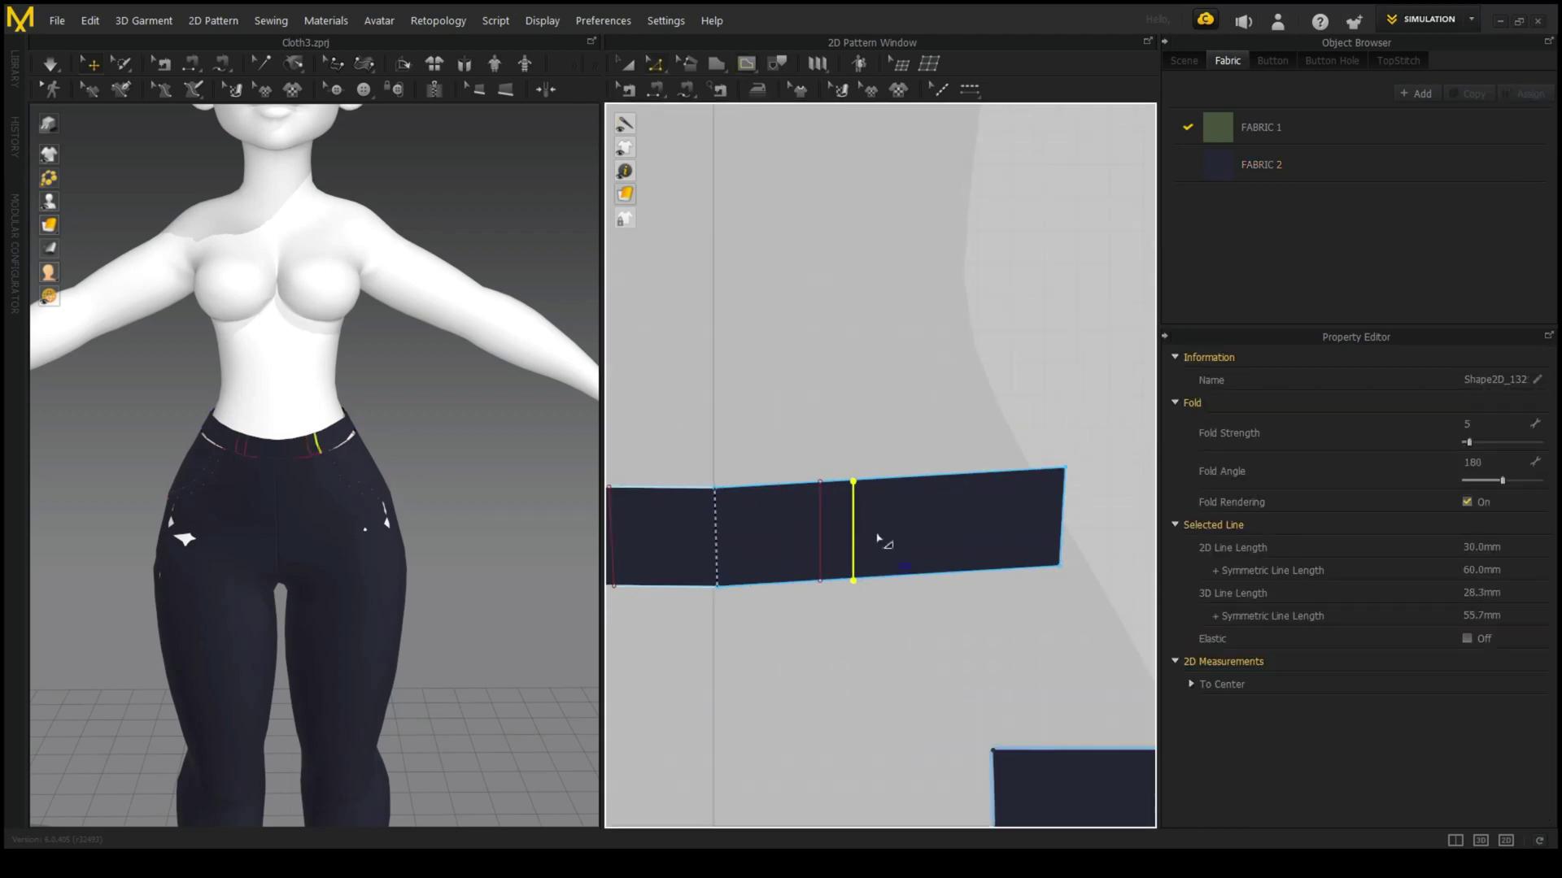
pyautogui.scroll(-3, 923, 513)
pyautogui.scroll(3, 923, 513)
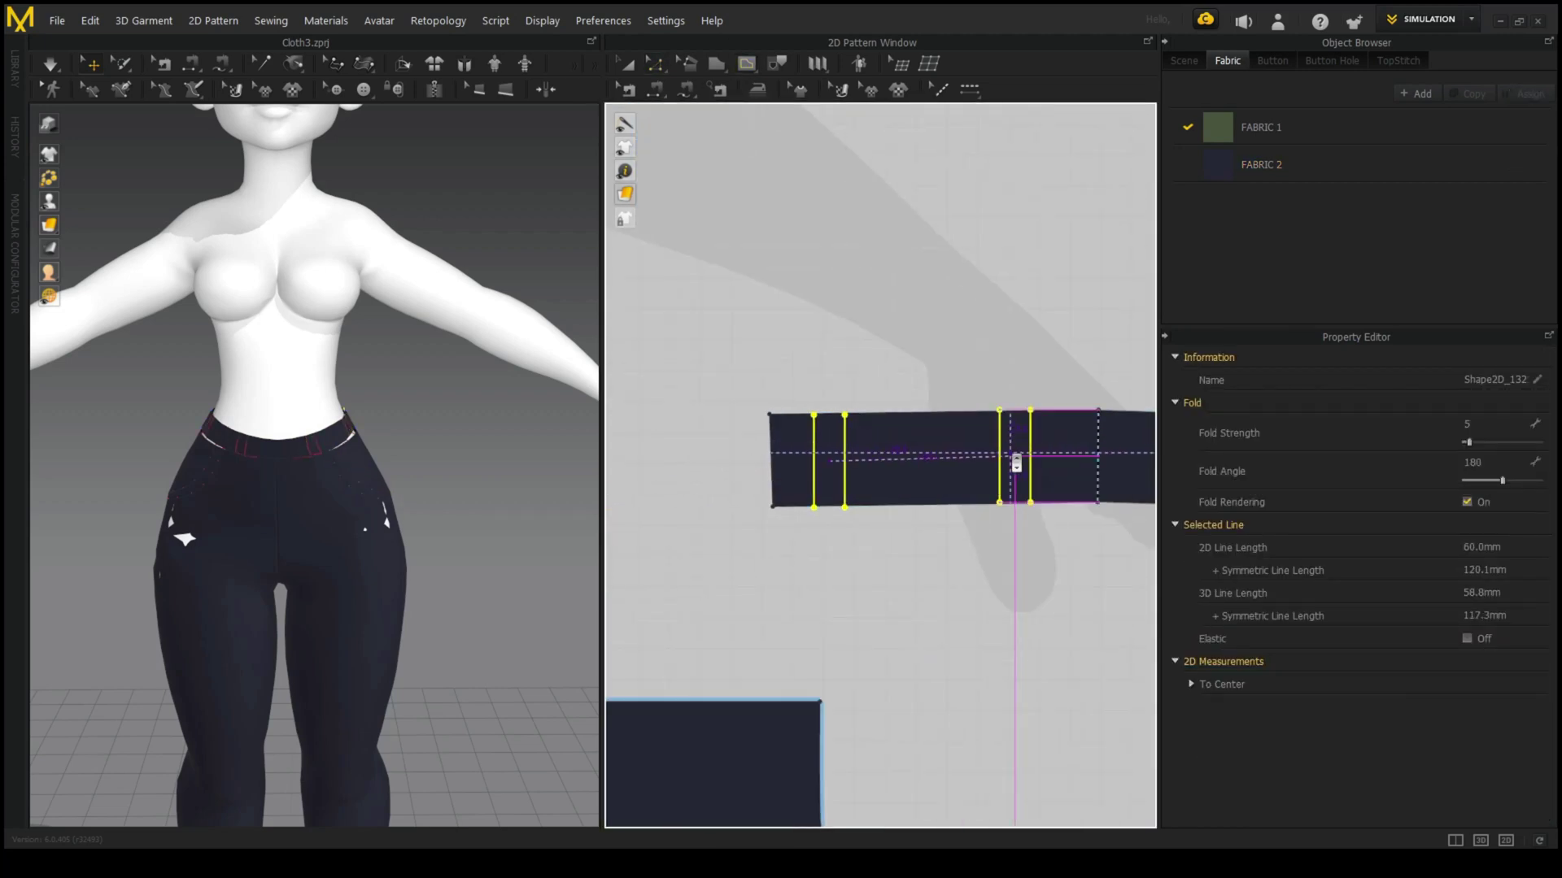
pyautogui.click(842, 489)
pyautogui.scroll(2, 752, 472)
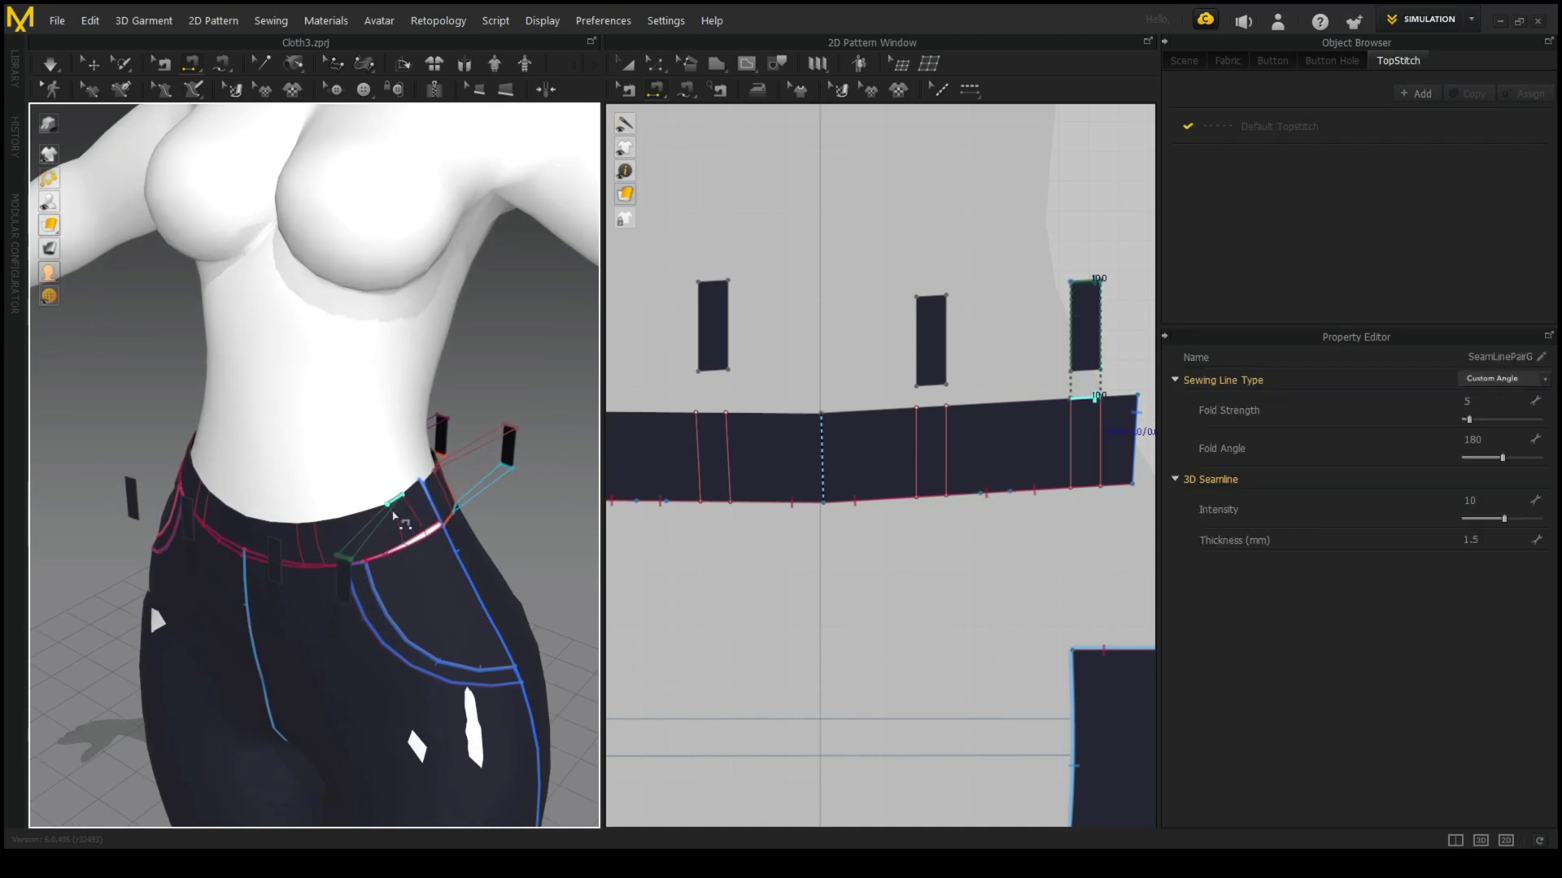
# - Sew the belt loop's bottom edge along the waistband with Segment Sewing, ready for the fly button
pyautogui.click(1049, 371)
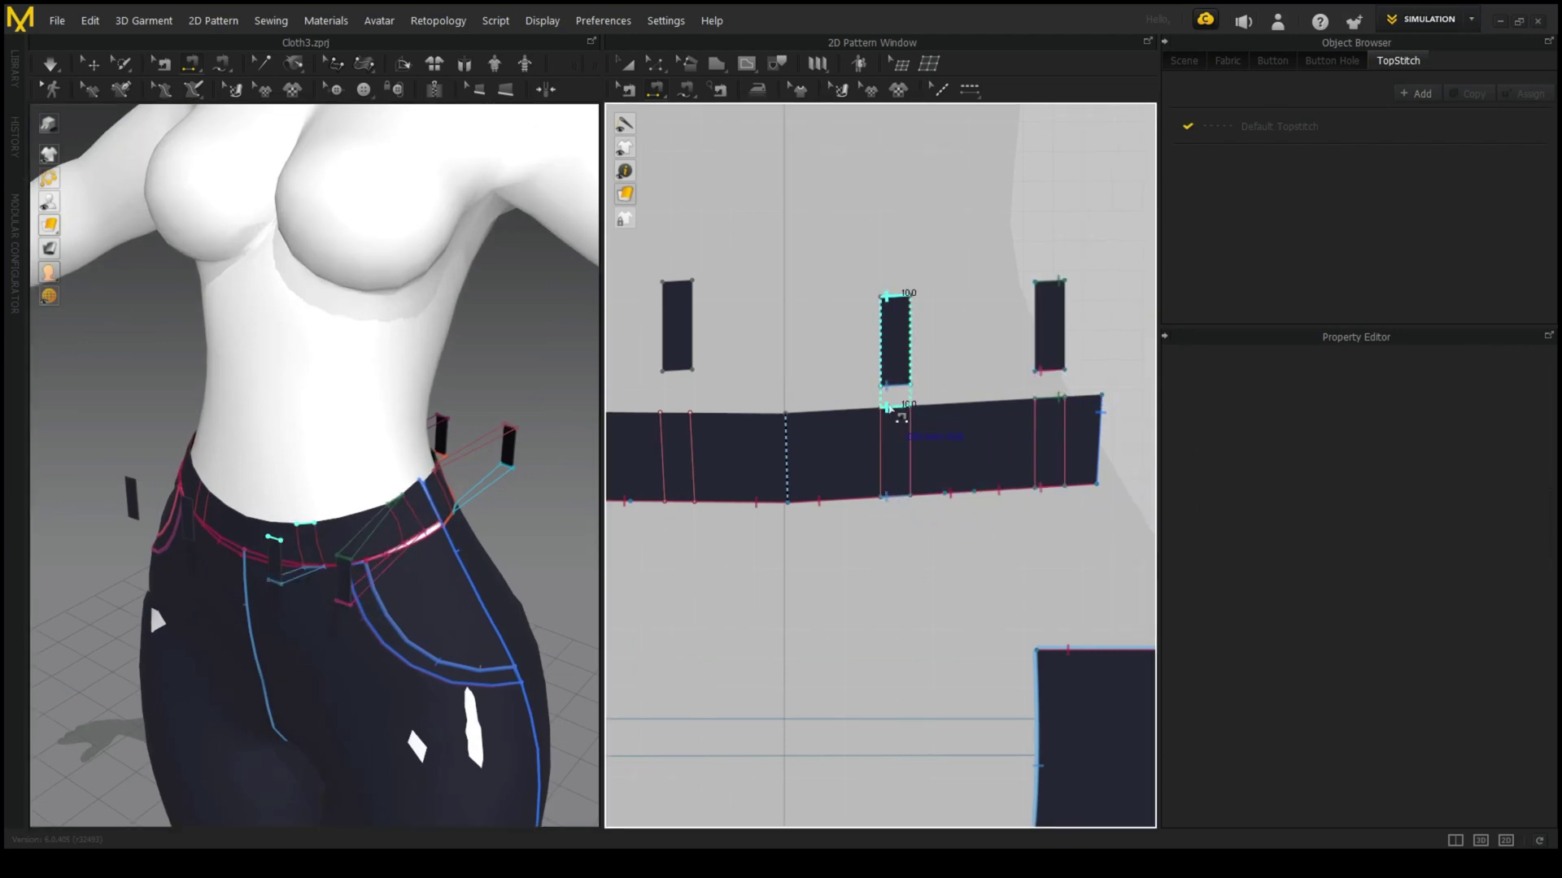
pyautogui.click(888, 407)
pyautogui.moveTo(887, 403); pyautogui.dragTo(779, 330, button='middle')
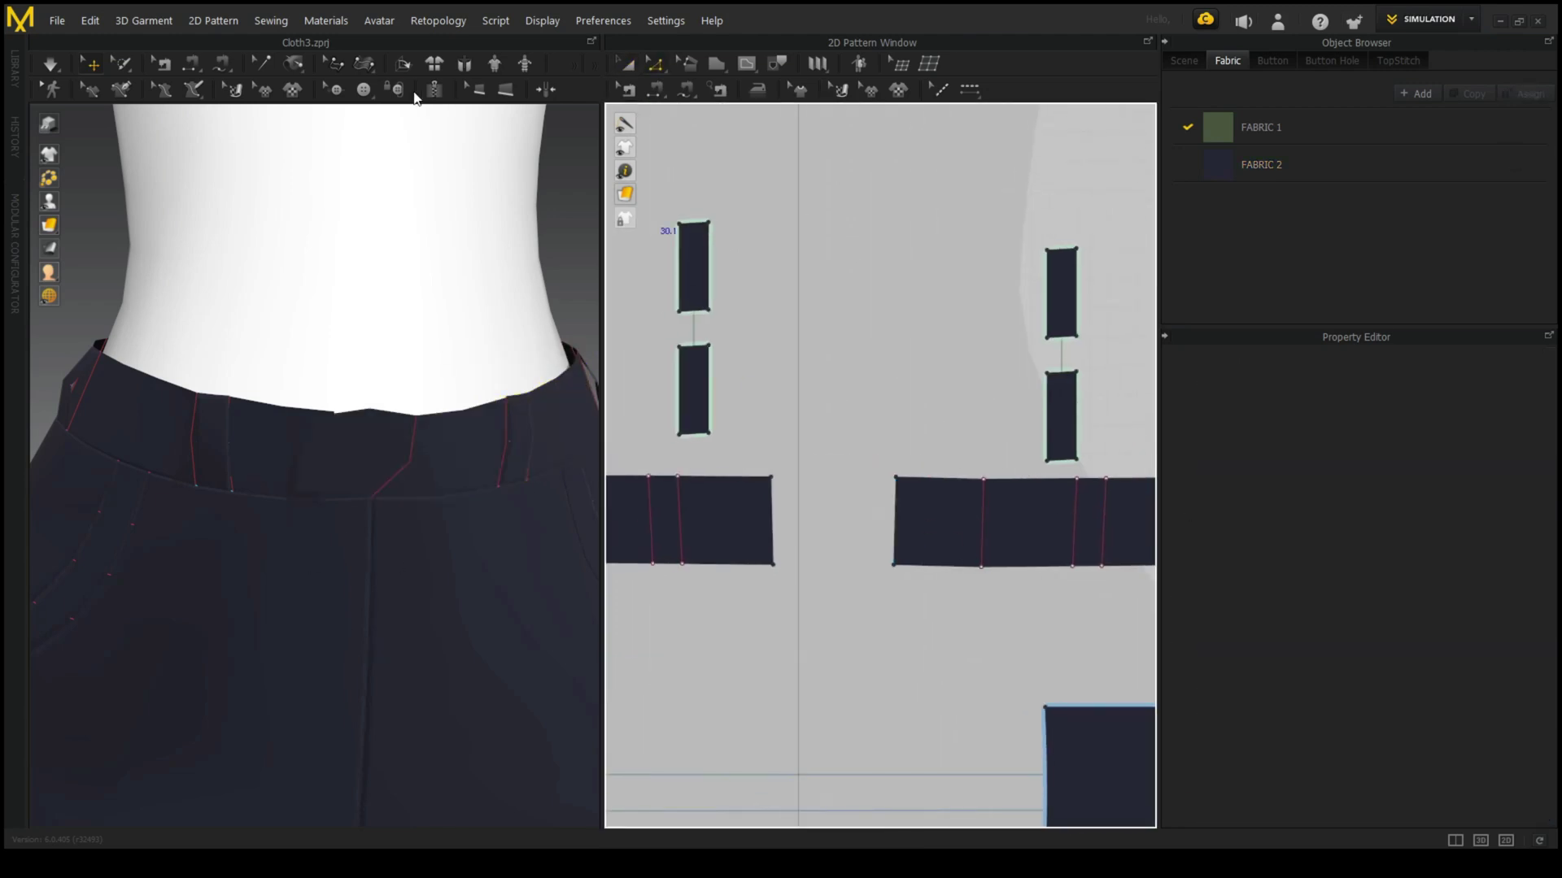
pyautogui.click(364, 89)
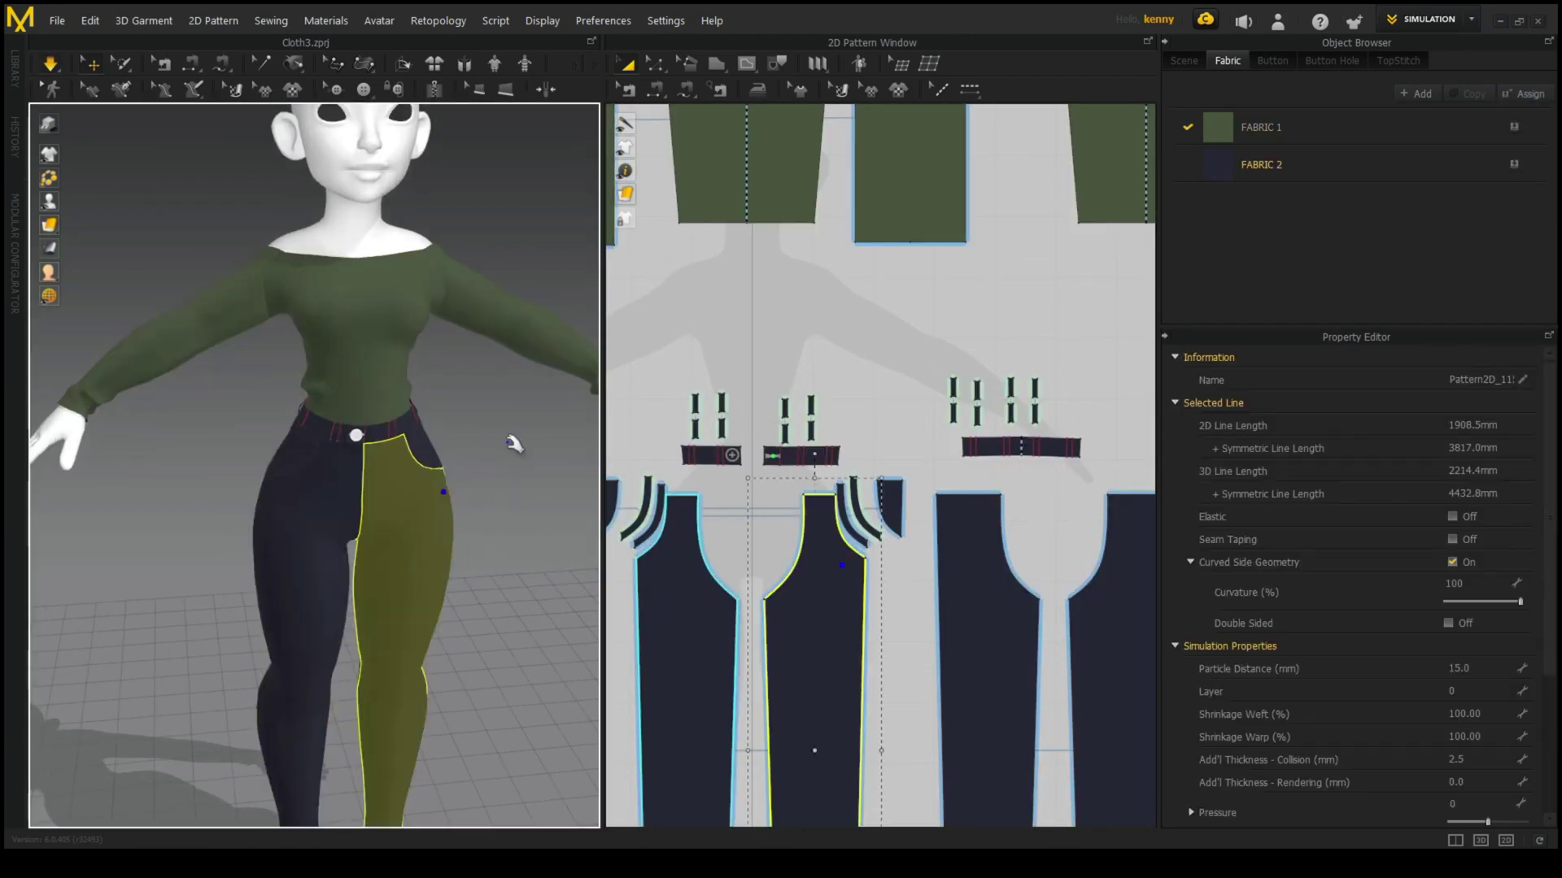
# - Pull the centre neckline point down into a V and curve the front shoulder line downward
pyautogui.scroll(2, 789, 253)
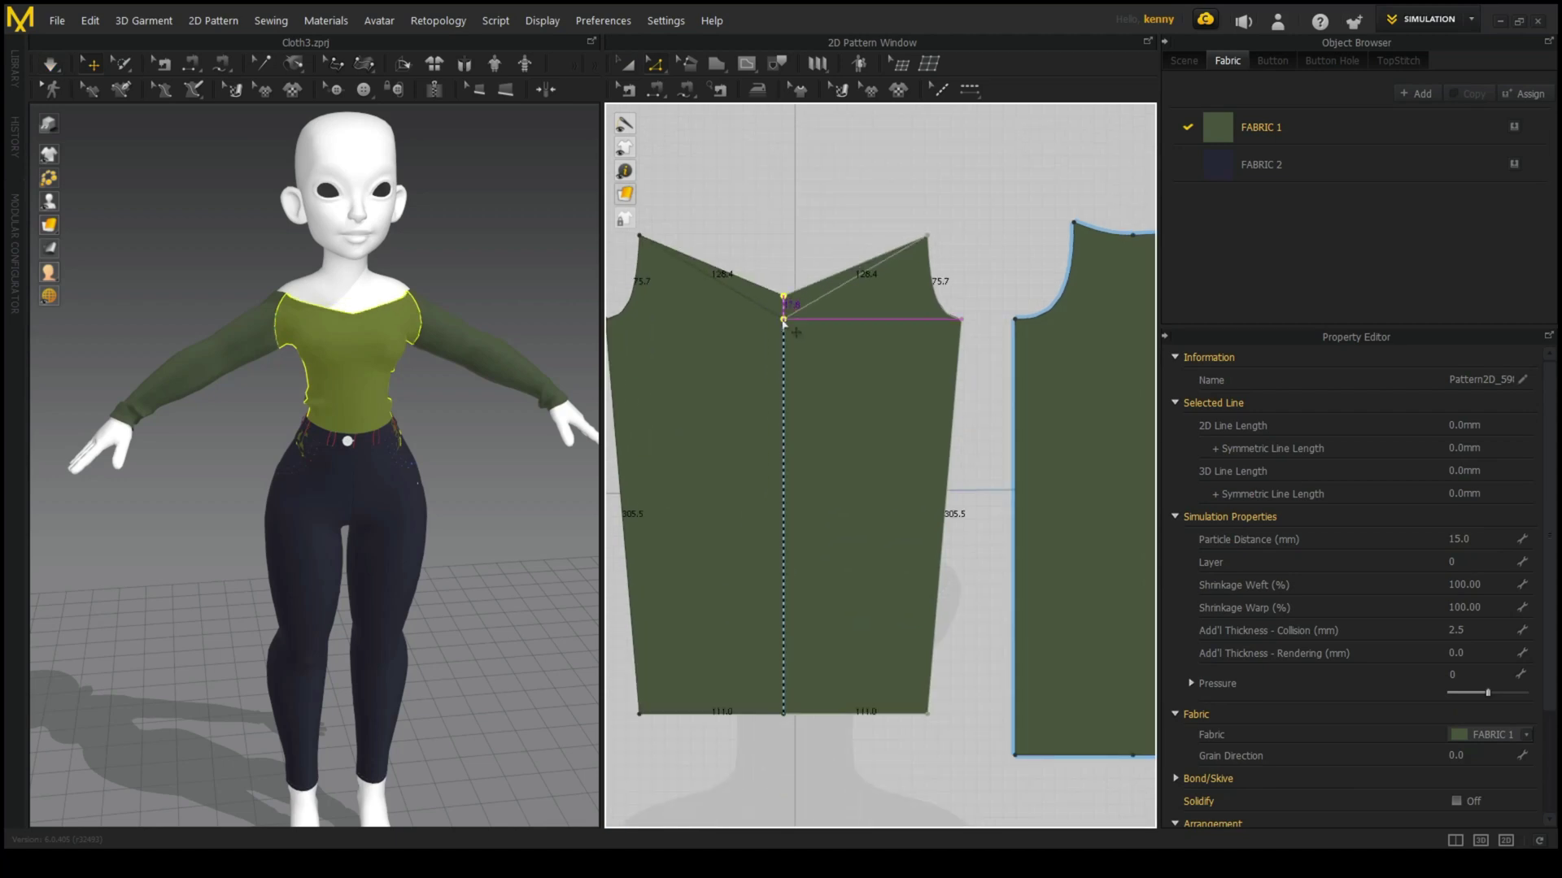
pyautogui.moveTo(788, 244); pyautogui.dragTo(784, 352)
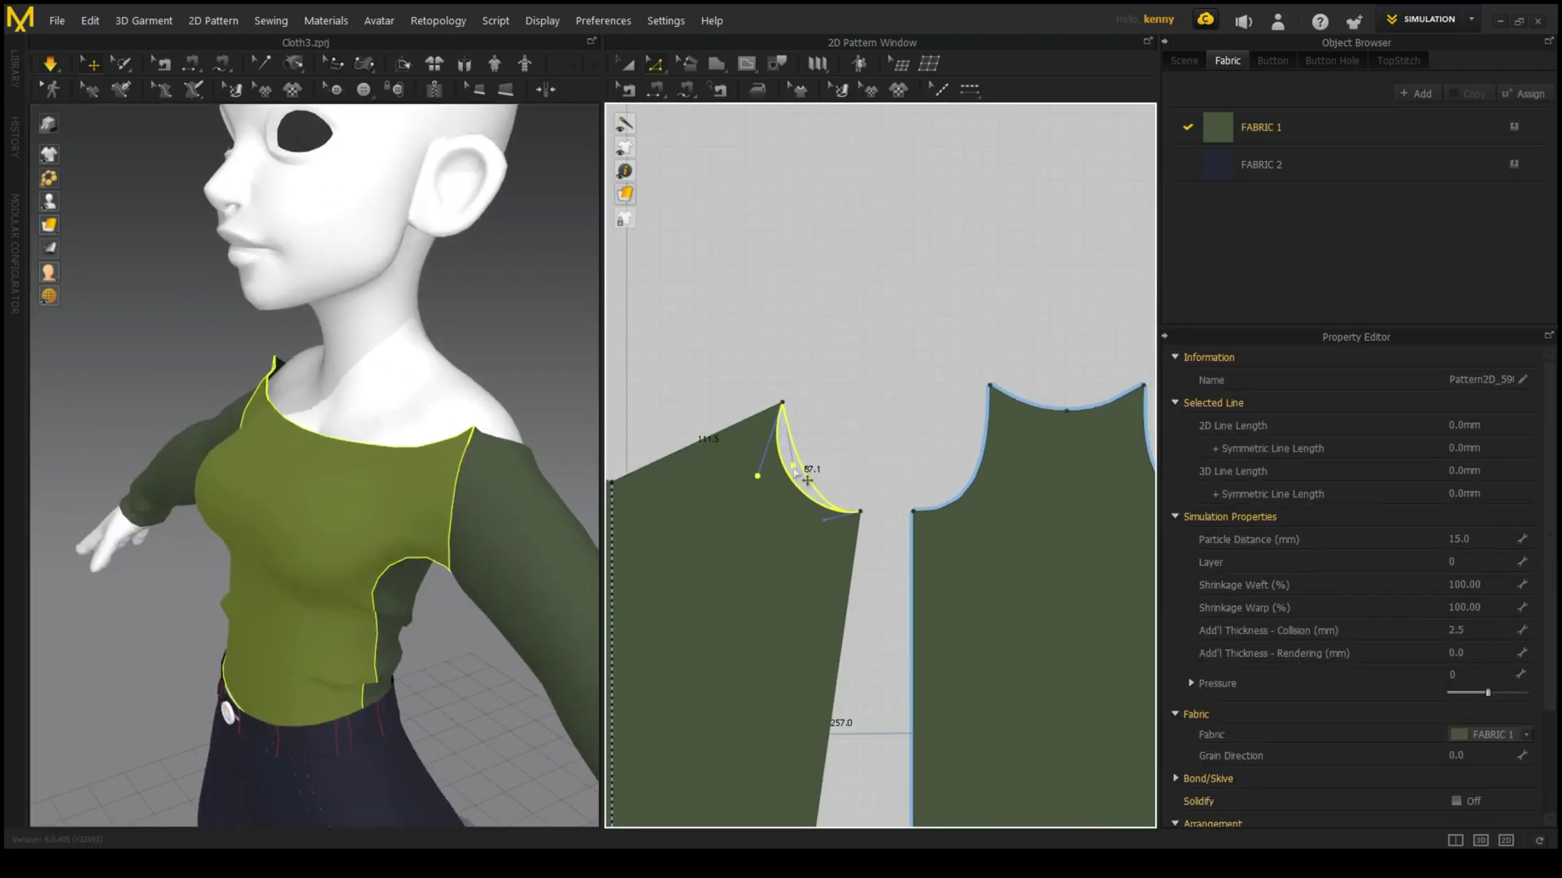
pyautogui.moveTo(739, 422); pyautogui.dragTo(727, 465)
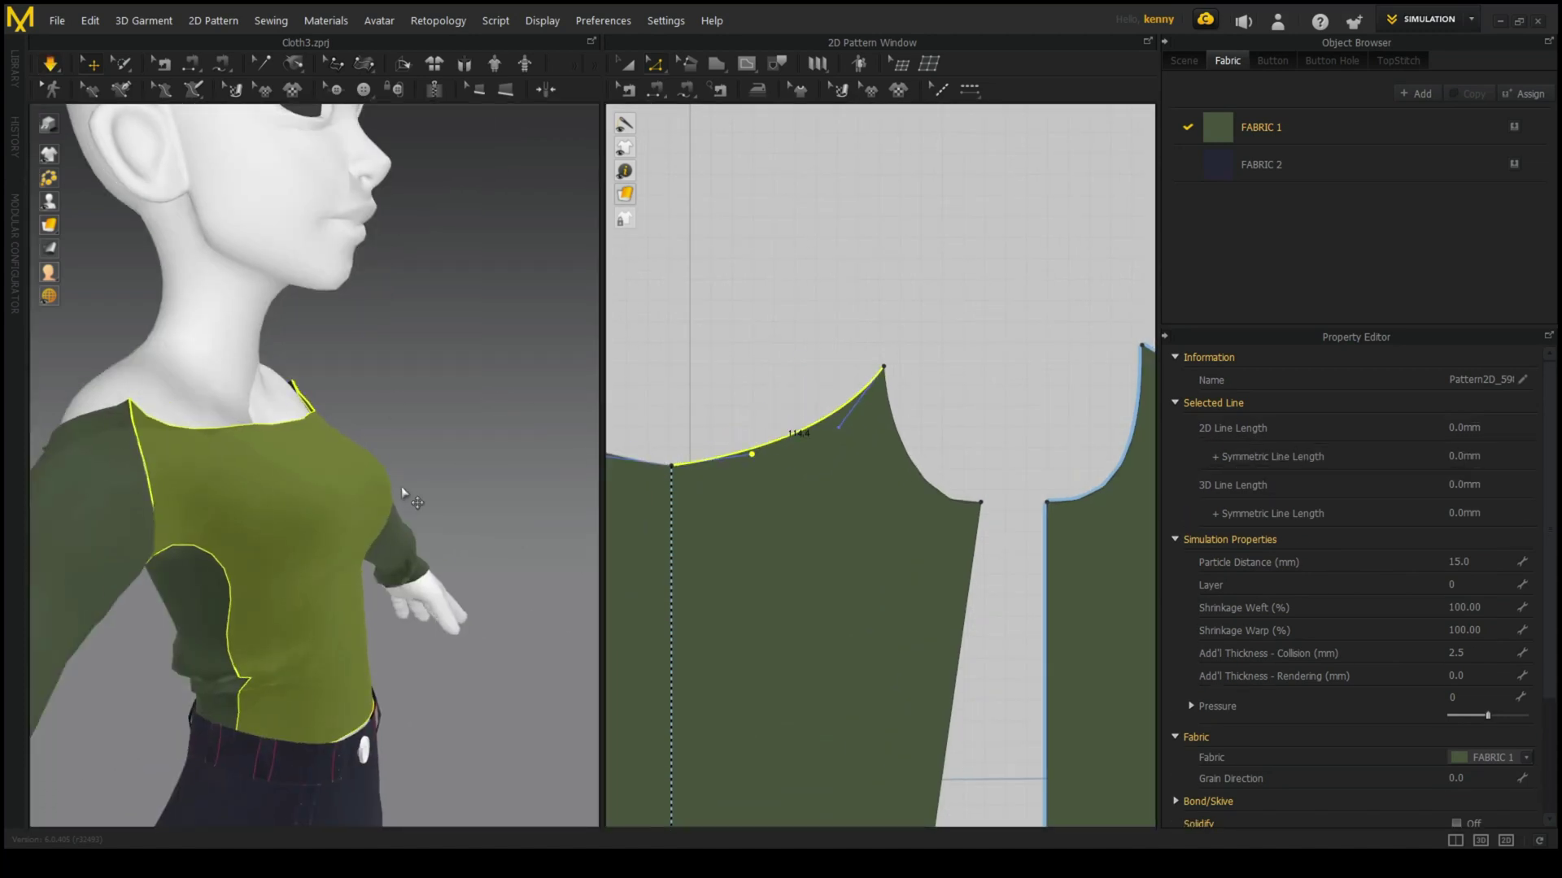
# - Orbit the view down to the avatar's feet and select a jeans hem line
pyautogui.click(334, 527)
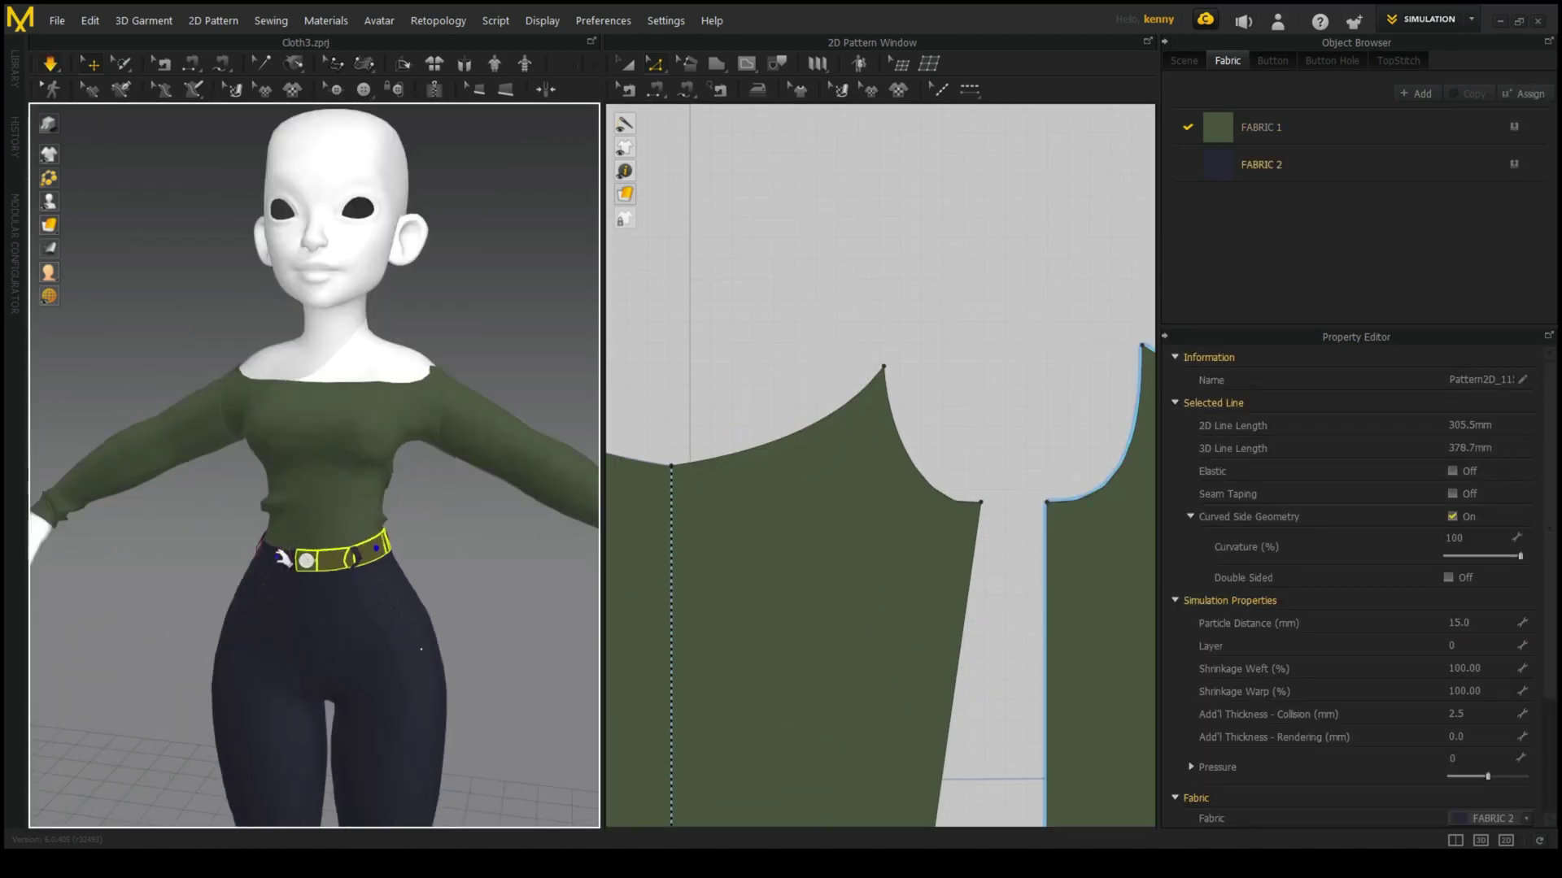
pyautogui.scroll(3, 326, 480)
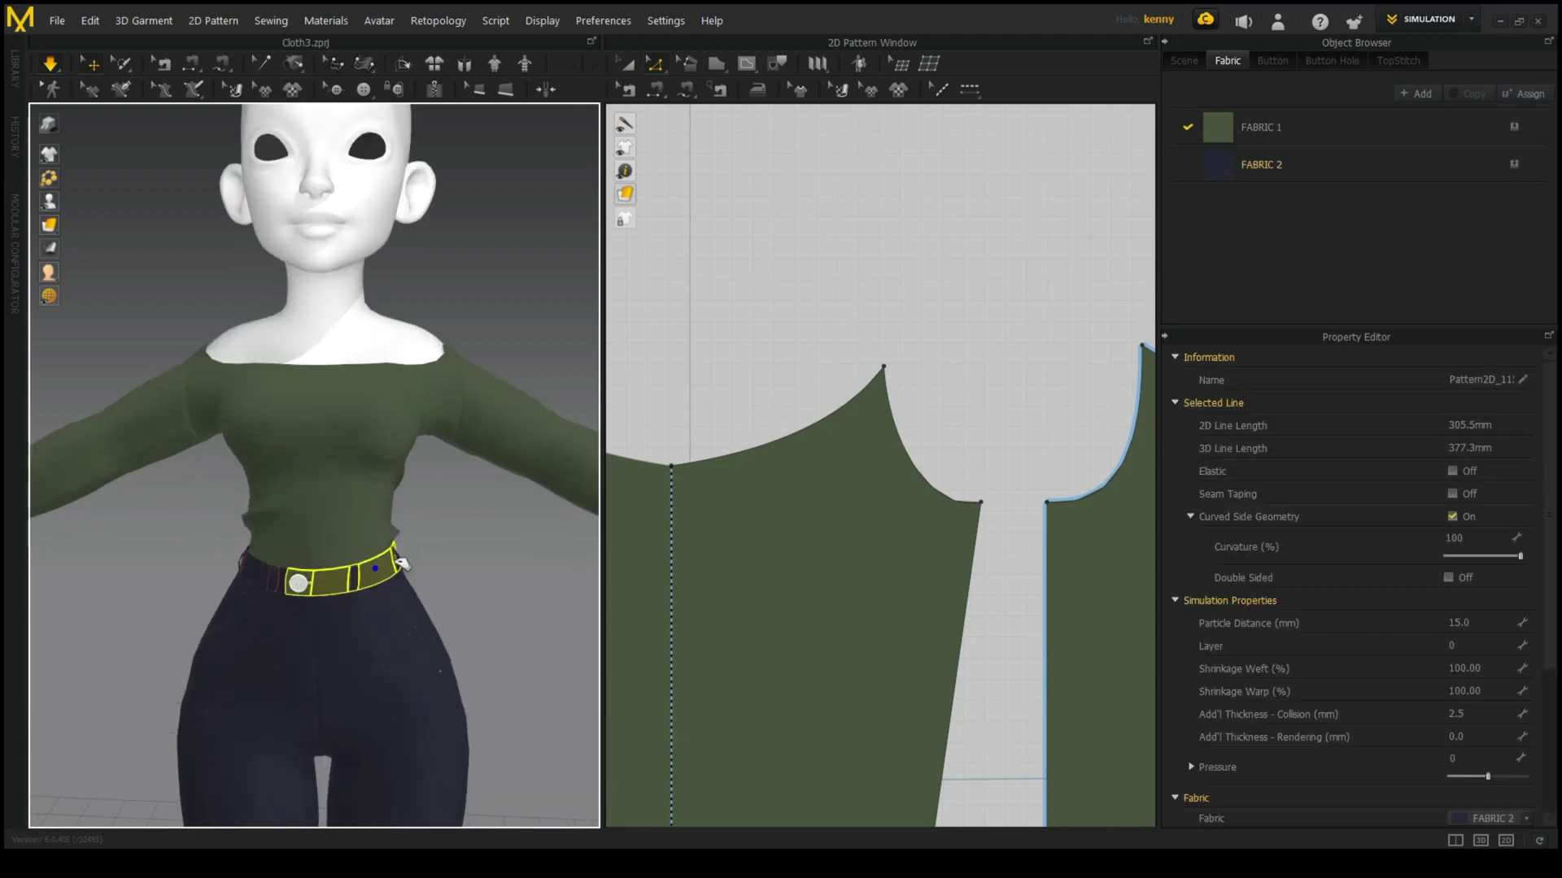
pyautogui.click(419, 558)
pyautogui.scroll(5, 112, 529)
pyautogui.moveTo(112, 529); pyautogui.dragTo(226, 530, button='right')
pyautogui.scroll(-5, 401, 618)
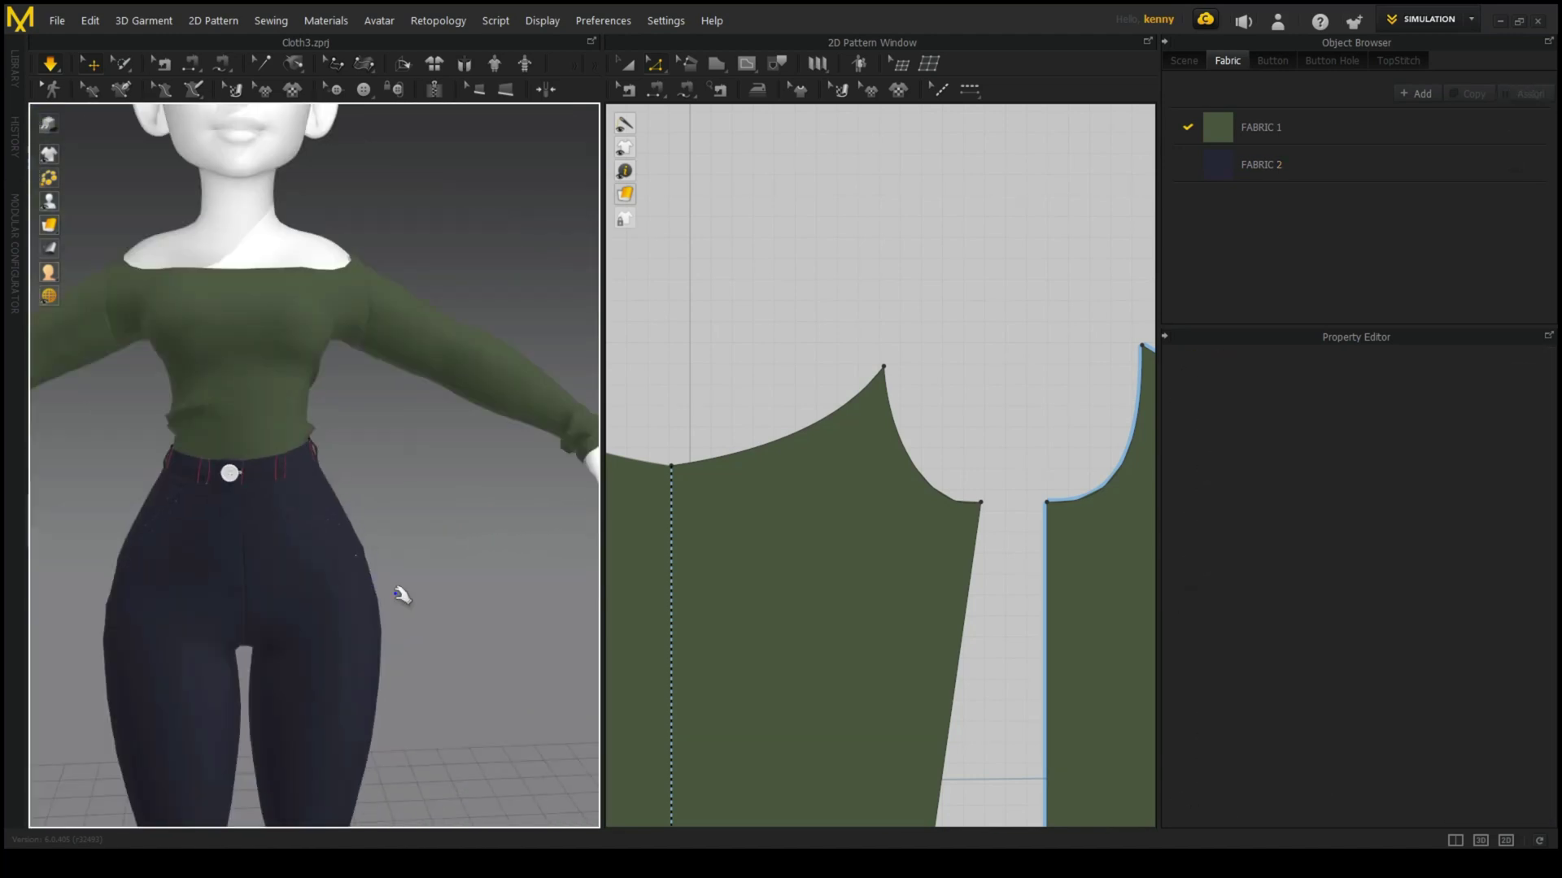
pyautogui.moveTo(401, 618); pyautogui.dragTo(304, 436, button='middle')
pyautogui.click(817, 584)
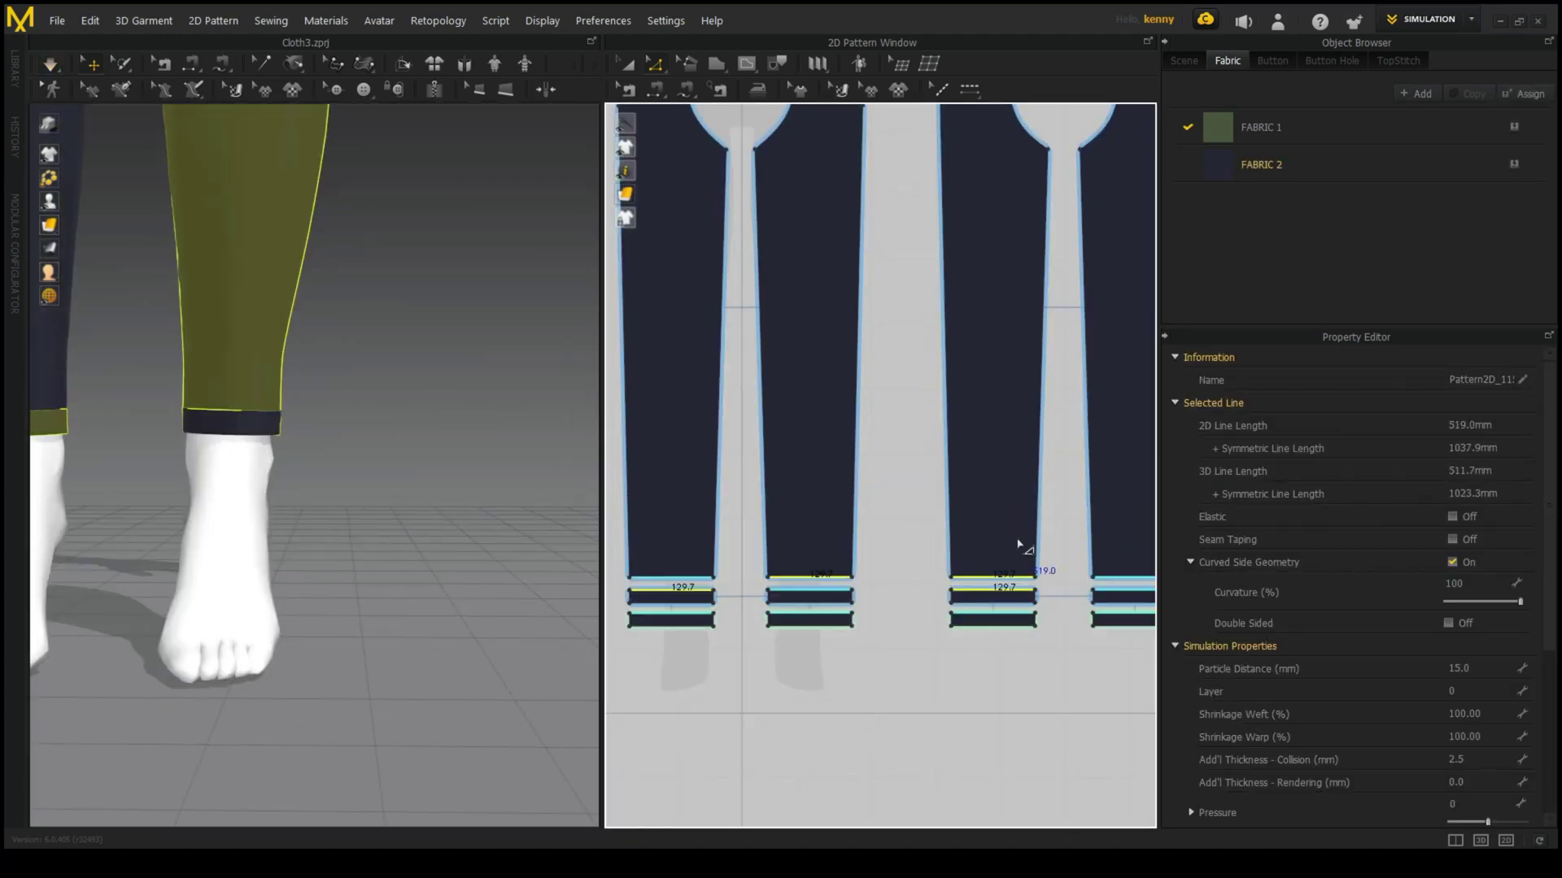
# - Orbit out to the full avatar and select the top's front neckline
pyautogui.click(346, 429)
pyautogui.scroll(-5, 325, 447)
pyautogui.moveTo(290, 453); pyautogui.dragTo(309, 523, button='right')
pyautogui.scroll(5, 309, 523)
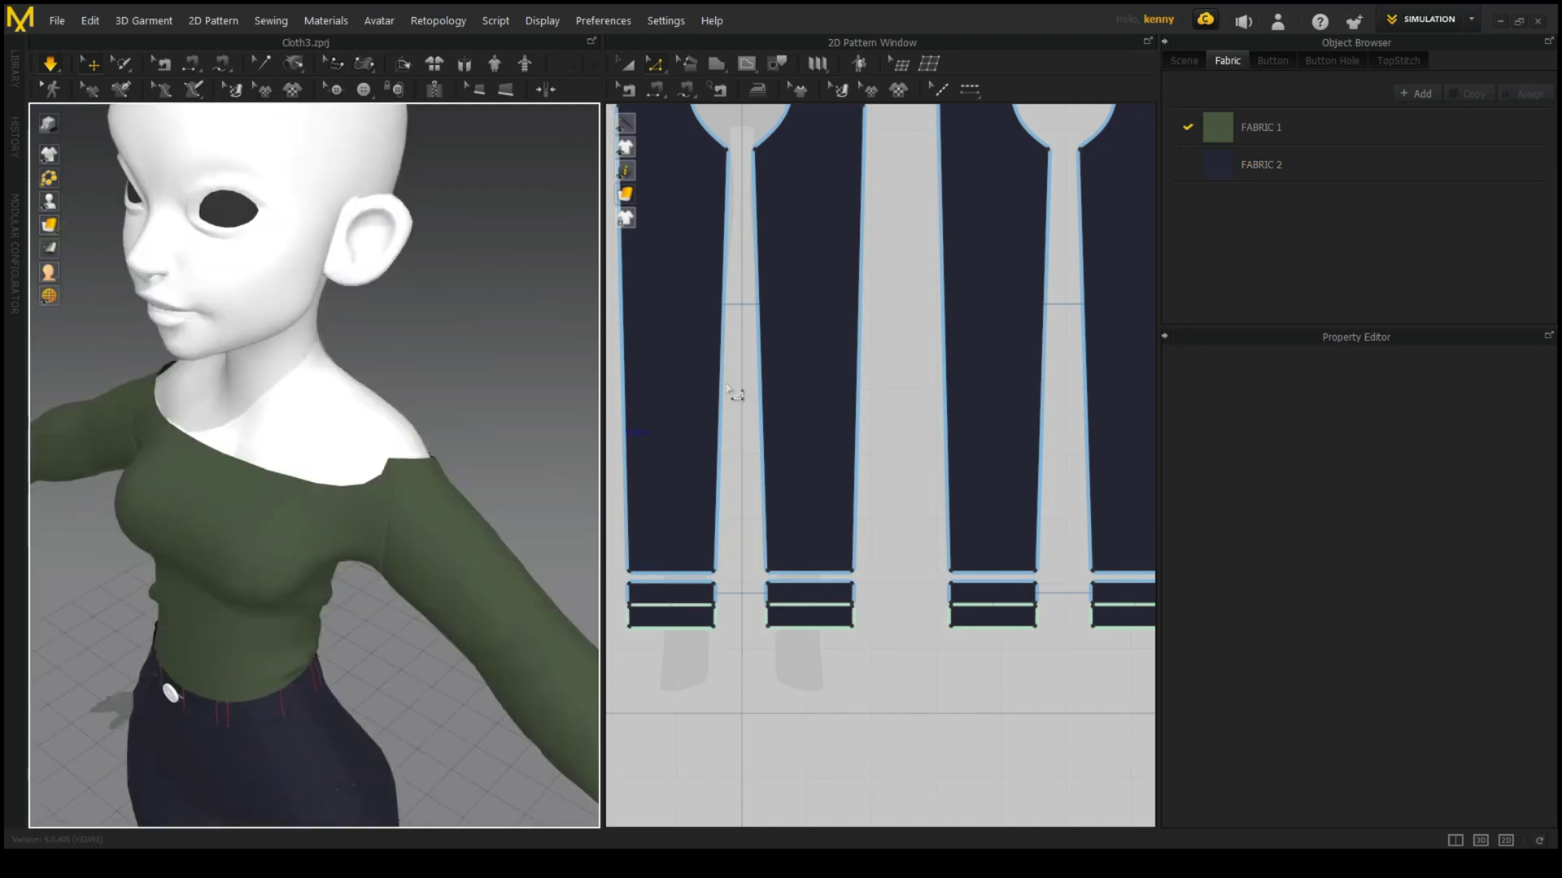
pyautogui.scroll(-5, 732, 391)
pyautogui.scroll(-2, 847, 394)
pyautogui.click(817, 390)
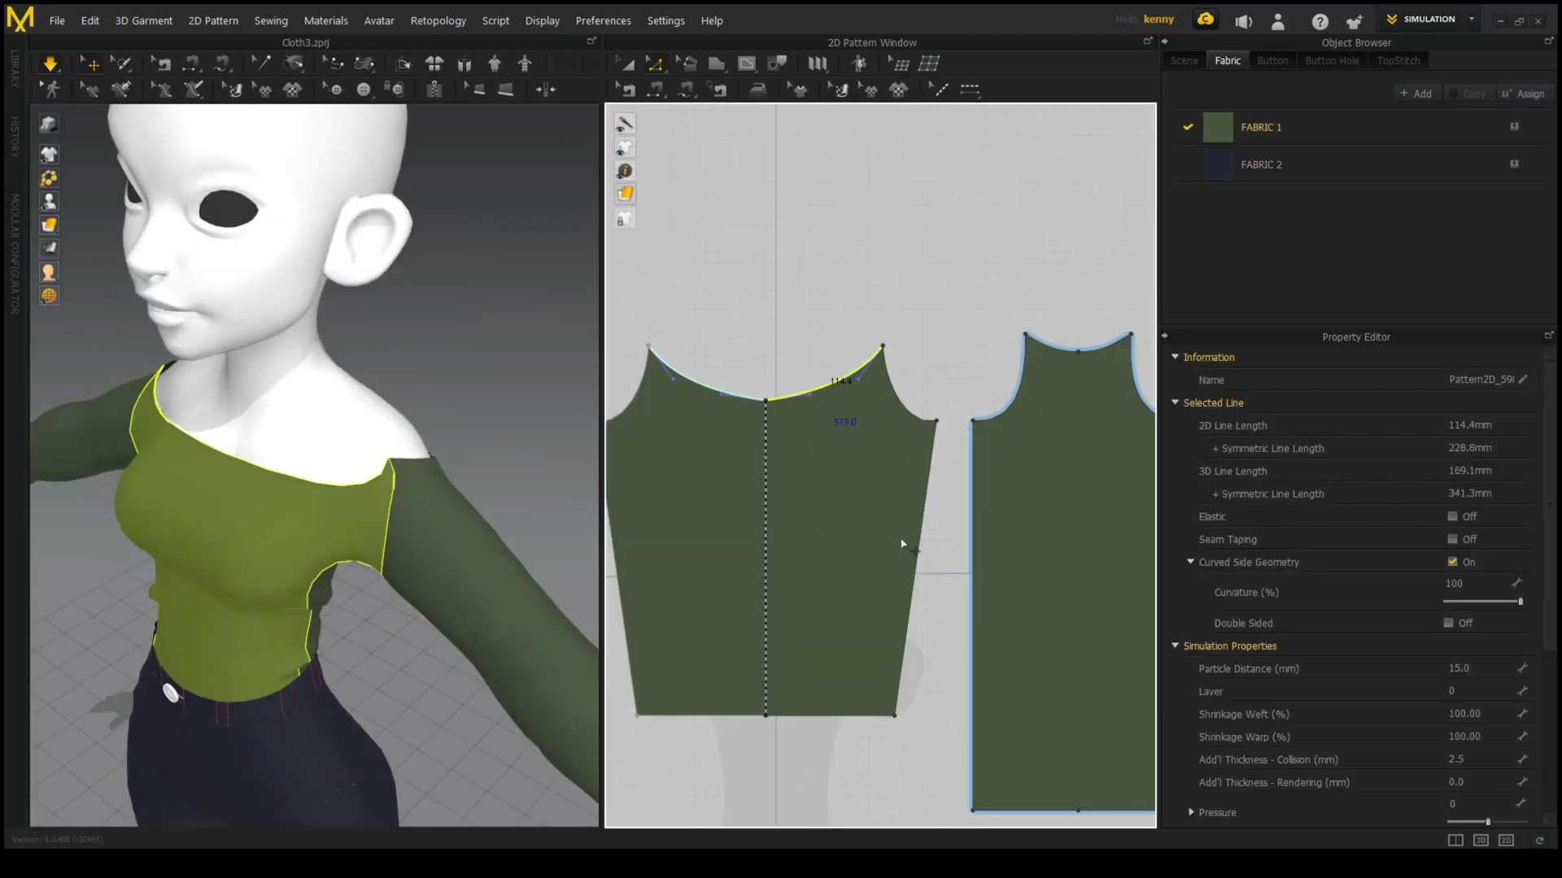
# - Move the sleeve pattern's neckline corner point to the right
pyautogui.scroll(3, 901, 542)
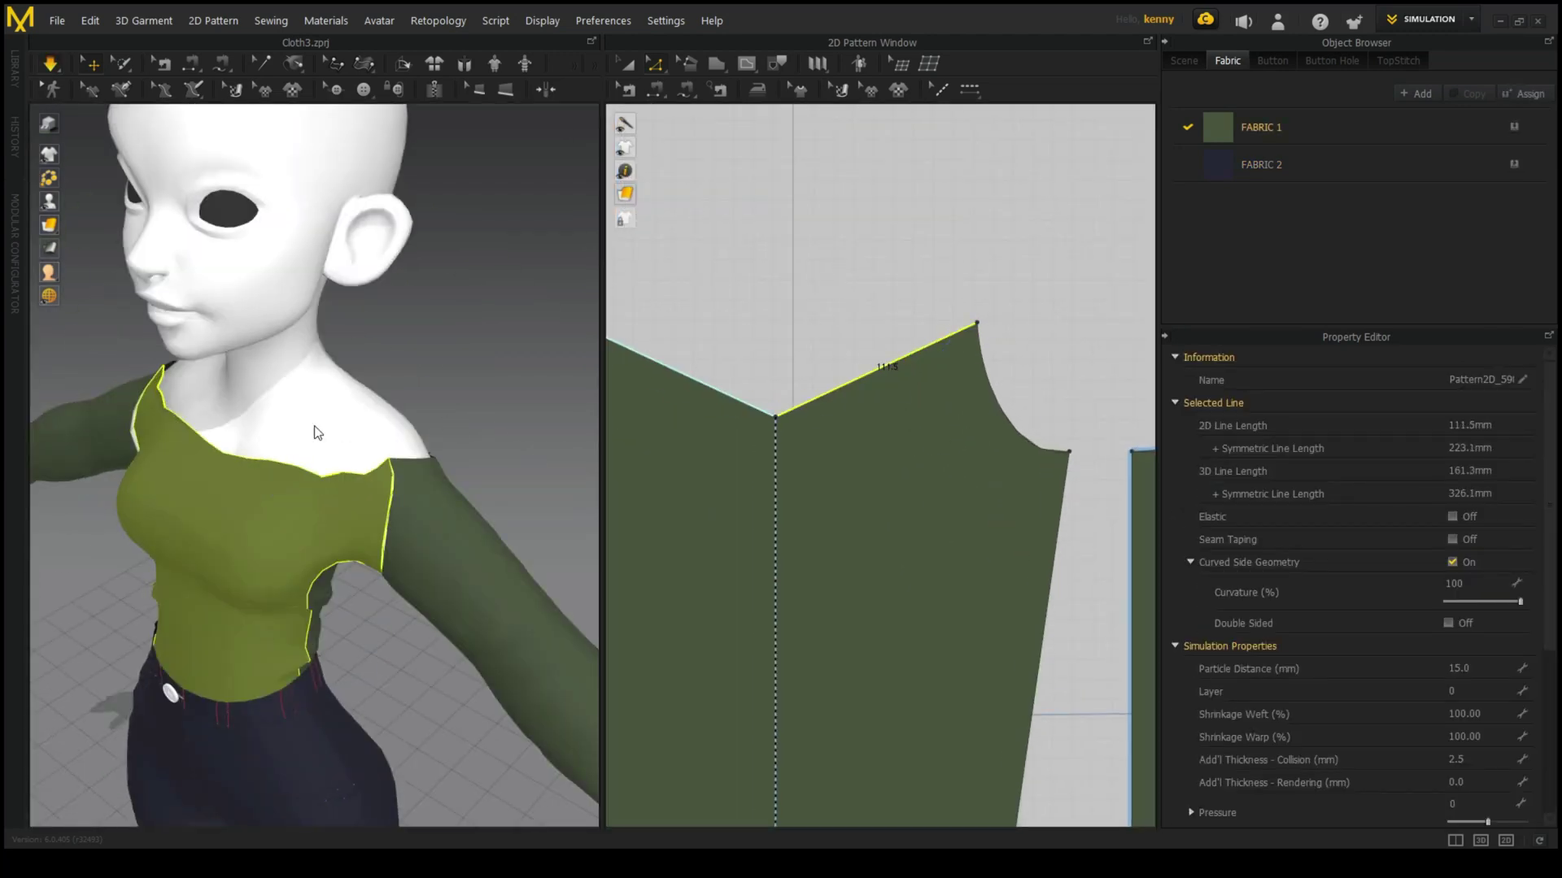
pyautogui.scroll(-1, 967, 489)
pyautogui.moveTo(966, 489); pyautogui.dragTo(741, 521, button='right')
pyautogui.click(1106, 365)
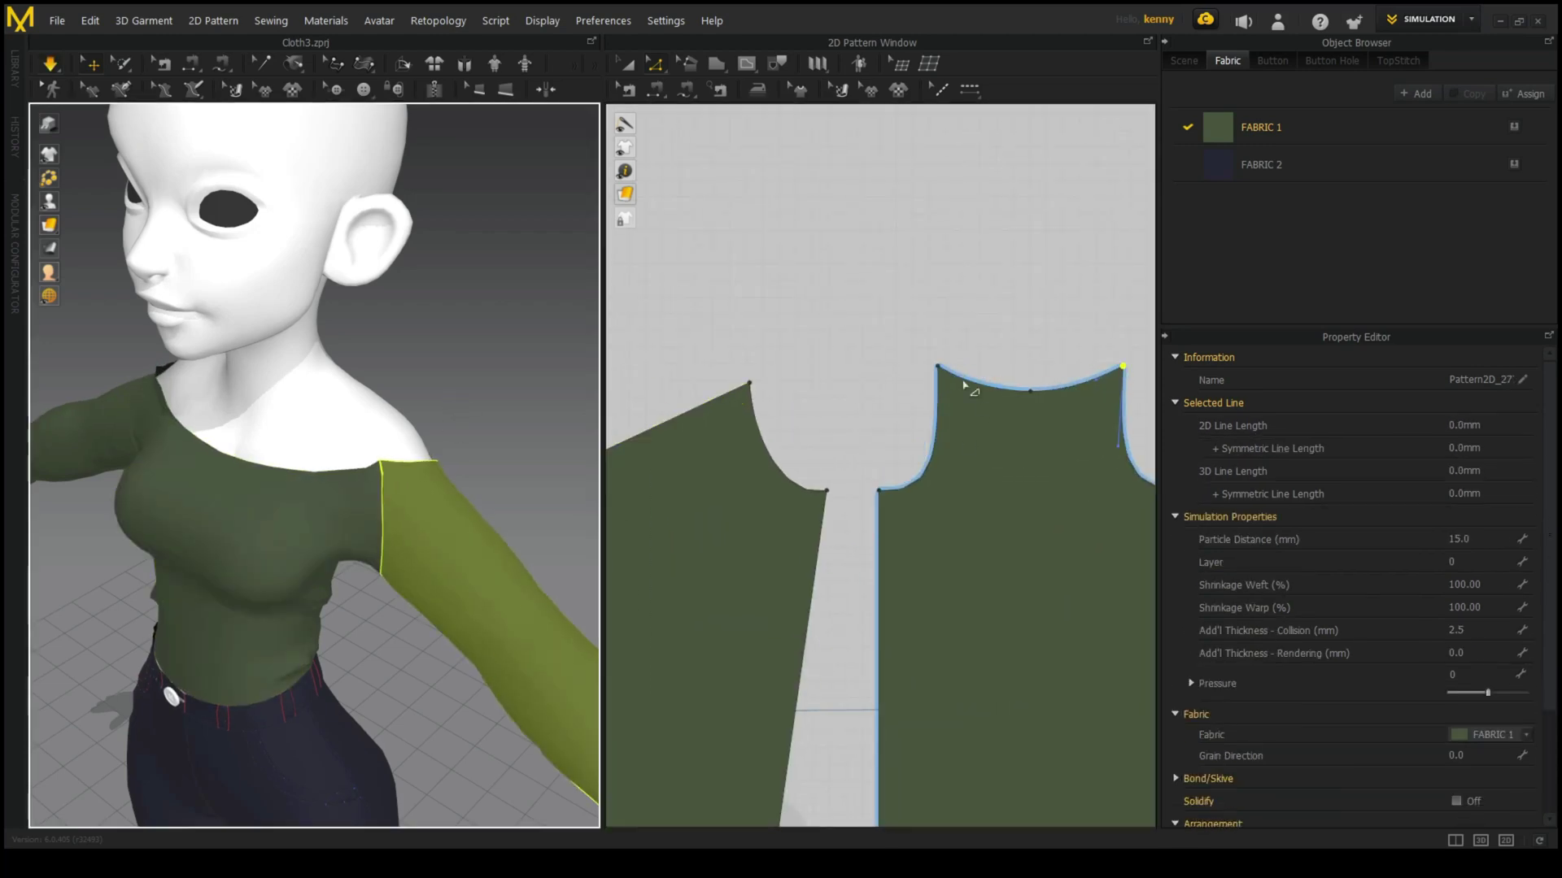
pyautogui.scroll(-5, 450, 431)
pyautogui.moveTo(383, 557)
pyautogui.mouseDown(button='right')
pyautogui.moveTo(449, 431)
pyautogui.moveTo(518, 516)
pyautogui.moveTo(407, 453)
pyautogui.mouseUp(button='right')
pyautogui.click(449, 431)
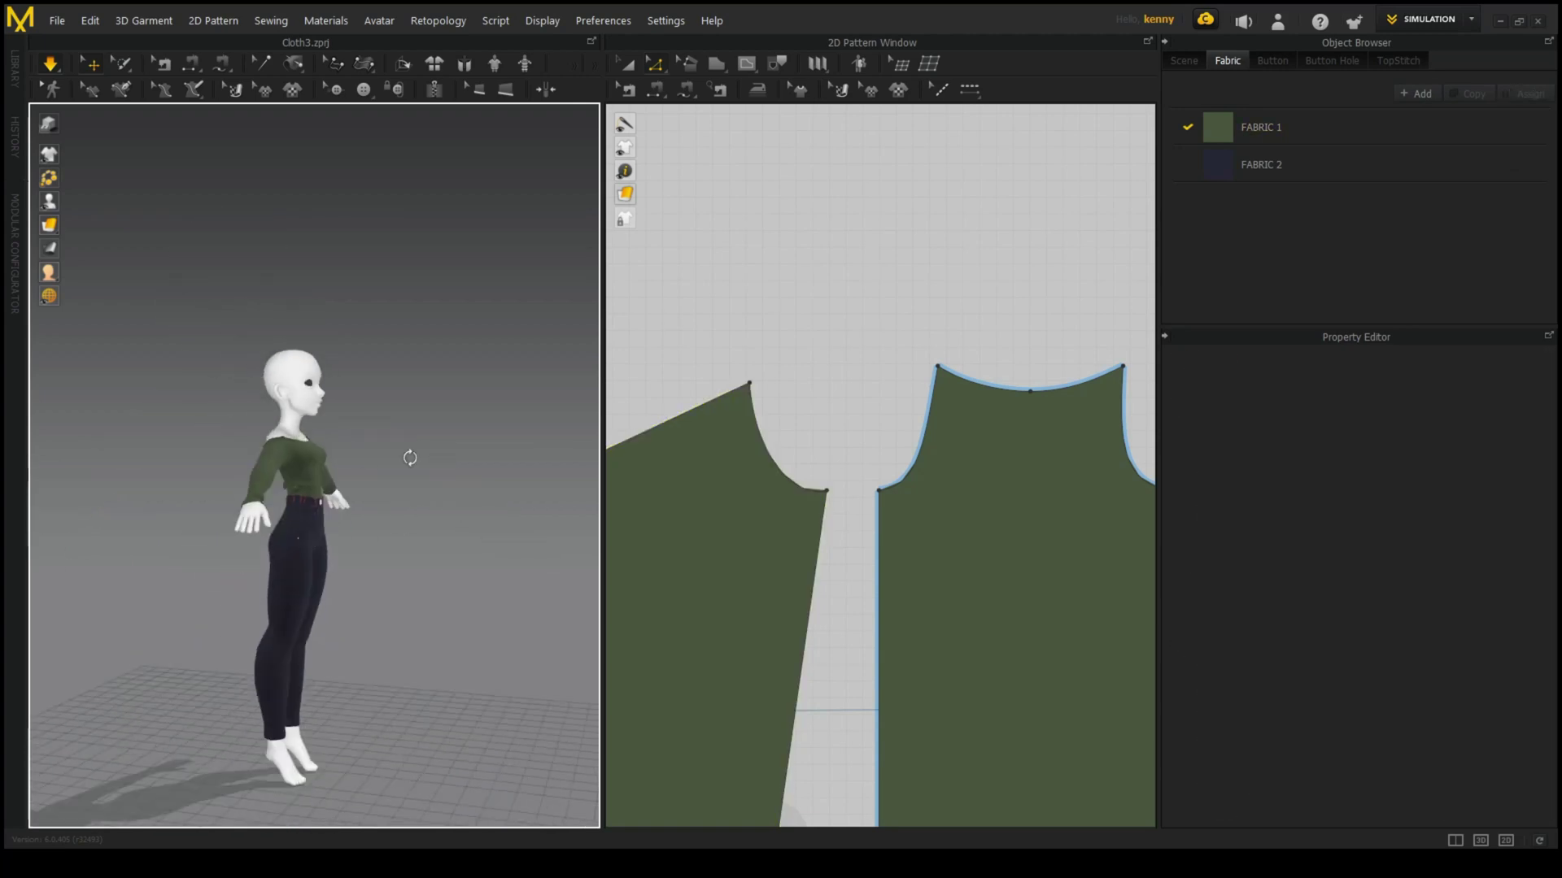
# - Reshape the left sleeve's armhole curve, undoing the last armhole point edit
pyautogui.scroll(5, 408, 370)
pyautogui.click(140, 492)
pyautogui.scroll(-5, 326, 488)
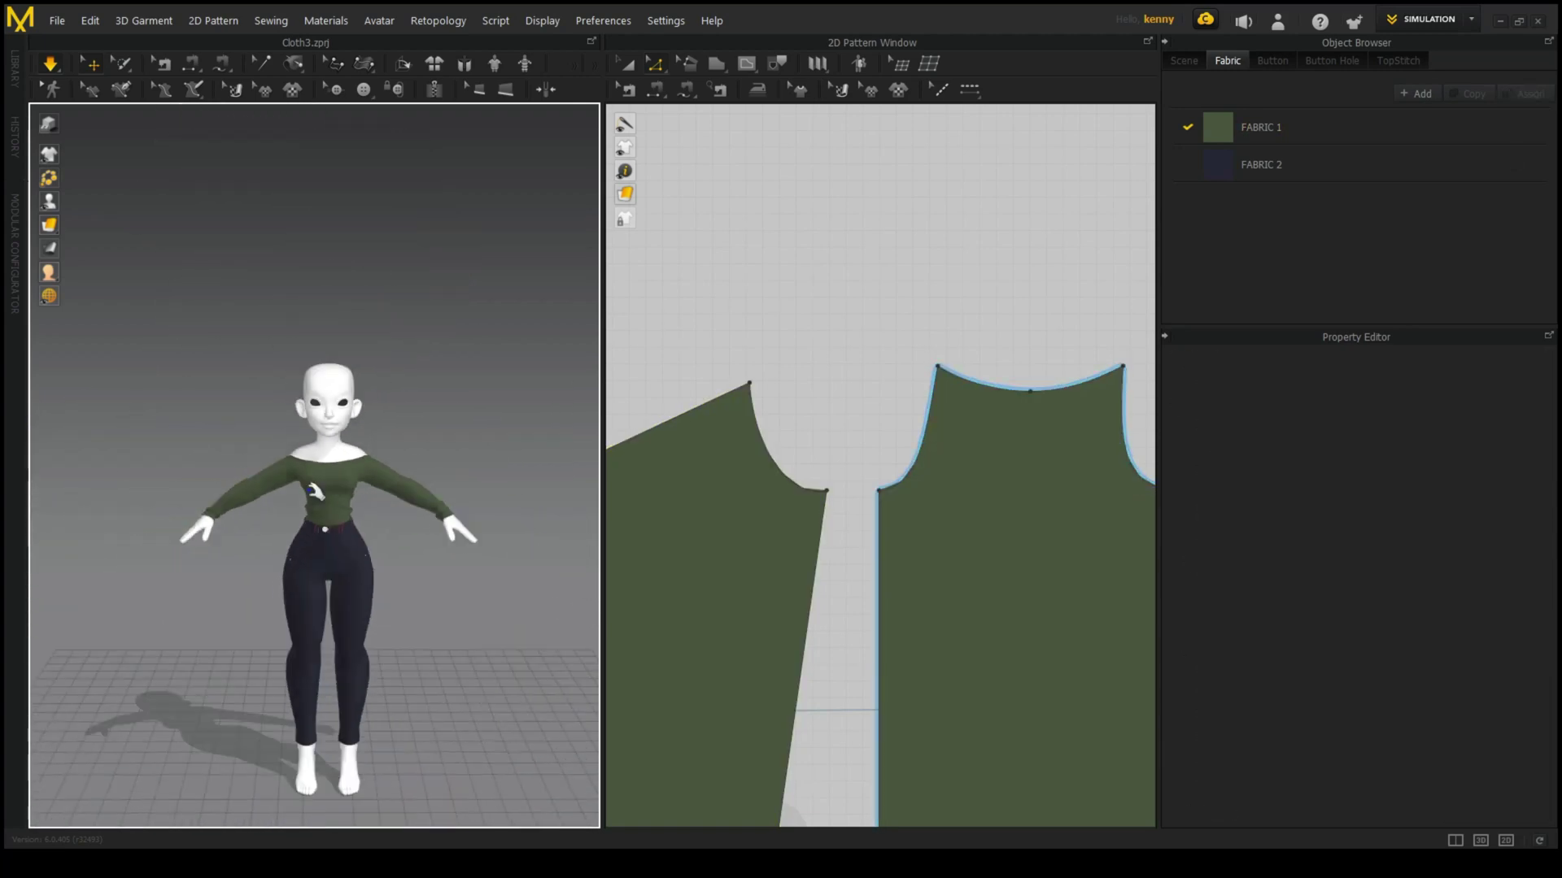
pyautogui.moveTo(326, 488); pyautogui.dragTo(244, 488, button='right')
pyautogui.scroll(2, 795, 516)
pyautogui.moveTo(774, 517); pyautogui.dragTo(872, 532)
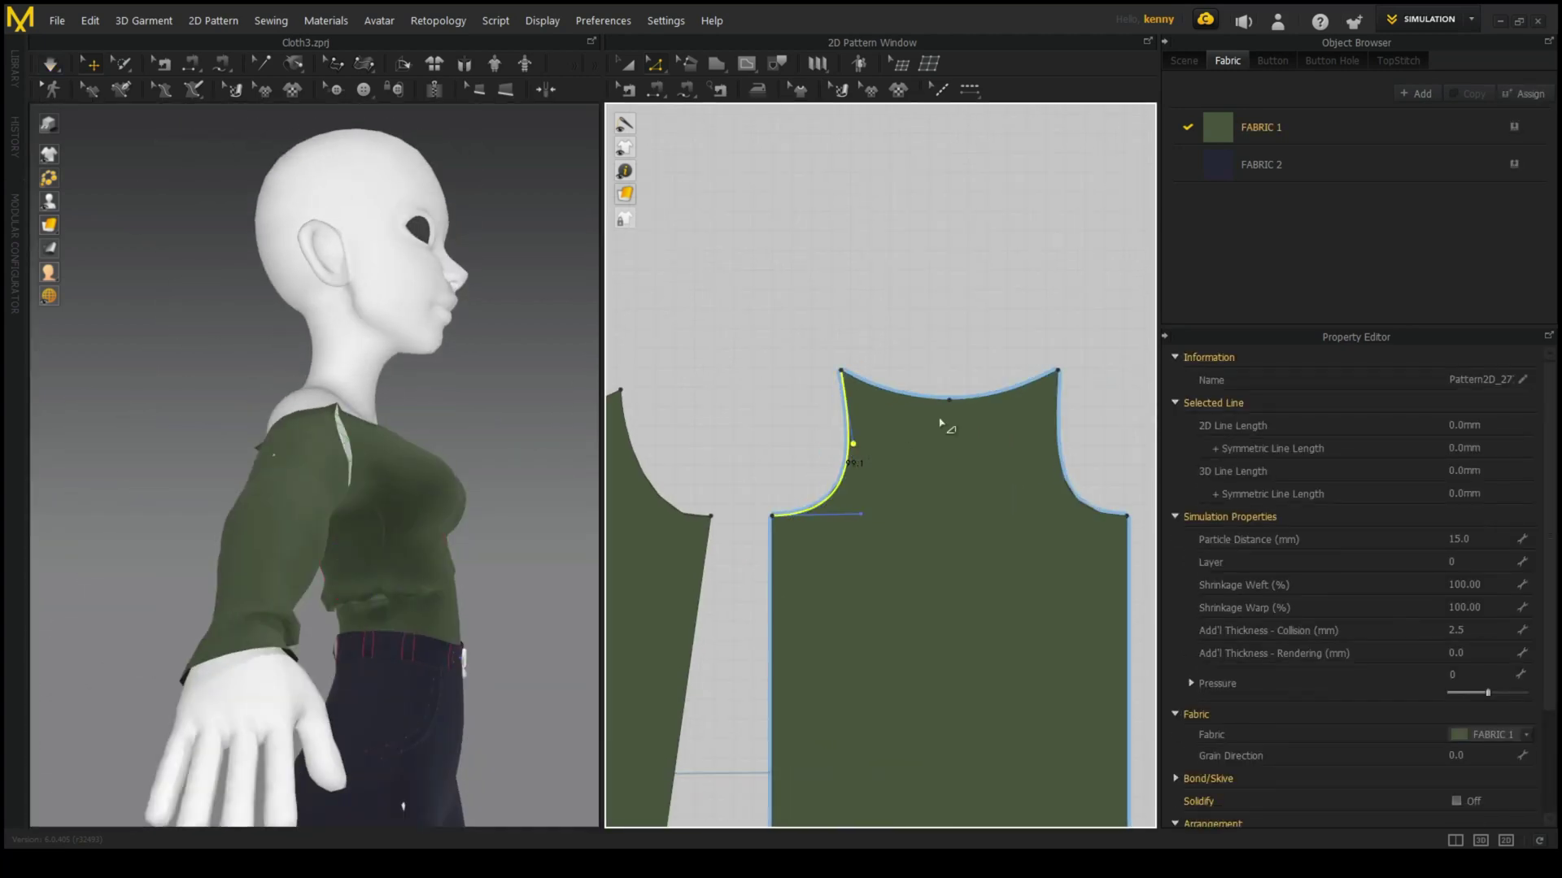
pyautogui.hotkey('ctrl', 'z')
pyautogui.hotkey('ctrl', 'z')
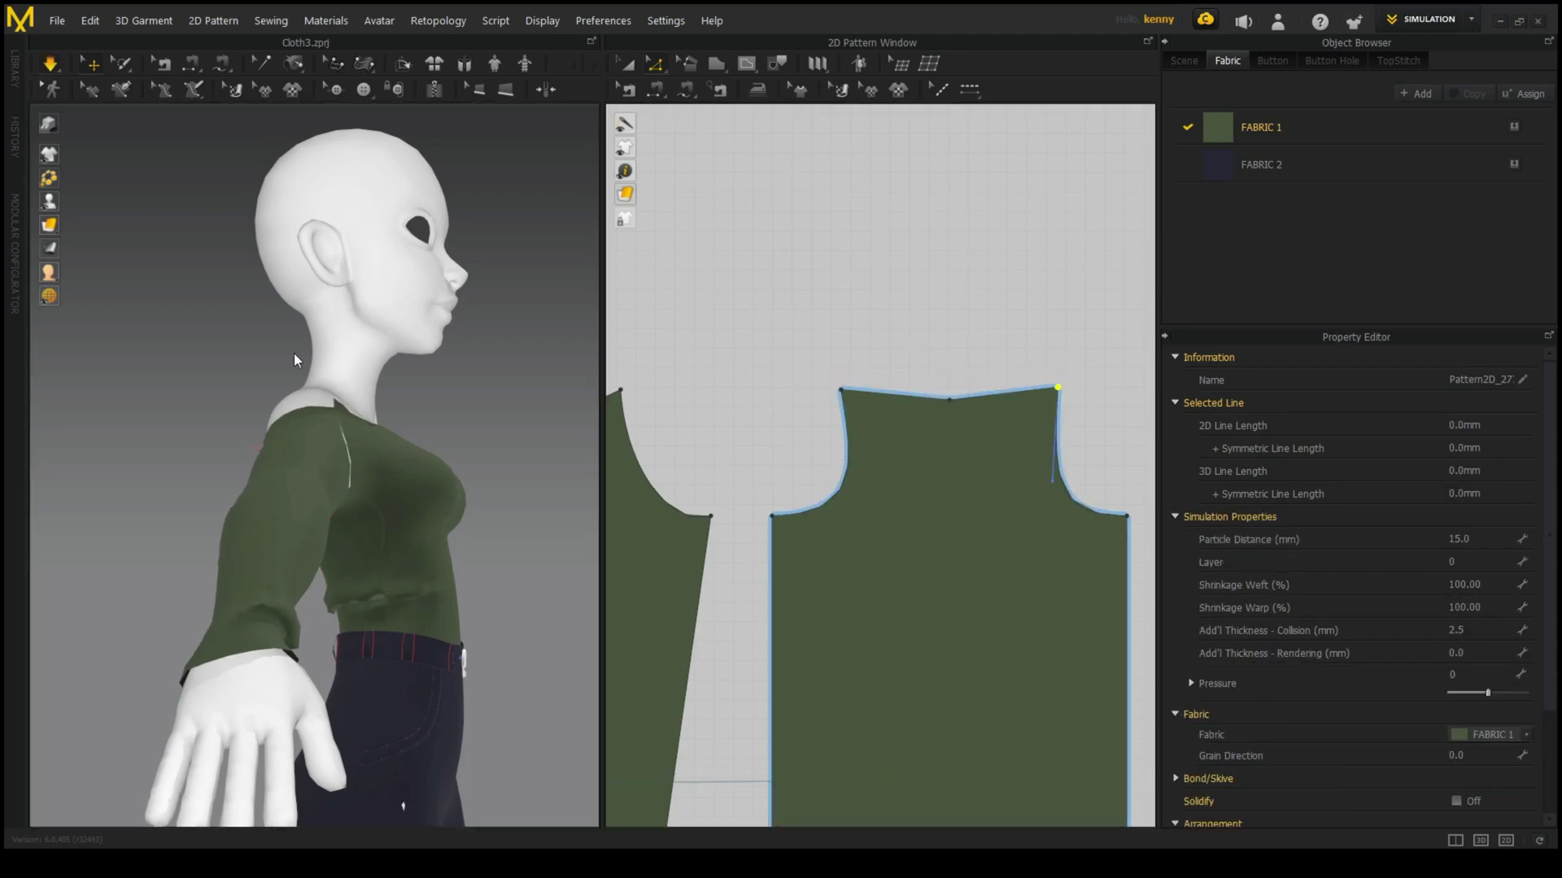
# - Inspect the front bodice and the waistband belt from the front view
pyautogui.press('2')
pyautogui.click(331, 419)
pyautogui.scroll(5, 331, 419)
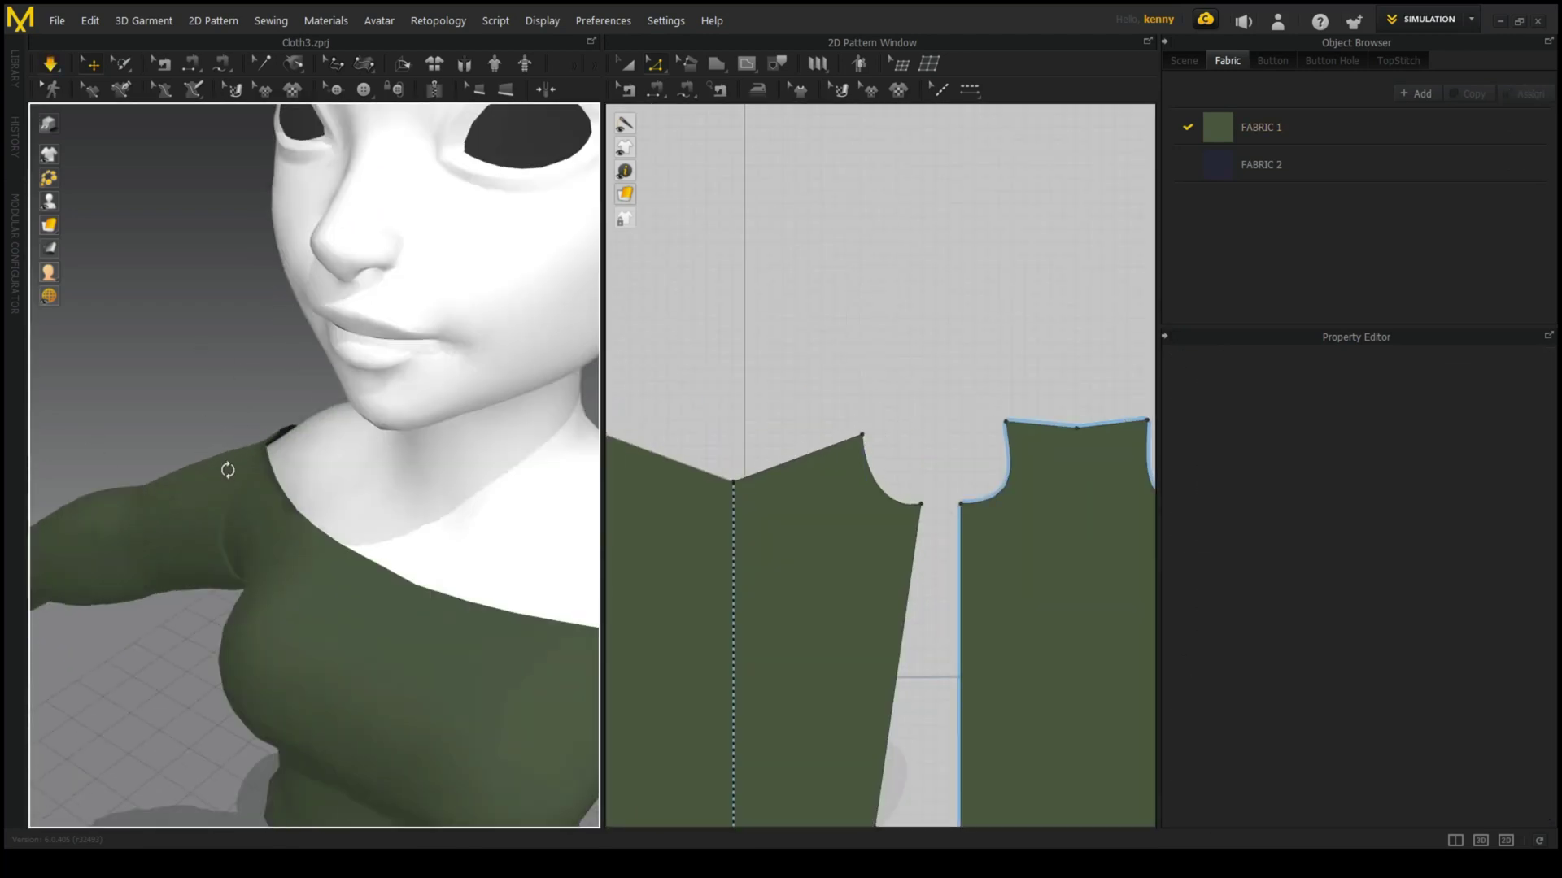
pyautogui.moveTo(244, 488); pyautogui.dragTo(326, 456, button='right')
pyautogui.press('2')
pyautogui.scroll(3, 313, 463)
pyautogui.click(262, 502)
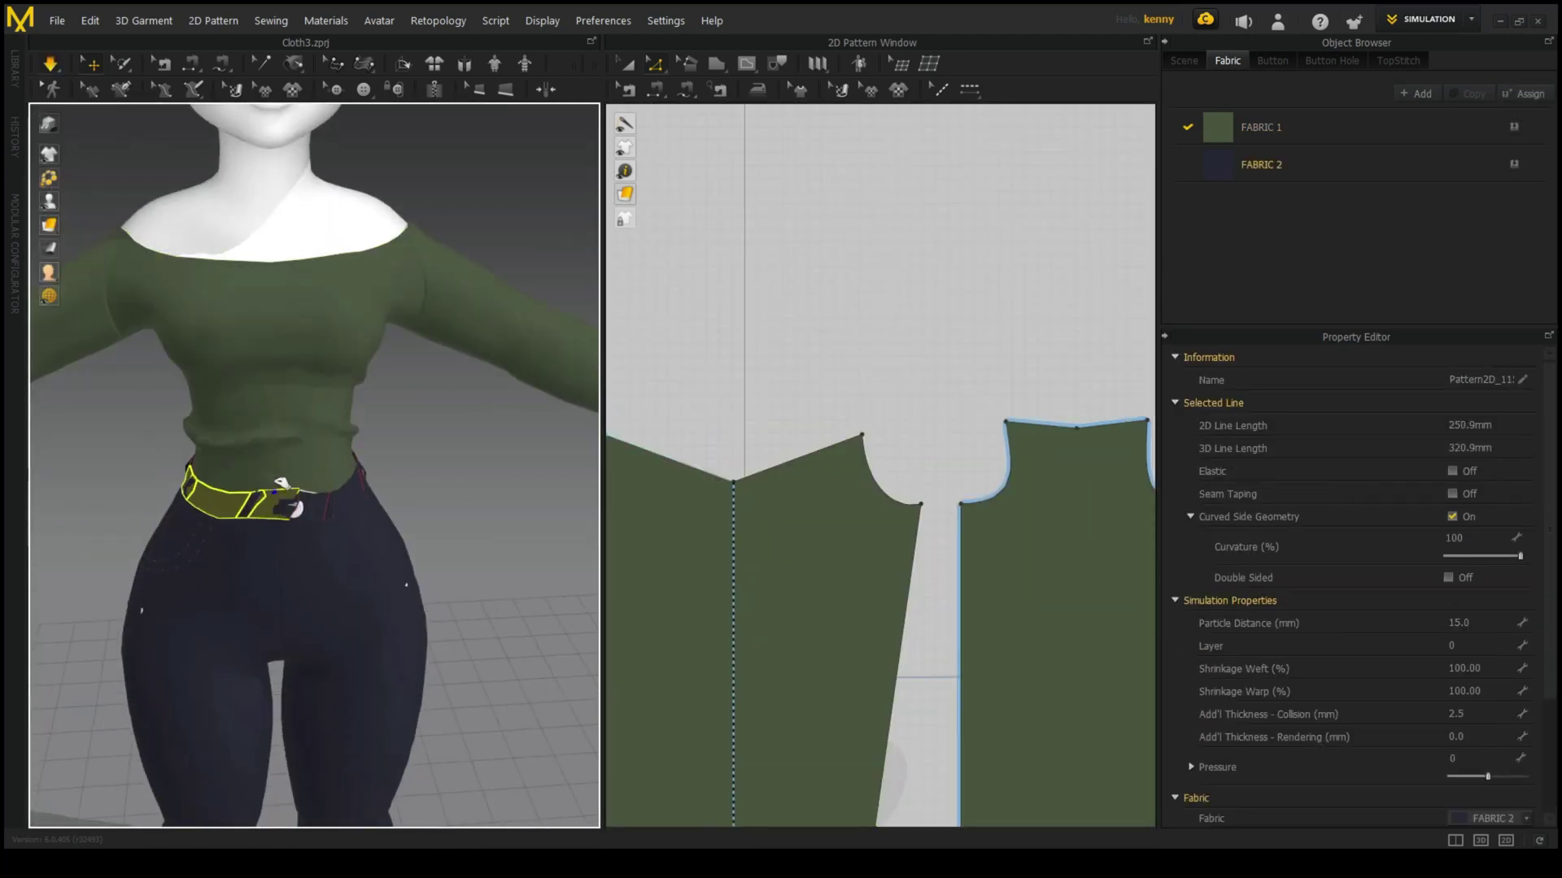
pyautogui.moveTo(262, 502); pyautogui.dragTo(376, 445, button='right')
pyautogui.click(376, 446)
# - Orbit to a full front view and select a knee wrinkle patch on the jeans
pyautogui.click(209, 348)
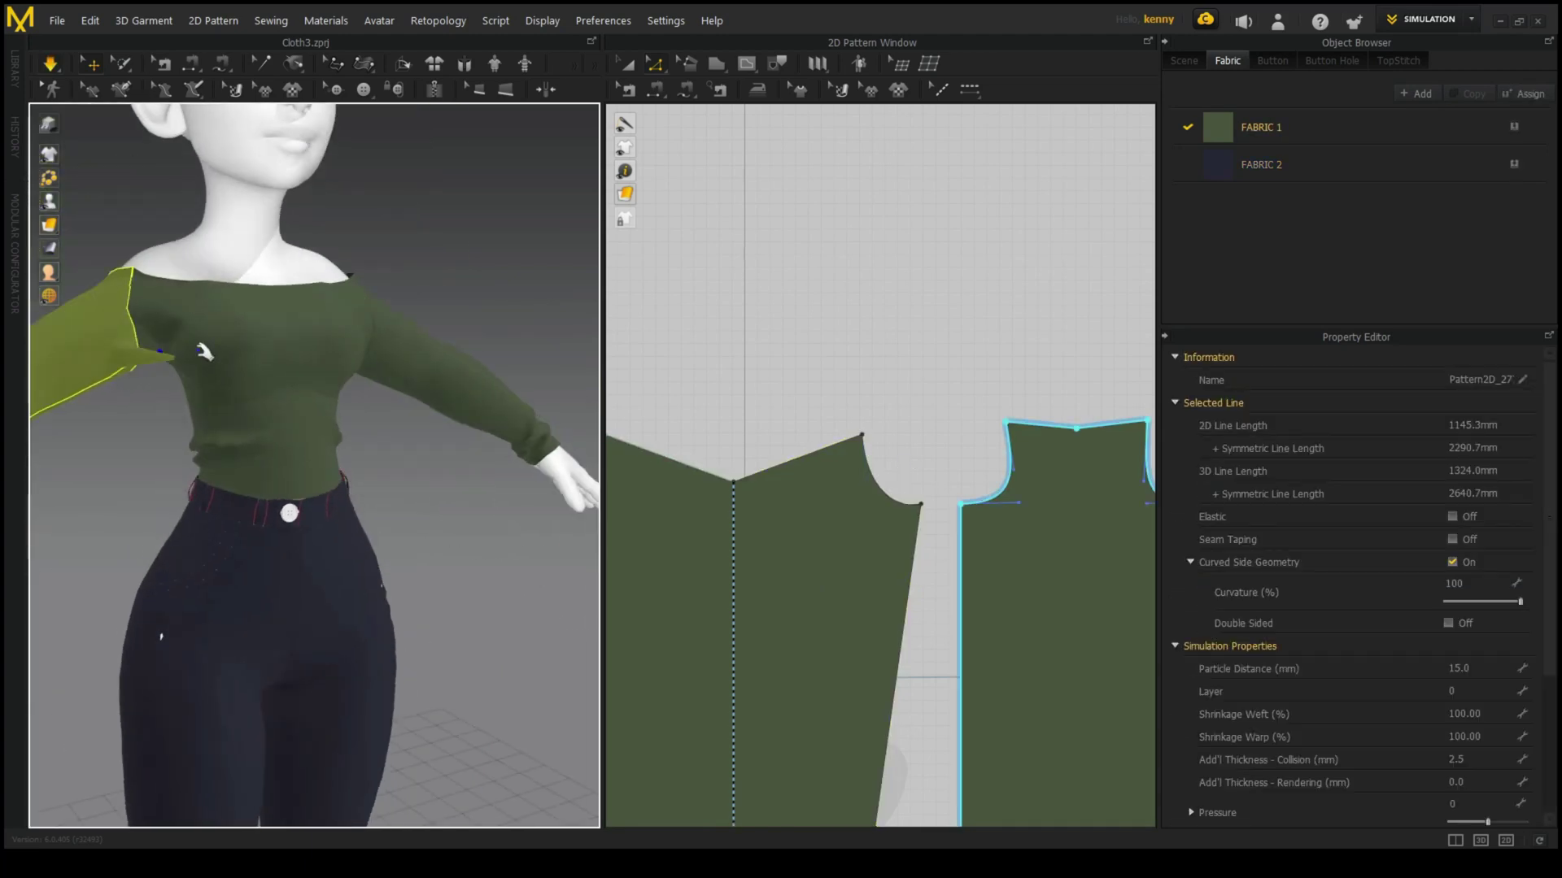
pyautogui.moveTo(209, 348); pyautogui.dragTo(425, 314, button='right')
pyautogui.scroll(-3, 923, 505)
pyautogui.moveTo(889, 387); pyautogui.dragTo(1046, 546)
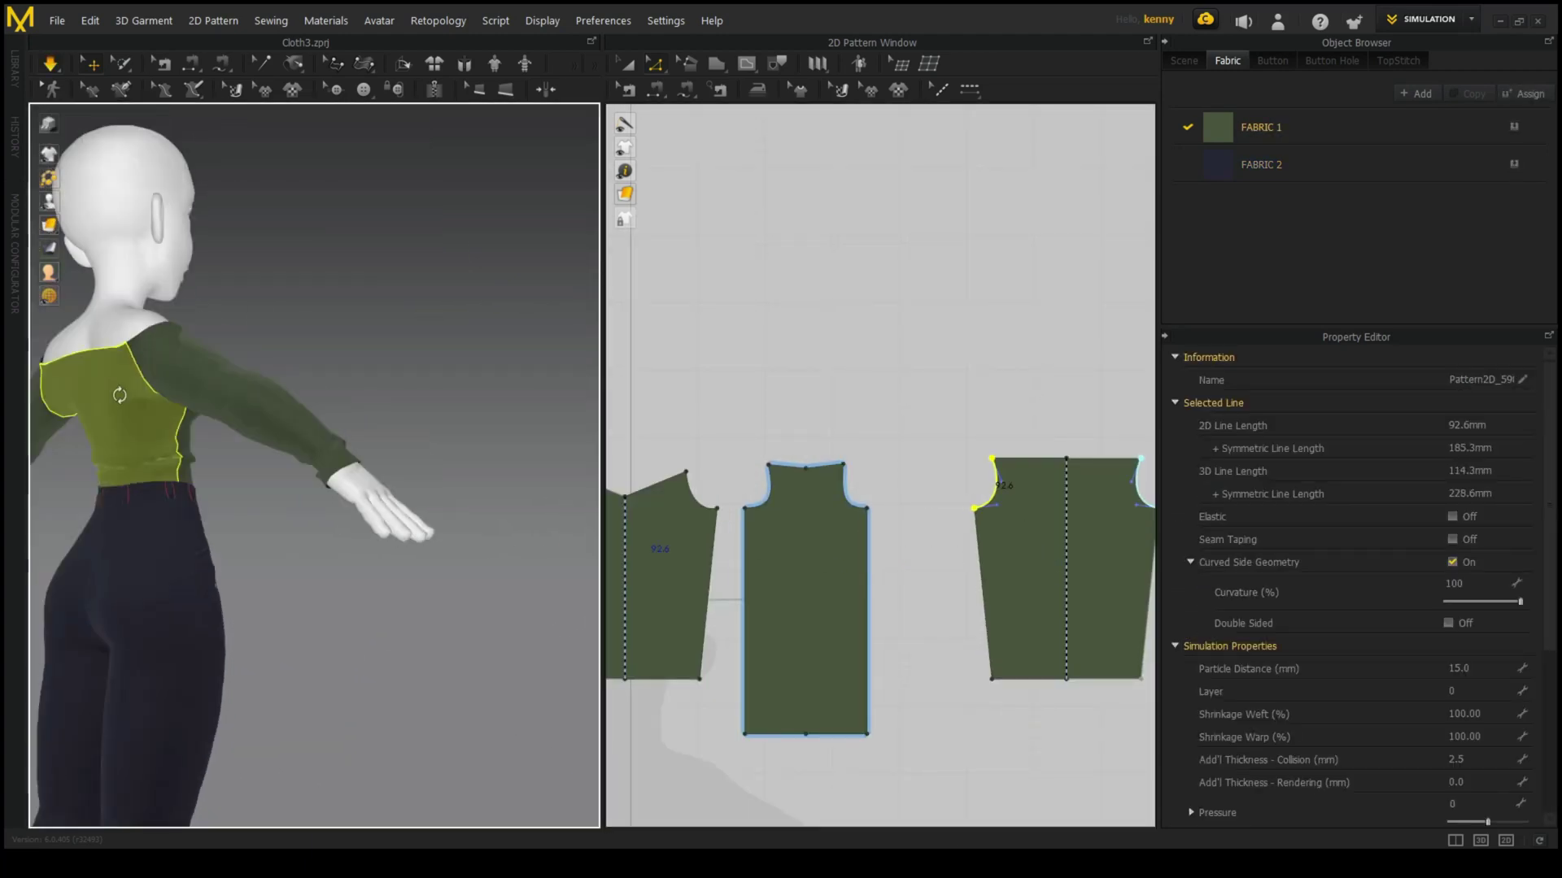
pyautogui.click(446, 362)
pyautogui.press('2')
pyautogui.moveTo(447, 363)
pyautogui.mouseDown(button='right')
pyautogui.moveTo(194, 559)
pyautogui.moveTo(407, 436)
pyautogui.mouseUp(button='right')
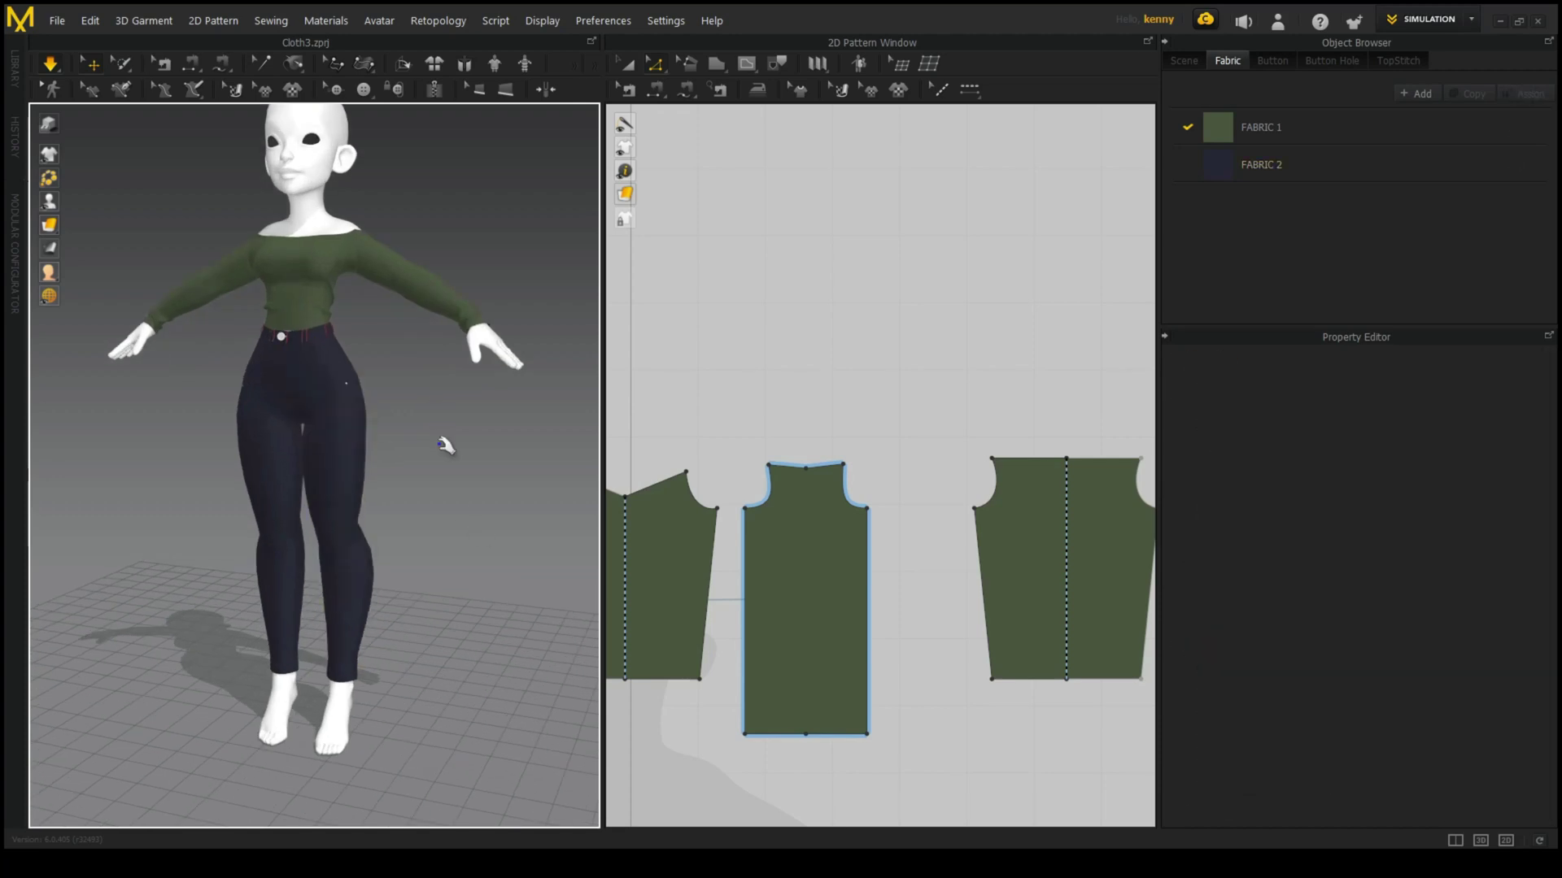
pyautogui.click(1008, 667)
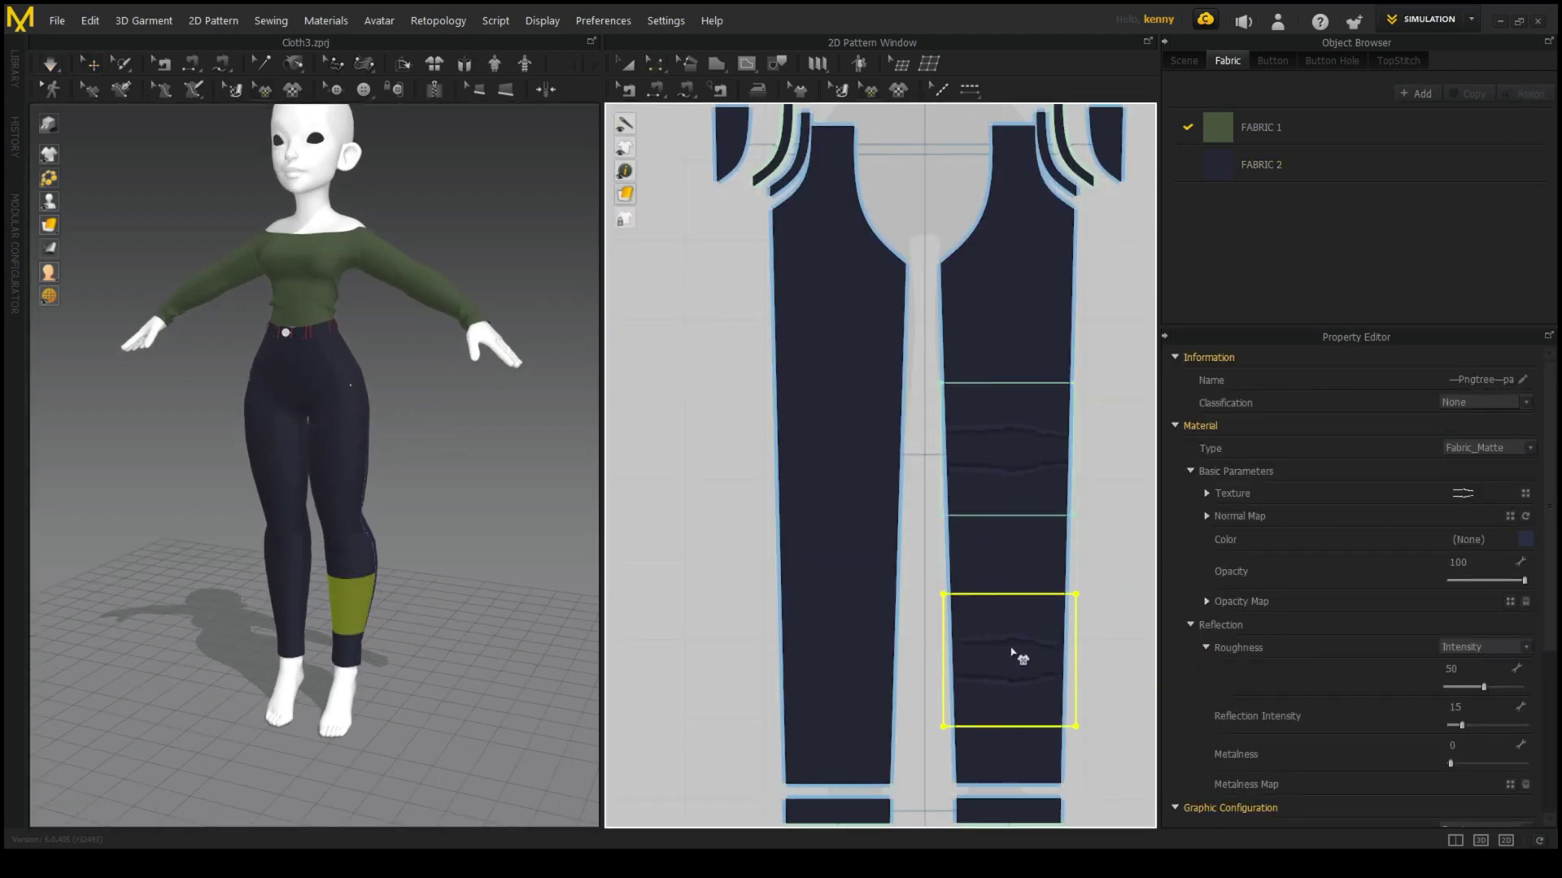
pyautogui.click(862, 507)
pyautogui.click(394, 558)
pyautogui.scroll(5, 463, 537)
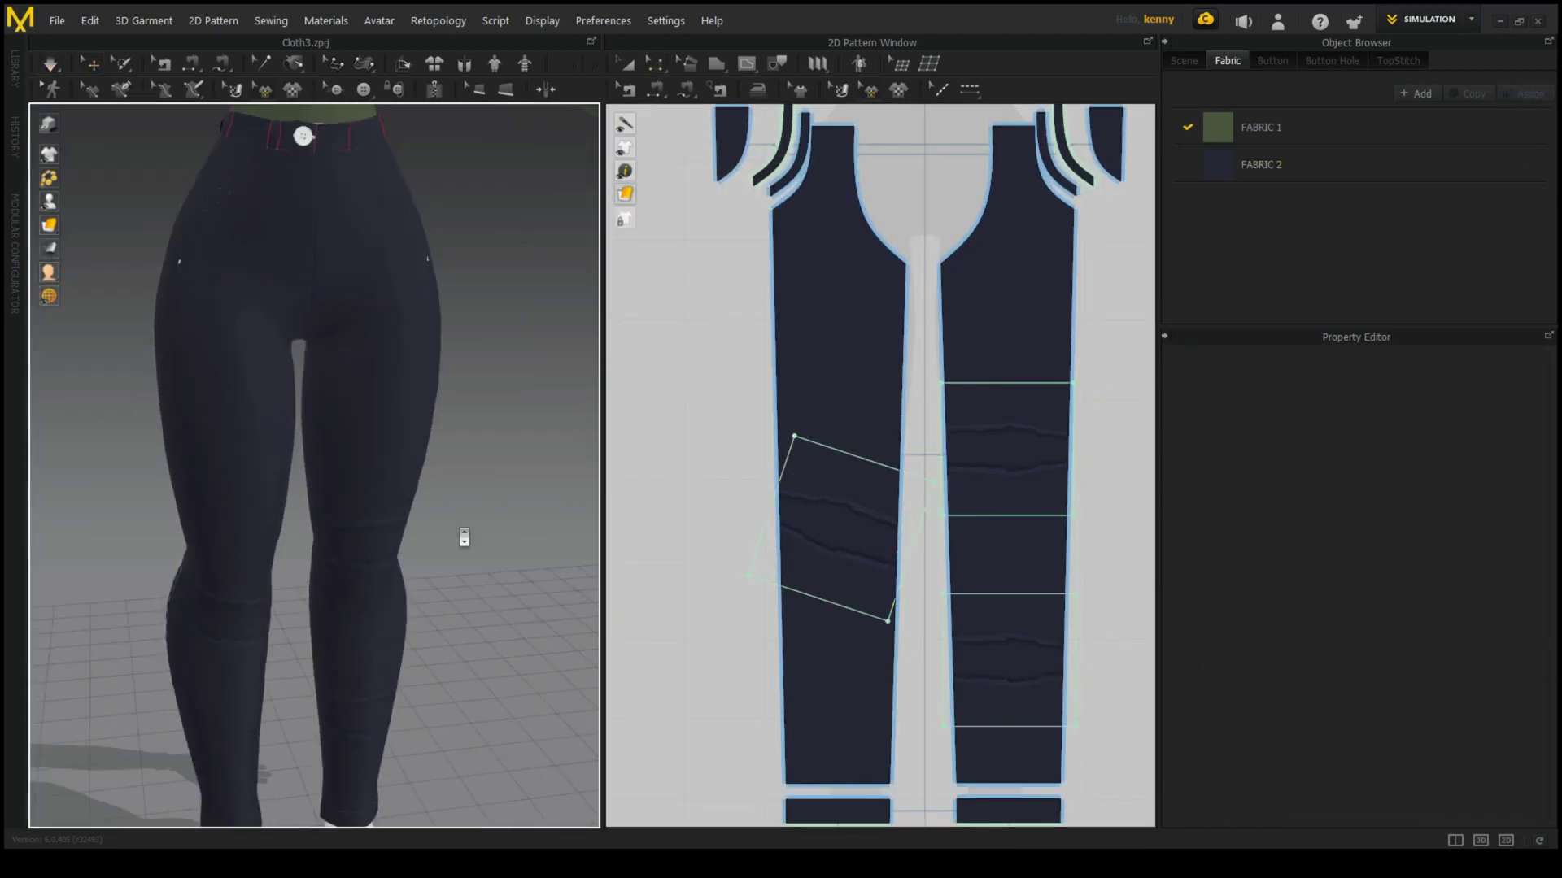
pyautogui.moveTo(463, 537)
pyautogui.mouseDown(button='right')
pyautogui.moveTo(443, 447)
pyautogui.moveTo(455, 455)
pyautogui.mouseUp(button='right')
pyautogui.moveTo(358, 498); pyautogui.dragTo(404, 436, button='right')
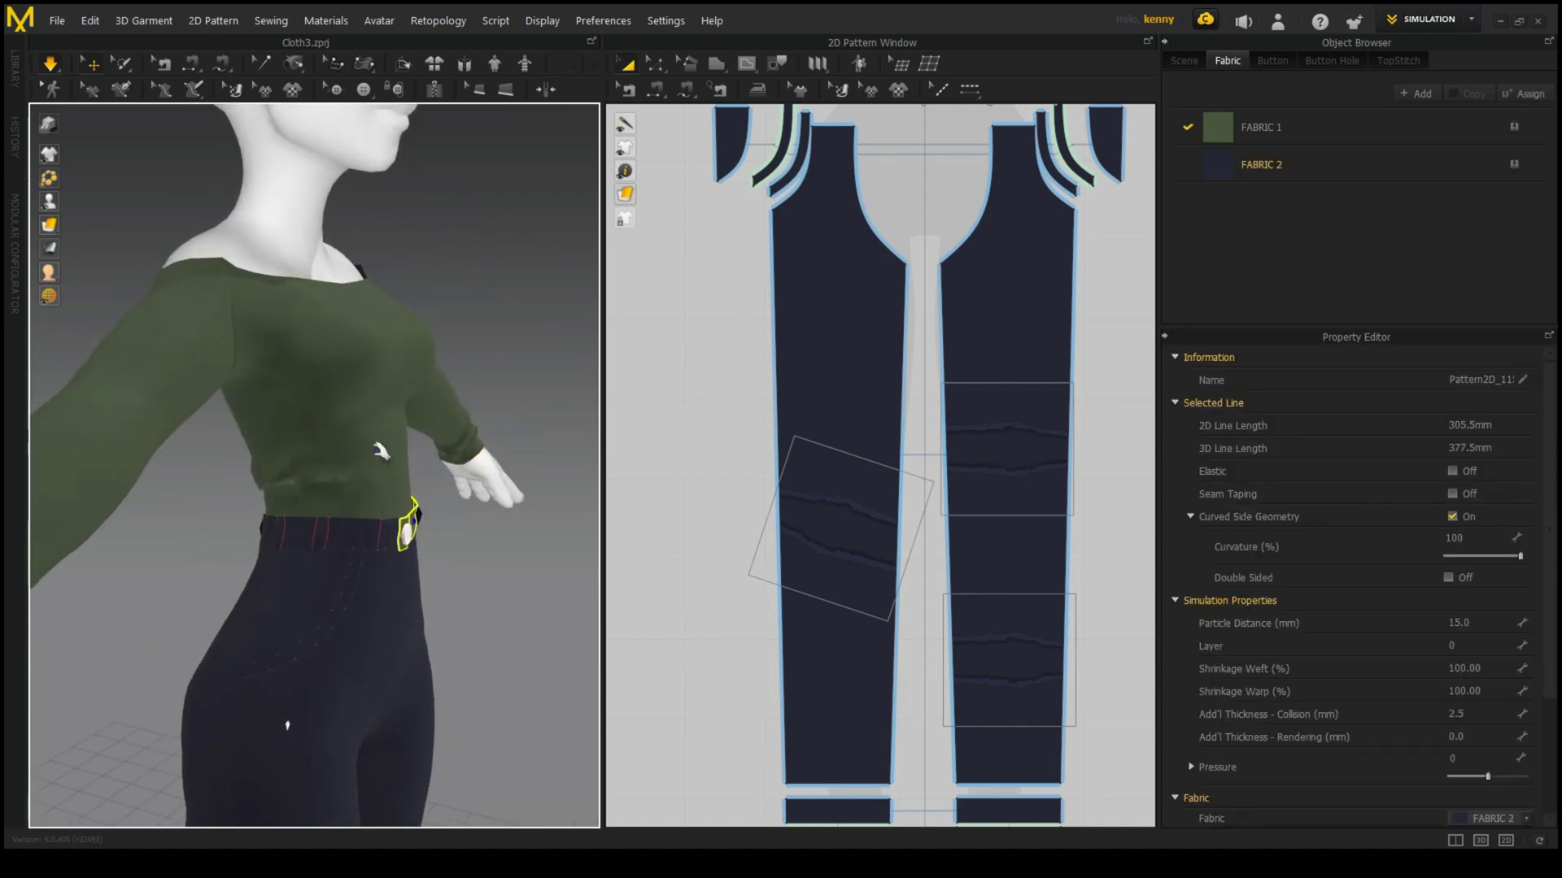
pyautogui.scroll(5, 340, 542)
pyautogui.moveTo(343, 542)
pyautogui.mouseDown(button='right')
pyautogui.moveTo(425, 582)
pyautogui.moveTo(412, 593)
pyautogui.mouseUp(button='right')
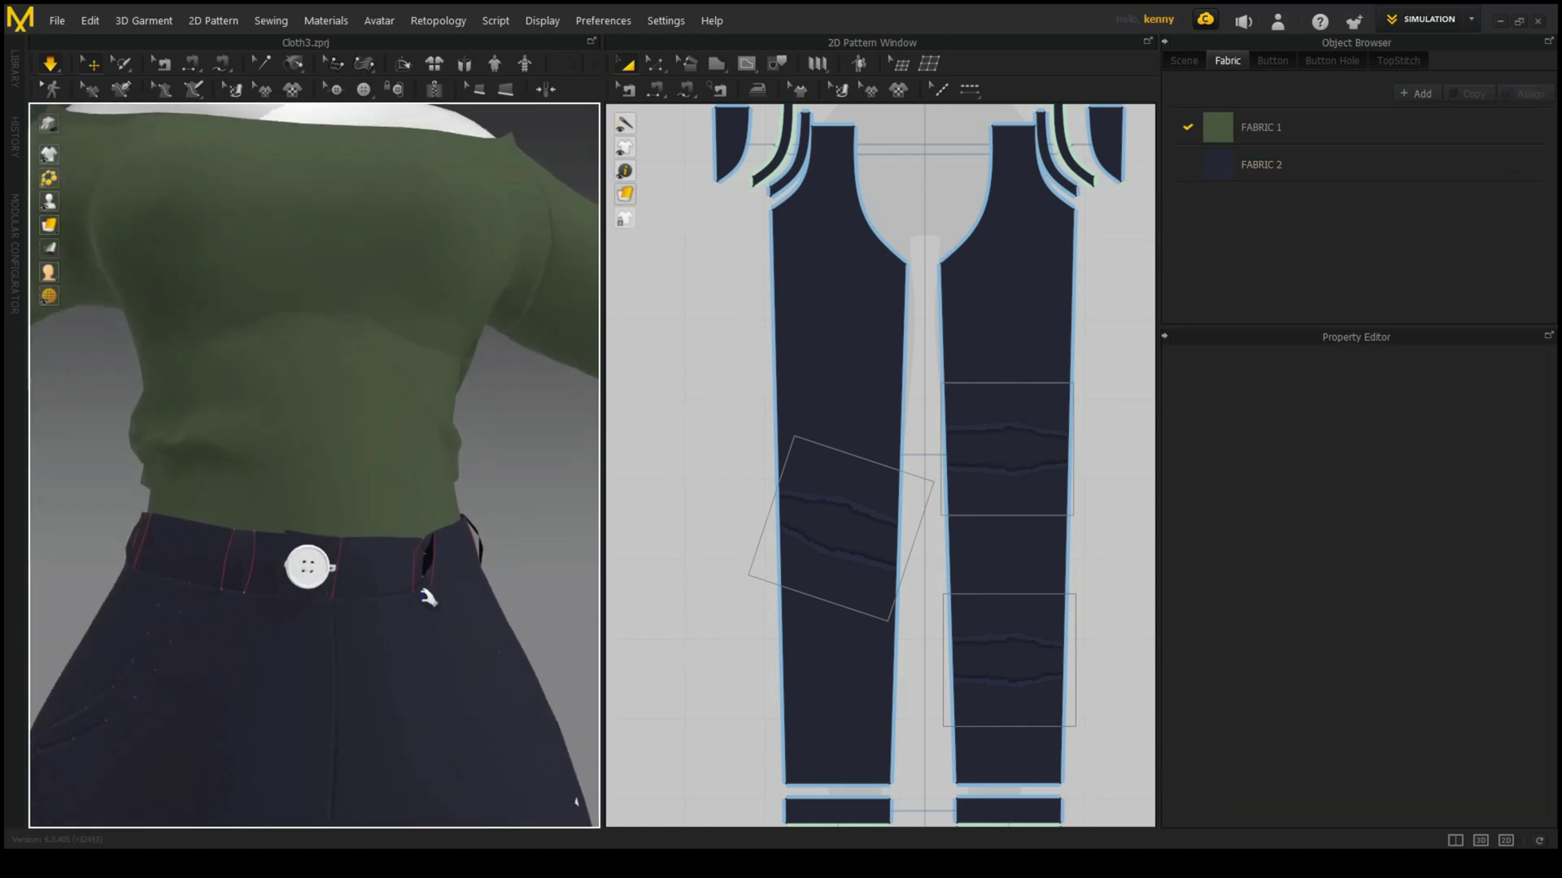
pyautogui.click(309, 576)
pyautogui.scroll(5, 309, 576)
pyautogui.click(329, 592)
pyautogui.scroll(-5, 350, 553)
pyautogui.click(341, 440)
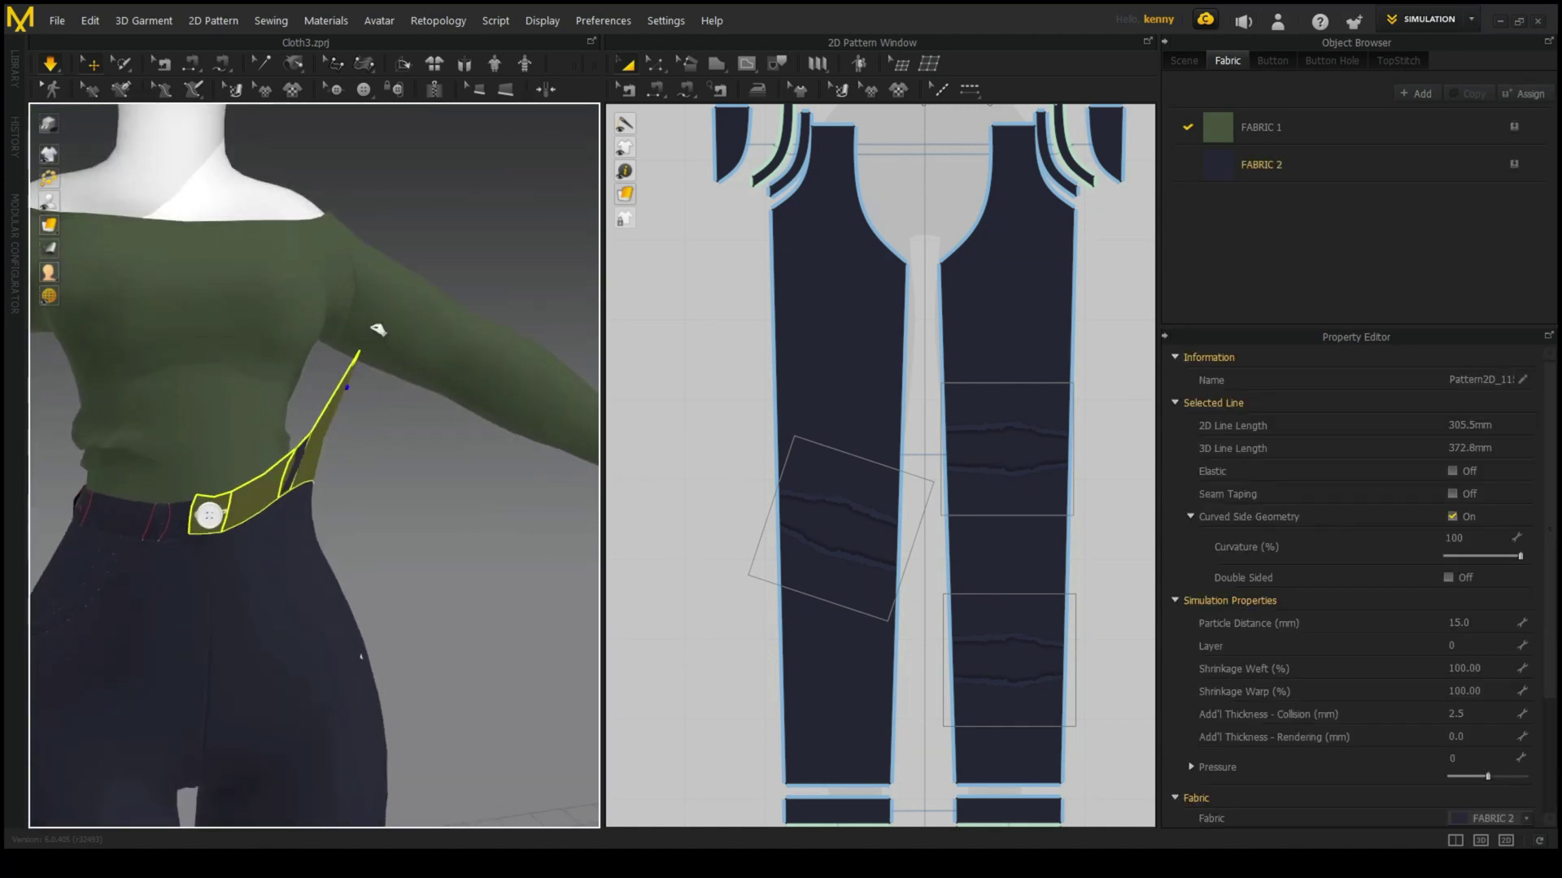
pyautogui.scroll(5, 322, 488)
pyautogui.scroll(-5, 322, 561)
pyautogui.click(407, 558)
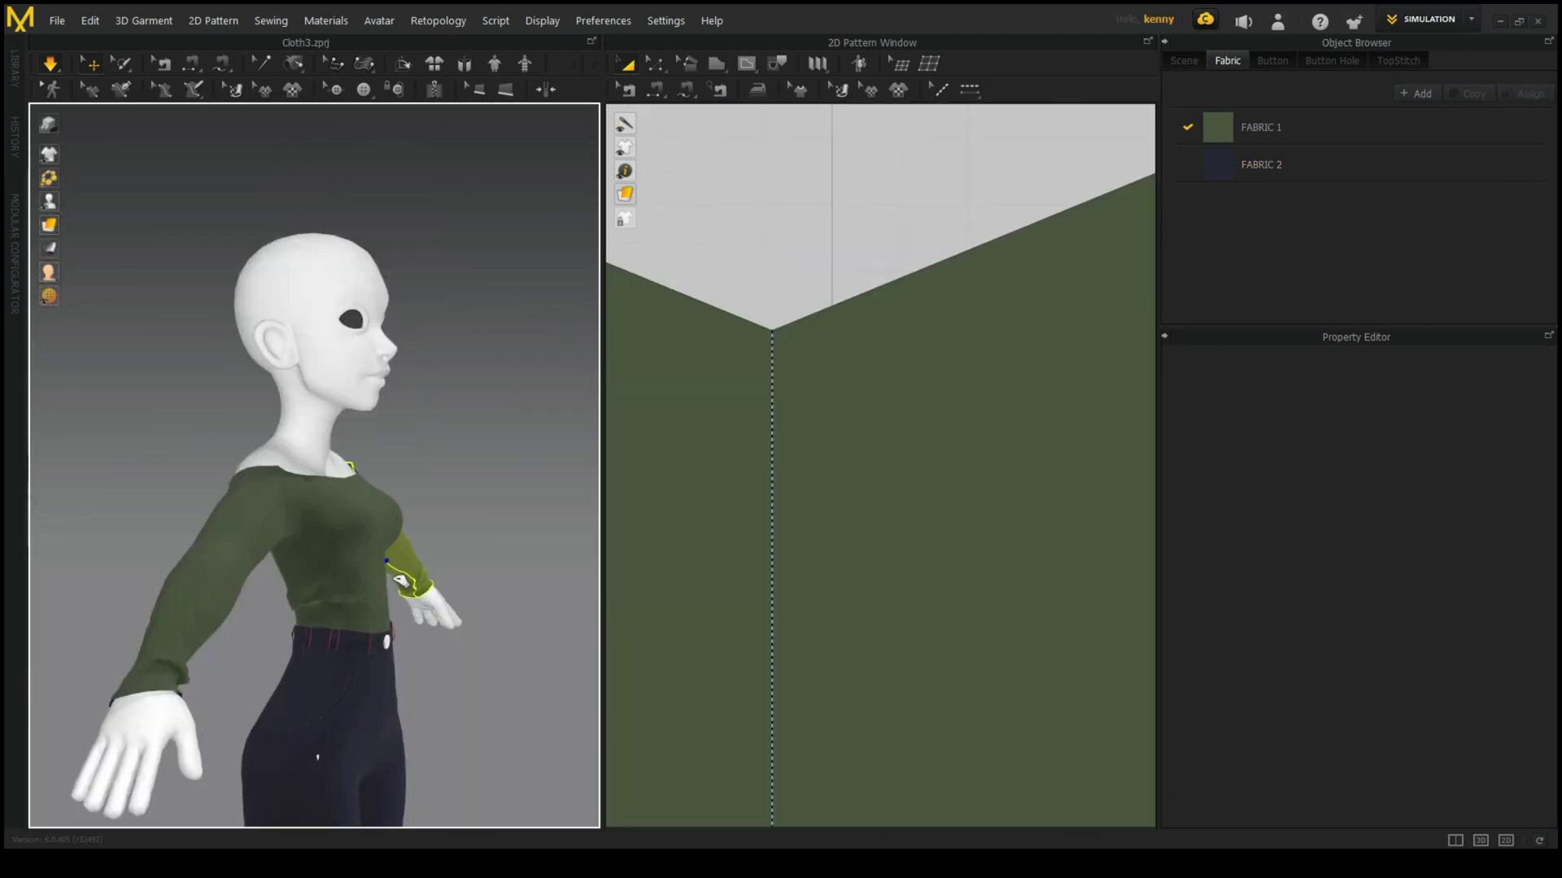
pyautogui.moveTo(407, 558)
pyautogui.mouseDown(button='right')
pyautogui.moveTo(198, 593)
pyautogui.moveTo(411, 586)
pyautogui.mouseUp(button='right')
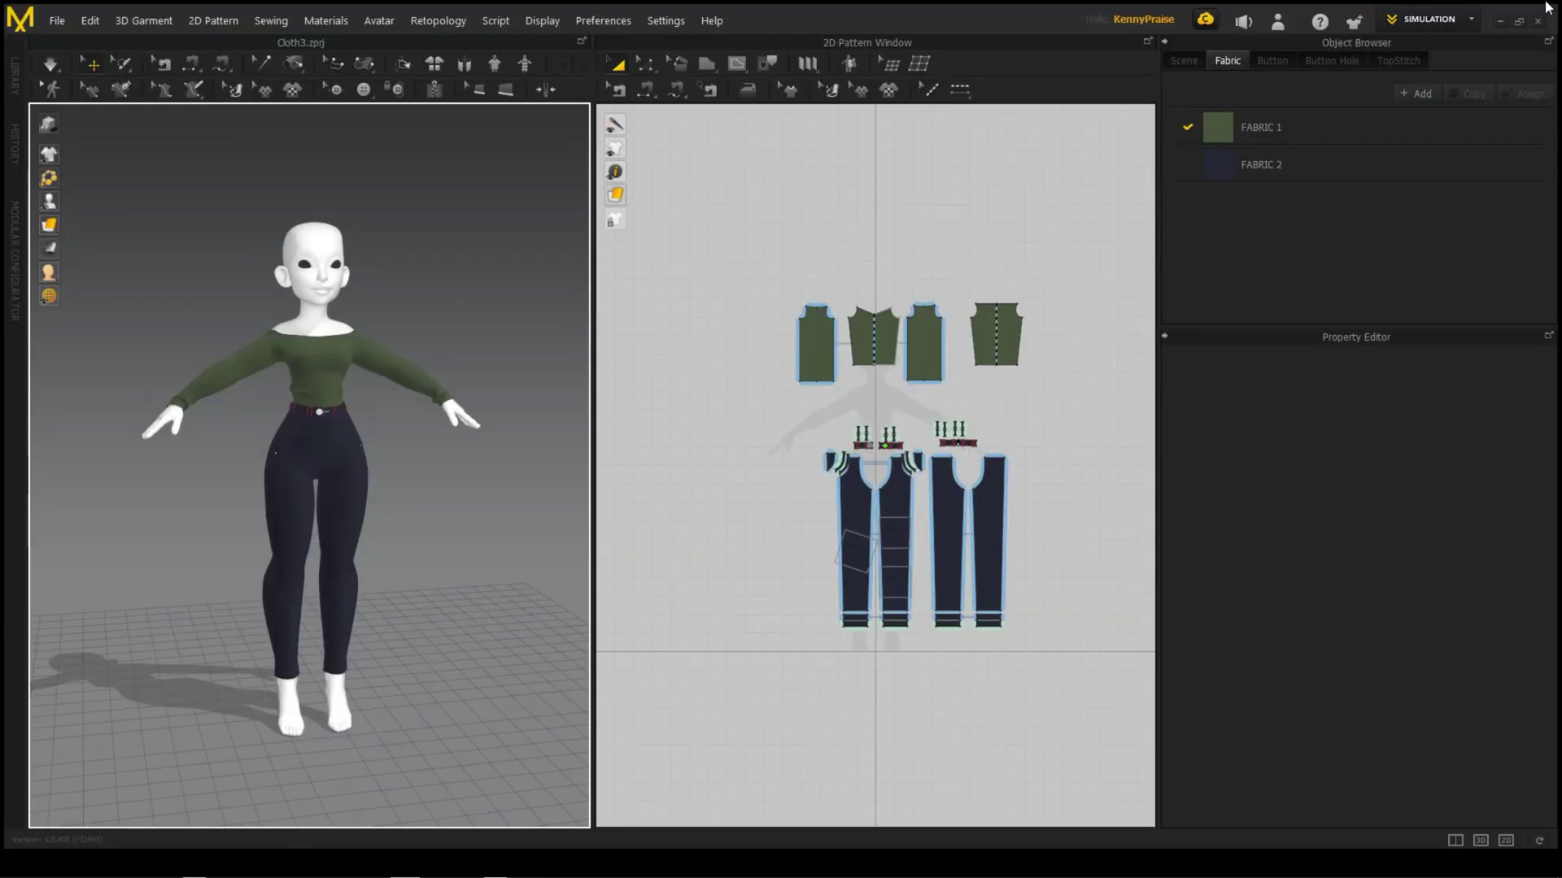
# - In the UV Editor, reset UVs to the 2D arrangement and fit all into 0–1 (20 mm)
pyautogui.click(1467, 22)
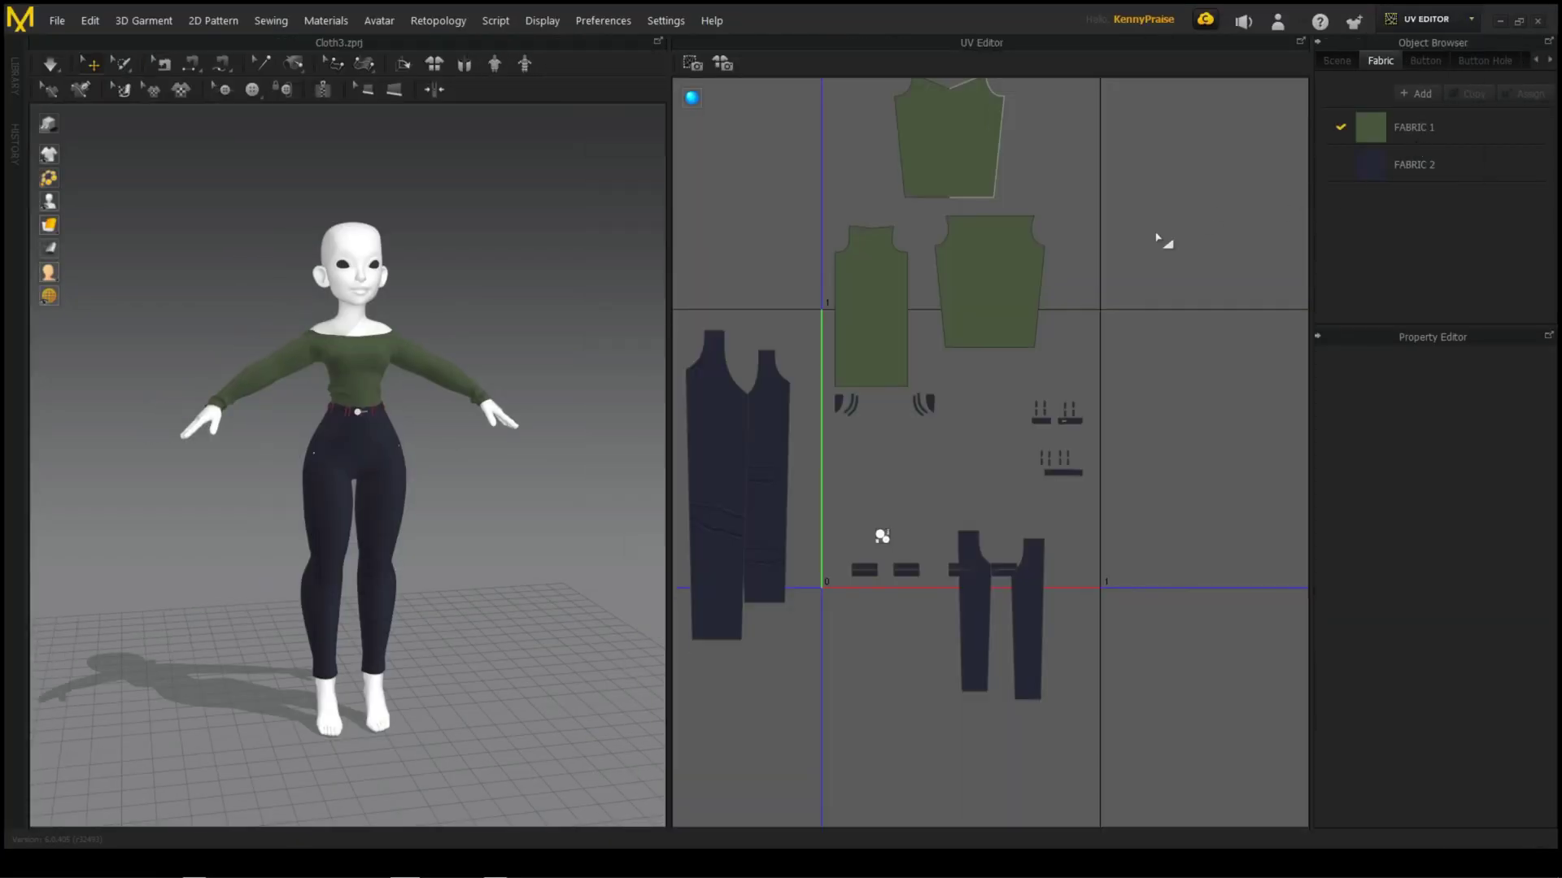
pyautogui.scroll(-2, 1094, 285)
pyautogui.rightClick(1088, 221)
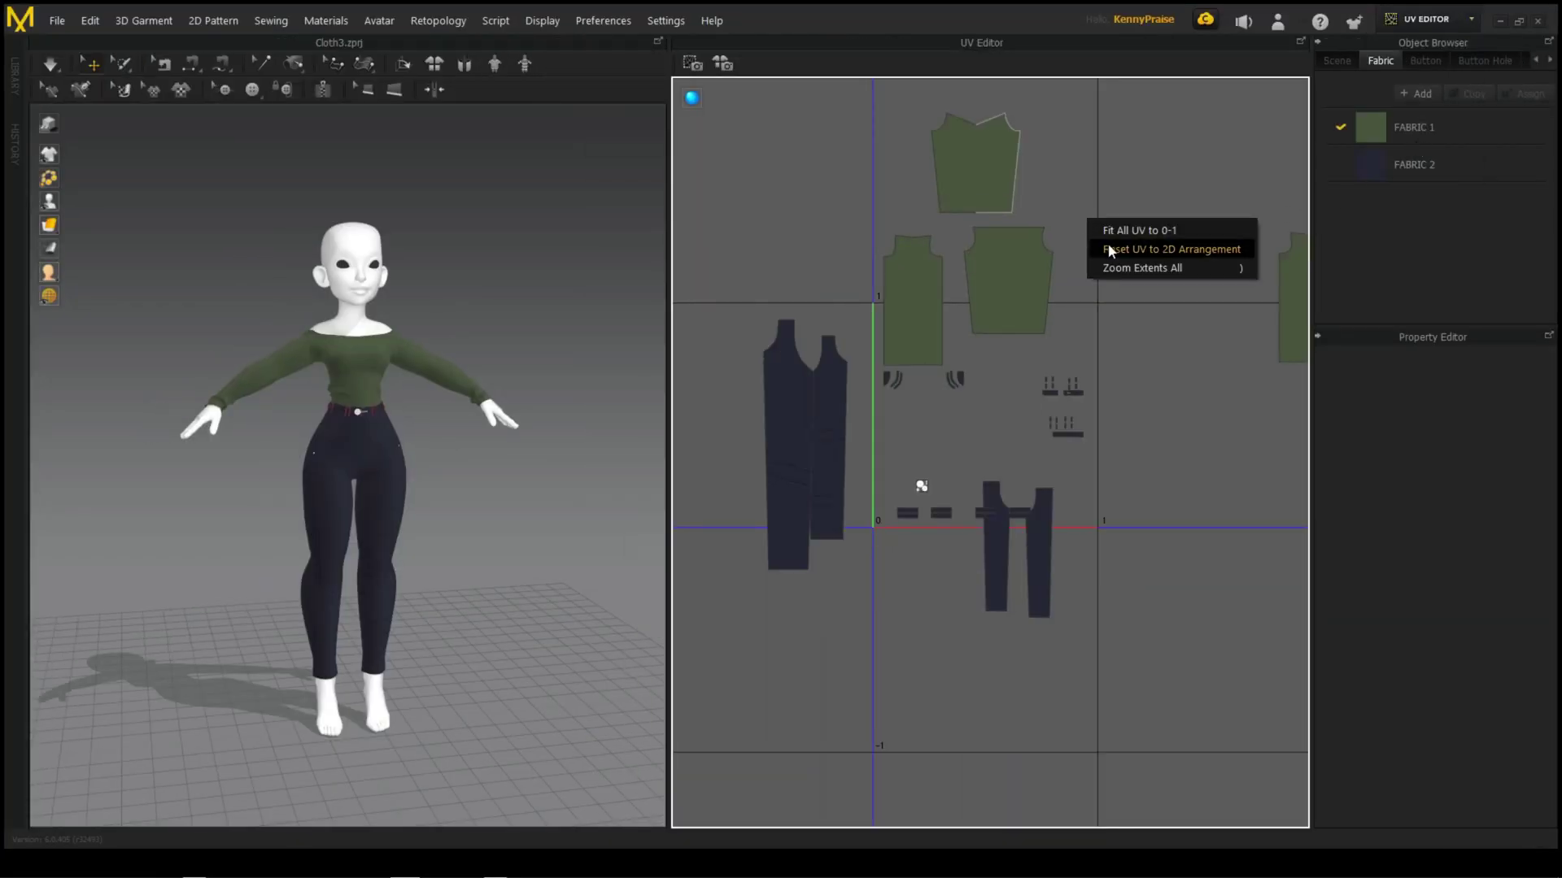
pyautogui.click(1108, 249)
pyautogui.scroll(-2, 934, 244)
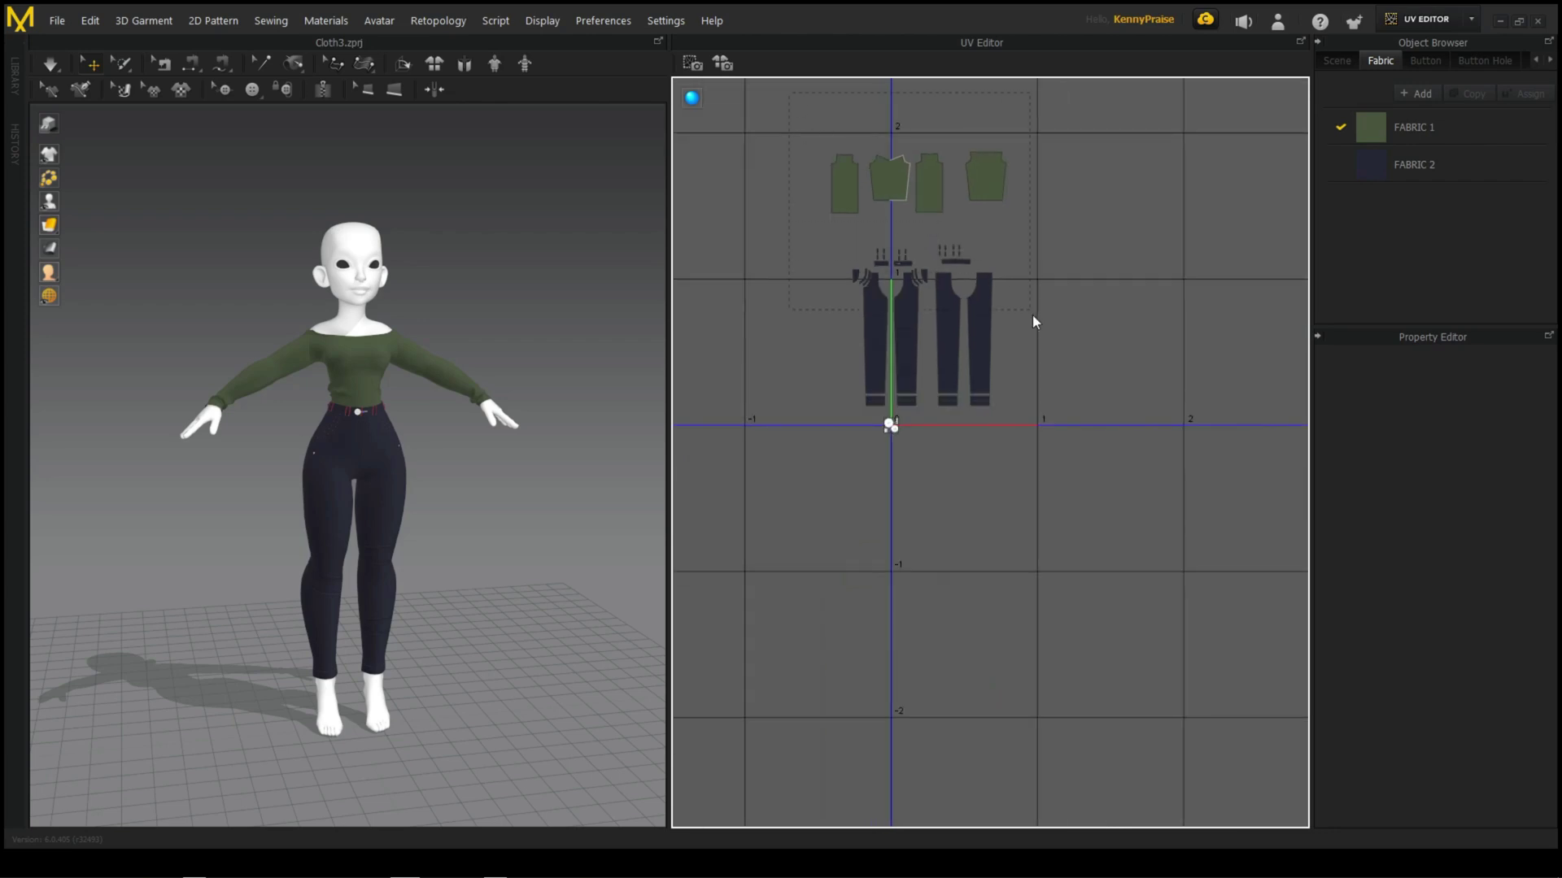
pyautogui.rightClick(1074, 186)
pyautogui.click(1077, 229)
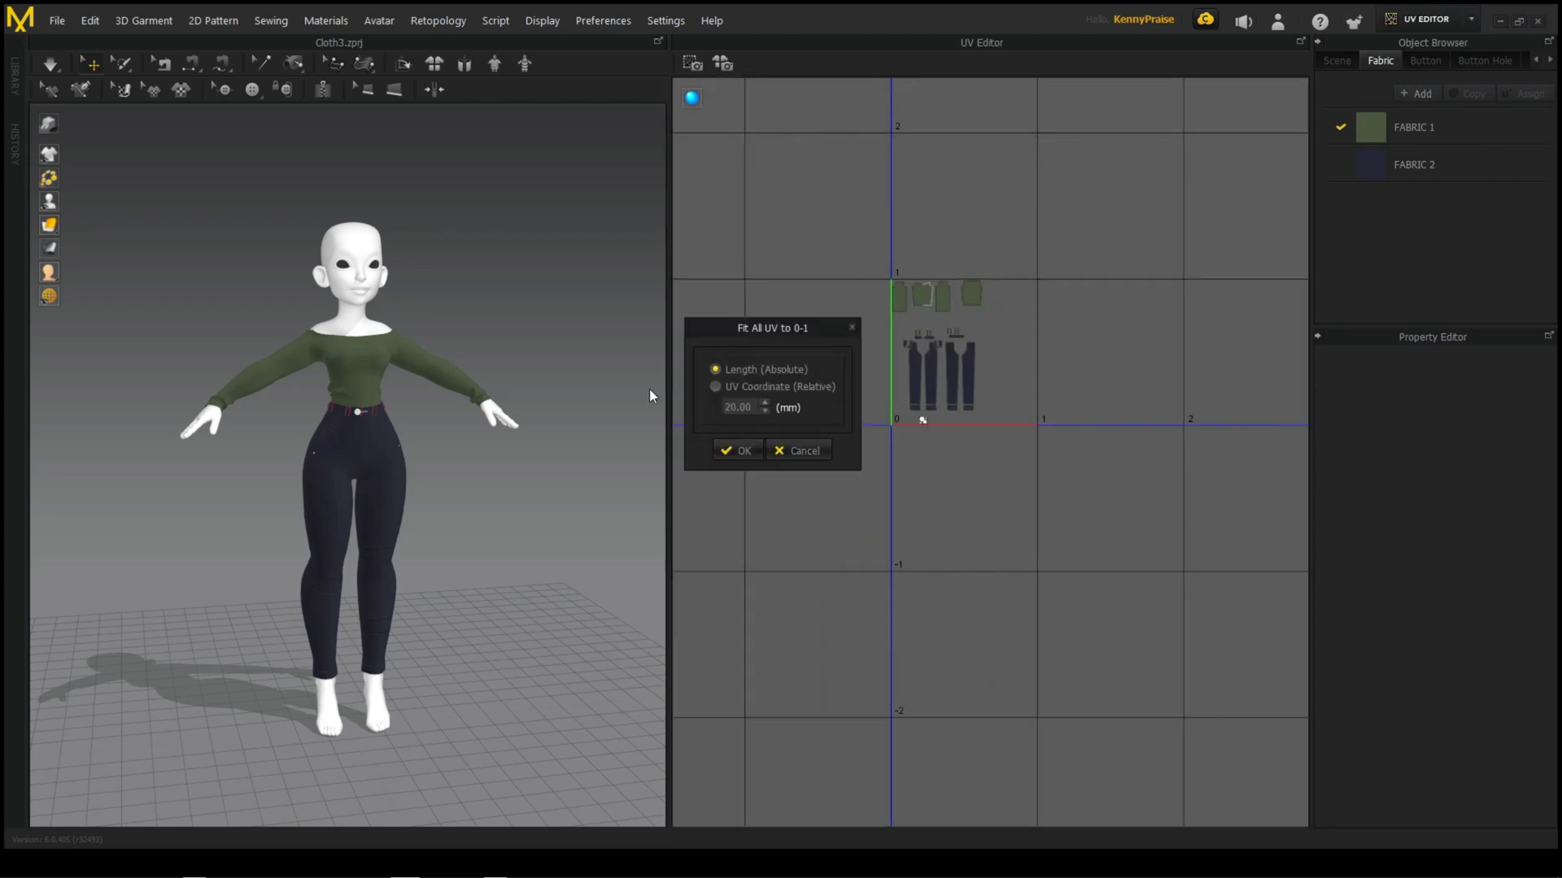
pyautogui.click(732, 447)
# - Select all the jeans UV pieces and scale them up
pyautogui.scroll(3, 813, 407)
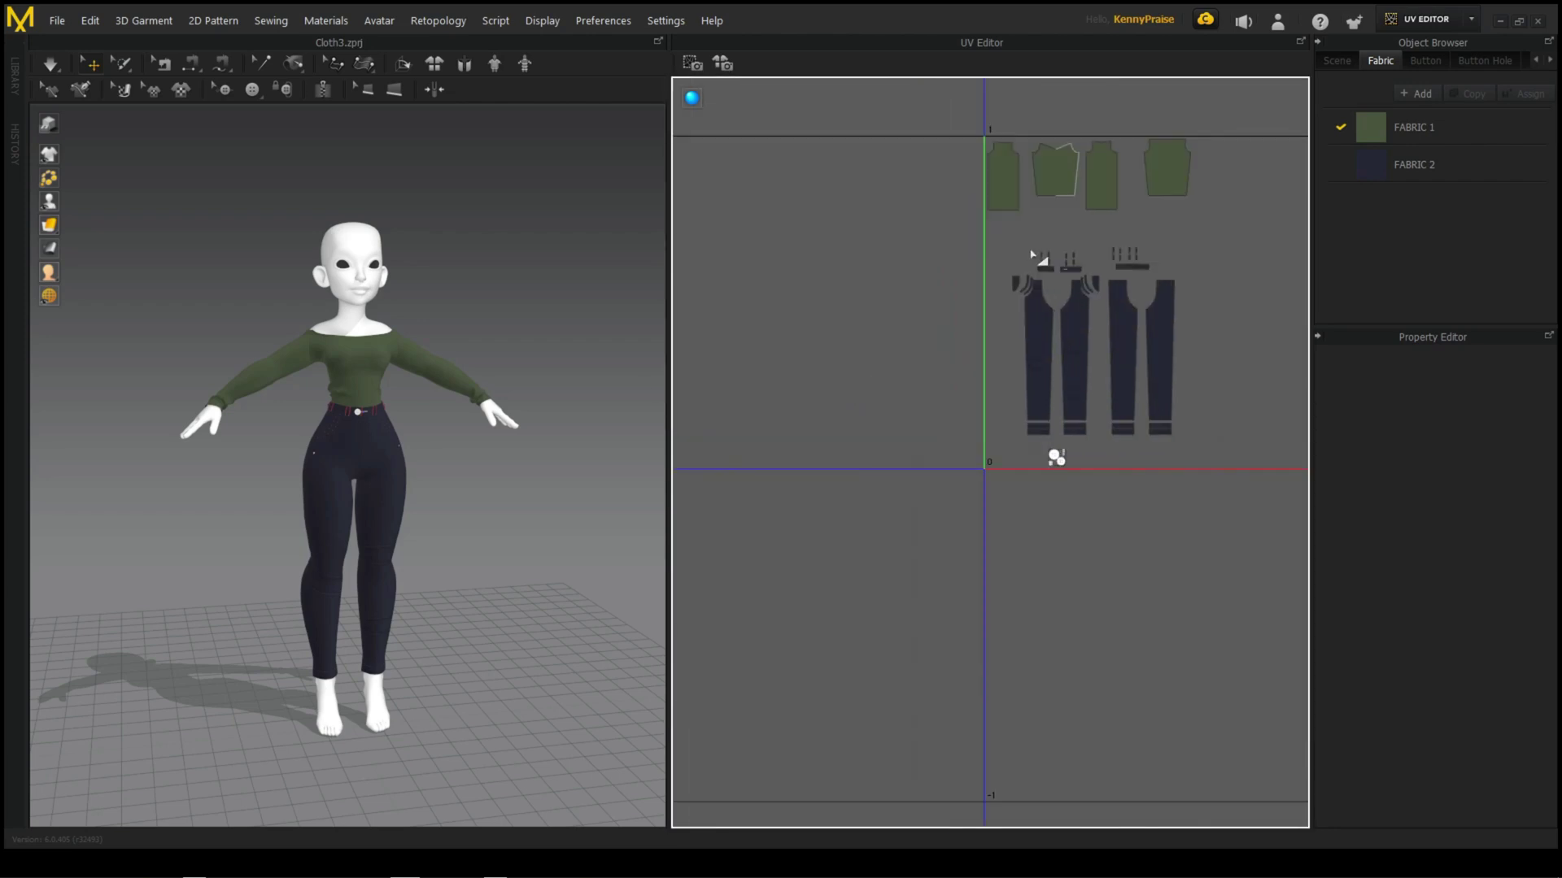
pyautogui.scroll(1, 830, 322)
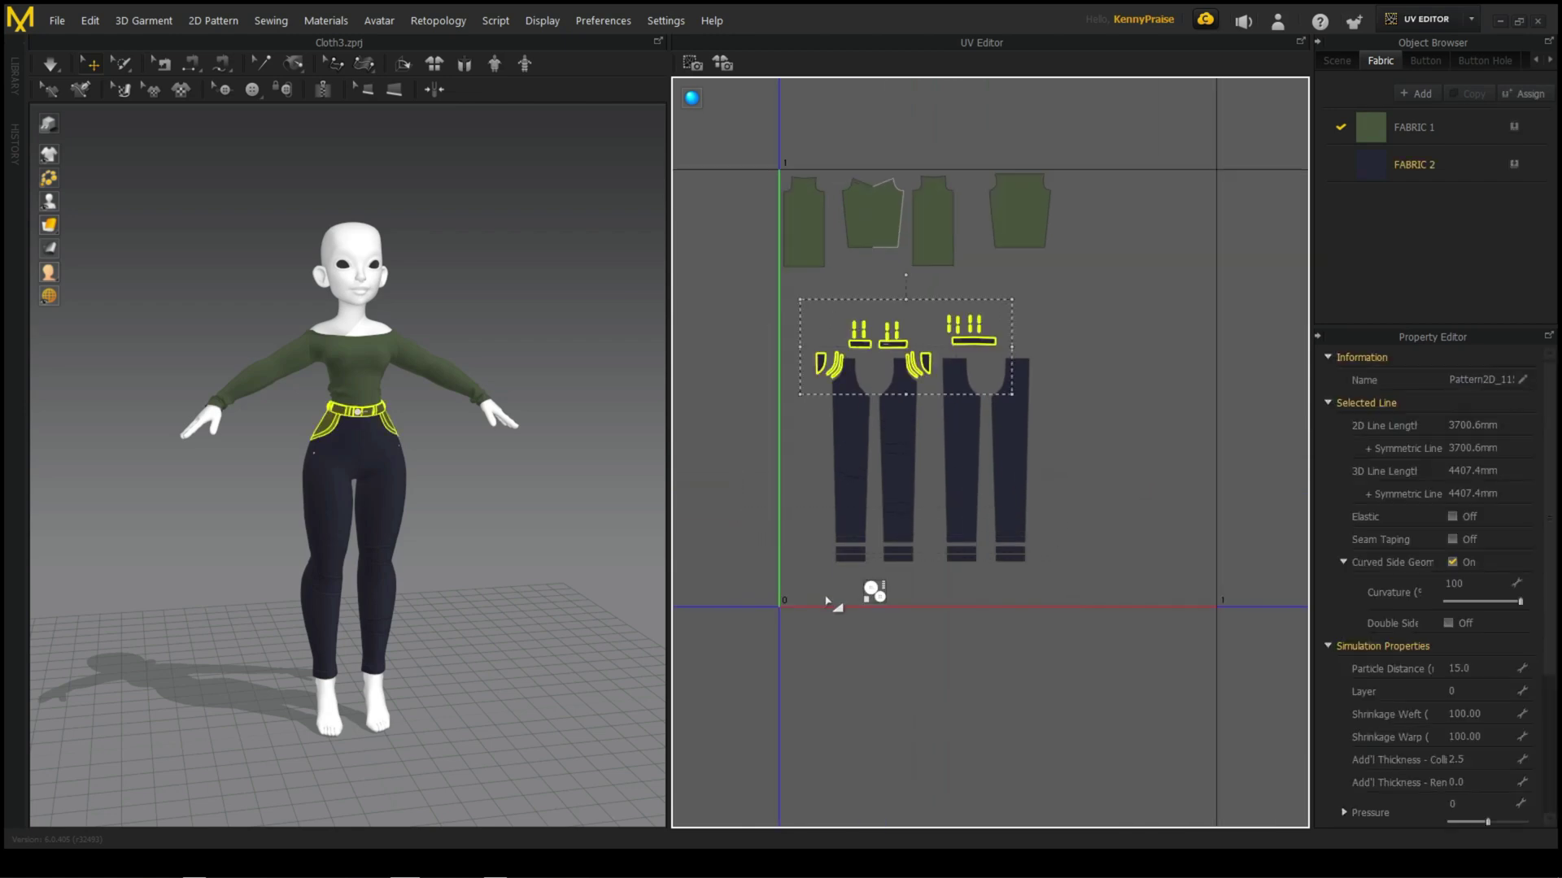
pyautogui.click(874, 592)
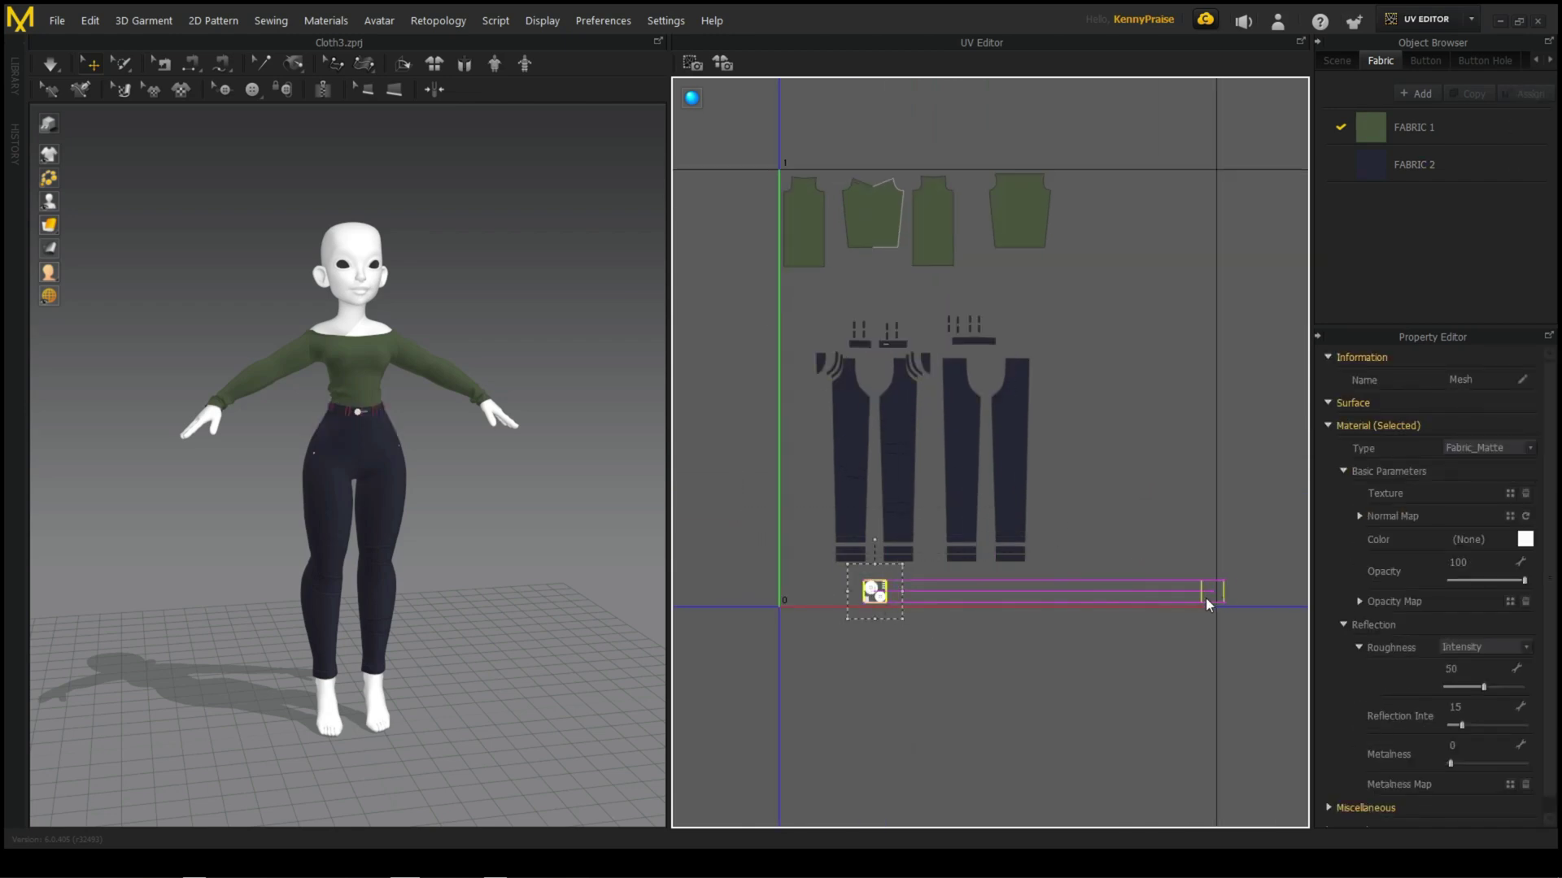
pyautogui.moveTo(1112, 592); pyautogui.dragTo(798, 322)
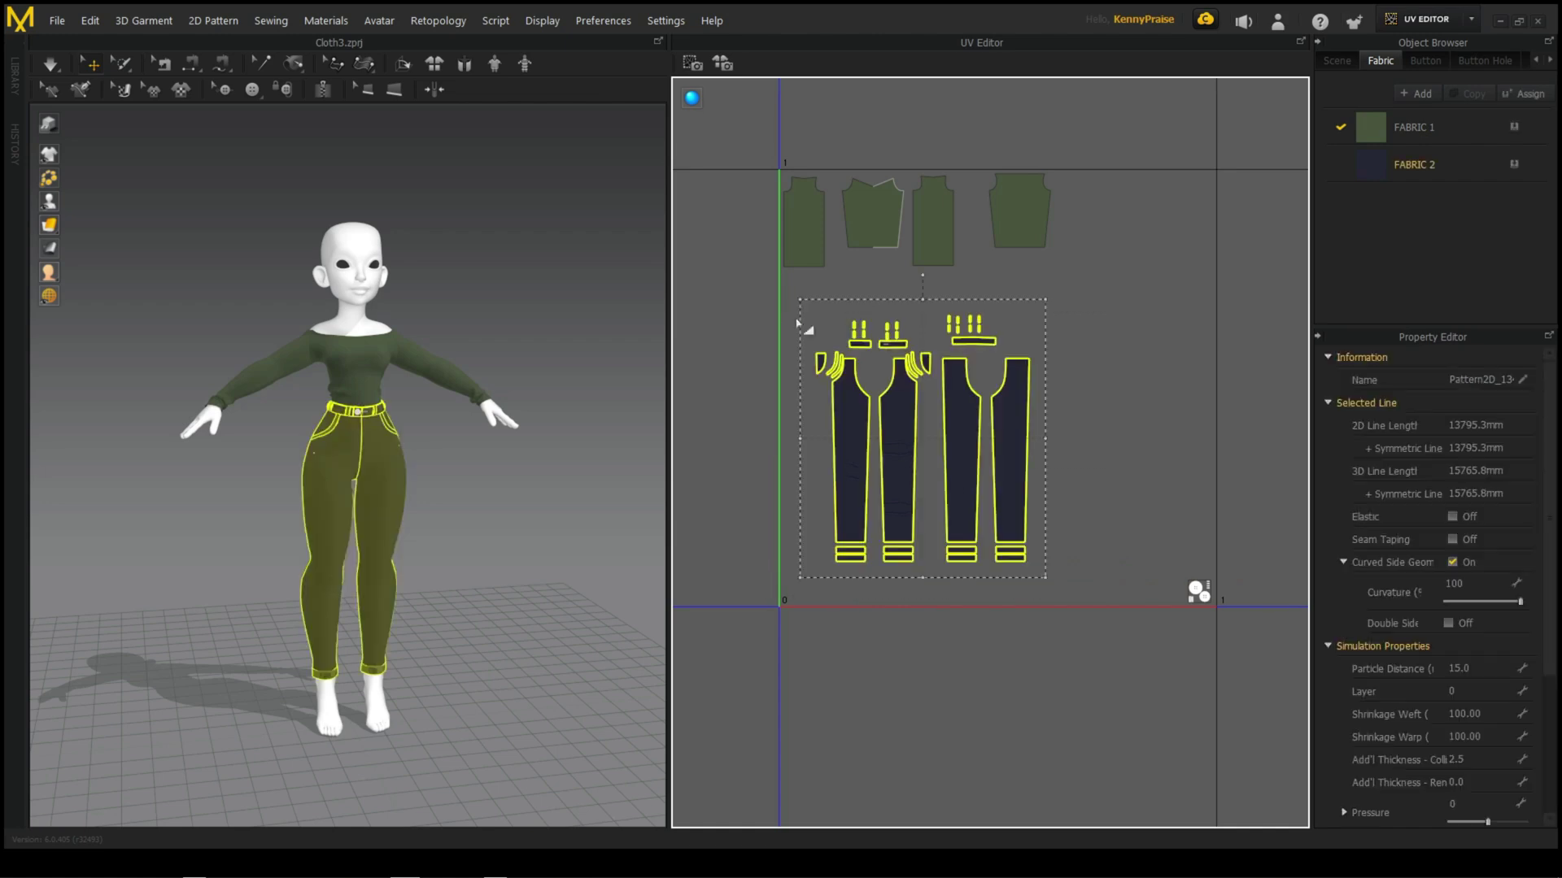
pyautogui.moveTo(1055, 309); pyautogui.dragTo(1240, 192)
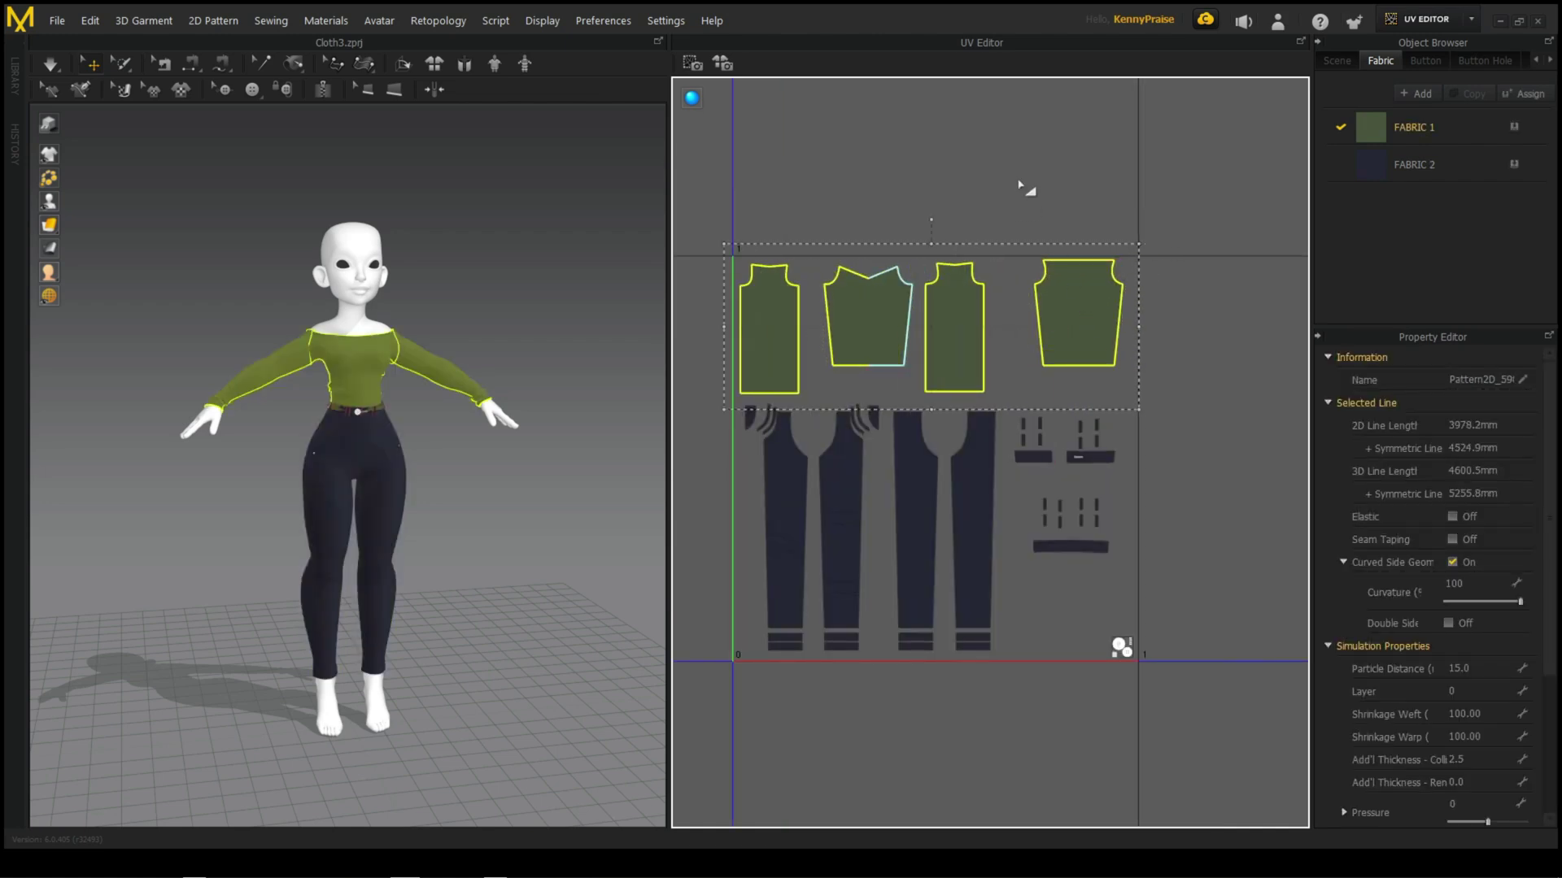
# - Check the sleeve, bodice and pant-leg UV pieces, then return to Simulation mode
pyautogui.click(967, 329)
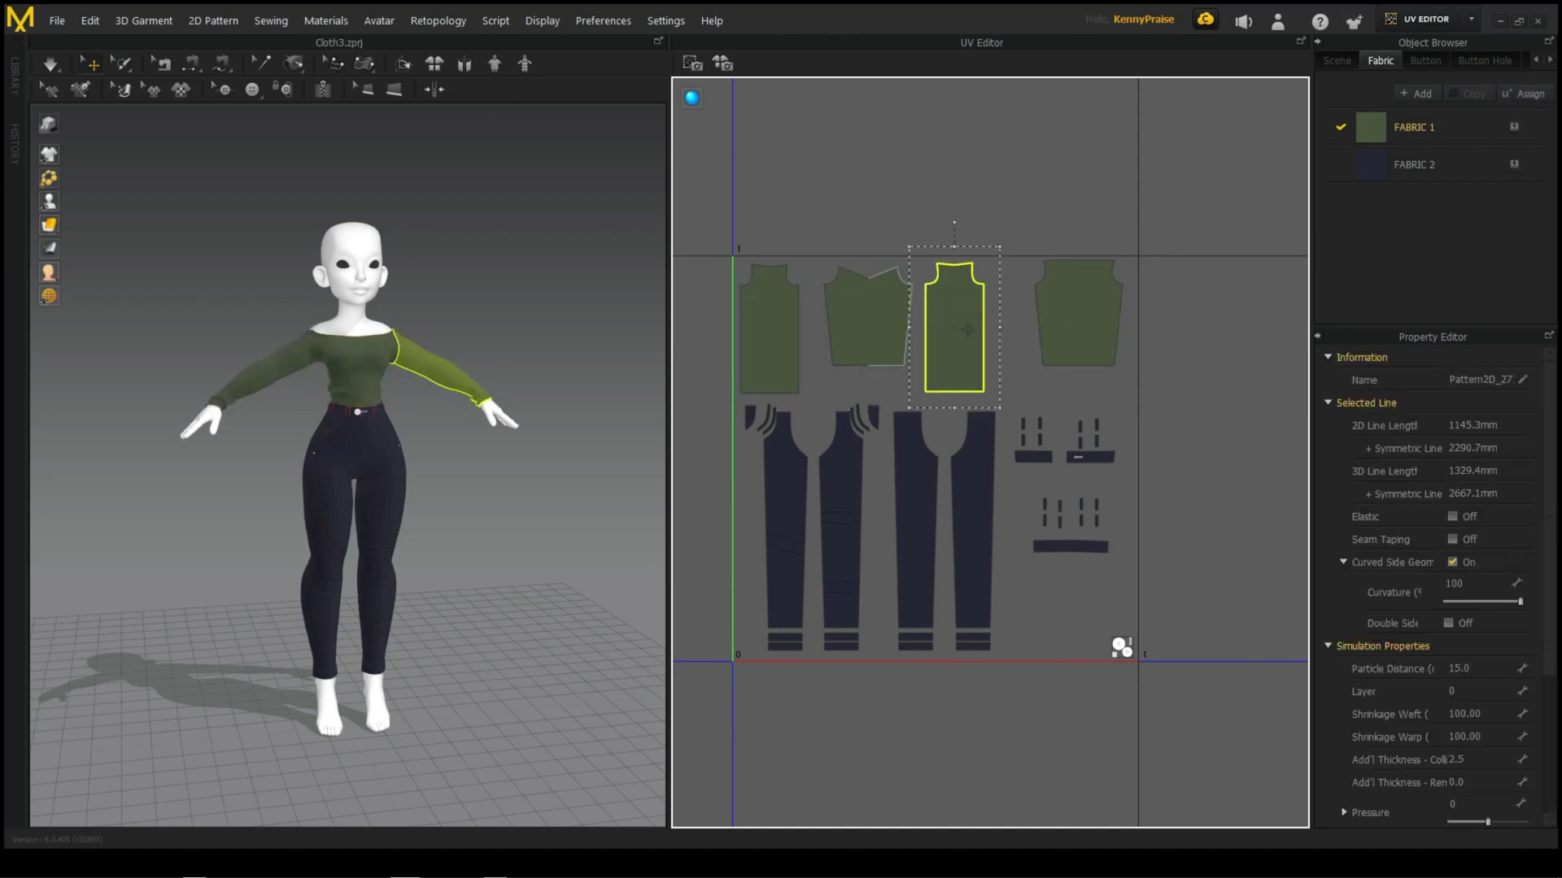
pyautogui.click(875, 348)
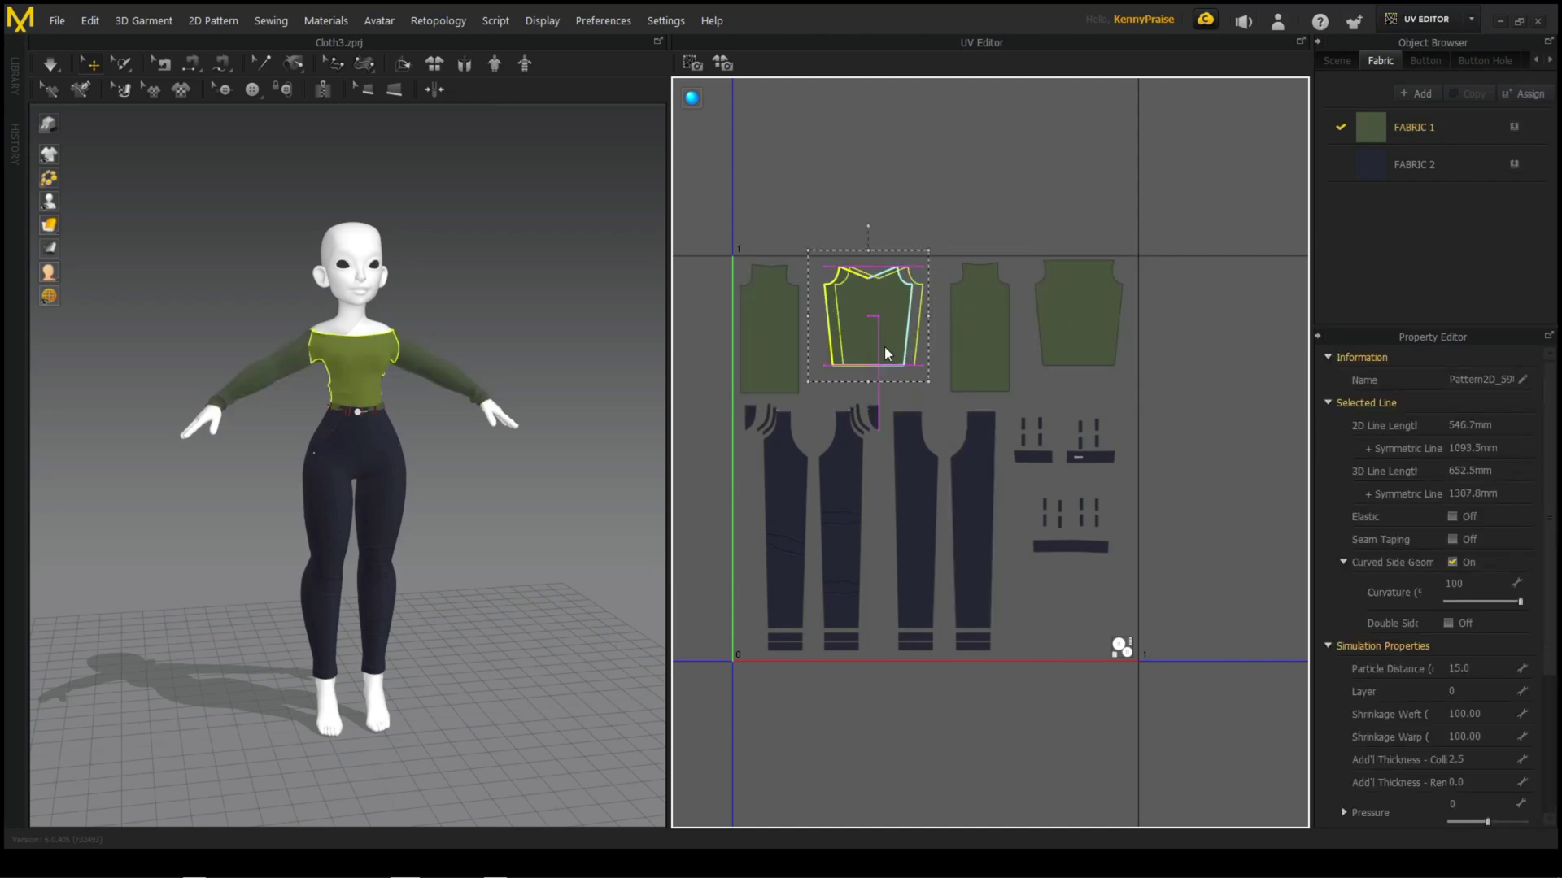
pyautogui.click(894, 188)
pyautogui.scroll(-2, 1090, 602)
pyautogui.scroll(3, 976, 418)
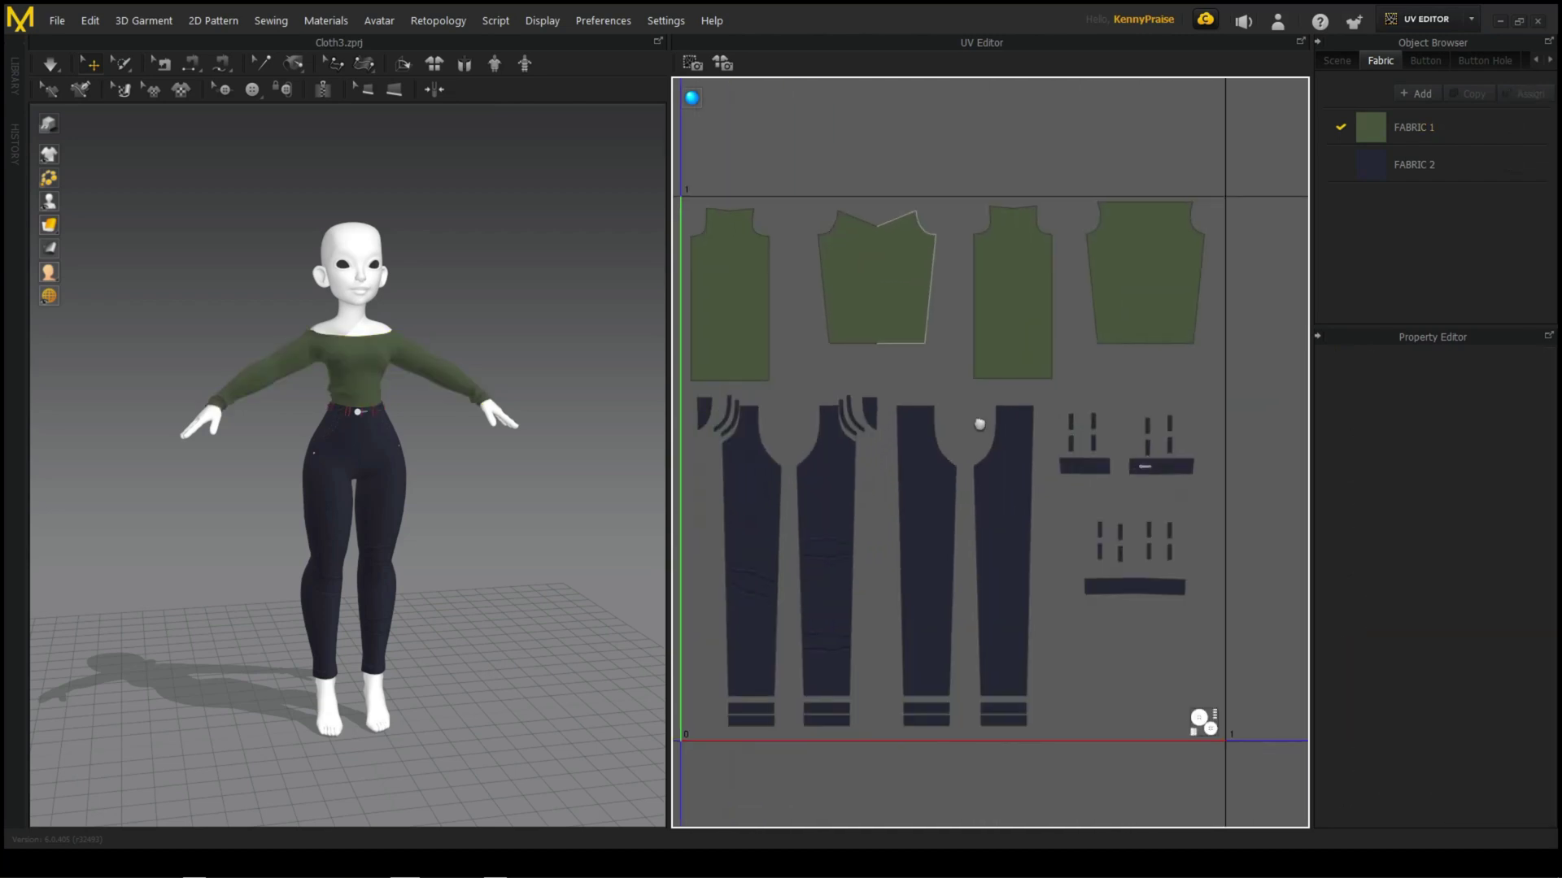
pyautogui.scroll(1, 1028, 435)
pyautogui.click(1037, 439)
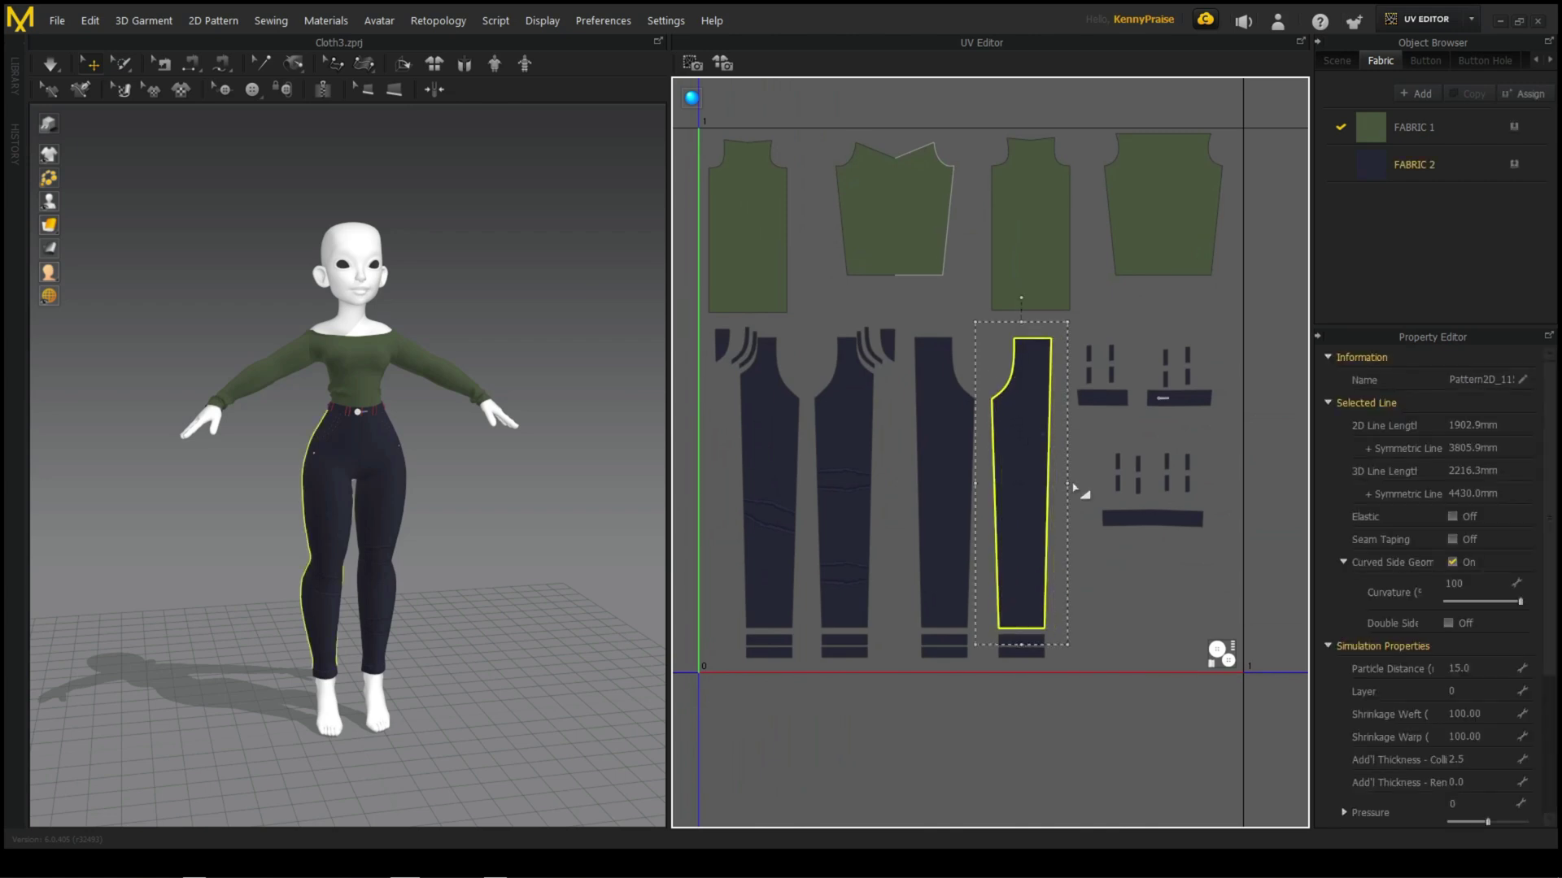
pyautogui.click(1137, 608)
pyautogui.scroll(-2, 1090, 570)
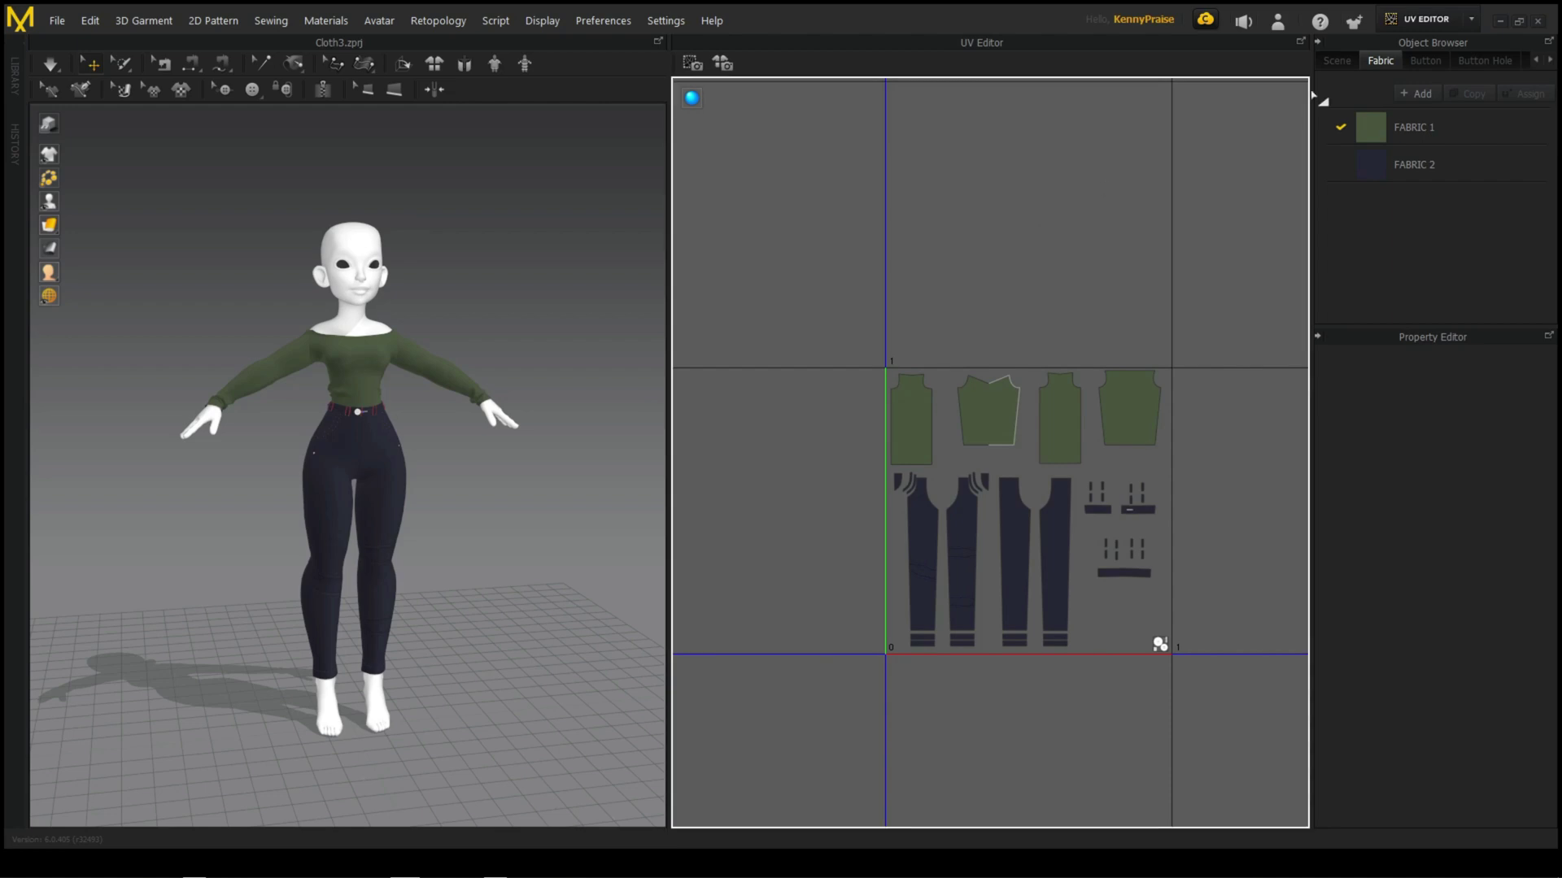
pyautogui.click(1450, 24)
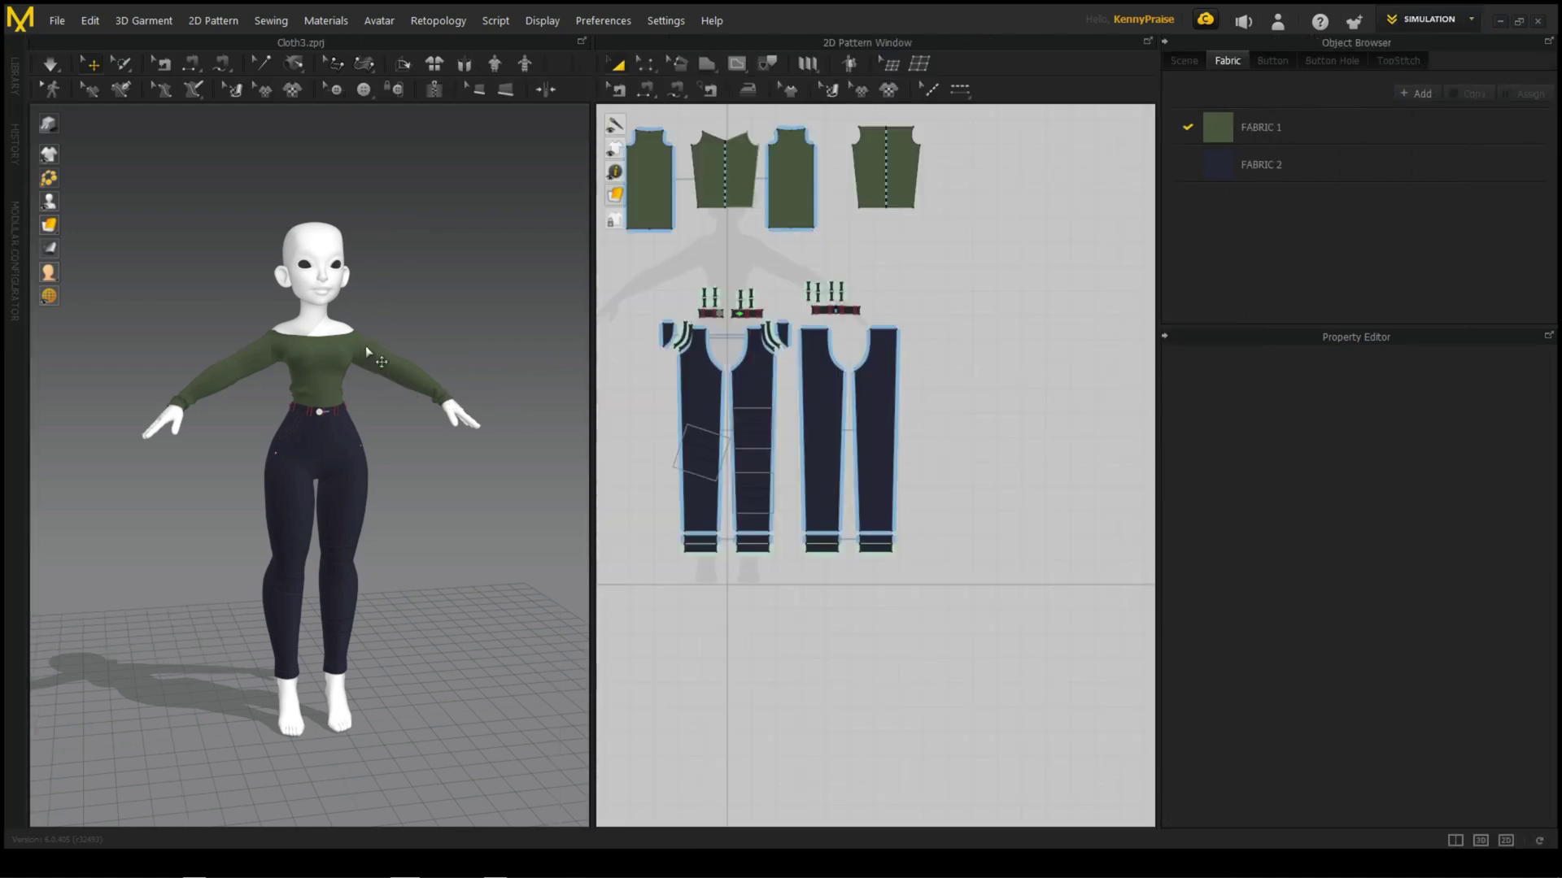
# - Export all patterns as OBJ Cloth3_Tpose with 4096 unified UV diffuse and normal maps, then save
pyautogui.hotkey('ctrl', 'a')
pyautogui.click(54, 26)
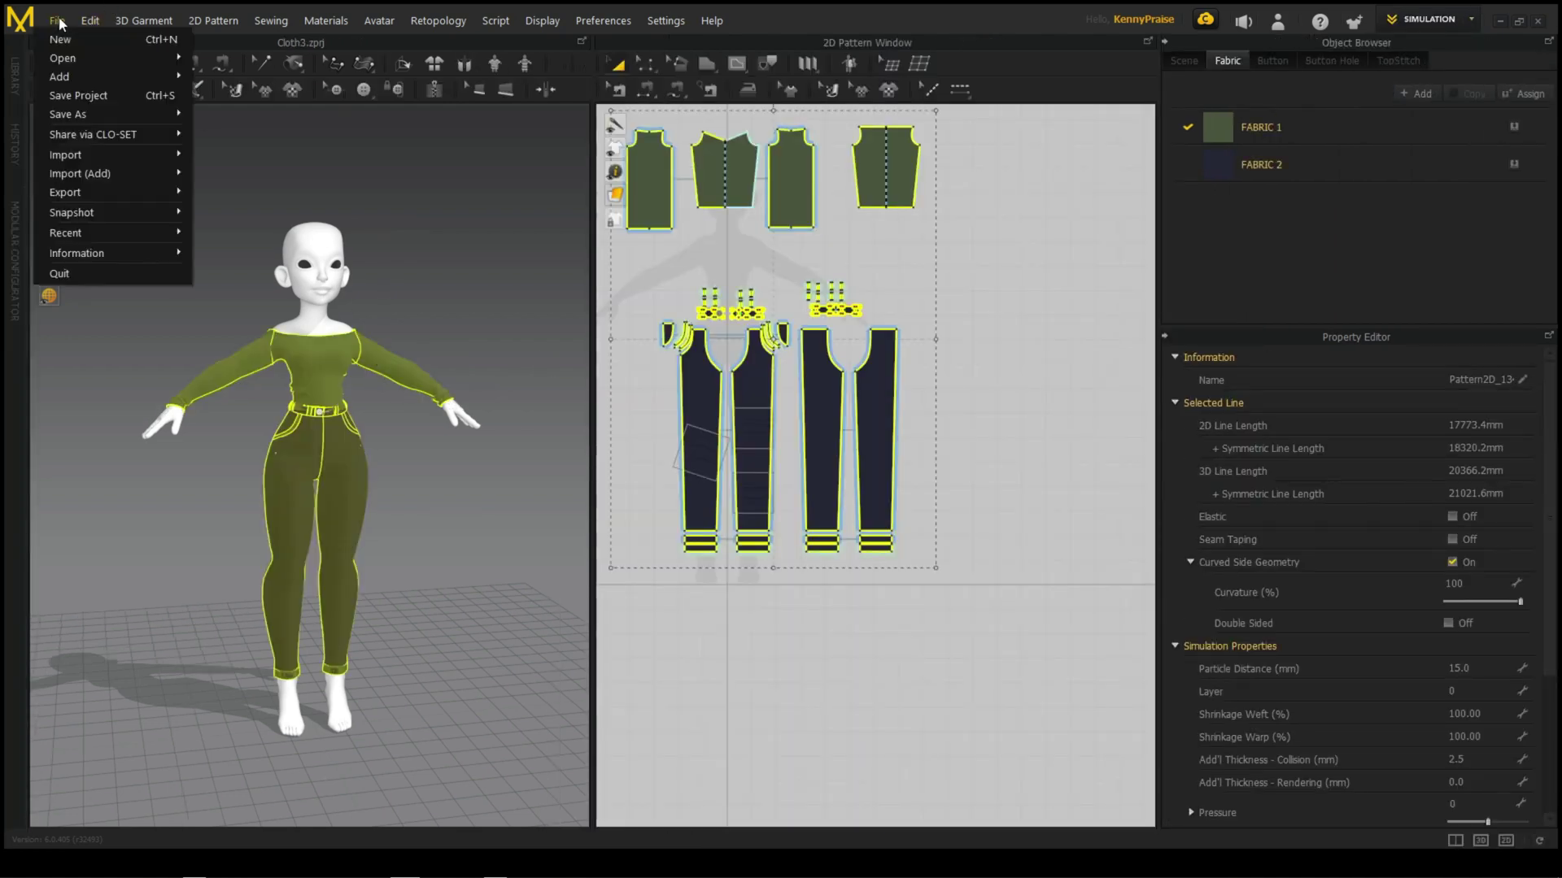
pyautogui.click(317, 223)
pyautogui.write('Cloth3_Tpose')
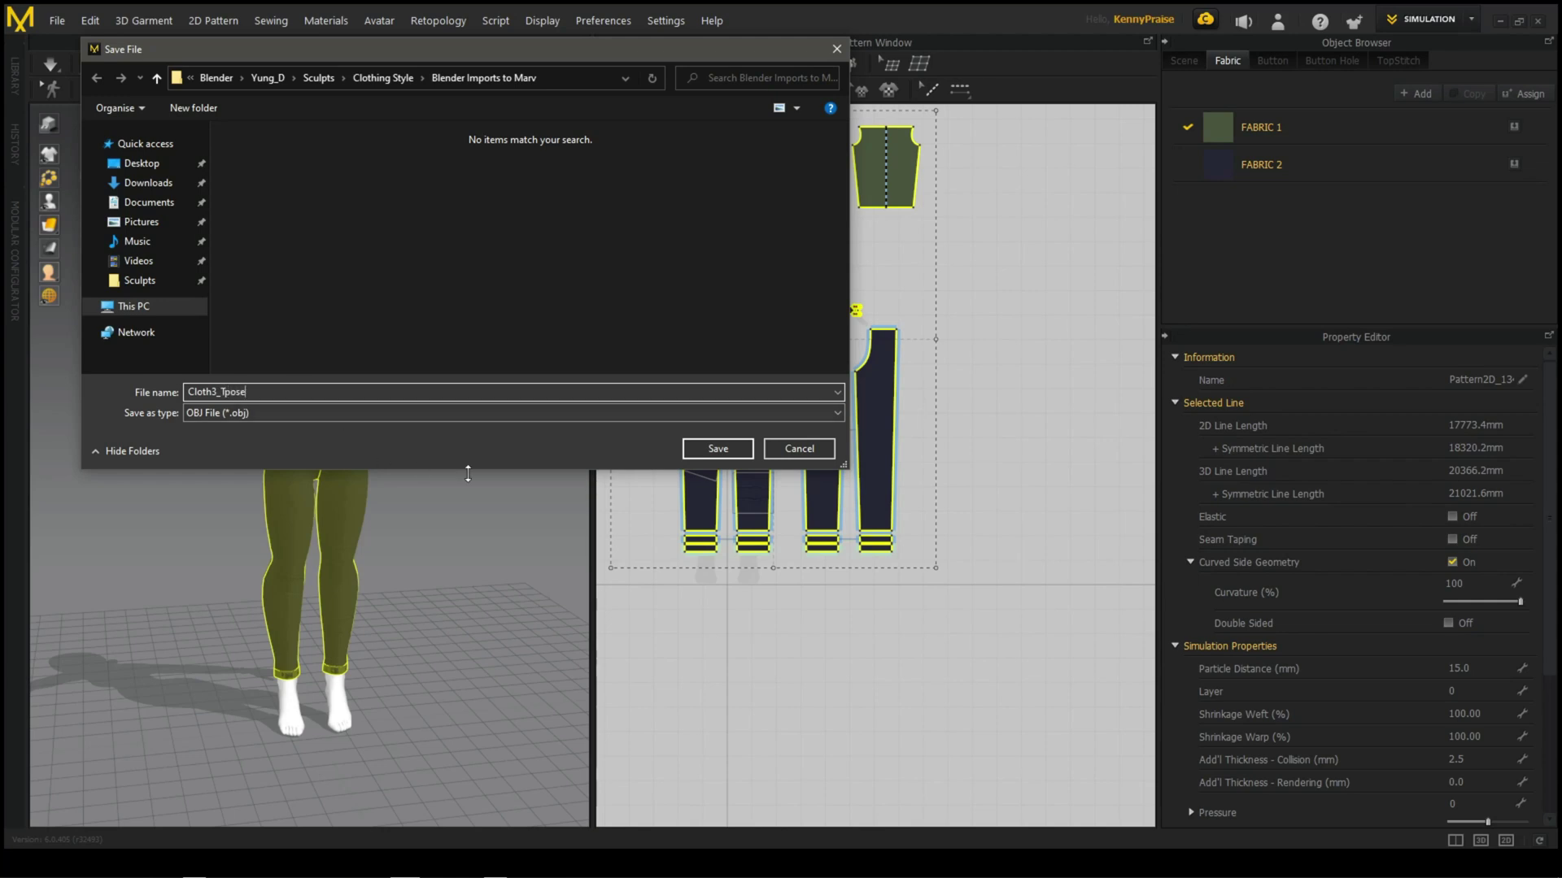
pyautogui.click(685, 453)
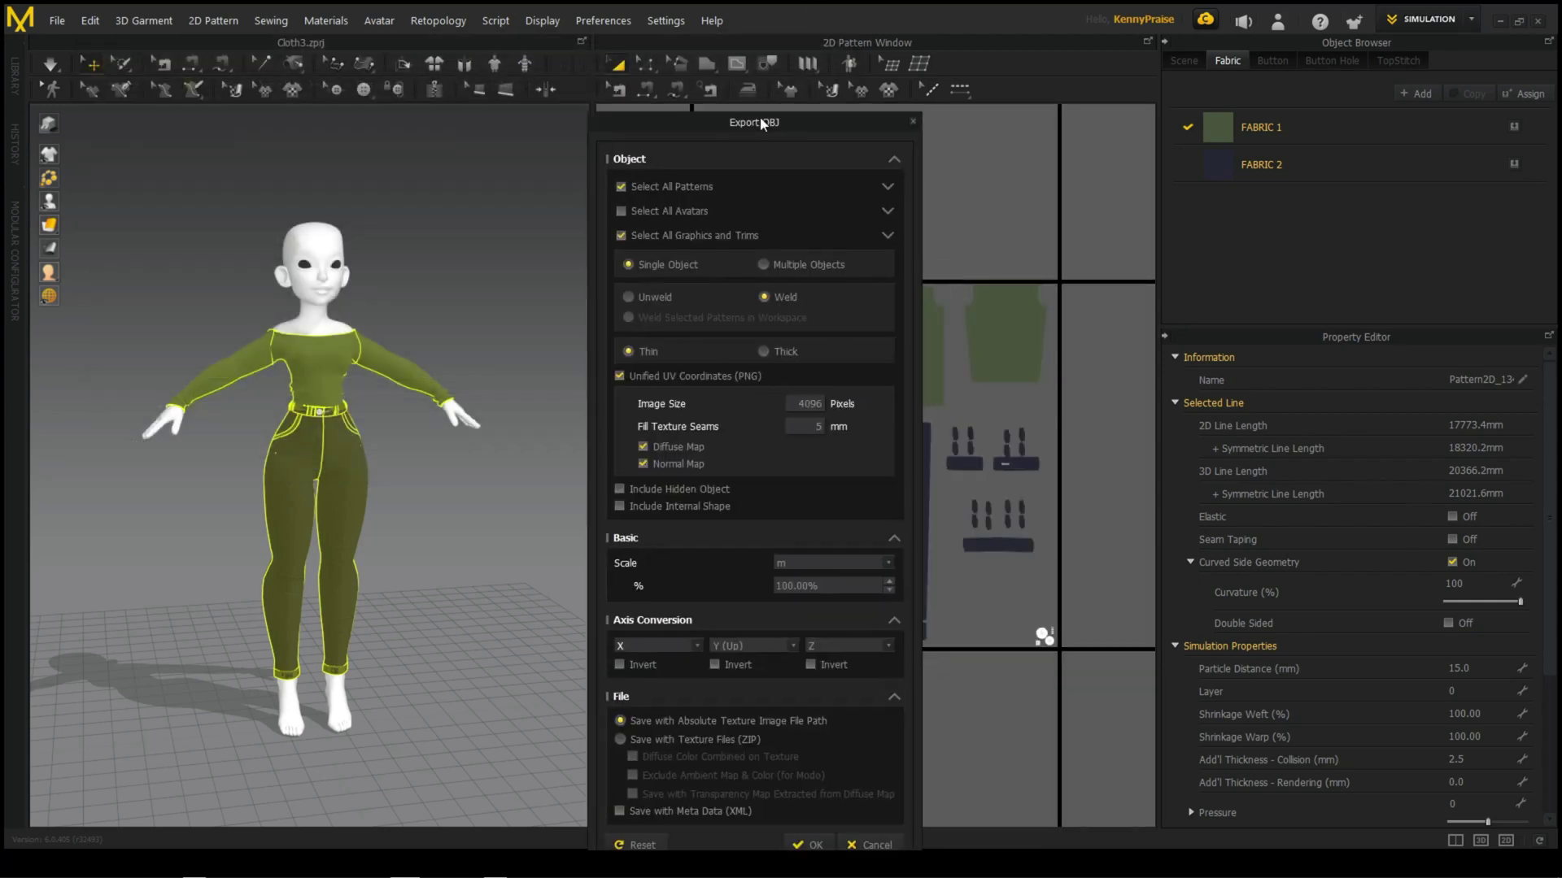
pyautogui.moveTo(760, 115); pyautogui.dragTo(721, 46)
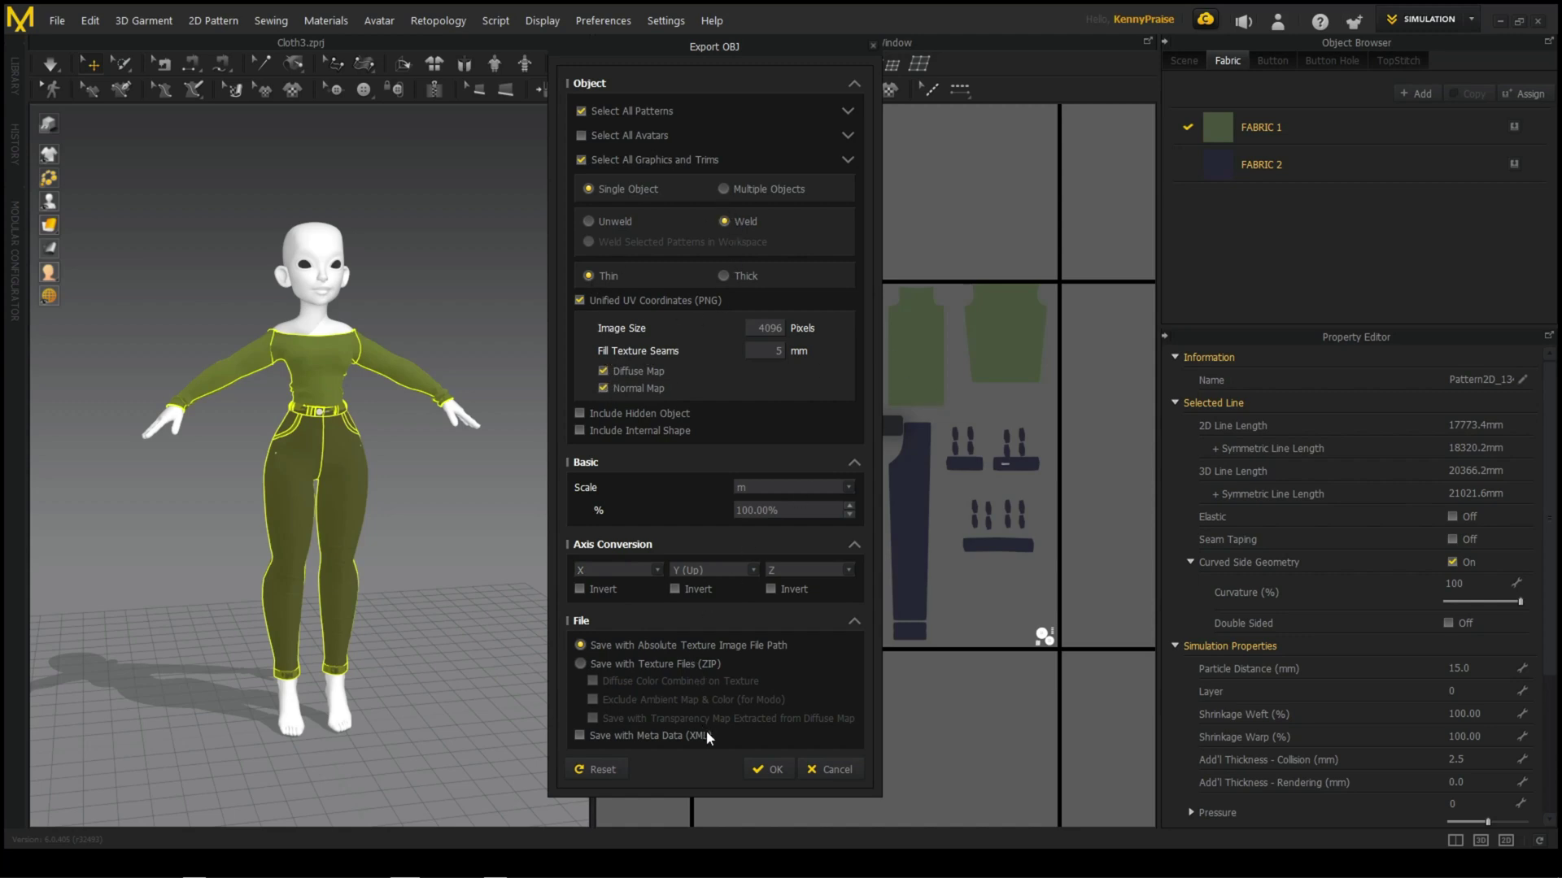
pyautogui.click(765, 771)
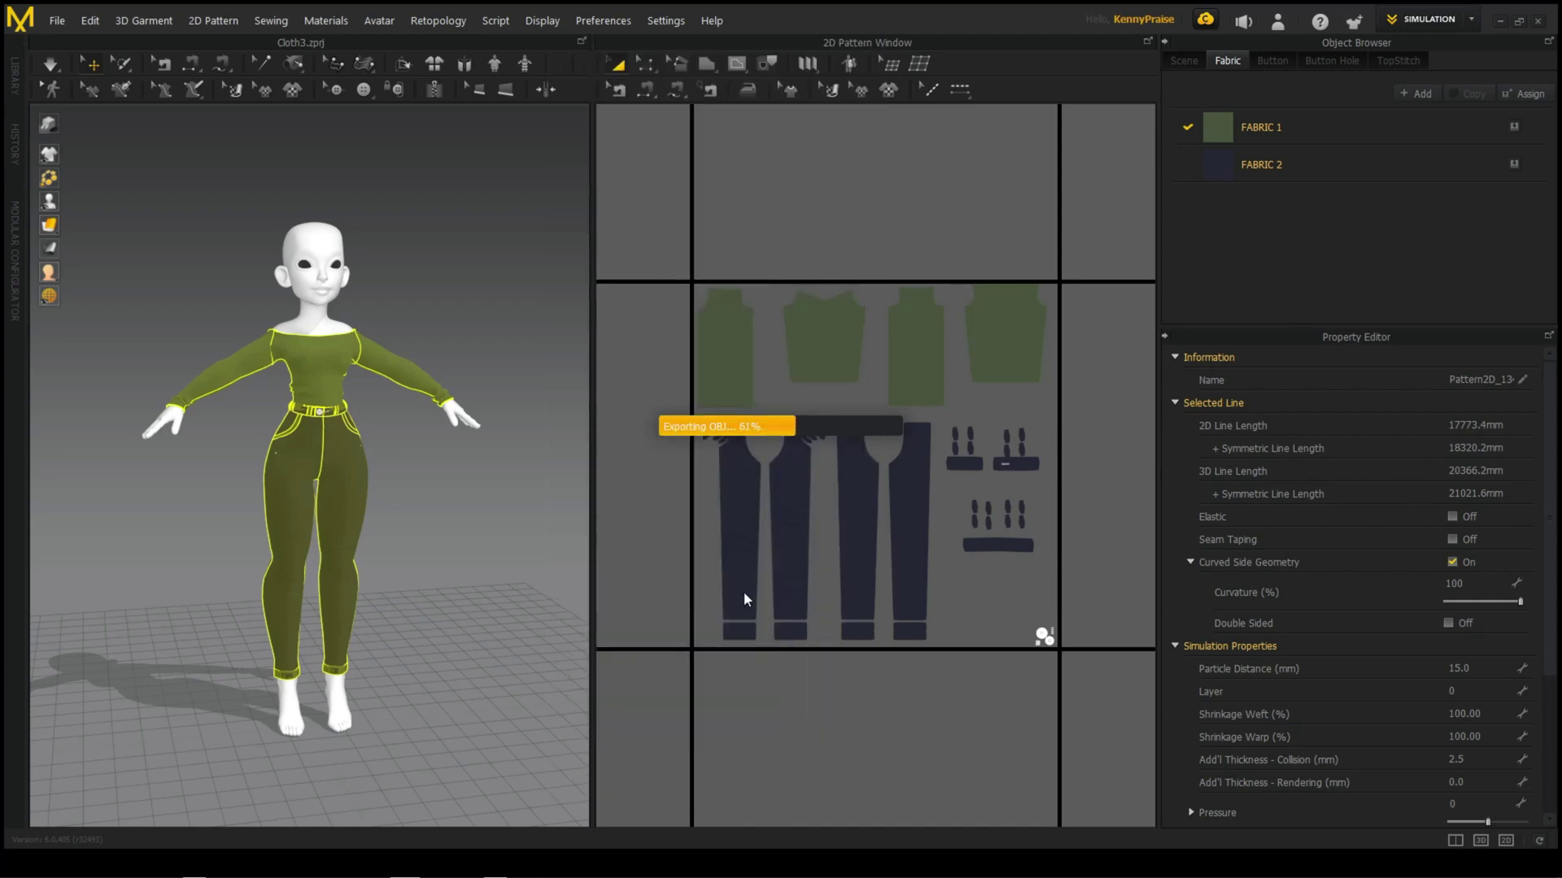
pyautogui.click(1006, 423)
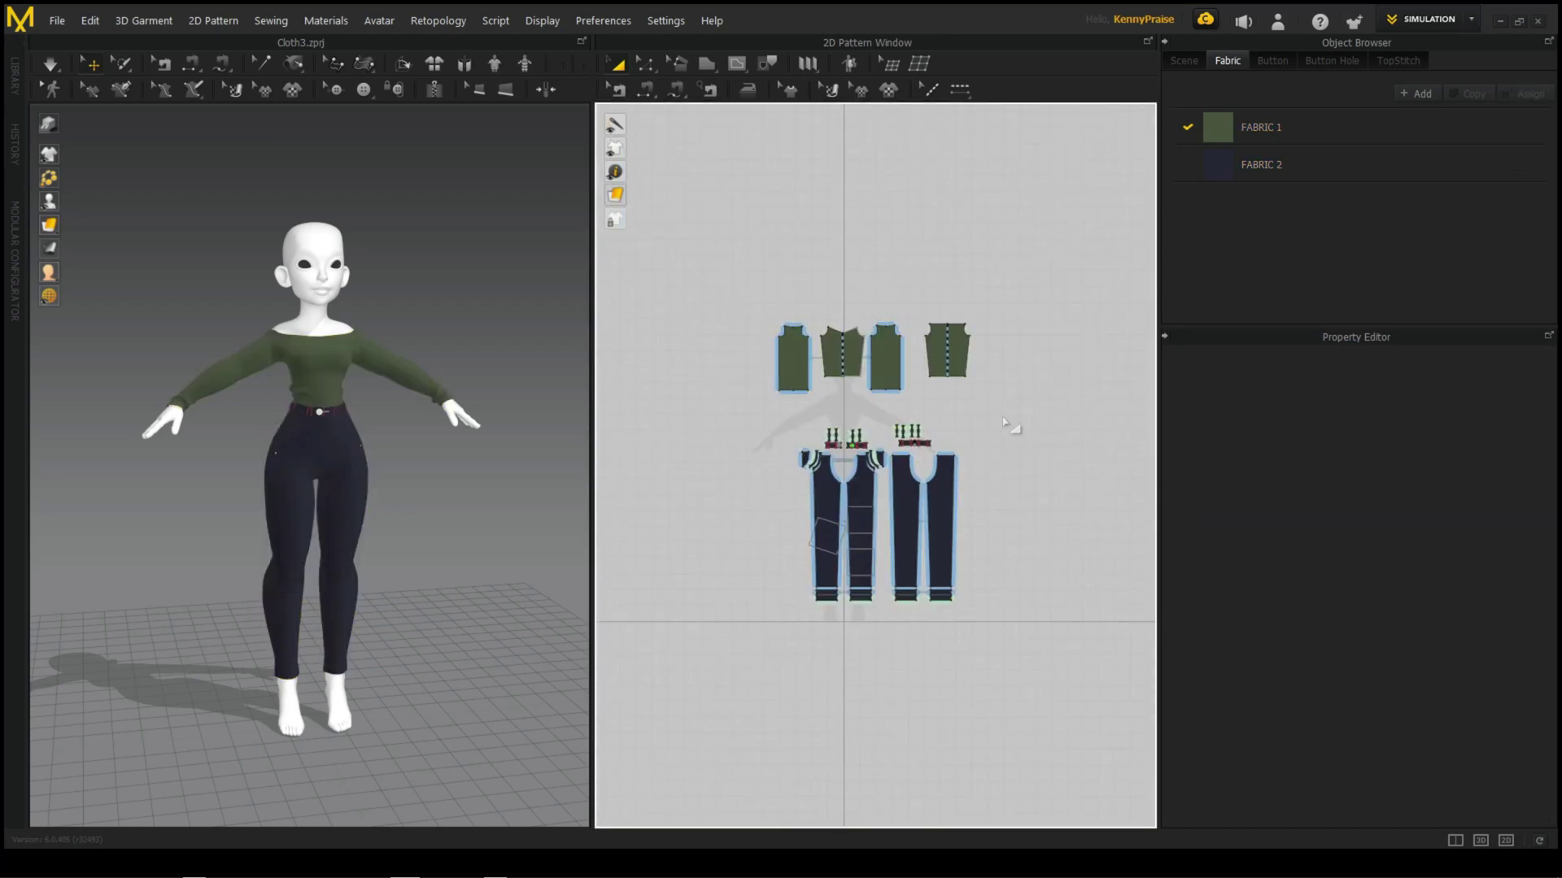
pyautogui.hotkey('ctrl', 's')
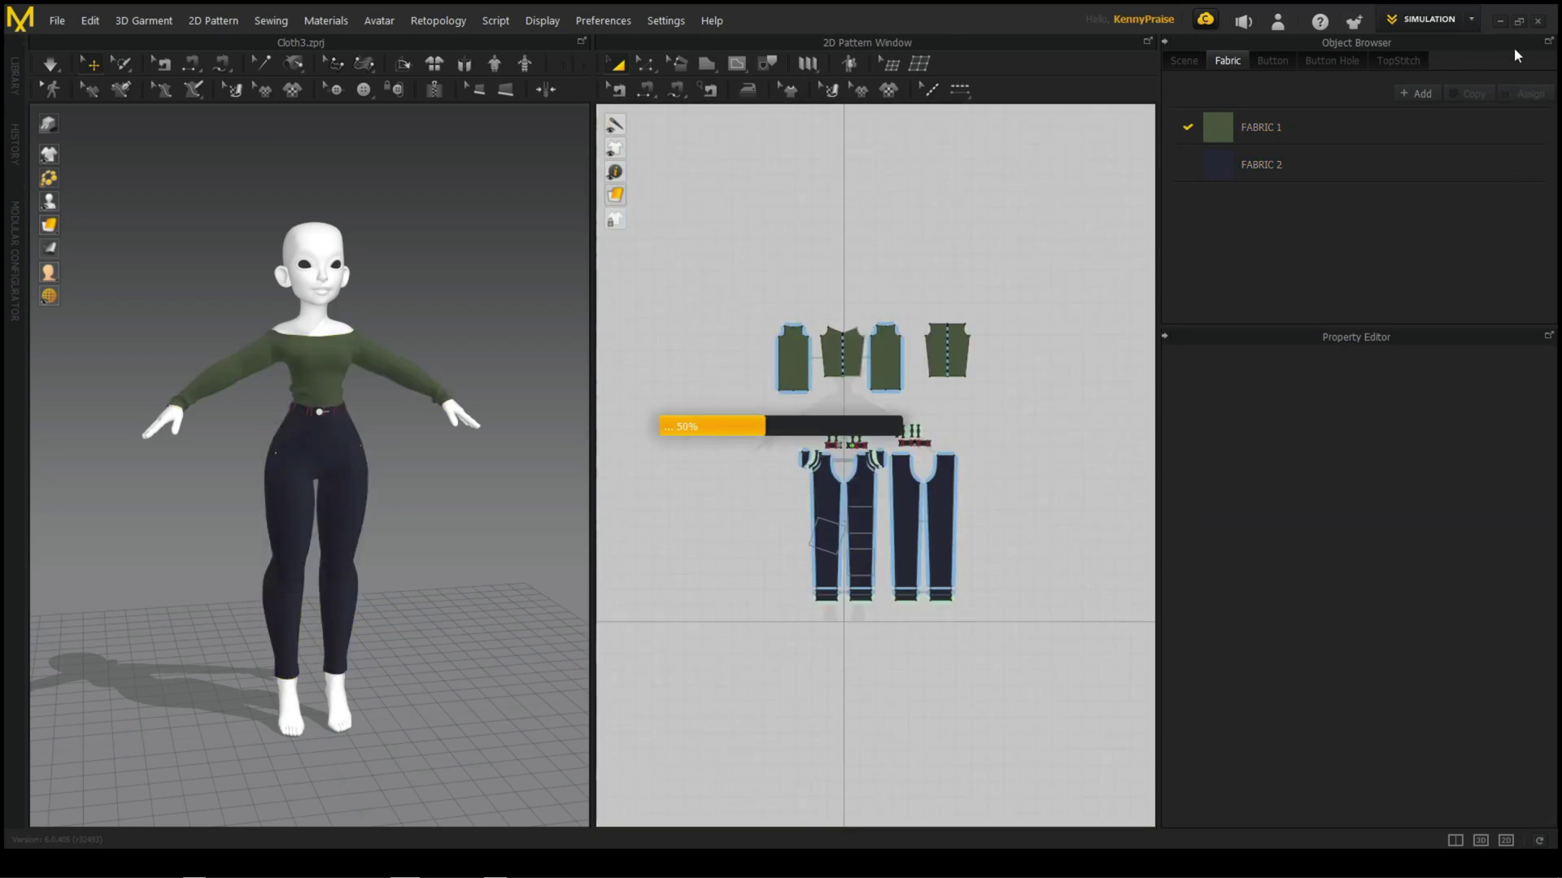
# - Create a new collection and rename it Cloth 3
pyautogui.press('c')
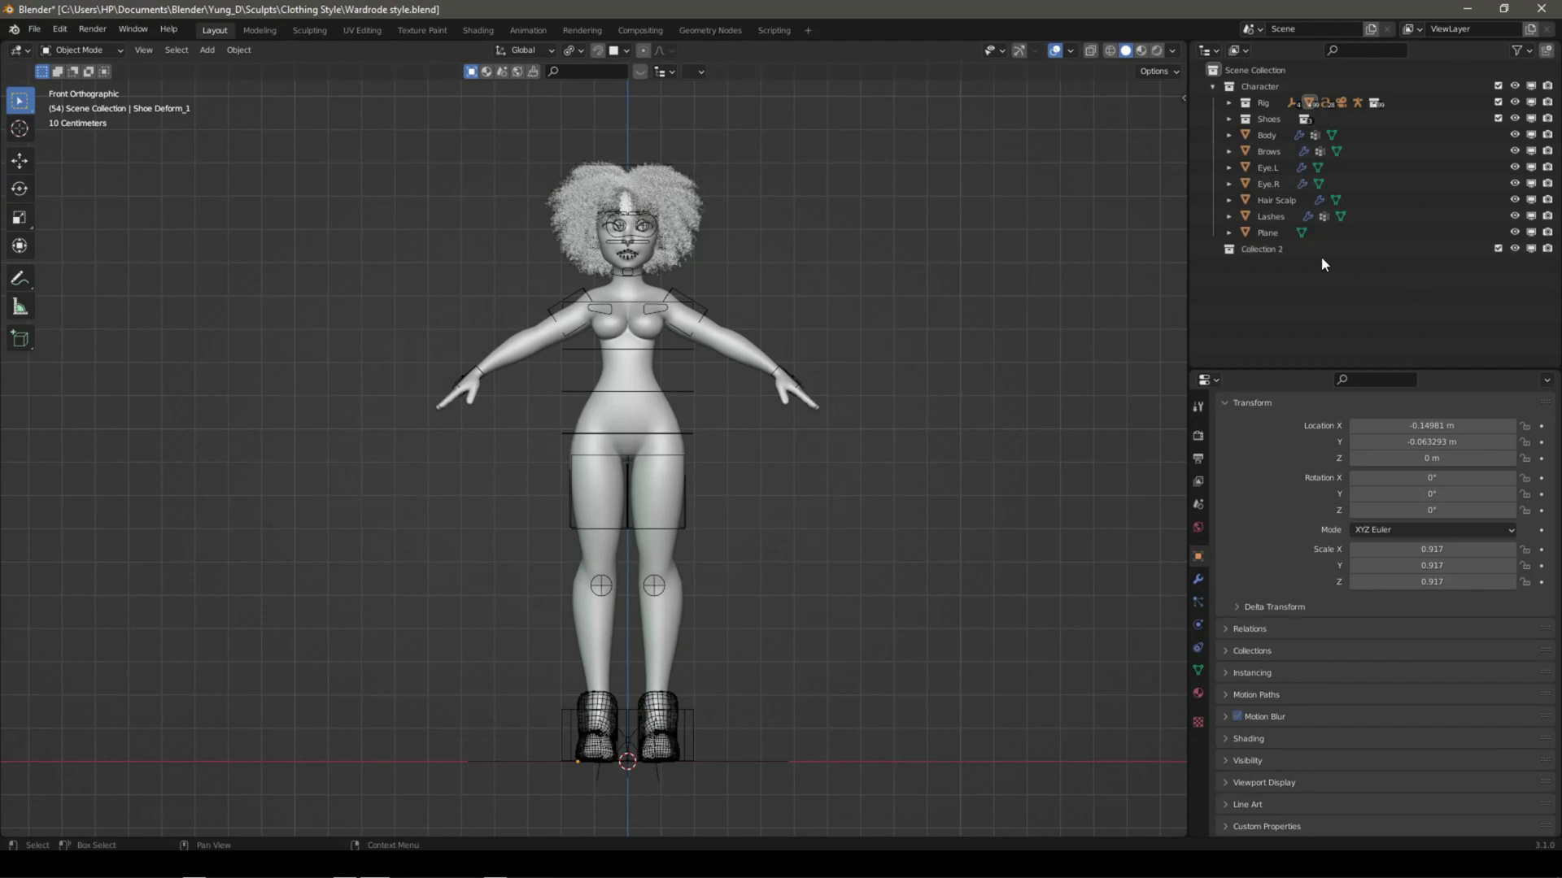
pyautogui.click(1267, 251)
pyautogui.doubleClick(1267, 251)
pyautogui.write('Cloth')
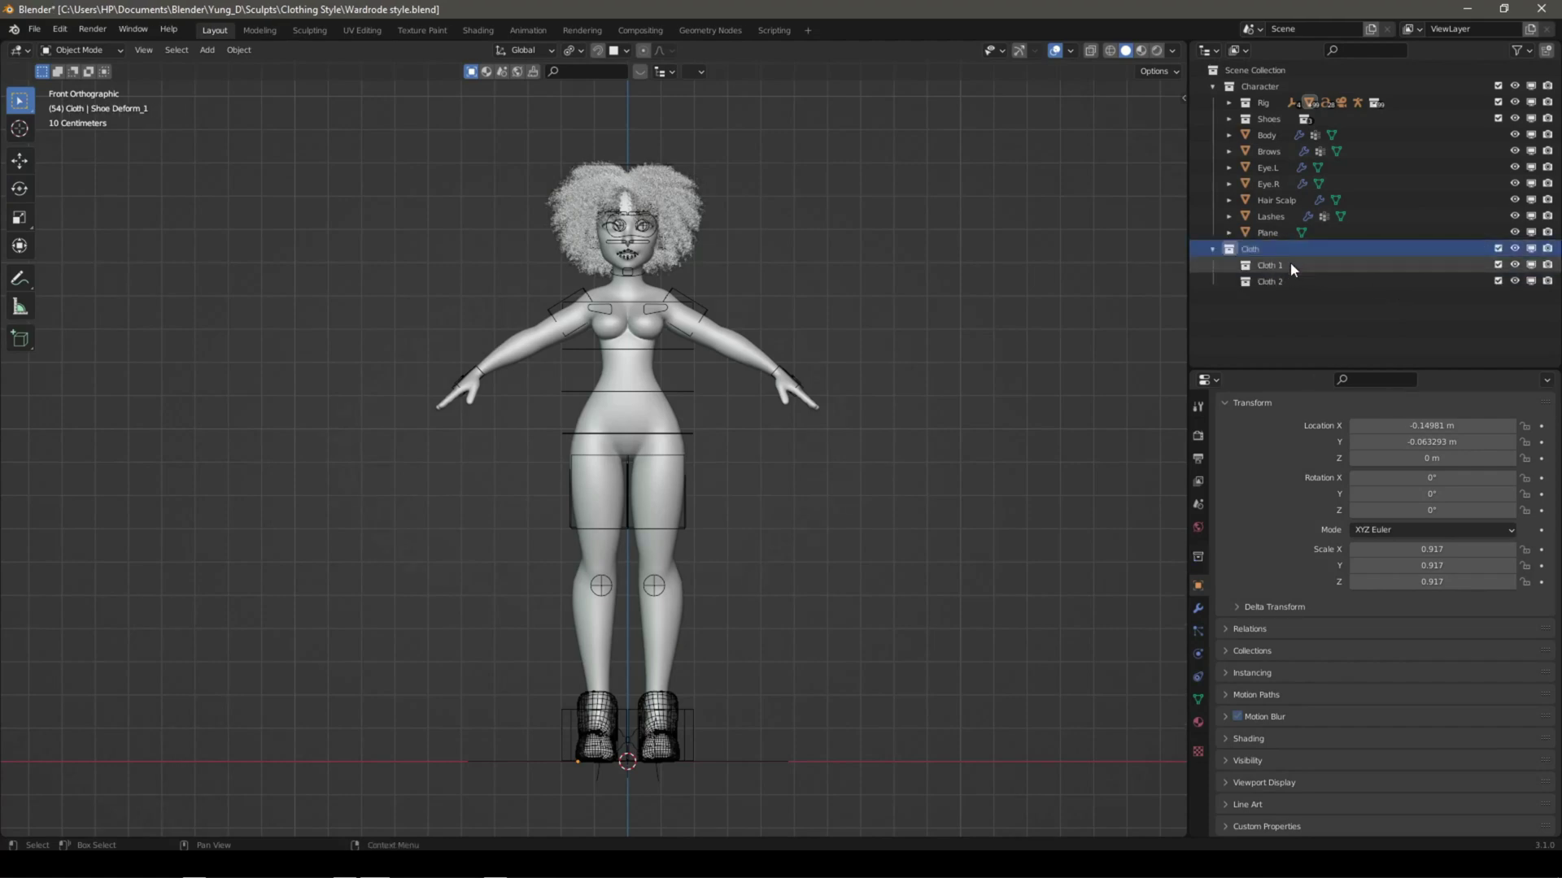
pyautogui.scroll(2, 847, 319)
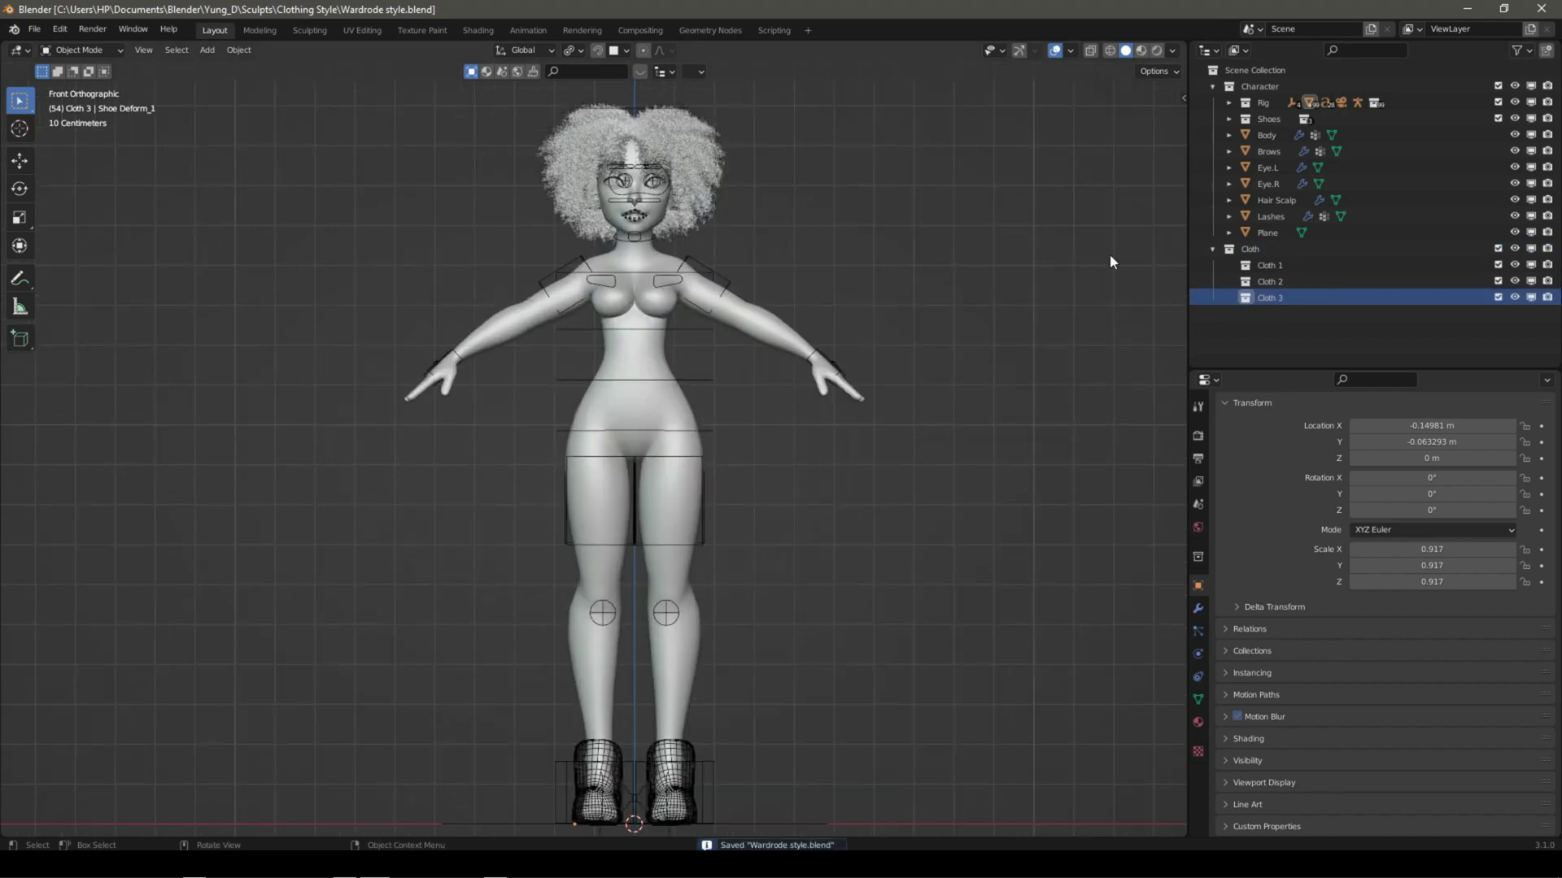
pyautogui.scroll(-2, 857, 280)
pyautogui.press('q')
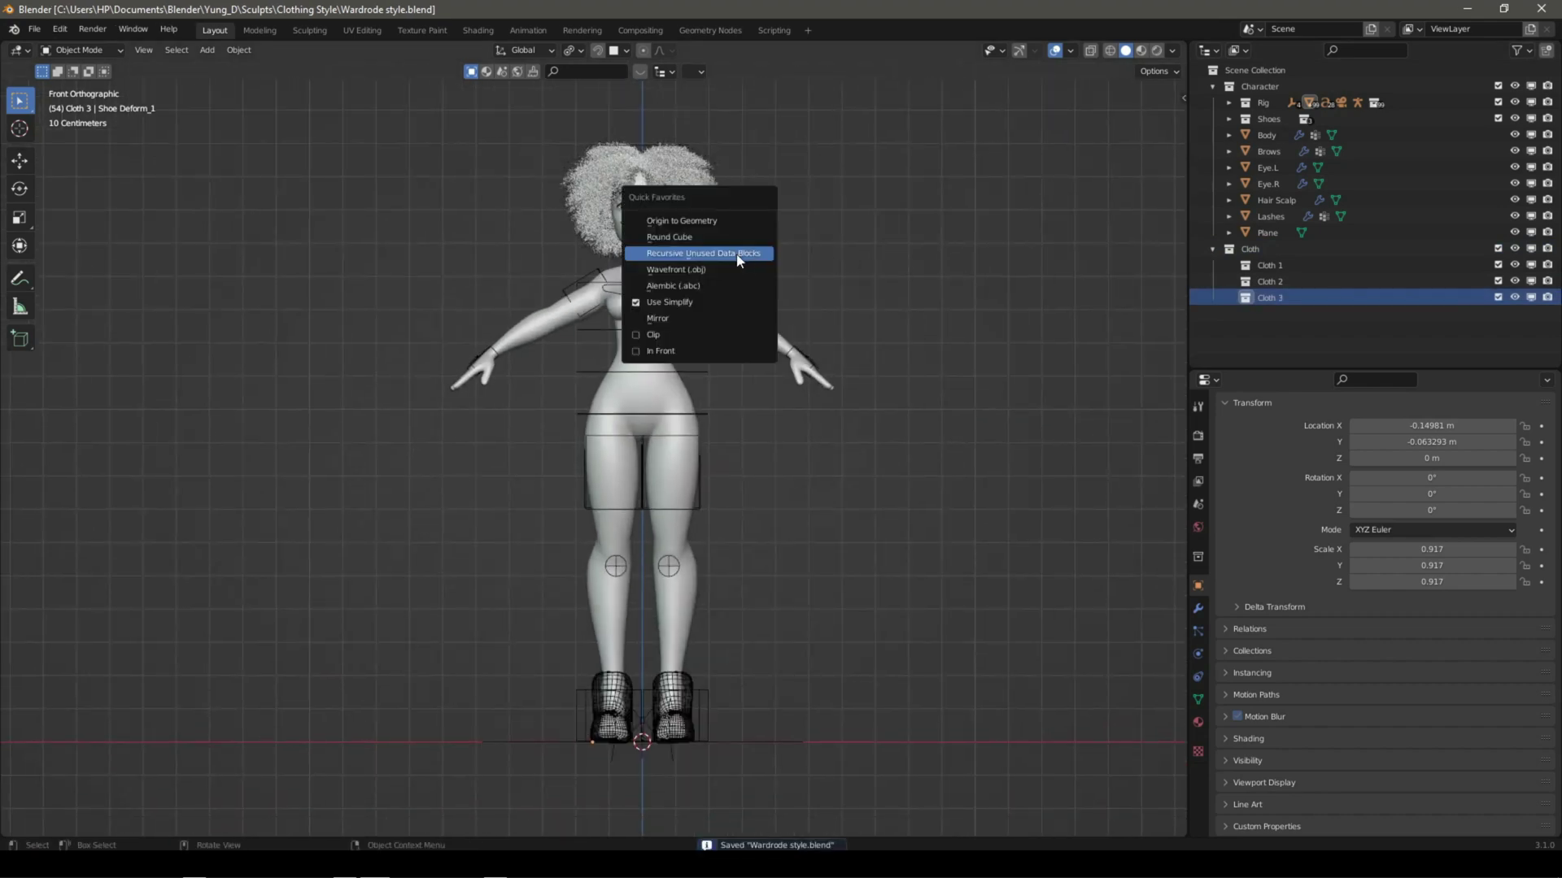
pyautogui.click(747, 255)
# - Import Cloth3_Tpose.obj as Wavefront OBJ from the Blender Imports to Marv folder
pyautogui.click(34, 31)
pyautogui.moveTo(61, 247)
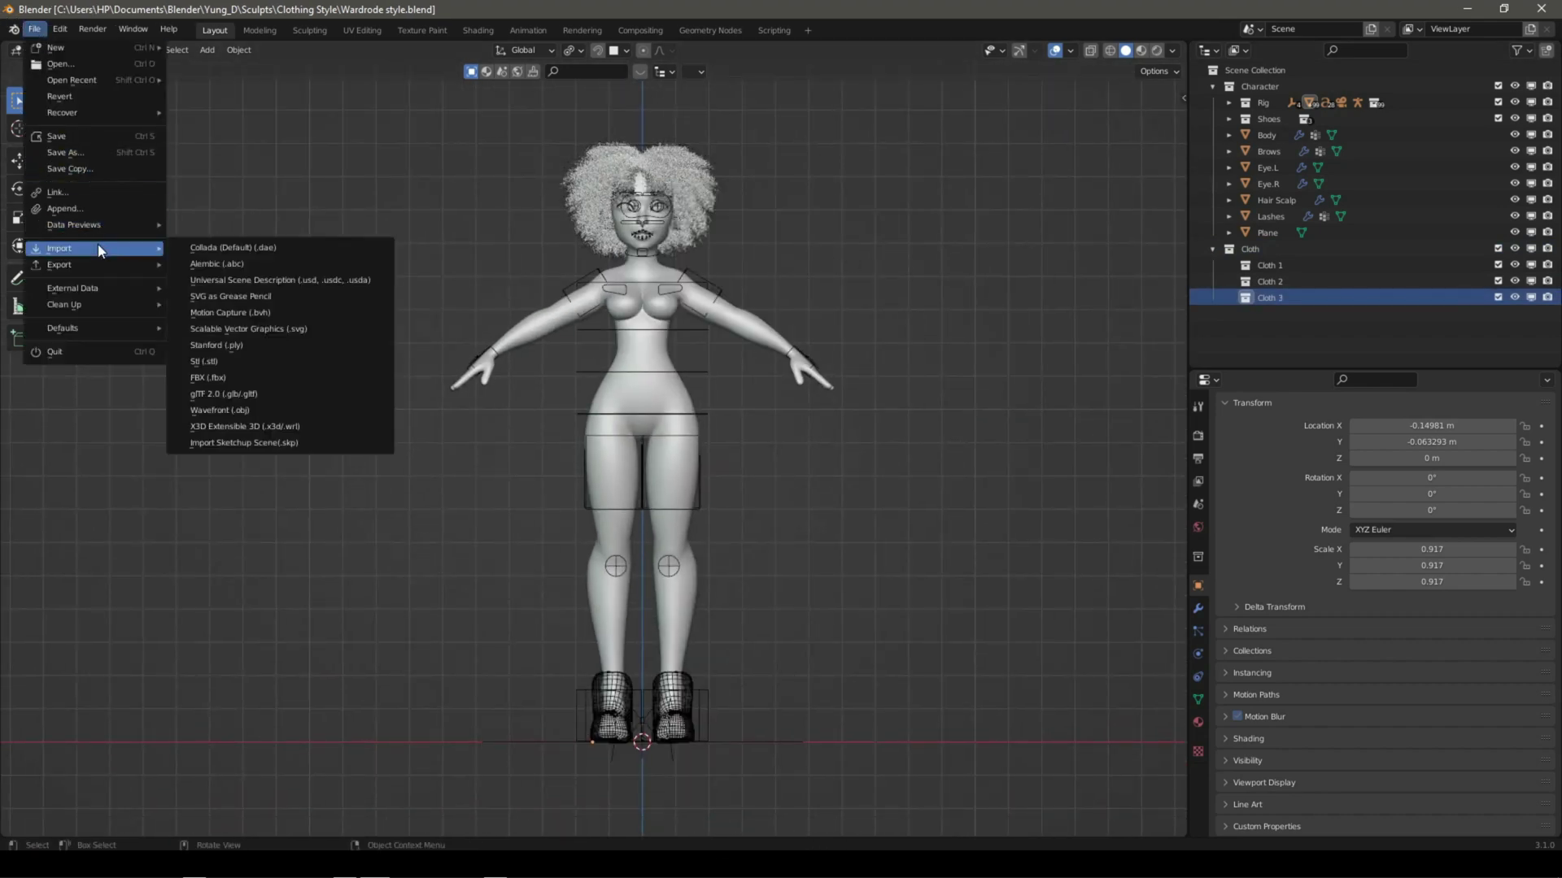
pyautogui.click(256, 413)
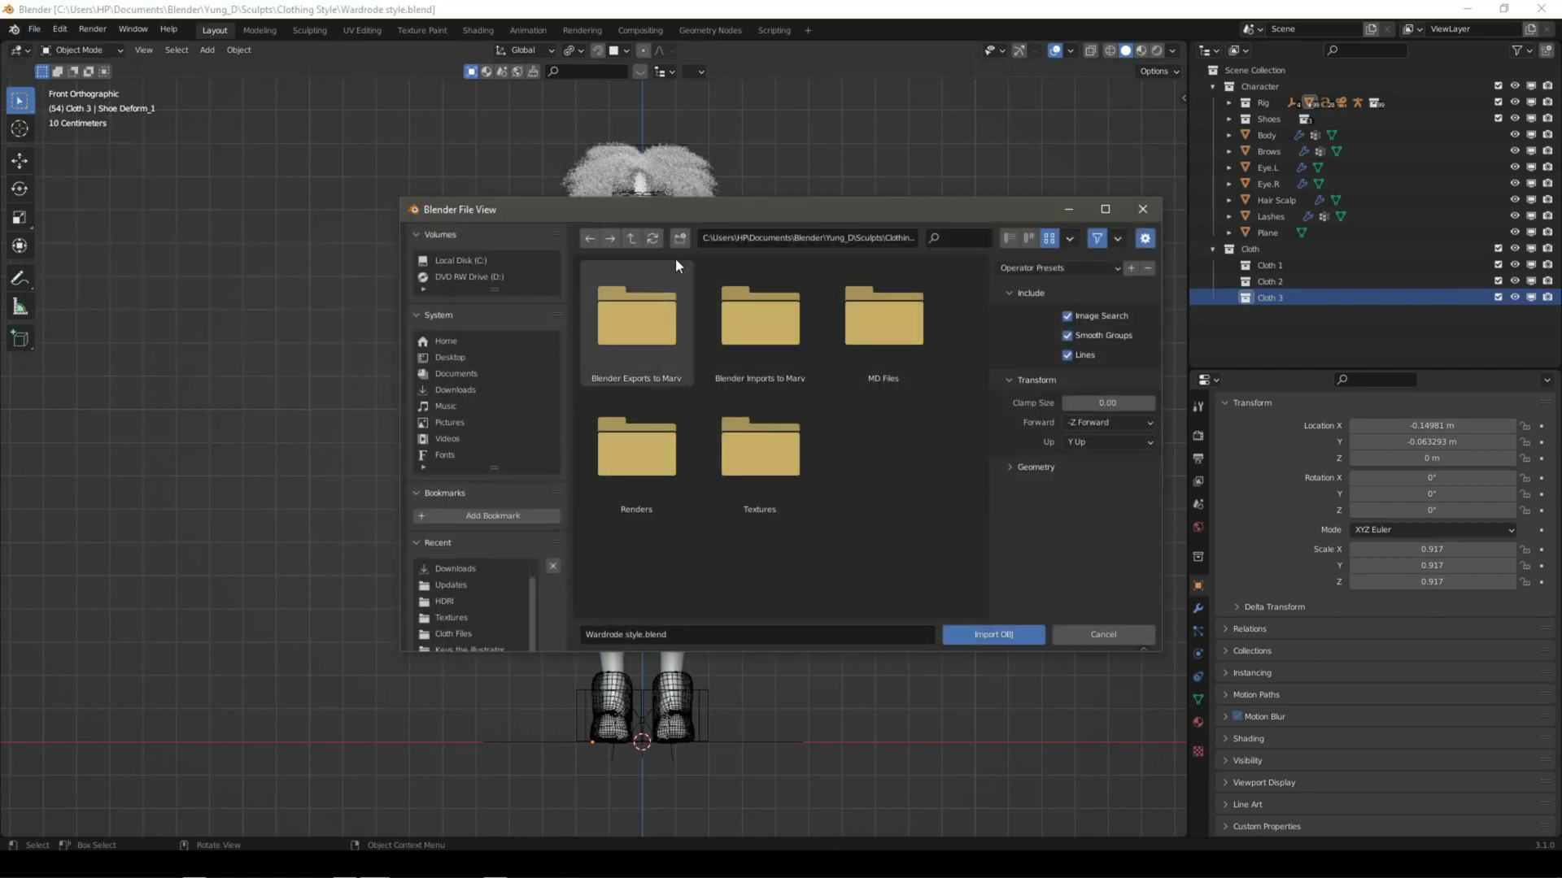
pyautogui.moveTo(682, 210); pyautogui.dragTo(514, 62)
pyautogui.doubleClick(379, 185)
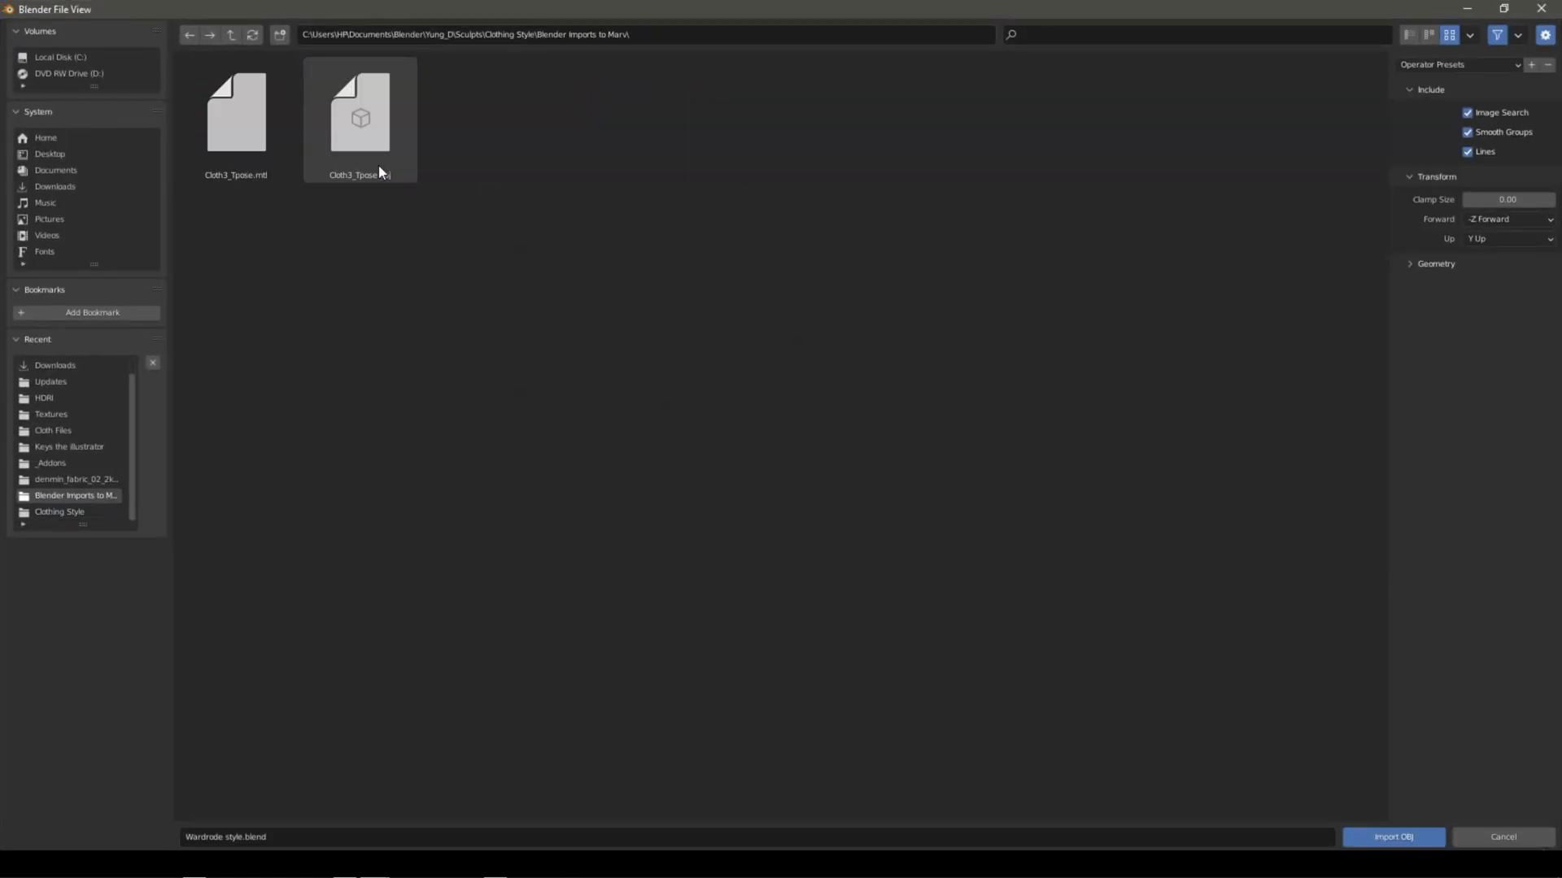
pyautogui.click(327, 154)
# - Switch to Material Preview shading and open the viewport overlay options
pyautogui.scroll(-1, 710, 236)
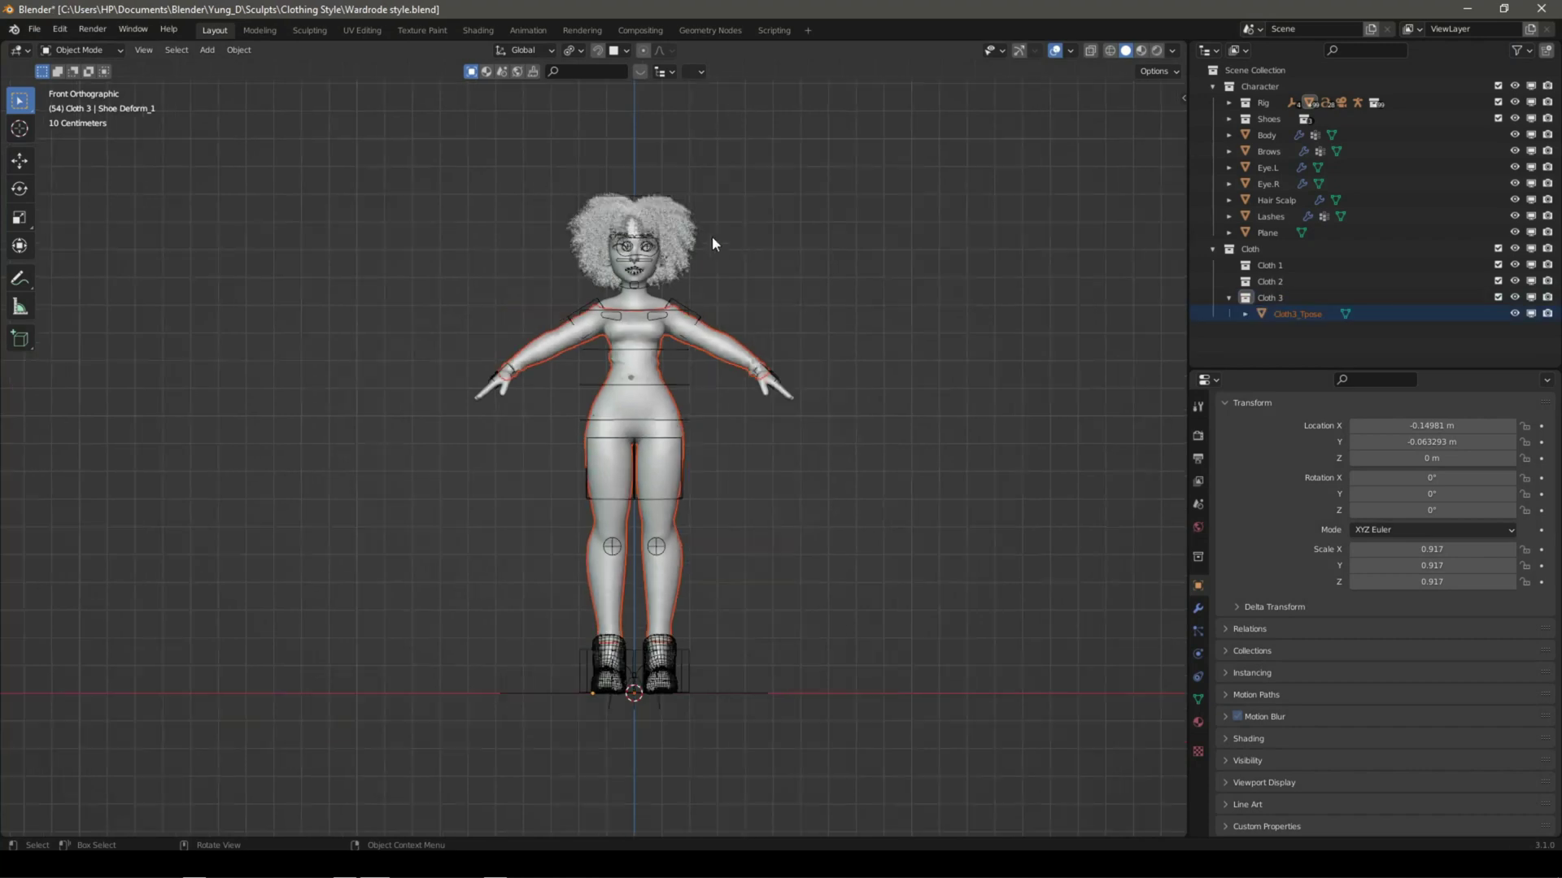
pyautogui.moveTo(761, 289); pyautogui.dragTo(712, 300, button='middle')
pyautogui.press('z')
pyautogui.scroll(2, 654, 235)
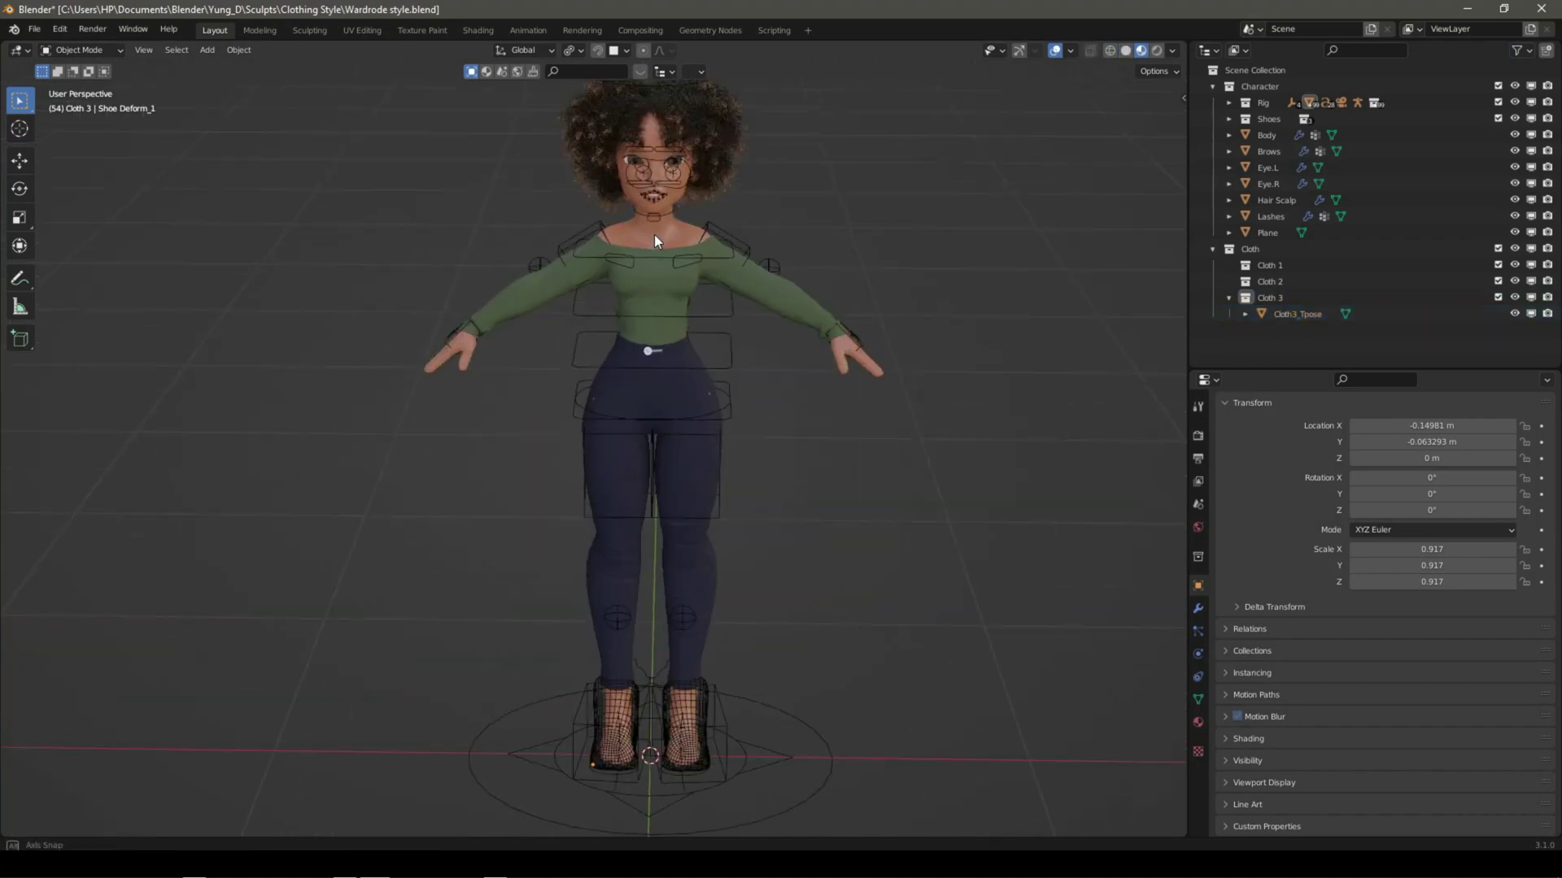
pyautogui.scroll(1, 707, 220)
pyautogui.scroll(1, 773, 228)
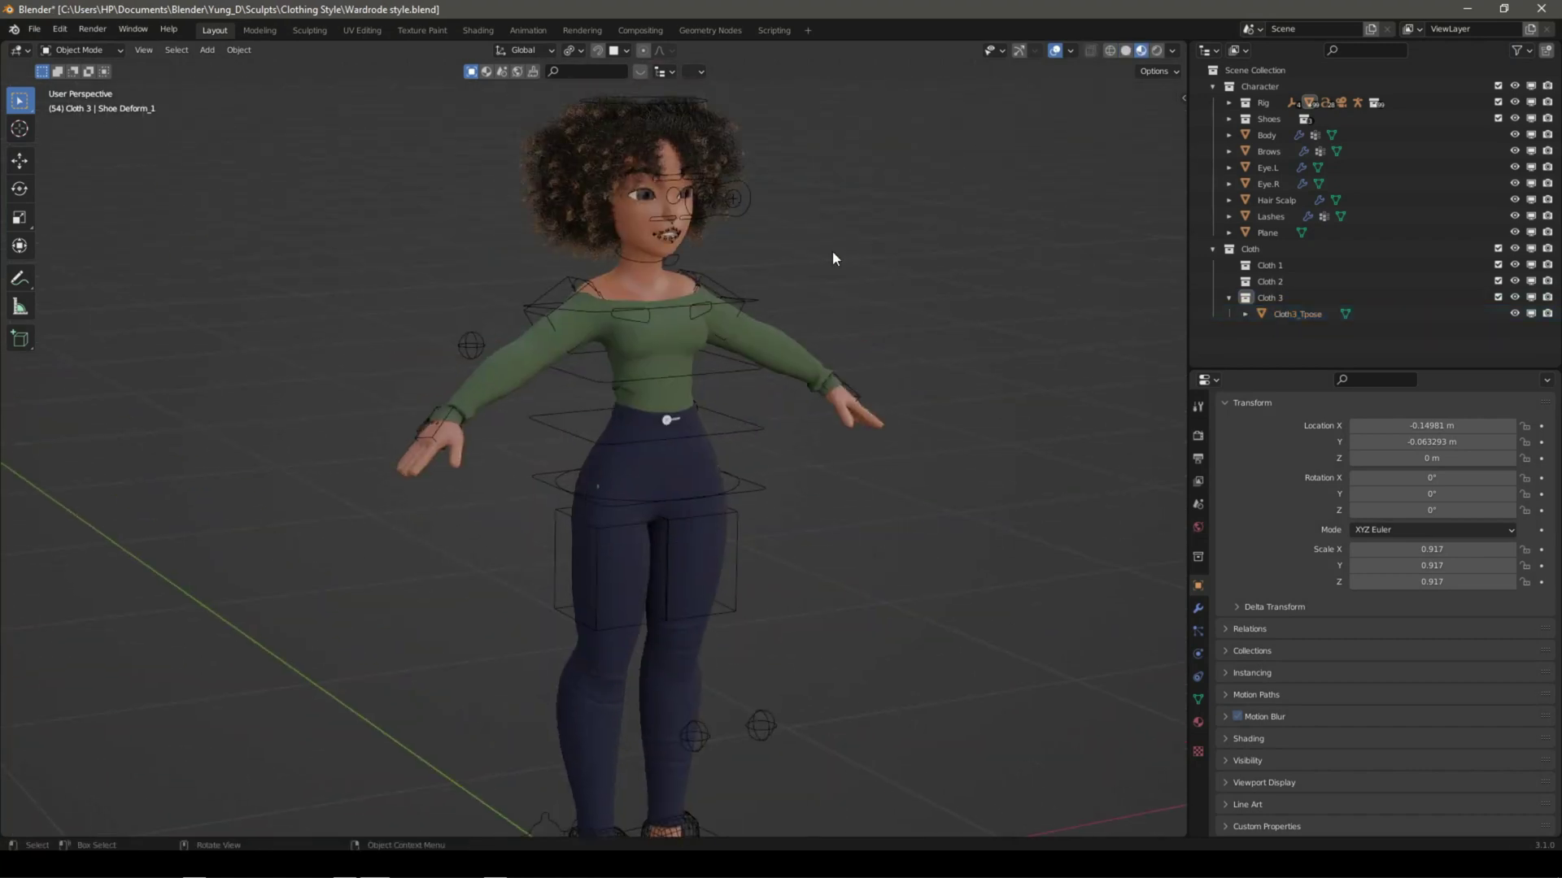
pyautogui.click(1070, 52)
pyautogui.moveTo(711, 300); pyautogui.dragTo(691, 271, button='middle')
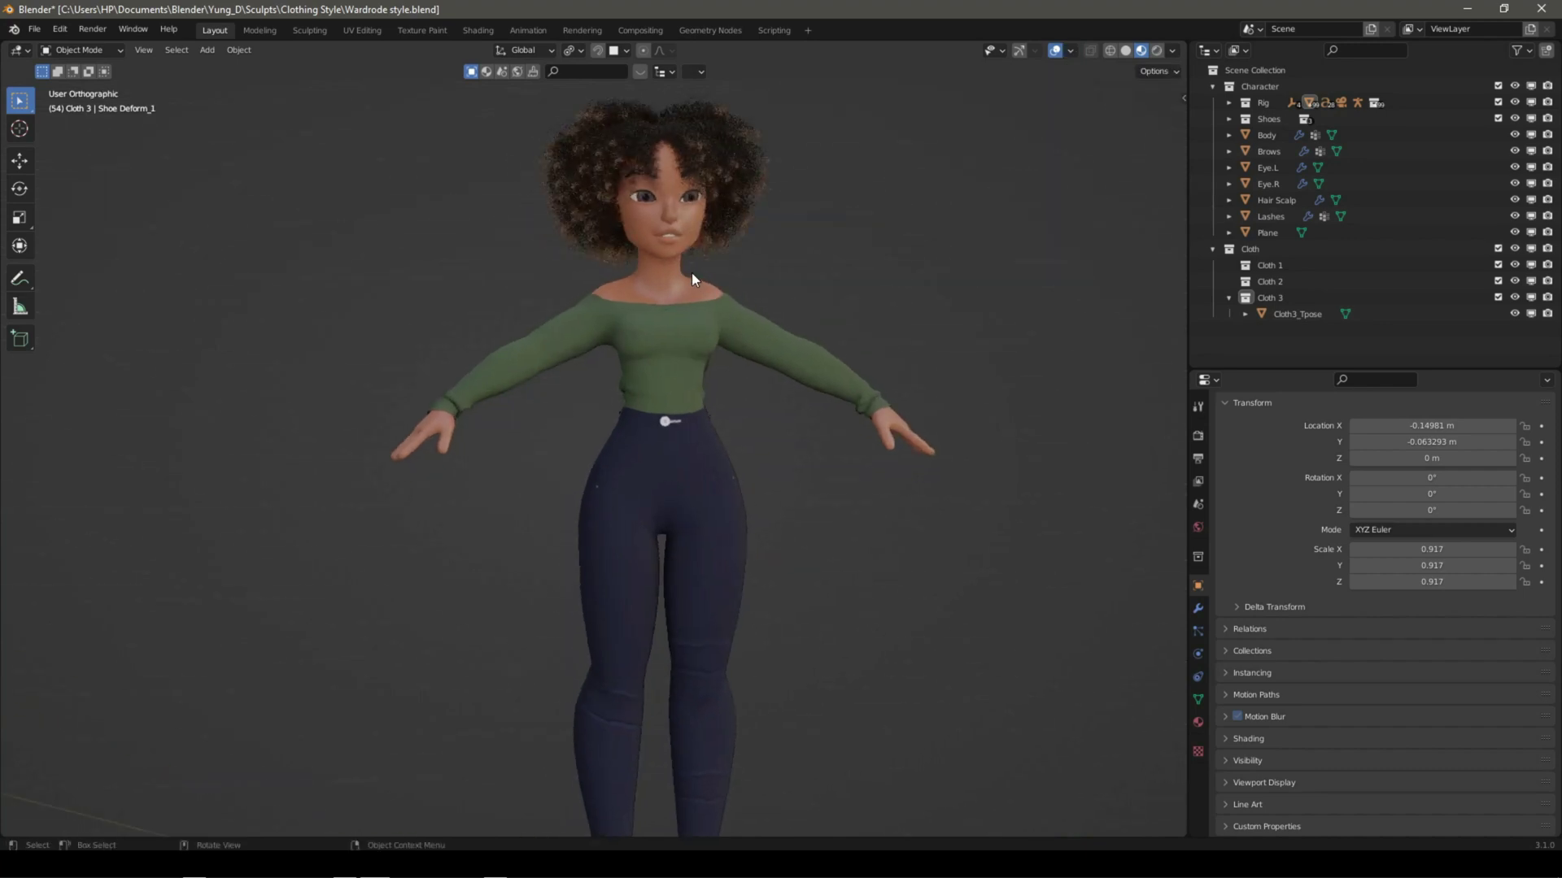
pyautogui.scroll(3, 637, 455)
# - Switch to orthographic view, frame the legs and select the imported Cloth3_Tpose clothing
pyautogui.press('KP_5')
pyautogui.scroll(1, 623, 537)
pyautogui.keyDown('shift'); pyautogui.moveTo(625, 543); pyautogui.dragTo(690, 437, button='middle'); pyautogui.keyUp('shift')
pyautogui.scroll(-1, 690, 436)
pyautogui.scroll(3, 733, 404)
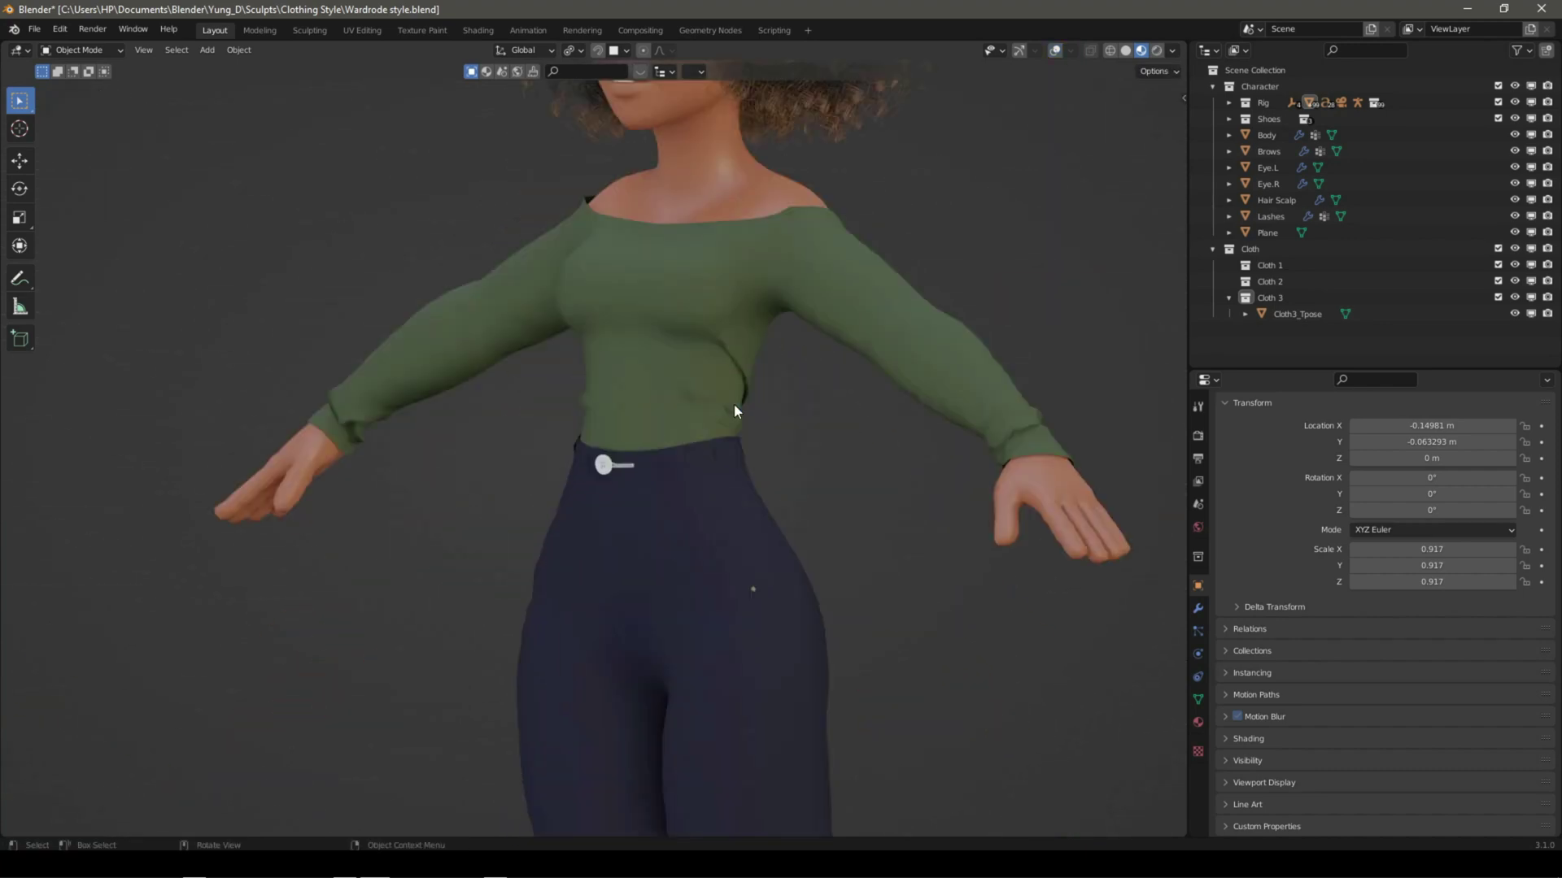
pyautogui.scroll(-2, 704, 295)
pyautogui.click(682, 293)
pyautogui.scroll(-1, 682, 290)
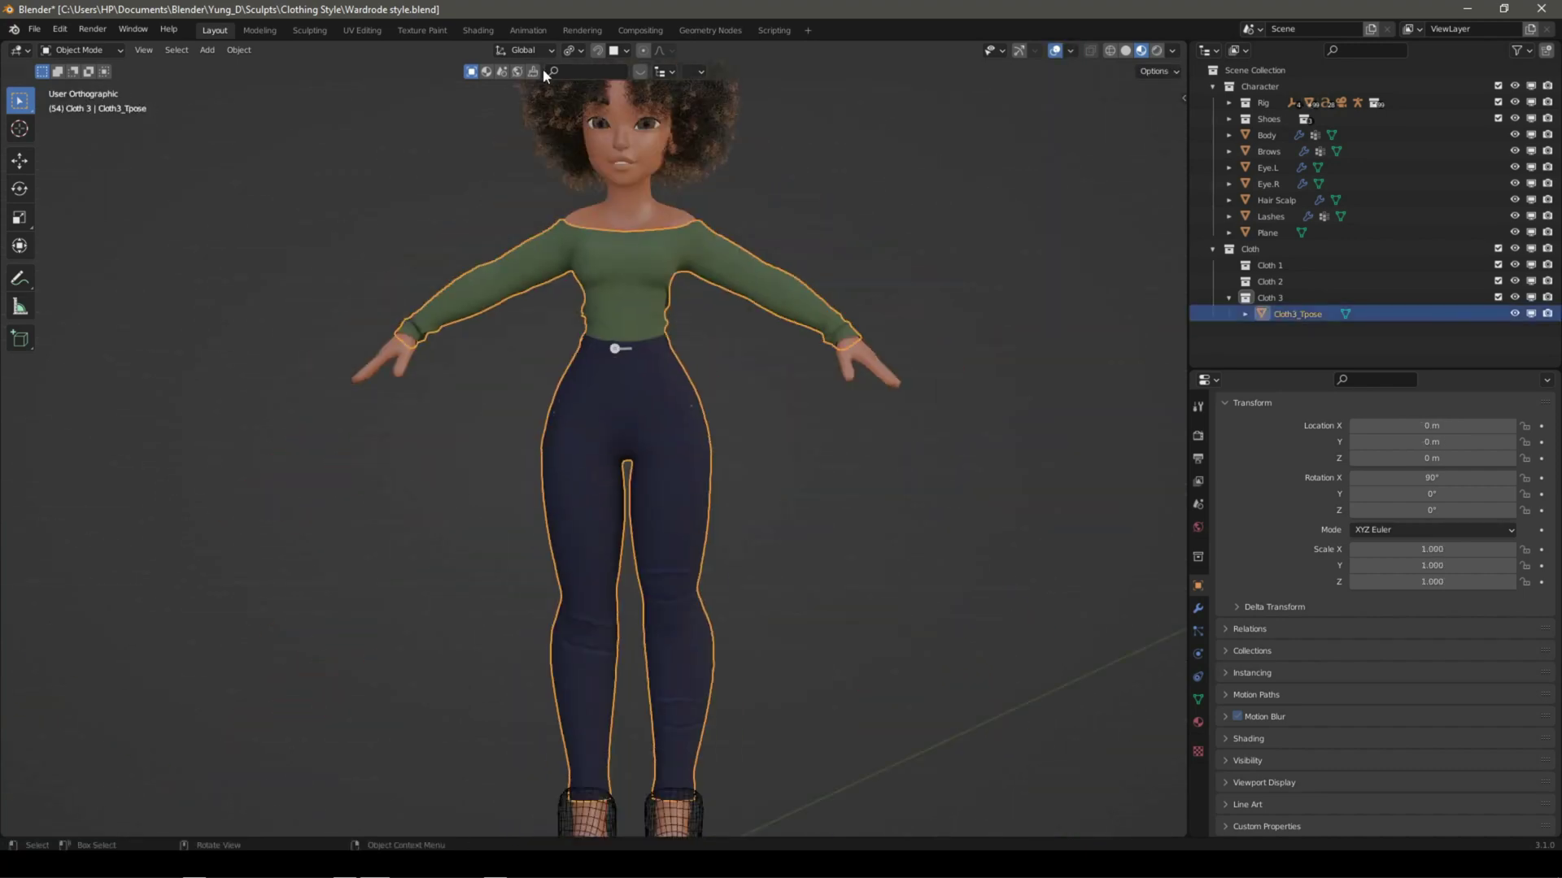
# - In the Shading workspace, duplicate the Image Texture node below the original and clear its diffuse image
pyautogui.click(487, 30)
pyautogui.scroll(-3, 903, 655)
pyautogui.scroll(-3, 838, 618)
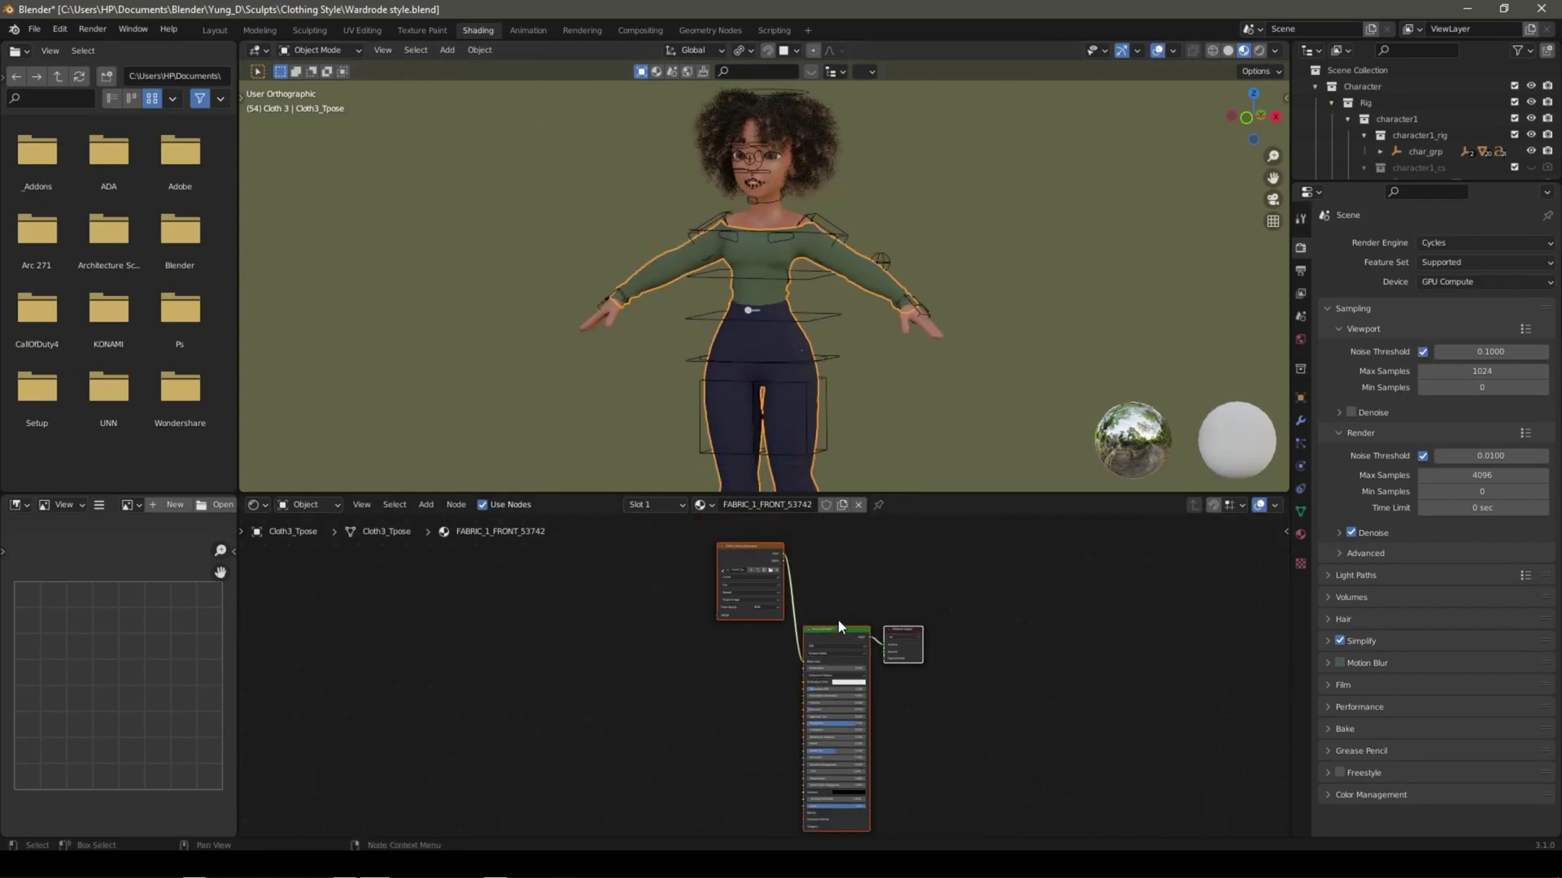
pyautogui.scroll(1, 838, 618)
pyautogui.scroll(1, 831, 628)
pyautogui.moveTo(825, 564)
pyautogui.mouseDown()
pyautogui.moveTo(826, 720)
pyautogui.moveTo(866, 599)
pyautogui.mouseUp()
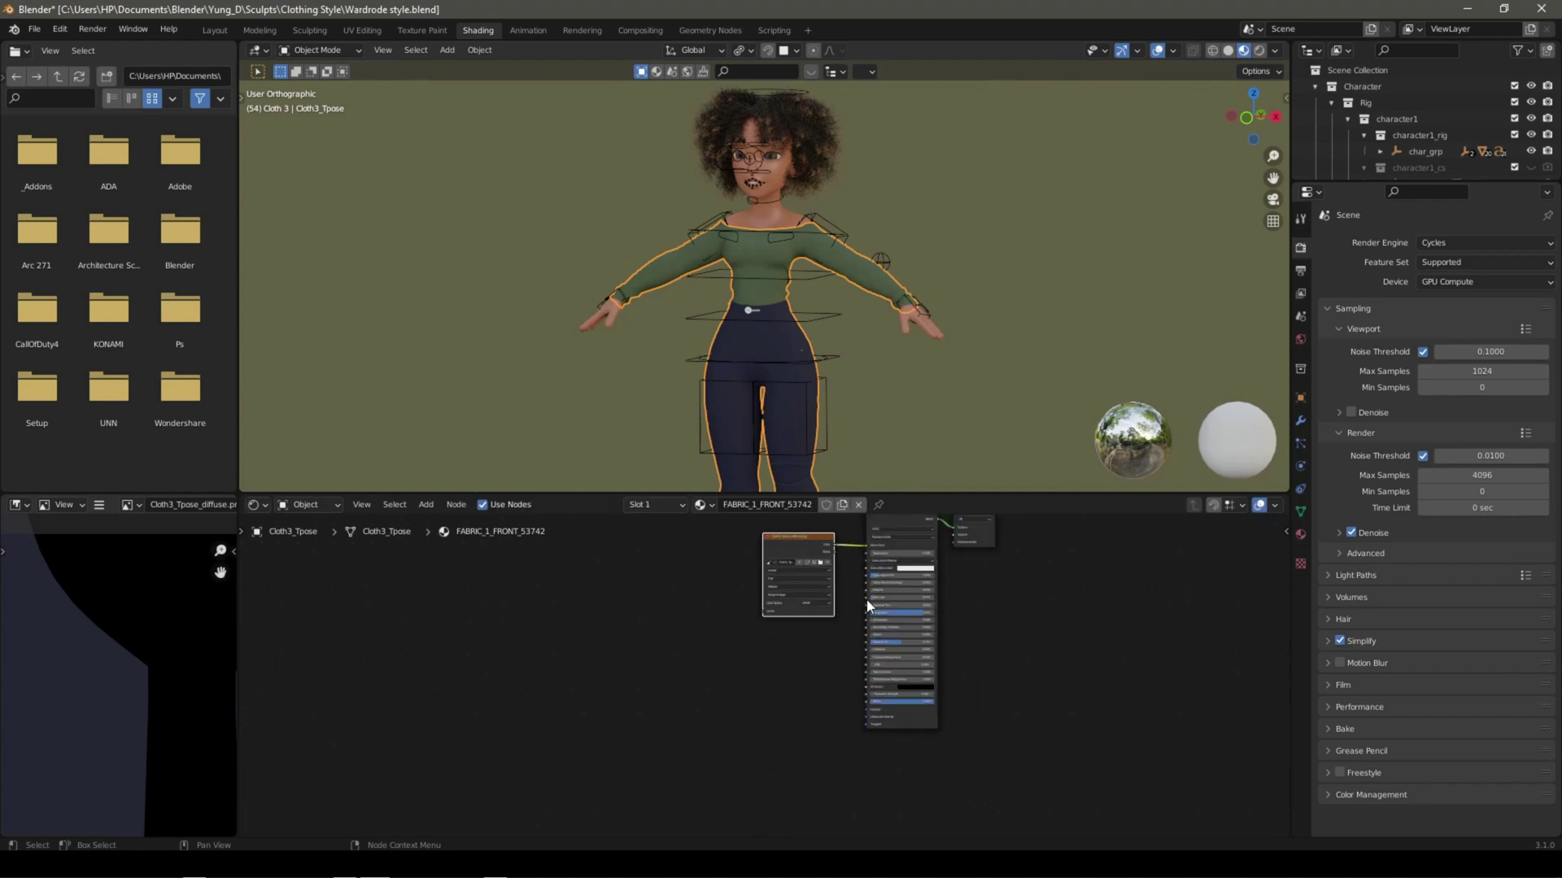
pyautogui.scroll(2, 866, 599)
pyautogui.hotkey('shift', 'd')
pyautogui.click(798, 706)
pyautogui.scroll(2, 793, 692)
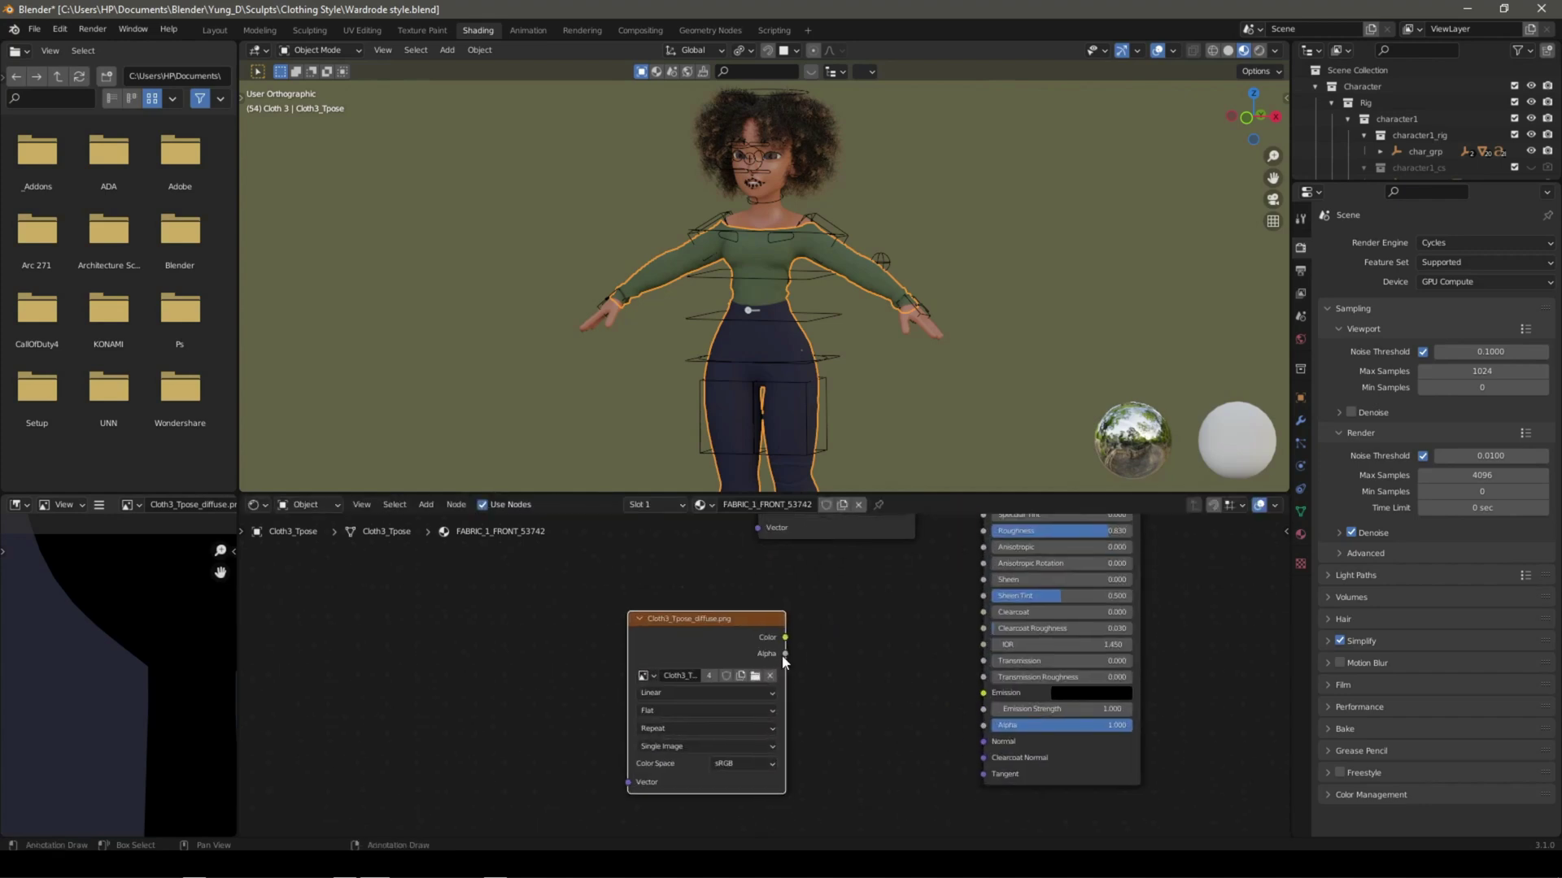
pyautogui.click(1300, 534)
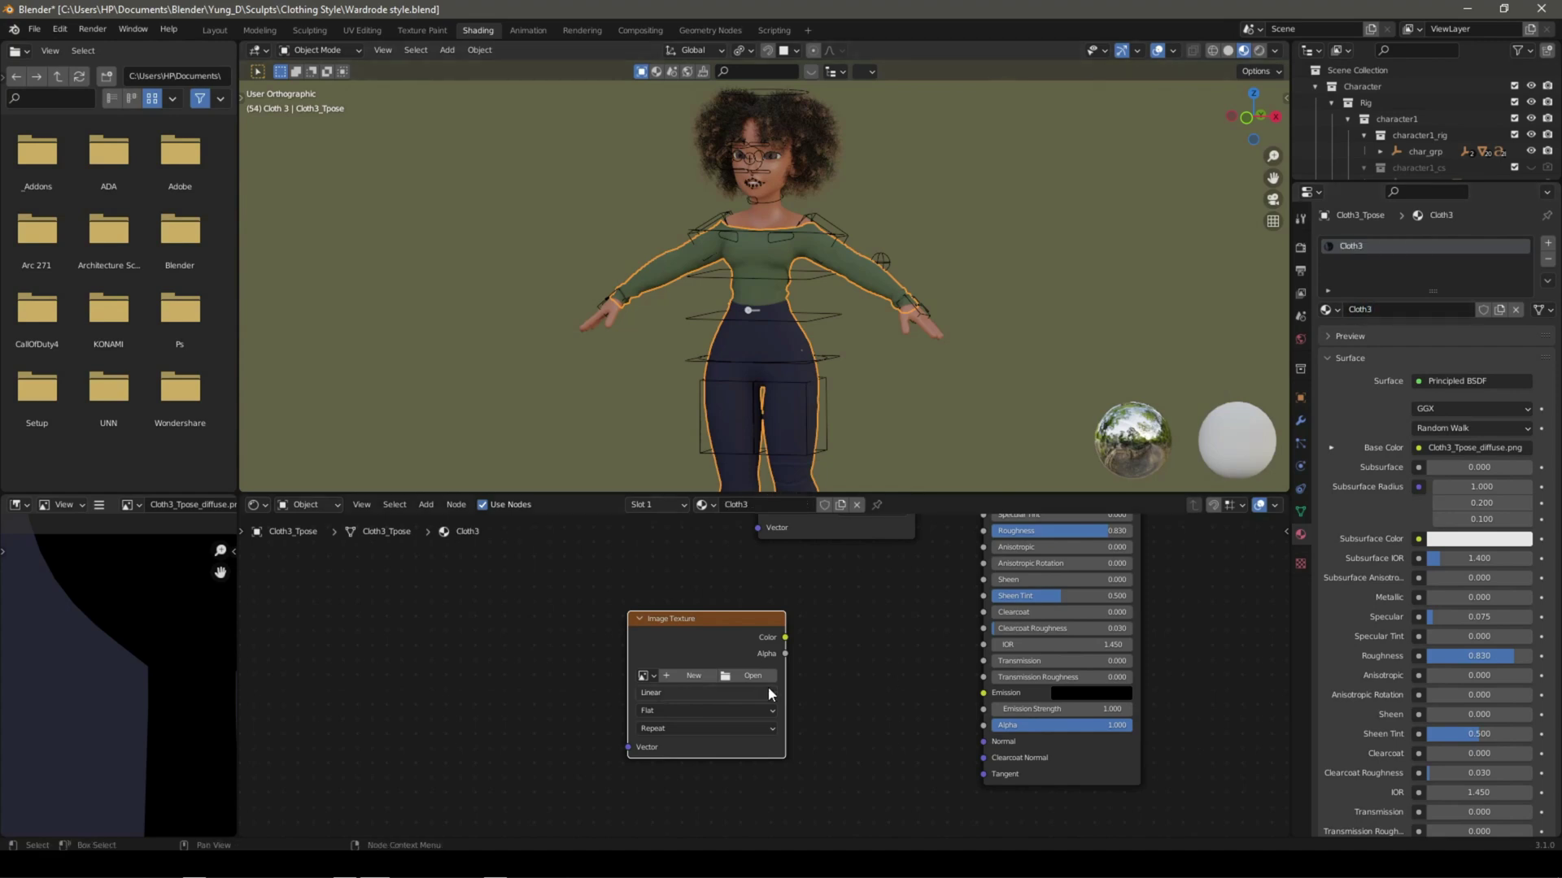
# - Purge the unused data-blocks from the file with the purge command
pyautogui.press('F3')
pyautogui.write('purge')
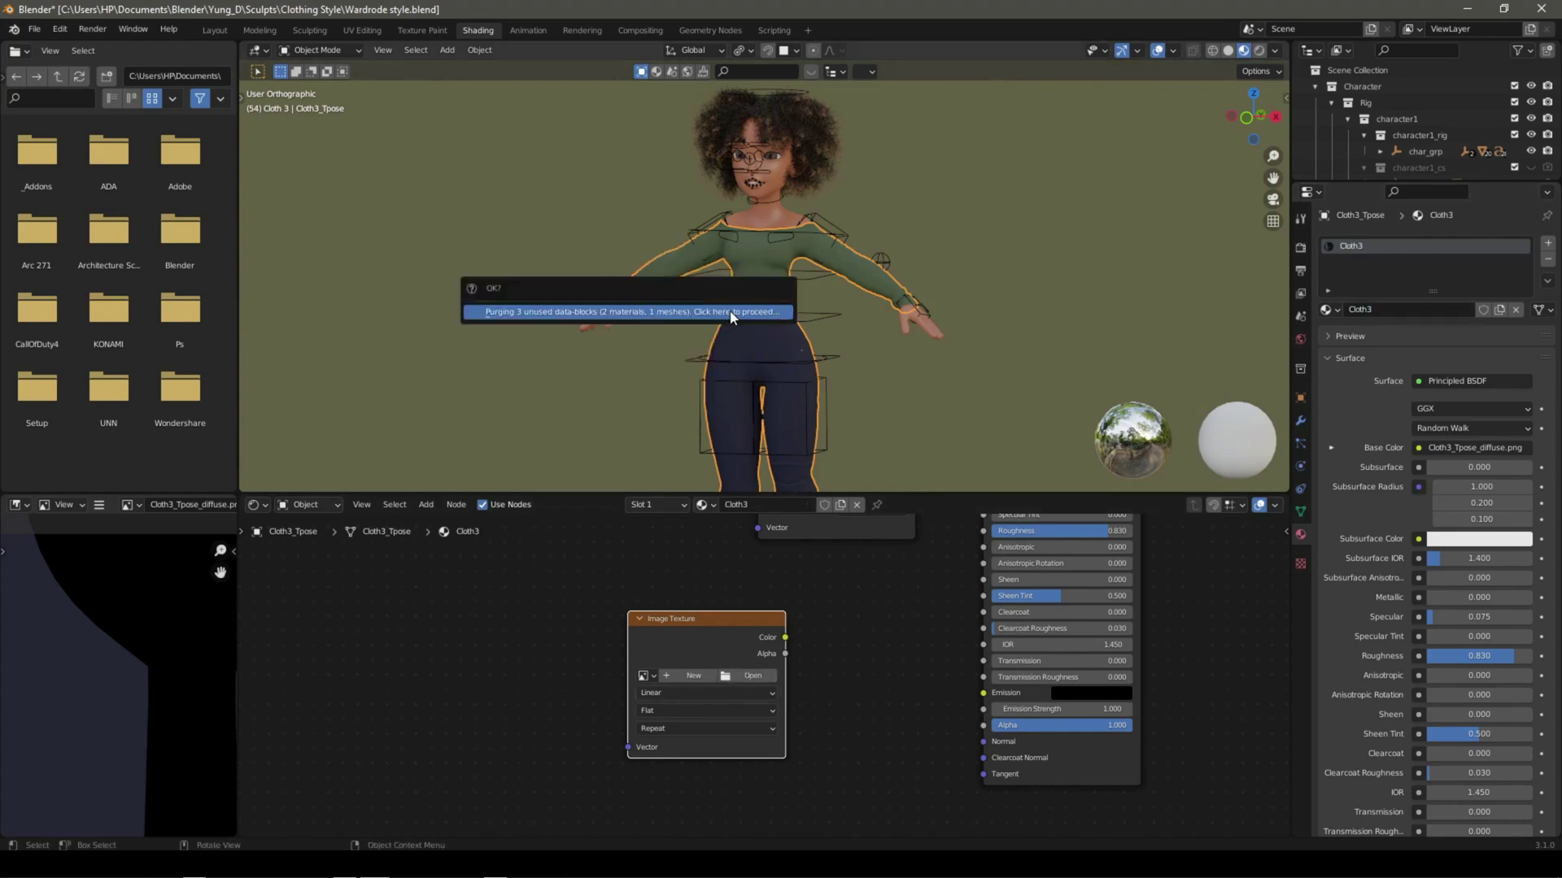
pyautogui.press('Return')
pyautogui.click(743, 675)
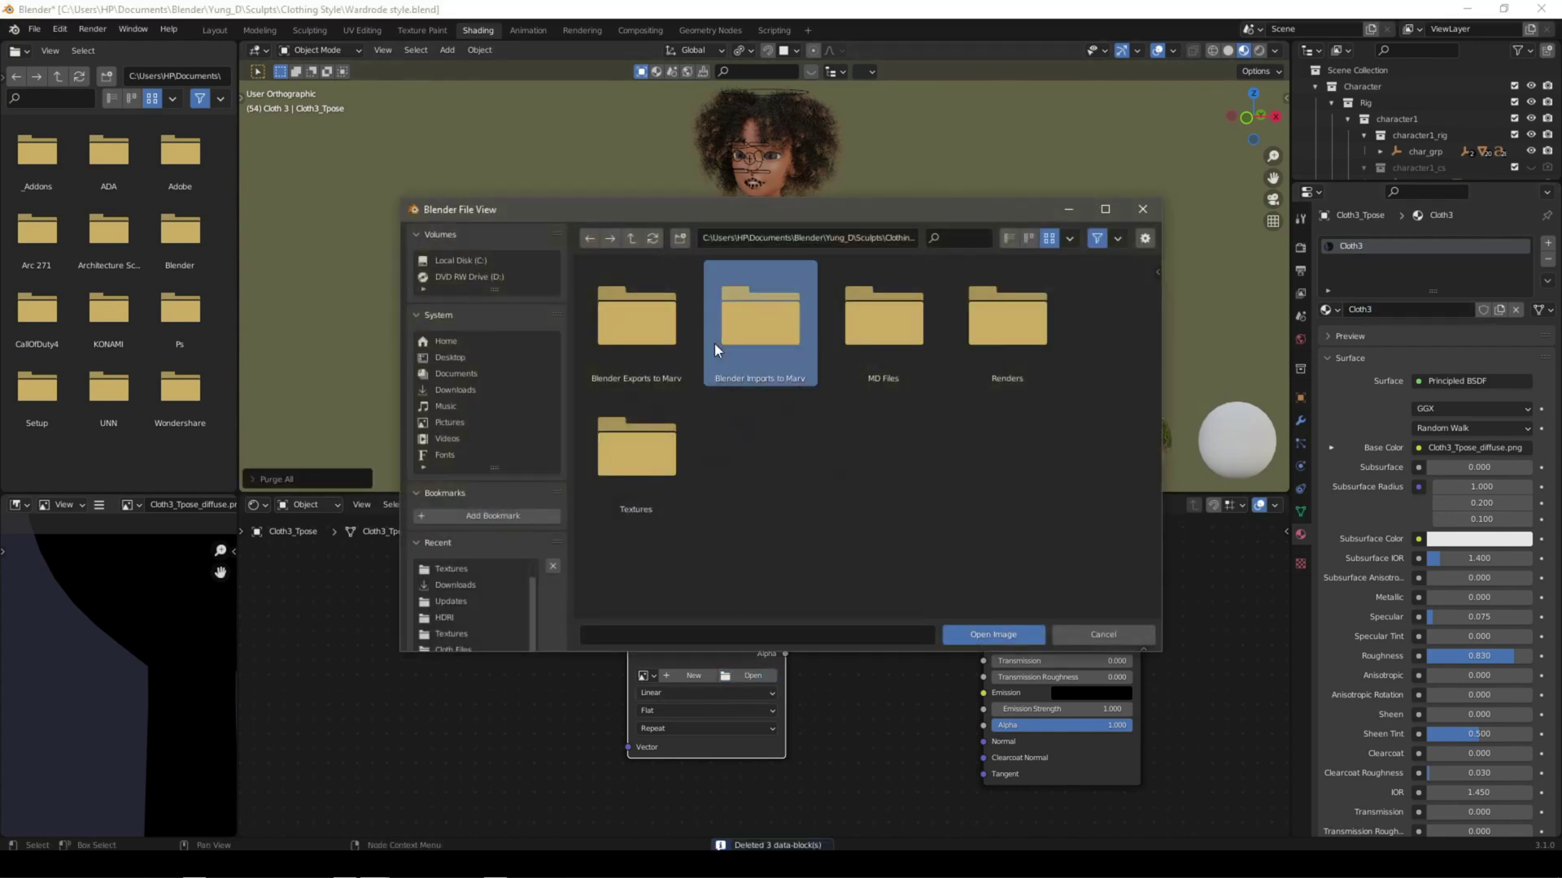
# - Load Cloth3_Tpose_normal.png into the copied node and feed it through a Normal Map into Principled BSDF Normal
pyautogui.doubleClick(714, 343)
pyautogui.moveTo(784, 637); pyautogui.dragTo(794, 634)
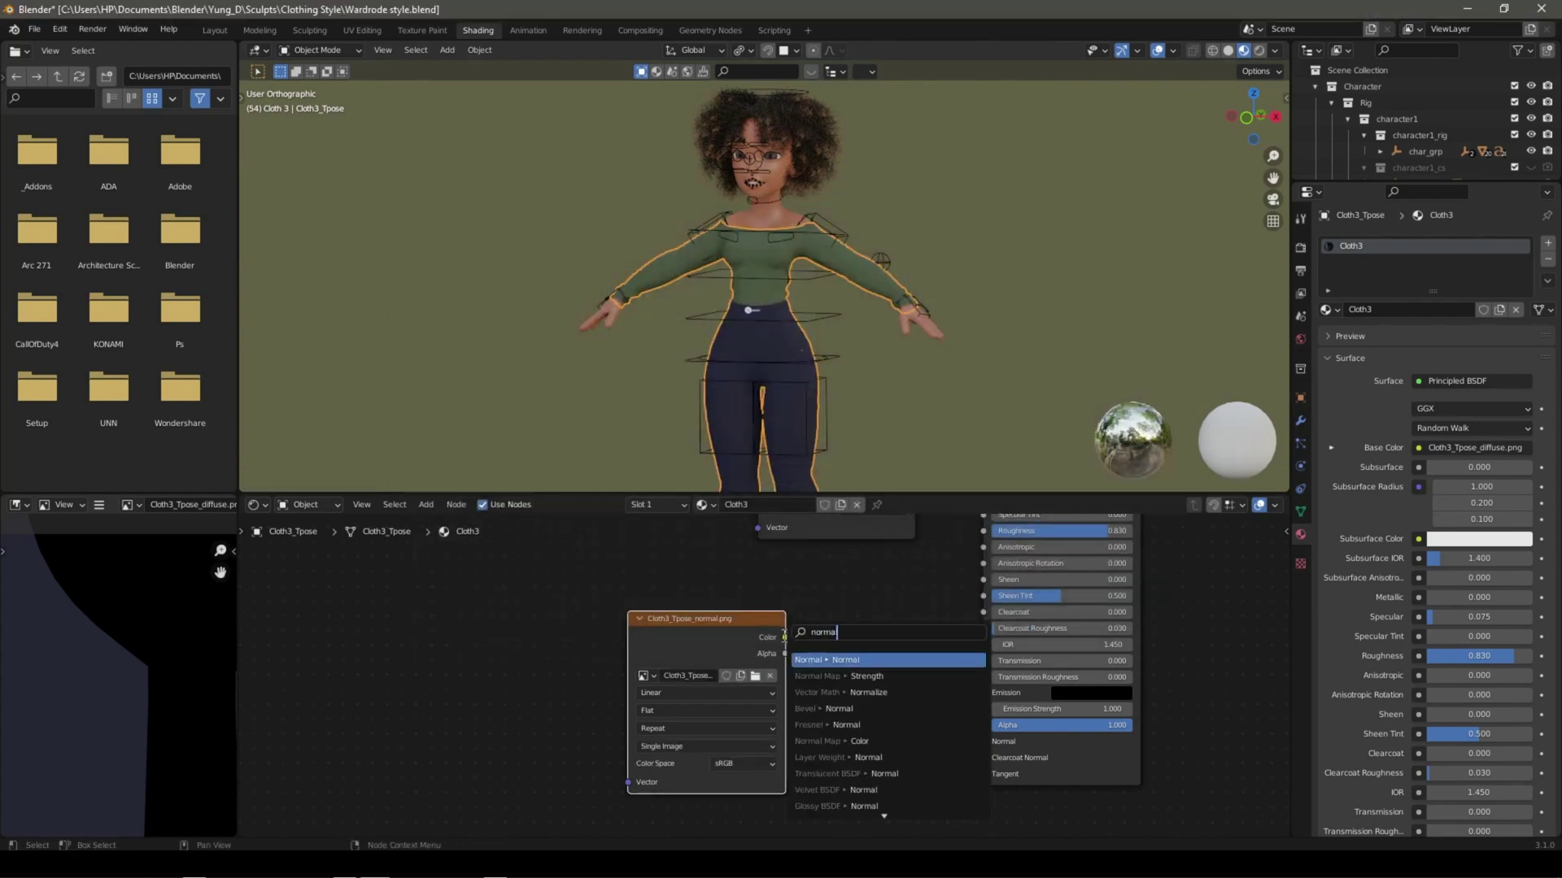
pyautogui.click(838, 676)
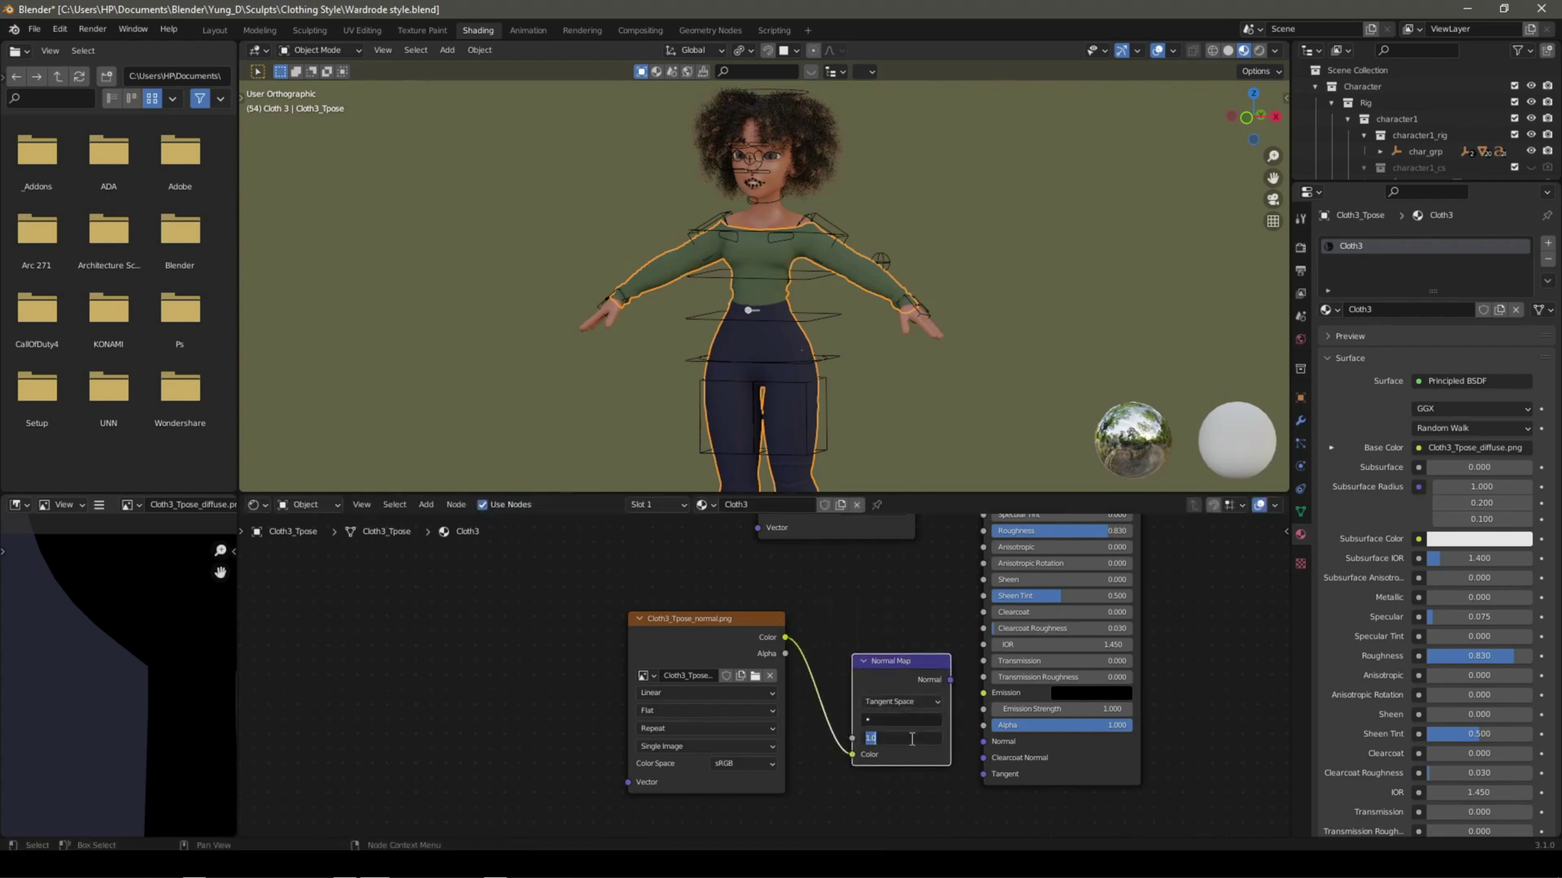
pyautogui.moveTo(960, 713); pyautogui.dragTo(983, 741)
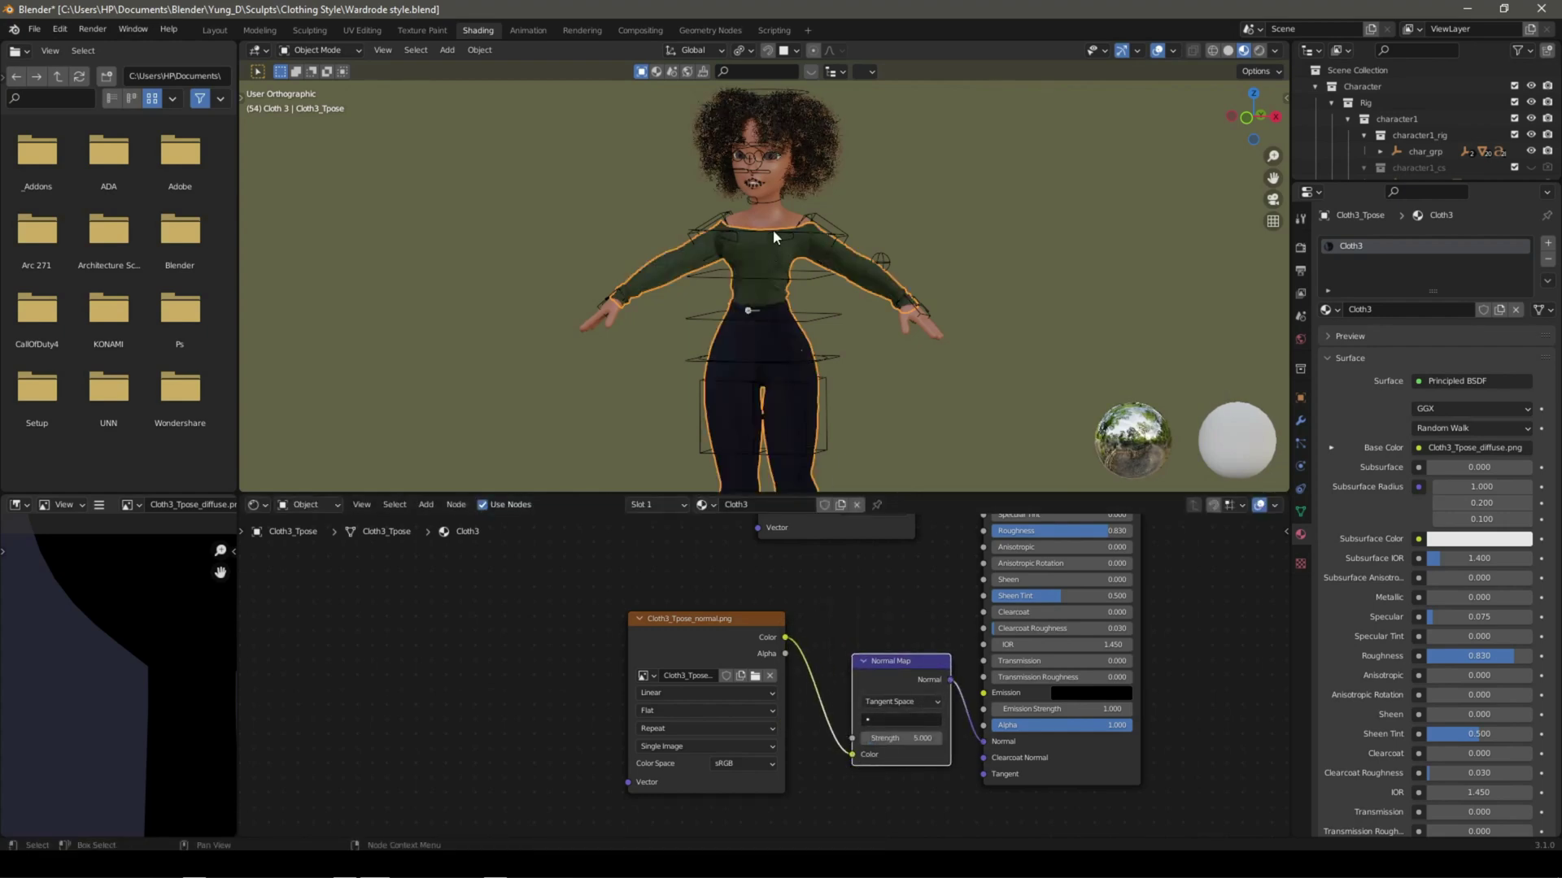
pyautogui.scroll(3, 773, 229)
pyautogui.scroll(2, 826, 188)
# - Set the normal image's color space to Non-Color, then review the character and shader inputs
pyautogui.click(756, 764)
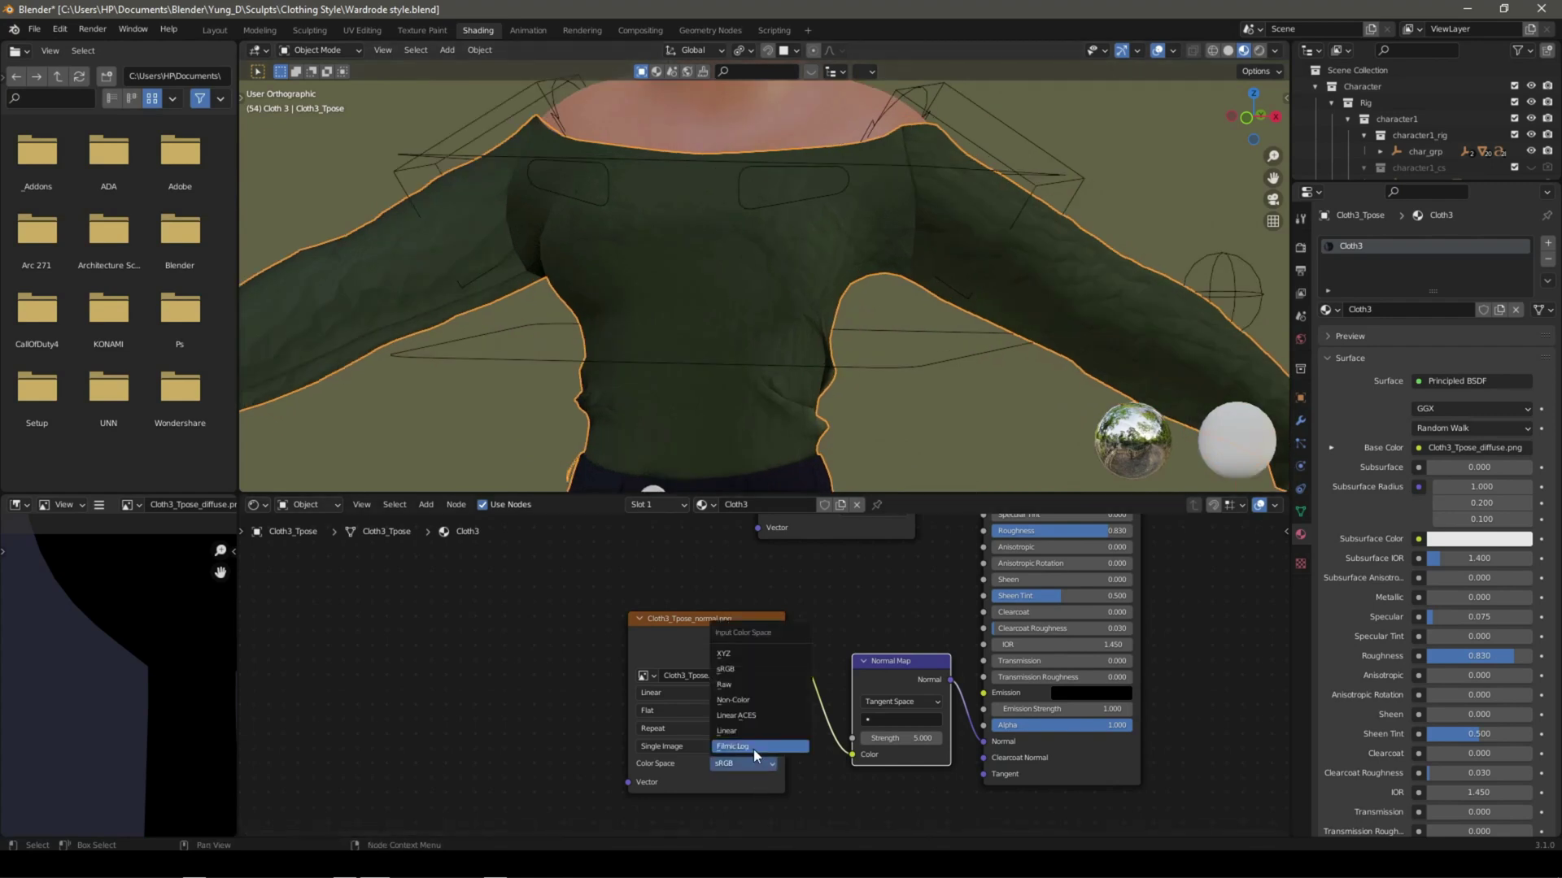
pyautogui.click(748, 701)
pyautogui.scroll(-1, 900, 118)
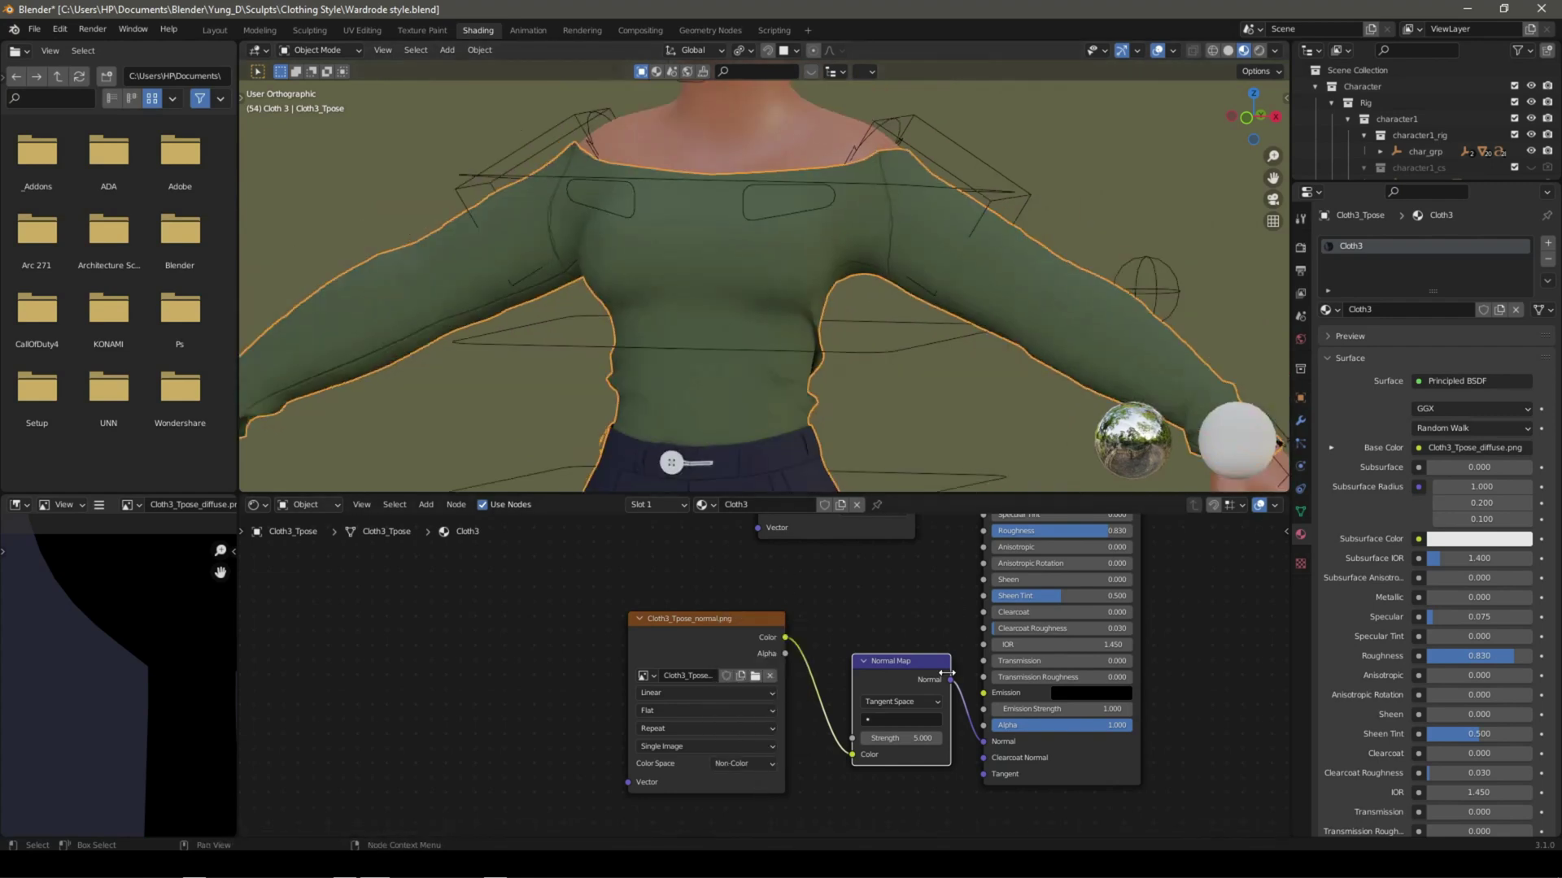
pyautogui.scroll(-3, 920, 326)
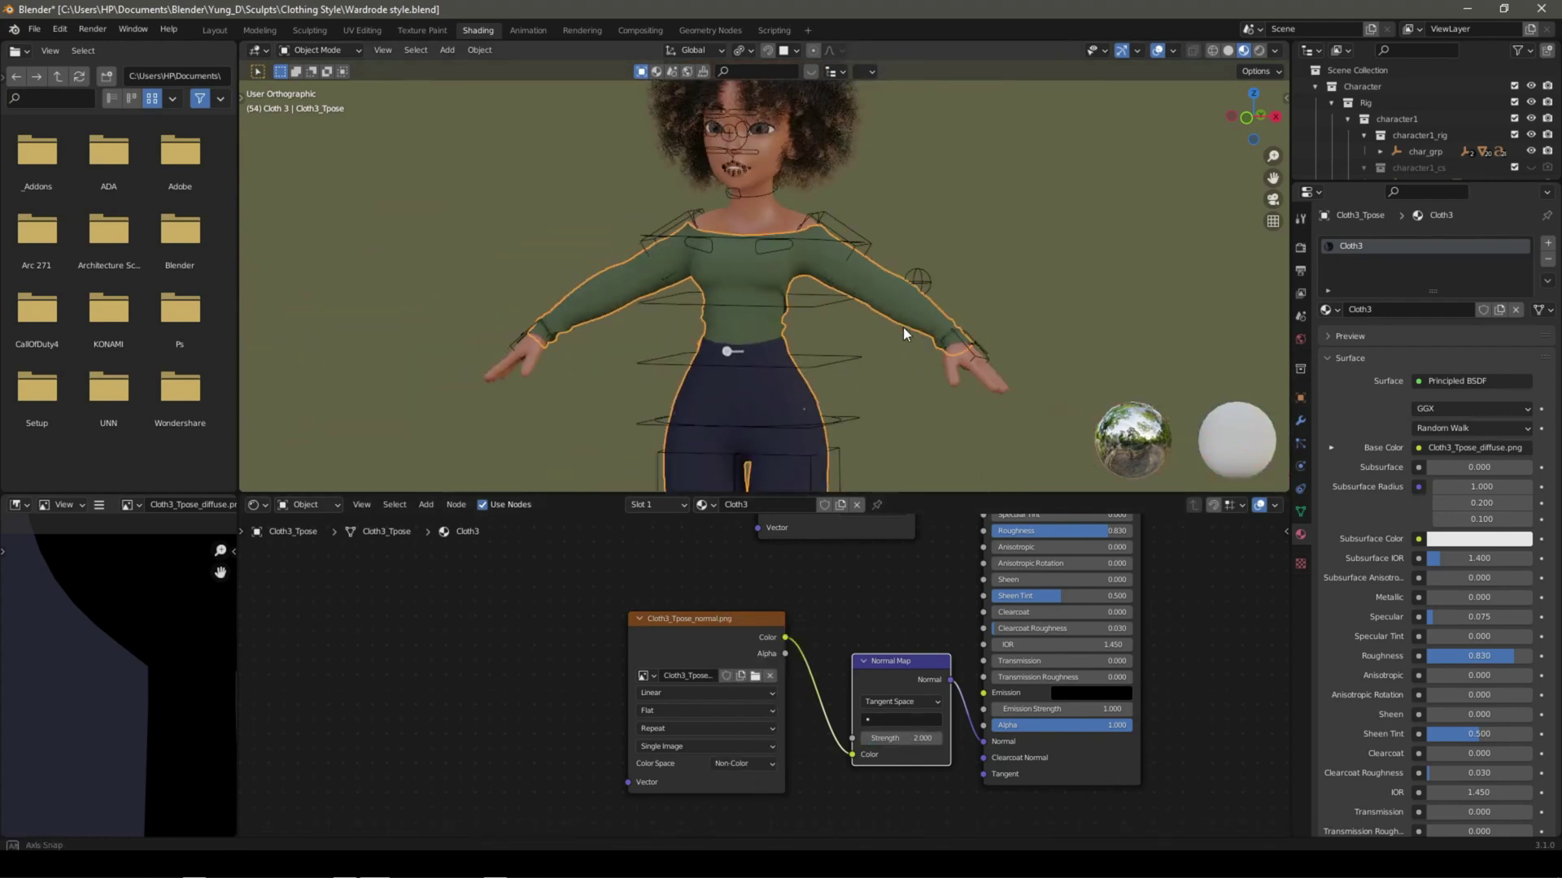
pyautogui.scroll(3, 984, 213)
pyautogui.scroll(3, 955, 251)
pyautogui.scroll(-2, 944, 237)
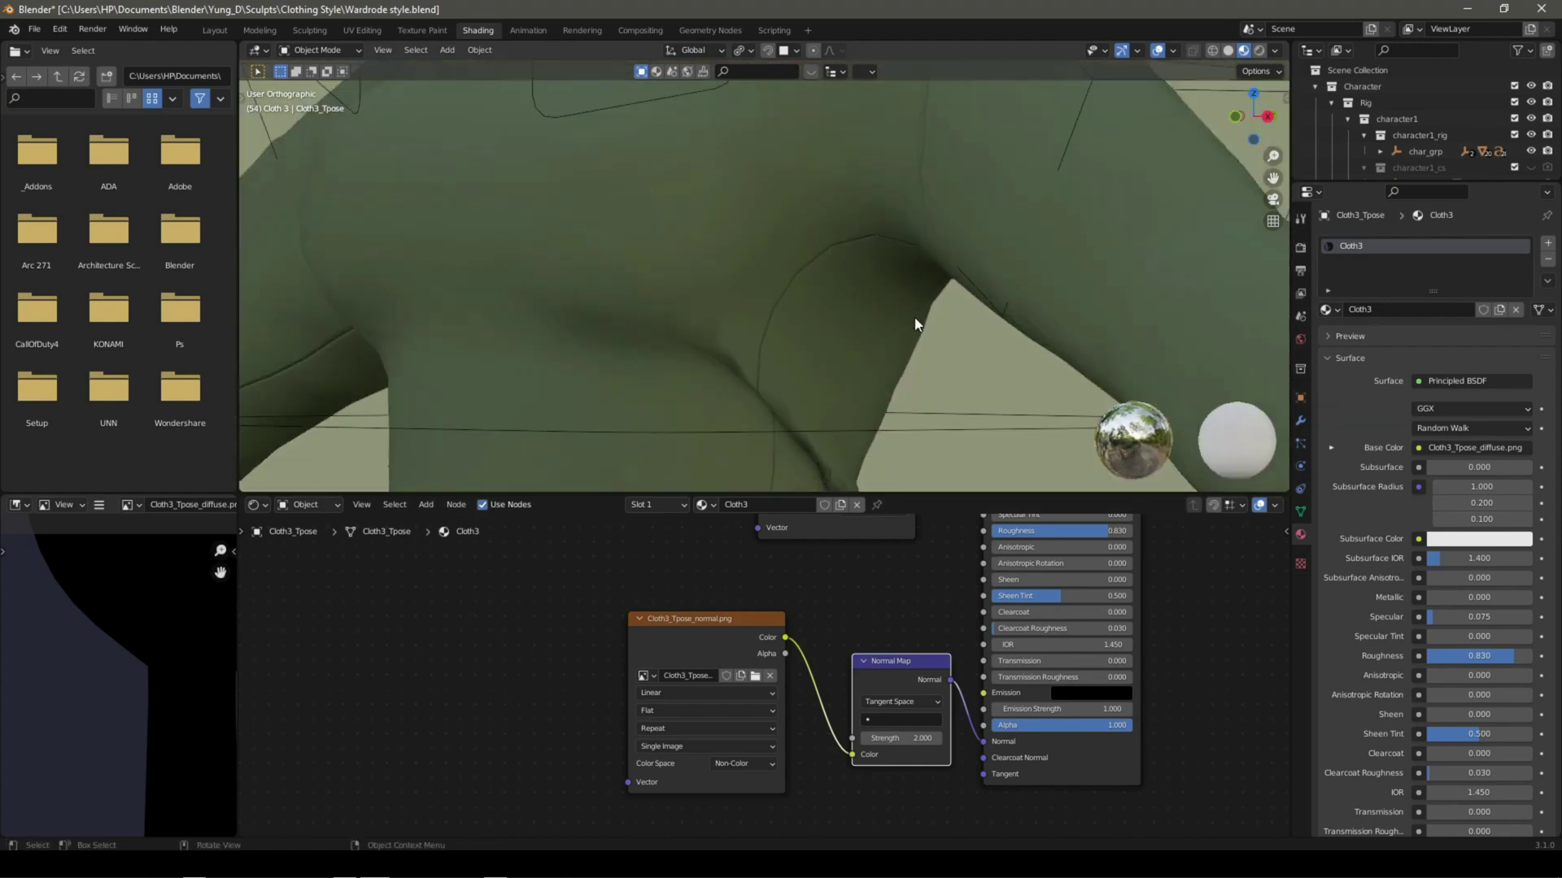
pyautogui.scroll(-2, 849, 278)
pyautogui.scroll(-1, 803, 377)
pyautogui.scroll(3, 851, 325)
pyautogui.scroll(-5, 852, 333)
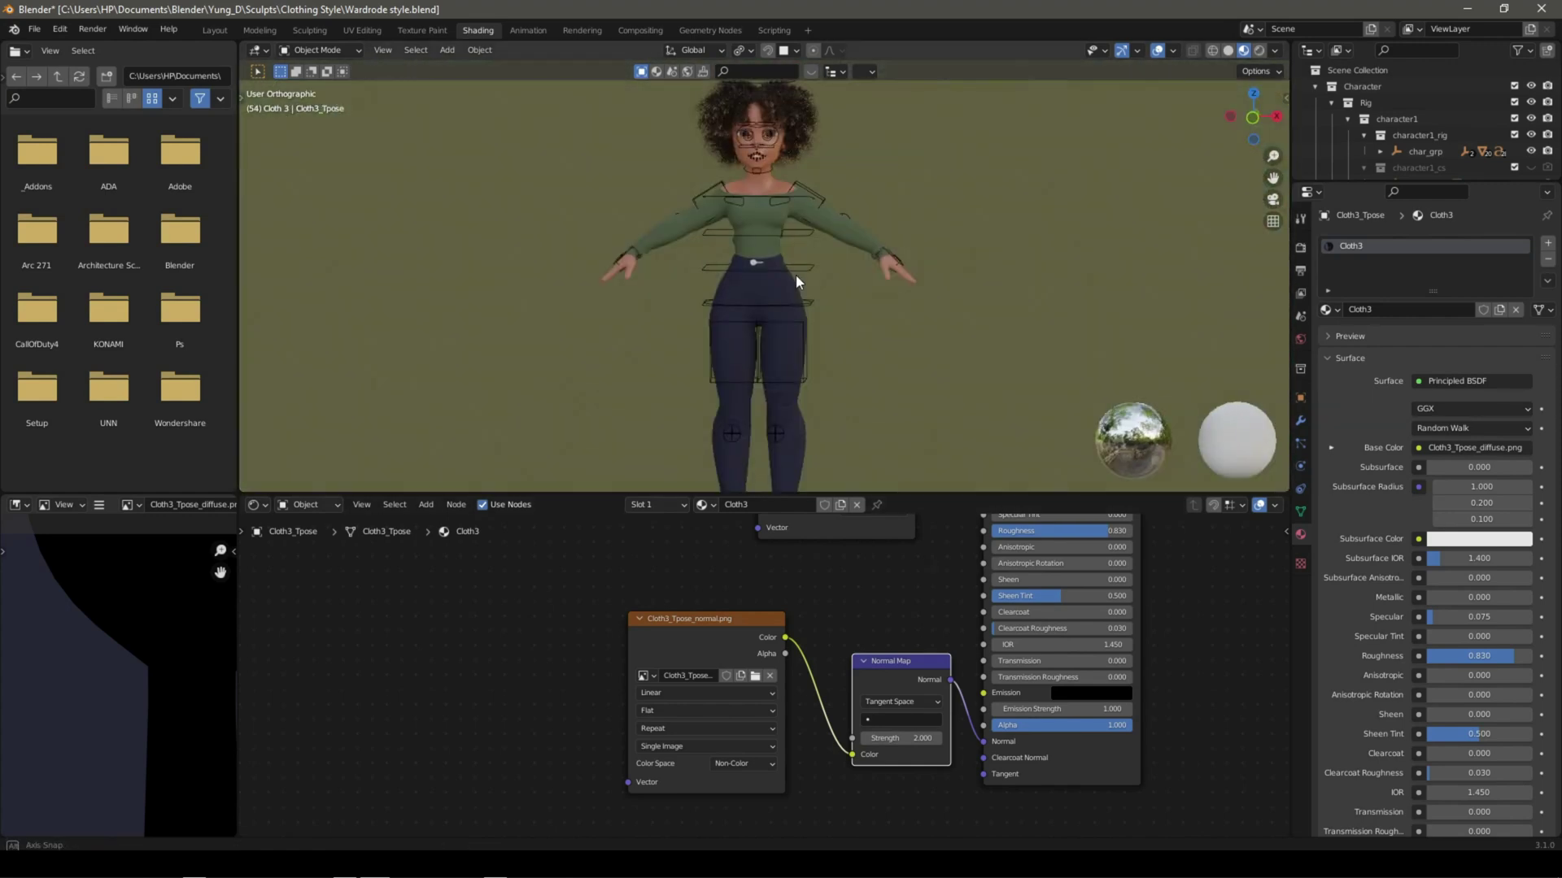
pyautogui.scroll(3, 796, 275)
pyautogui.moveTo(828, 177); pyautogui.dragTo(825, 313, button='middle')
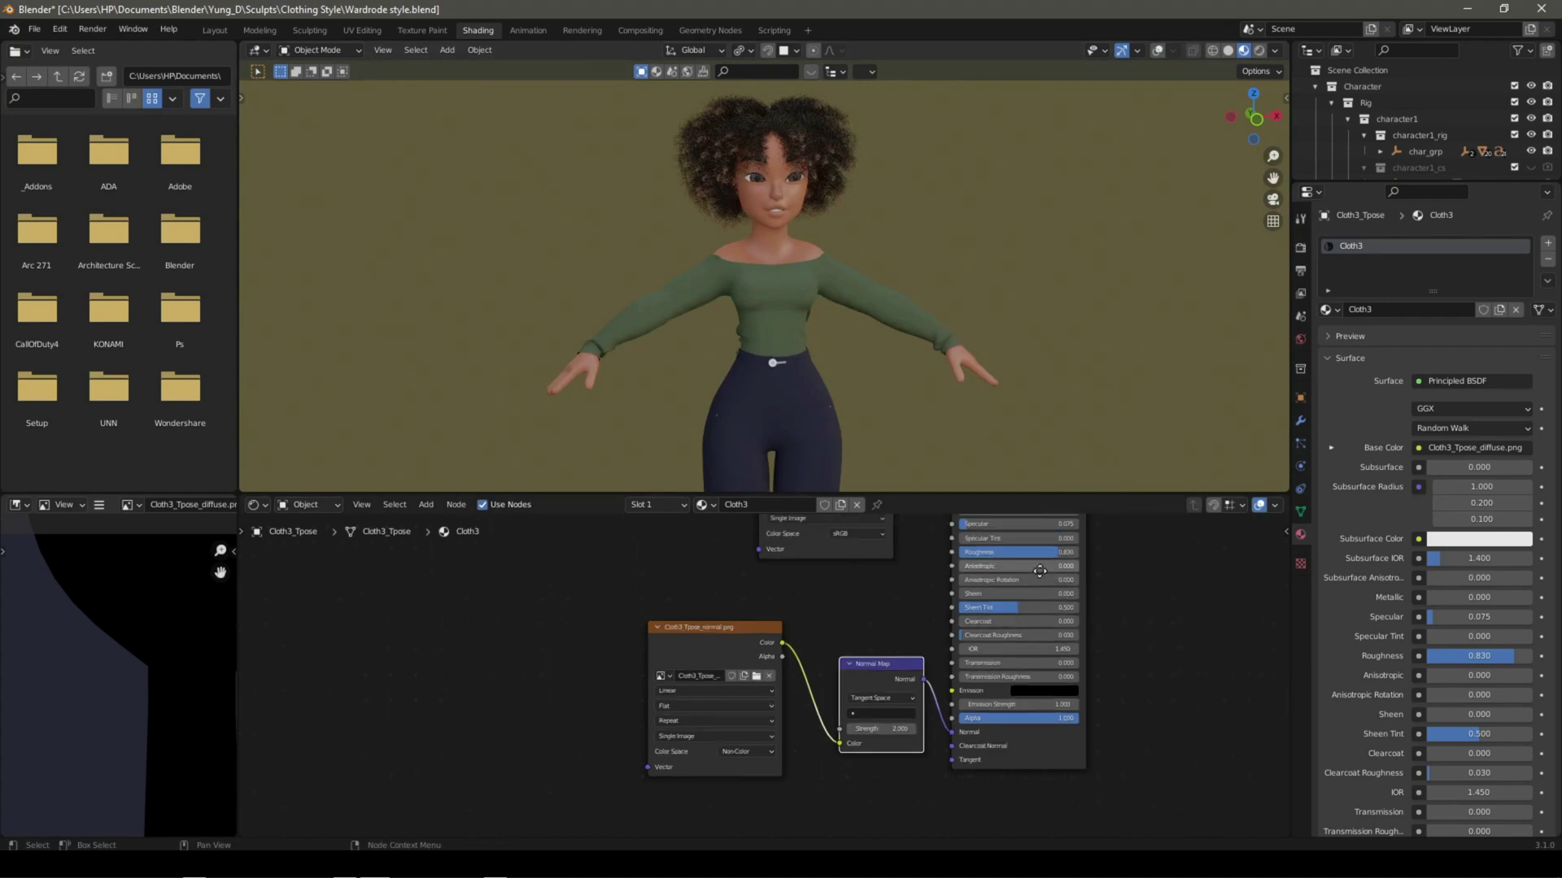
pyautogui.moveTo(1049, 575); pyautogui.dragTo(993, 696, button='middle')
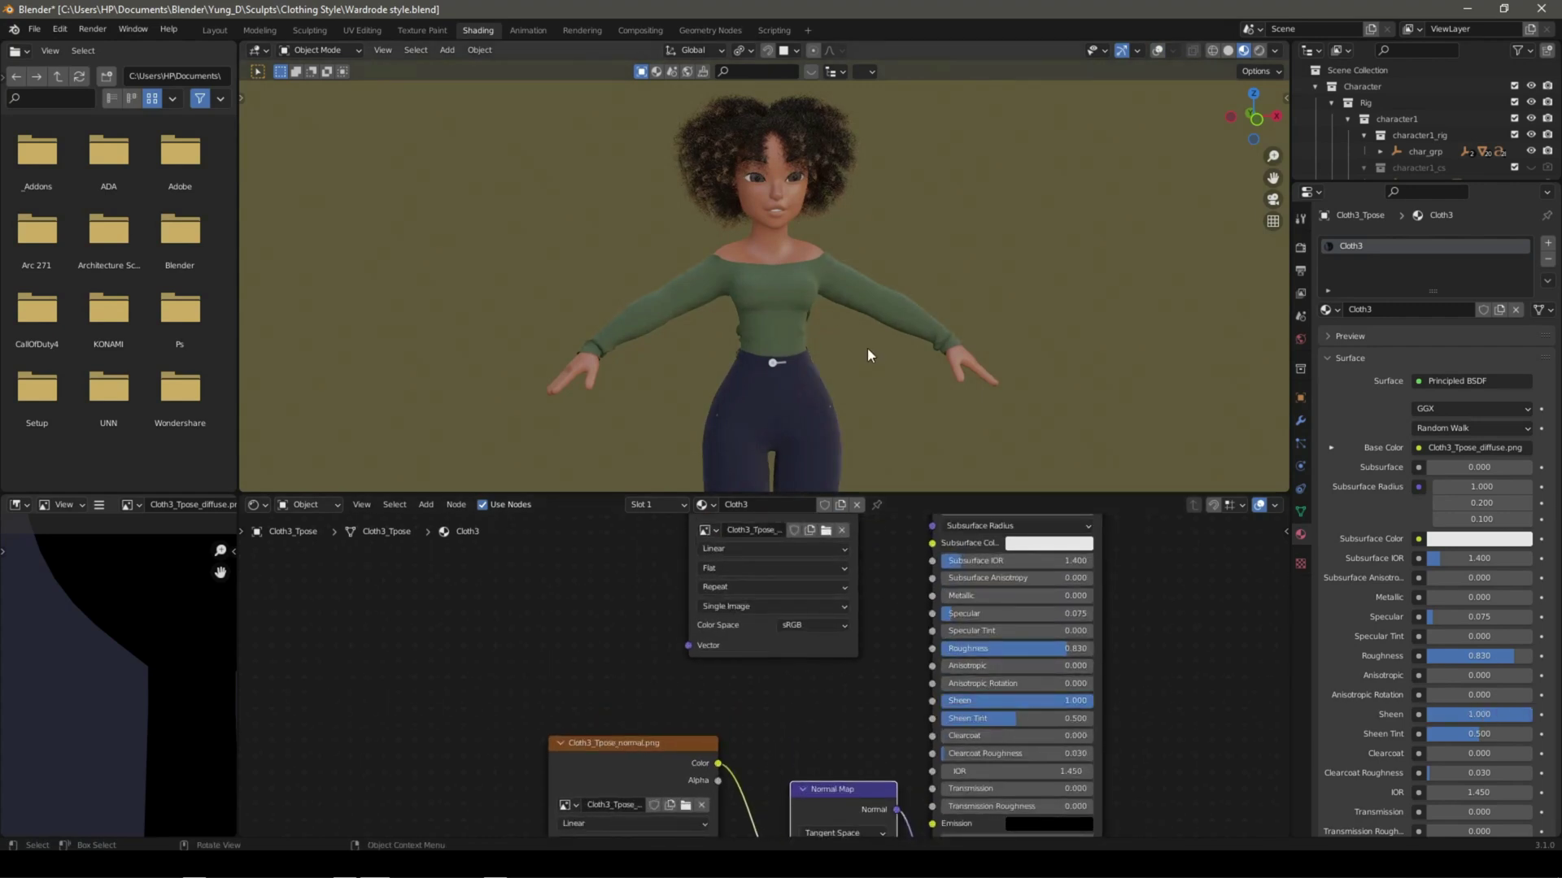
pyautogui.scroll(-3, 867, 355)
pyautogui.scroll(3, 788, 349)
# - Return to the Layout workspace and orbit and zoom to review the top, jeans and boots outfit
pyautogui.click(1498, 167)
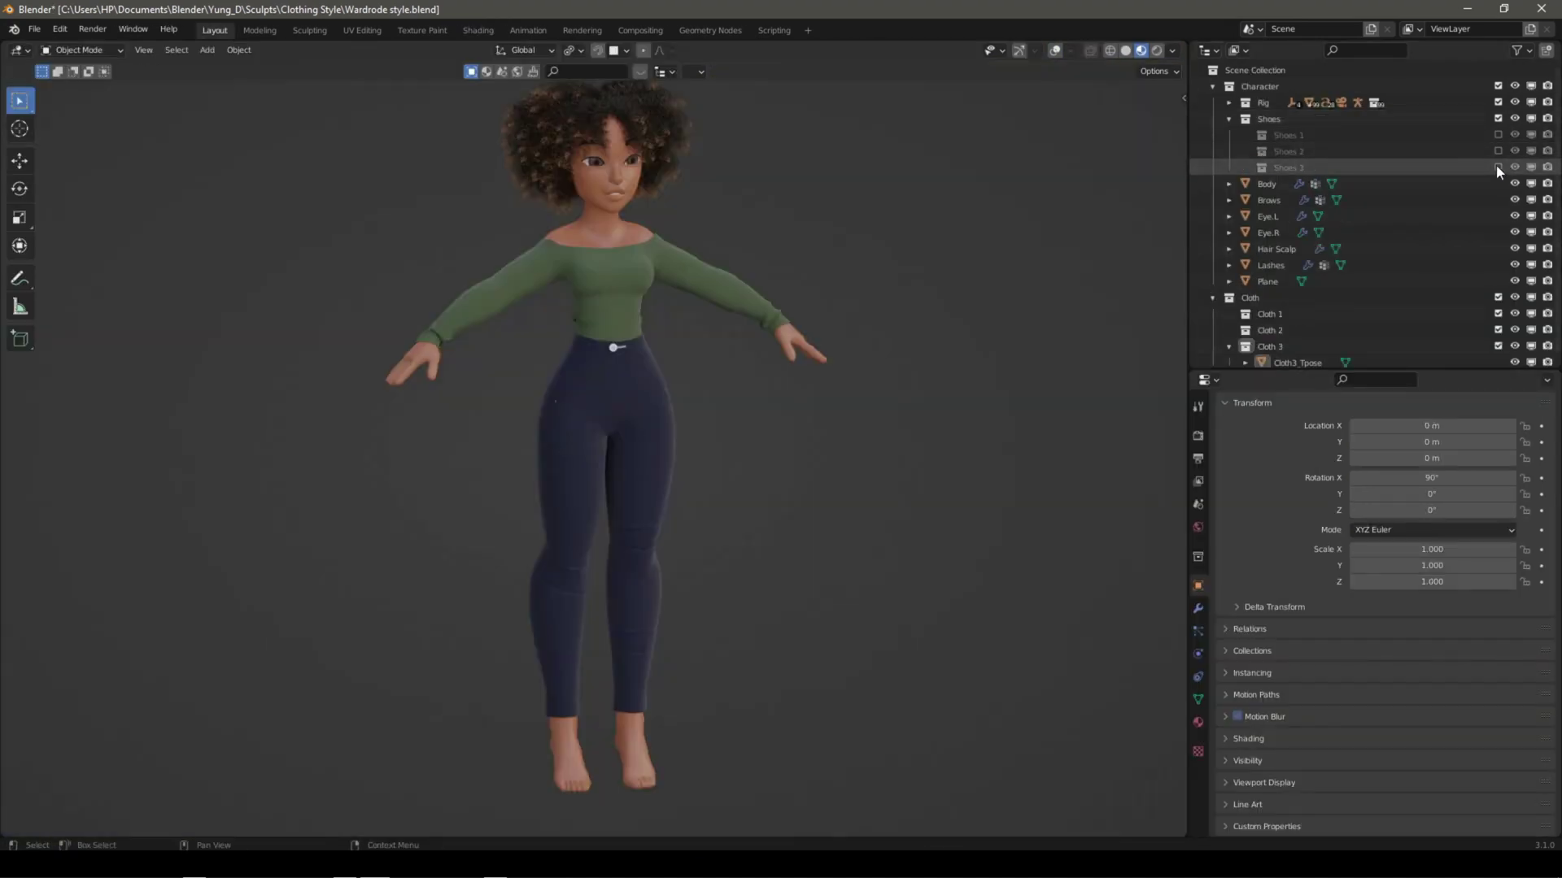
pyautogui.moveTo(936, 418); pyautogui.dragTo(751, 444, button='middle')
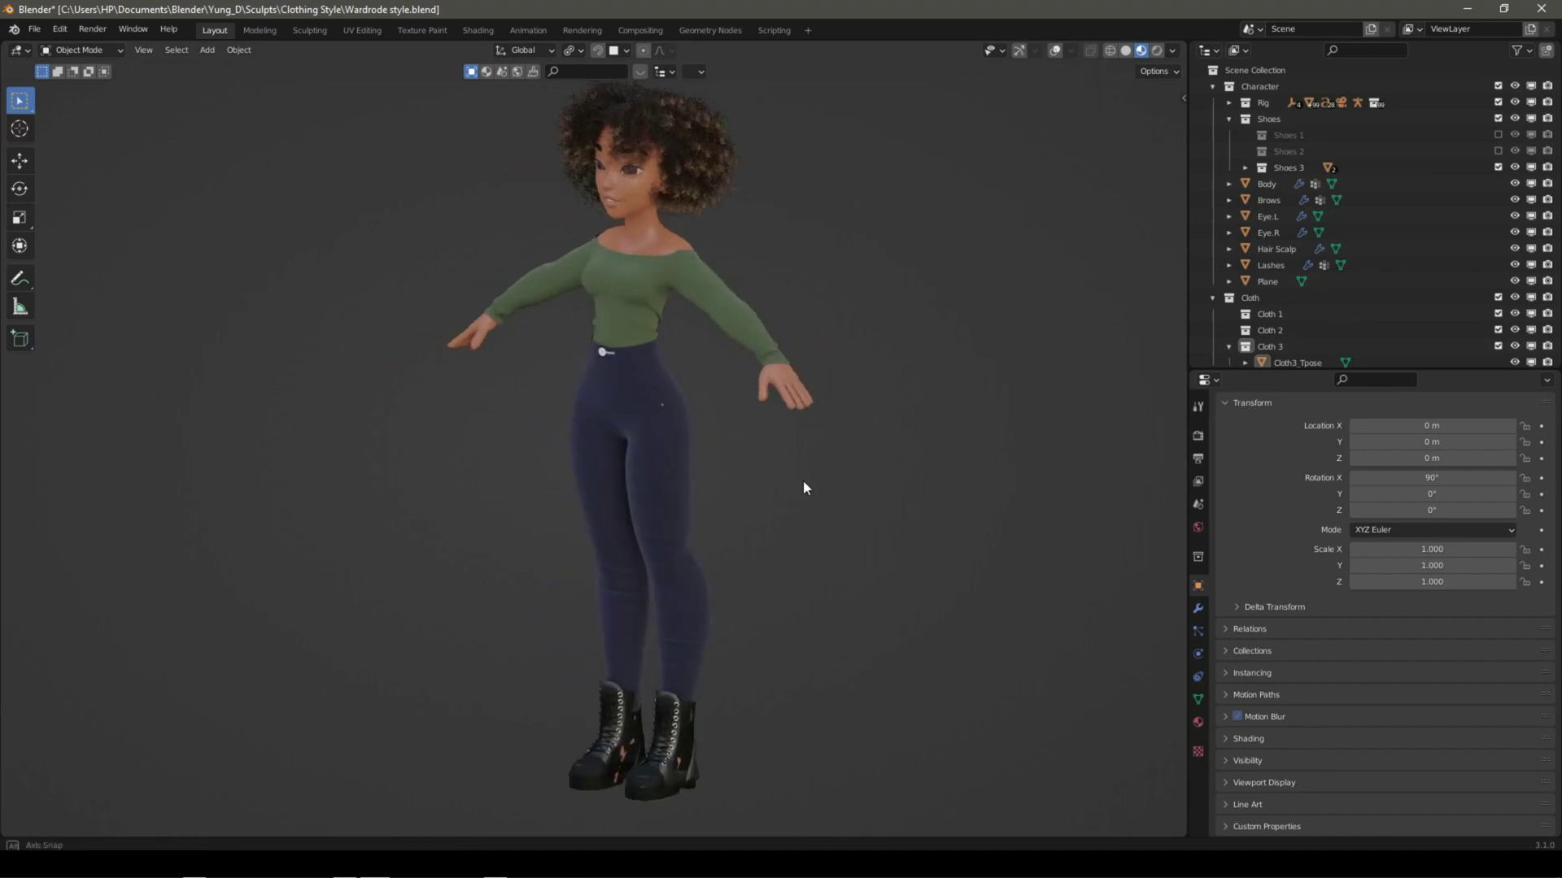
pyautogui.scroll(-3, 716, 438)
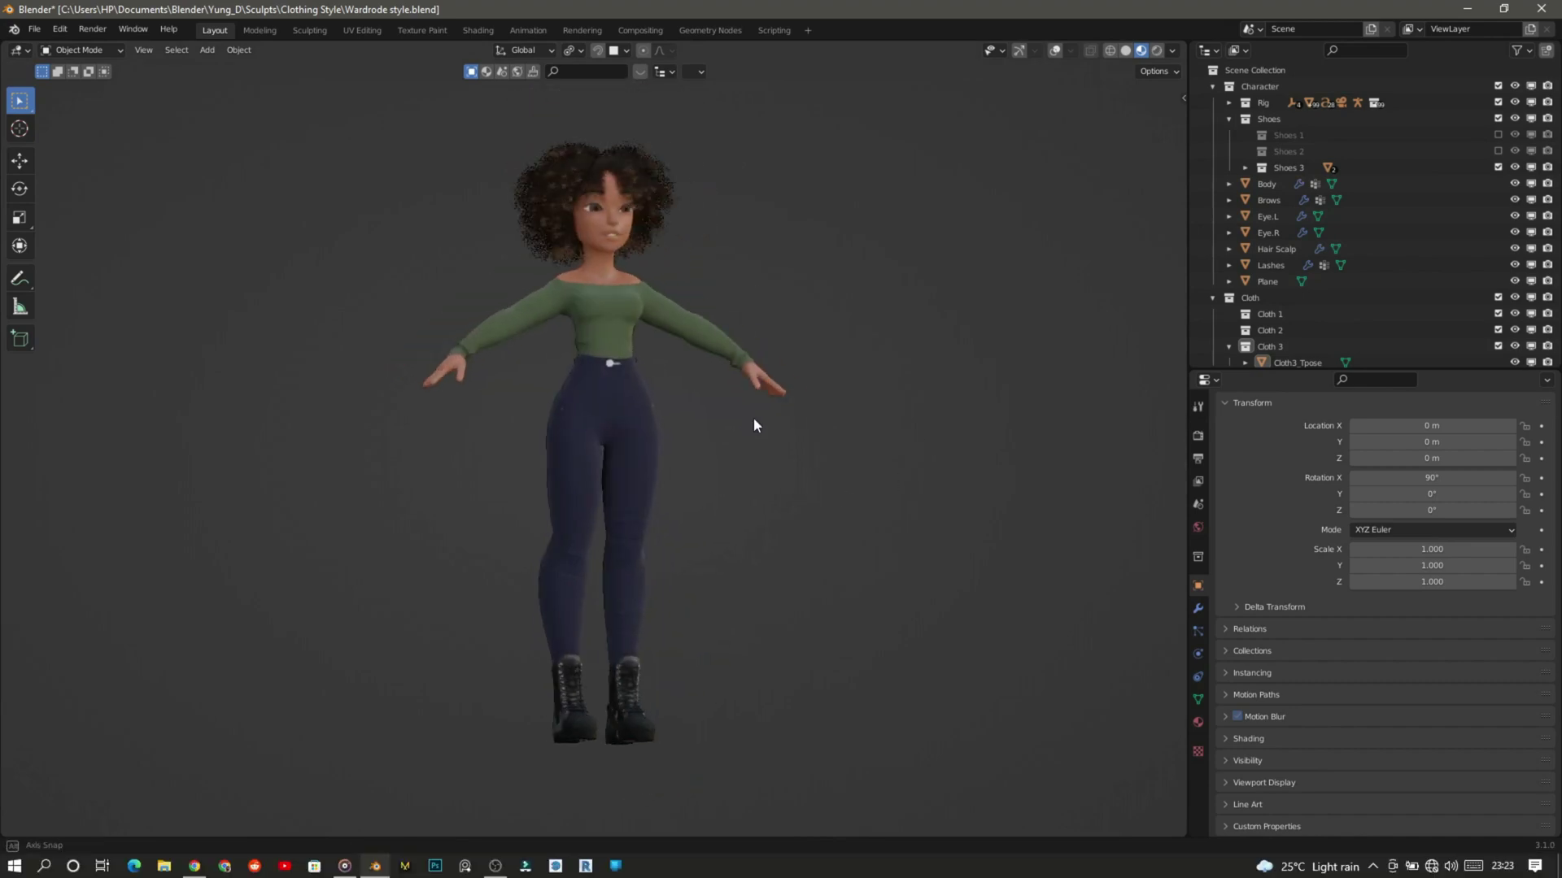